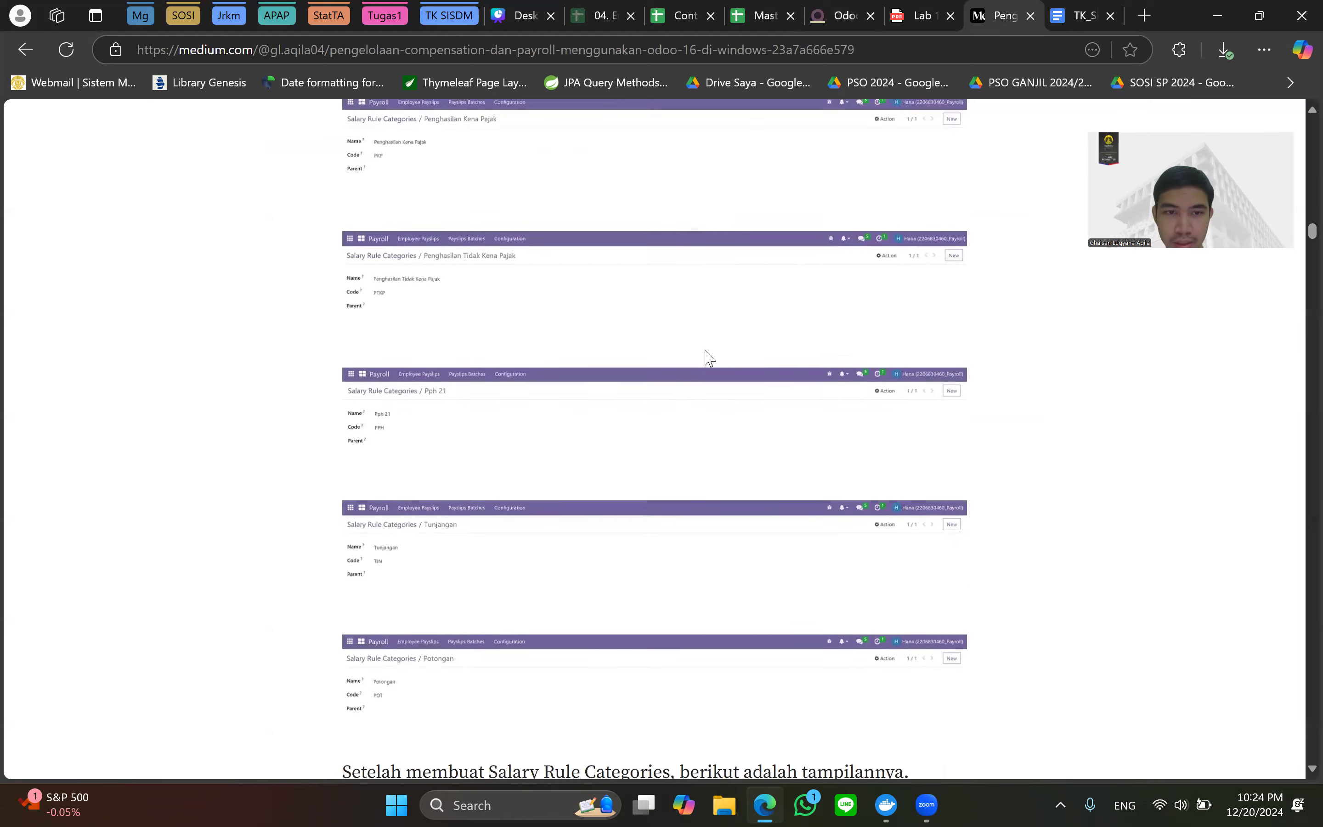
Open a blank form for a new salary rule in Odoo Payroll, following the article's section Membuat Salary Rules.
scroll(708, 349, down, 5)
scroll(709, 349, up, 3)
scroll(708, 349, down, 3)
scroll(769, 276, down, 3)
scroll(750, 370, up, 2)
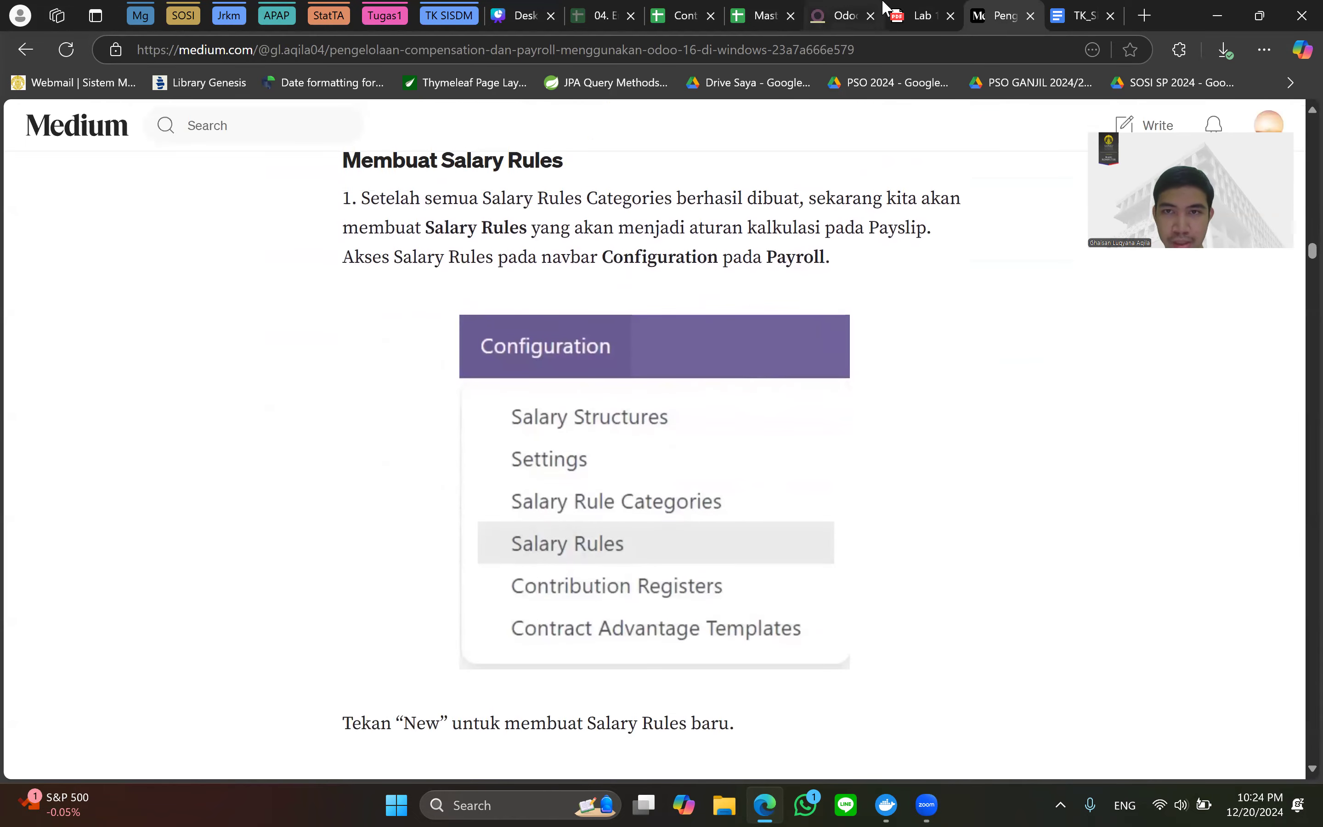
click(837, 15)
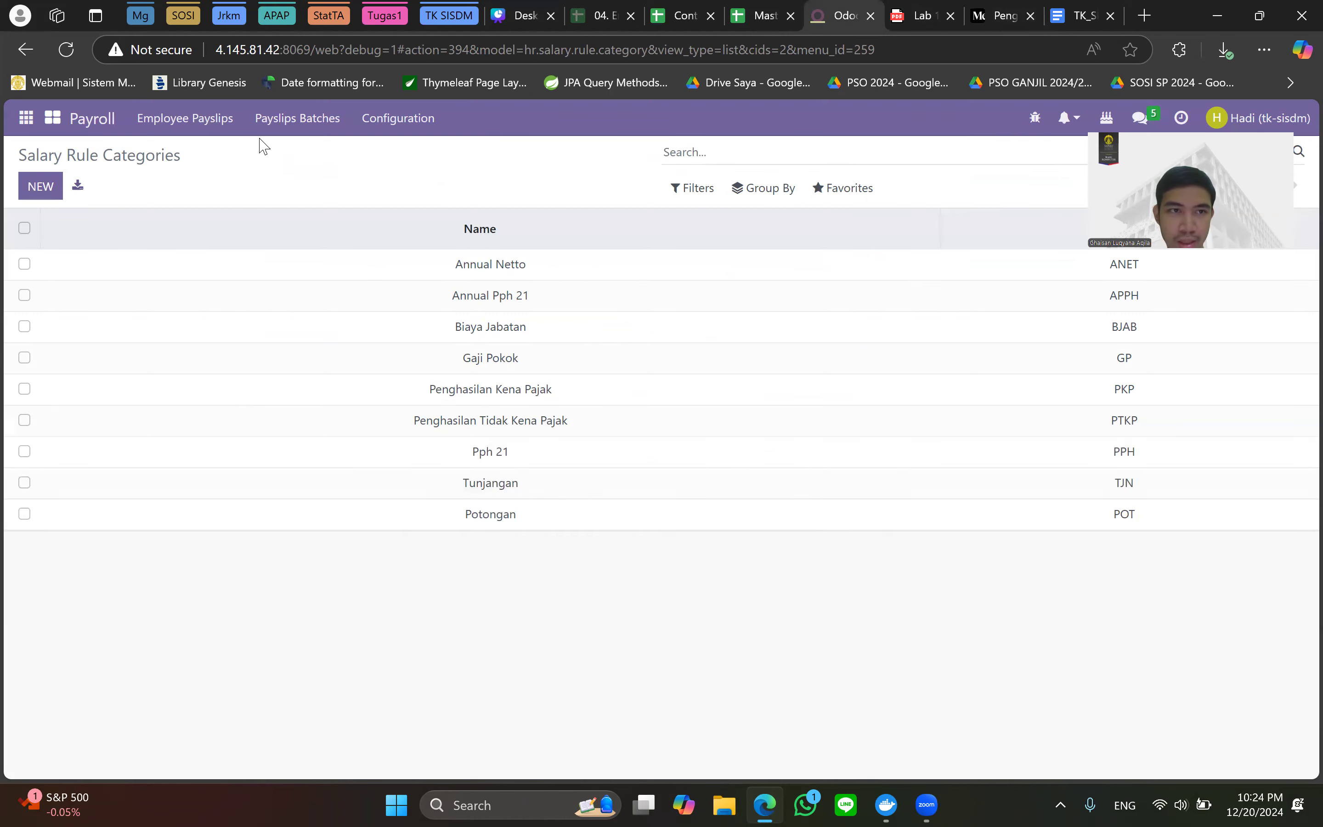
click(394, 118)
click(422, 227)
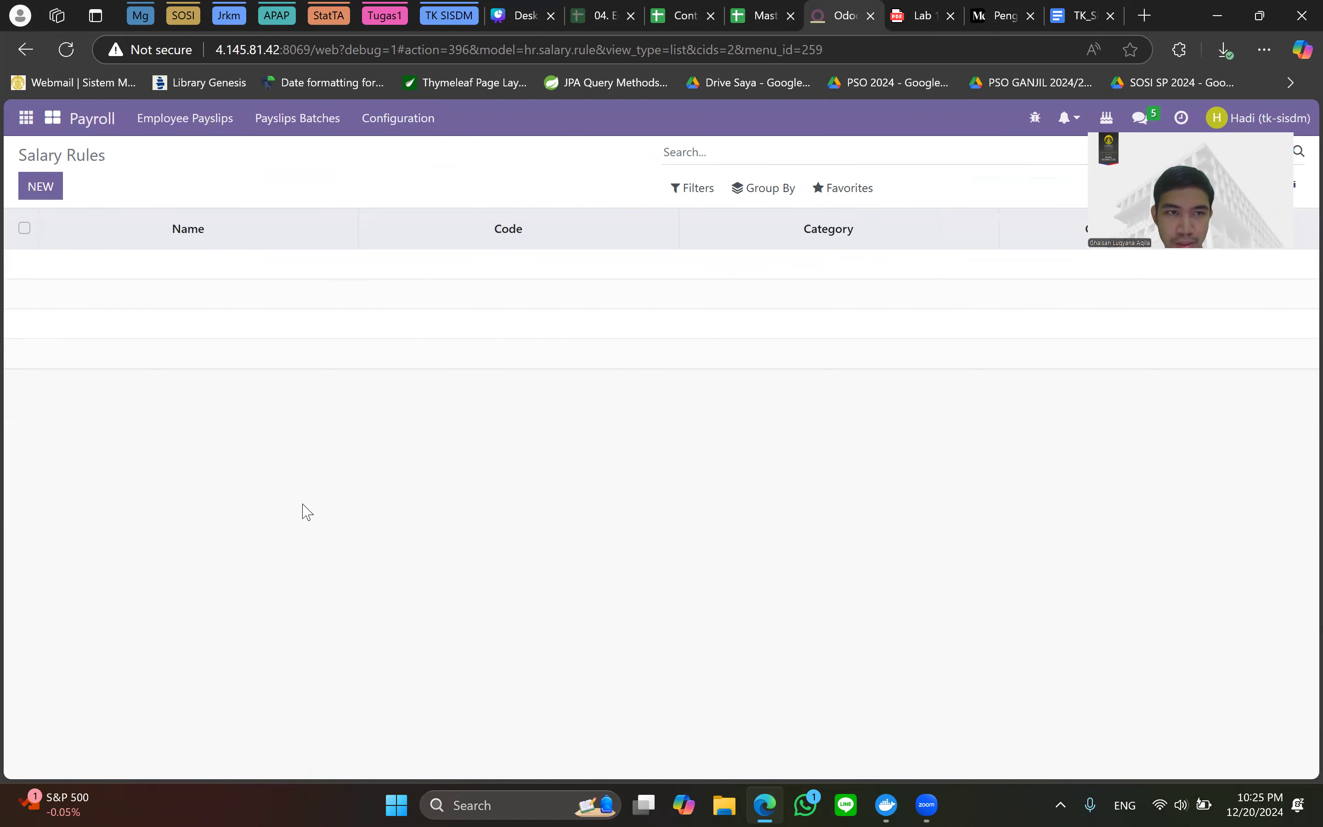
click(42, 184)
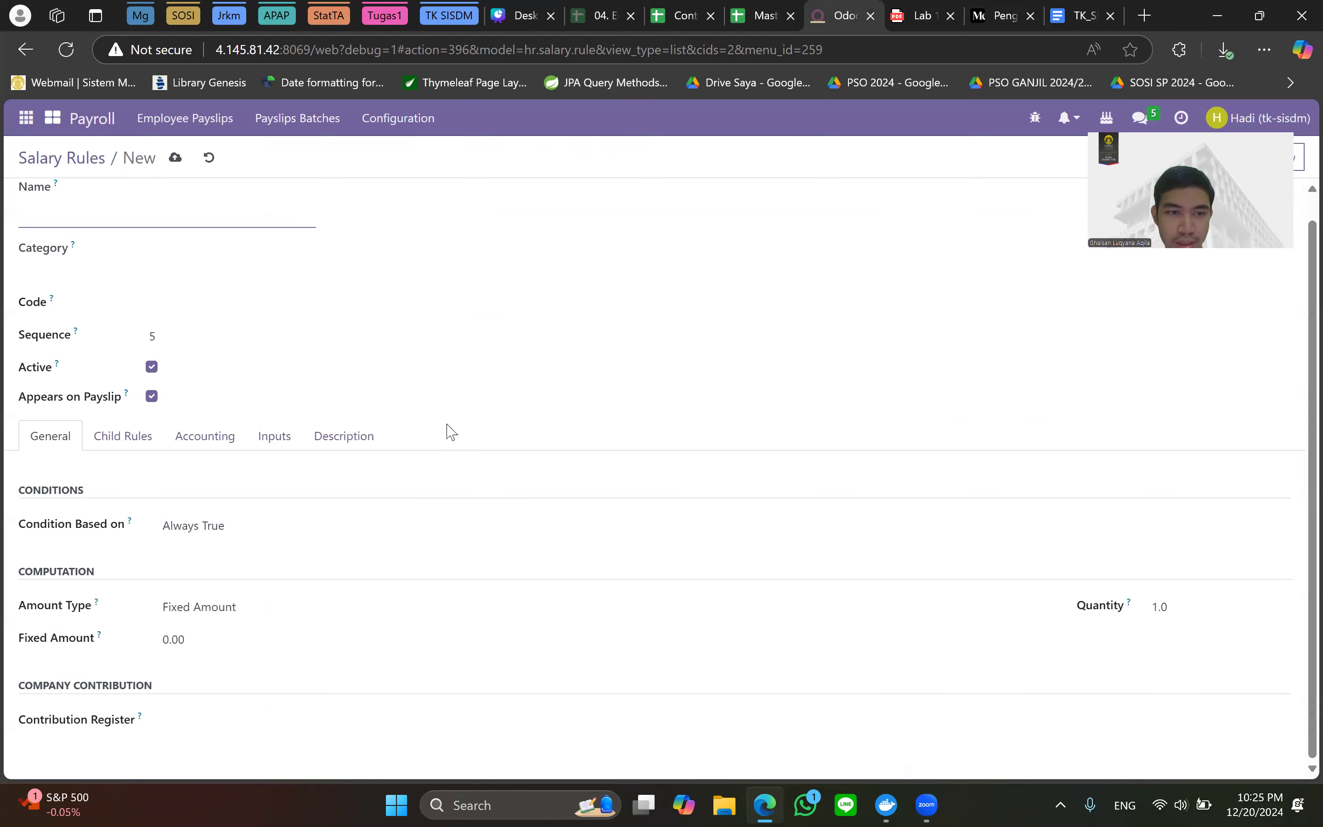
click(22, 251)
Examine the salary rule table on pages 8 and 9 of the Lab 10 PDF and glance at the Master Data User Payroll spreadsheet.
click(921, 15)
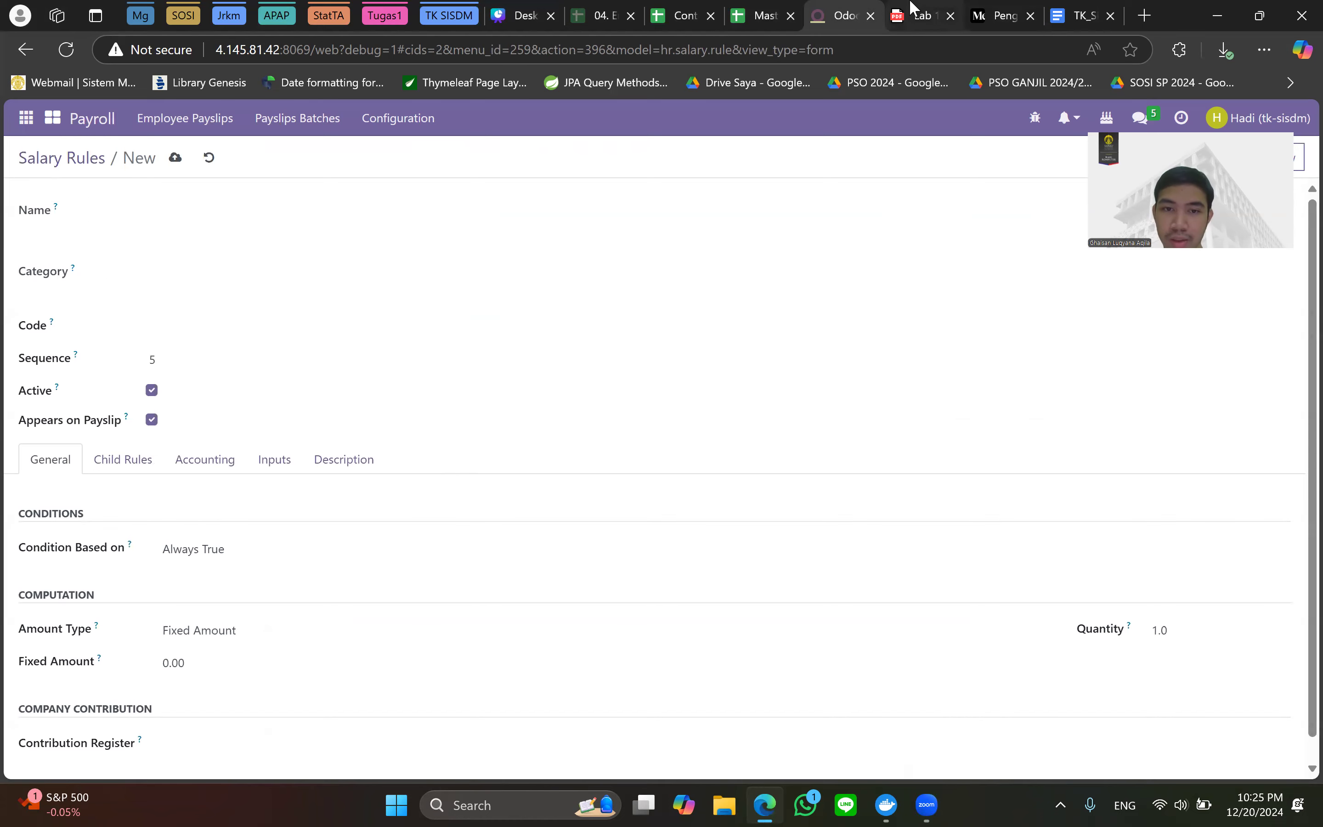
scroll(852, 368, down, 8)
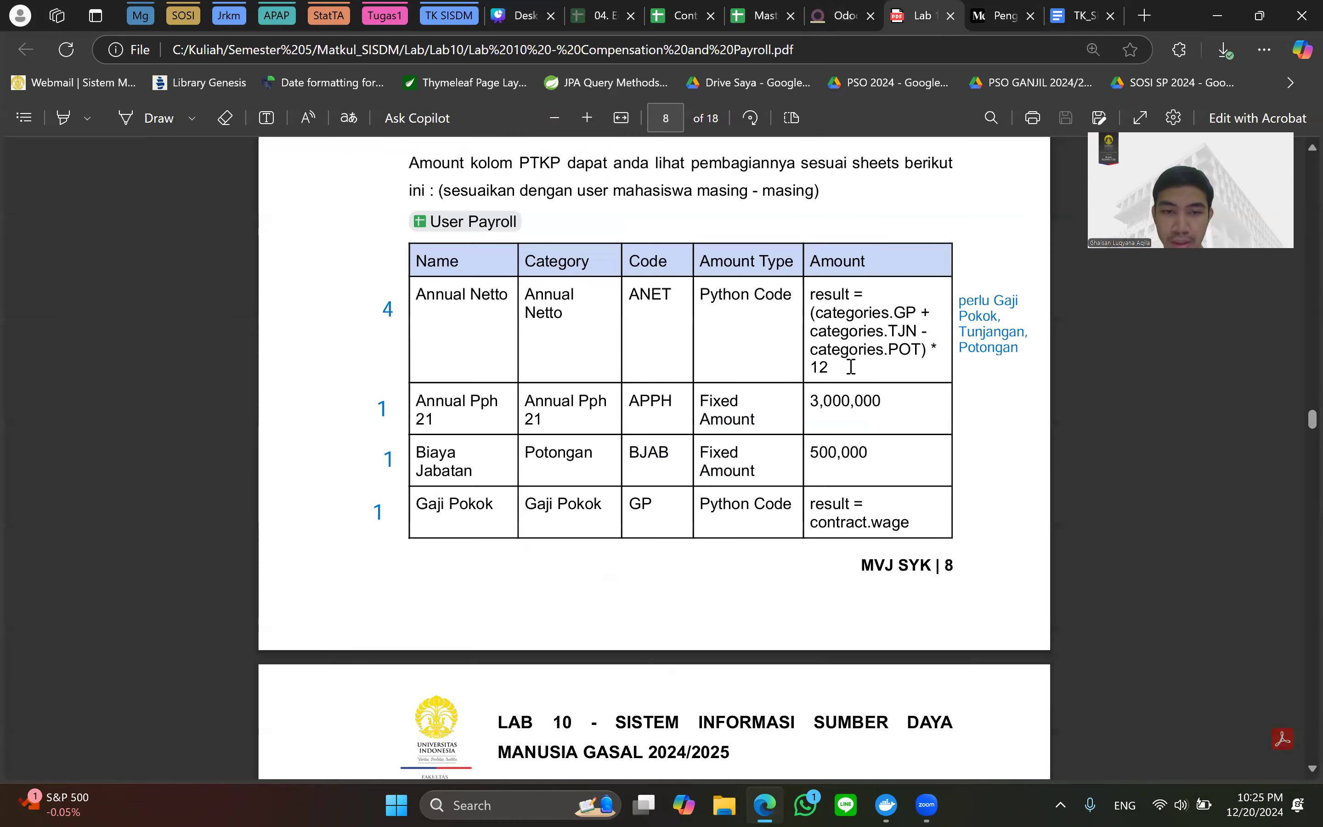
scroll(851, 367, up, 9)
scroll(599, 331, down, 5)
scroll(549, 382, down, 15)
scroll(621, 327, down, 4)
scroll(621, 327, up, 13)
scroll(676, 365, up, 1)
scroll(681, 382, down, 5)
scroll(679, 389, down, 12)
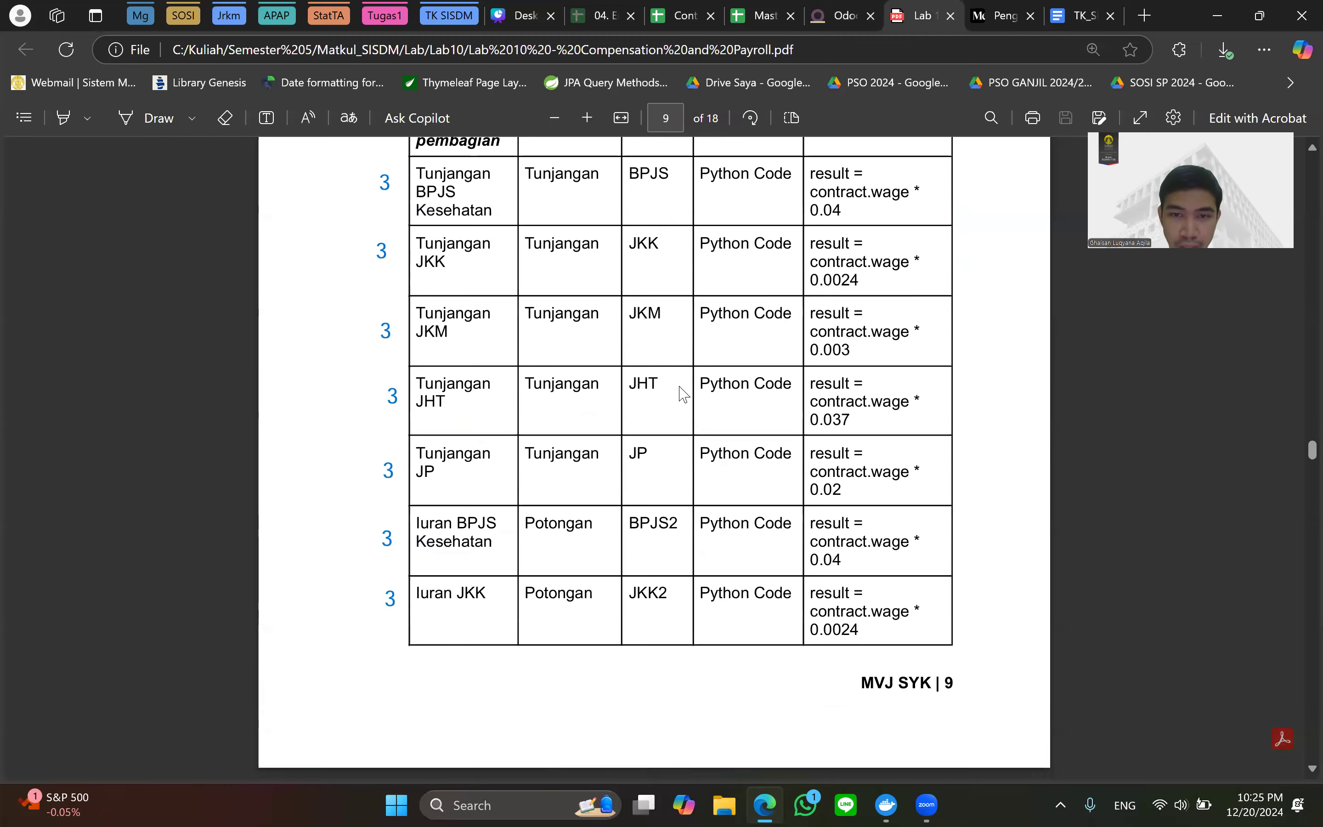
scroll(680, 392, up, 15)
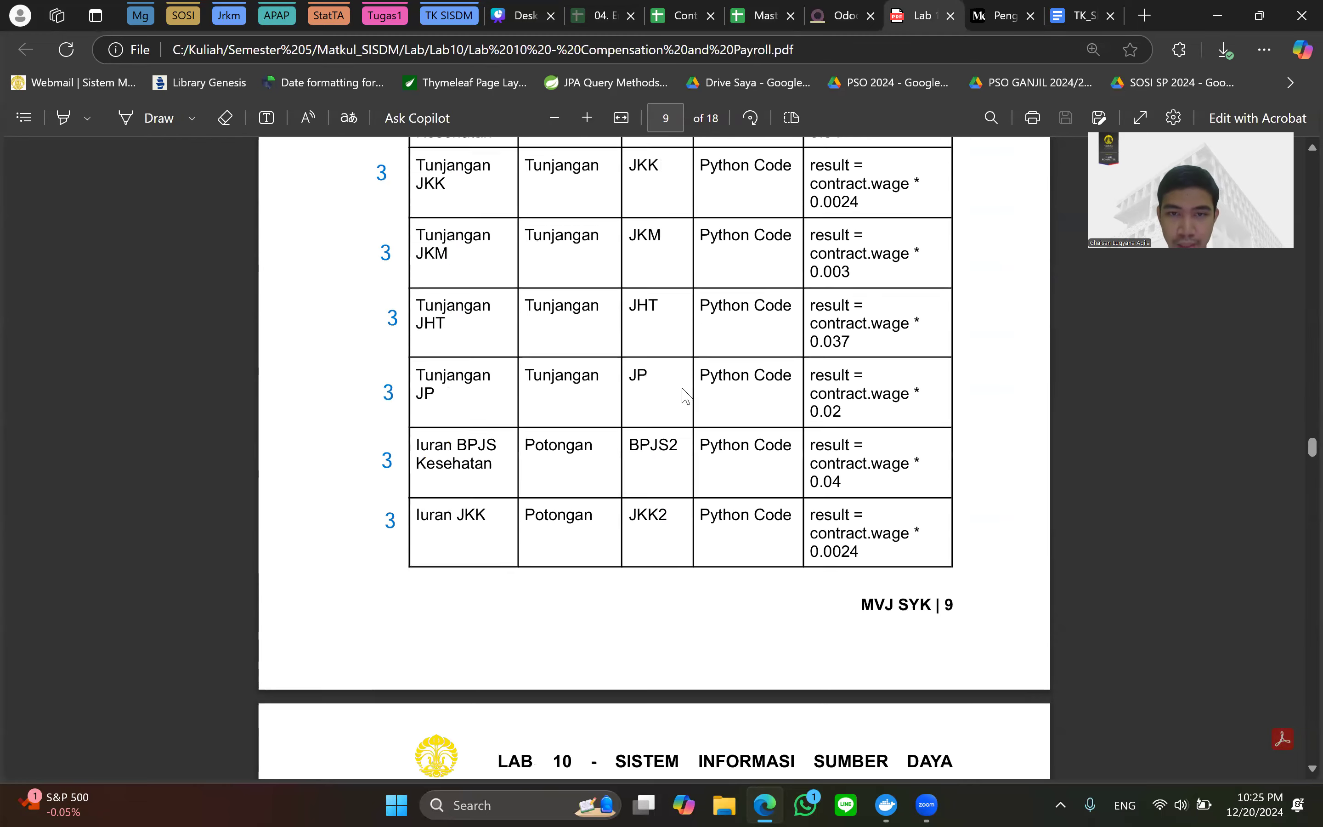
scroll(711, 405, down, 1)
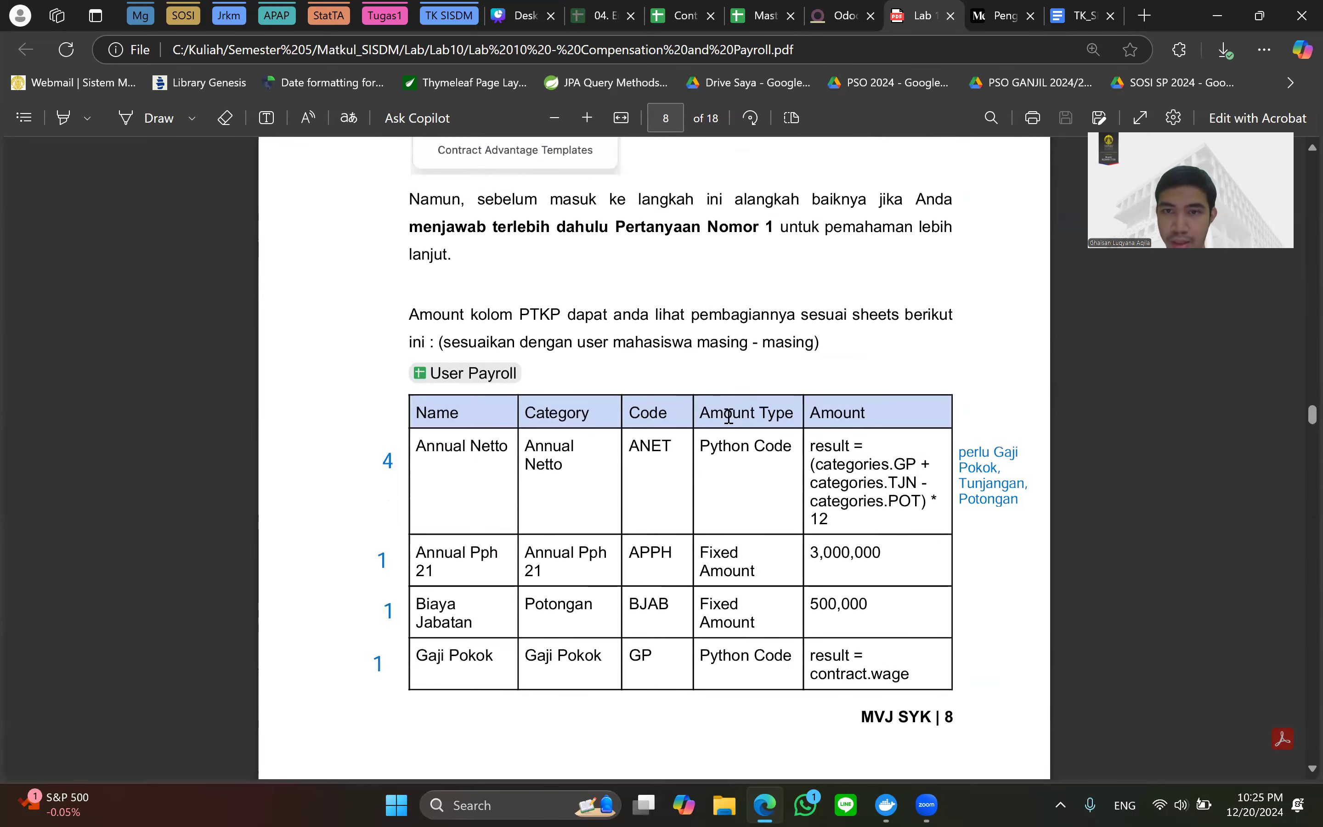
click(802, 9)
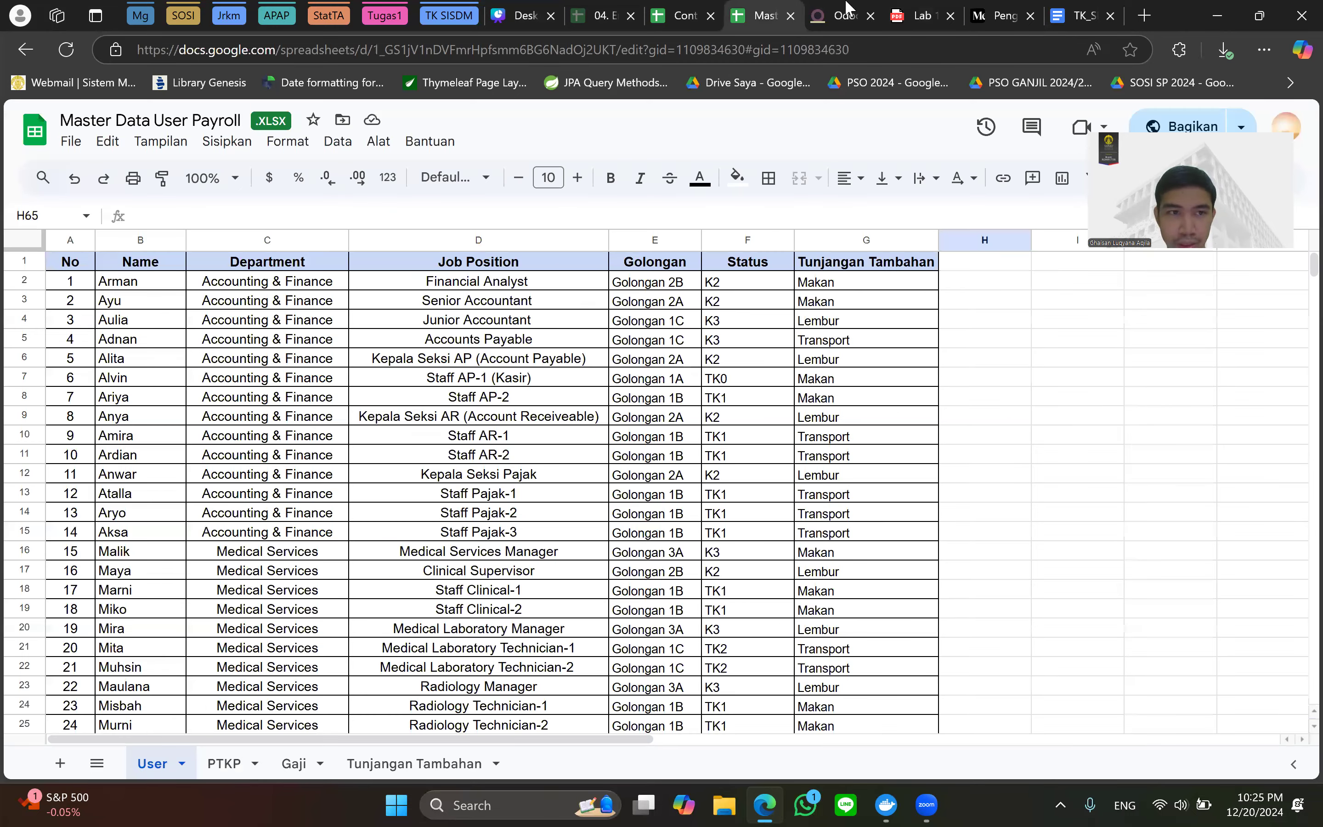
key(ctrl+Tab)
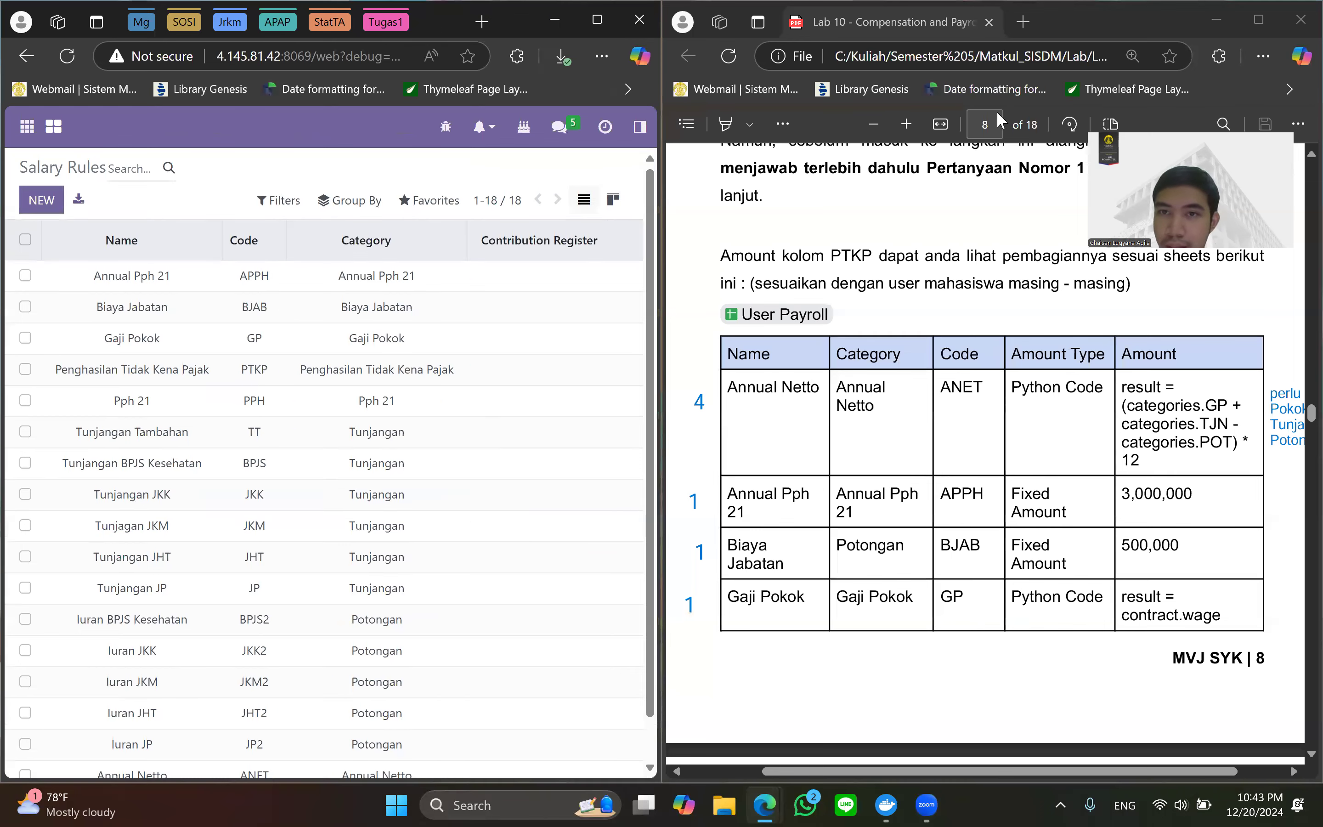
Compare the Salary Rules list in Odoo with the rule table in the Lab 10 PDF.
click(1106, 405)
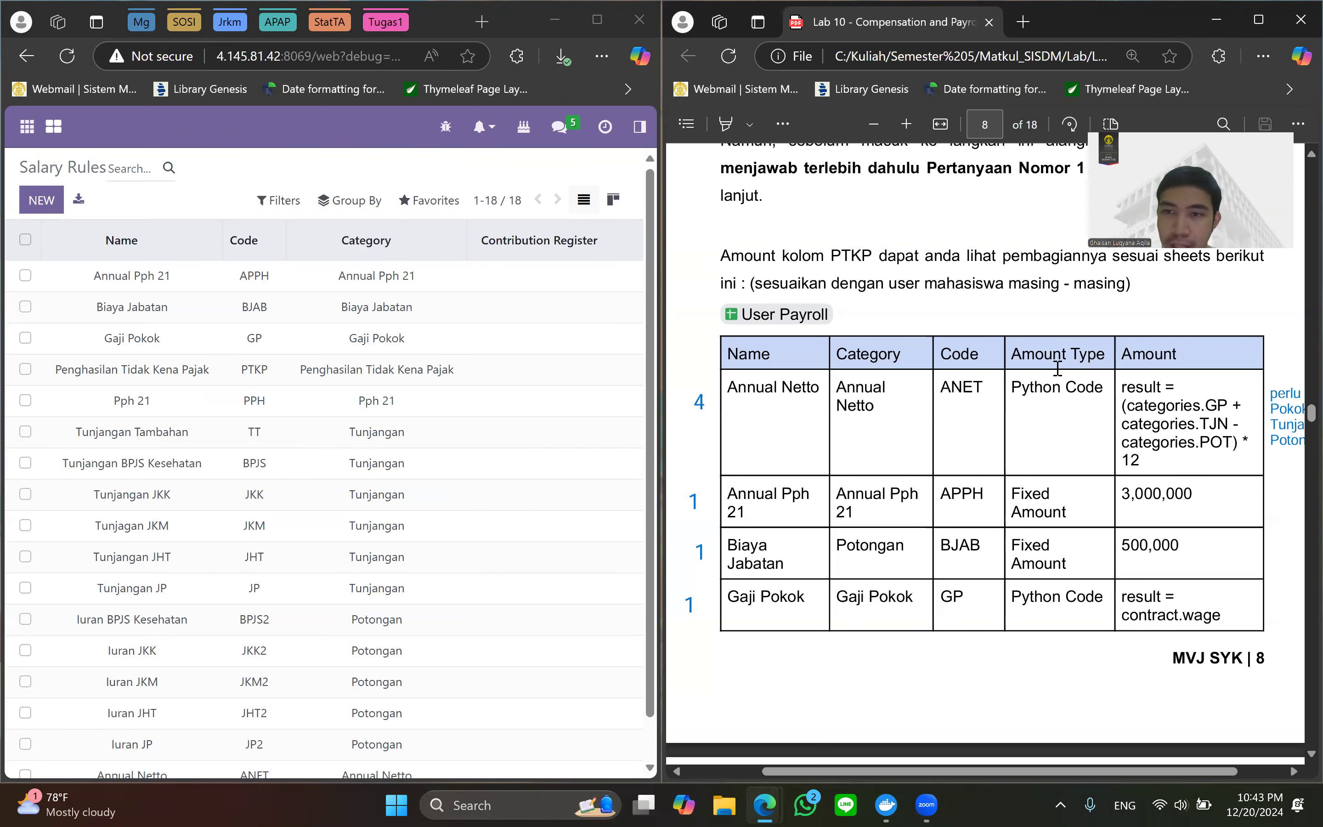
scroll(1057, 367, down, 10)
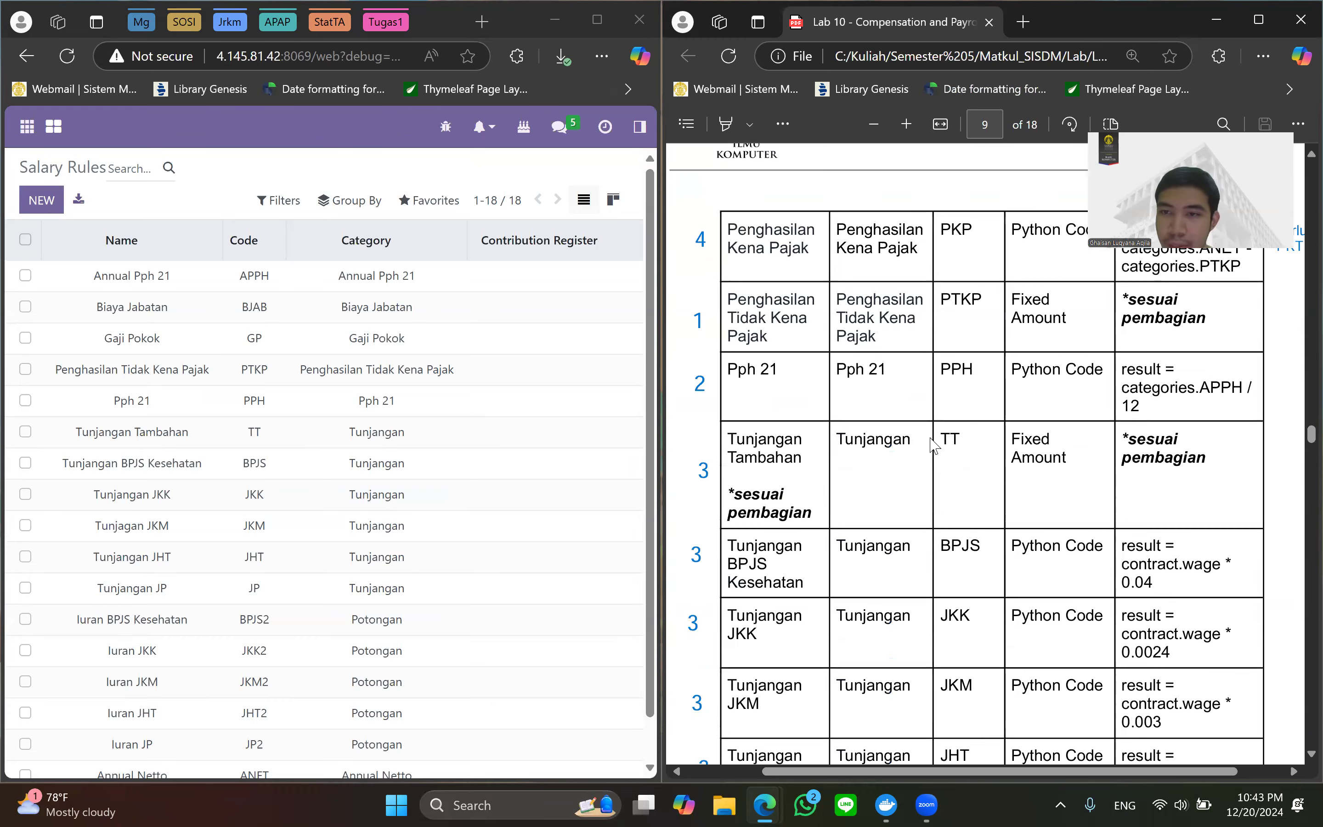
scroll(929, 442, up, 8)
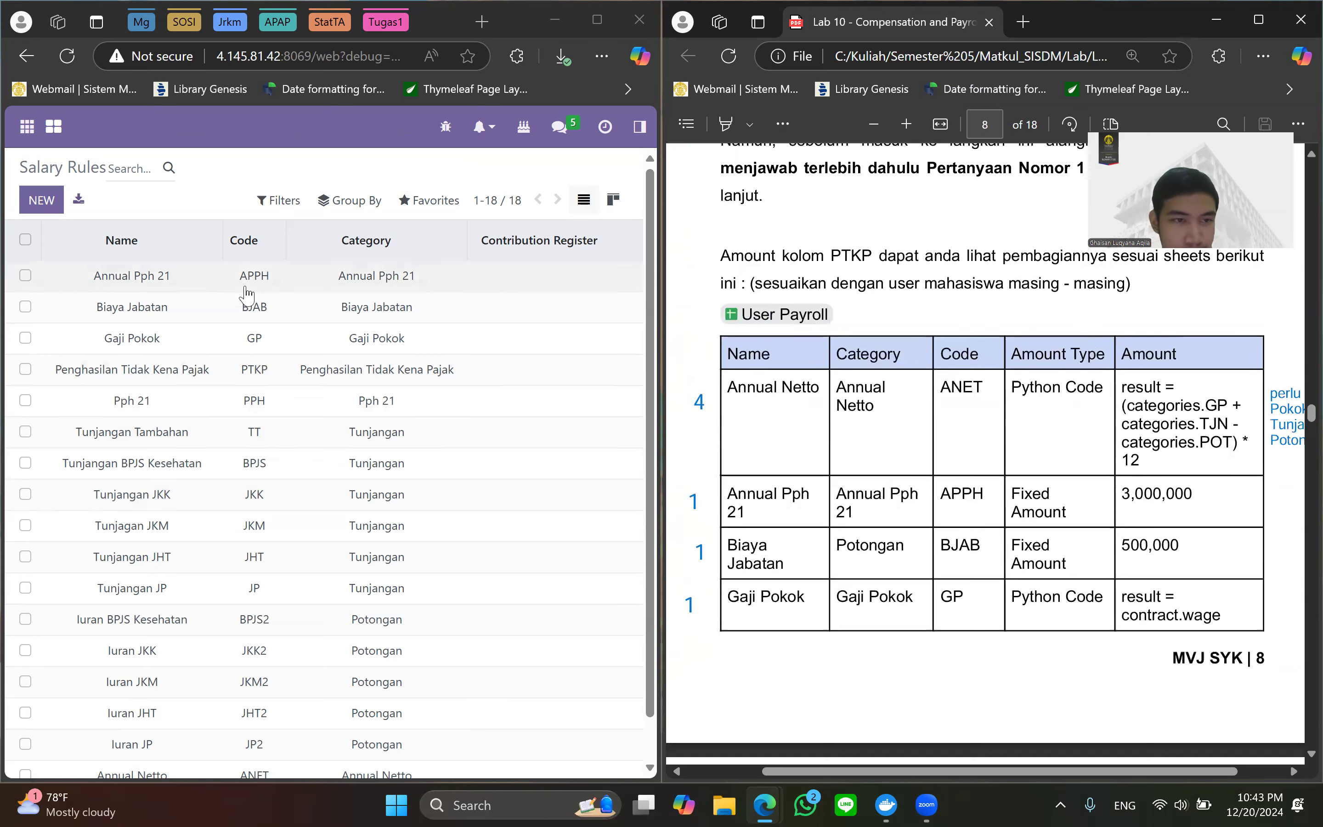
scroll(215, 655, down, 1)
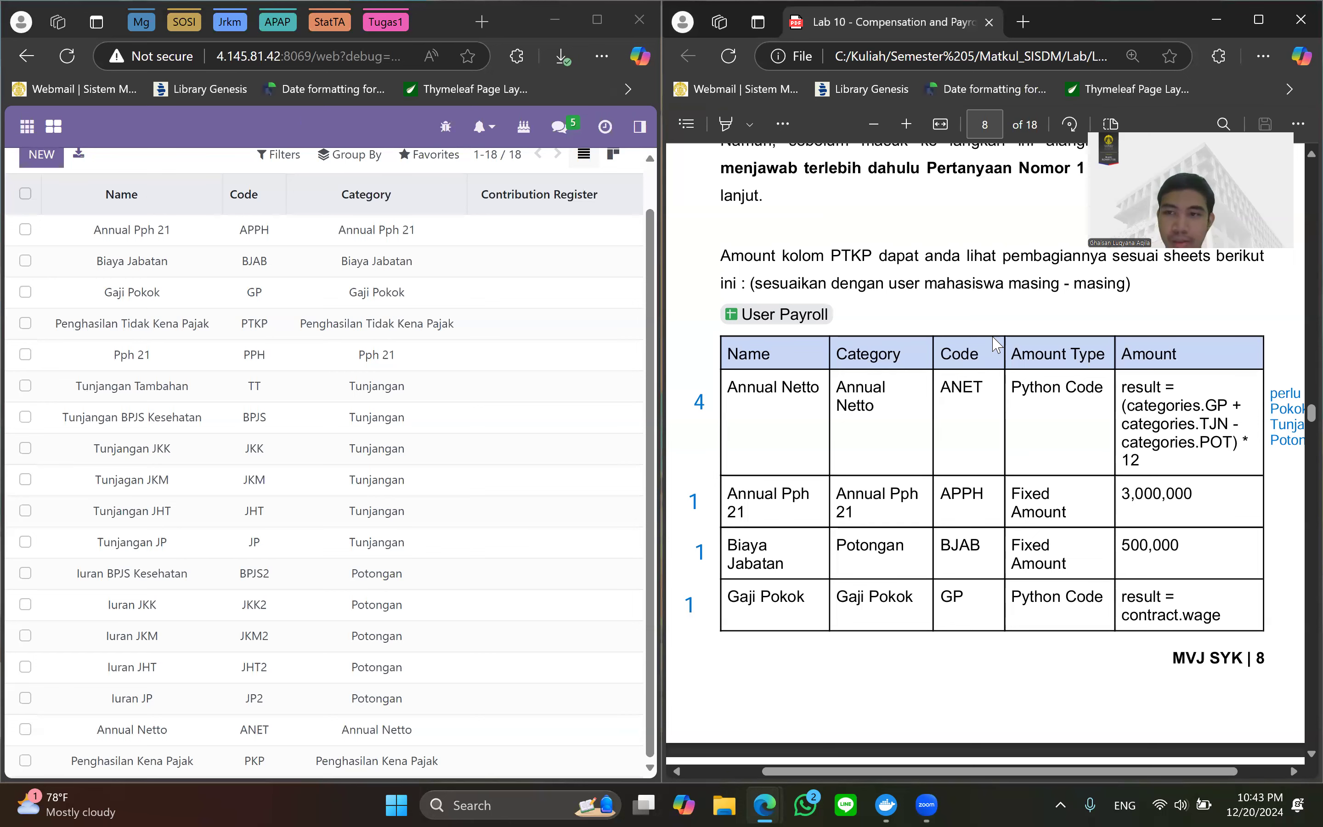
scroll(982, 339, down, 3)
scroll(982, 339, up, 3)
scroll(554, 249, up, 1)
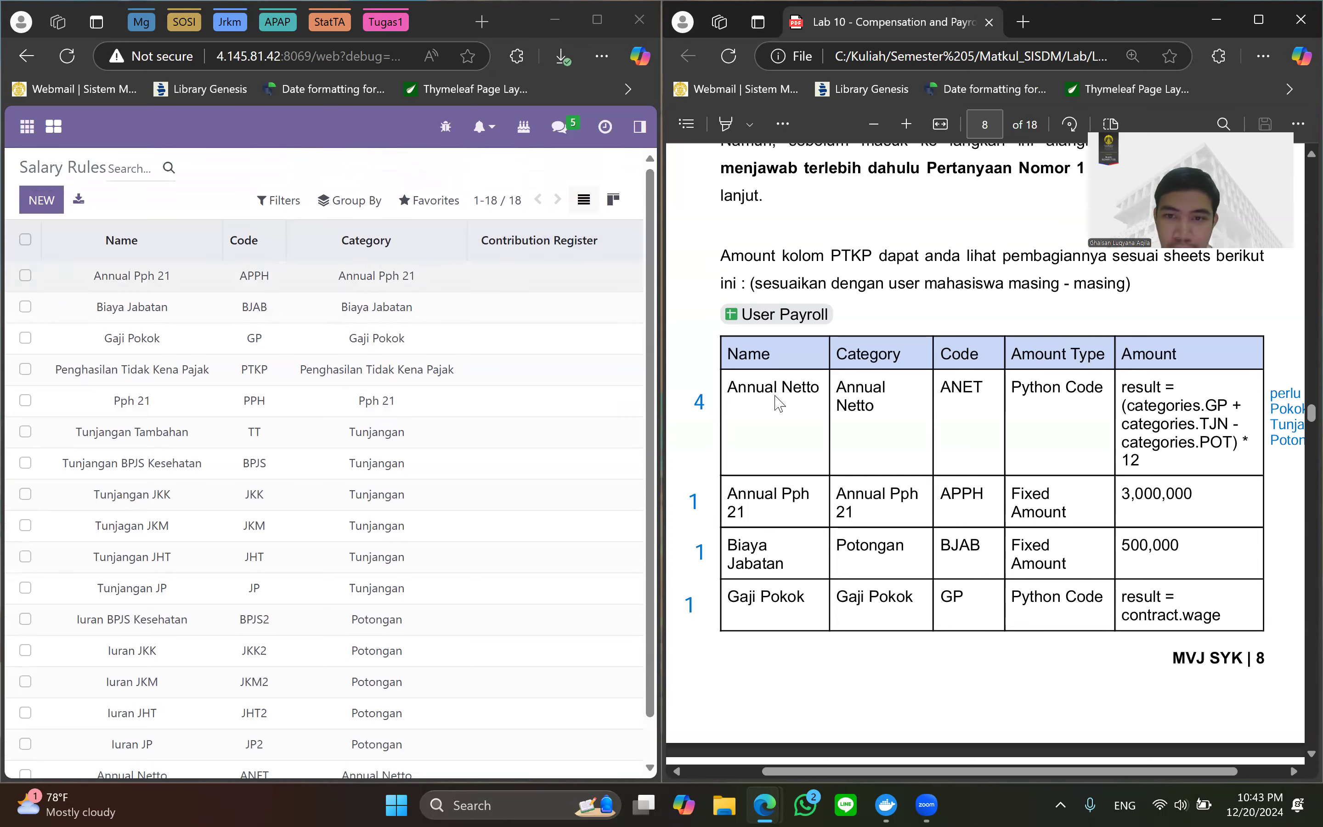
scroll(913, 432, down, 2)
scroll(912, 432, up, 3)
scroll(913, 434, down, 2)
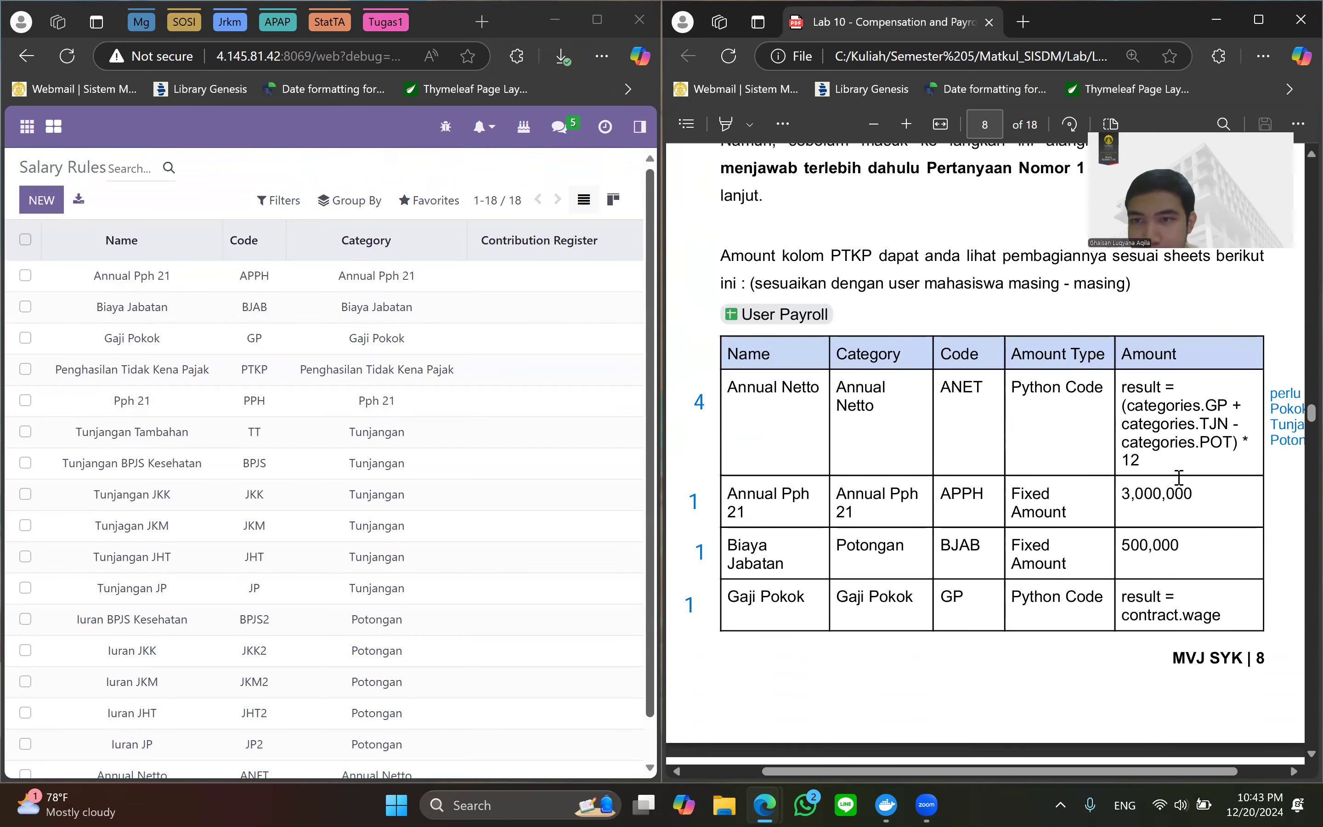
Examine the blue sequence numbers annotated beside each salary rule on pages 8 and 9 of the PDF.
scroll(1179, 477, right, 1)
scroll(1179, 477, left, 3)
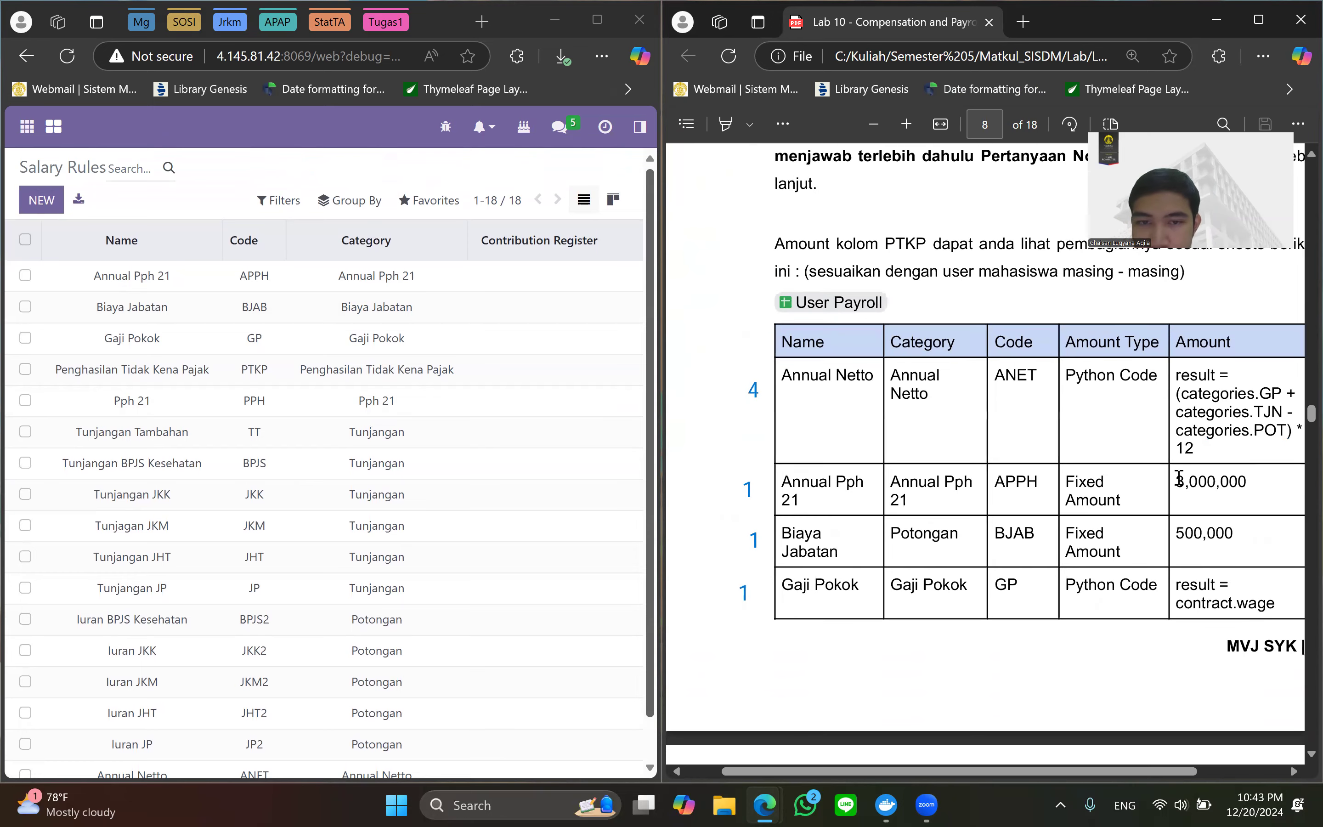
scroll(744, 351, right, 1)
scroll(727, 399, down, 6)
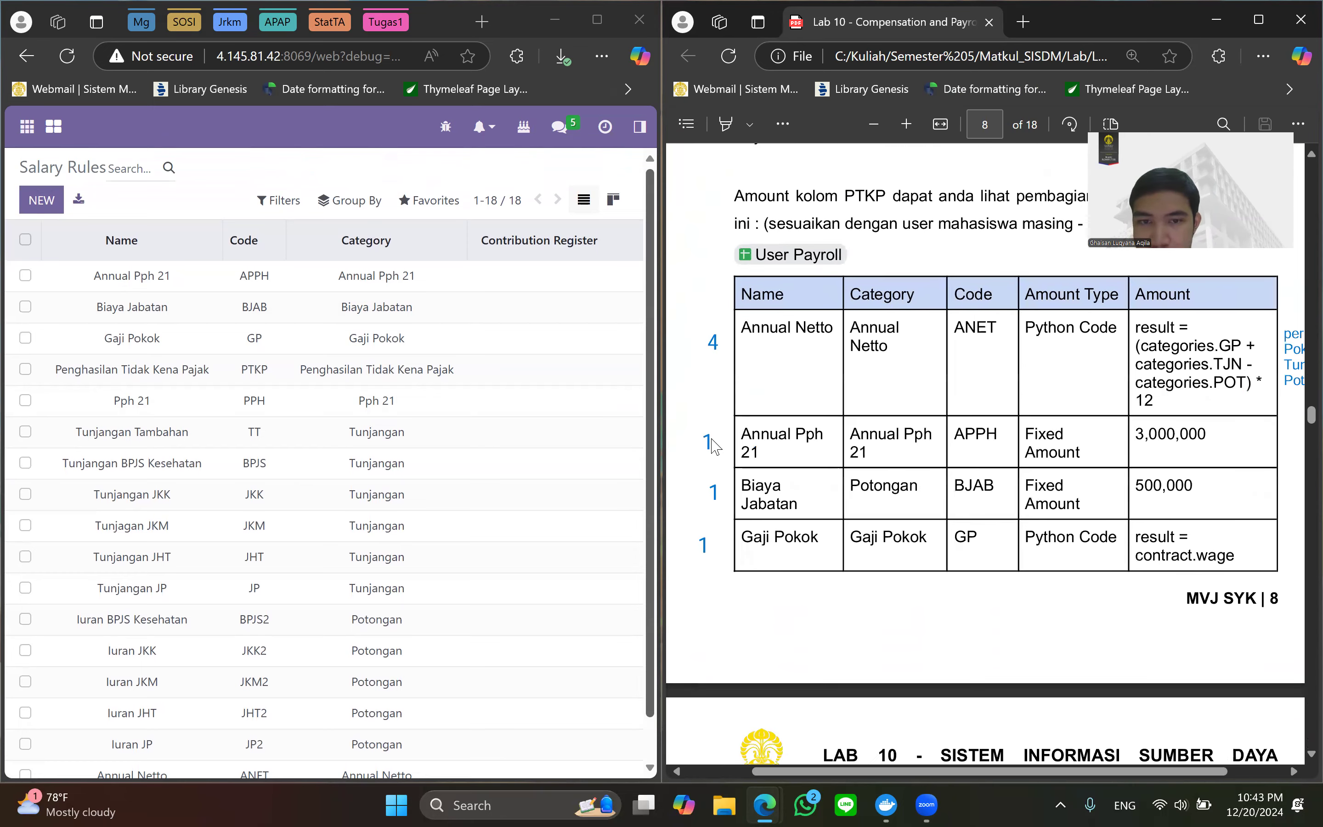
scroll(715, 446, down, 10)
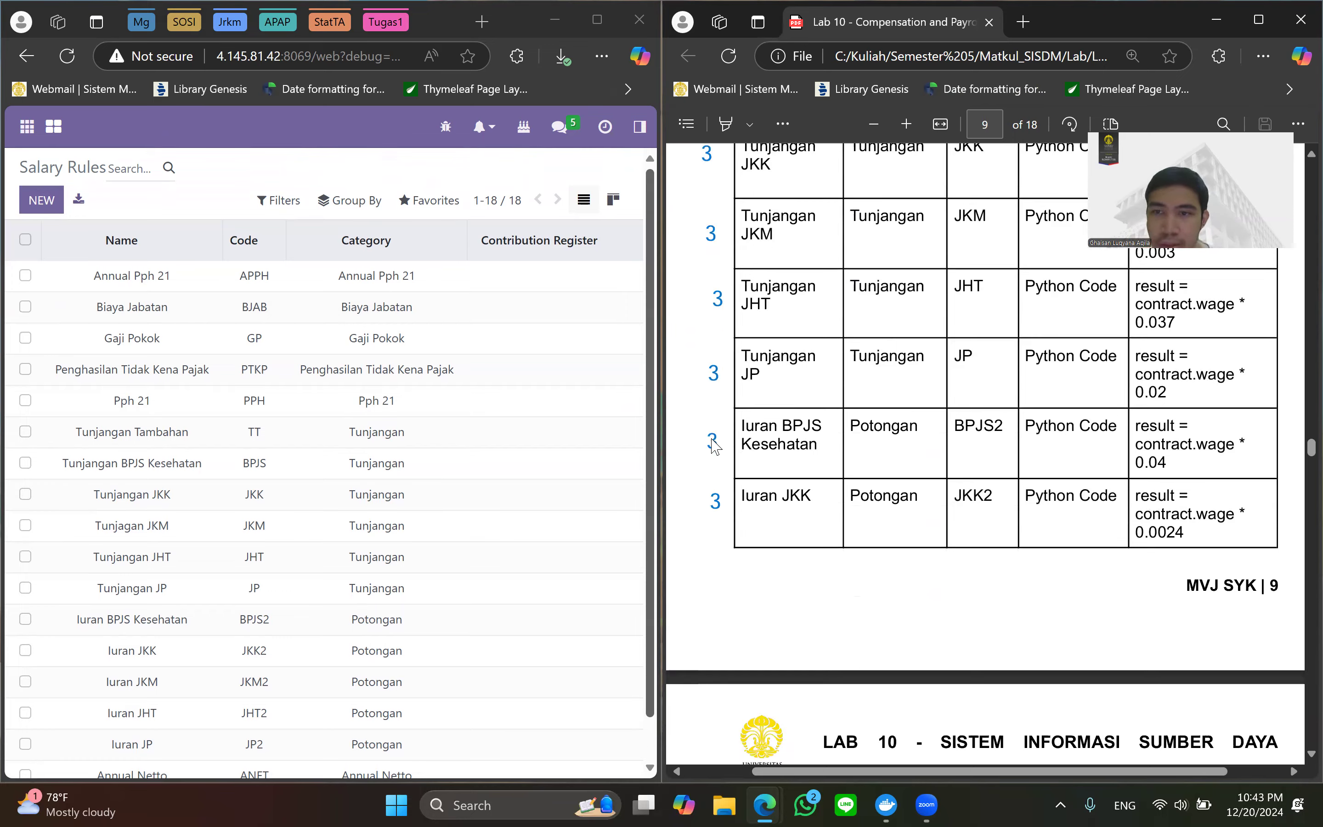
scroll(715, 446, up, 2)
scroll(715, 447, down, 1)
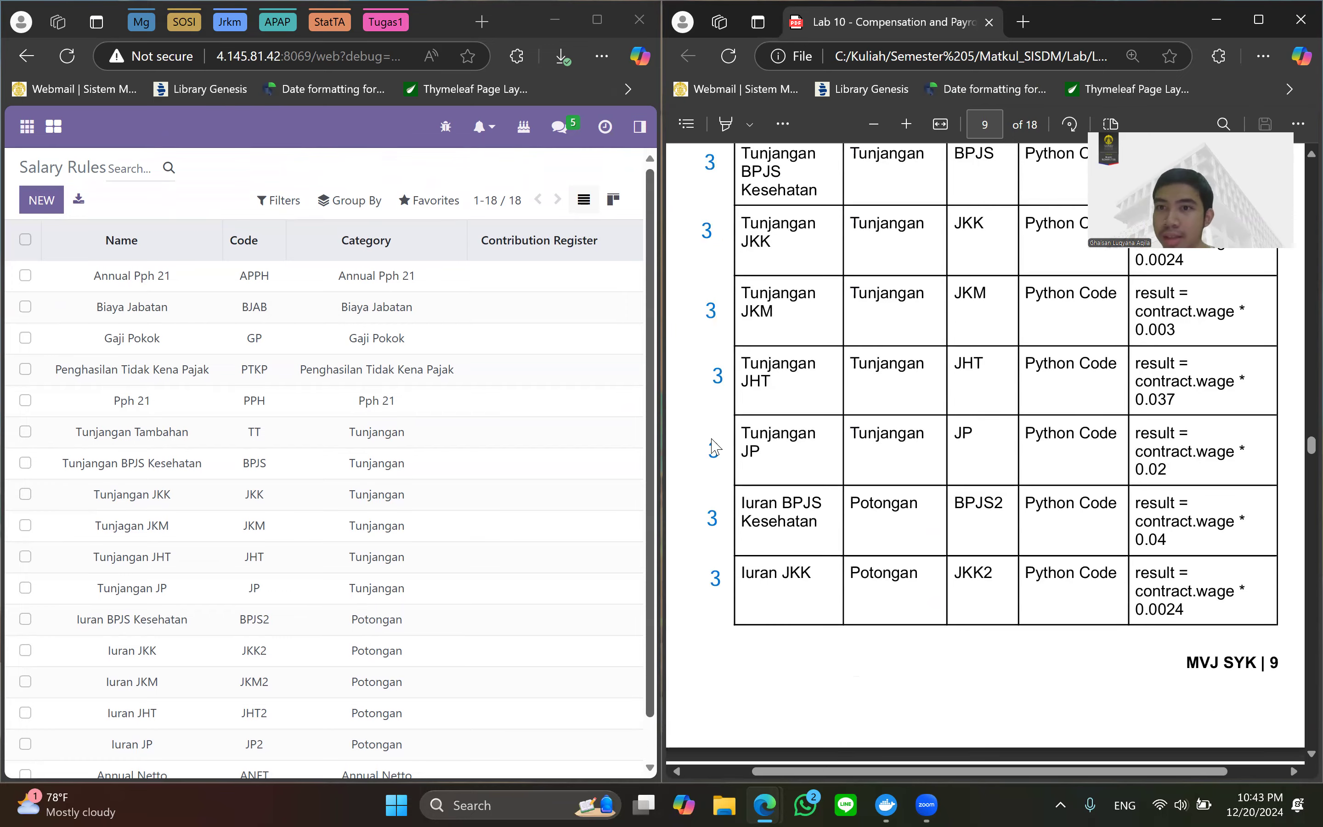
scroll(747, 434, up, 15)
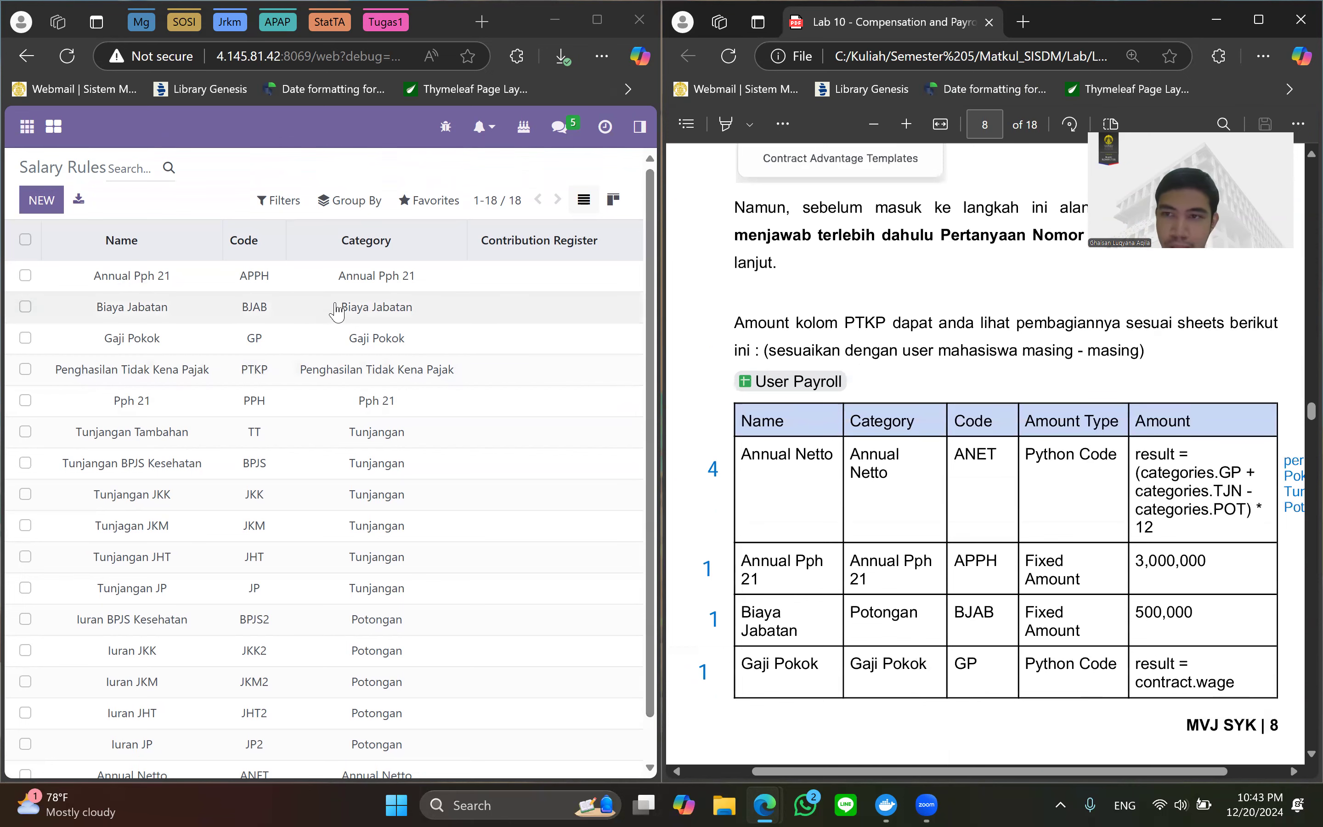
scroll(800, 473, down, 2)
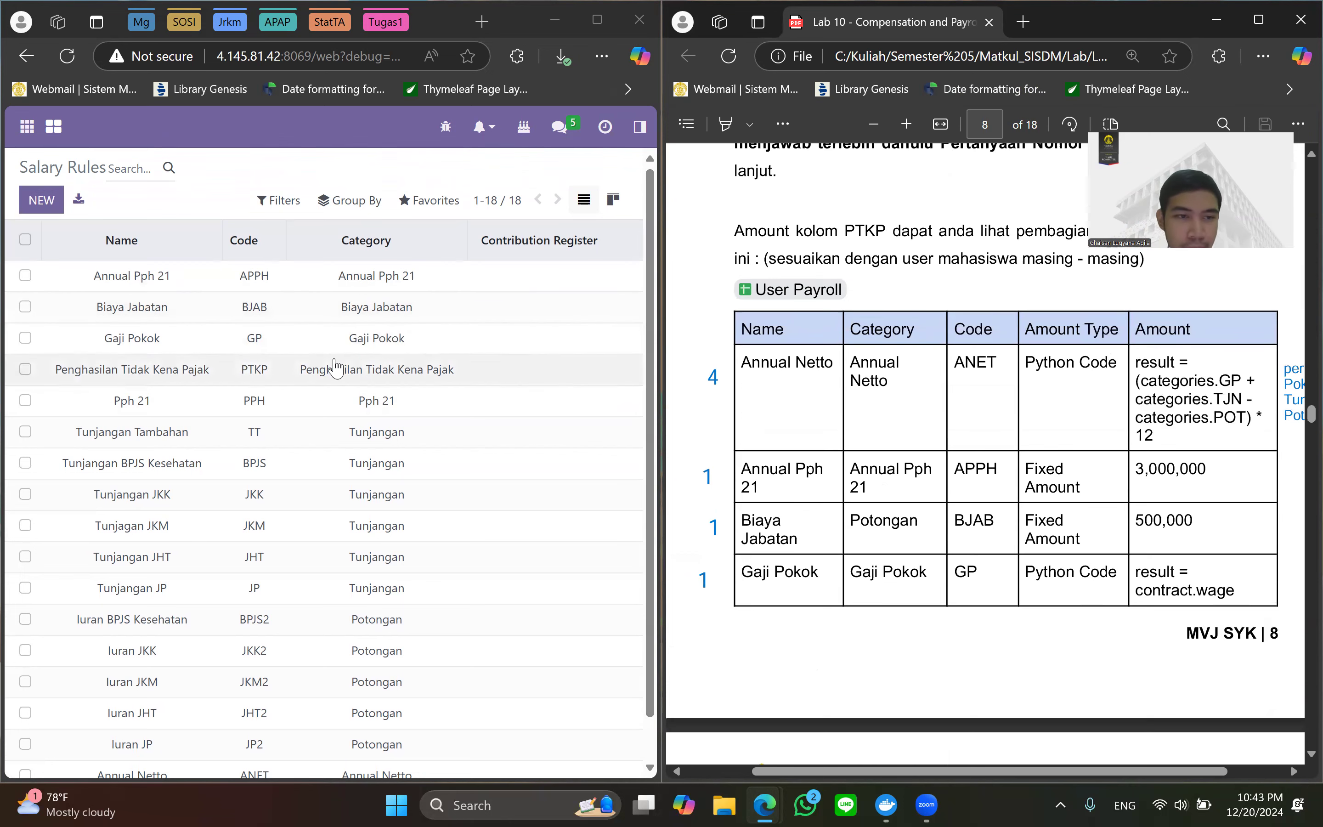
Check the Annual Netto salary rule's category, code, sequence and Python formula against the PDF, and return to the rules list.
scroll(336, 370, down, 1)
click(195, 730)
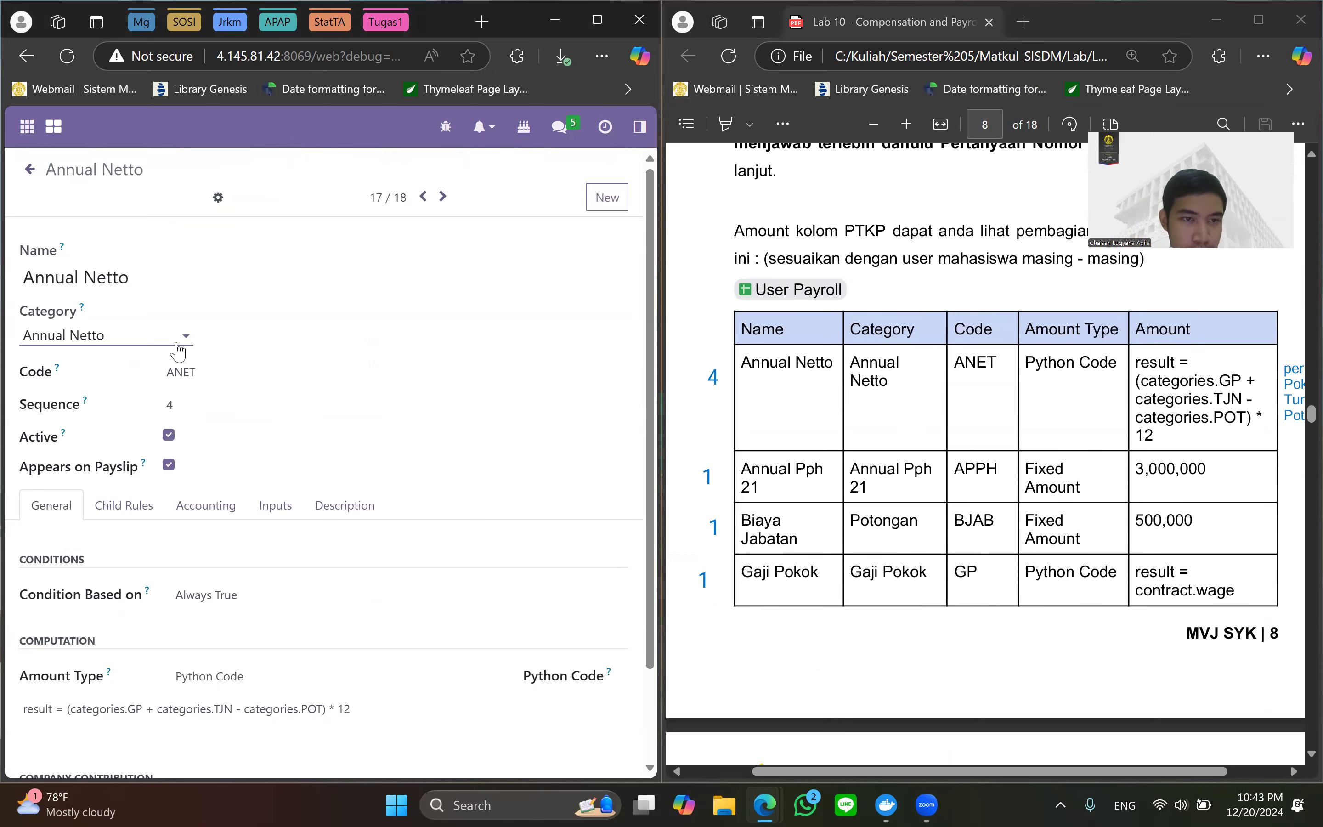
scroll(237, 449, down, 2)
scroll(525, 376, up, 2)
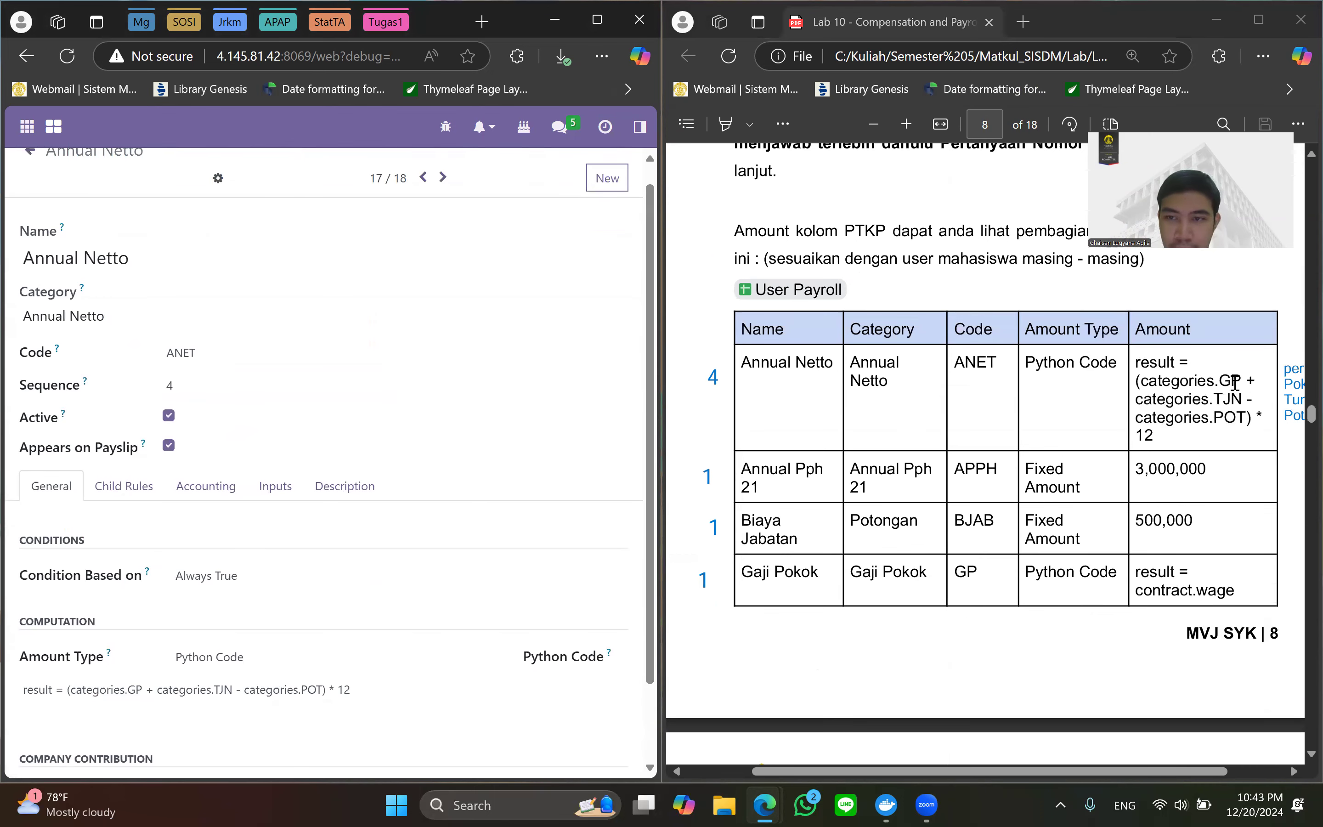
scroll(514, 409, down, 2)
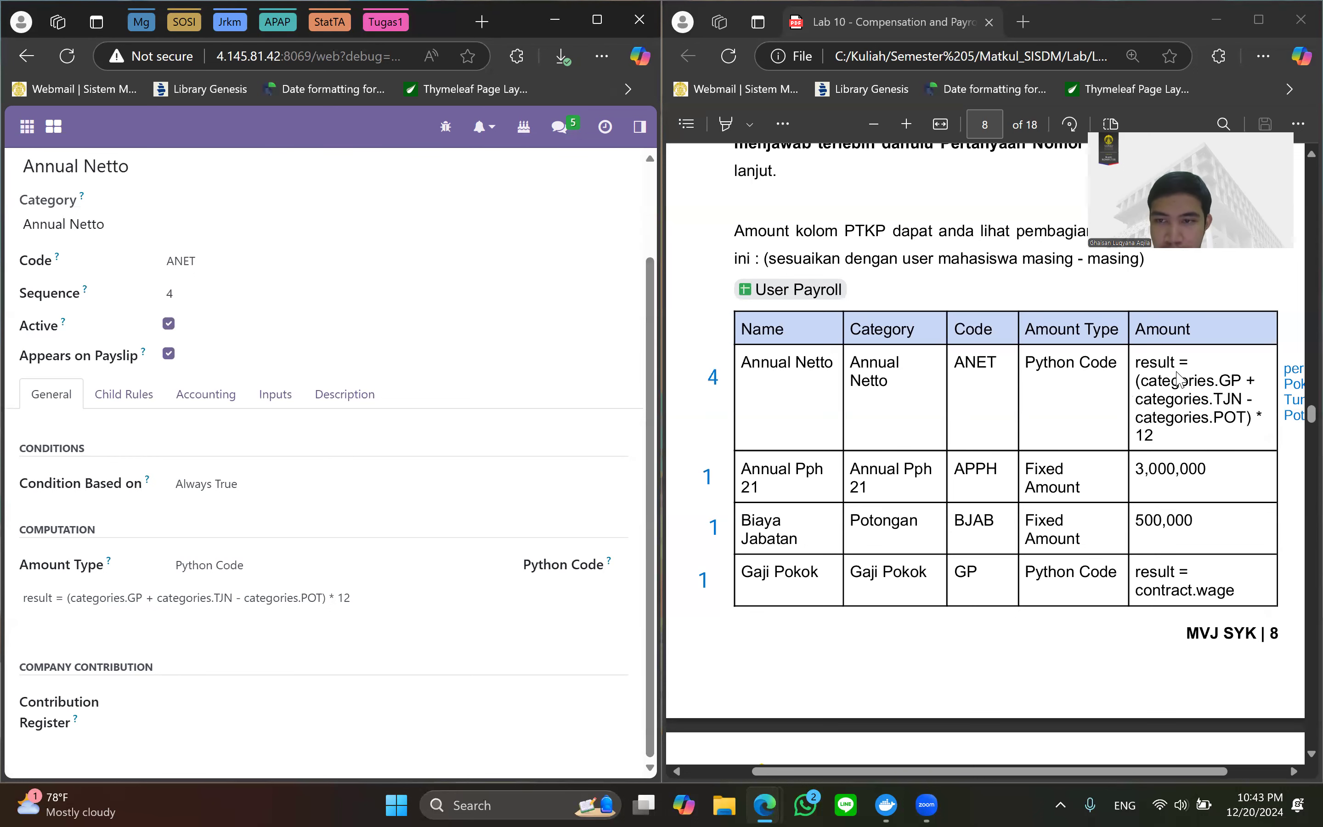
scroll(147, 213, up, 2)
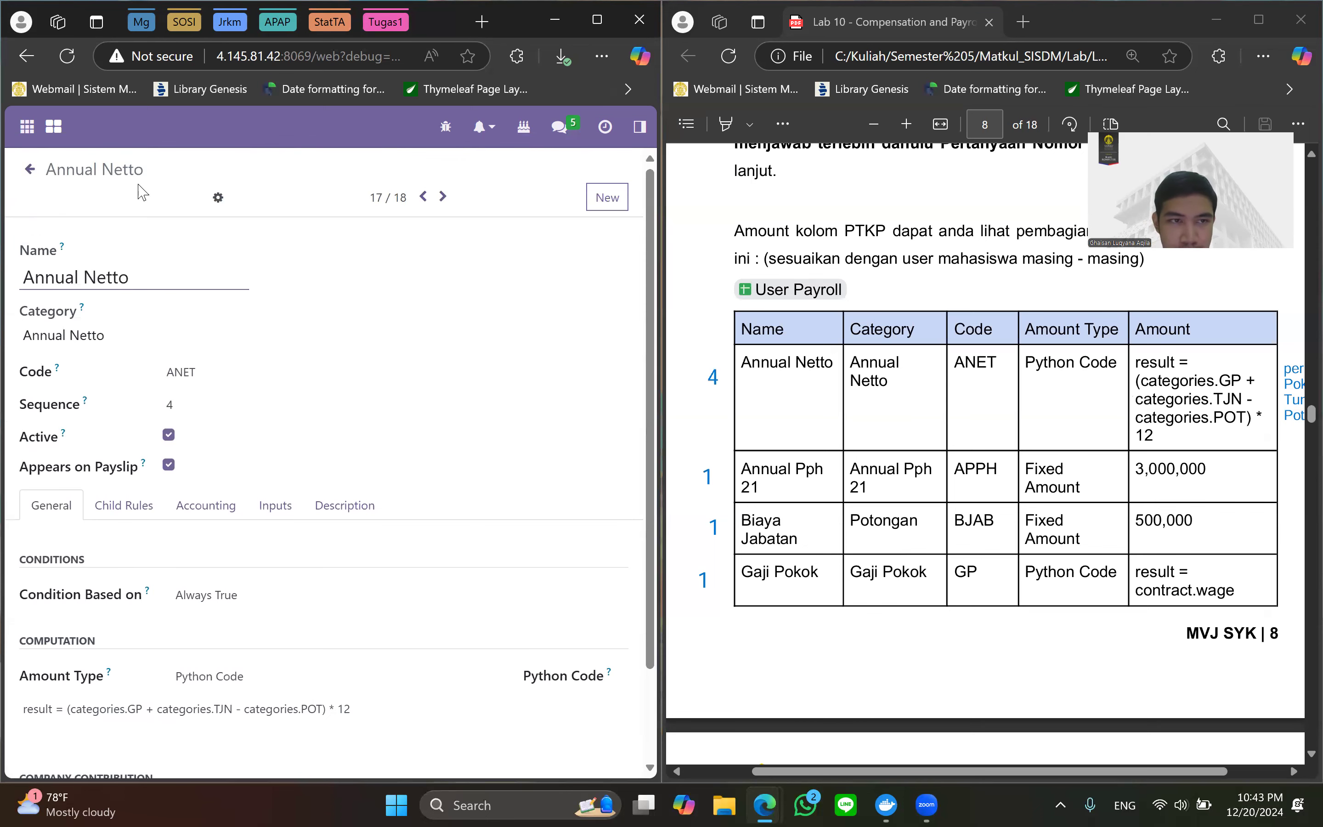
click(34, 170)
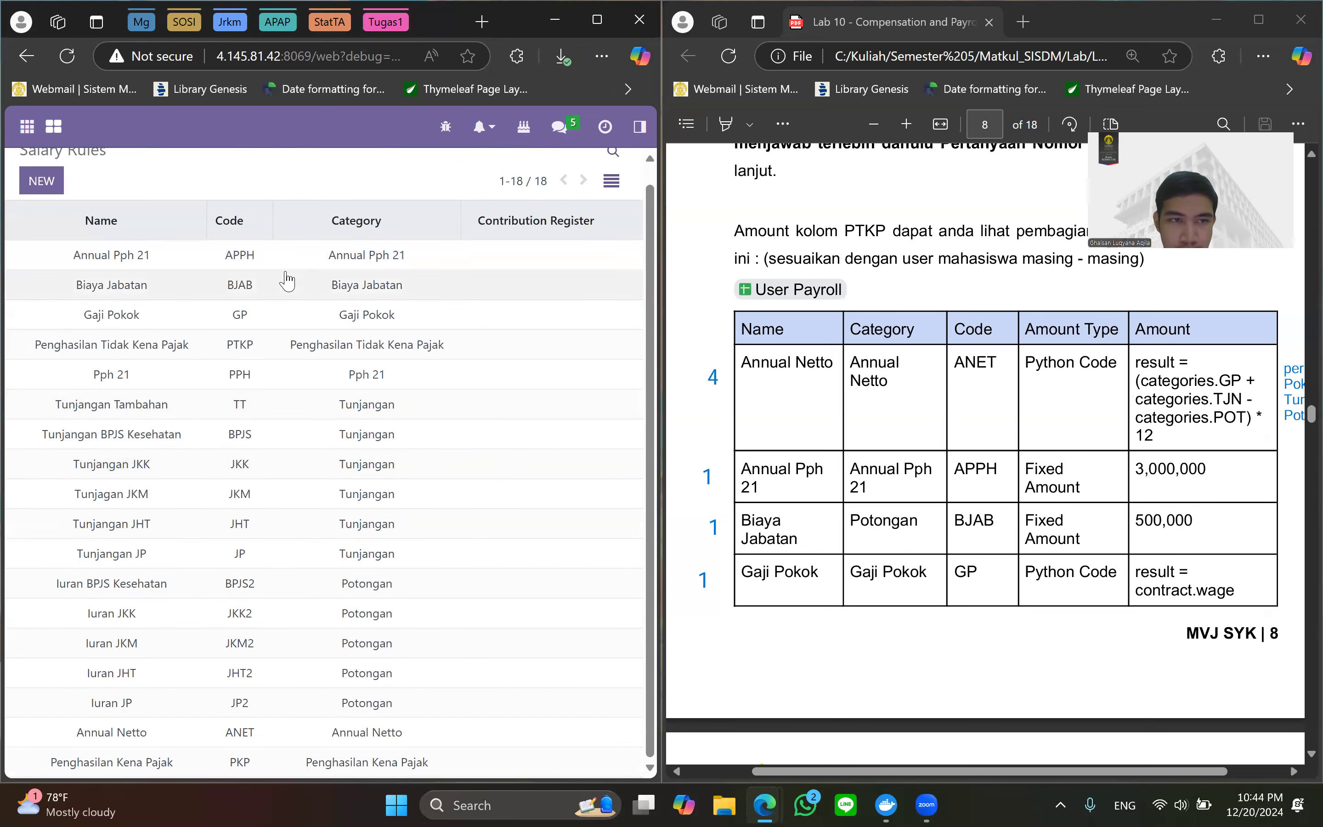
Check the Annual Pph 21 salary rule's details and fixed amount against the PDF table, and return to the rules list.
click(267, 258)
scroll(1038, 503, down, 2)
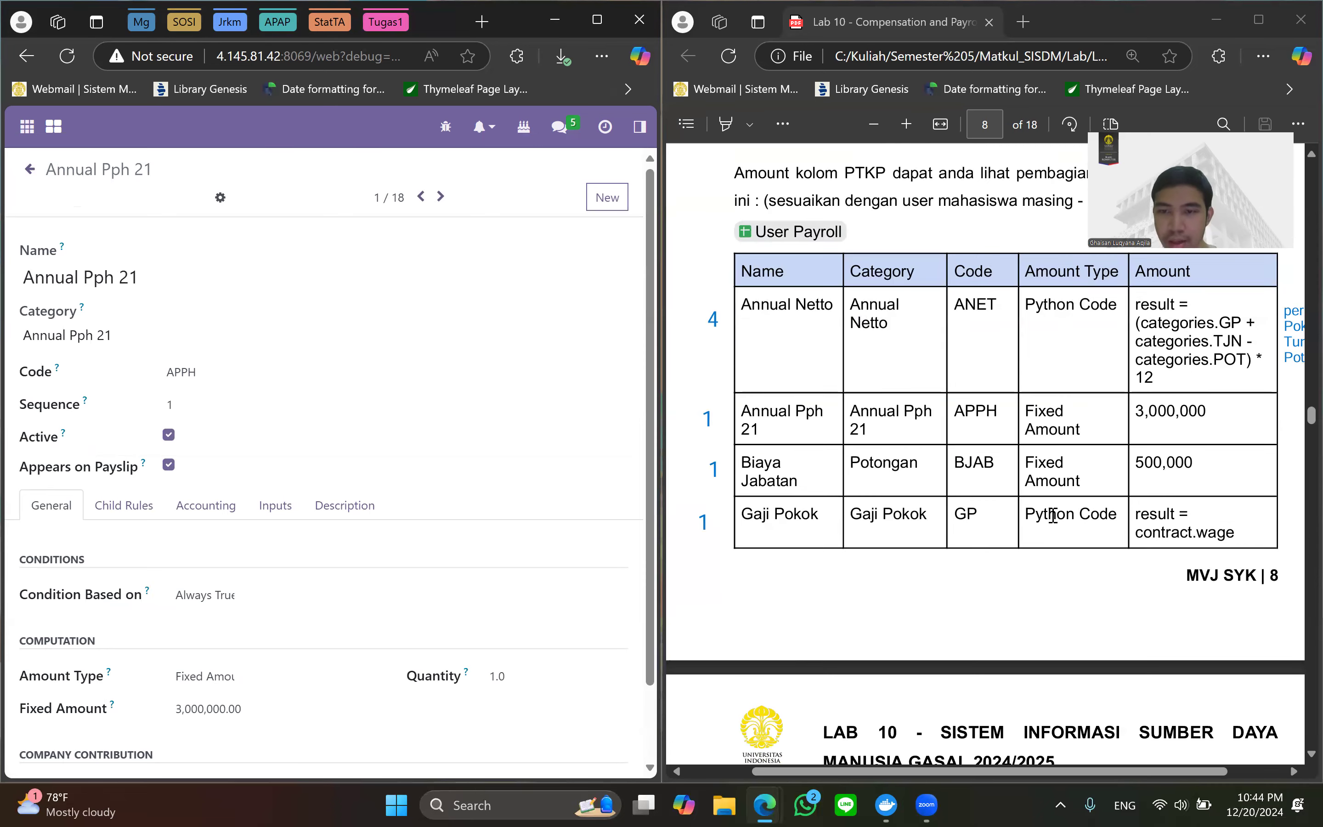
scroll(311, 481, down, 2)
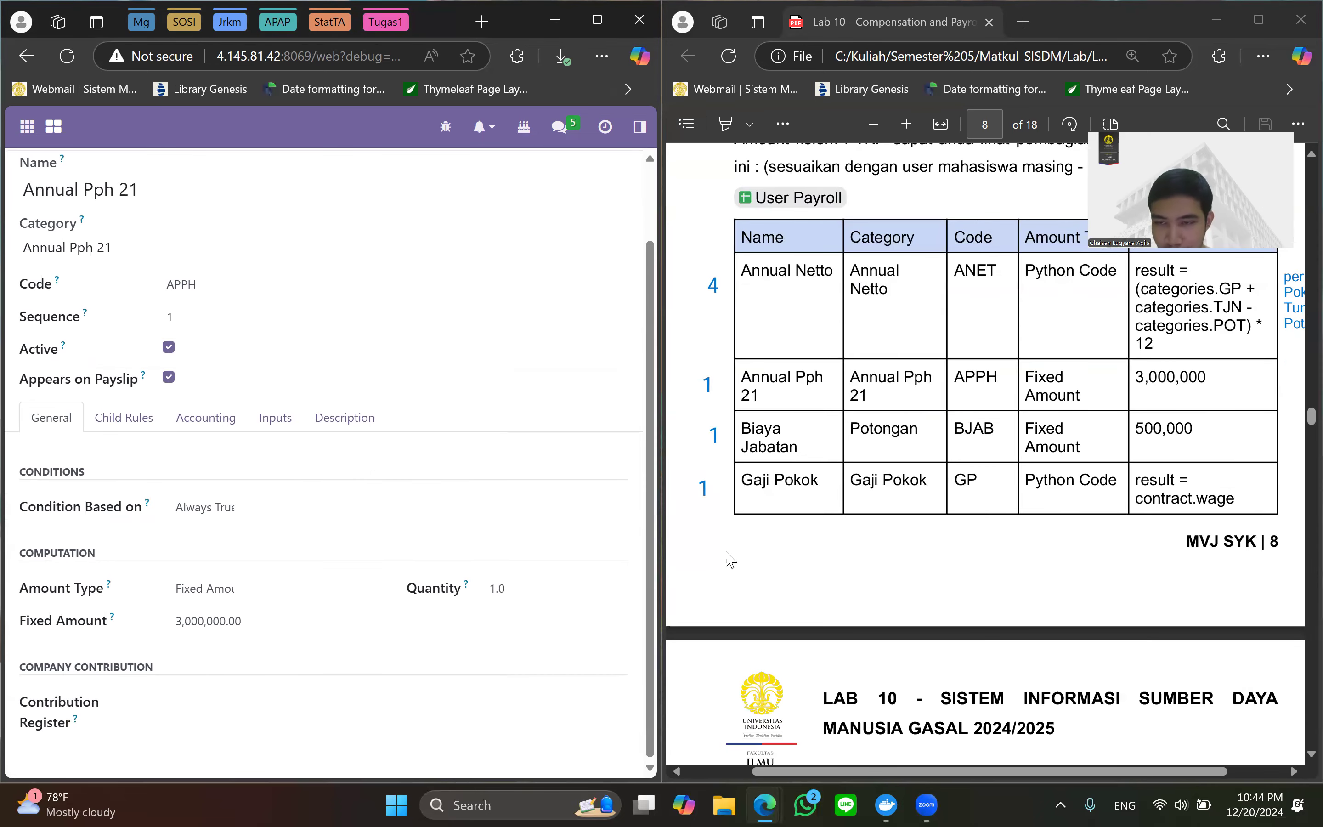
scroll(477, 328, up, 2)
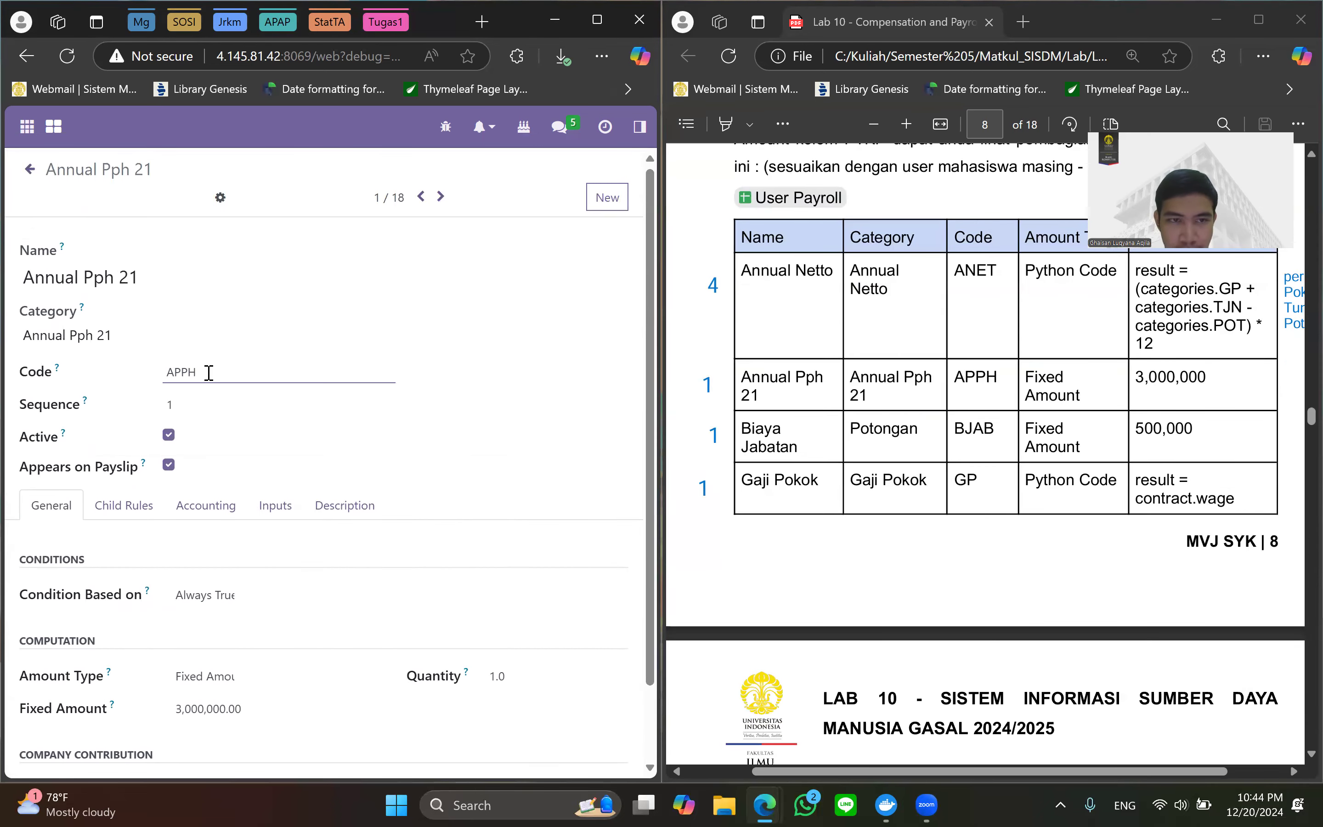
click(29, 169)
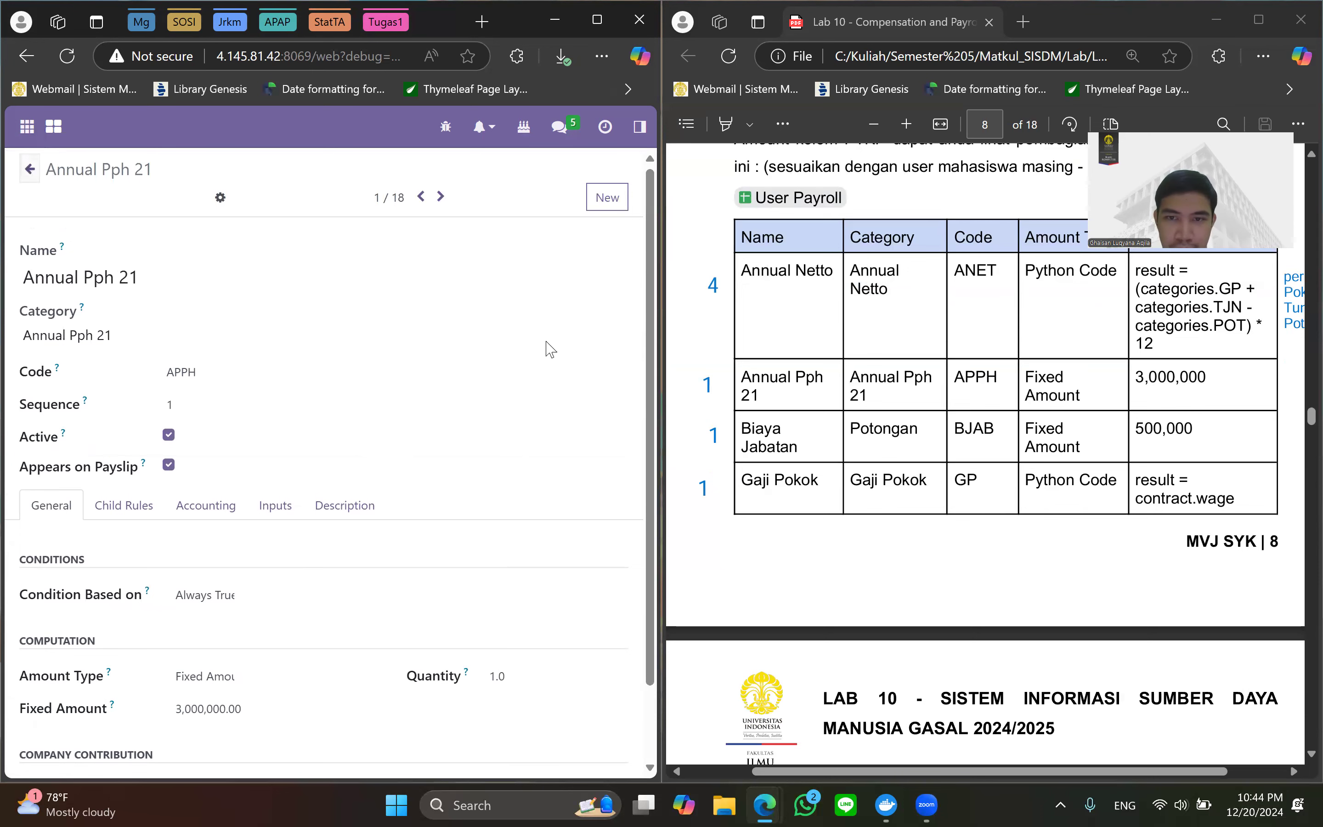
Check the Biaya Jabatan salary rule's category, code and fixed amount against the PDF table, and return to the rules list.
click(208, 287)
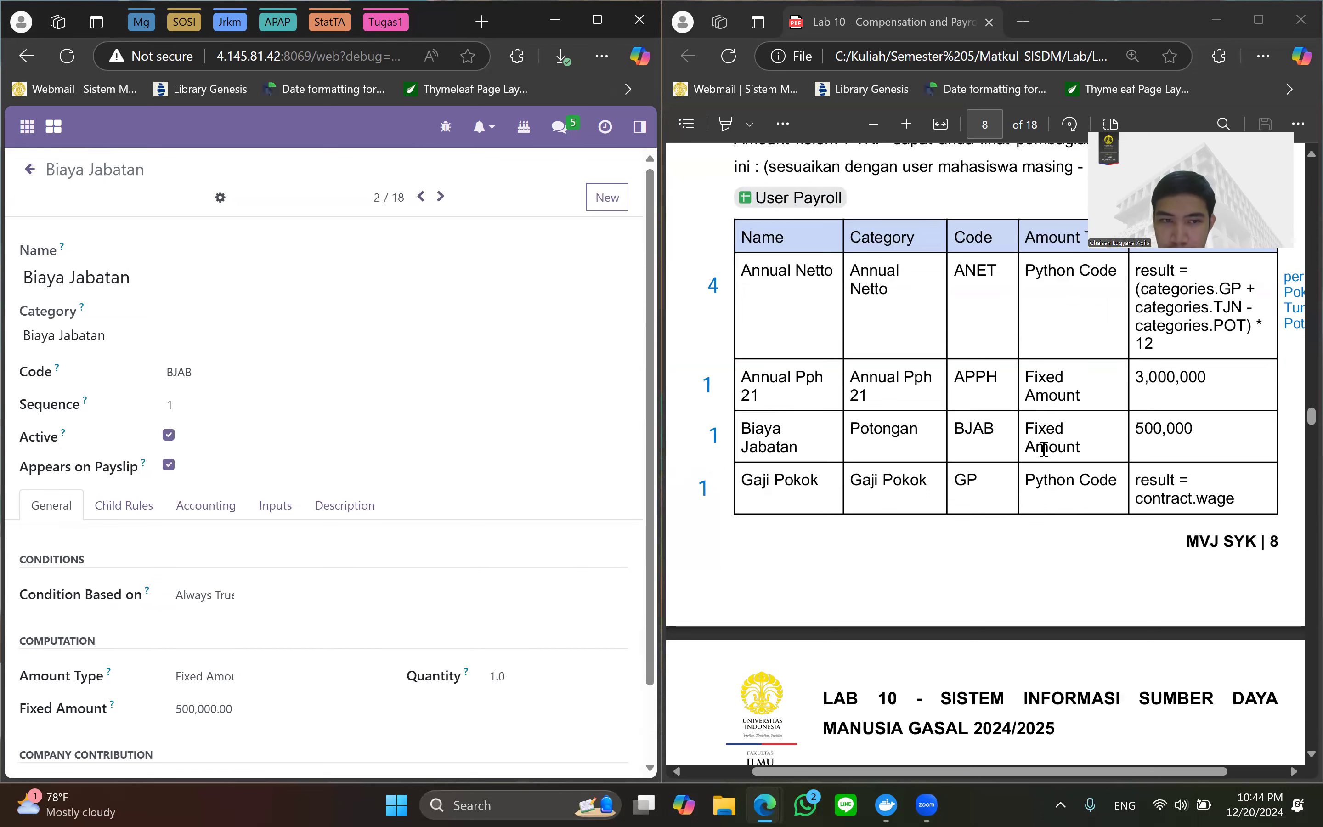
scroll(369, 514, down, 2)
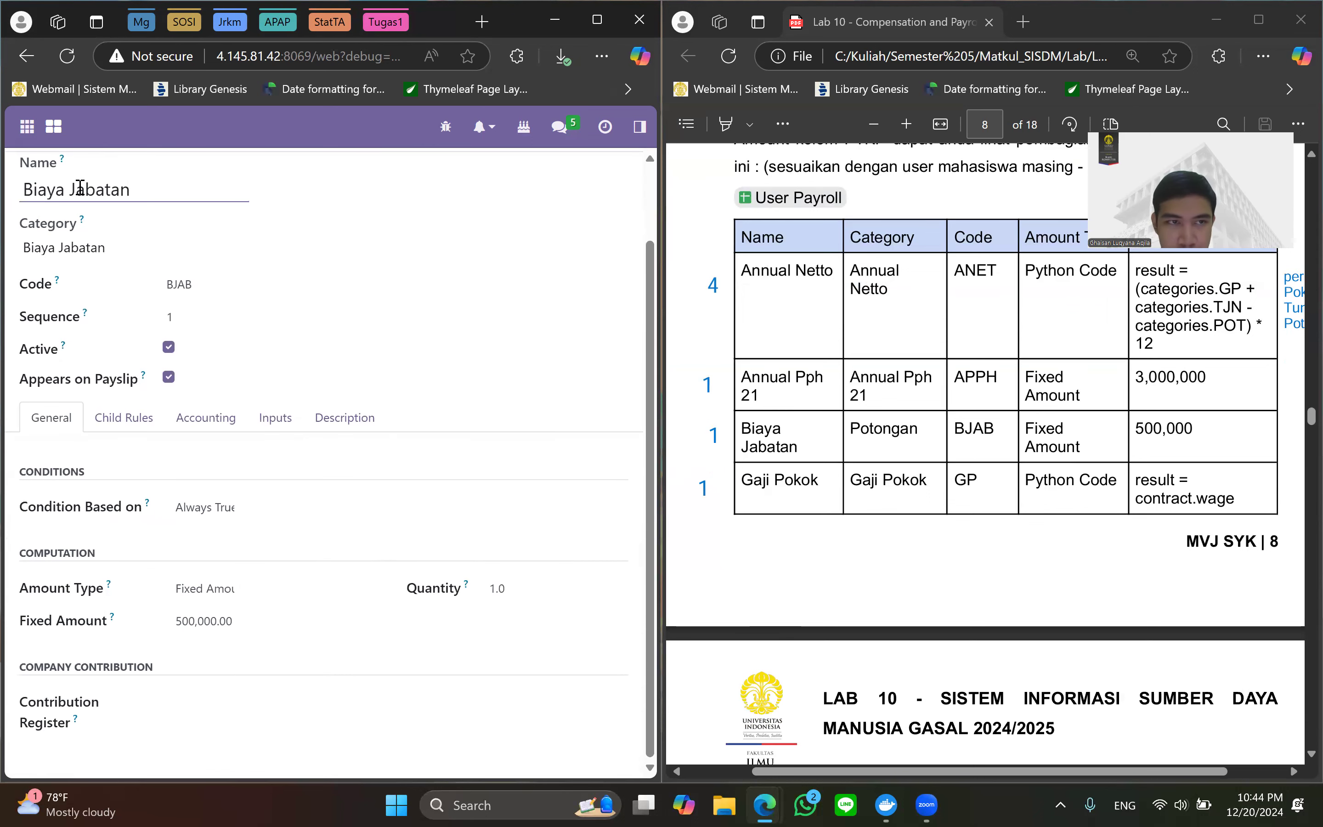
scroll(74, 257, up, 3)
click(26, 189)
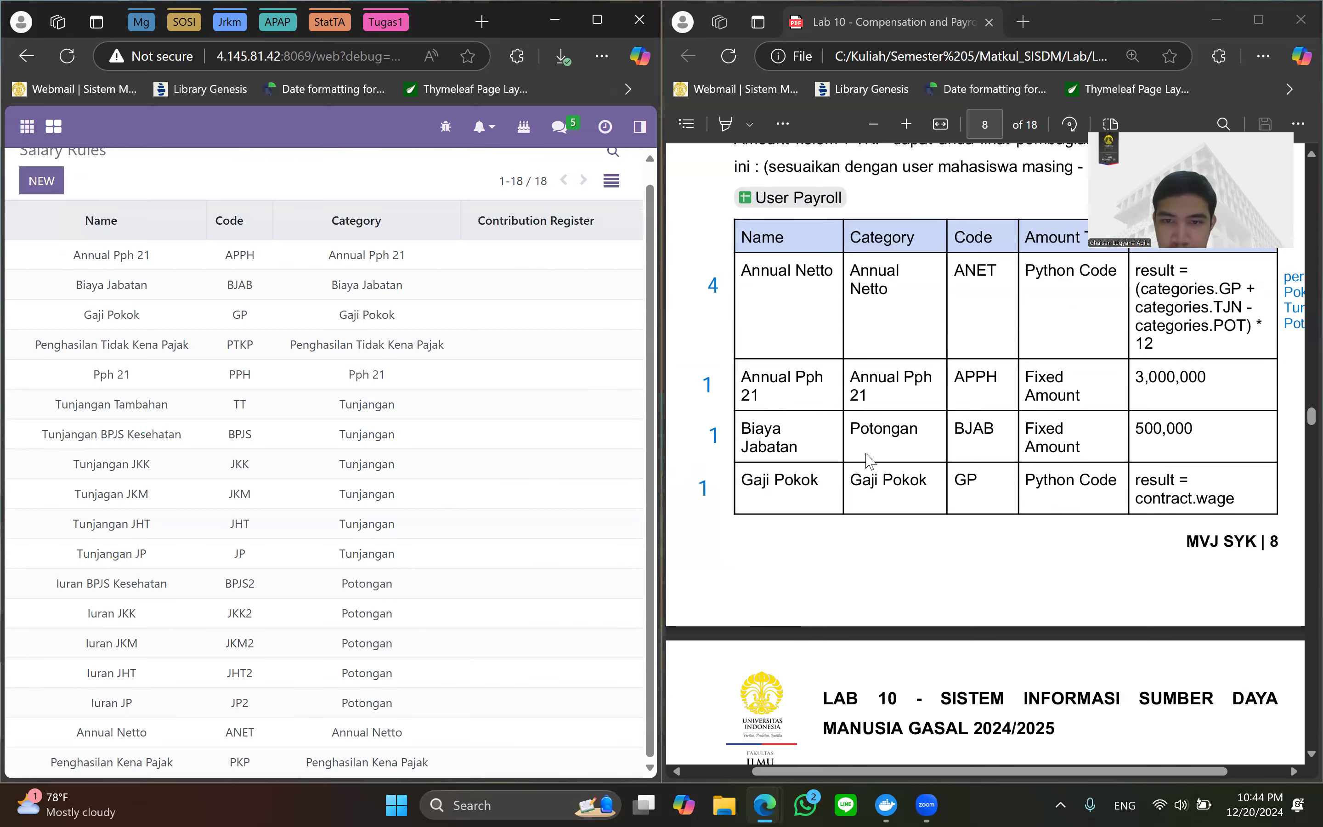
Check the Gaji Pokok salary rule's category, code, sequence and Python formula against the PDF table, and return to the rules list.
scroll(866, 454, down, 3)
click(181, 313)
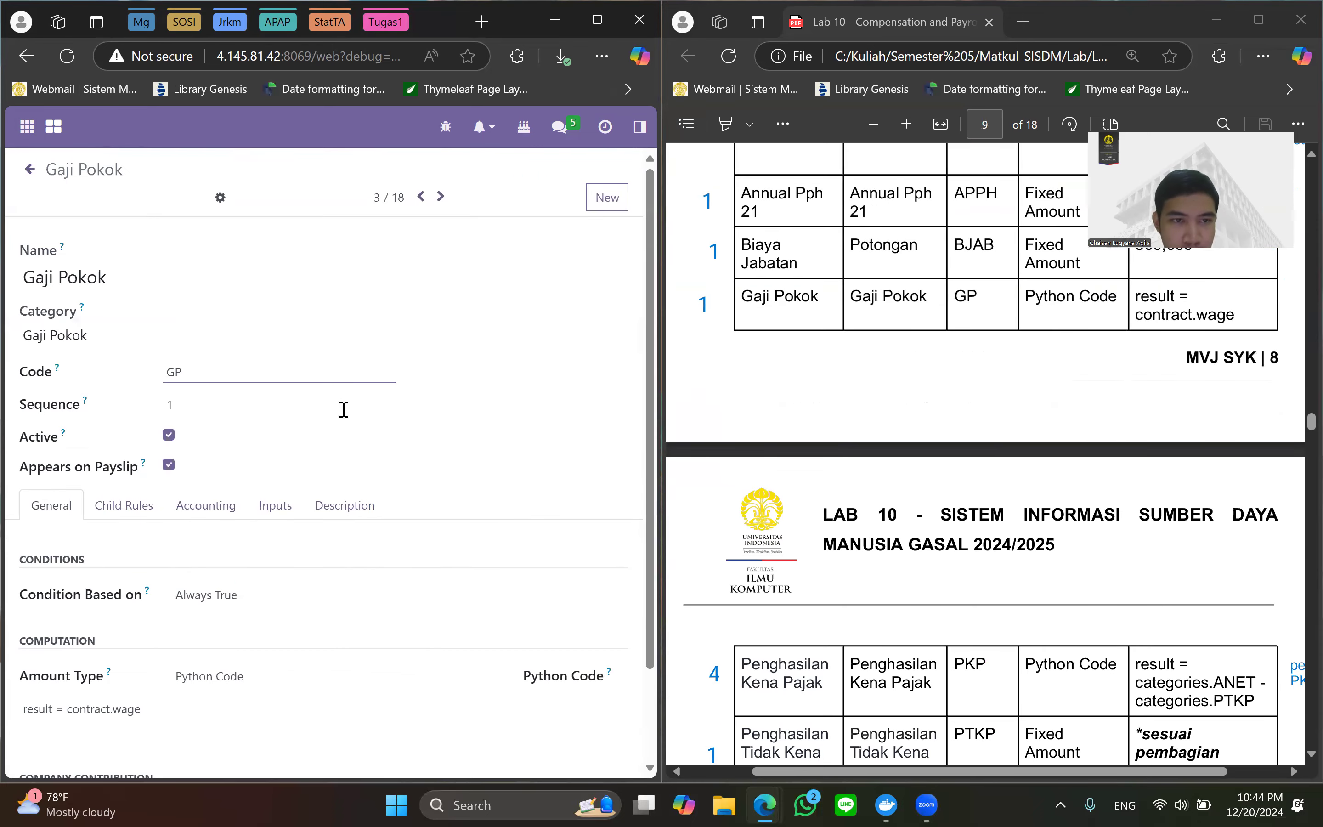
scroll(215, 547, down, 2)
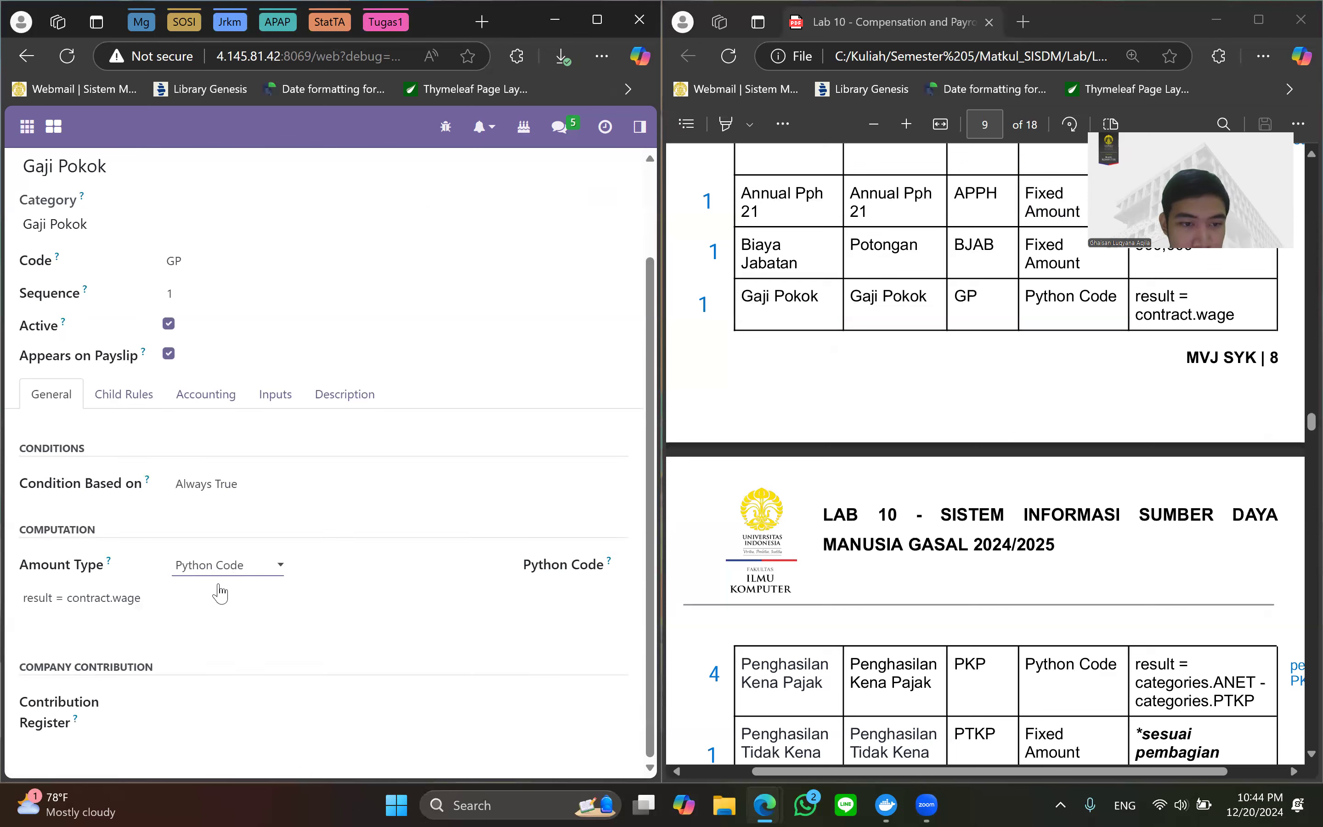
scroll(1017, 401, up, 2)
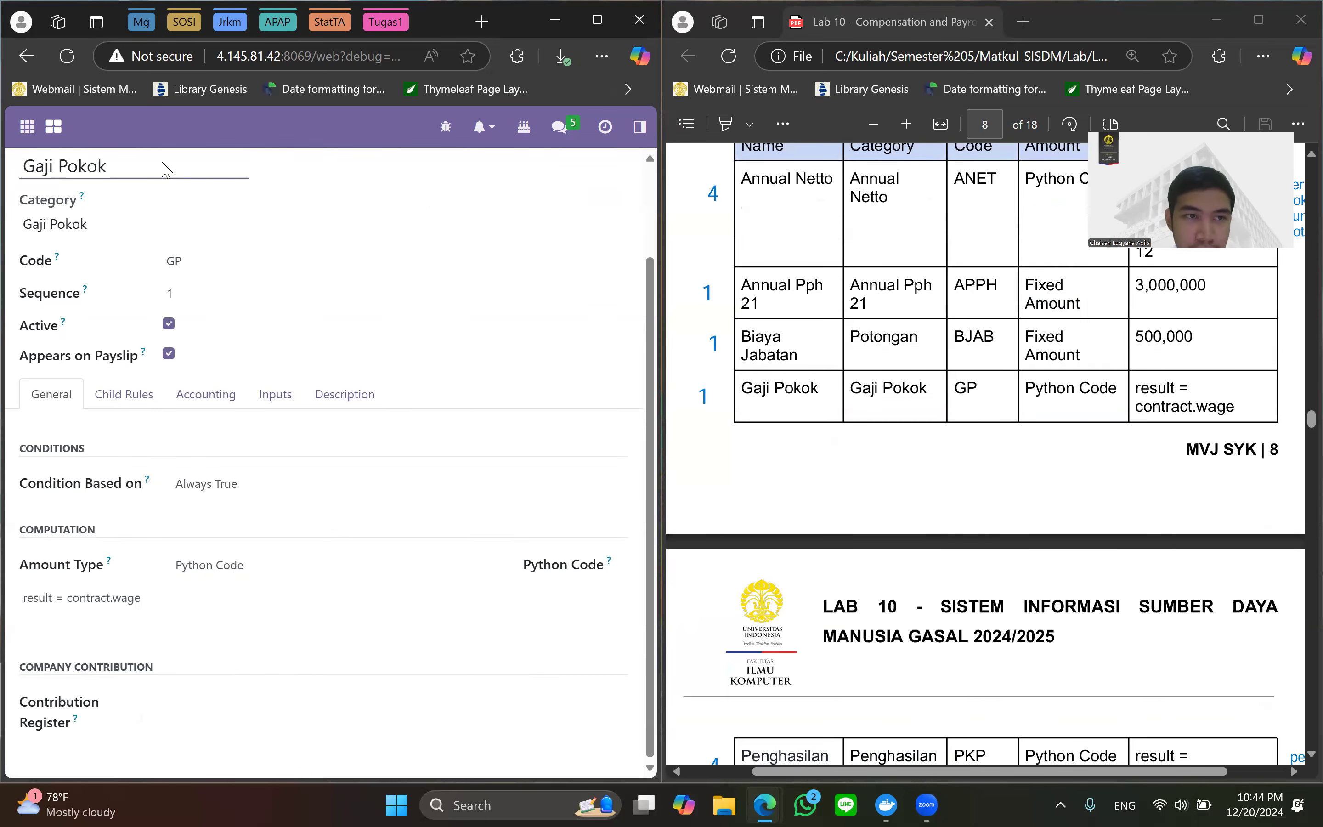
scroll(77, 213, up, 2)
click(34, 172)
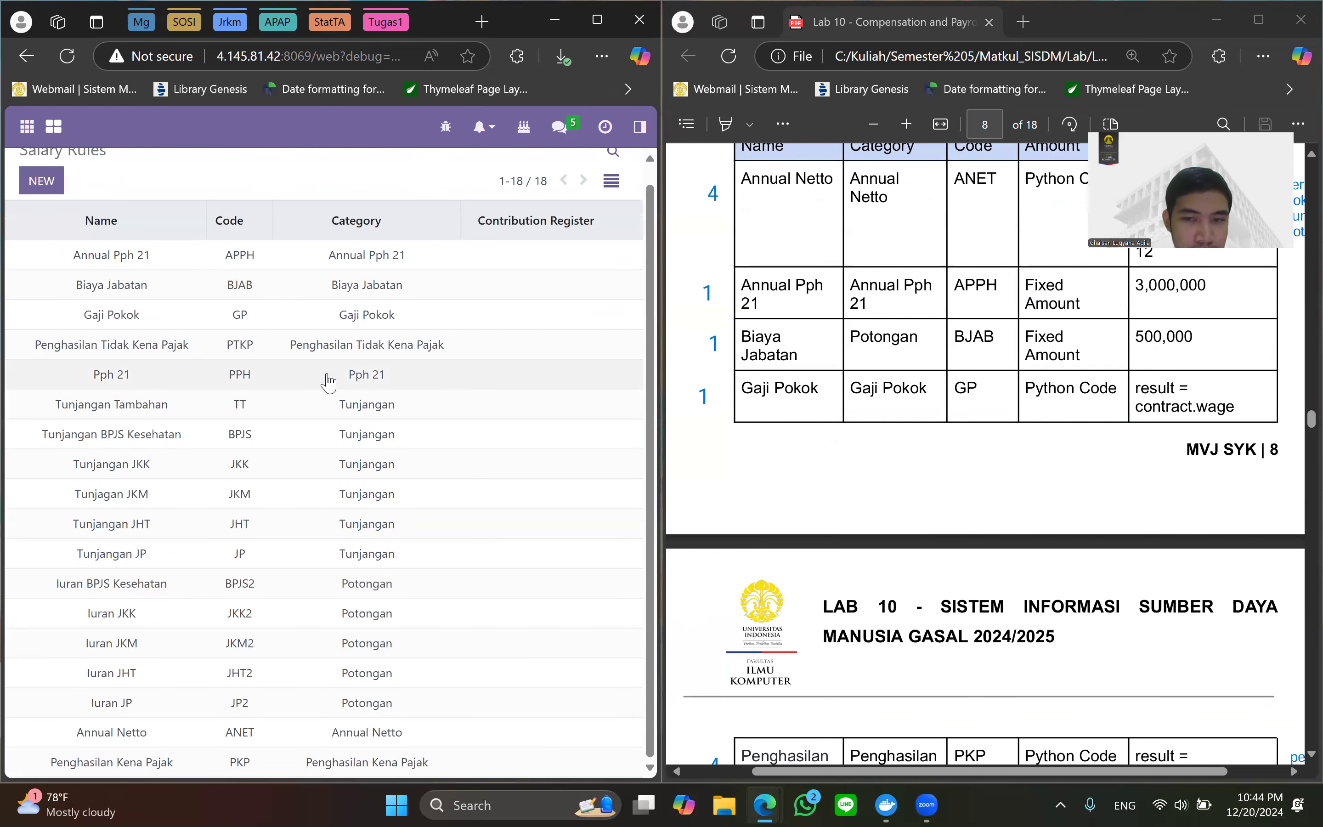
Check the Penghasilan Kena Pajak salary rule's category, code, sequence and Python formula against page 9 of the PDF, and return to the rules list.
scroll(972, 506, down, 6)
scroll(971, 506, up, 2)
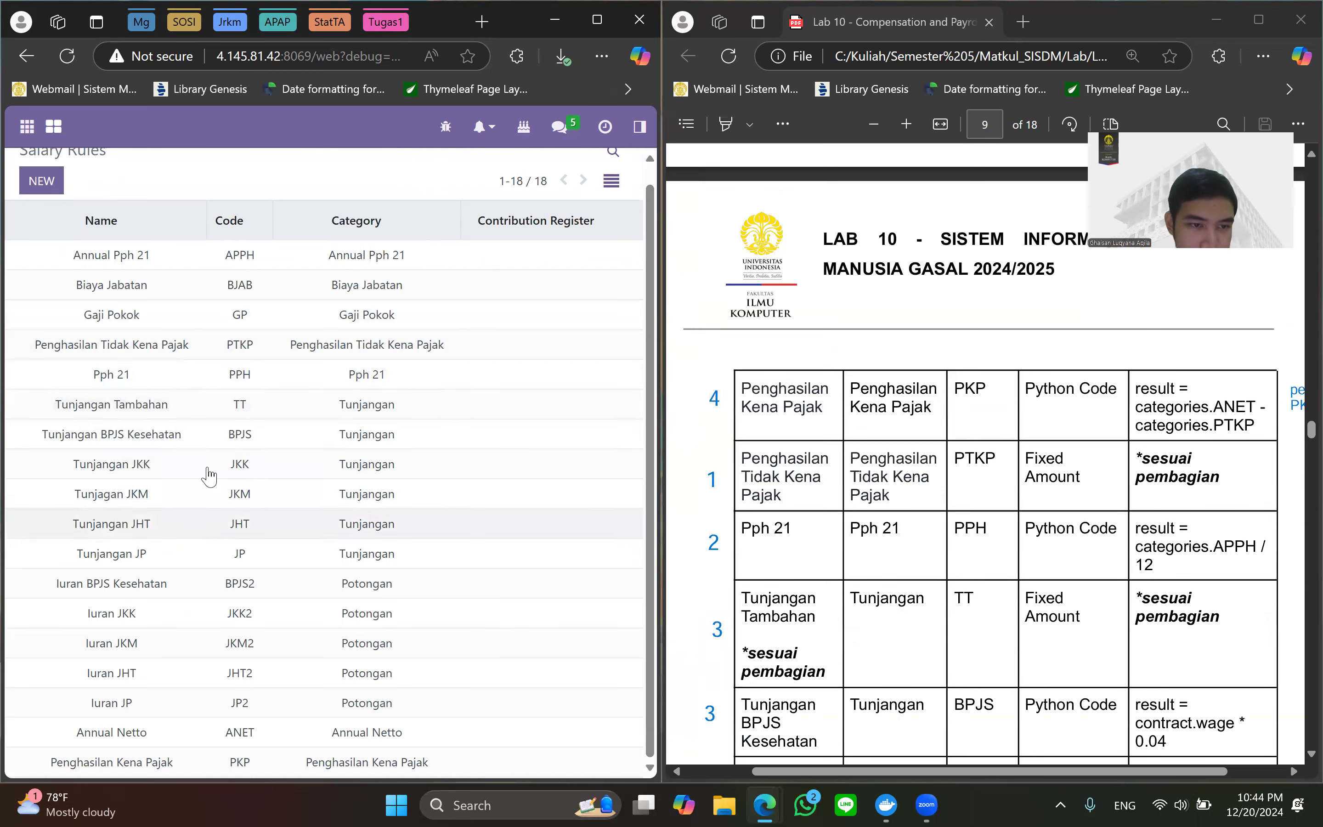
click(201, 762)
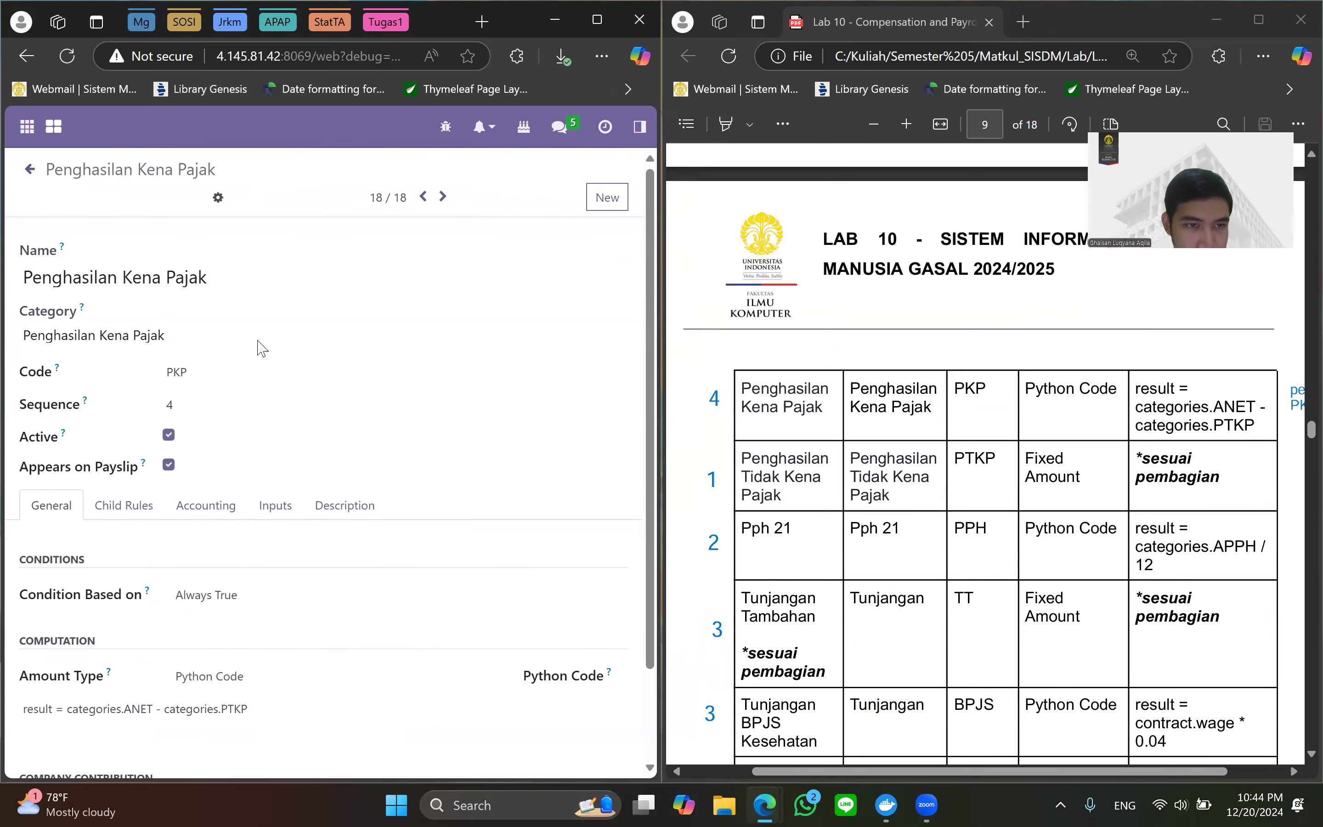
scroll(235, 459, down, 2)
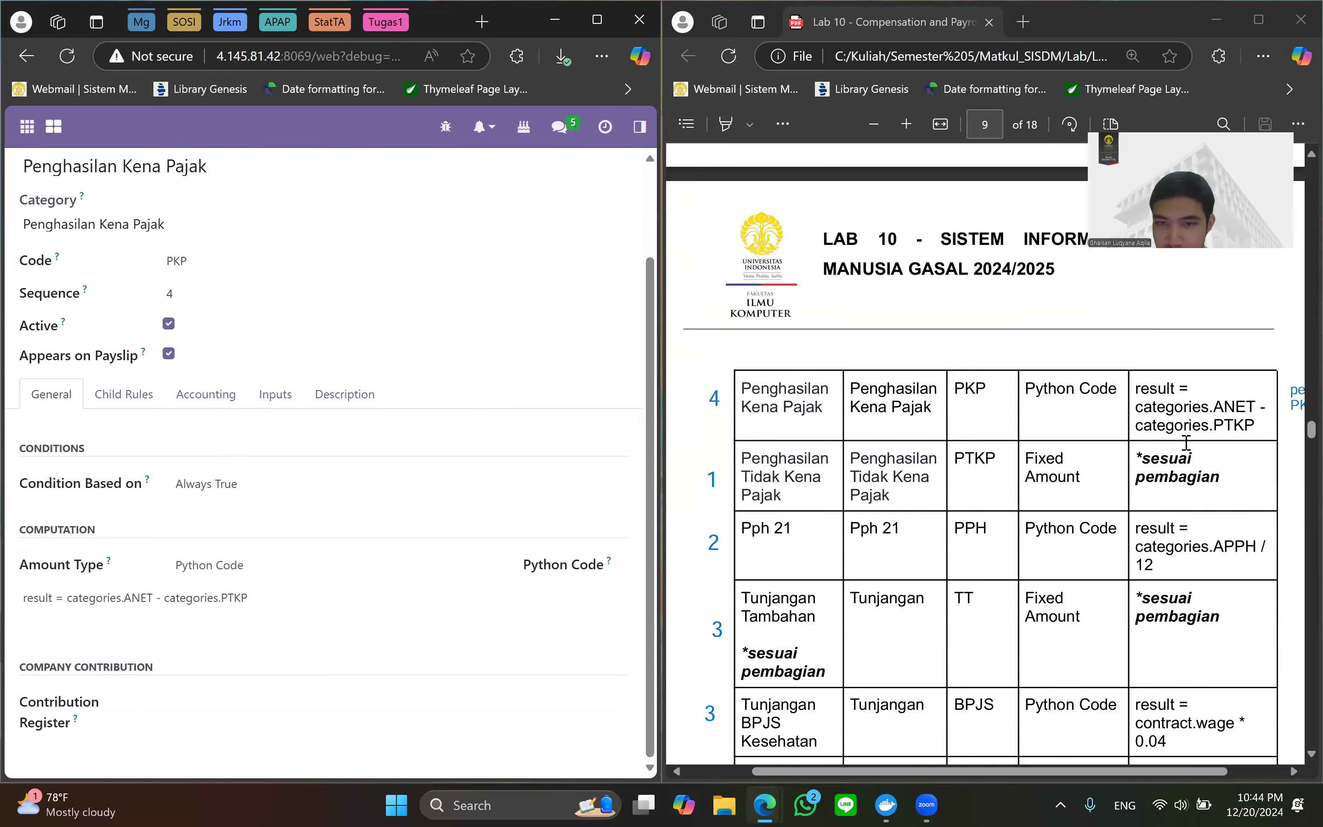
scroll(47, 218, up, 2)
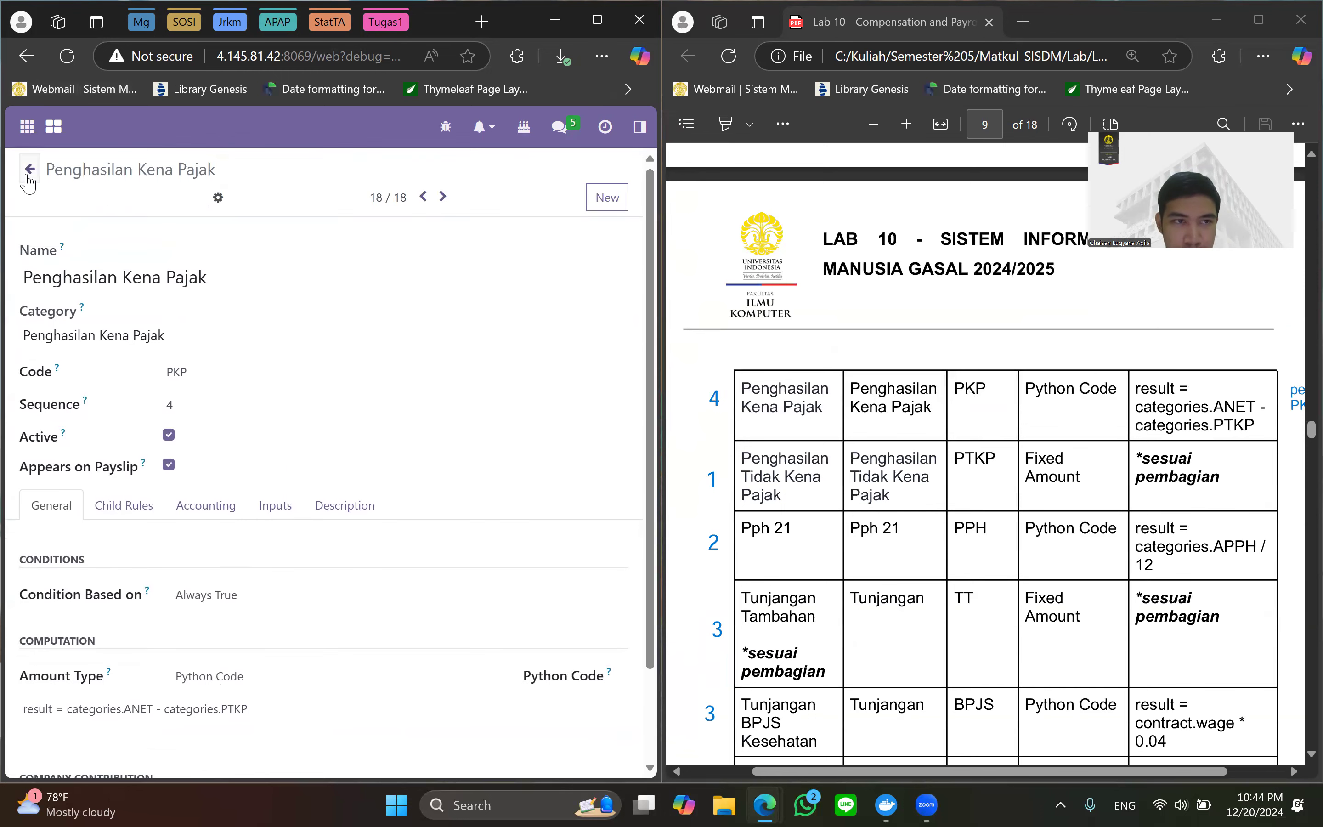
click(28, 173)
Check the Penghasilan Tidak Kena Pajak salary rule against the PDF, and switch to the Master Data User Payroll spreadsheet for its assigned amount.
click(178, 345)
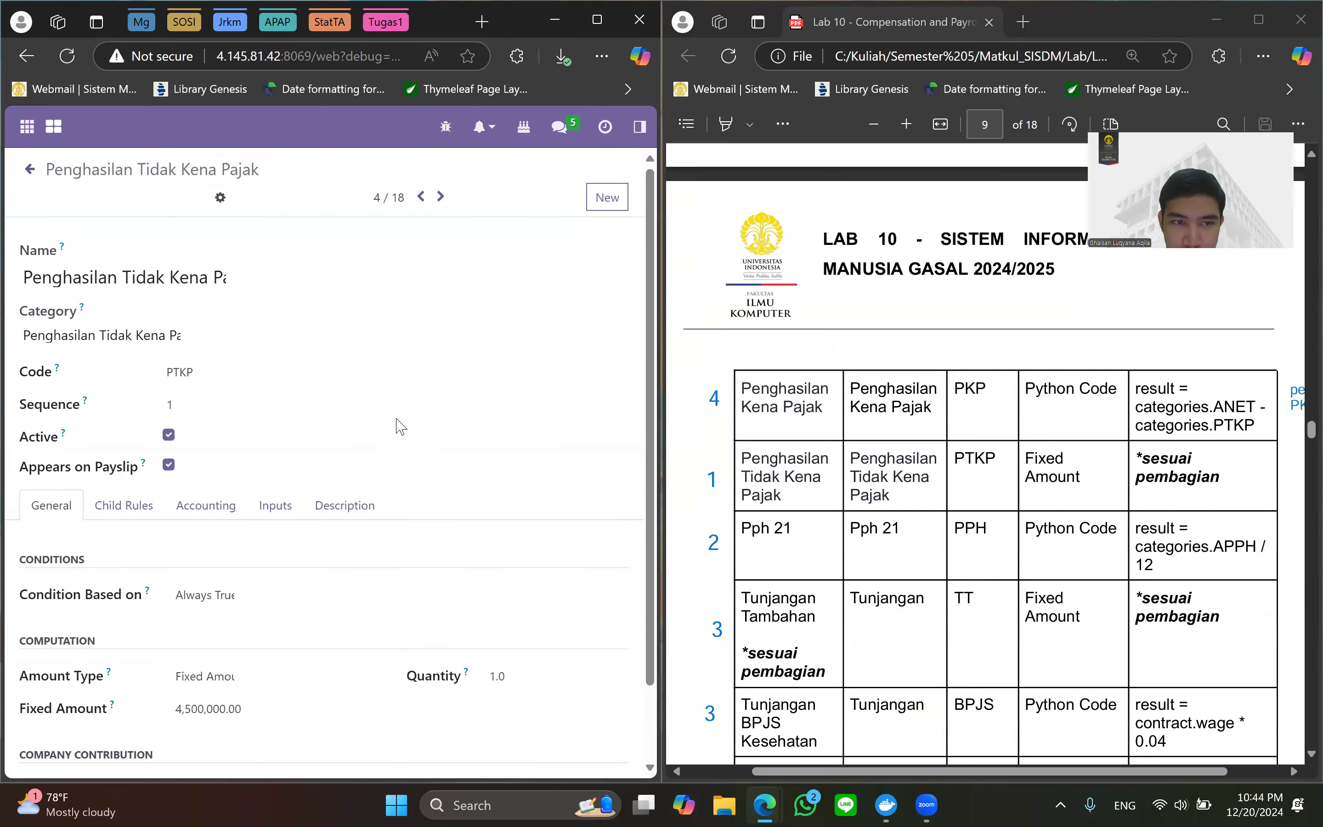
scroll(240, 470, down, 2)
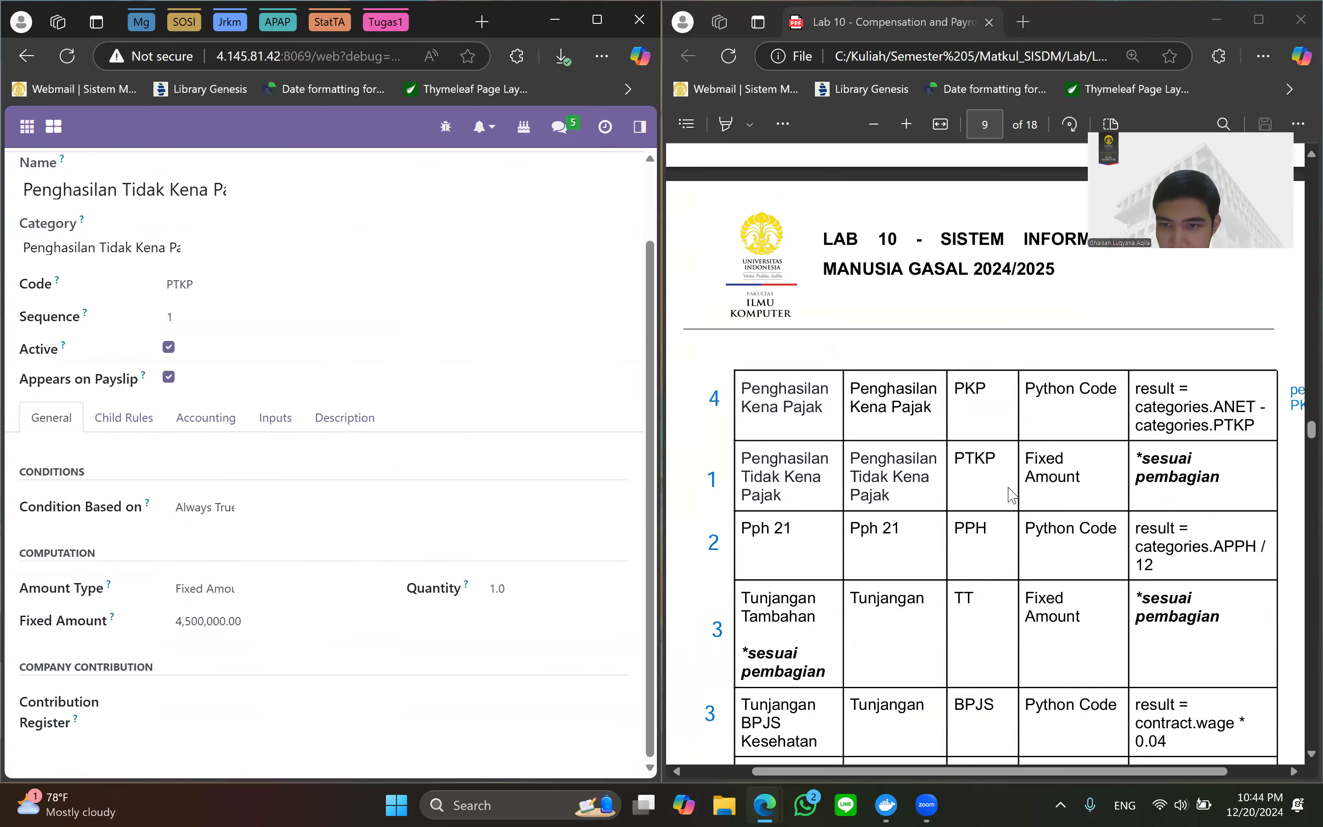
click(597, 20)
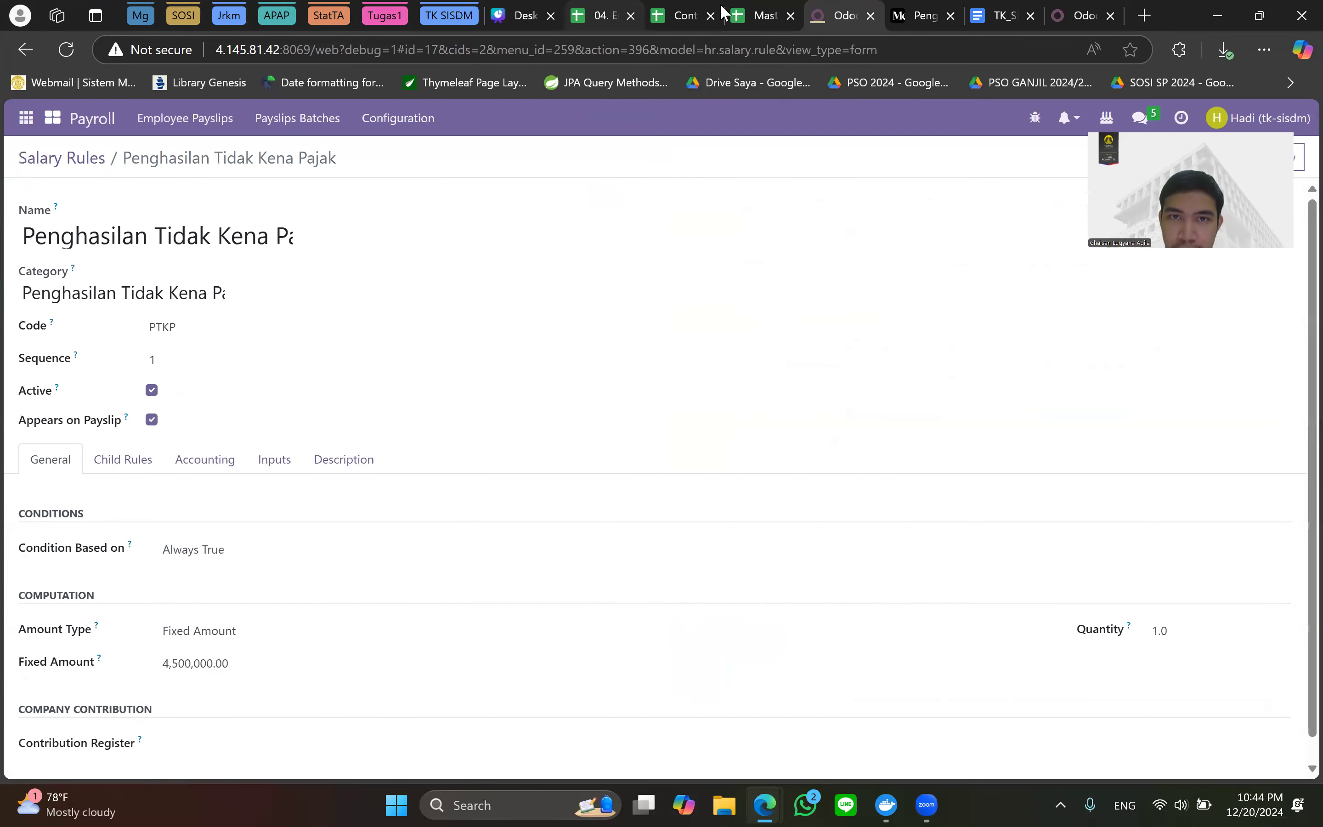
click(601, 17)
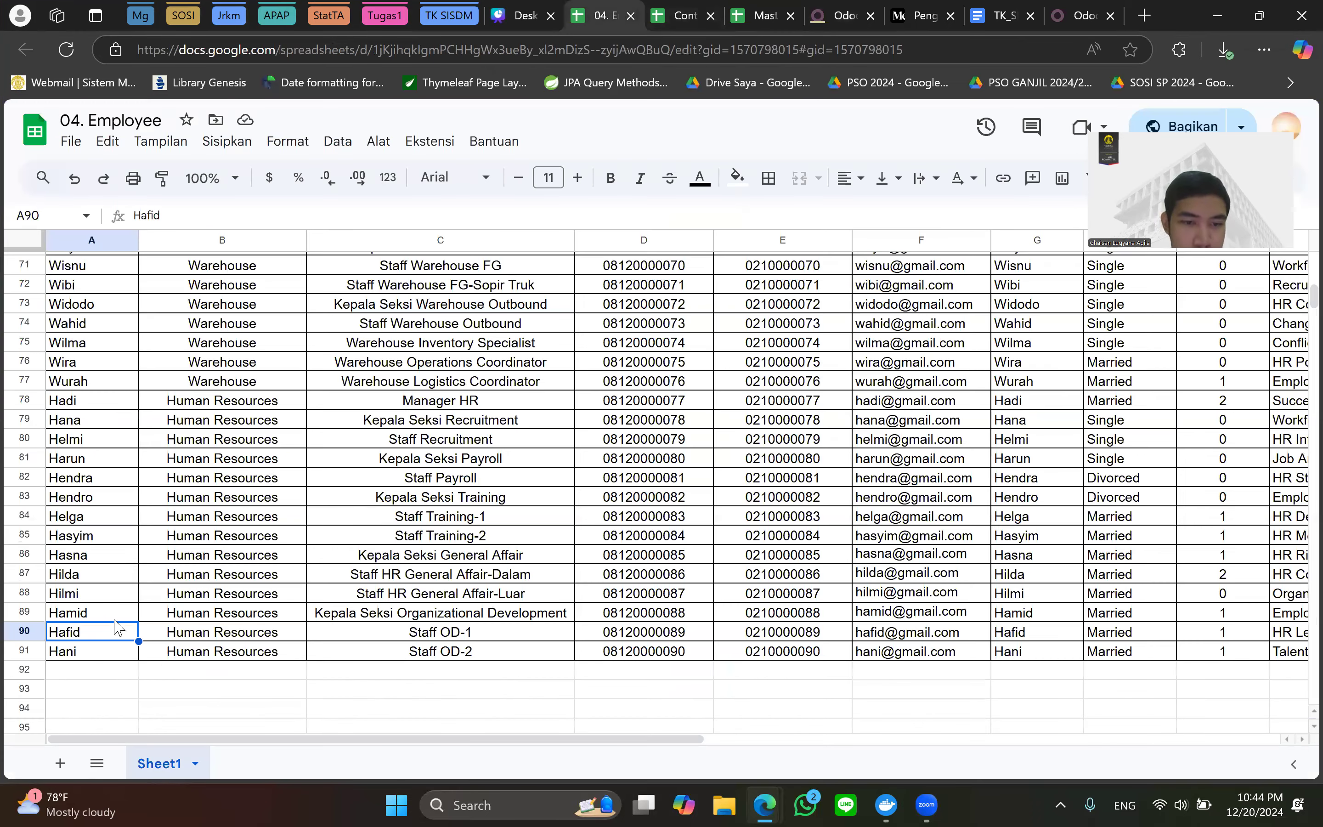
click(698, 16)
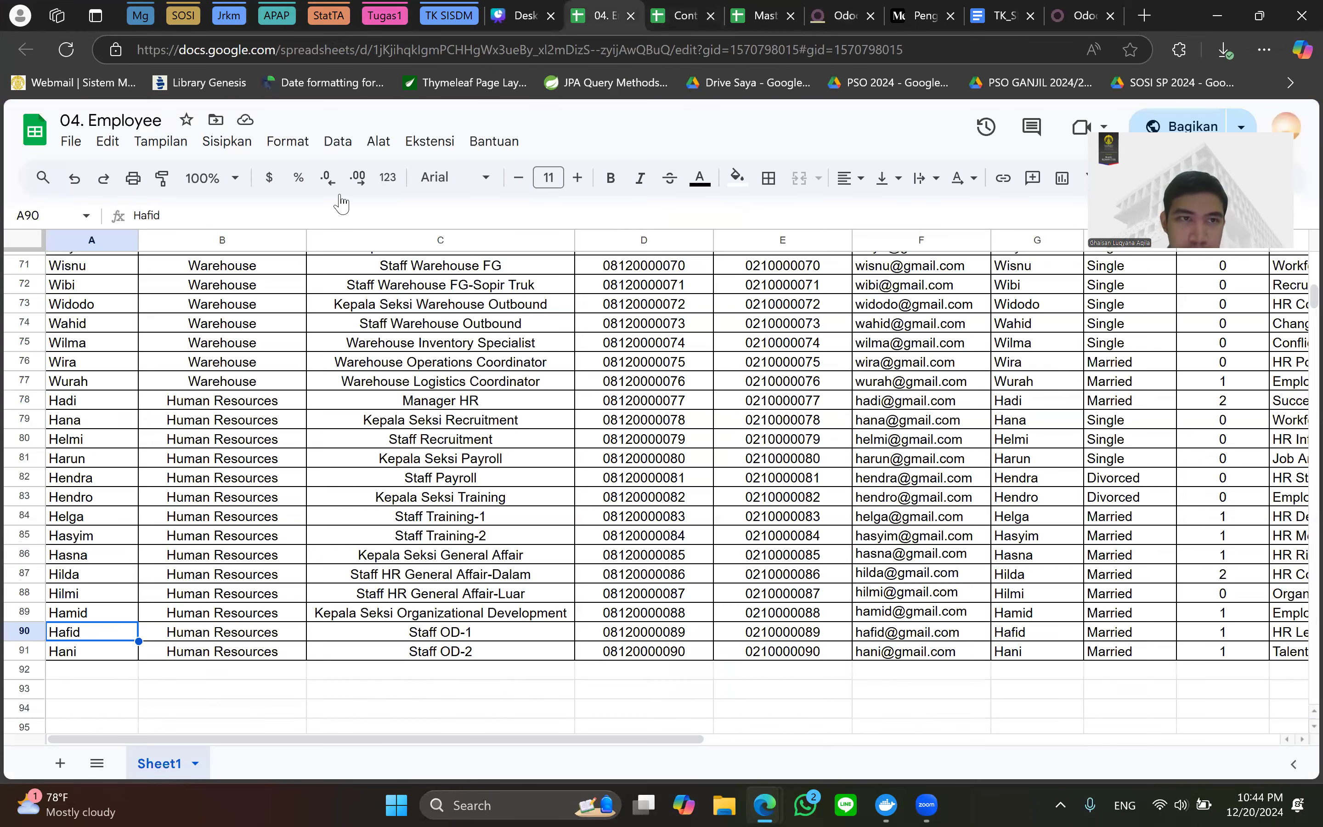
drag(782, 7, 684, 10)
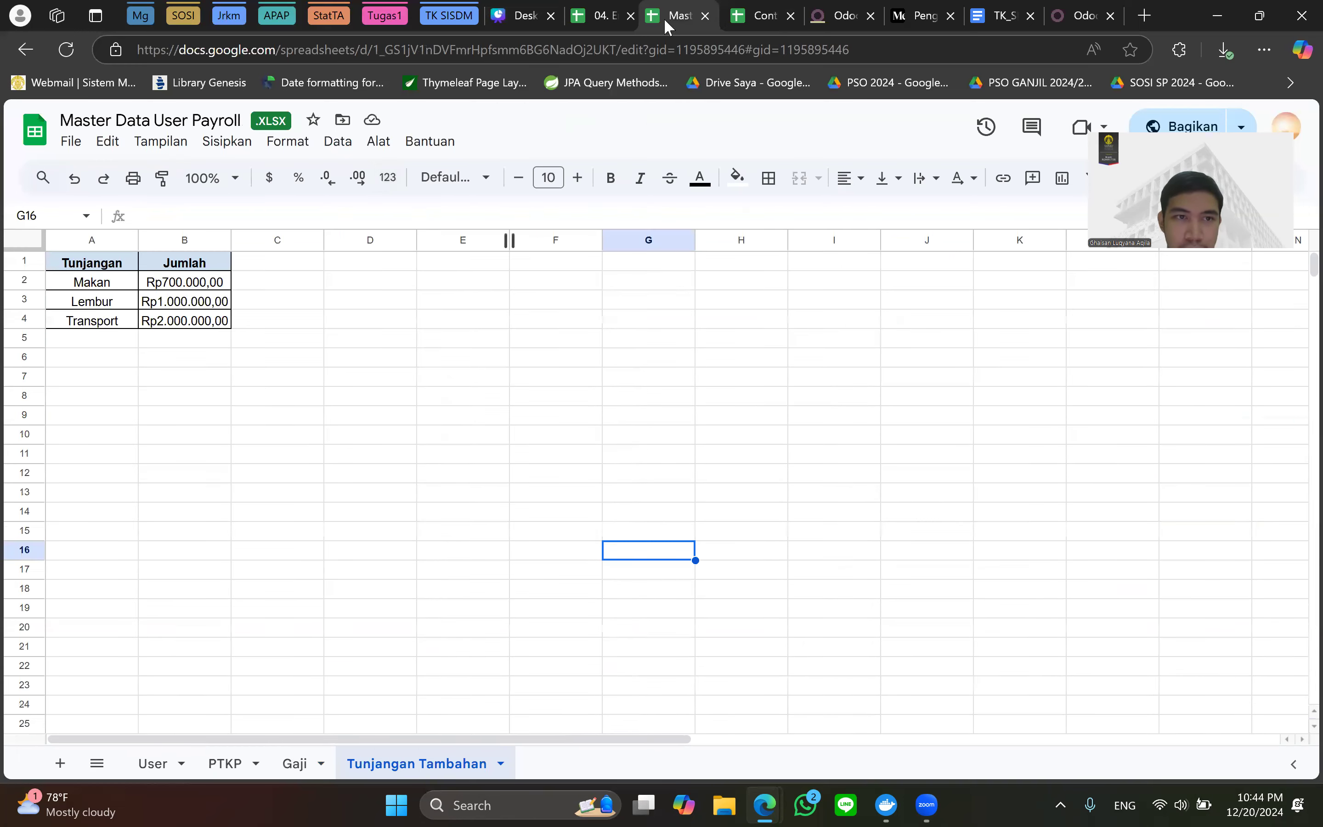
Look up the Staff OD-1 employee's Golongan in the User sheet, and consult the matching salary in the Gaji sheet.
click(155, 767)
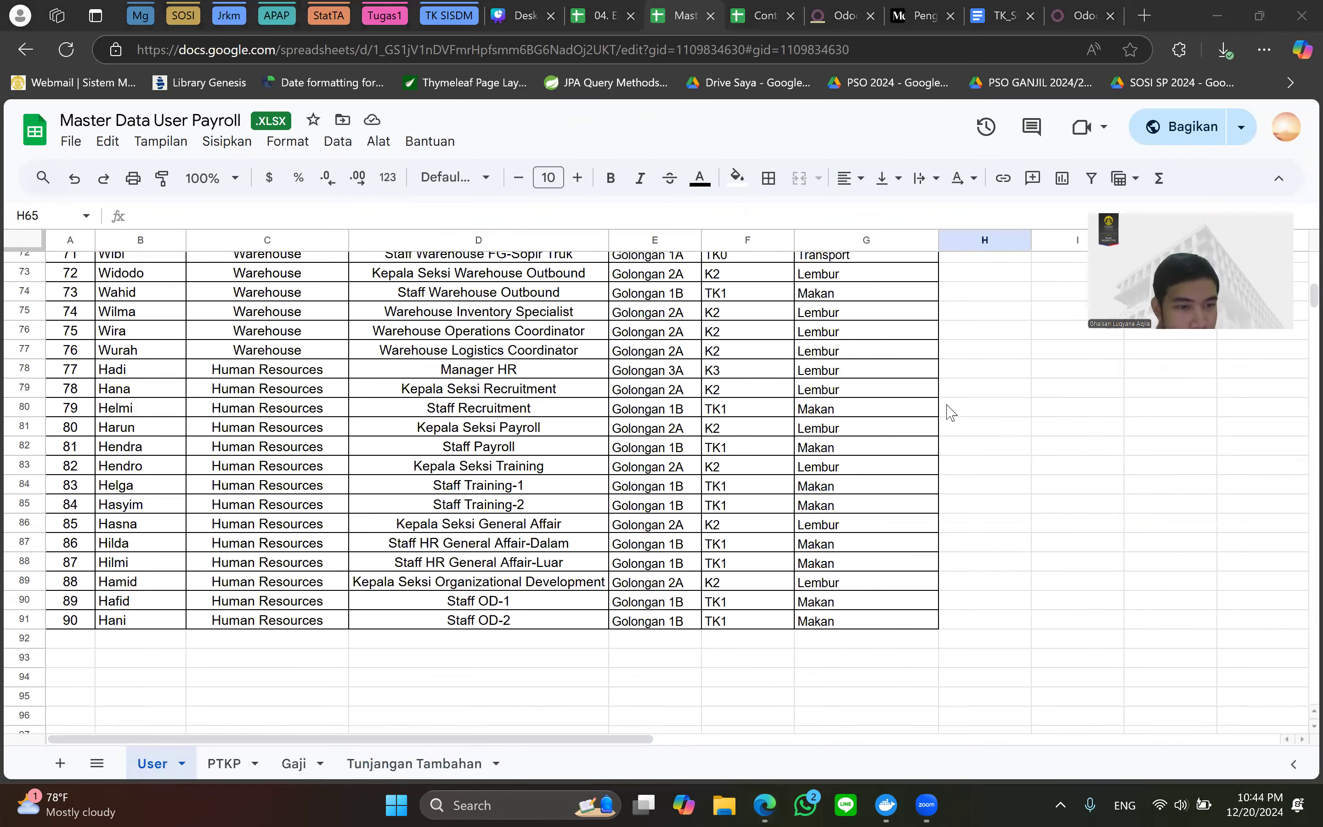
click(141, 605)
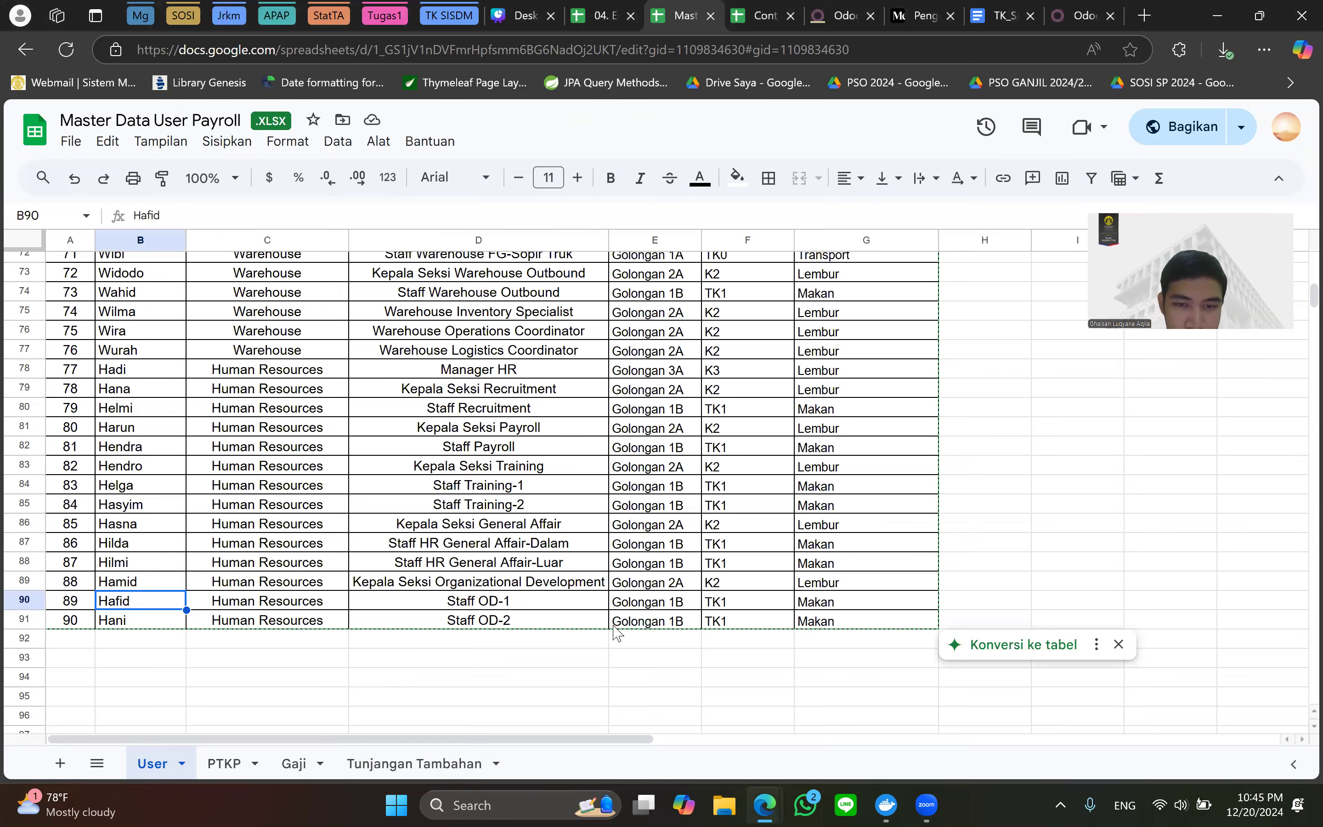
click(650, 604)
scroll(787, 525, up, 20)
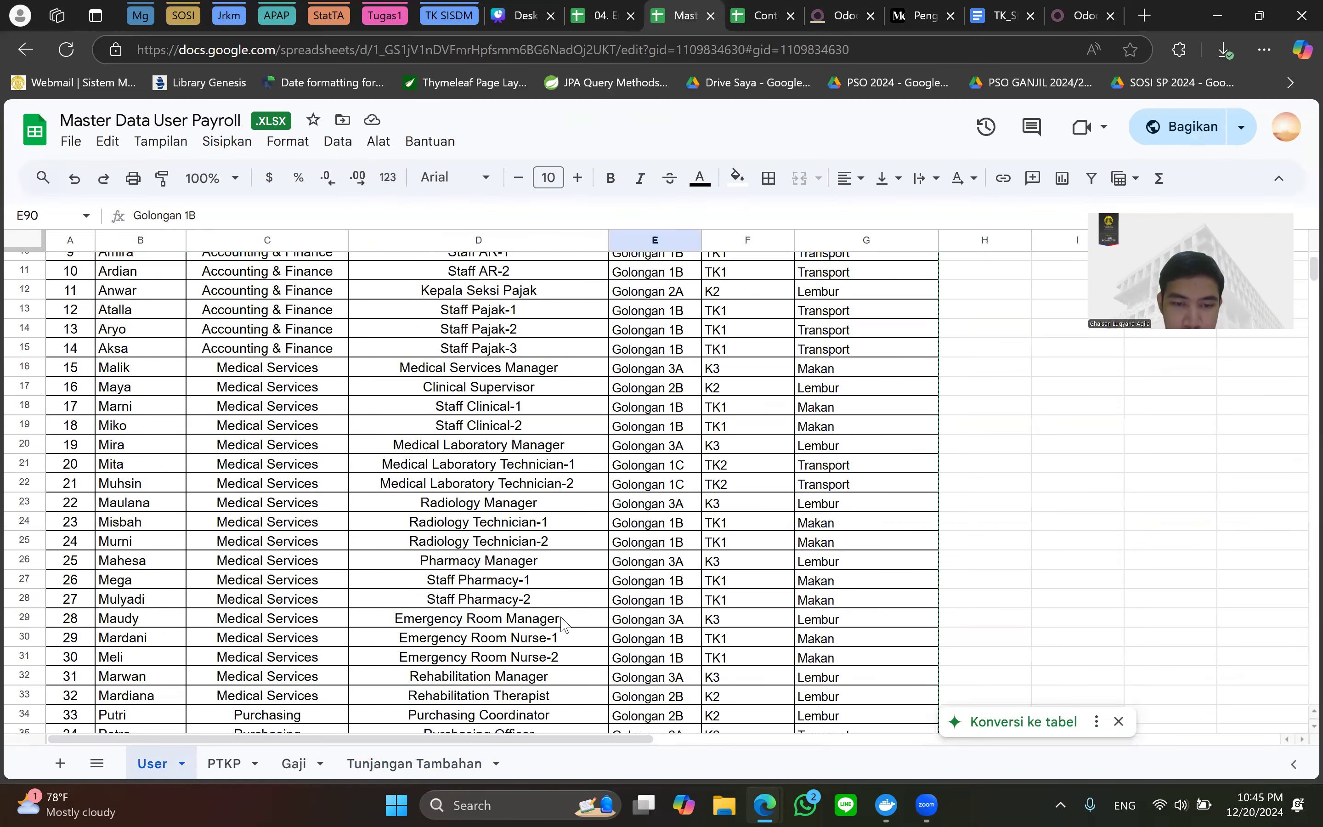
scroll(564, 623, down, 7)
click(295, 763)
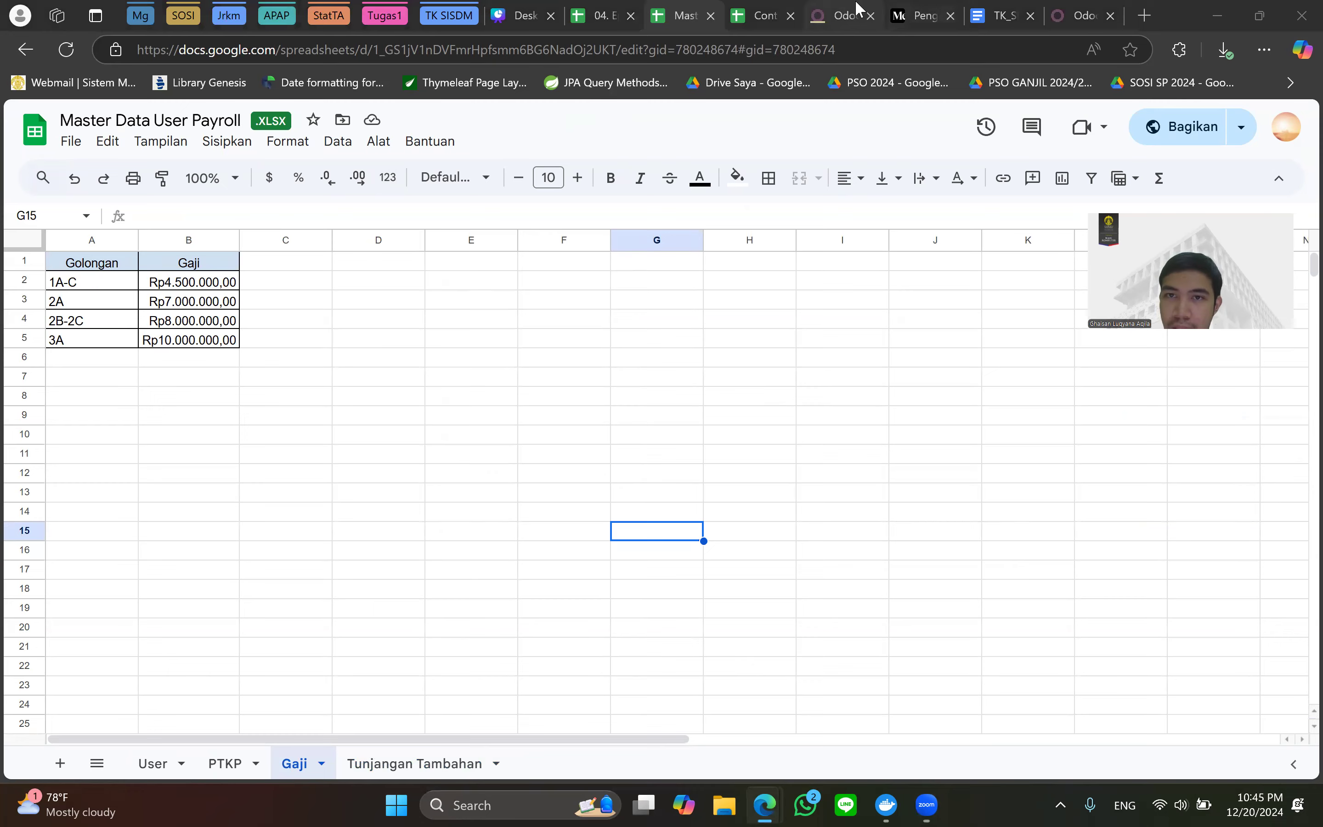
Recheck the fixed amount of the Penghasilan Tidak Kena Pajak rule in Odoo, and return to the rules list placed beside the PDF.
click(845, 15)
scroll(219, 557, down, 1)
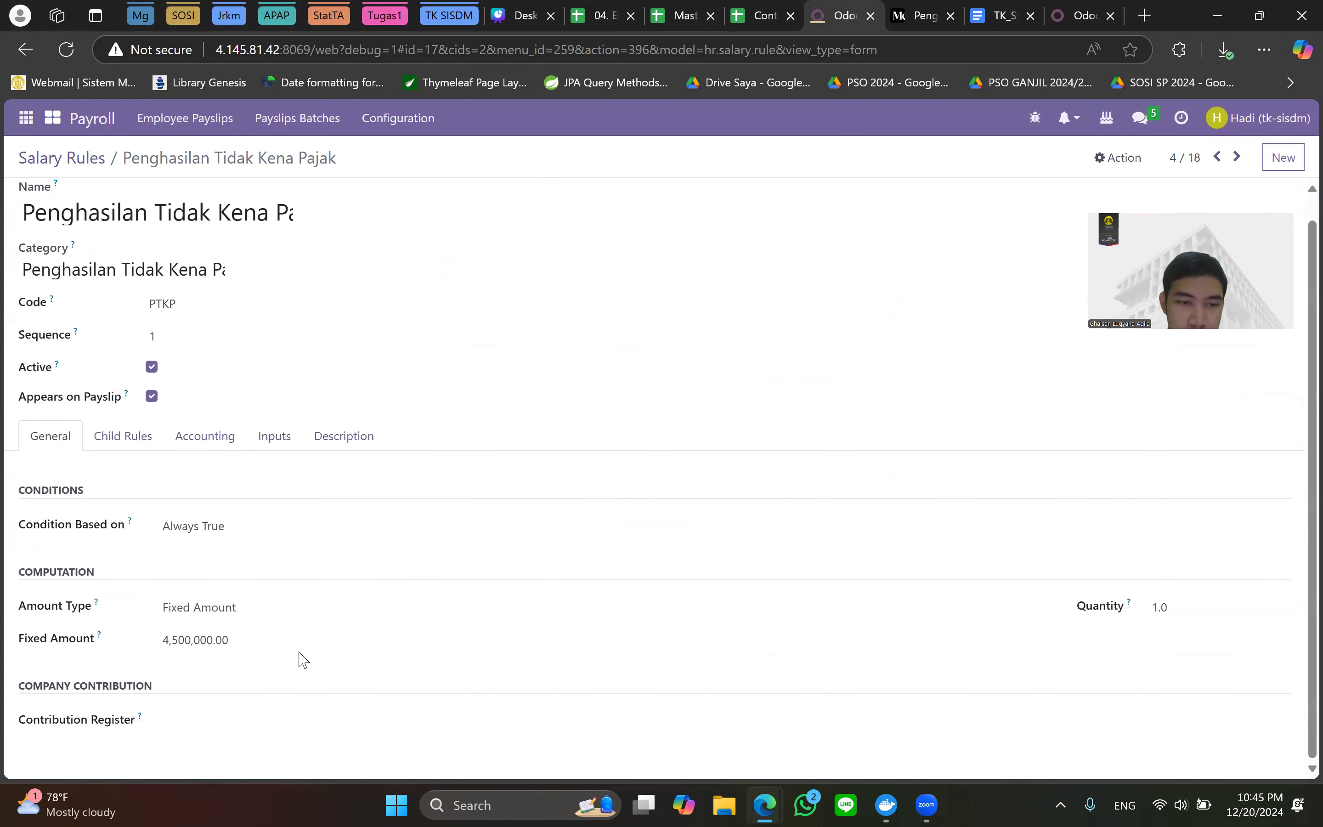
scroll(292, 597, up, 1)
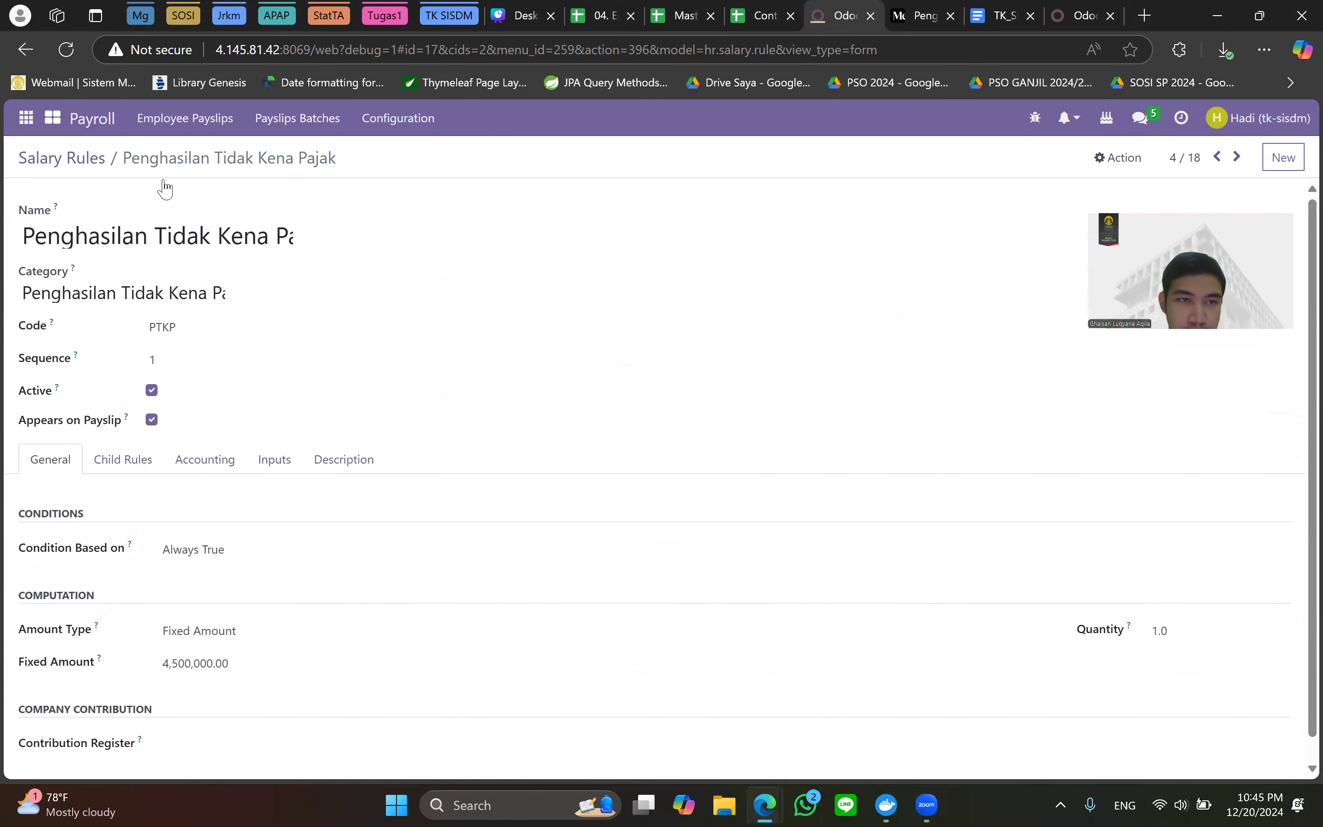
click(38, 161)
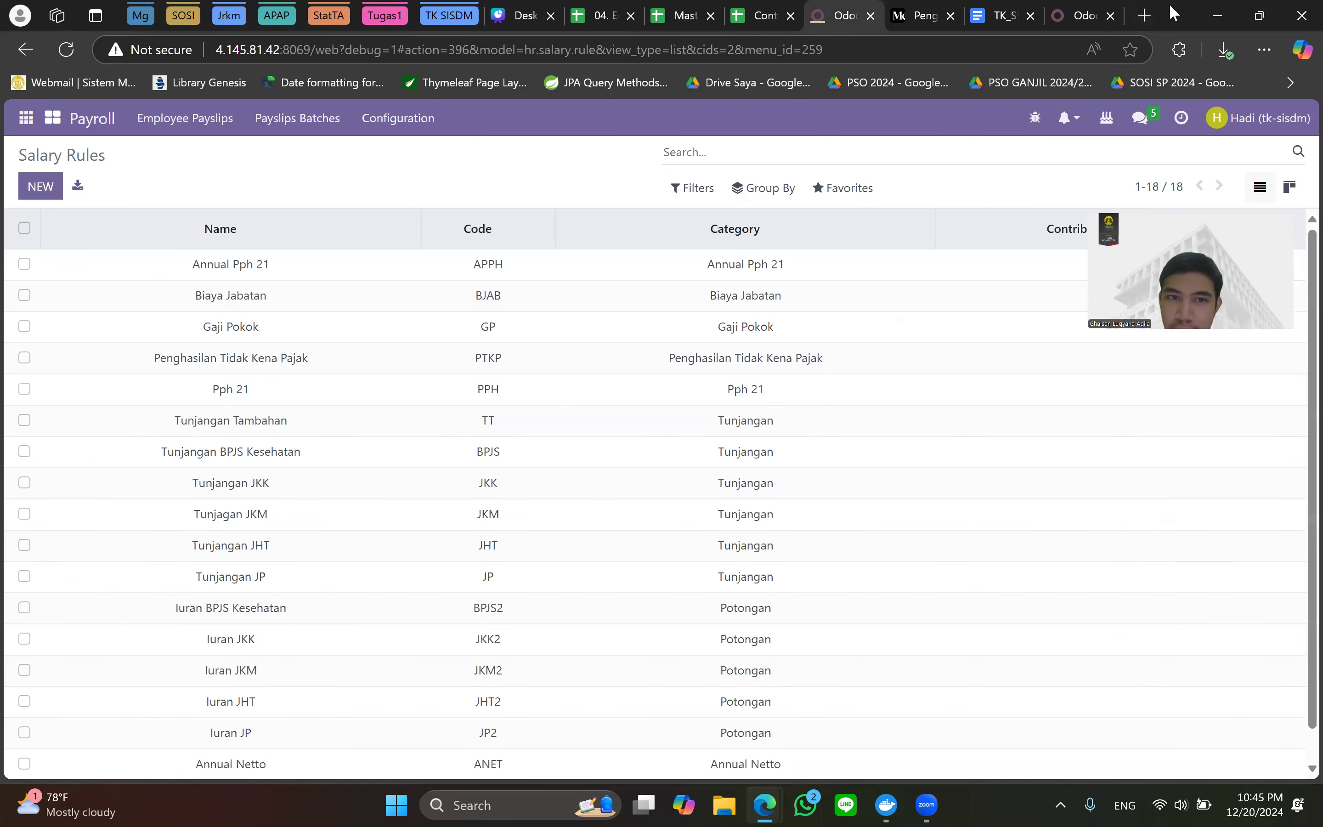
drag(1168, 9, 975, 60)
key(super+Left)
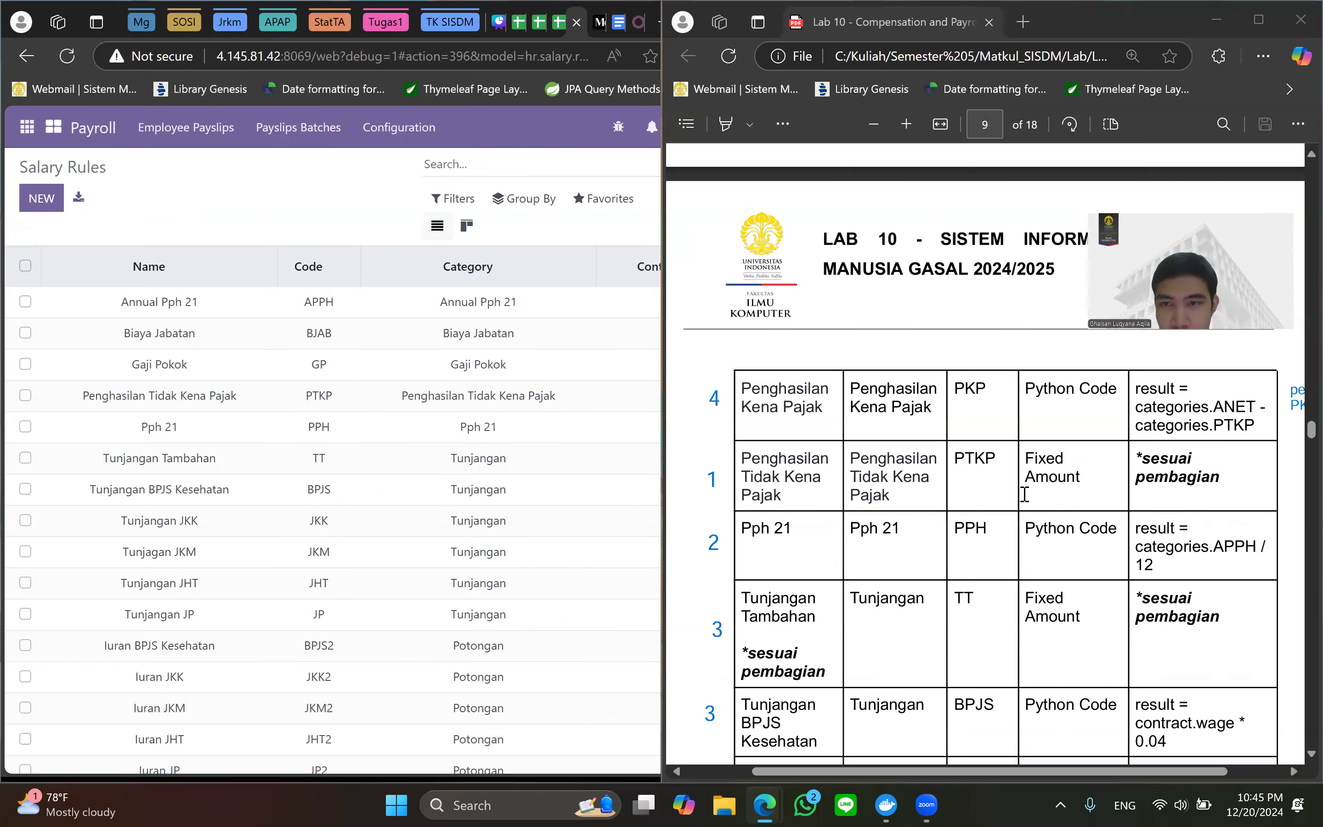
Check the Pph 21 salary rule's category, code, sequence and Python formula against the PDF table, and return to the rules list.
scroll(977, 485, down, 2)
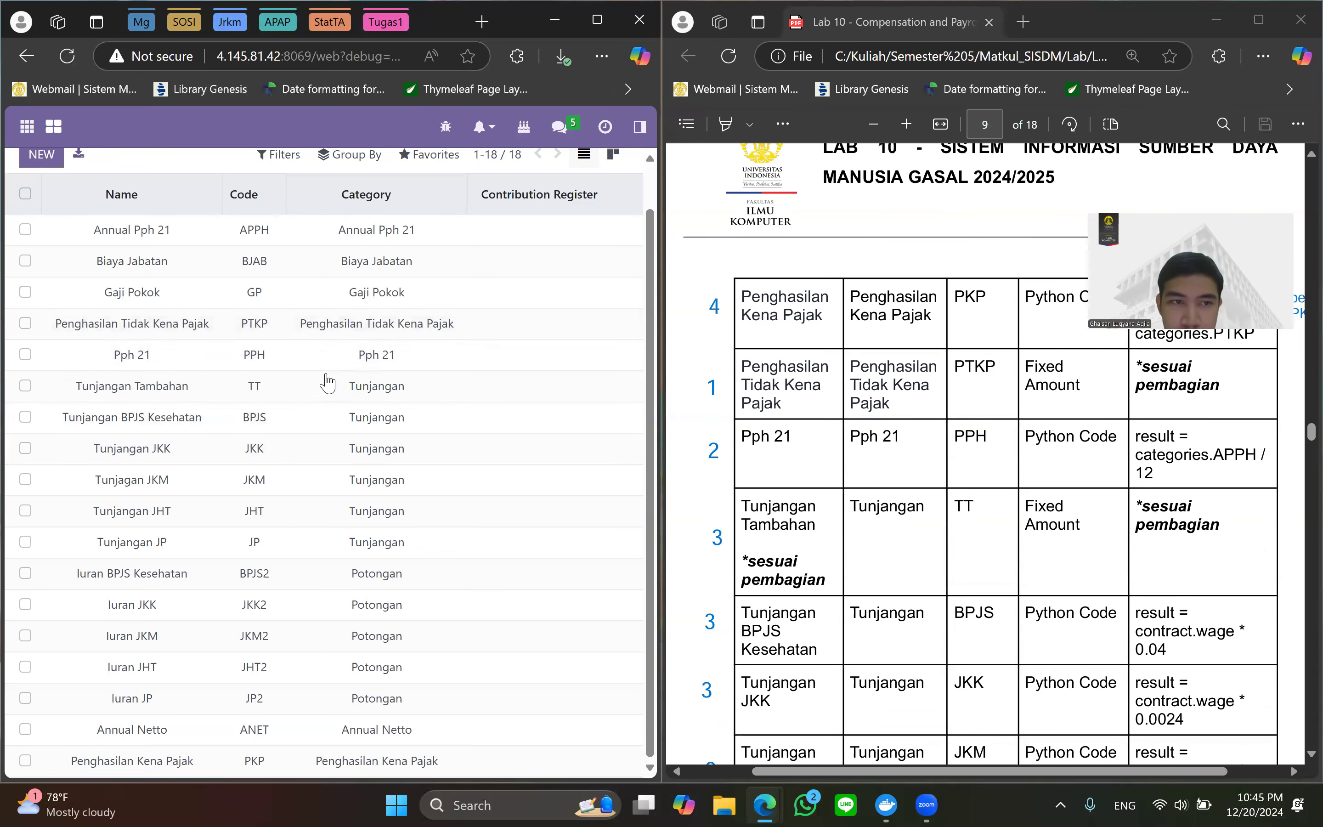
click(348, 355)
scroll(106, 469, down, 2)
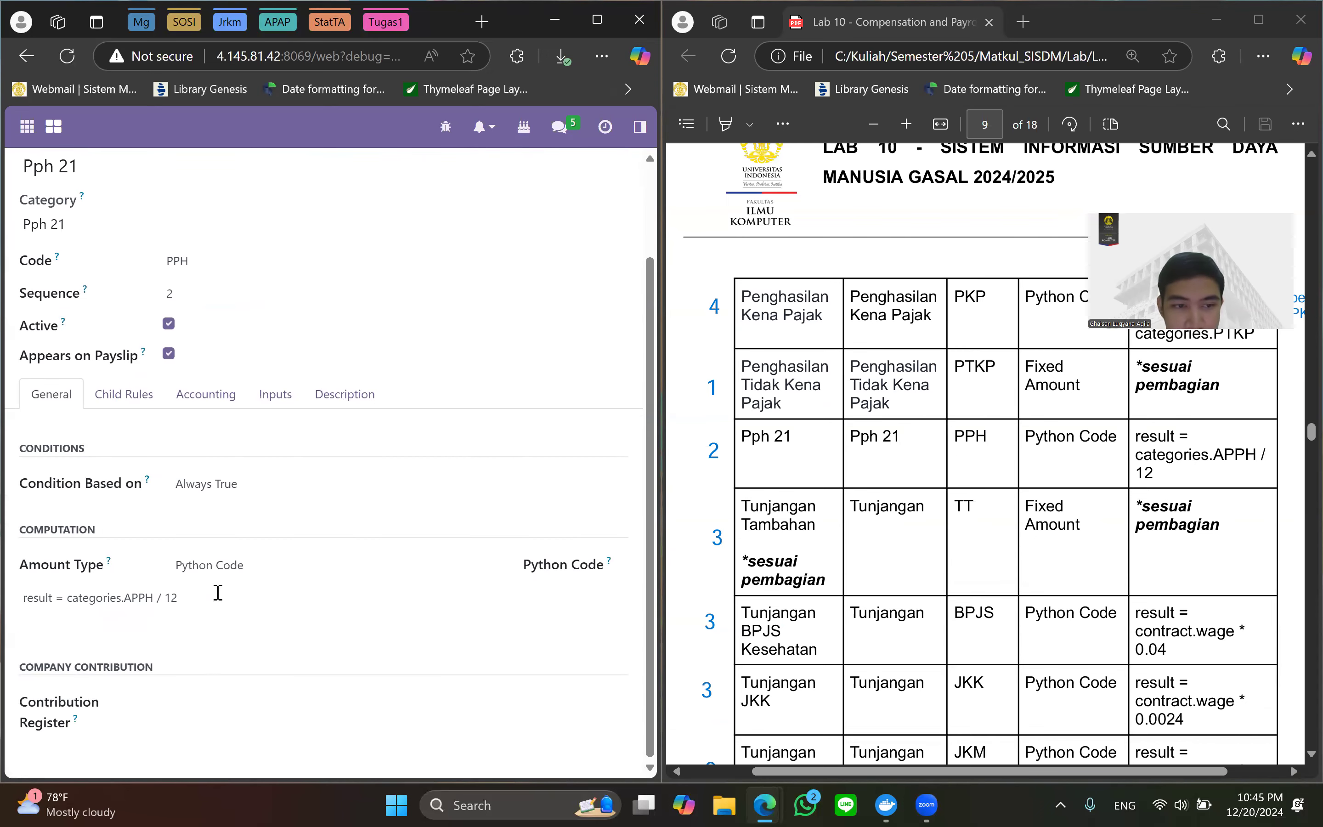
scroll(384, 419, up, 3)
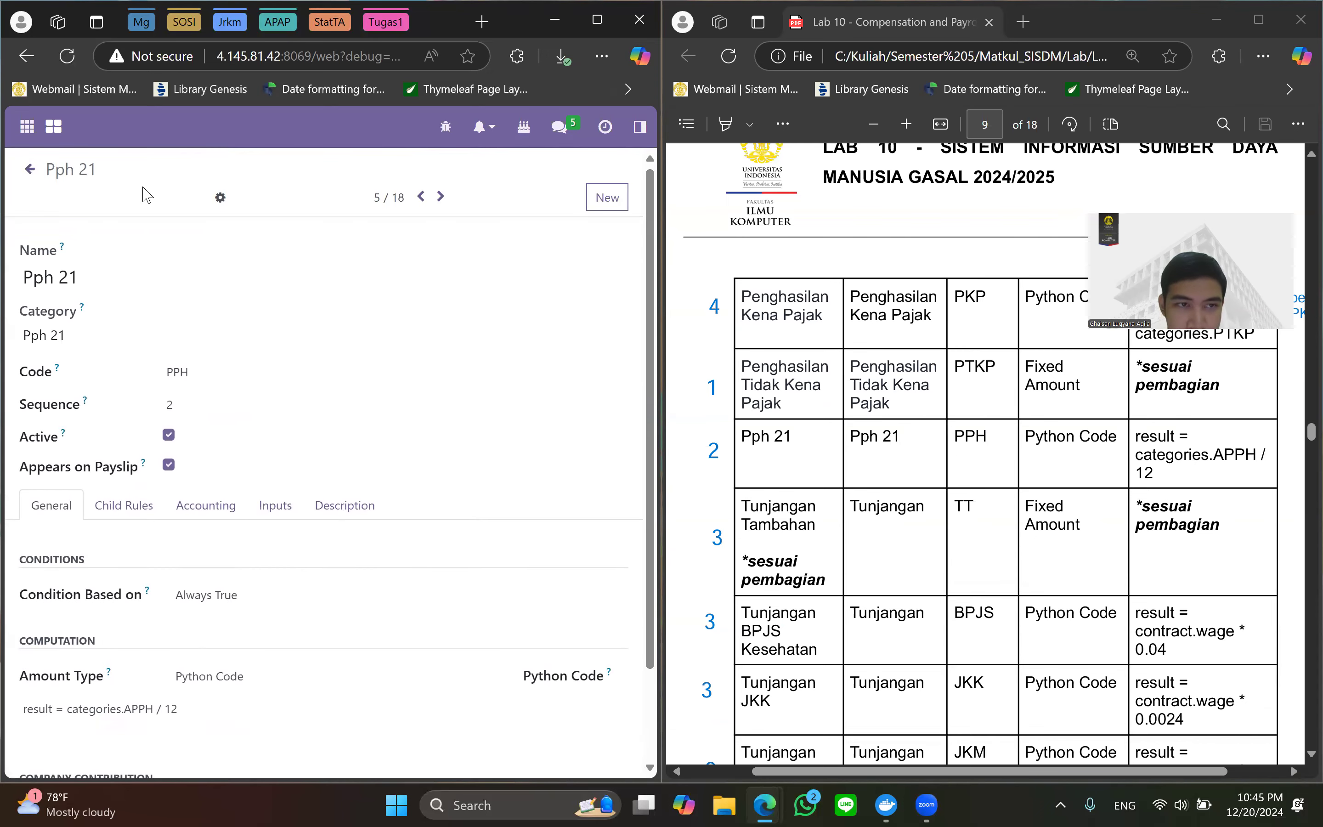
click(35, 174)
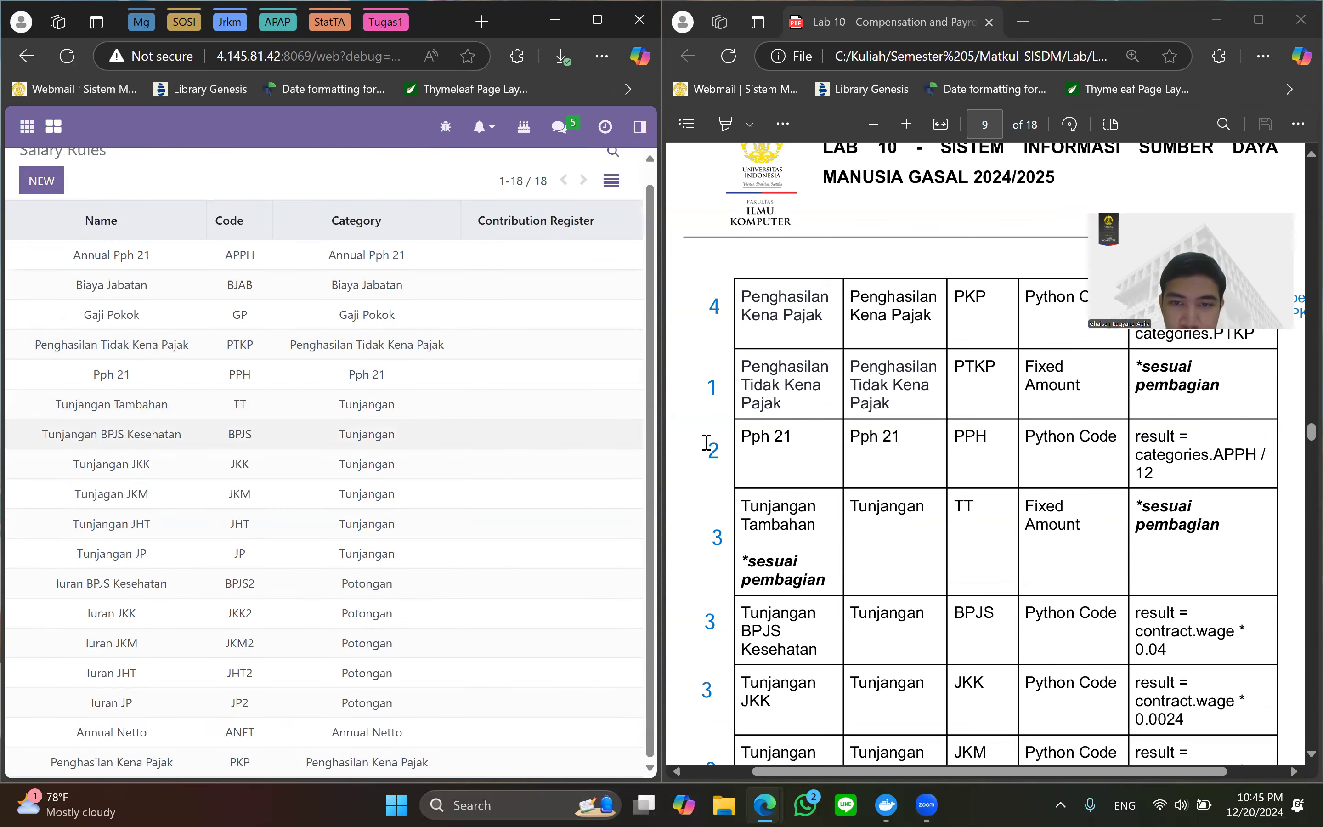
Open the Tunjangan Tambahan salary rule and check its category, code, sequence and fixed amount against the PDF table.
scroll(711, 446, down, 1)
scroll(255, 417, up, 1)
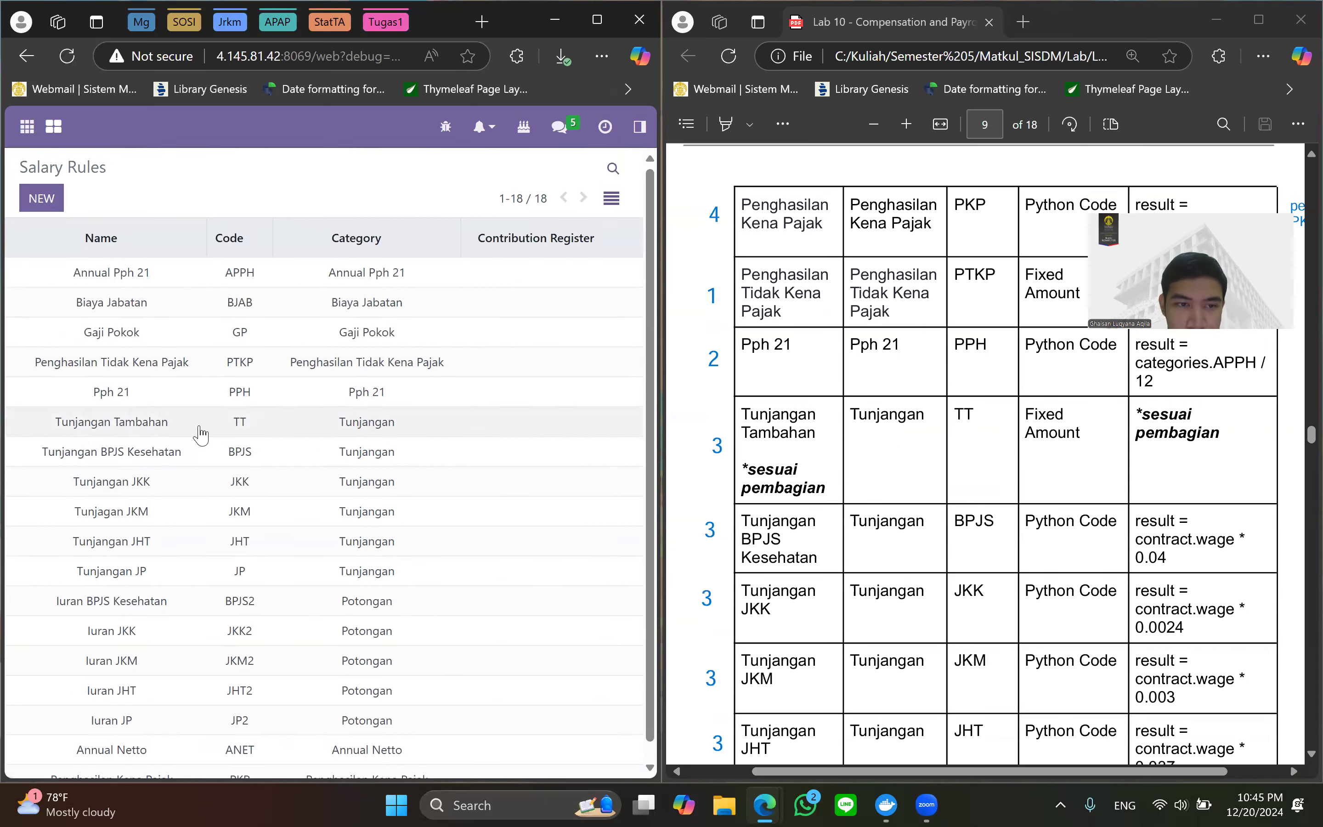
click(241, 422)
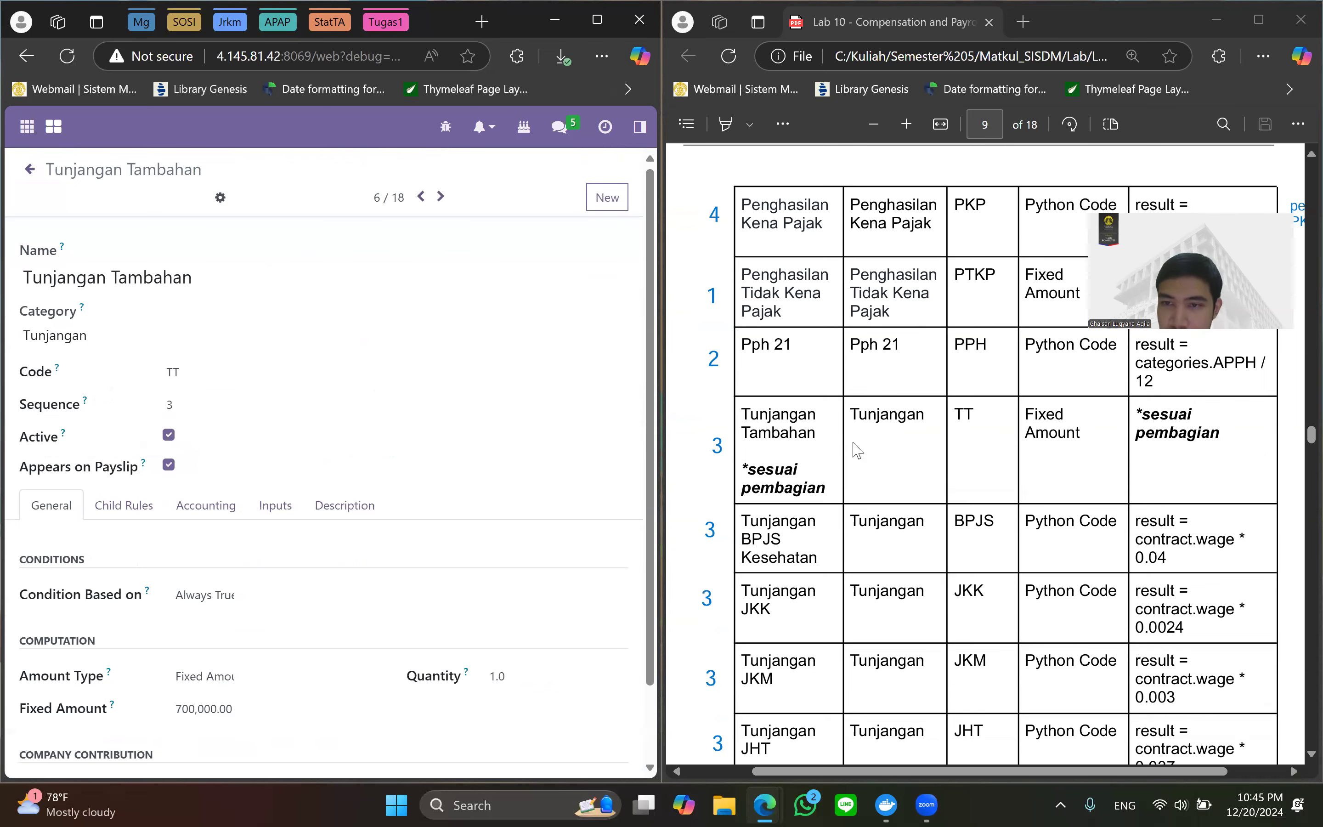
scroll(475, 502, down, 2)
Look up the Staff OD-1 employee's PTKP code and additional allowance type in the User sheet of Master Data User Payroll.
click(598, 21)
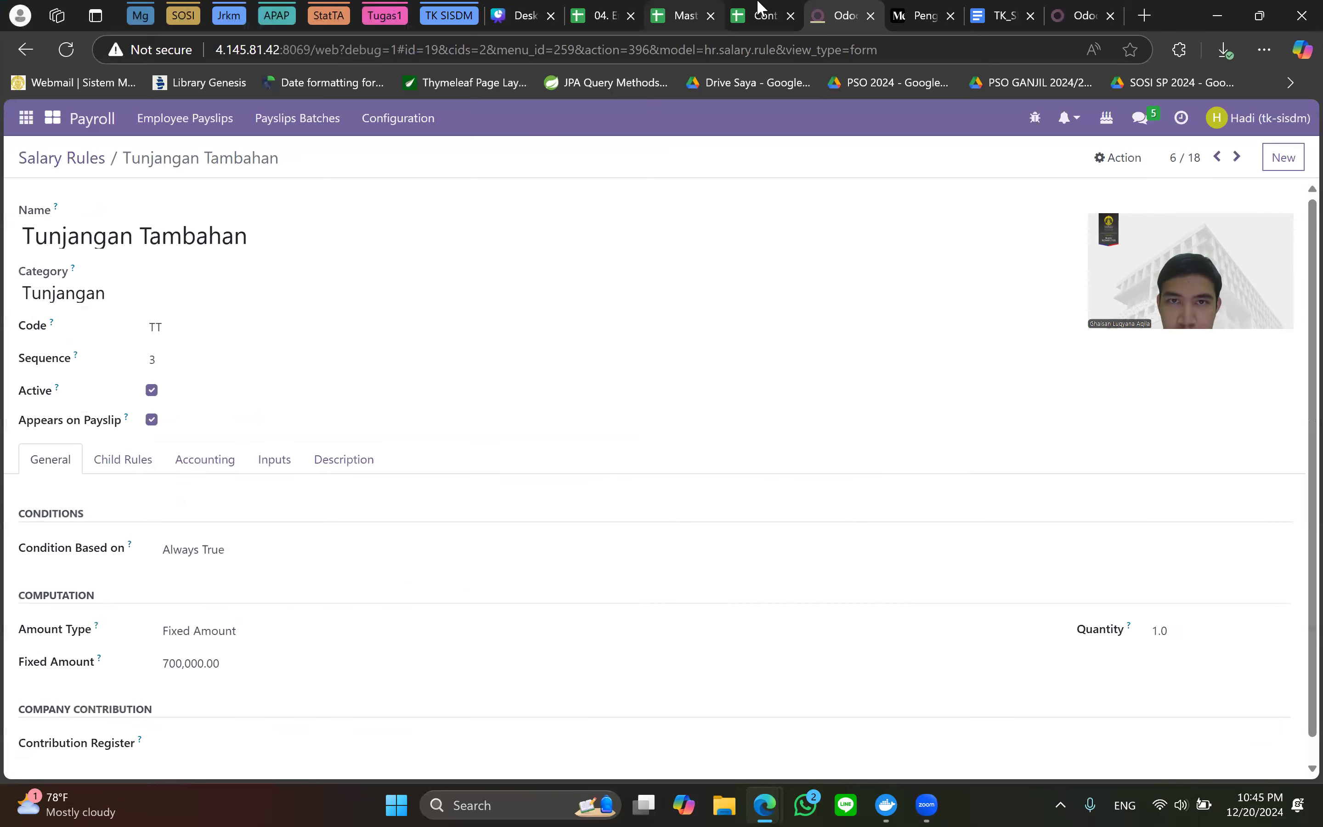
click(685, 11)
click(153, 766)
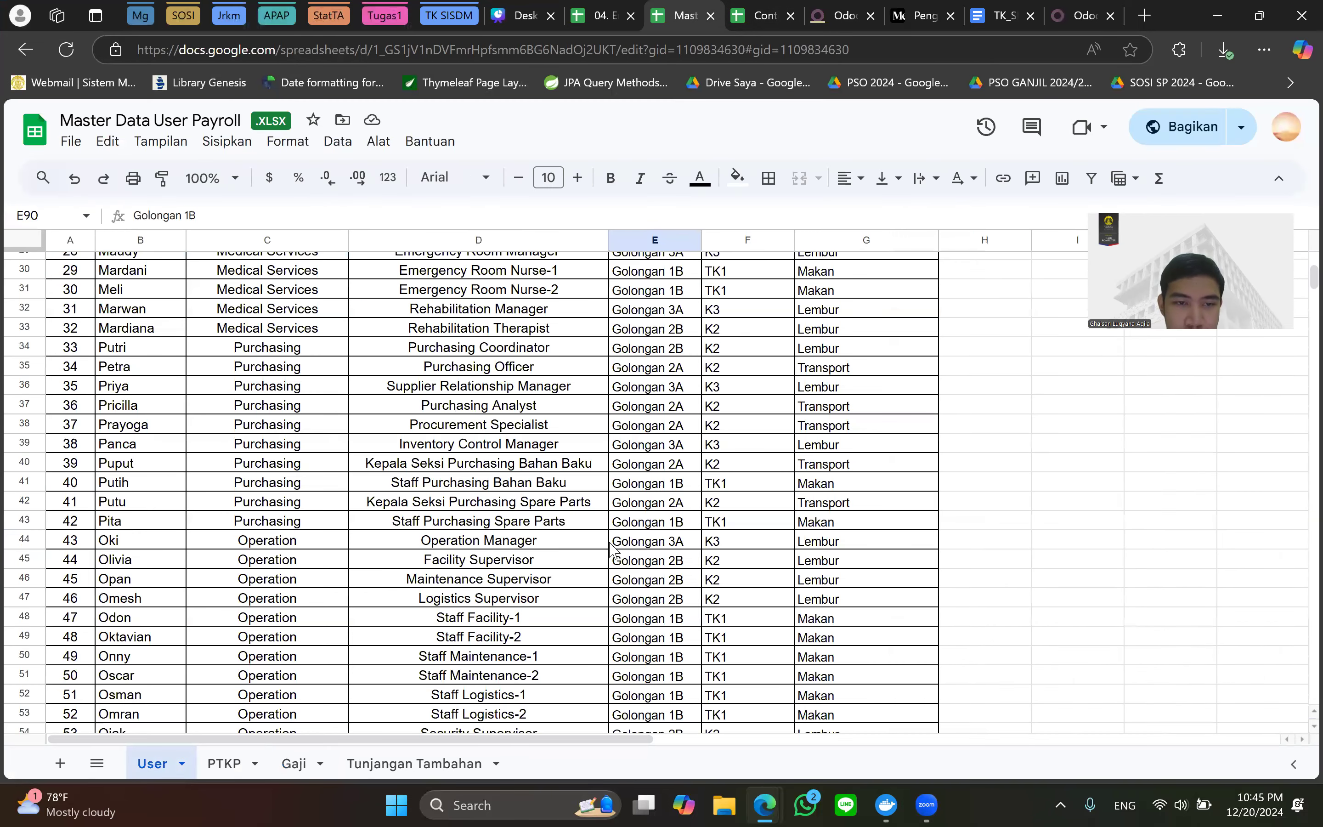
key(Right)
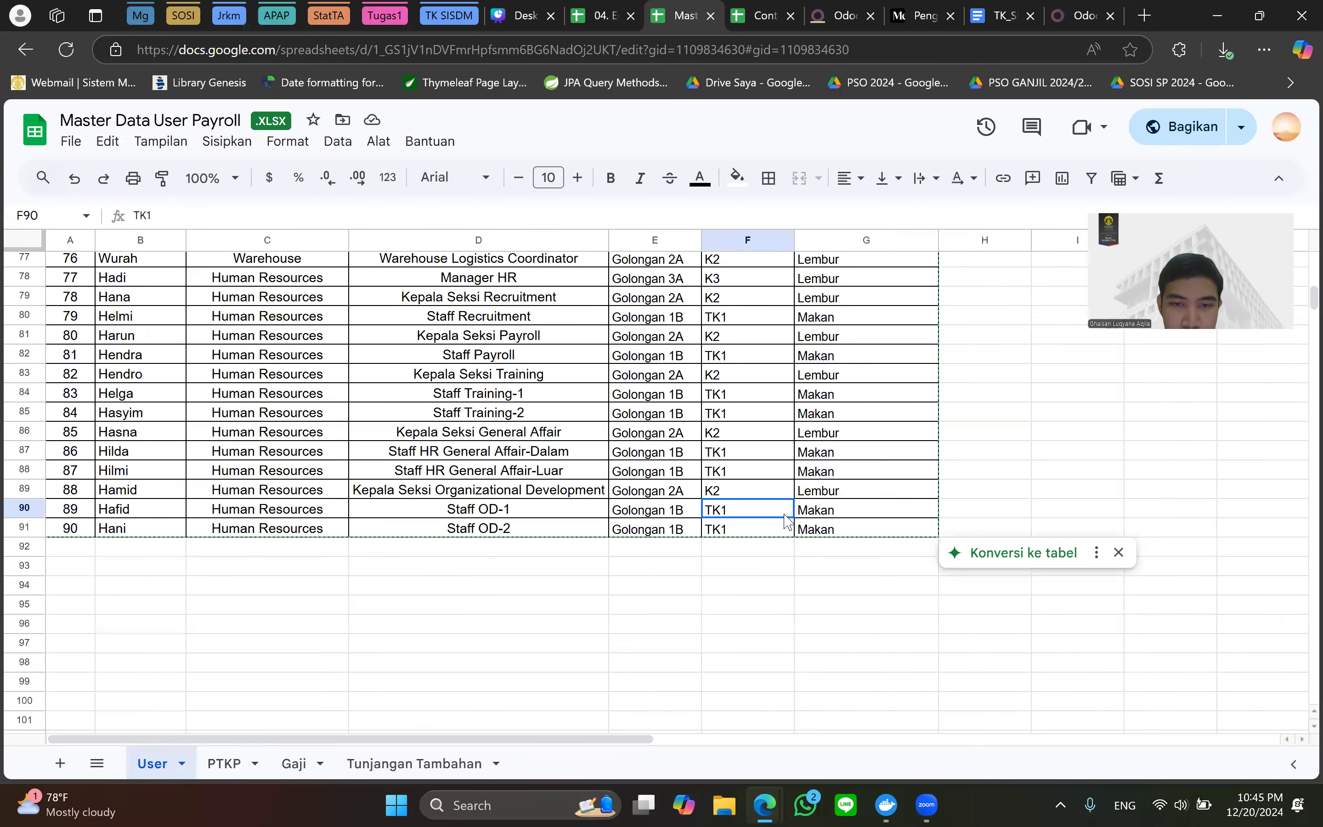
Review the rates in the Gaji, Tunjangan Tambahan and PTKP sheets of Master Data User Payroll.
click(296, 765)
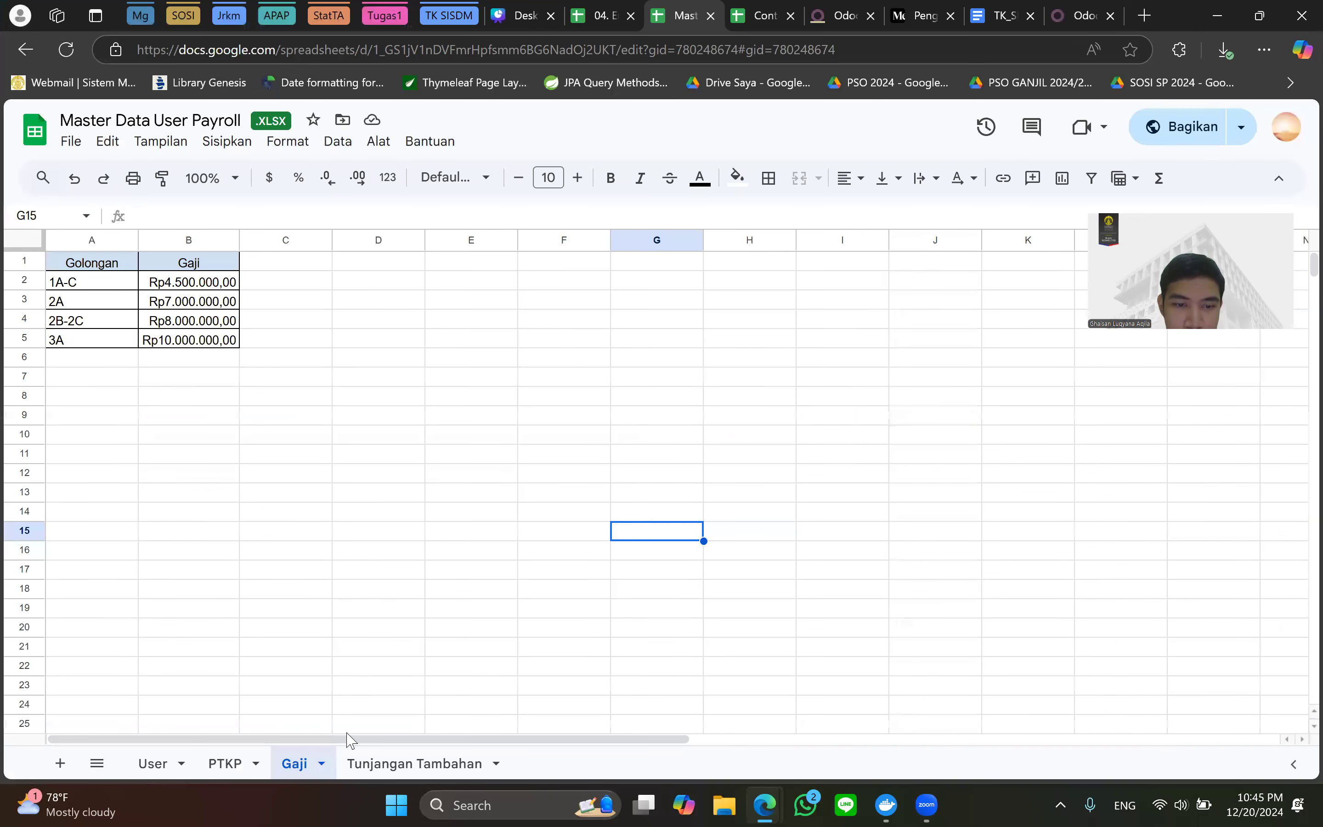
click(358, 763)
click(224, 763)
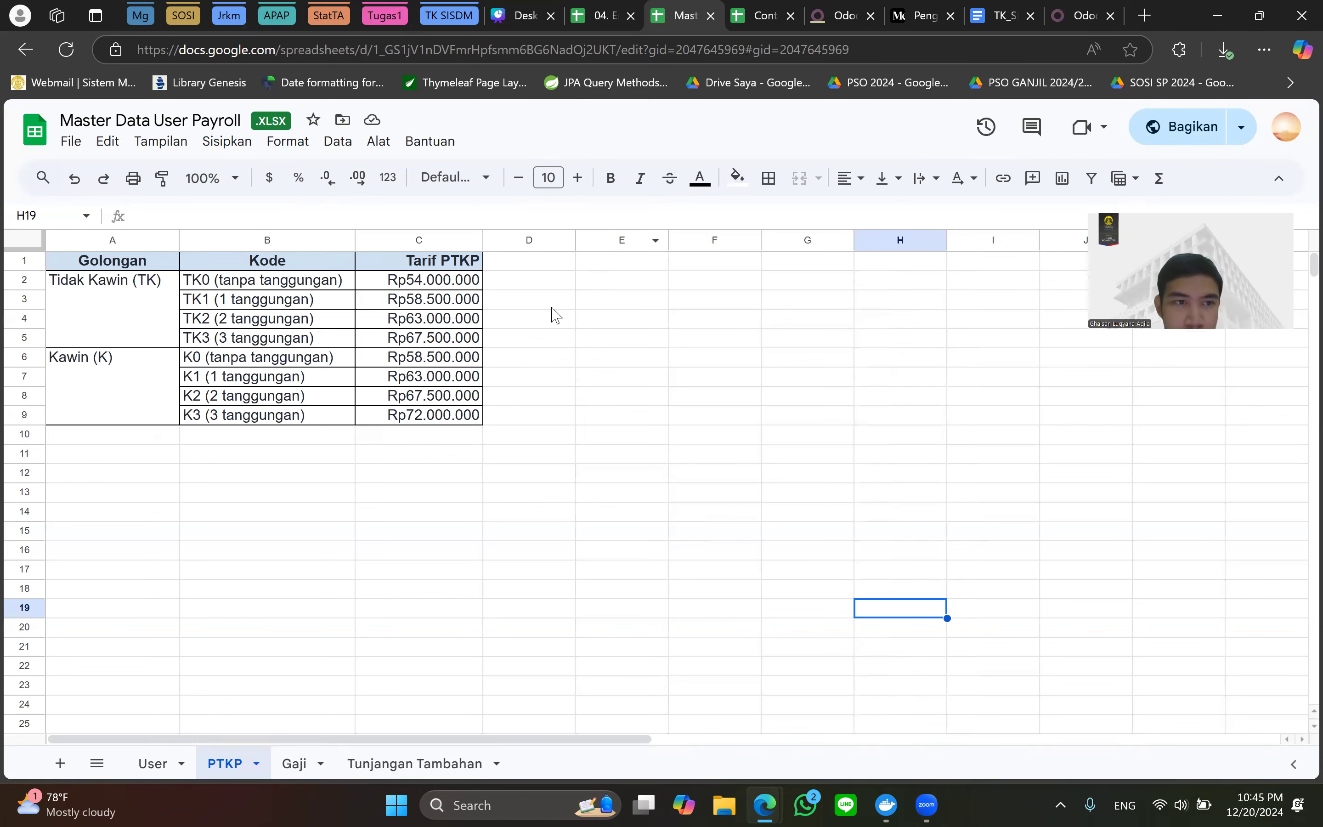
Consult the Staff OD-1 employee's row in the 04. Employee spreadsheet, leafing through the other open pages and back.
click(623, 9)
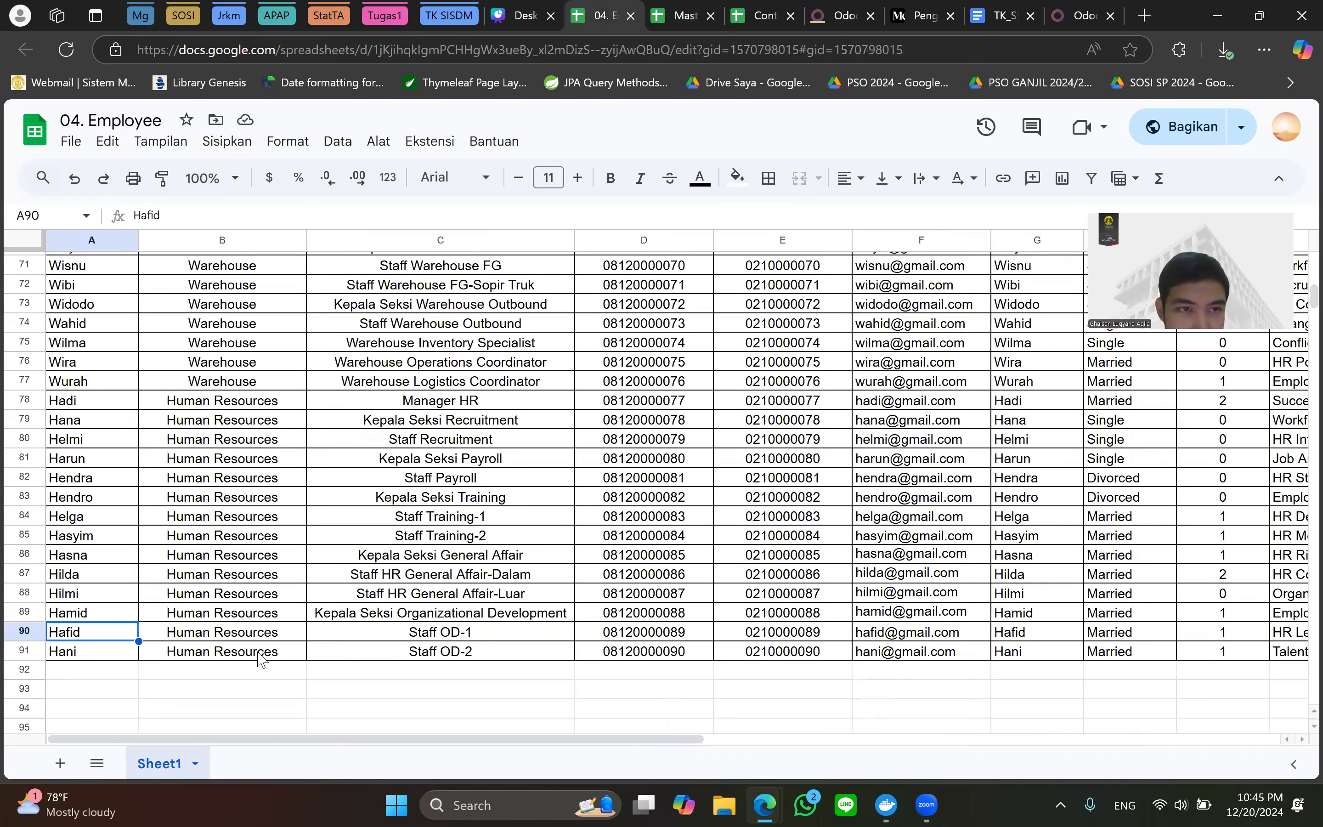
key(ctrl+Tab)
key(ctrl+Tab)
key(ctrl+Tab)
click(596, 16)
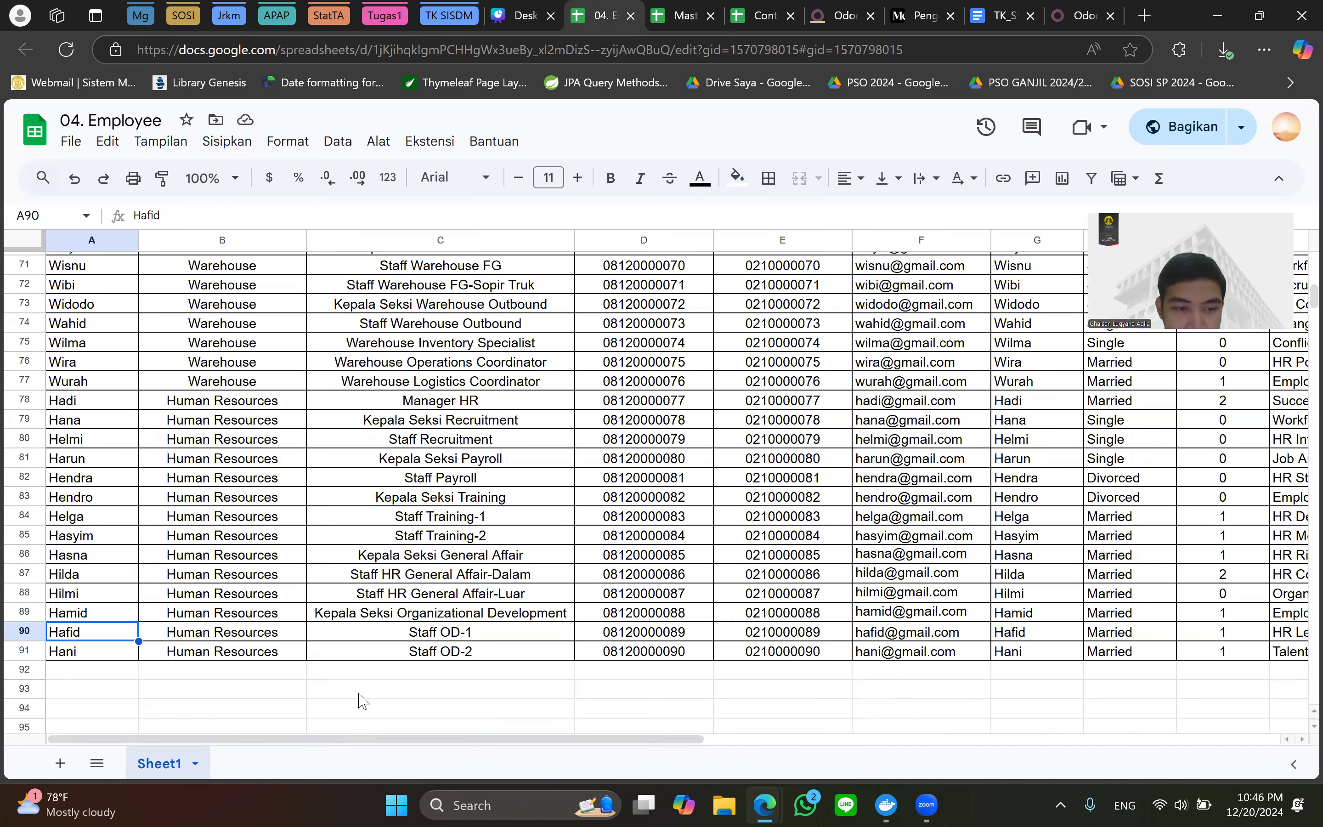
Look up the Staff OD-1 employee's additional allowance type in Master Data User Payroll and its amount in the Tunjangan Tambahan sheet.
click(700, 8)
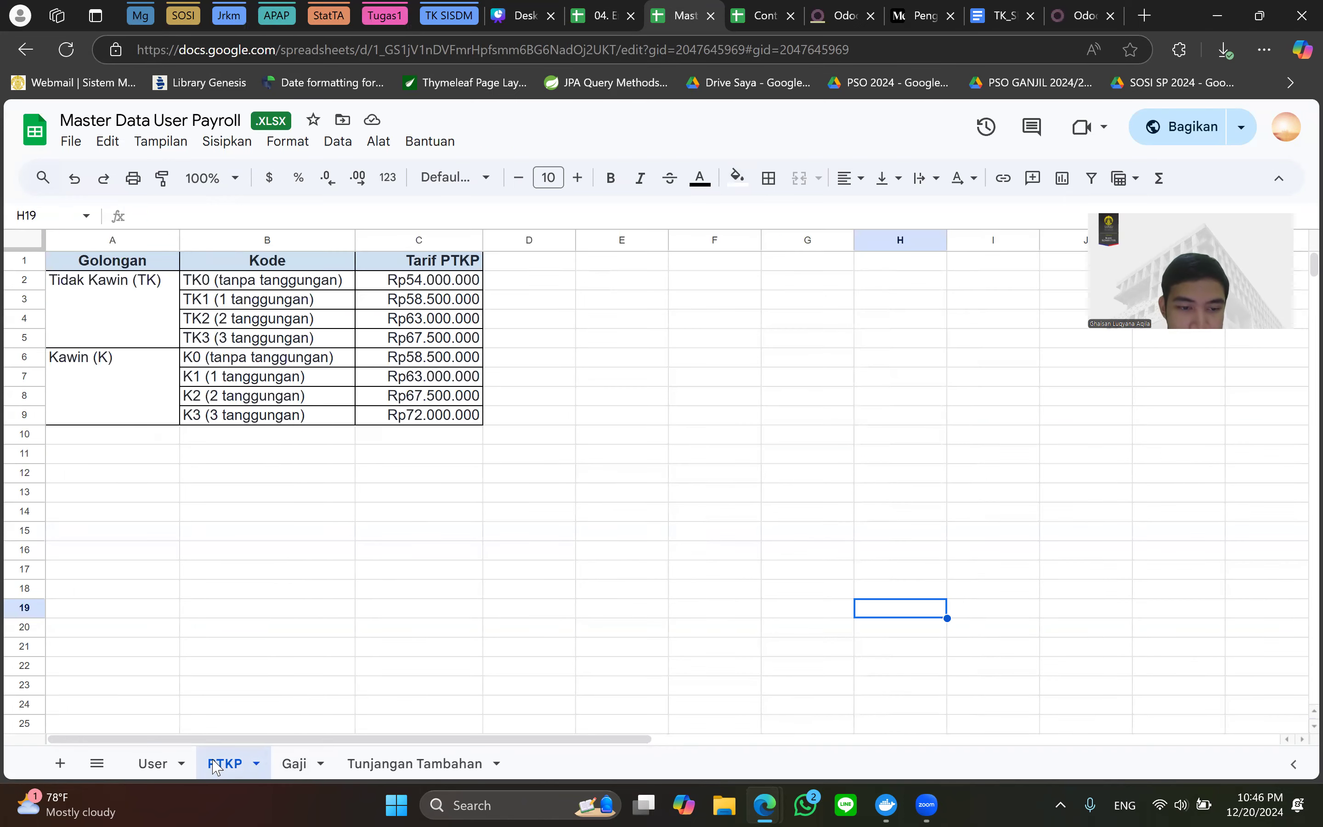
click(153, 764)
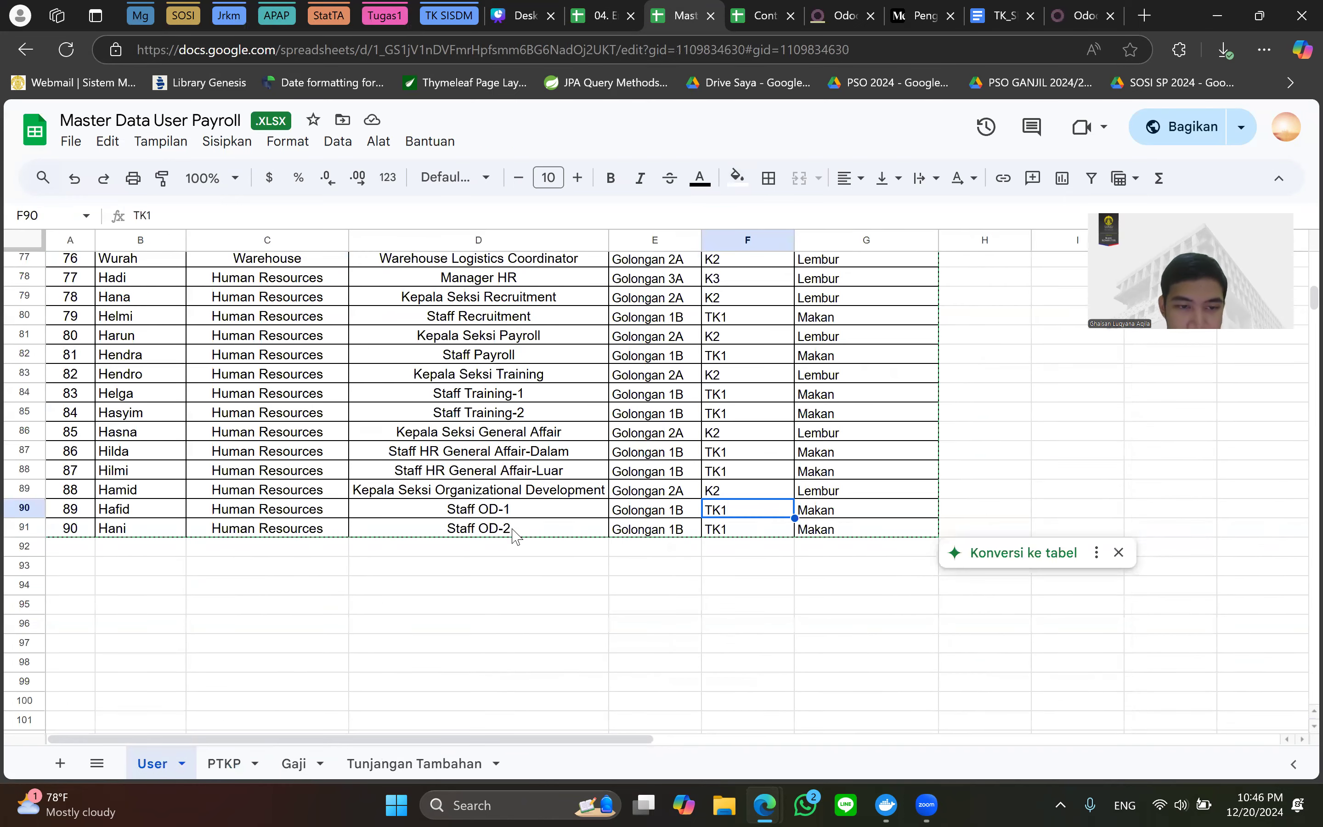
click(817, 512)
click(356, 763)
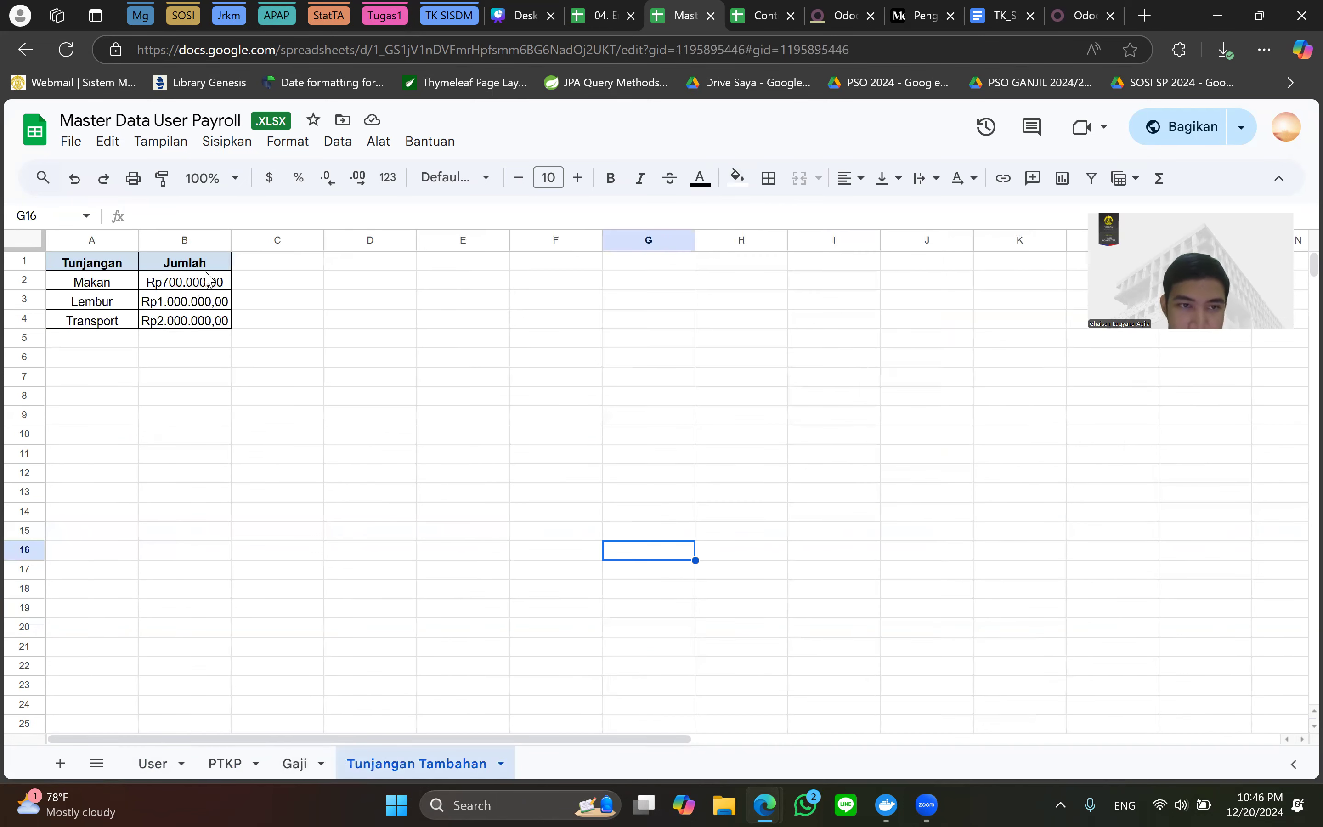
Check the fixed amount of Odoo's Tunjangan Tambahan rule, place Odoo beside the Lab 10 PDF and return to the salary rules list.
click(817, 10)
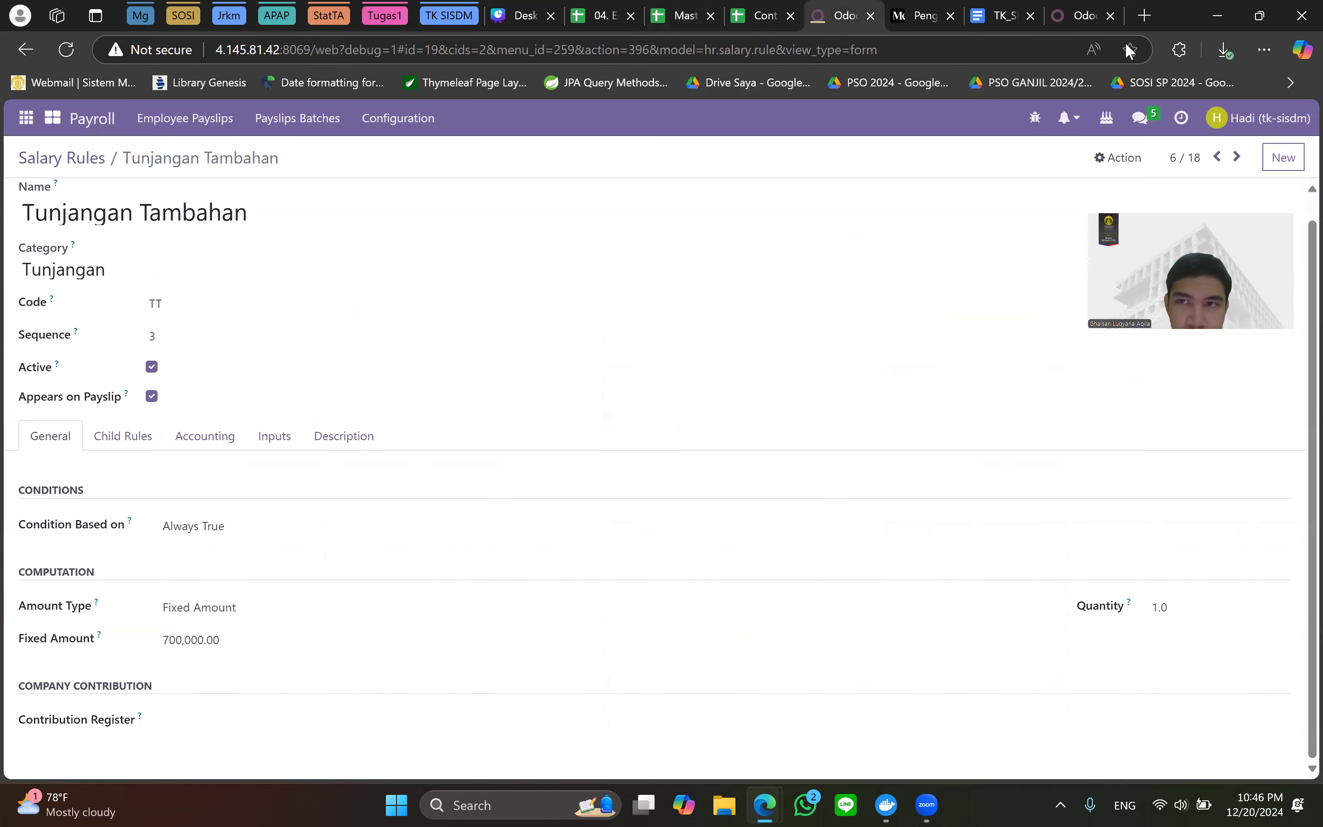
key(super+Left)
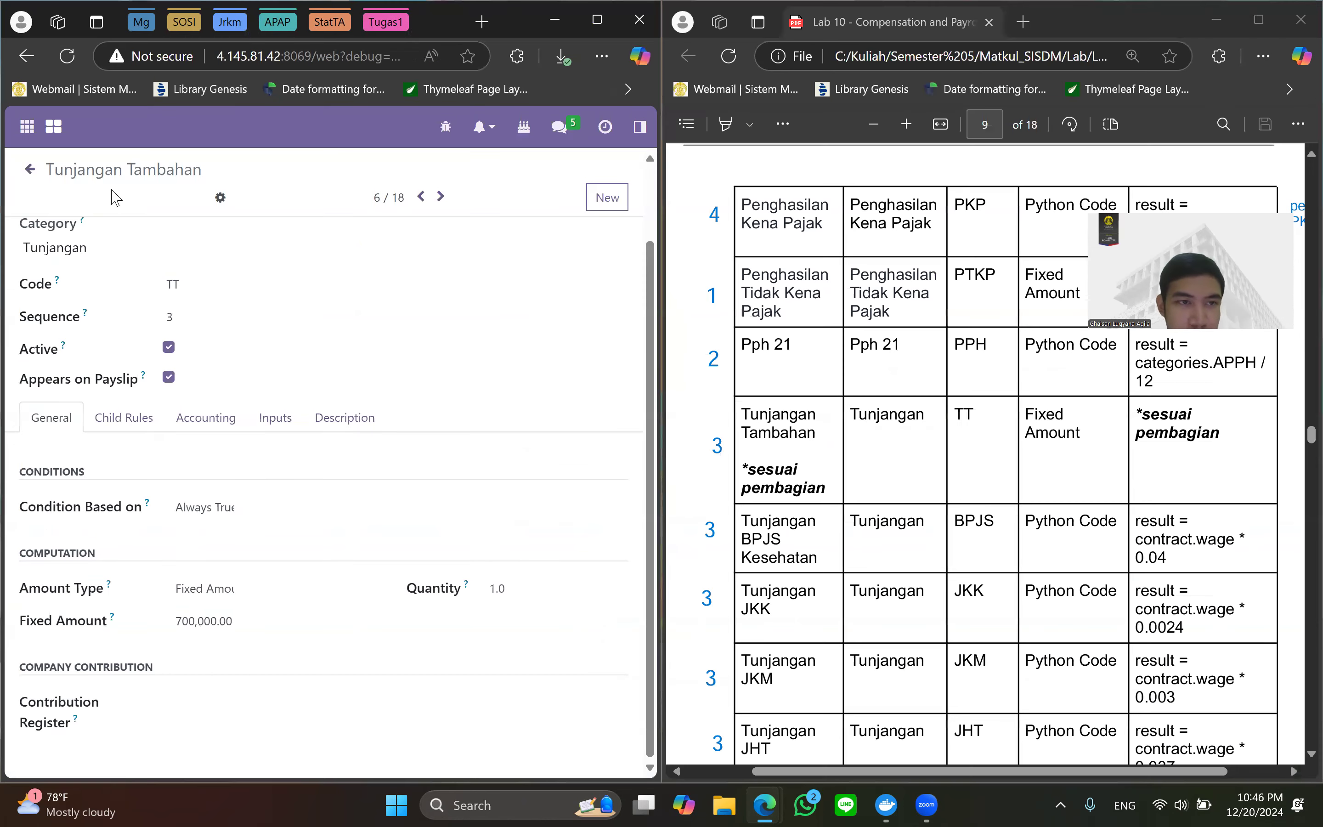
click(29, 171)
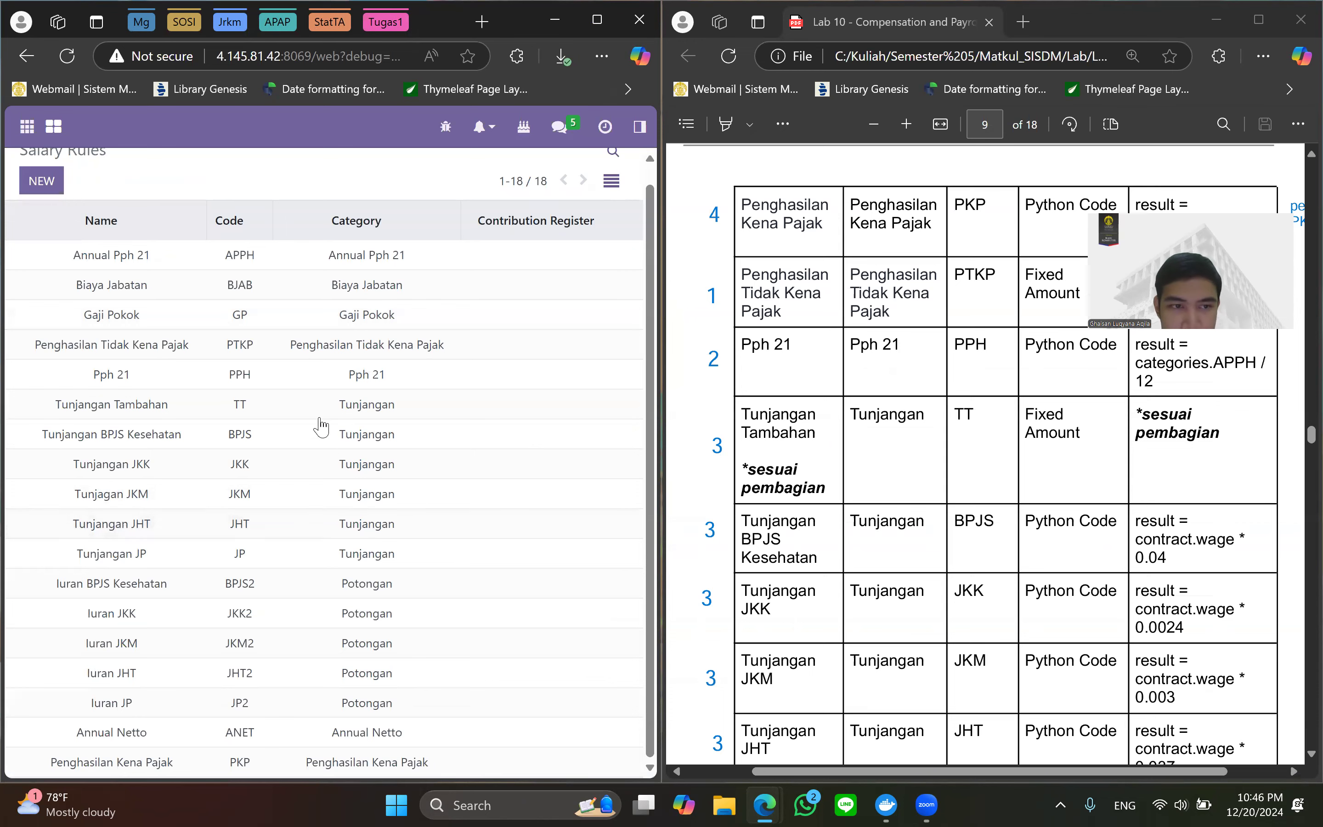
Check the Tunjangan BPJS Kesehatan rule's category, code, sequence and Python code against the PDF table, and return to the rules list.
scroll(908, 451, down, 4)
scroll(1099, 423, up, 2)
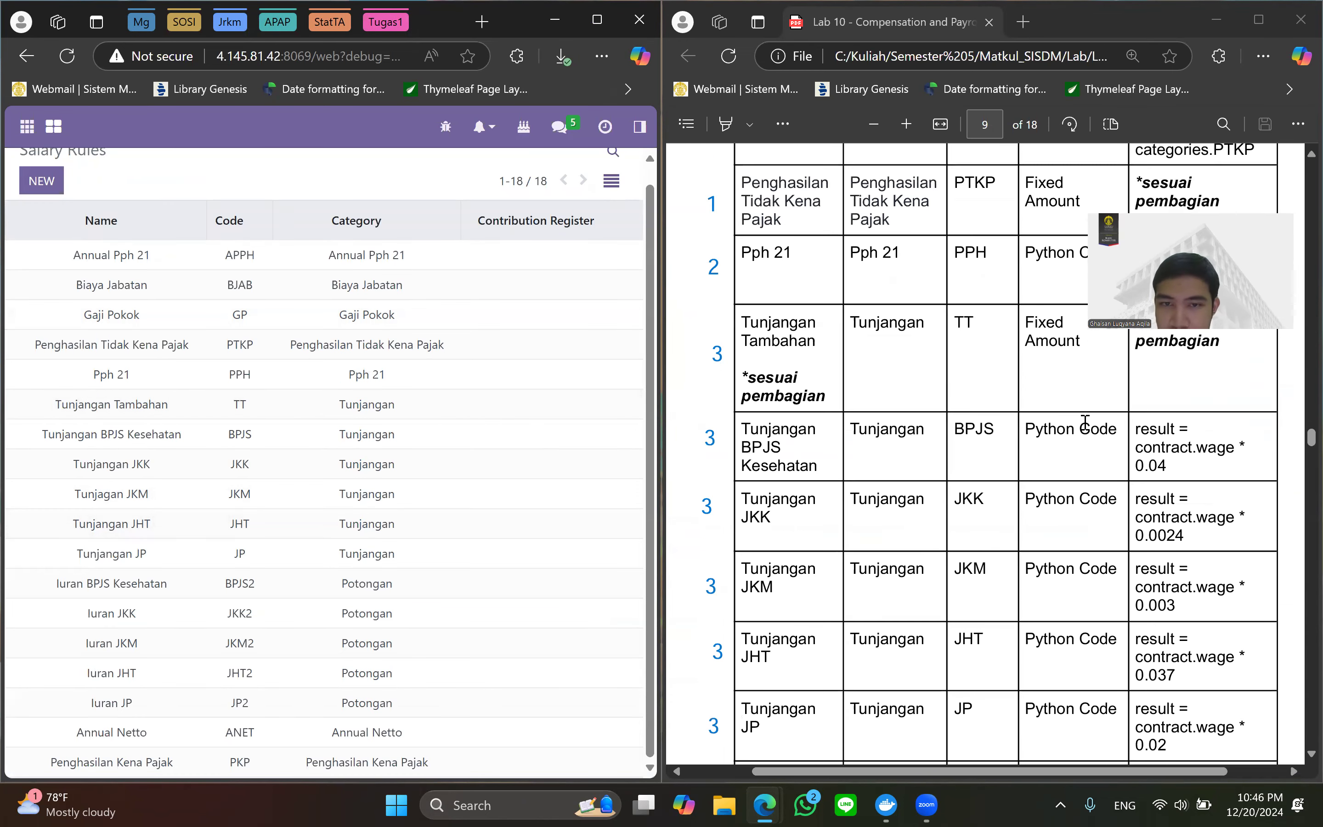
click(157, 436)
scroll(247, 410, down, 2)
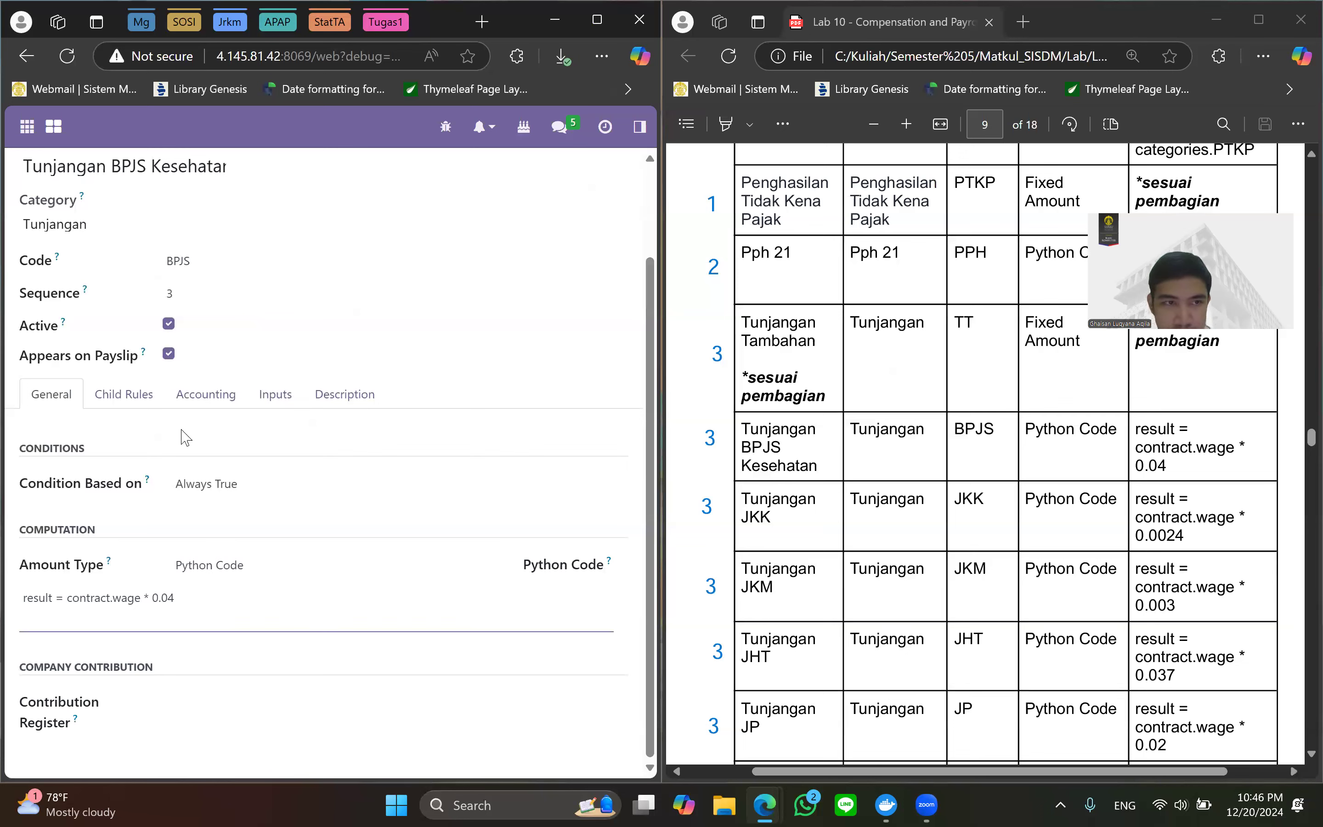
scroll(186, 383, up, 3)
click(34, 175)
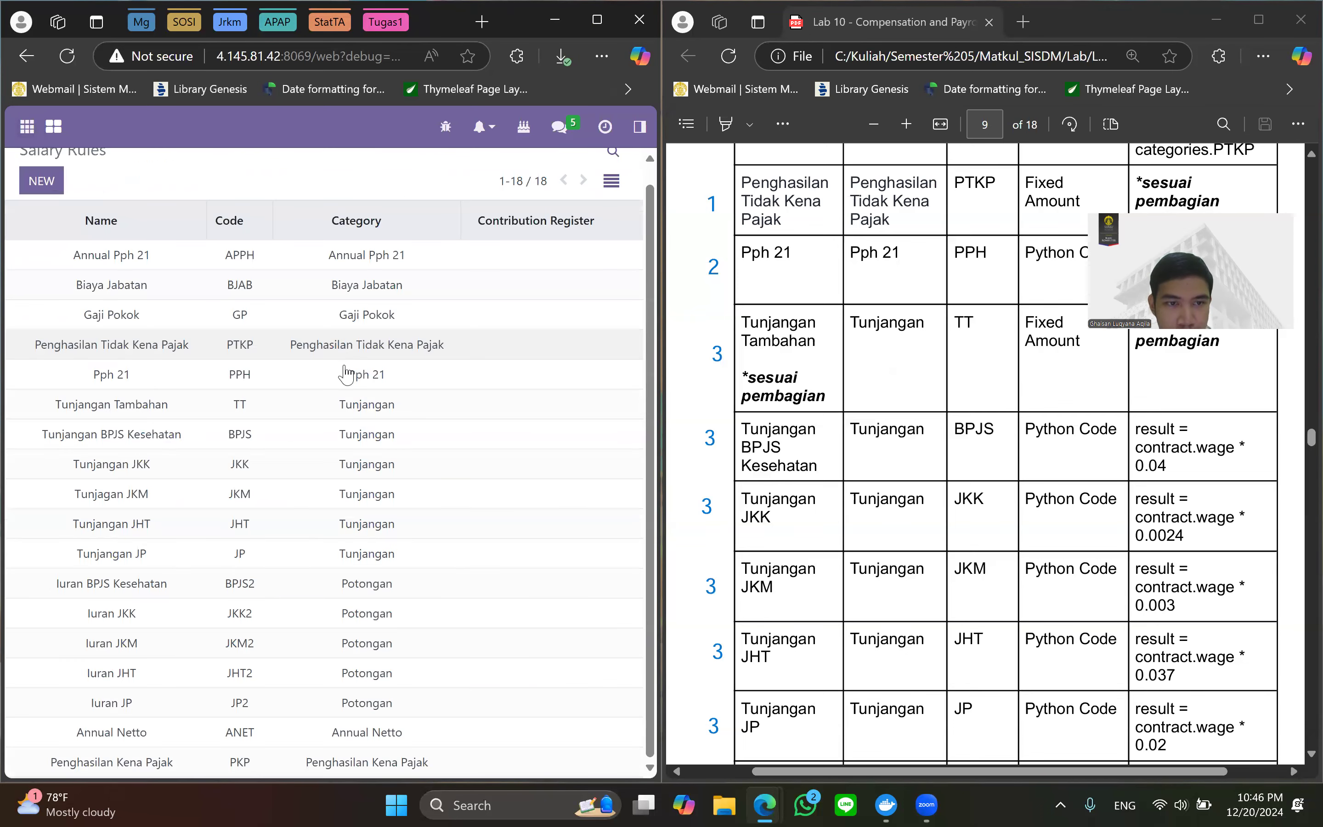
Compare the Tunjangan JKK rule's category, code, sequence and Python code with its PDF table row, and return to the rules list.
scroll(793, 446, down, 2)
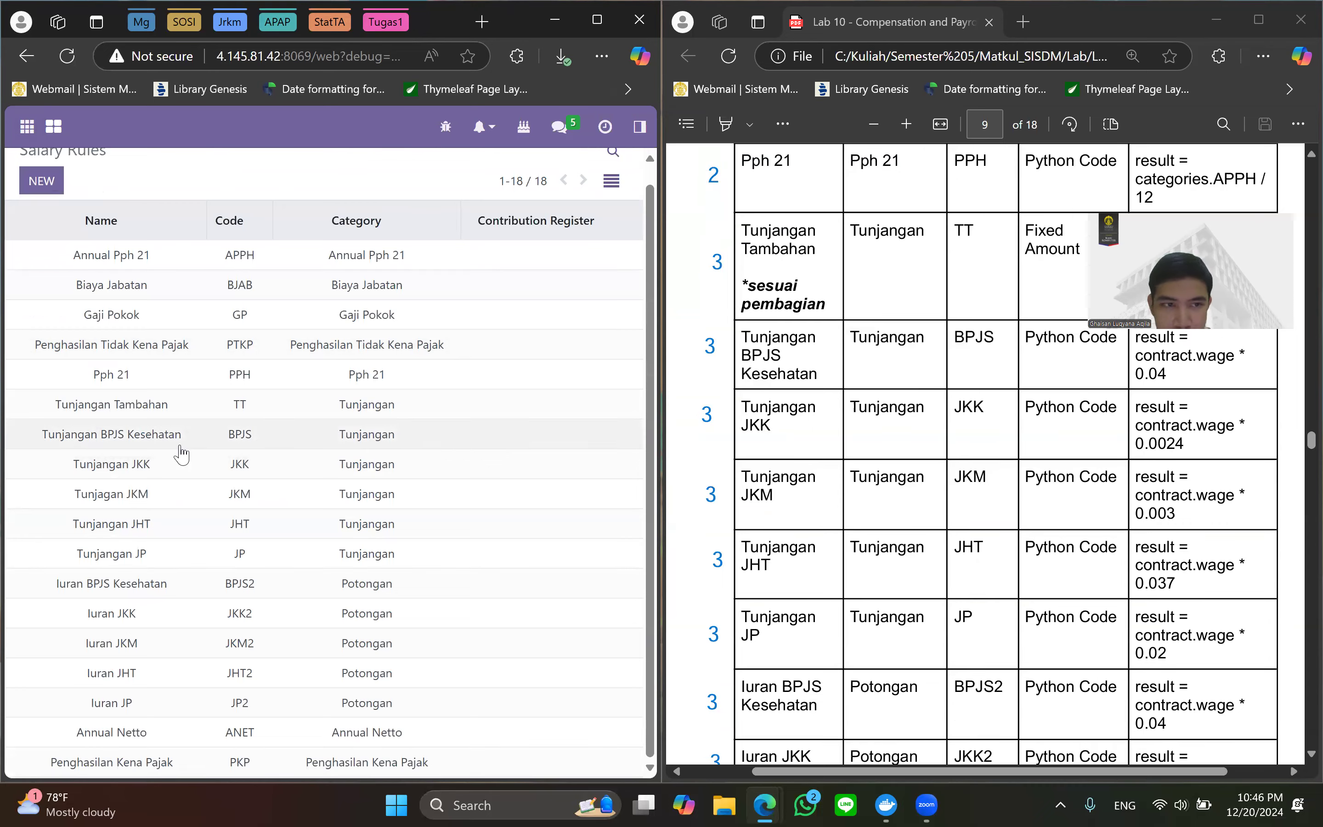
click(179, 465)
scroll(177, 681, down, 2)
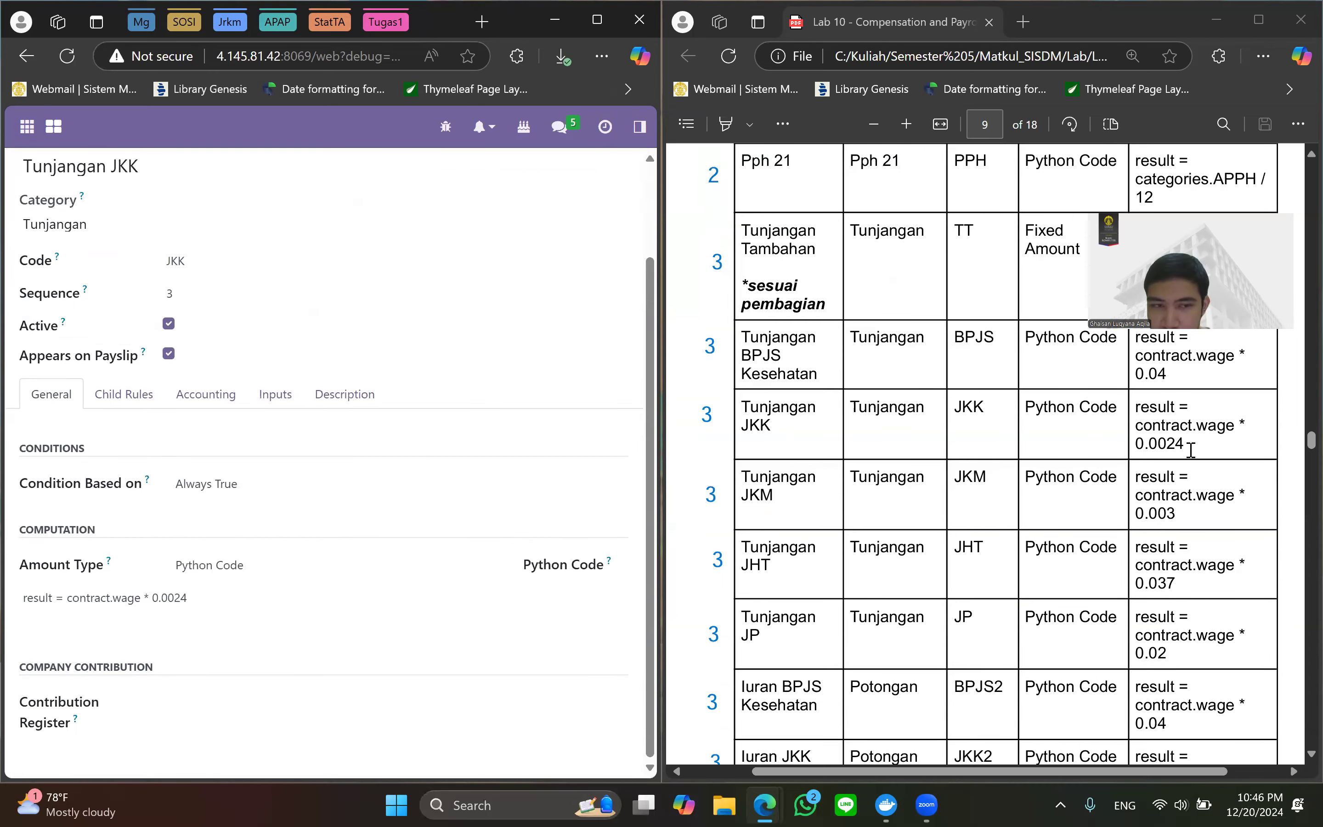
scroll(319, 473, up, 3)
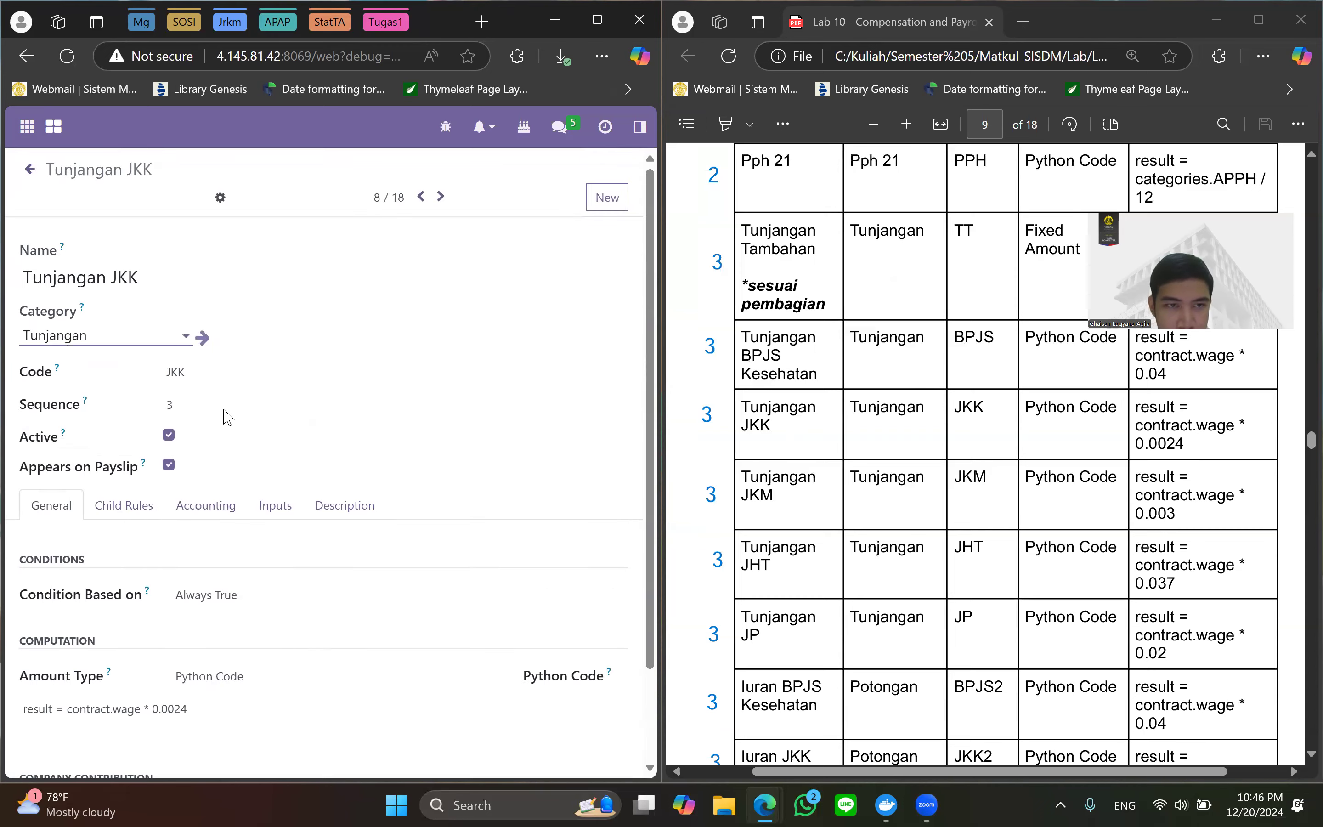
click(26, 176)
Open the Tunjagan JKM salary rule, compare its details and Python code with the PDF table, and return to the rules list.
click(229, 494)
scroll(481, 574, down, 2)
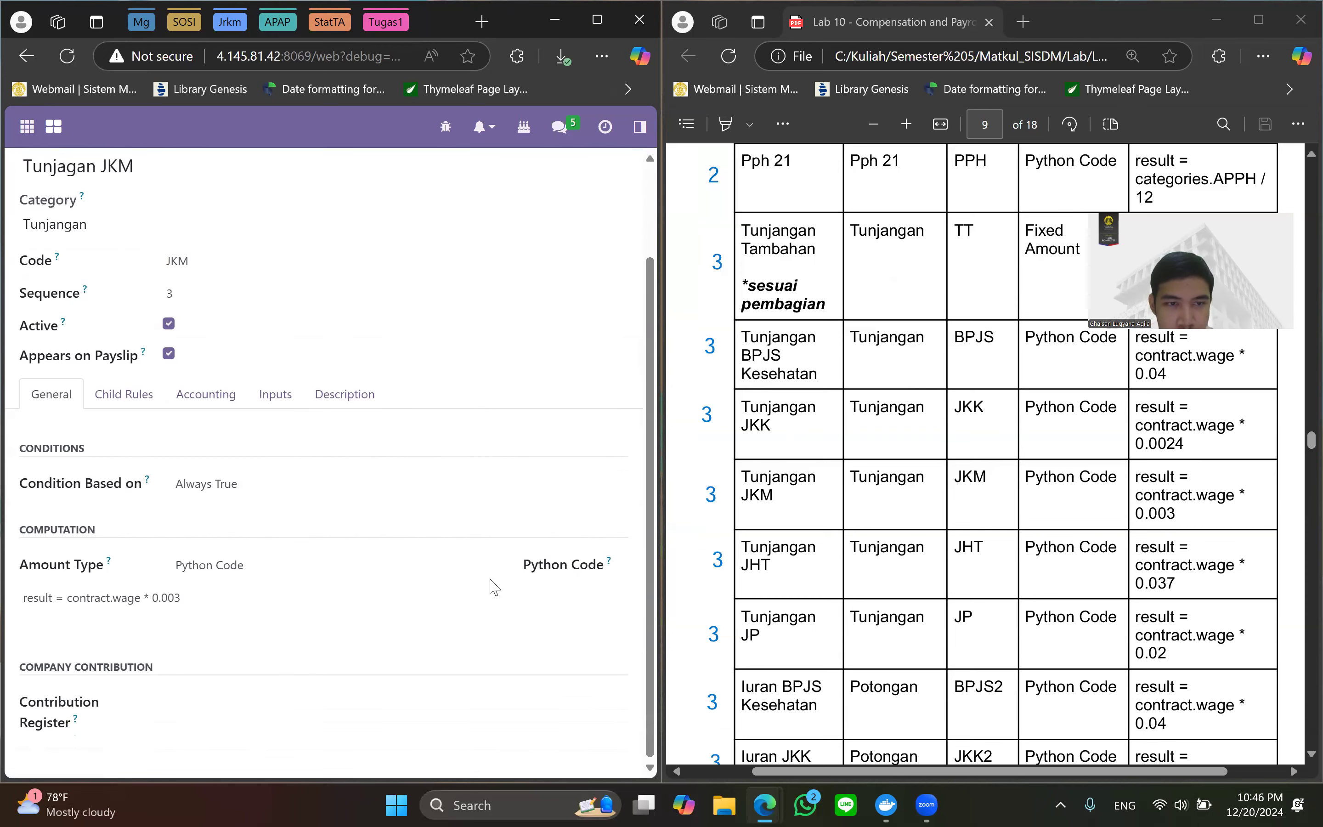
scroll(730, 563, down, 3)
scroll(954, 511, up, 1)
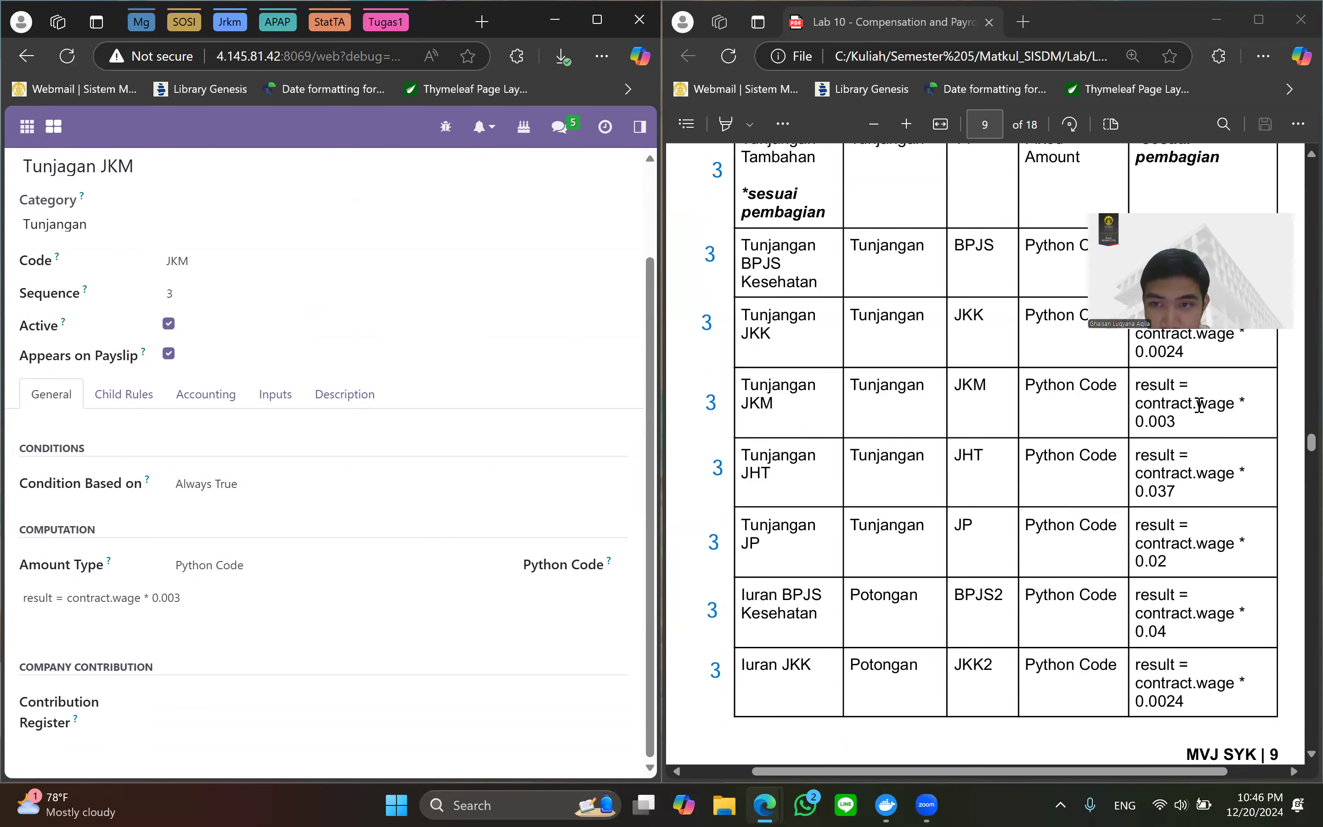
scroll(53, 169, up, 2)
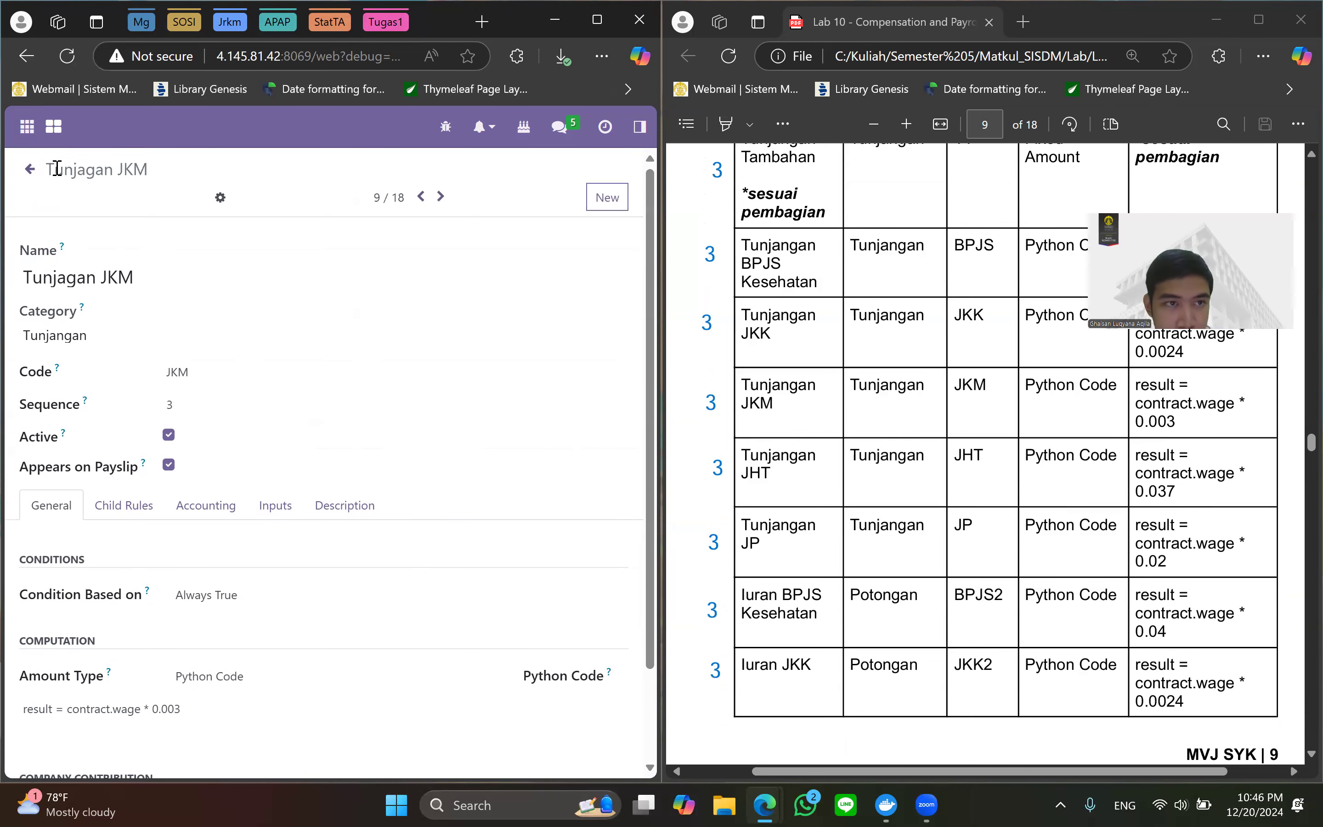
click(30, 178)
Open the Tunjangan JHT salary rule, compare its details and Python code with the PDF table, and return to the rules list.
click(217, 529)
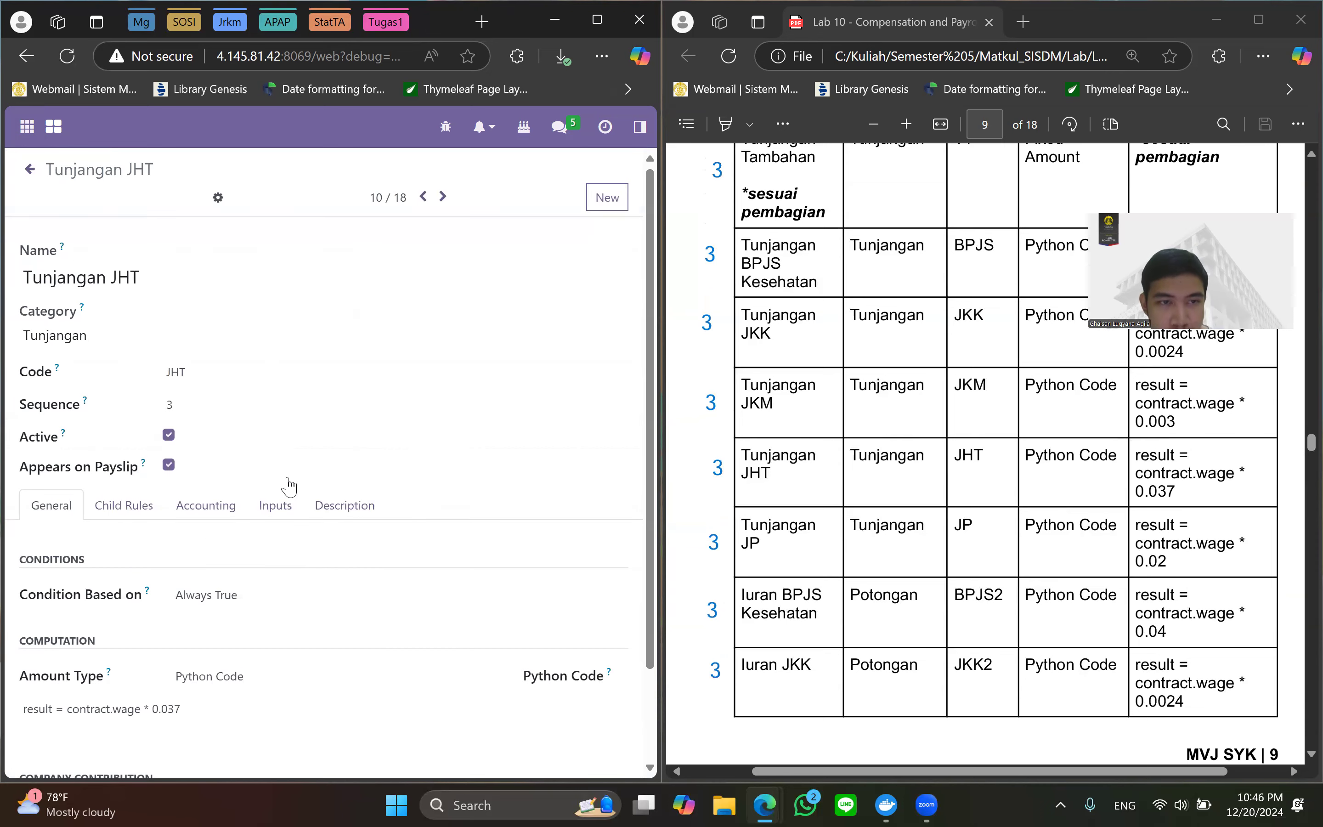
scroll(279, 459, down, 2)
scroll(1128, 546, down, 1)
scroll(1128, 487, up, 1)
scroll(28, 155, up, 2)
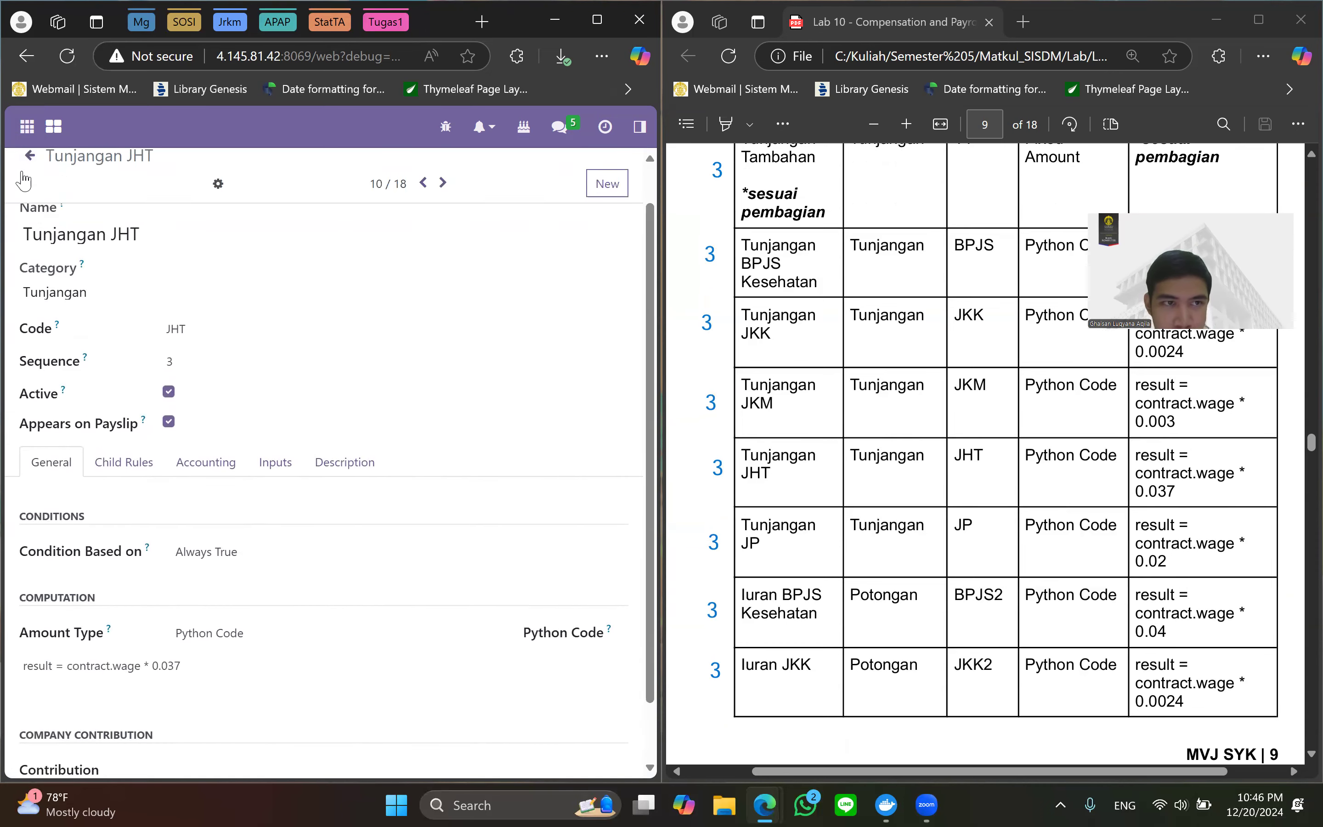
click(55, 197)
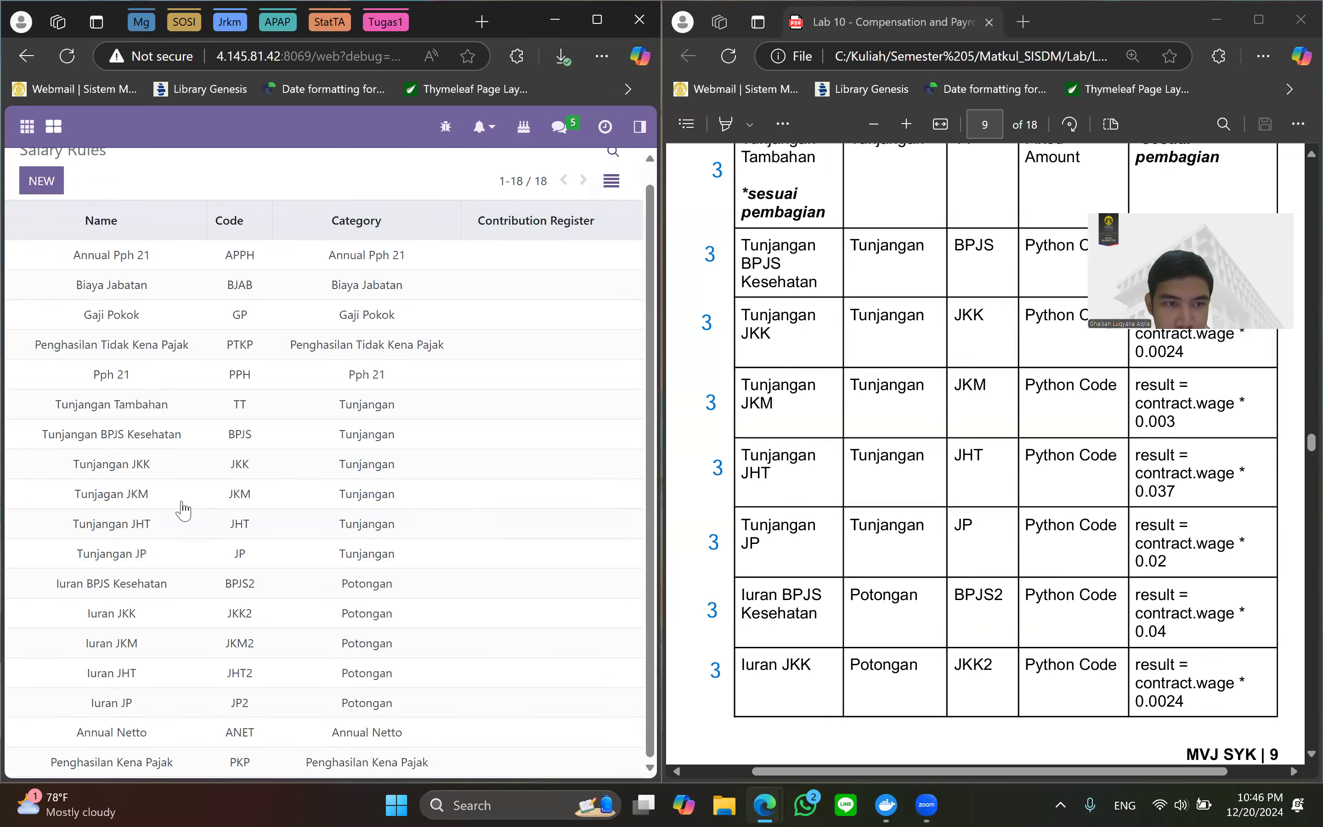
Open the Tunjangan JP salary rule, compare its details and Python code with the PDF table, and return to the rules list.
click(182, 552)
scroll(1093, 554, down, 4)
scroll(1211, 540, up, 2)
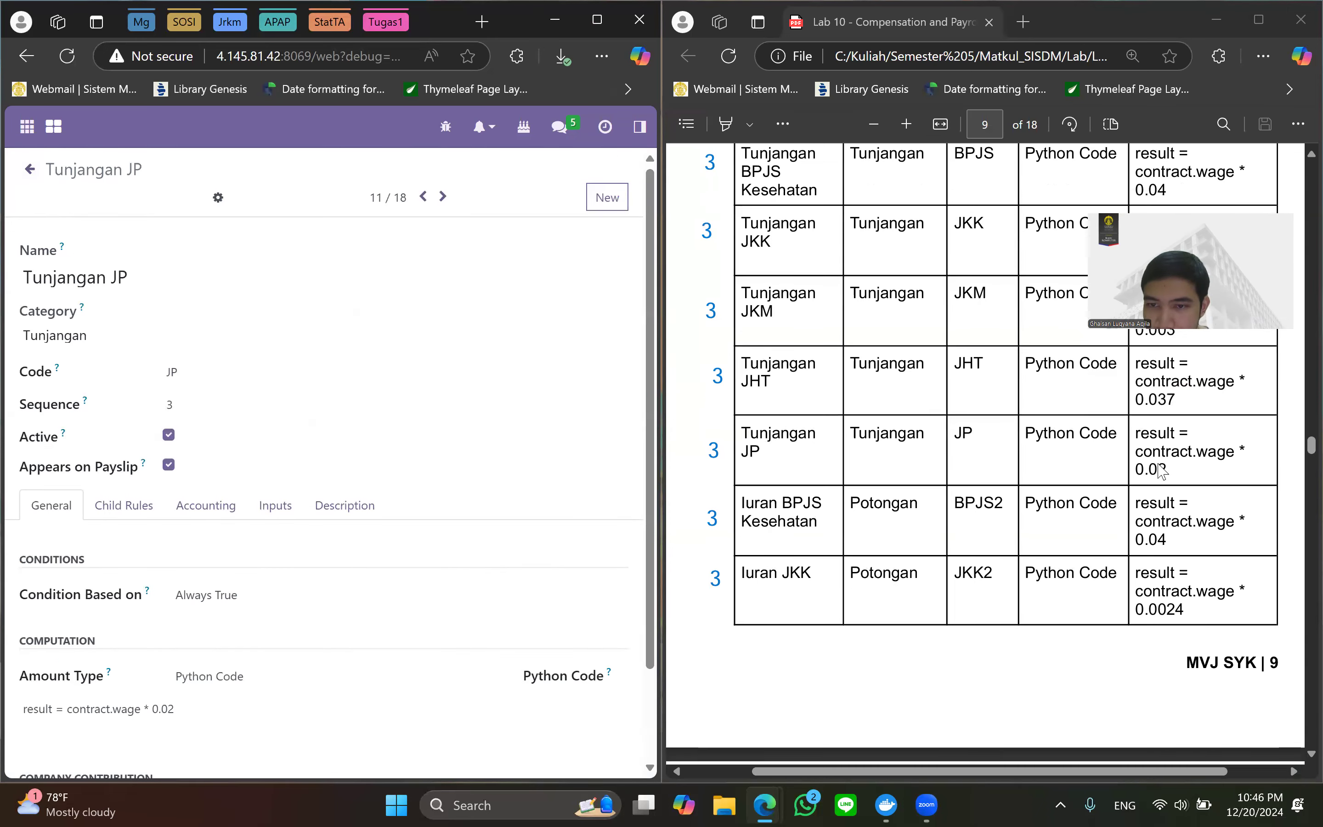
scroll(316, 561, down, 3)
scroll(118, 607, up, 3)
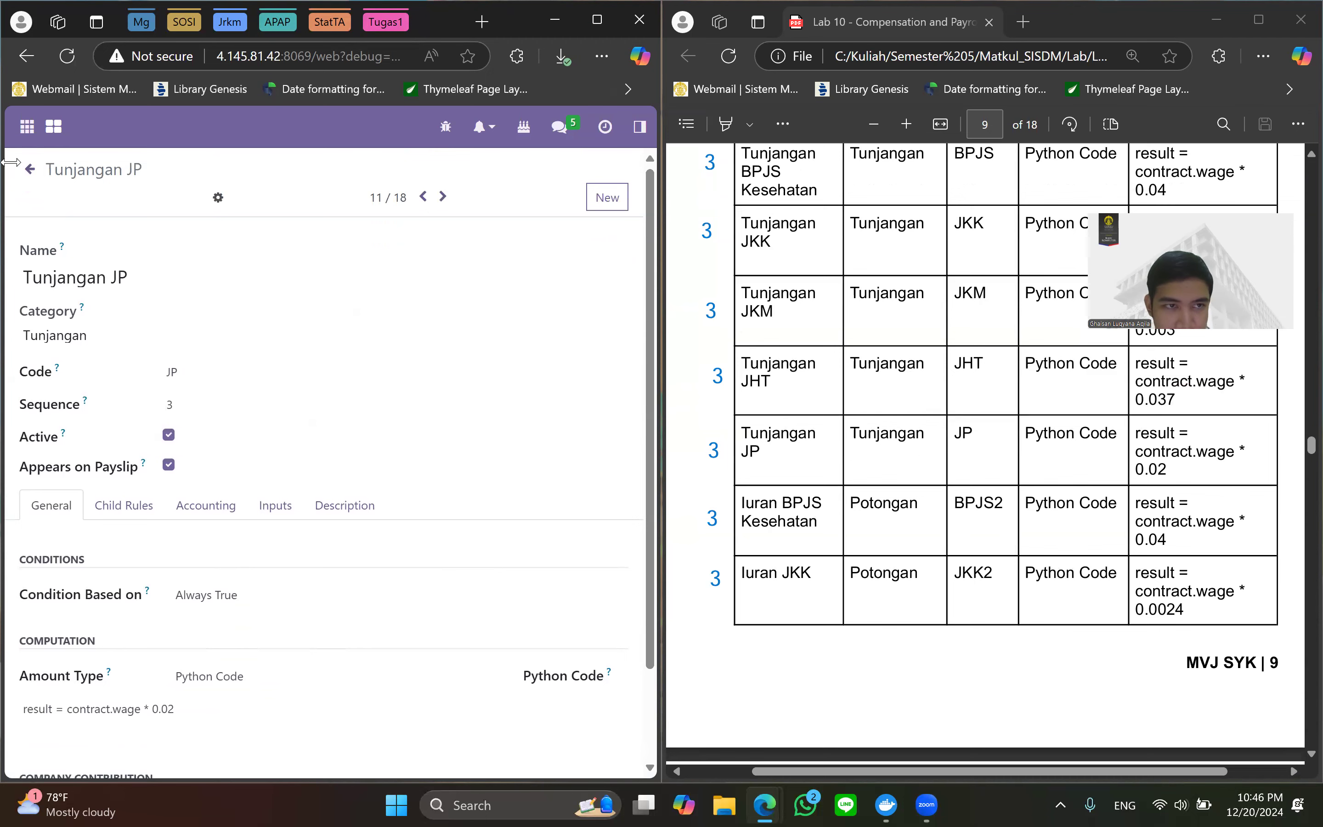
click(29, 169)
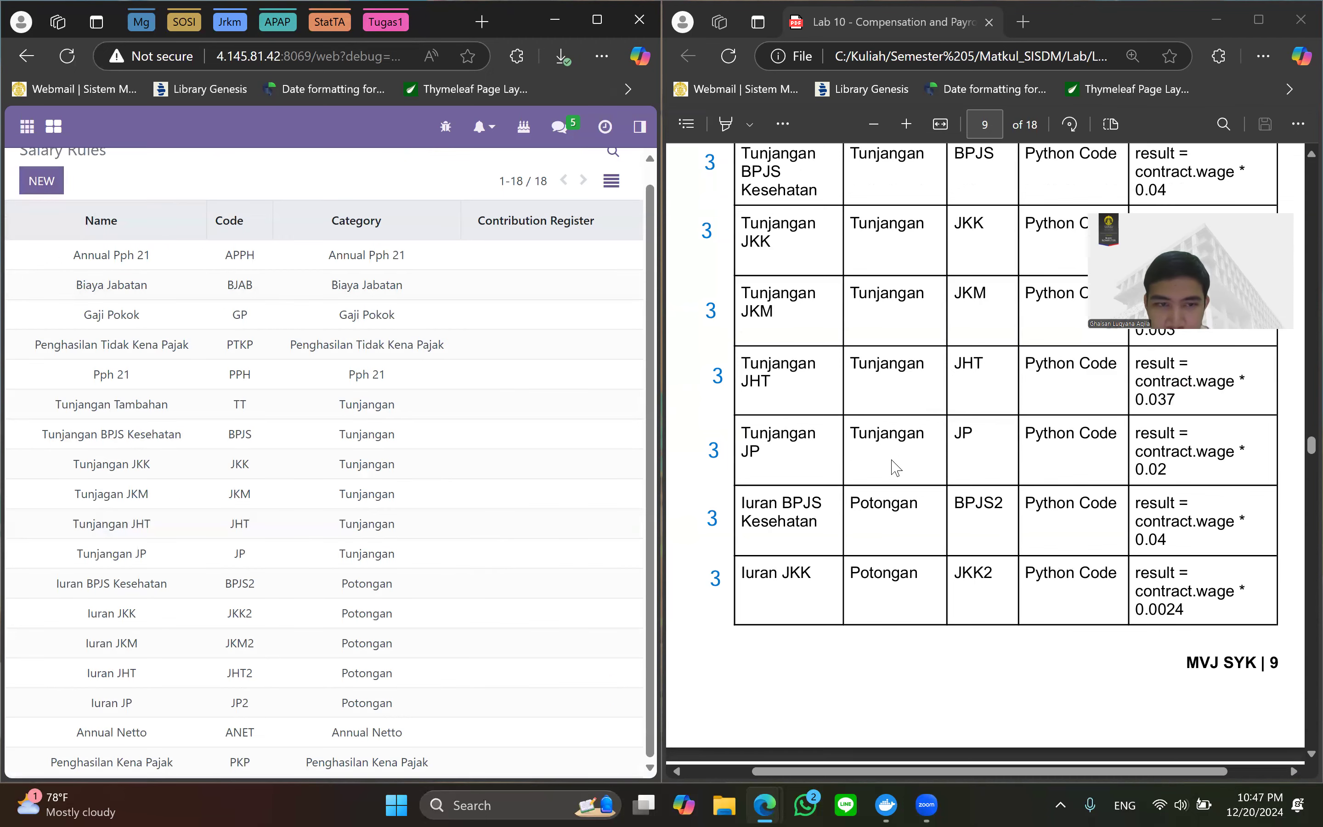
Check the Iuran BPJS Kesehatan rule's Potongan category, code, sequence and Python code against the PDF table, and return to the rules list.
click(164, 583)
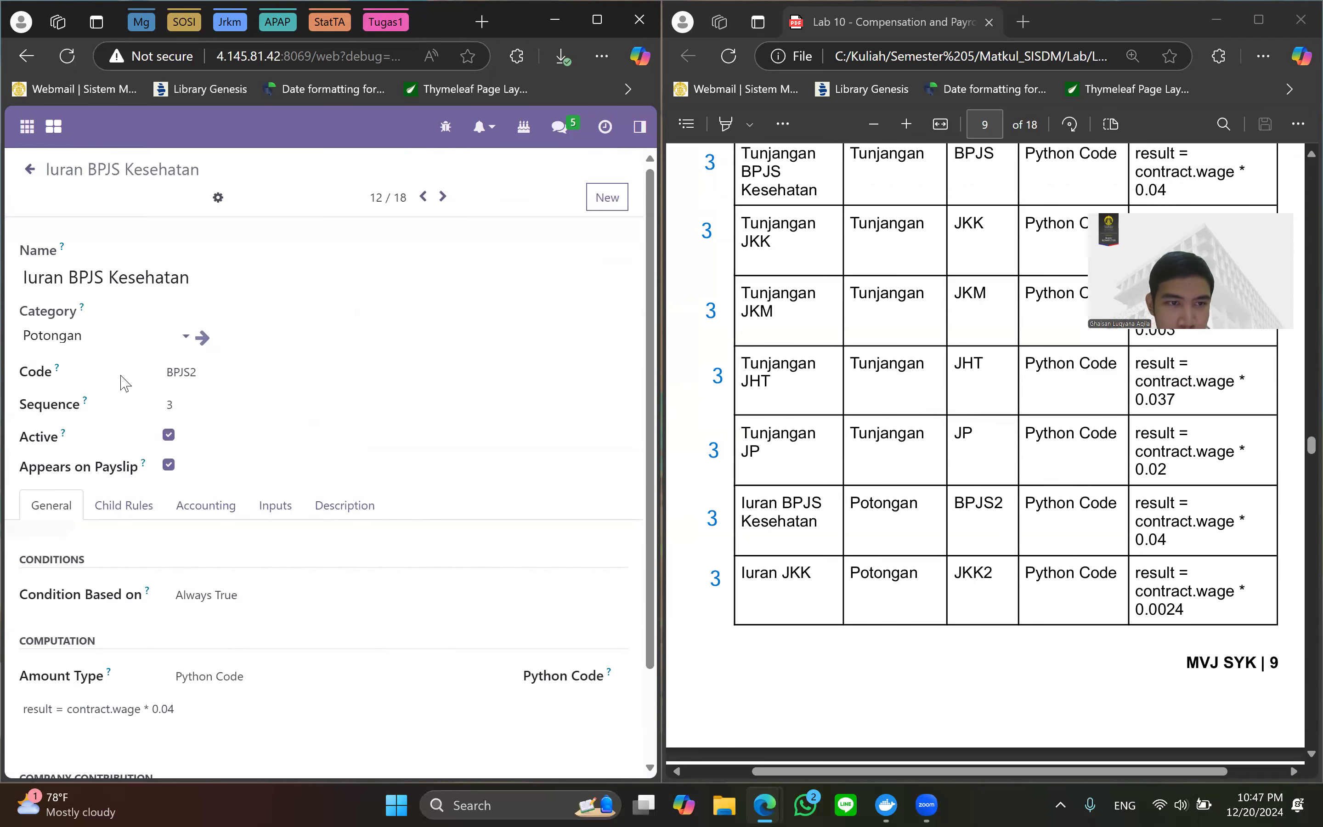
scroll(170, 497, down, 1)
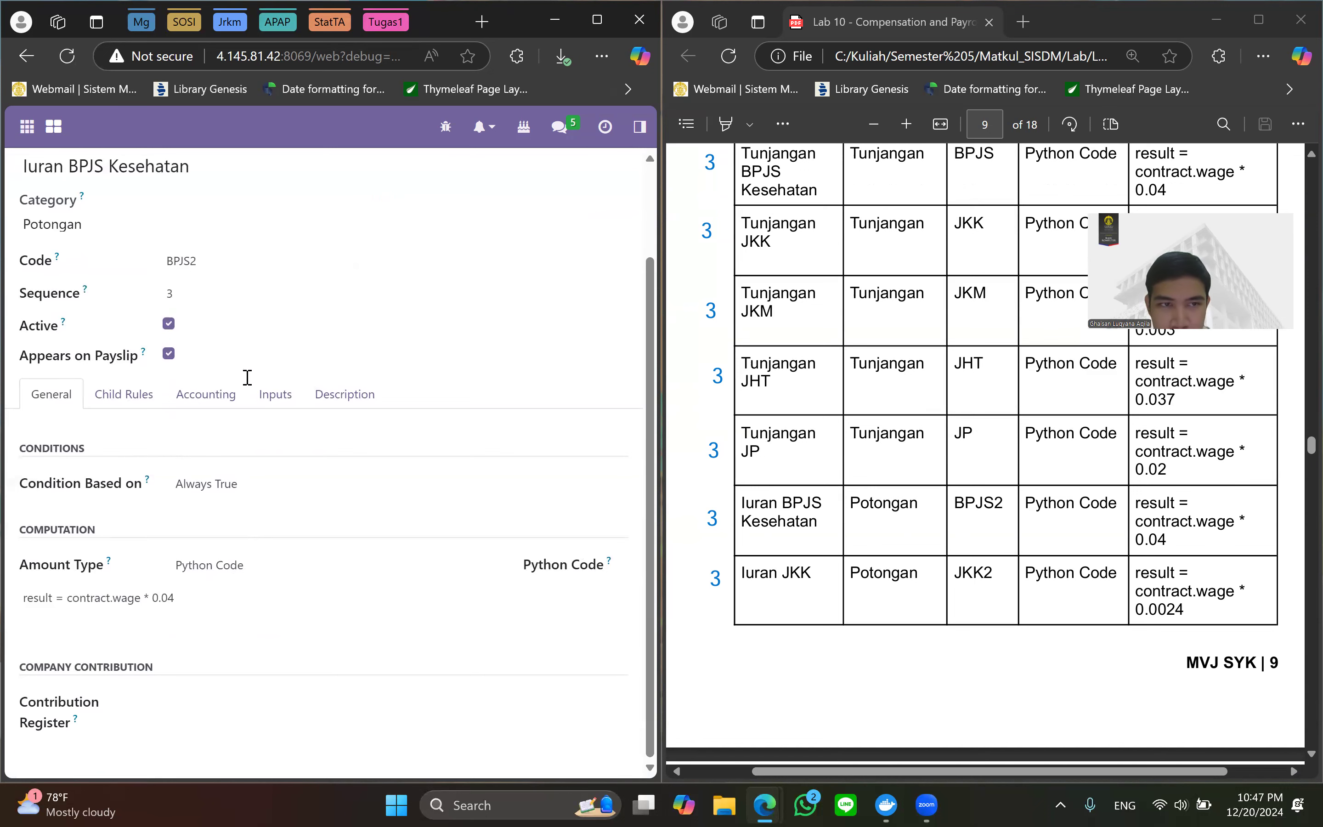
scroll(247, 377, up, 1)
click(29, 170)
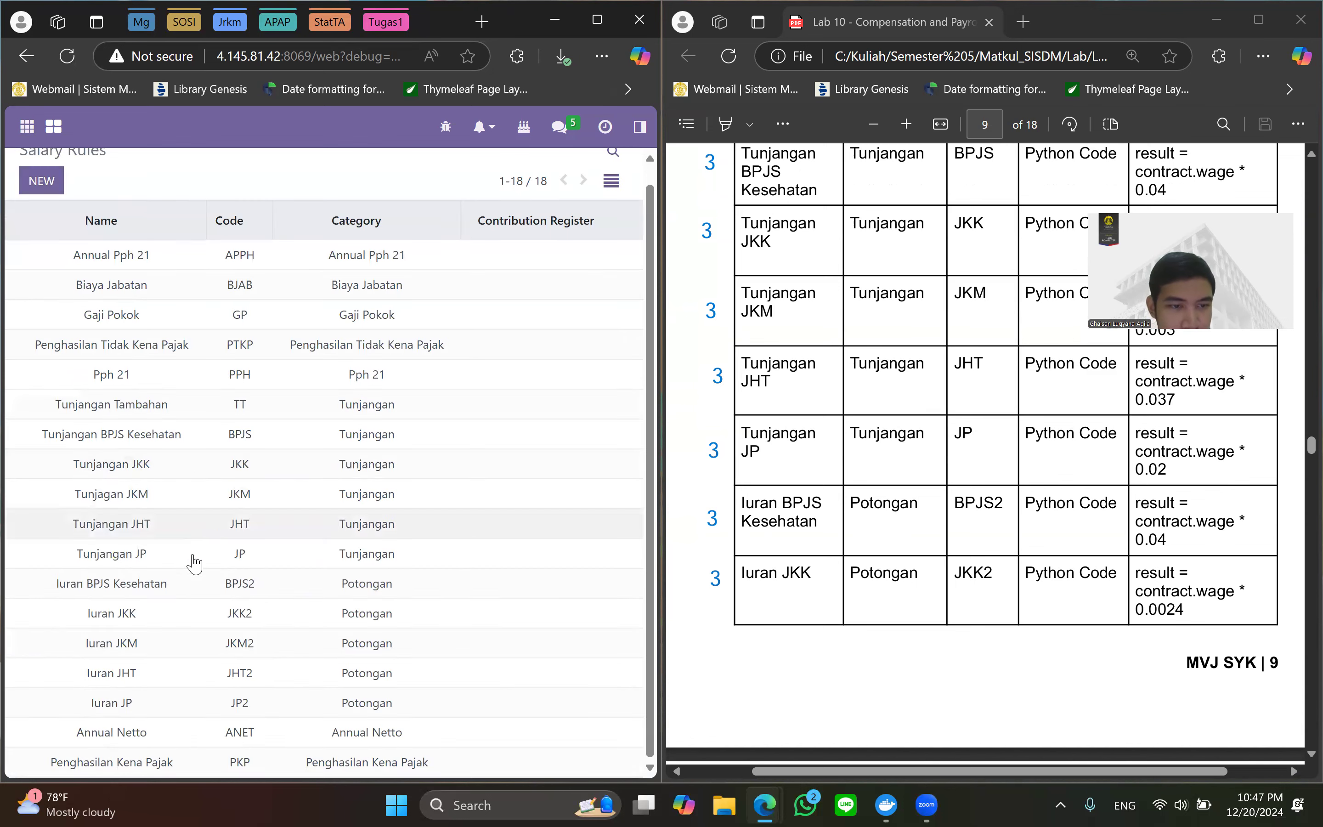
Check the Iuran JKK rule's category, code, sequence and Python code against the PDF table, and return to the rules list.
click(183, 620)
scroll(204, 617, down, 2)
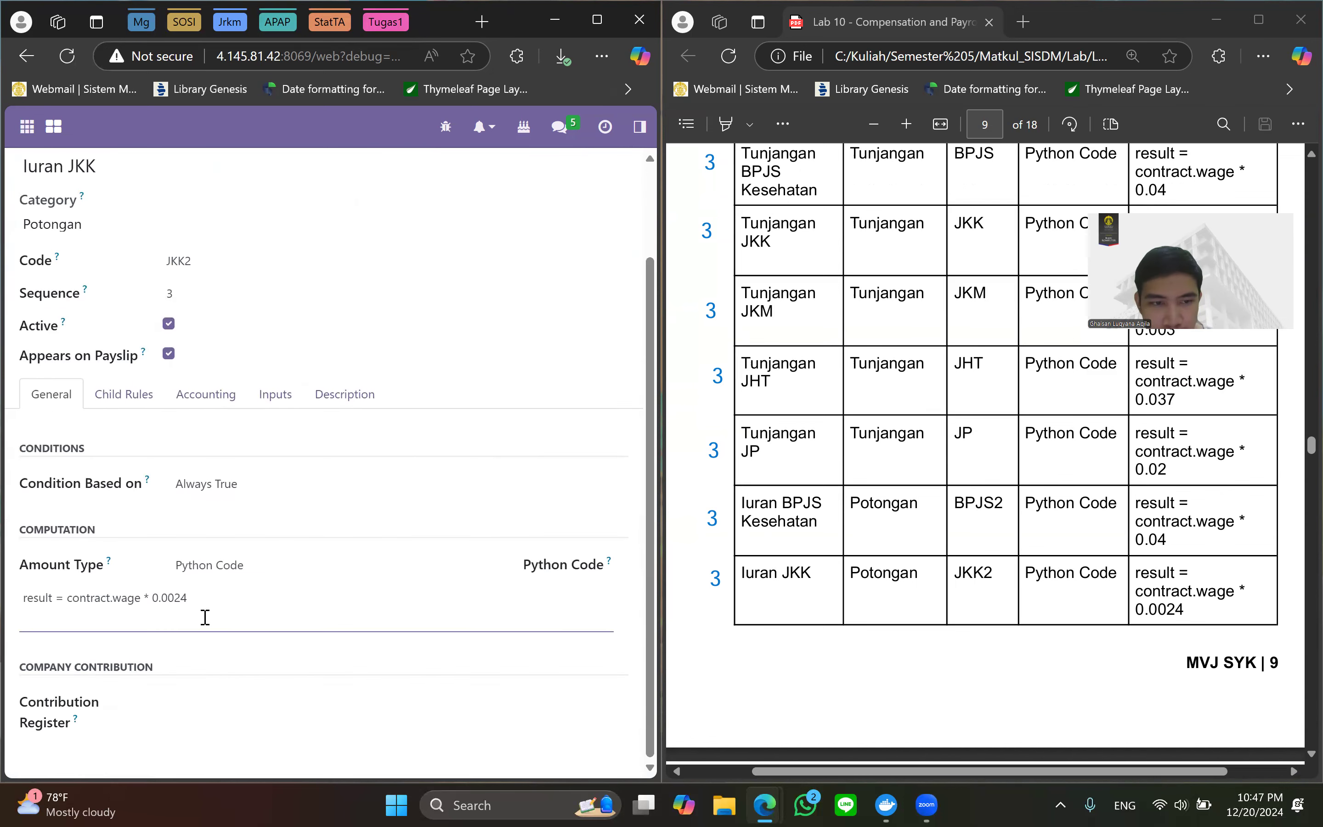
scroll(399, 599, up, 2)
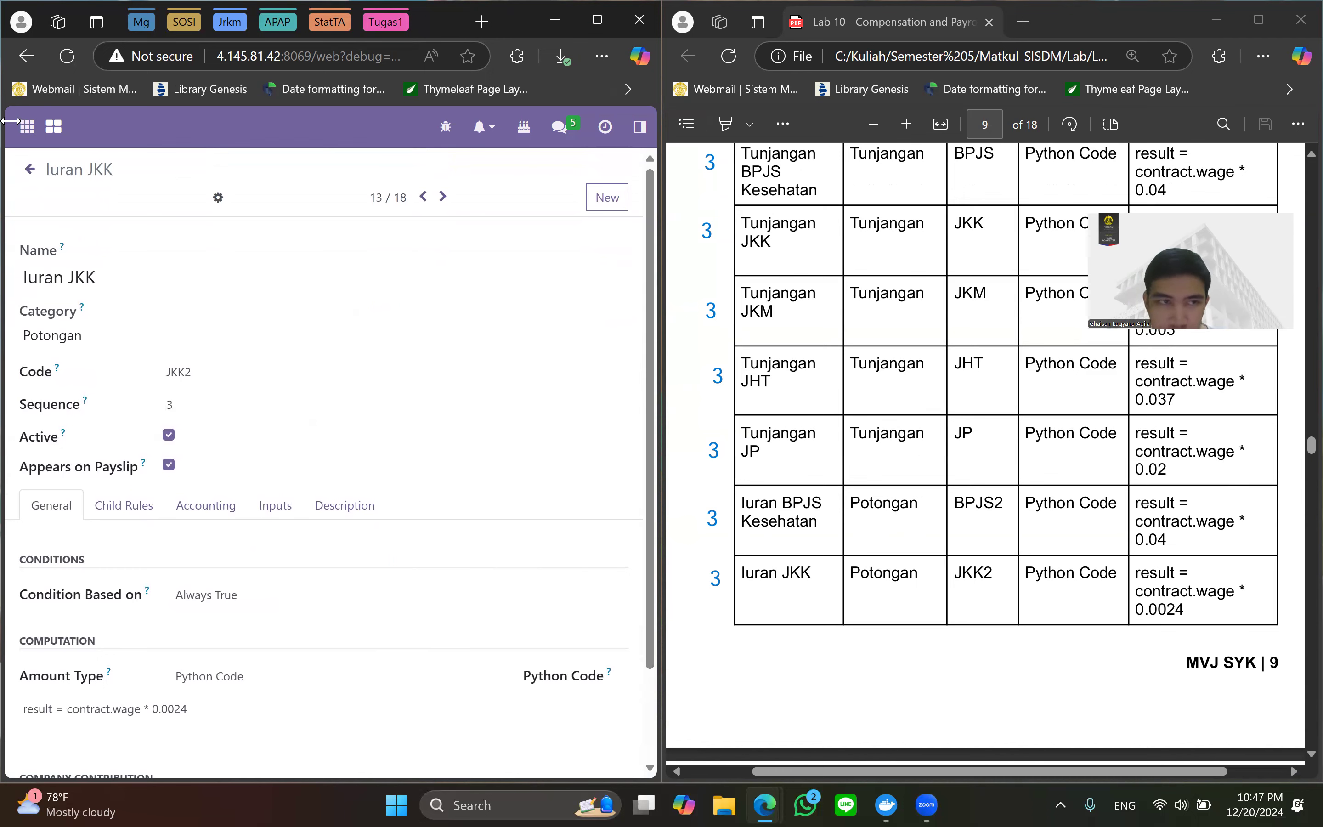
click(30, 169)
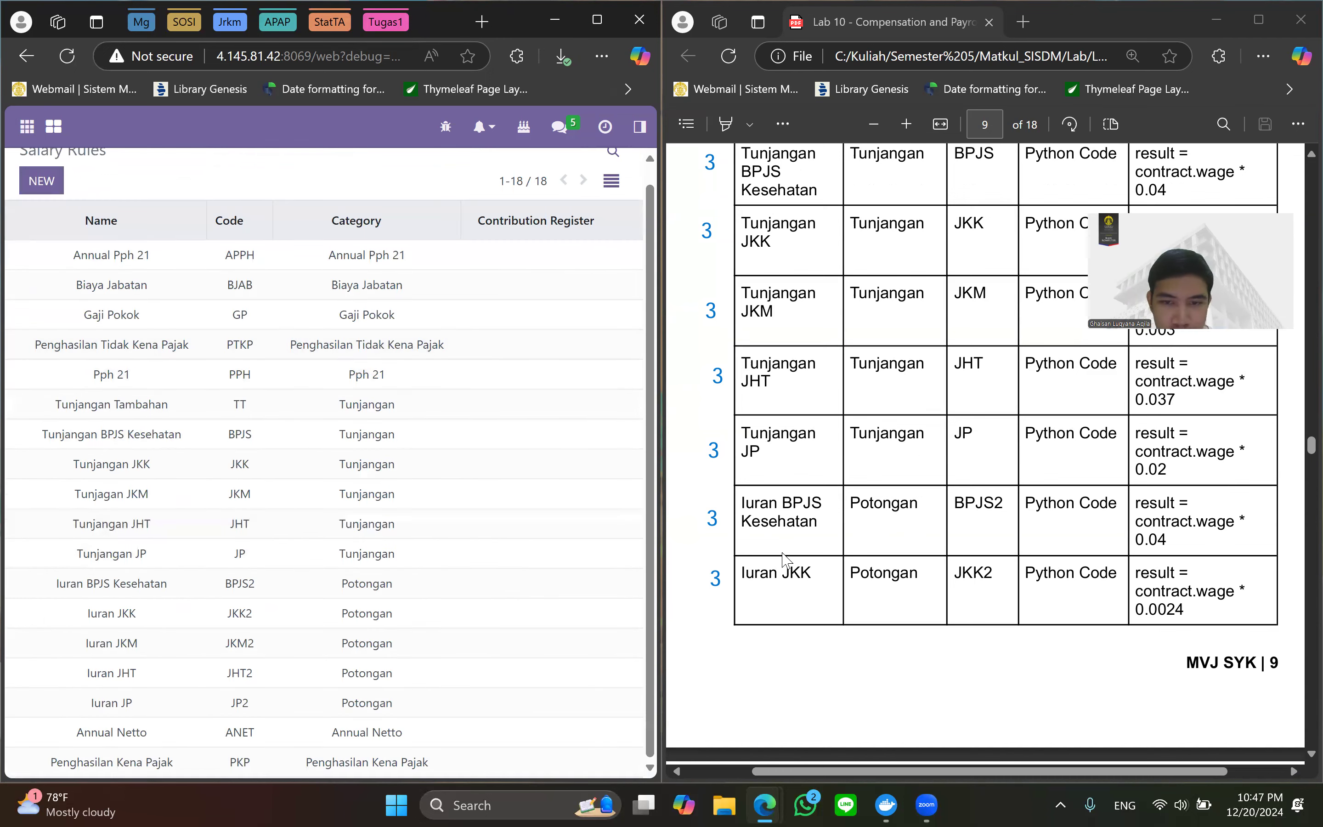
Compare the Iuran JKM rule's category, code, sequence and Python code with the table on PDF page 10, and return to the rules list.
scroll(788, 554, down, 5)
scroll(787, 555, down, 3)
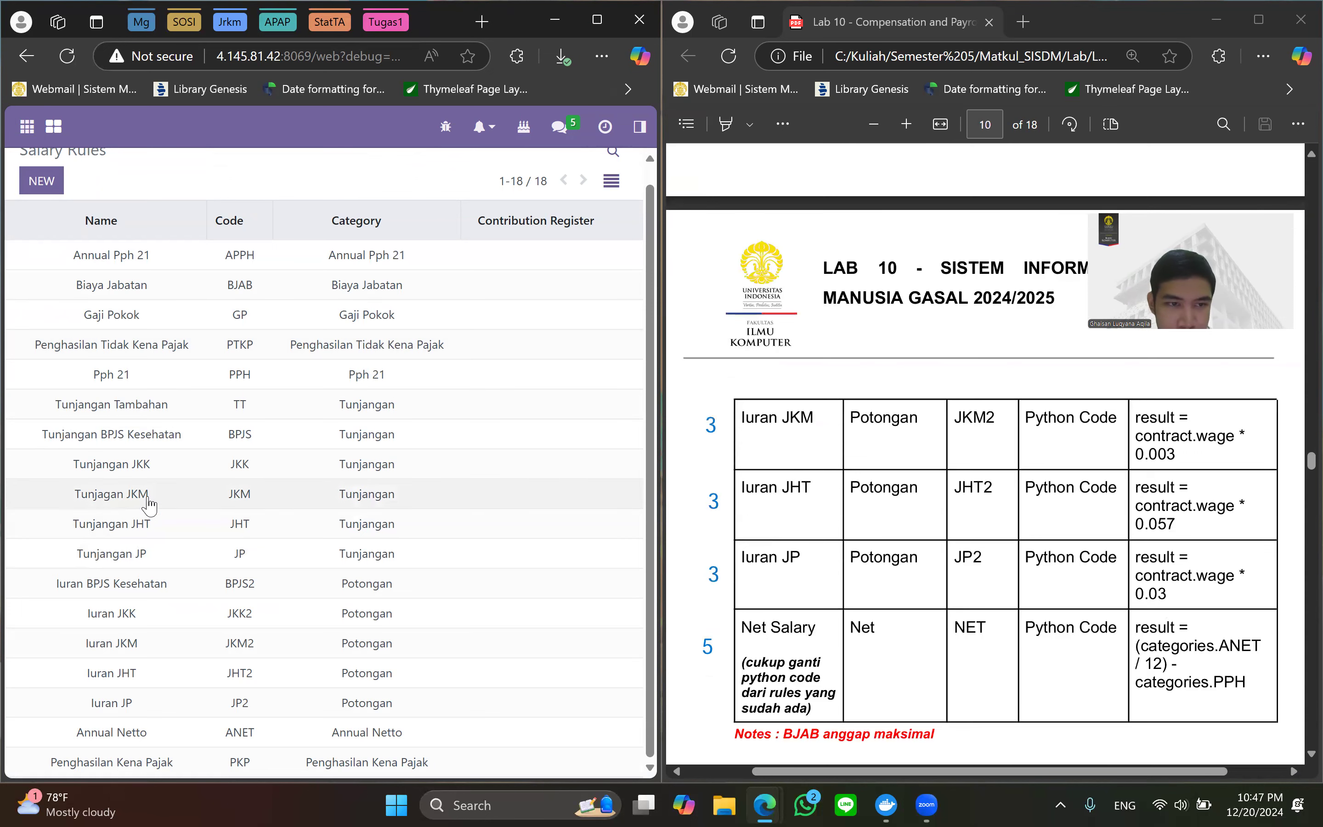
click(167, 649)
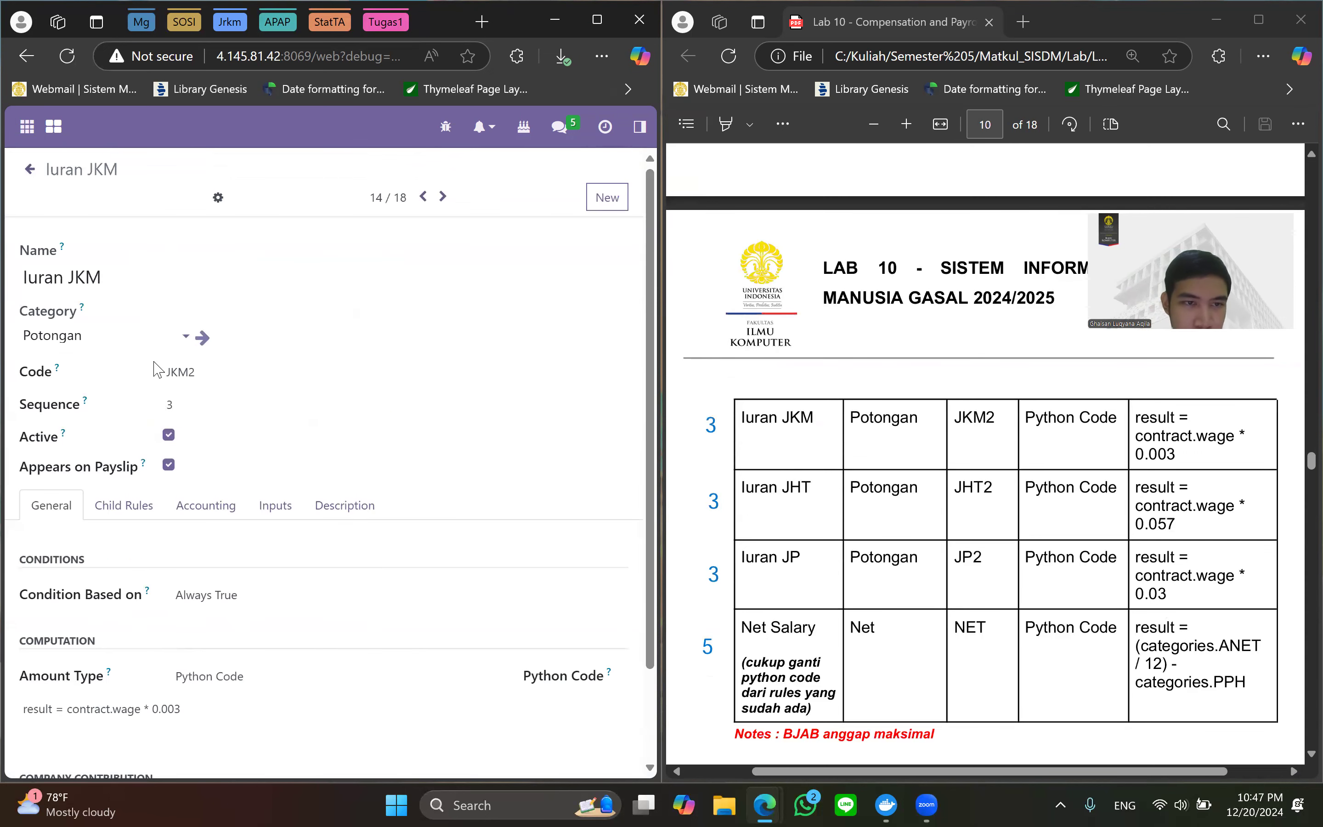
scroll(407, 546, down, 2)
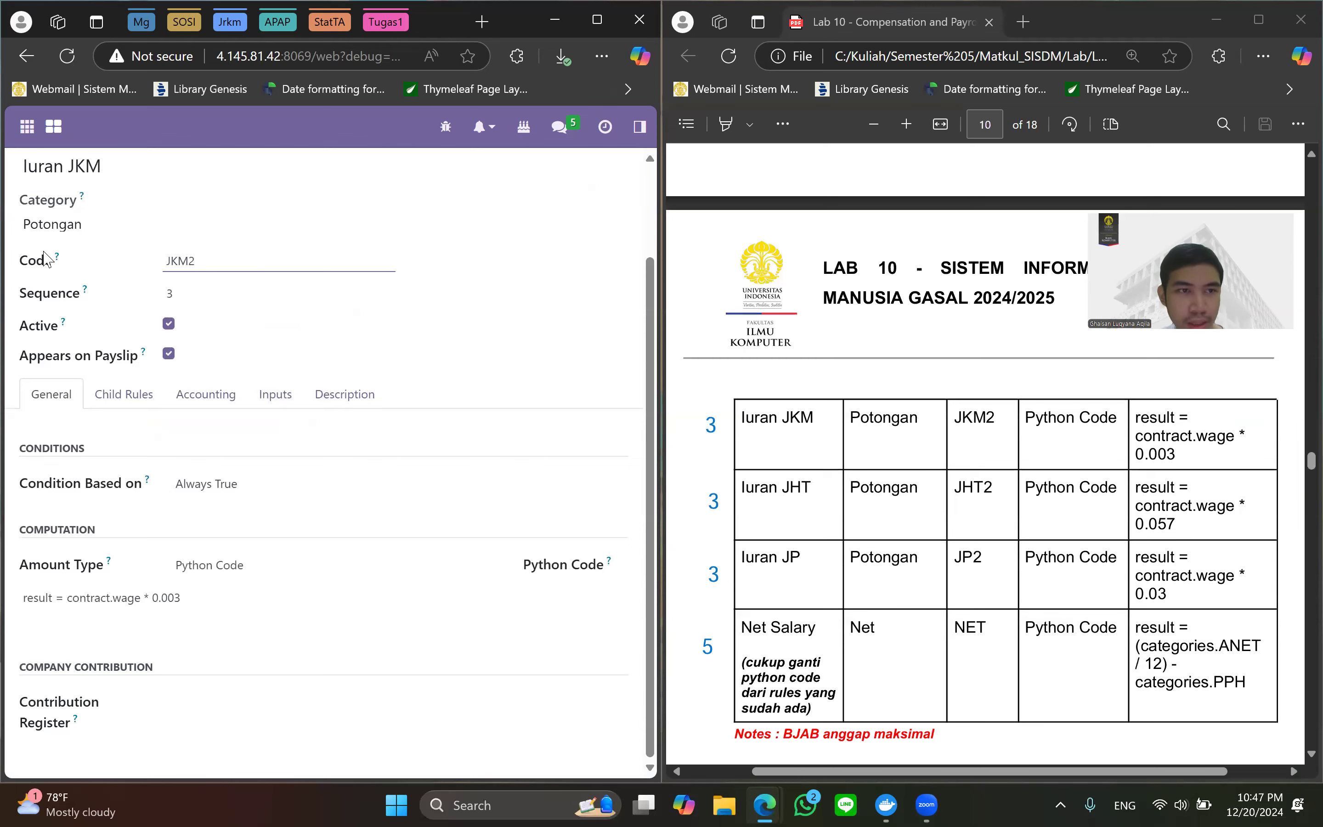
scroll(22, 257, up, 3)
click(23, 190)
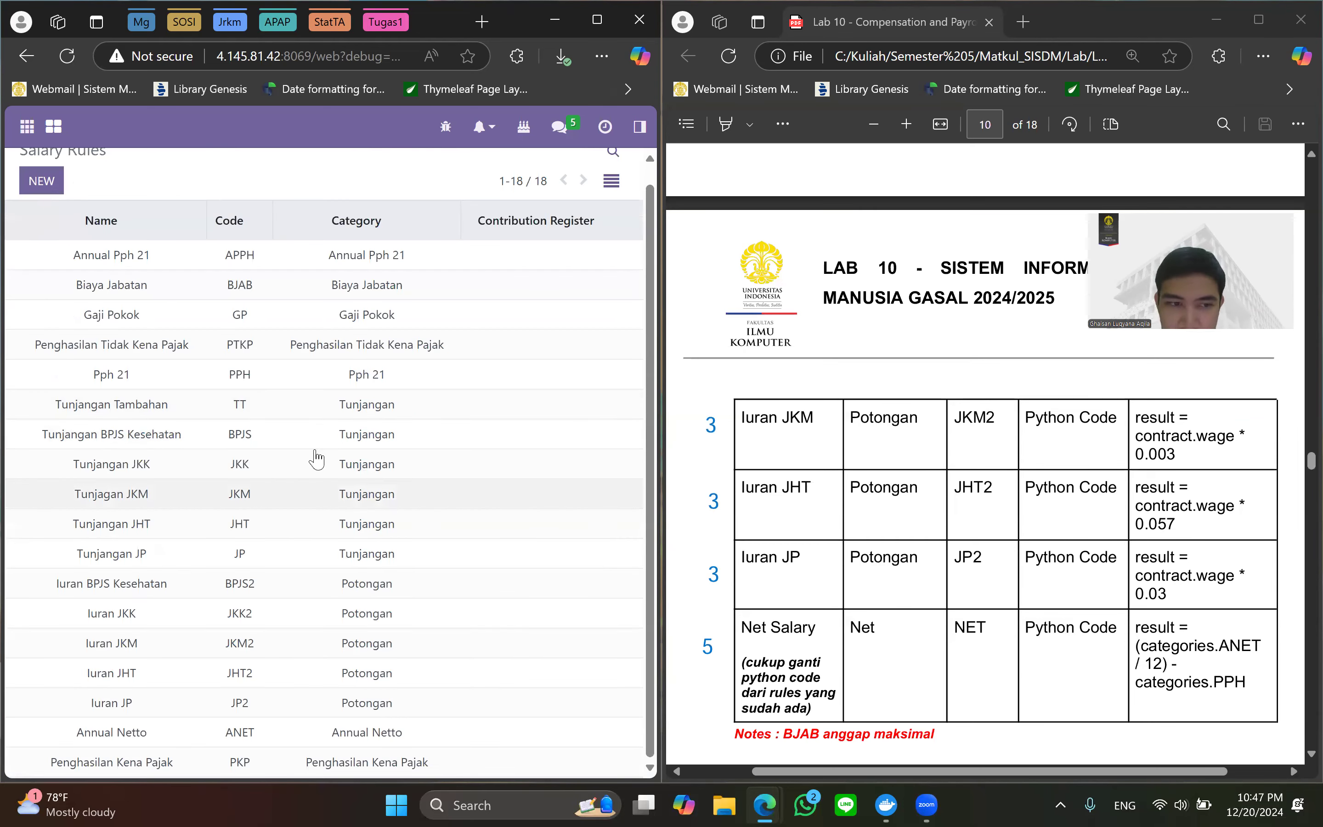
Compare the Iuran JHT rule's category, code, sequence and Python code with its PDF table row, and return to the rules list.
click(198, 677)
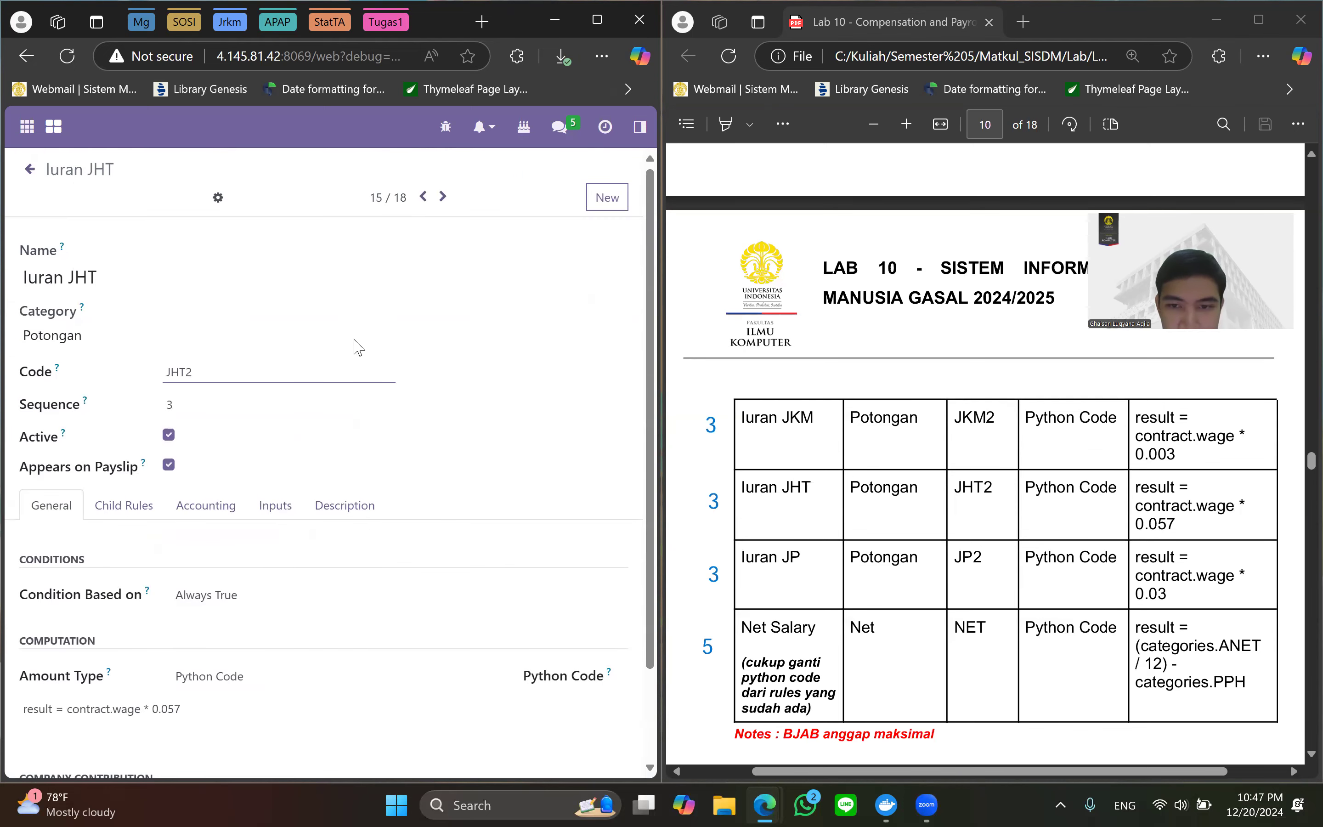
scroll(434, 567, down, 2)
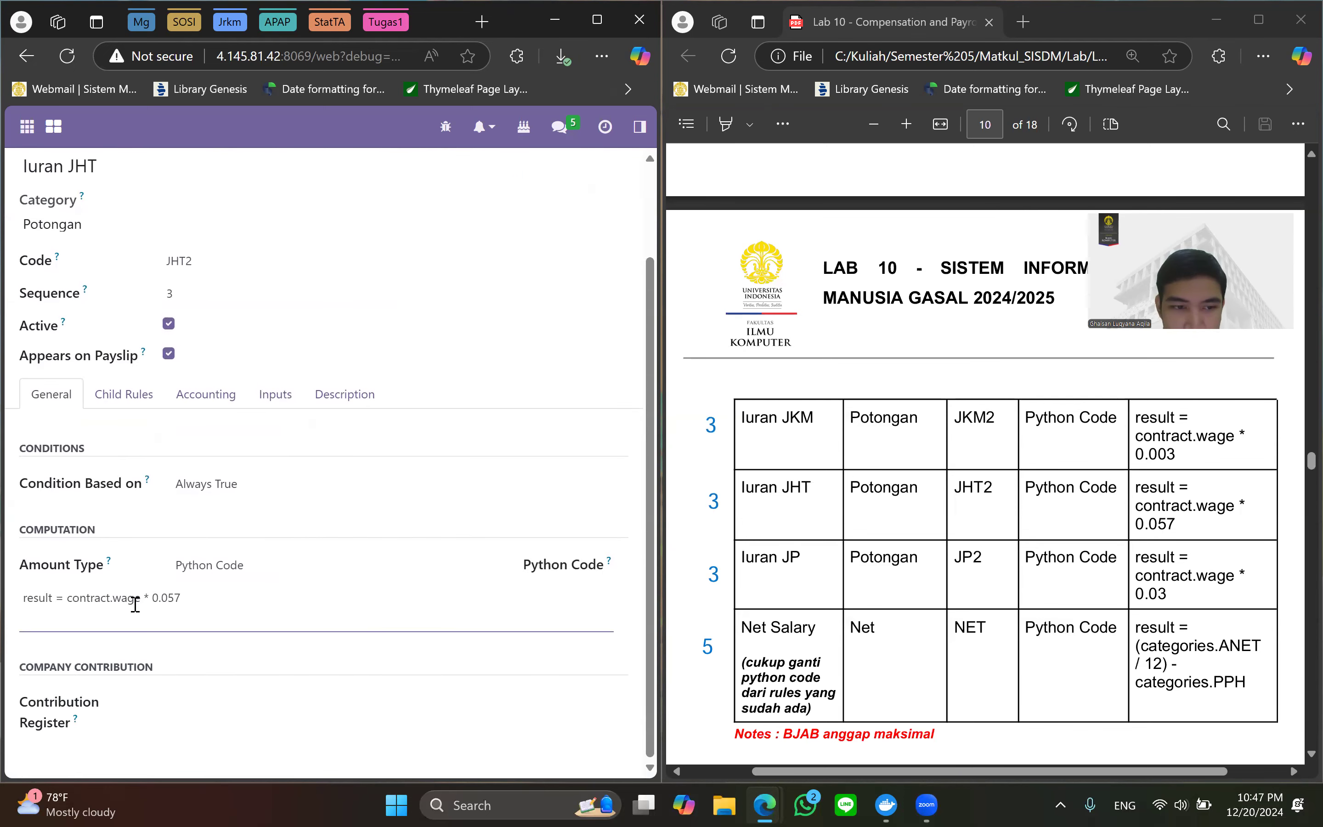
scroll(367, 536, up, 2)
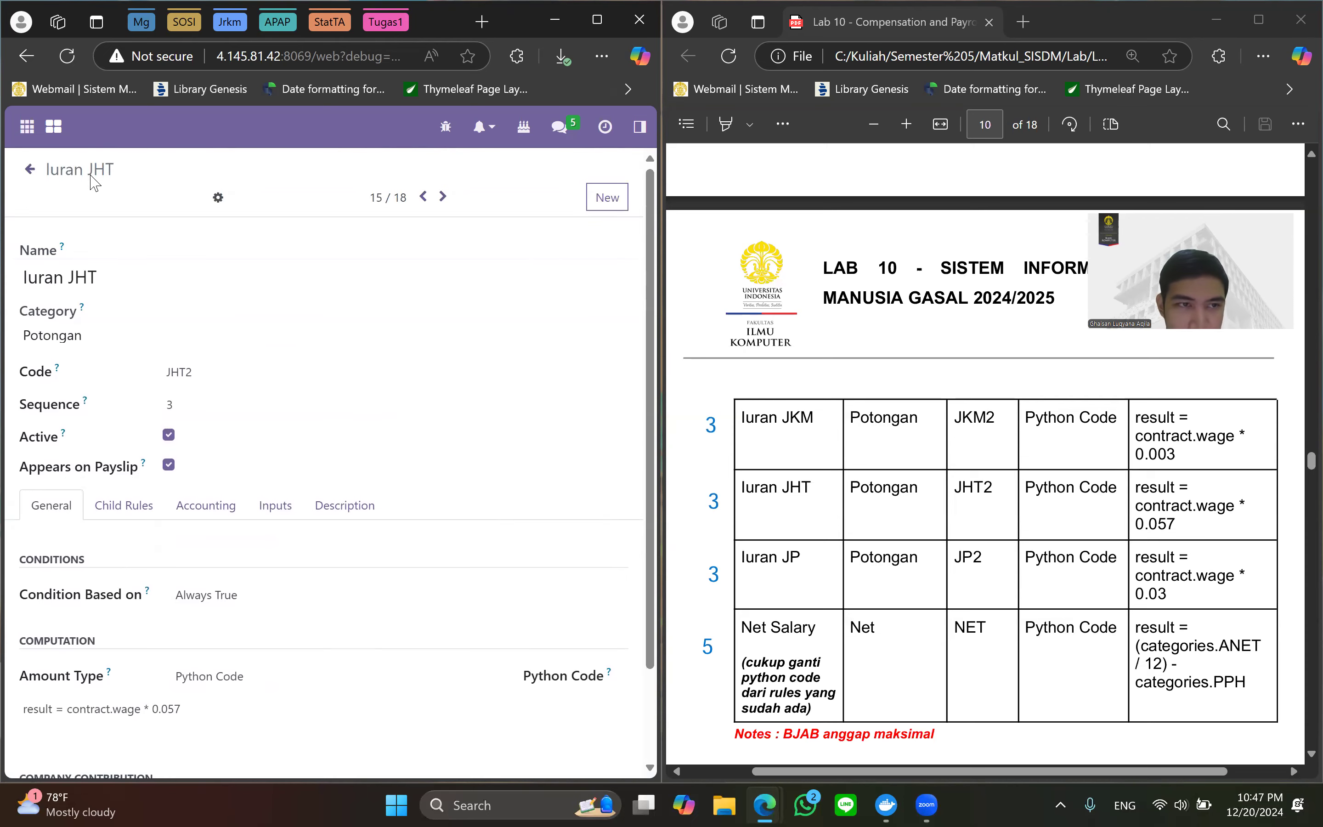
click(30, 169)
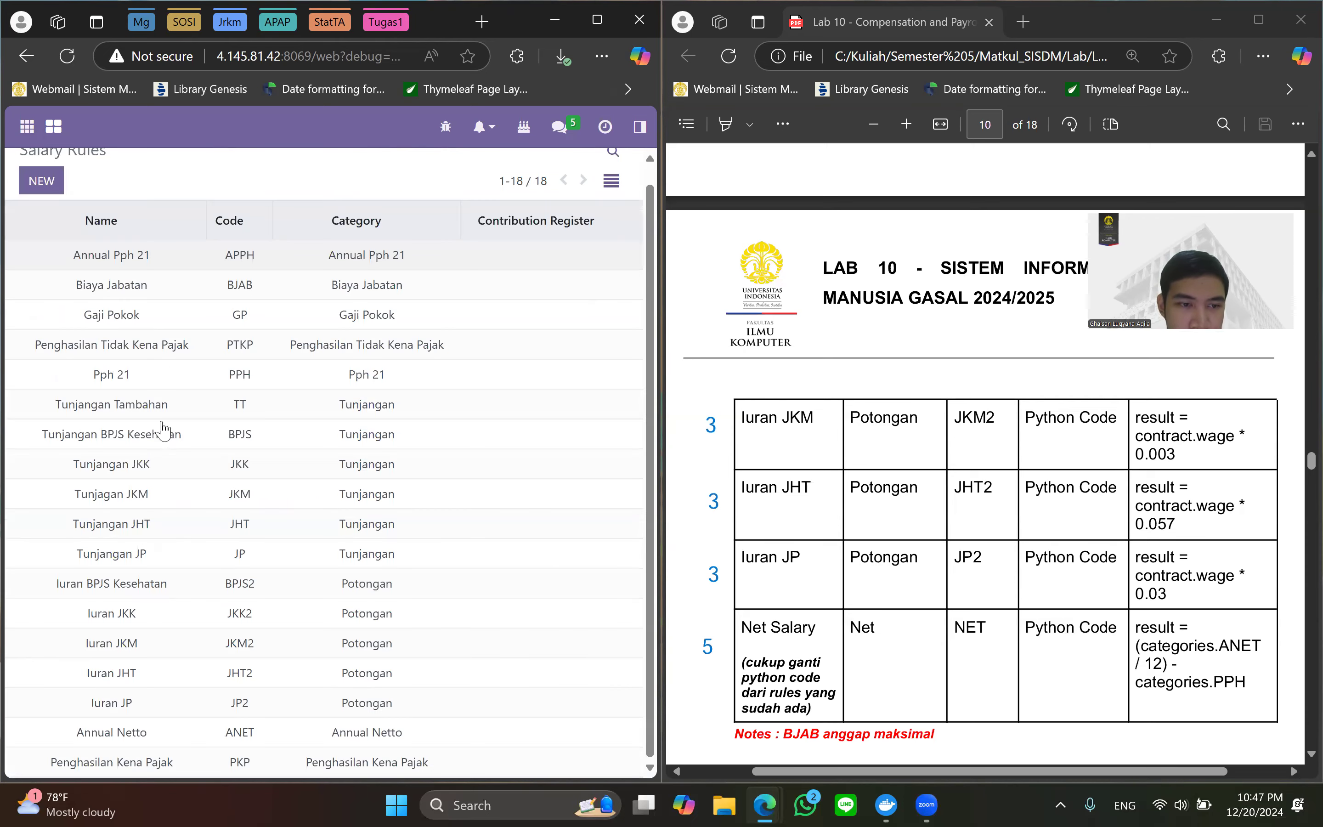
Compare the Iuran JP rule's category, code, sequence and Python code with its PDF table row, and return to the rules list.
click(167, 704)
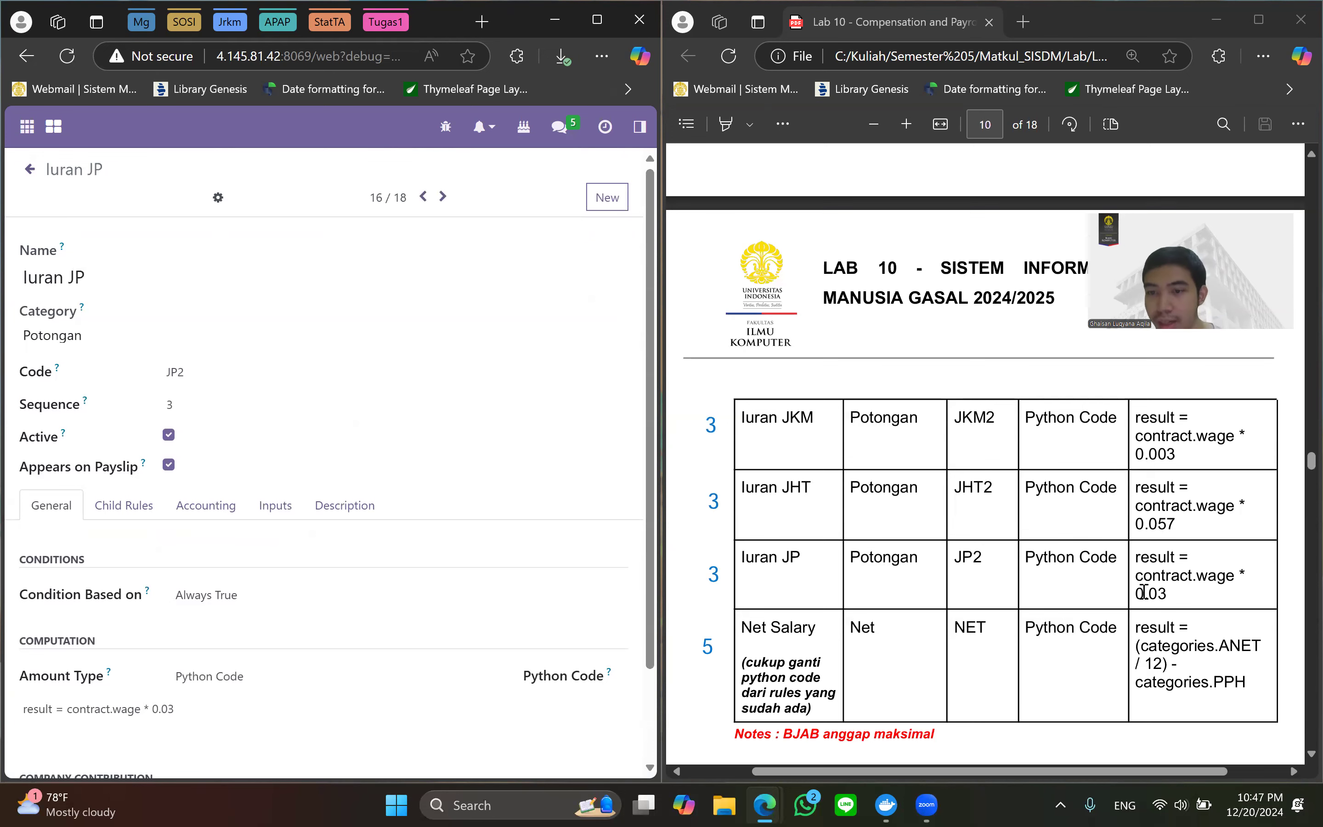
scroll(1144, 592, down, 2)
scroll(304, 442, down, 2)
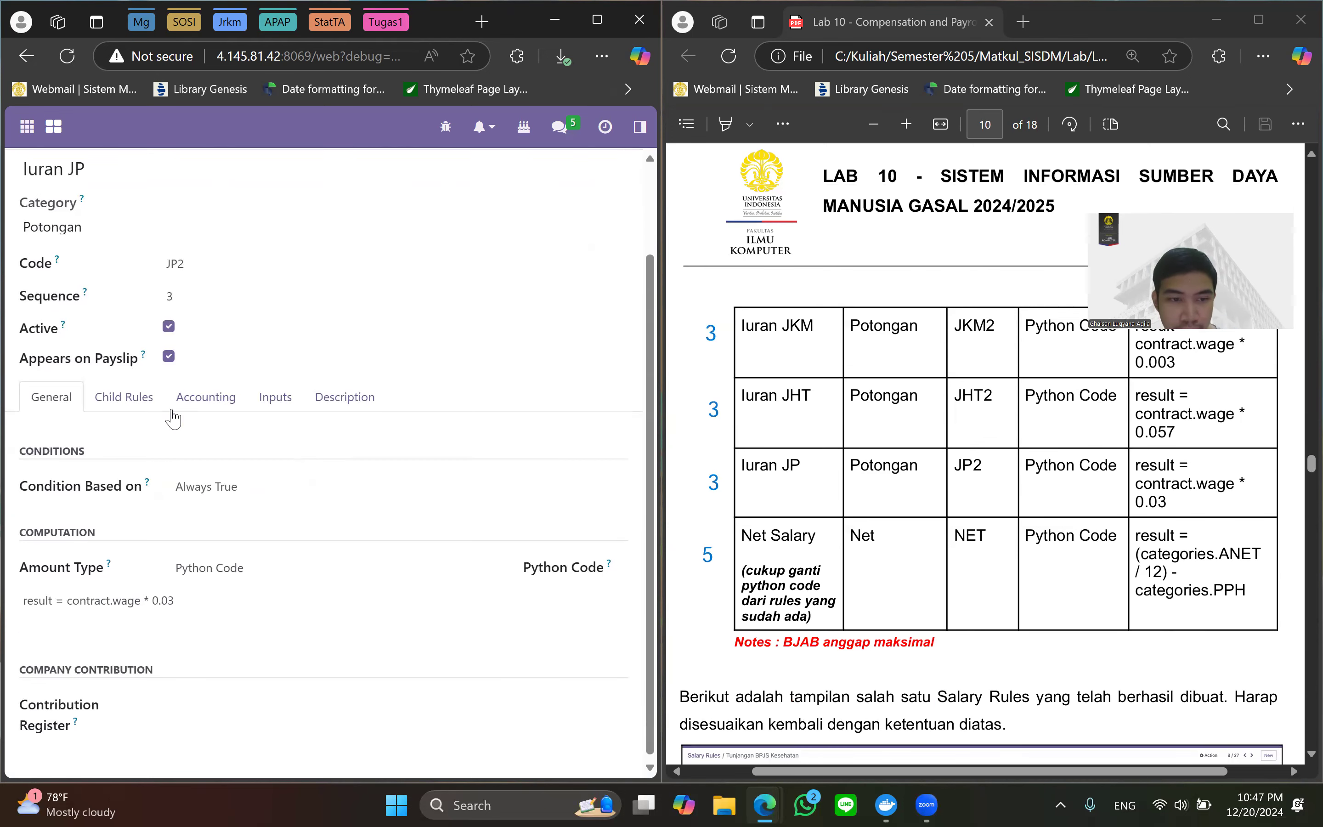
scroll(170, 414, up, 2)
click(26, 171)
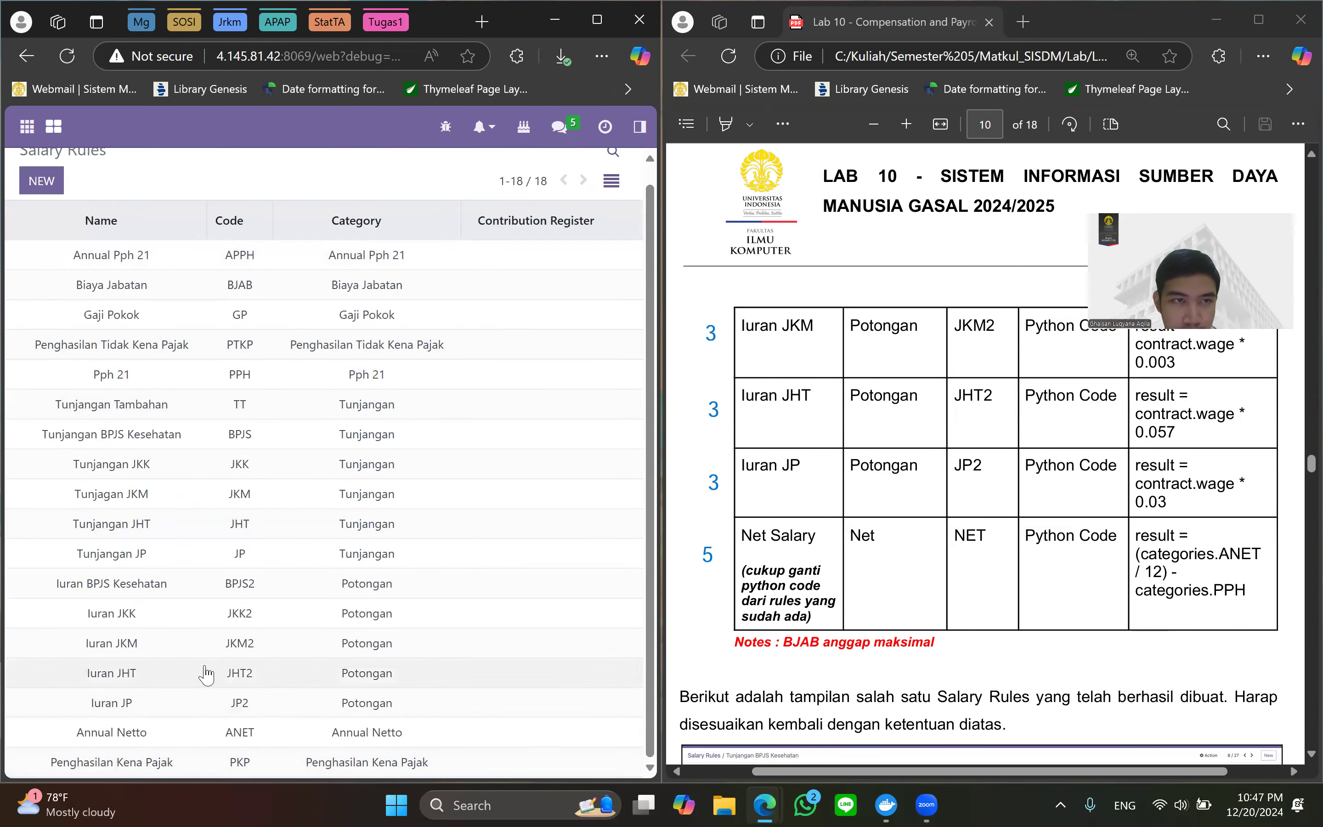
Read the Net Salary instructions and example settings on PDF page 11, and review the salary rules list for that rule.
scroll(286, 711, up, 1)
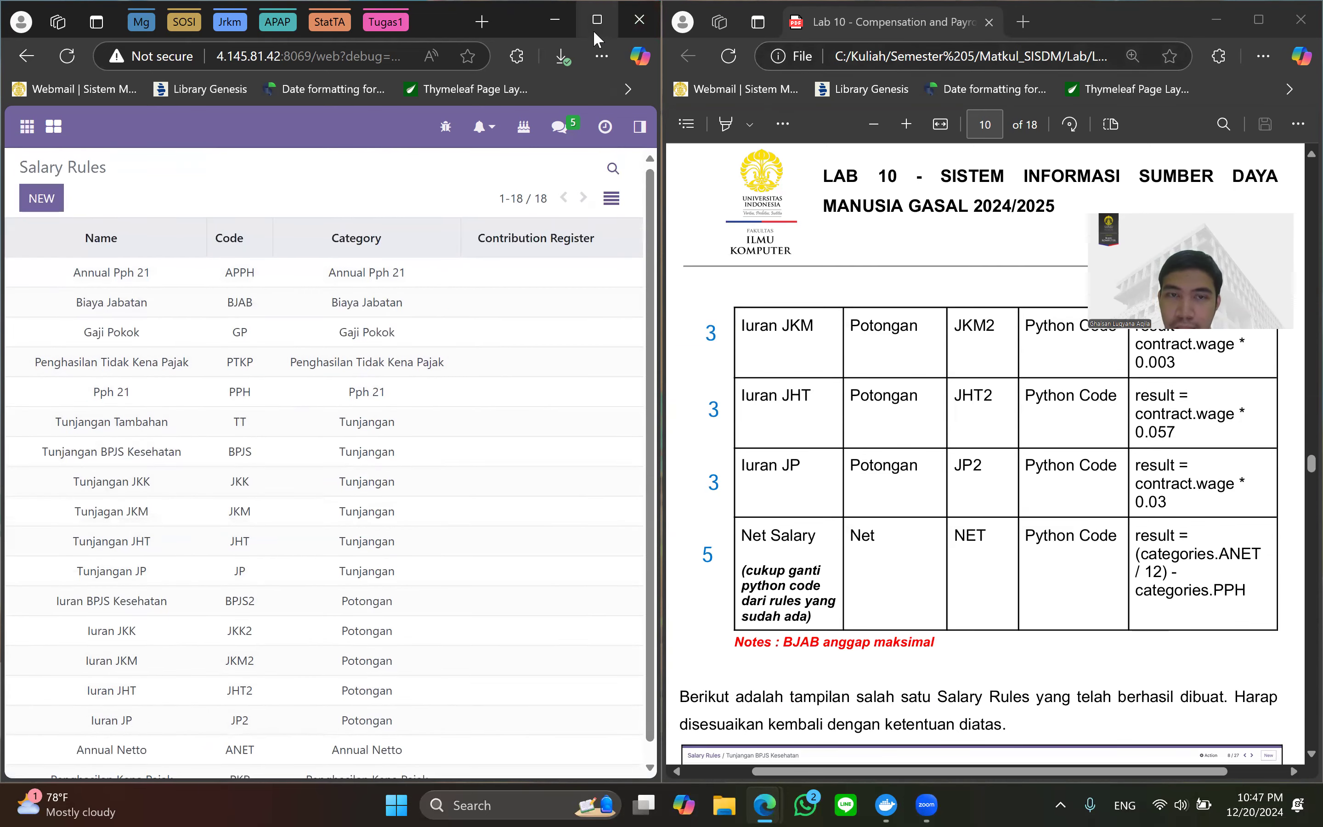
mouse_move(594, 33)
scroll(902, 336, down, 10)
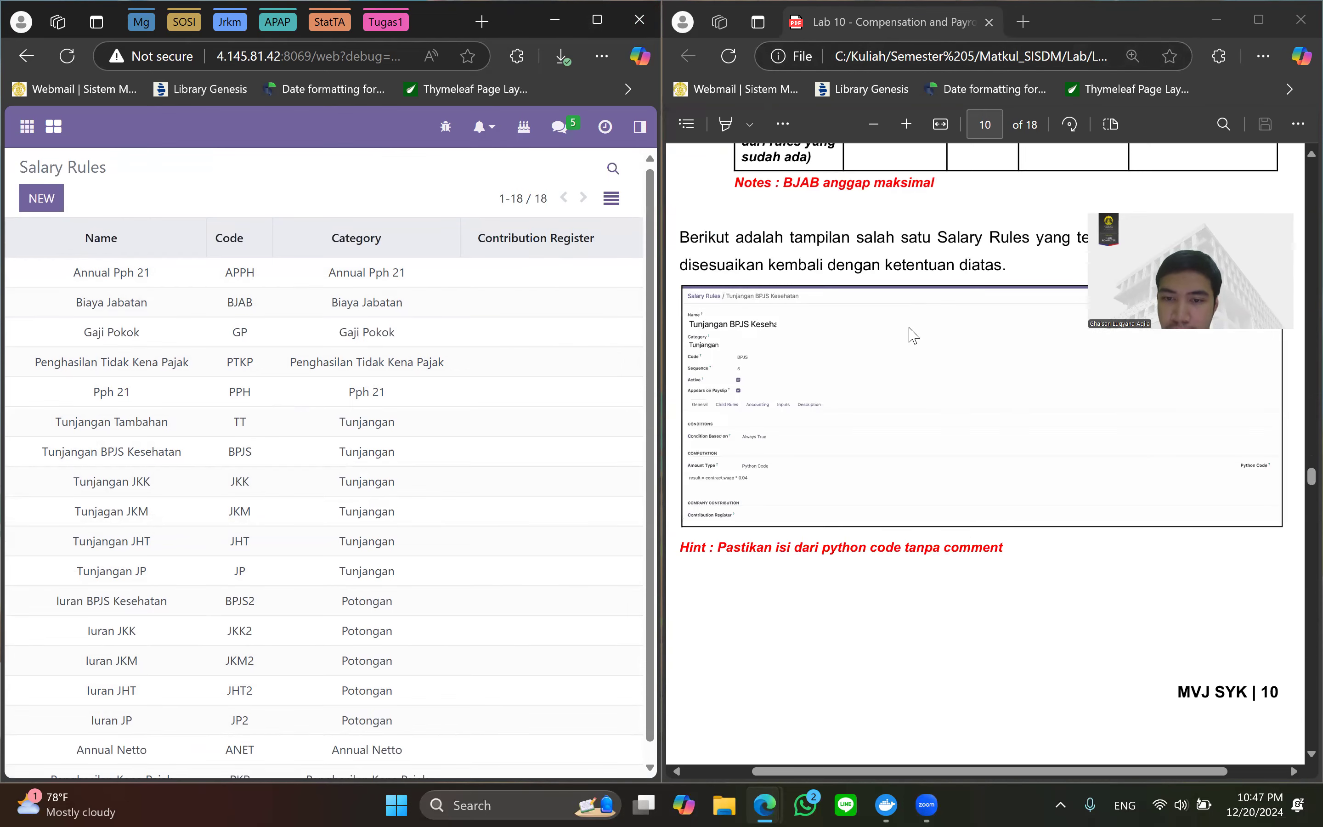
scroll(892, 348, down, 8)
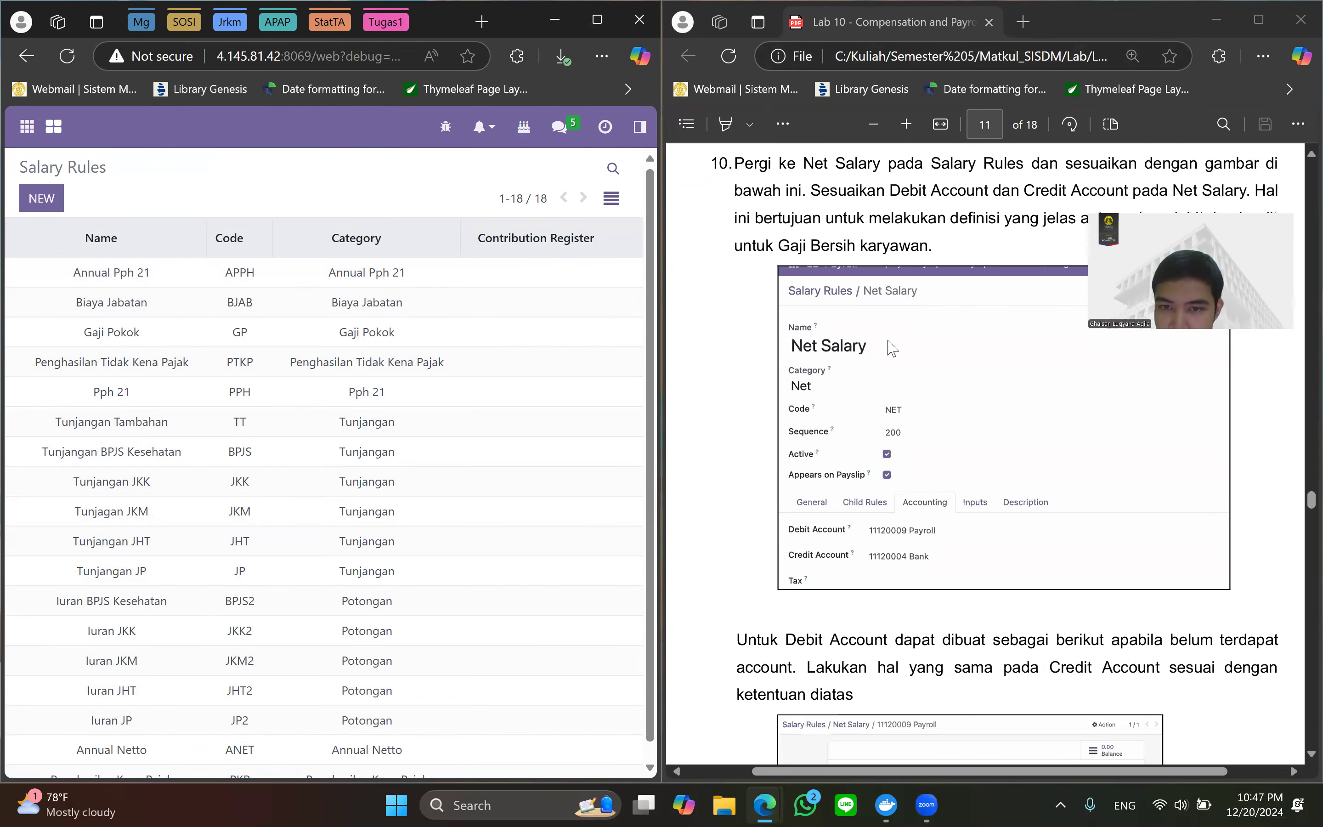
scroll(502, 431, down, 1)
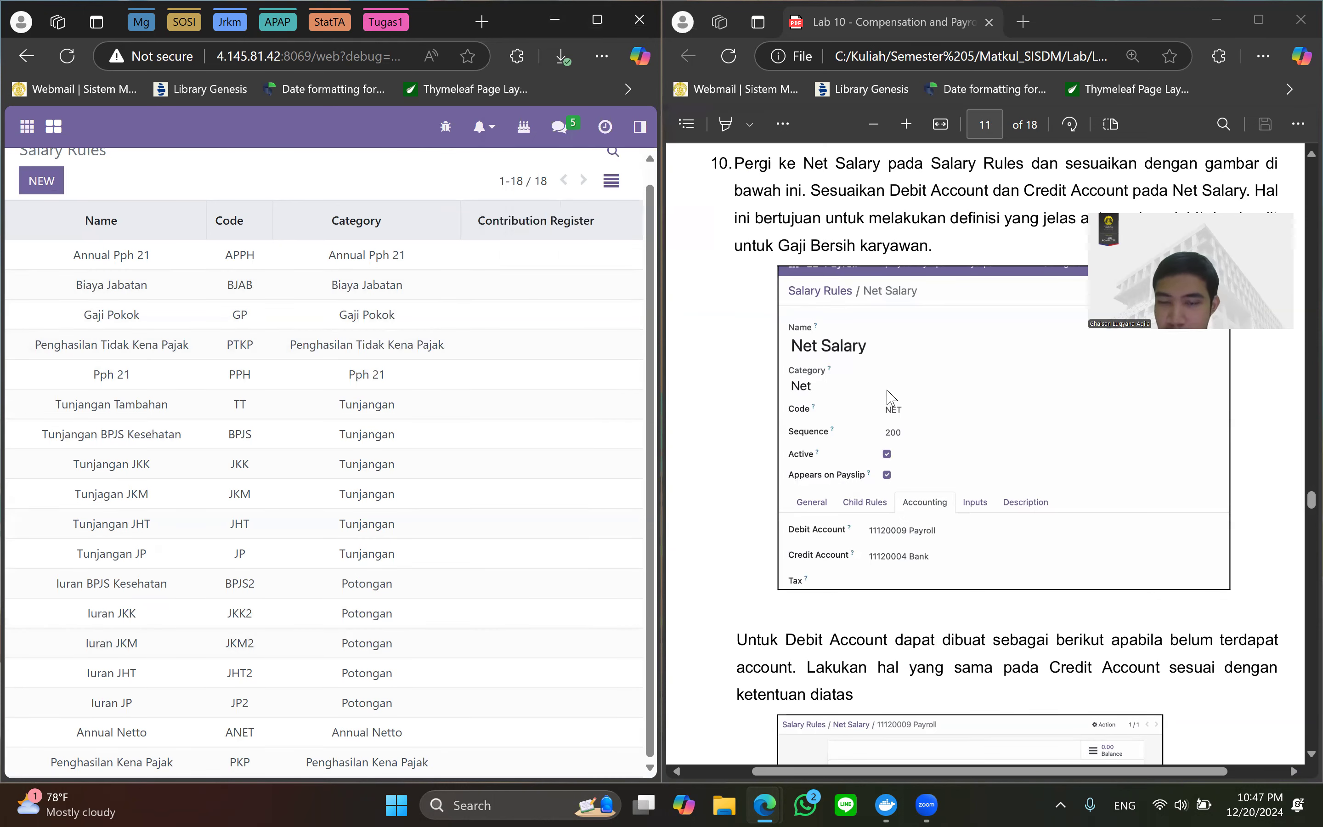
Switch to the localhost:8070 Odoo instance and inspect the Net entry's name and code in its salary rule categories.
click(592, 24)
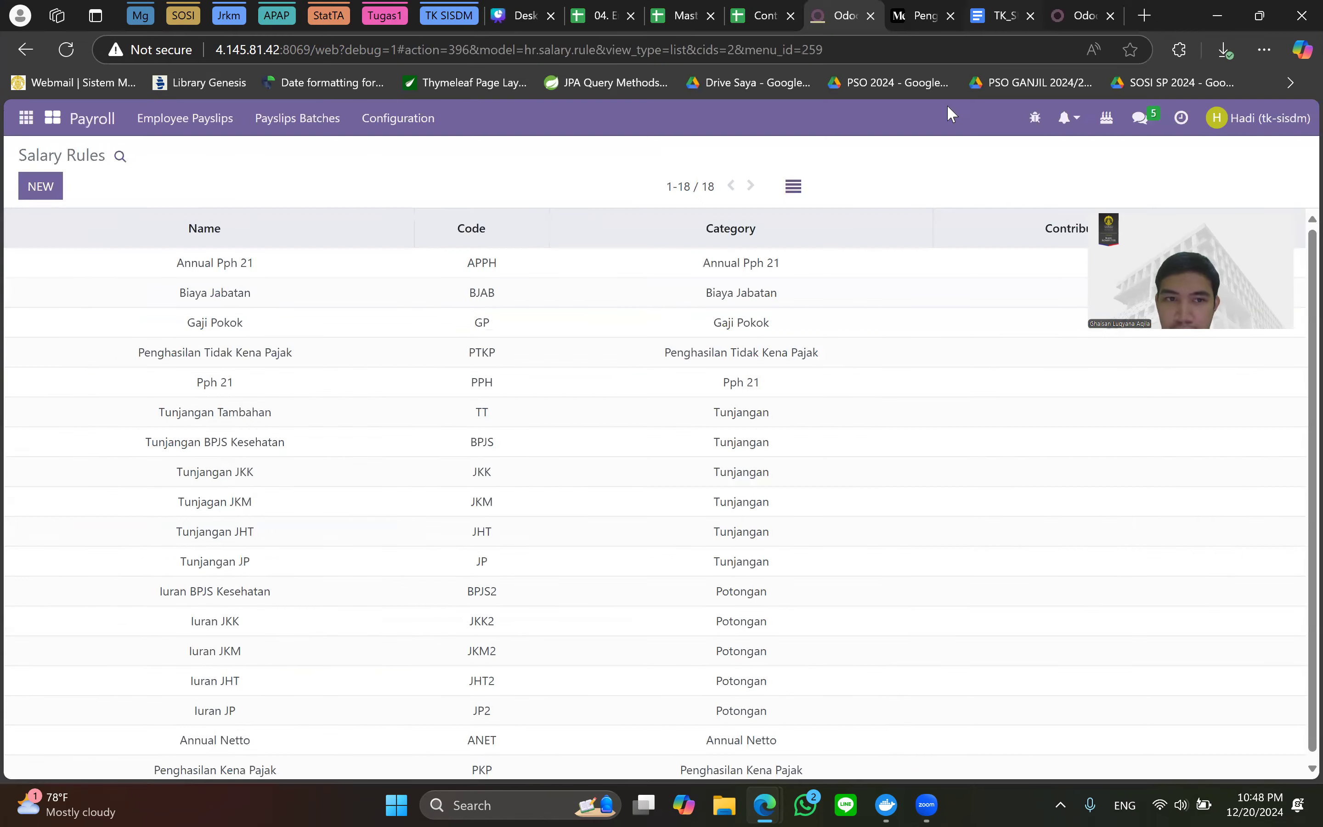
click(1080, 17)
click(80, 158)
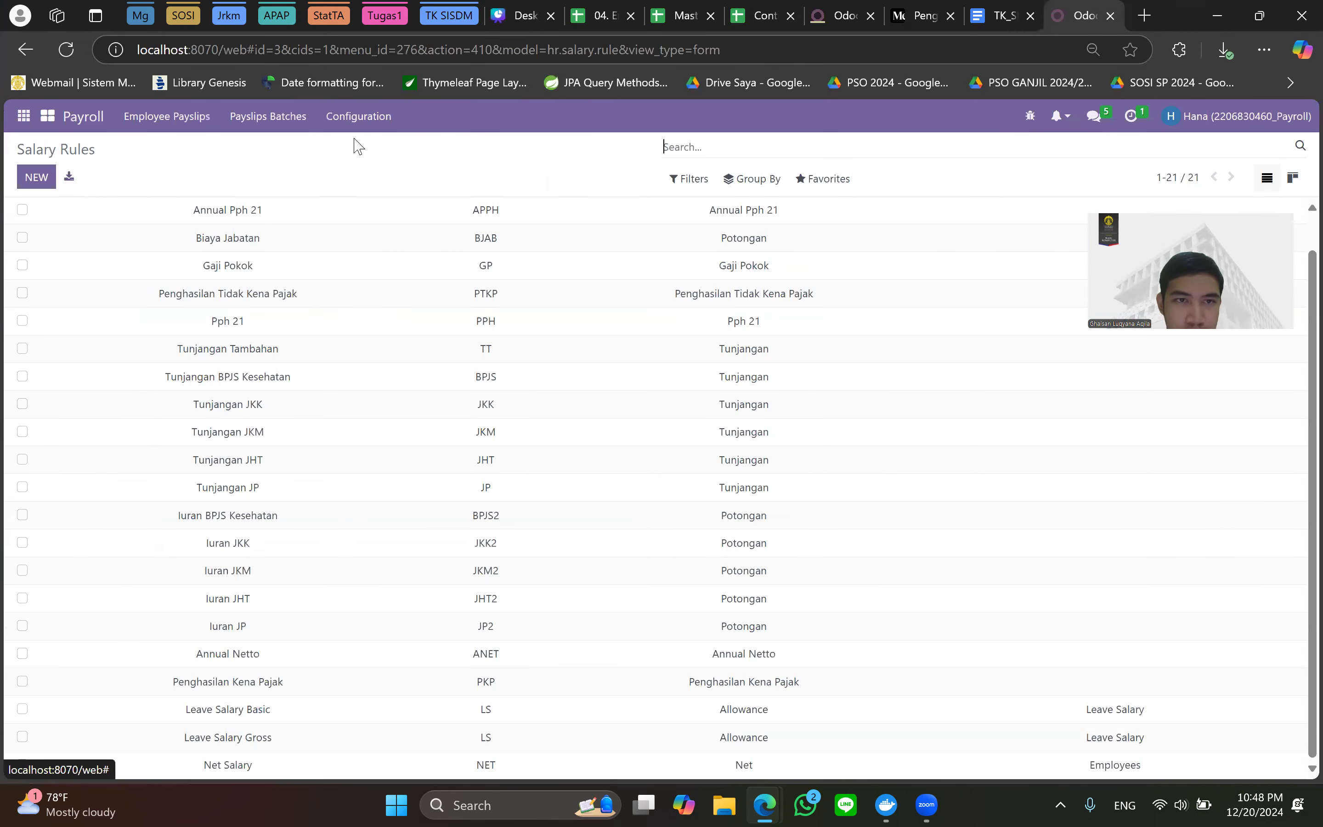
click(377, 124)
click(434, 190)
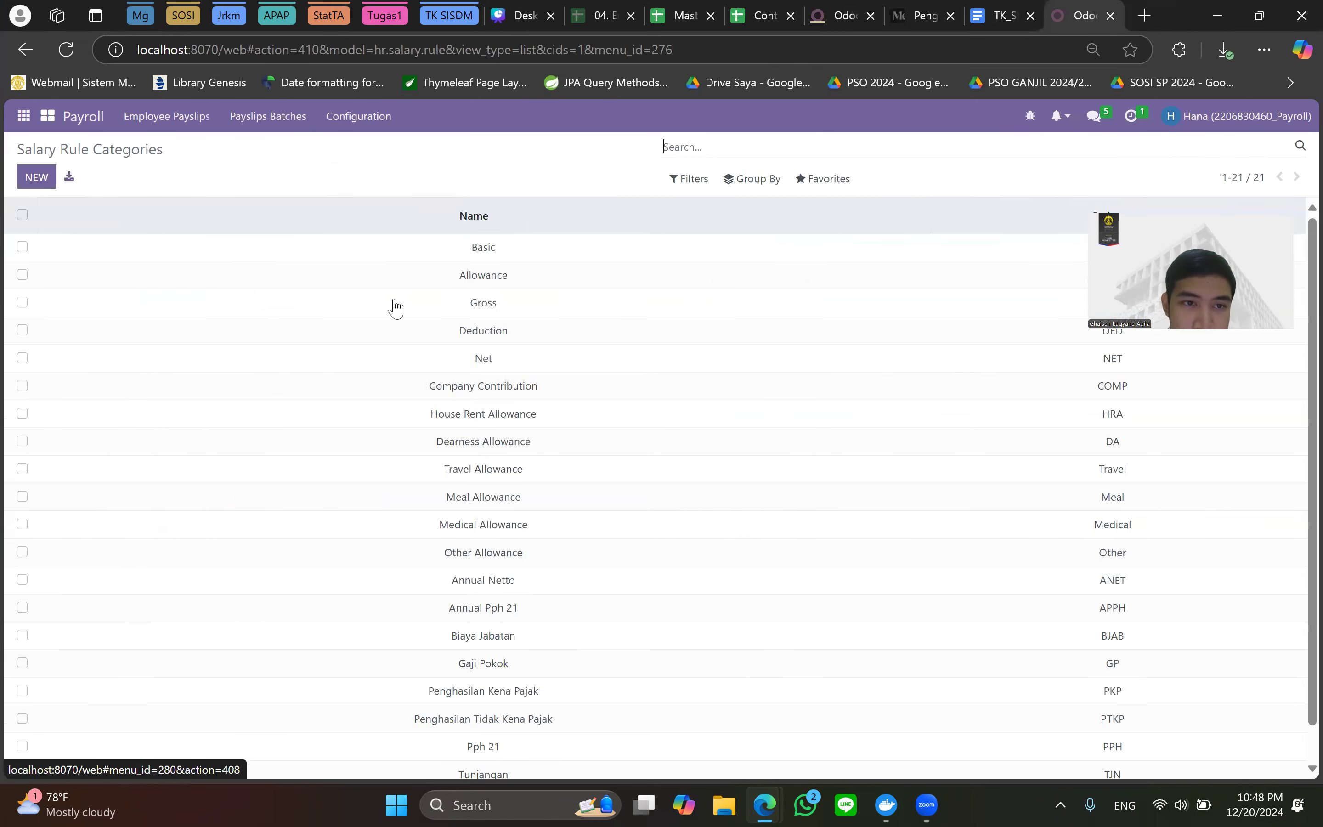
scroll(534, 342, down, 1)
click(538, 336)
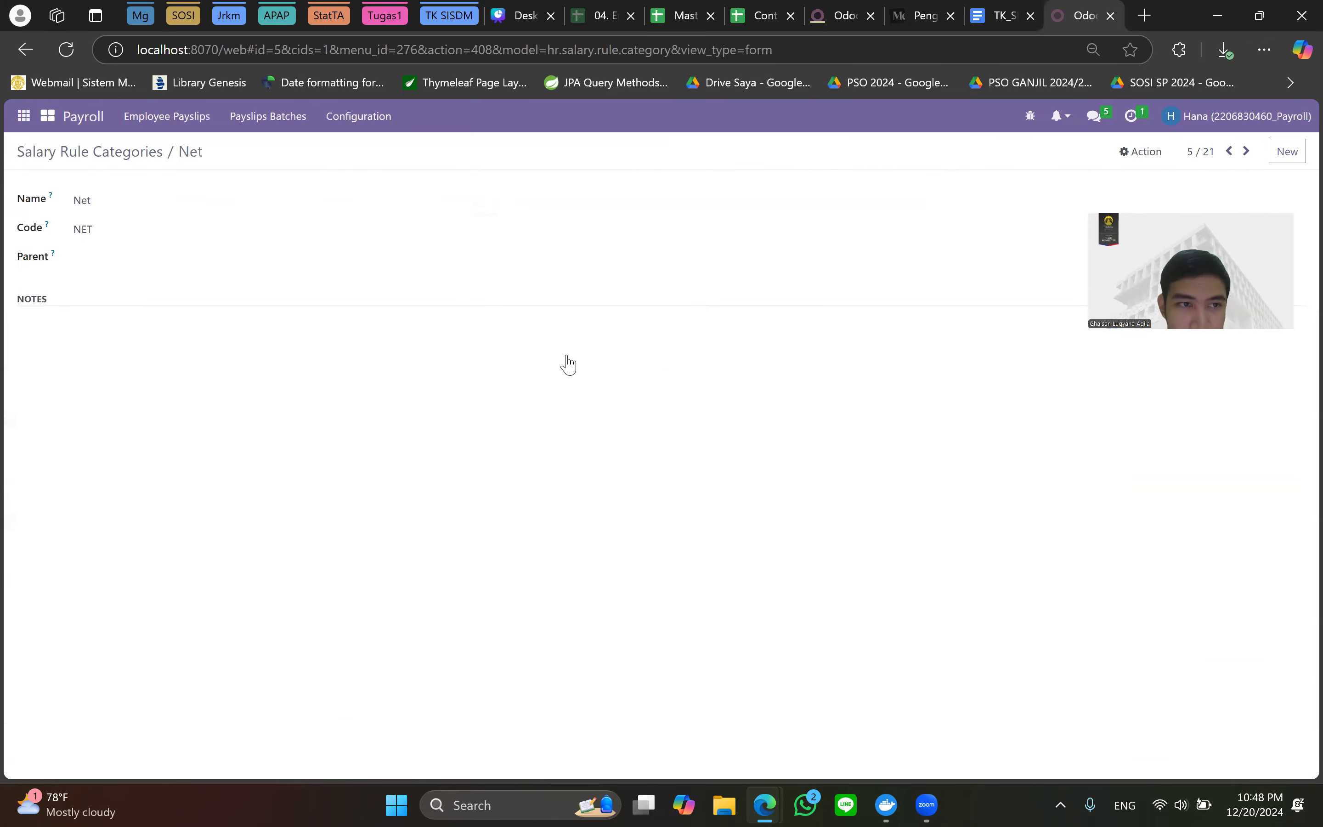
In the tk-sisdm Odoo database, create and save a salary rule category named Net with code NET, and return to the categories list.
click(853, 13)
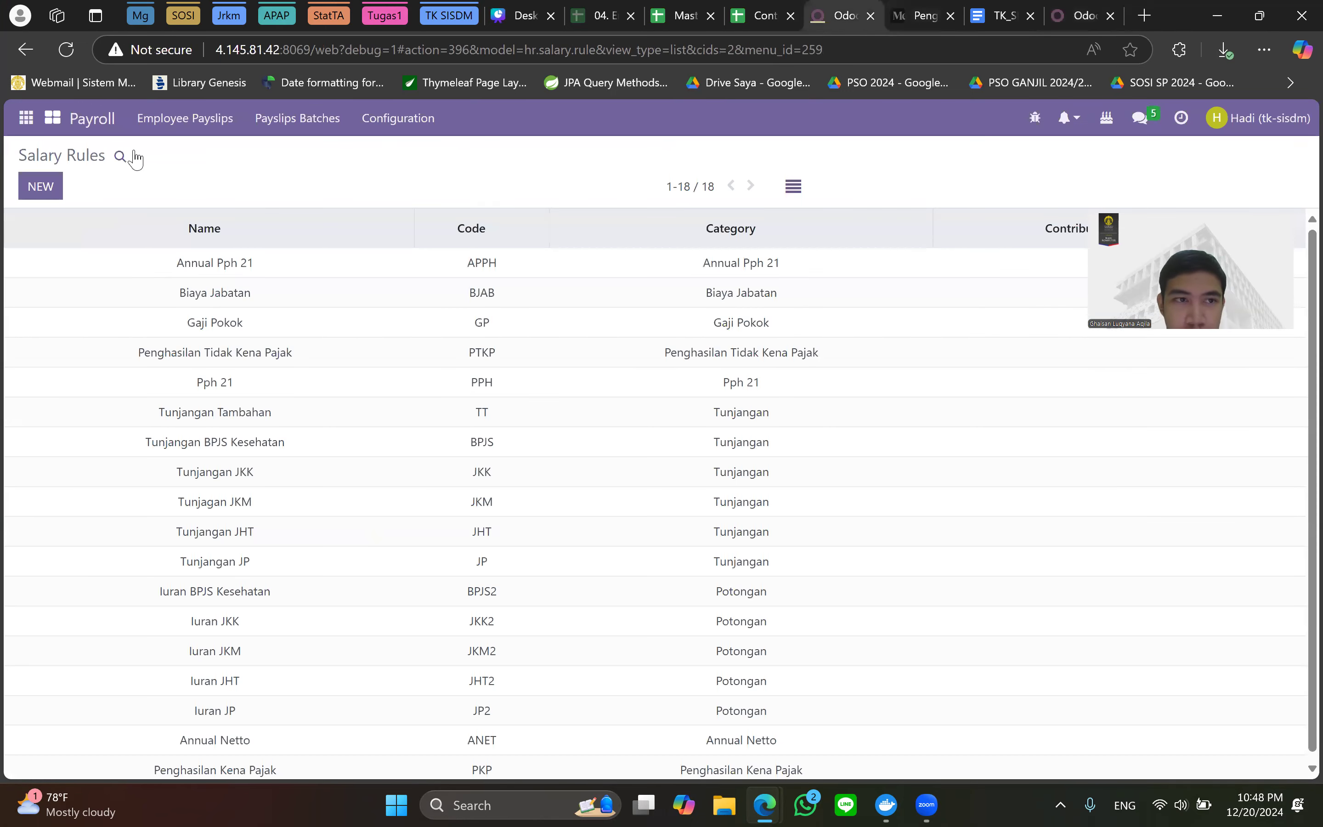
click(419, 123)
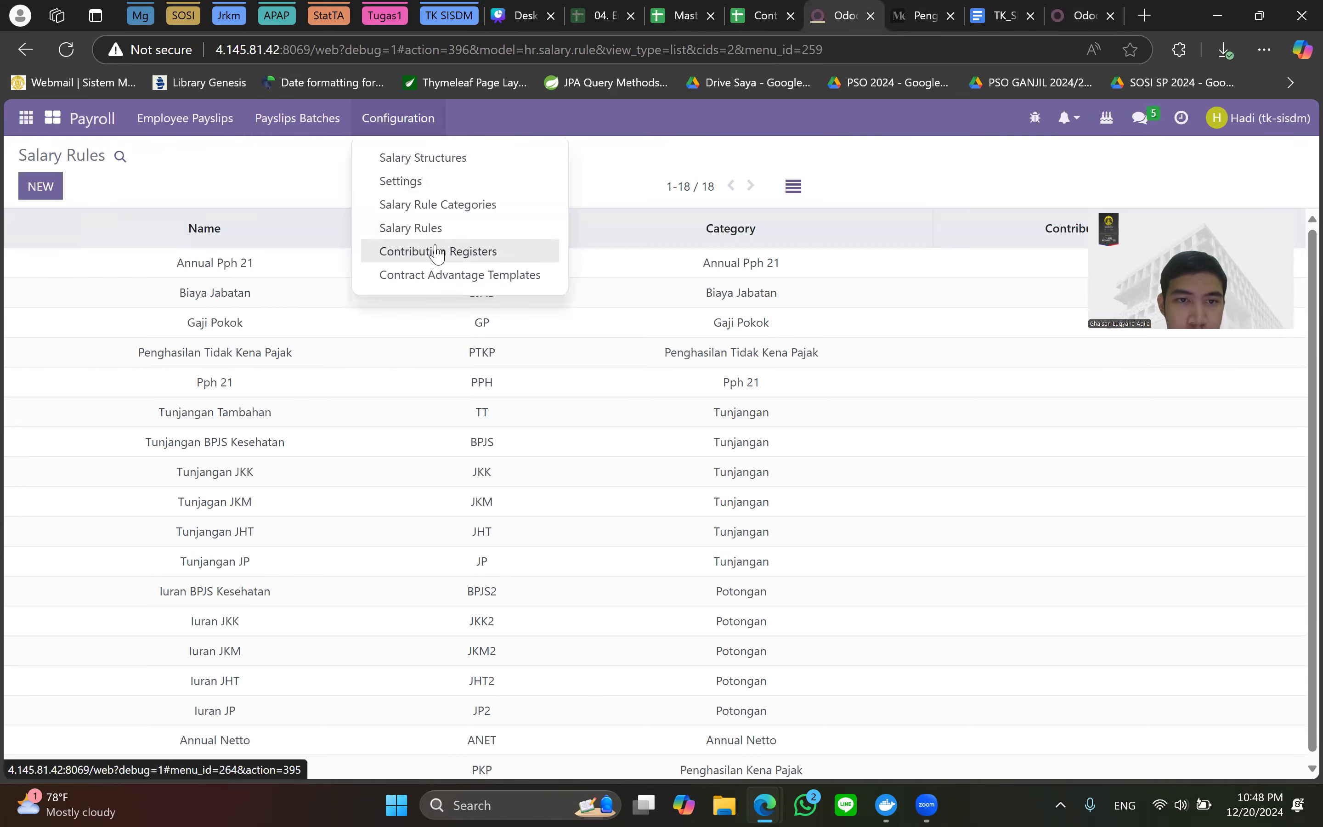
click(438, 207)
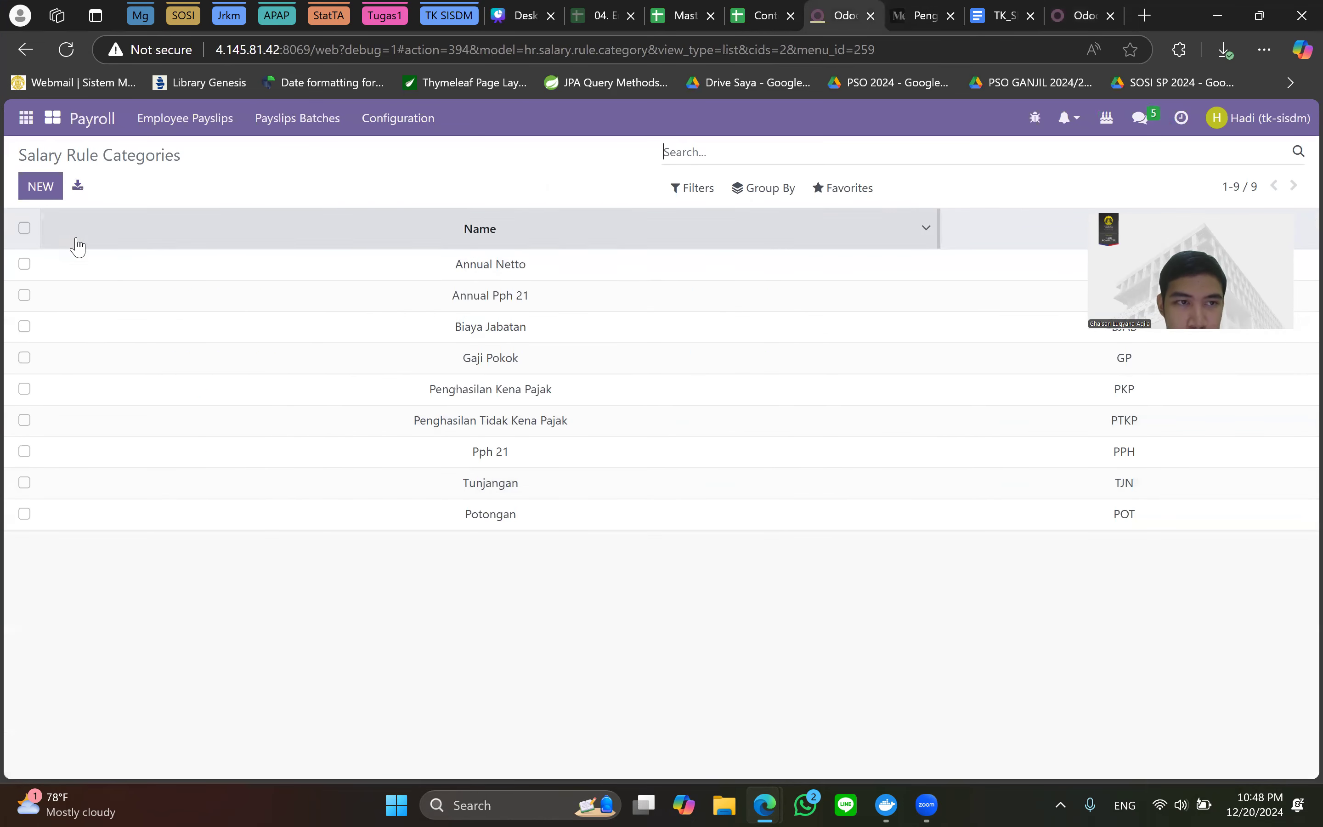
click(40, 186)
click(1079, 10)
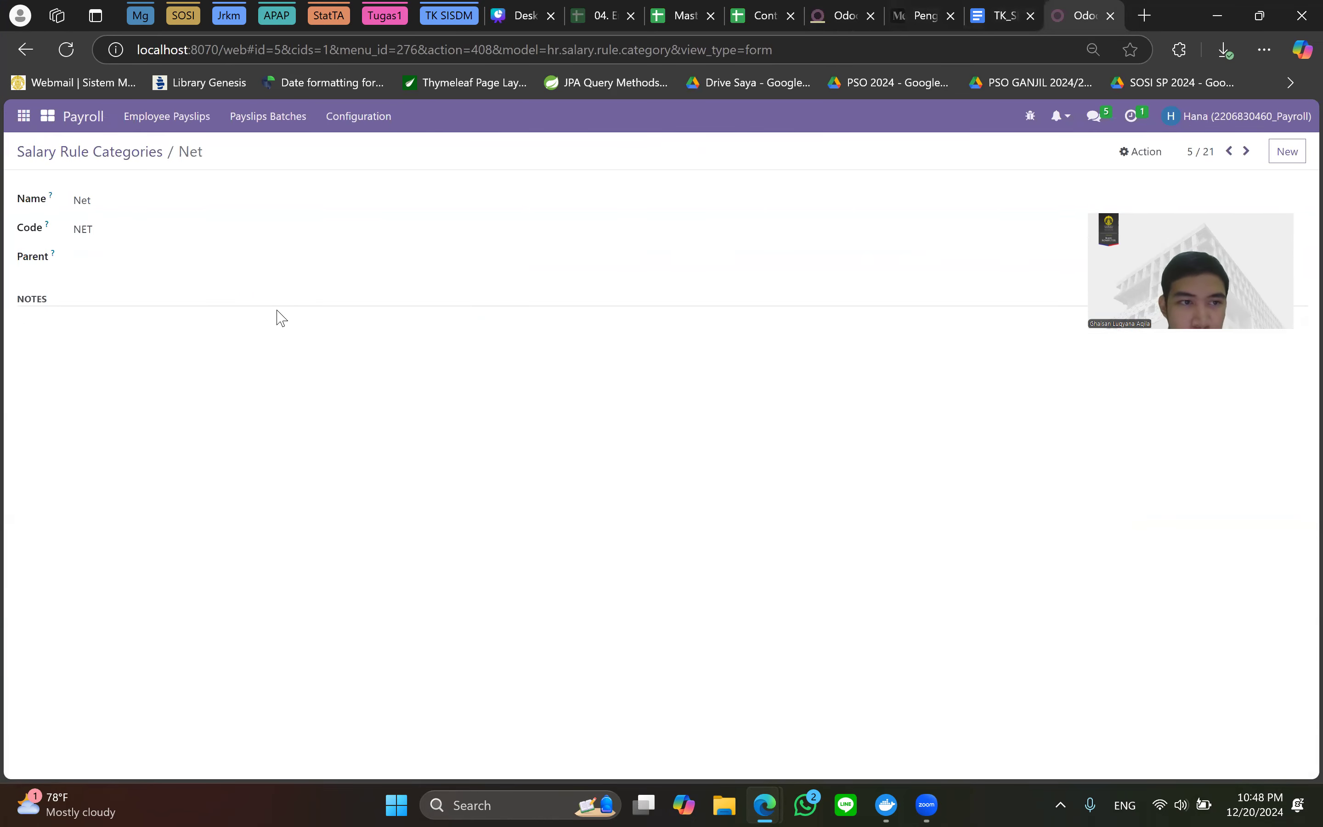
click(835, 10)
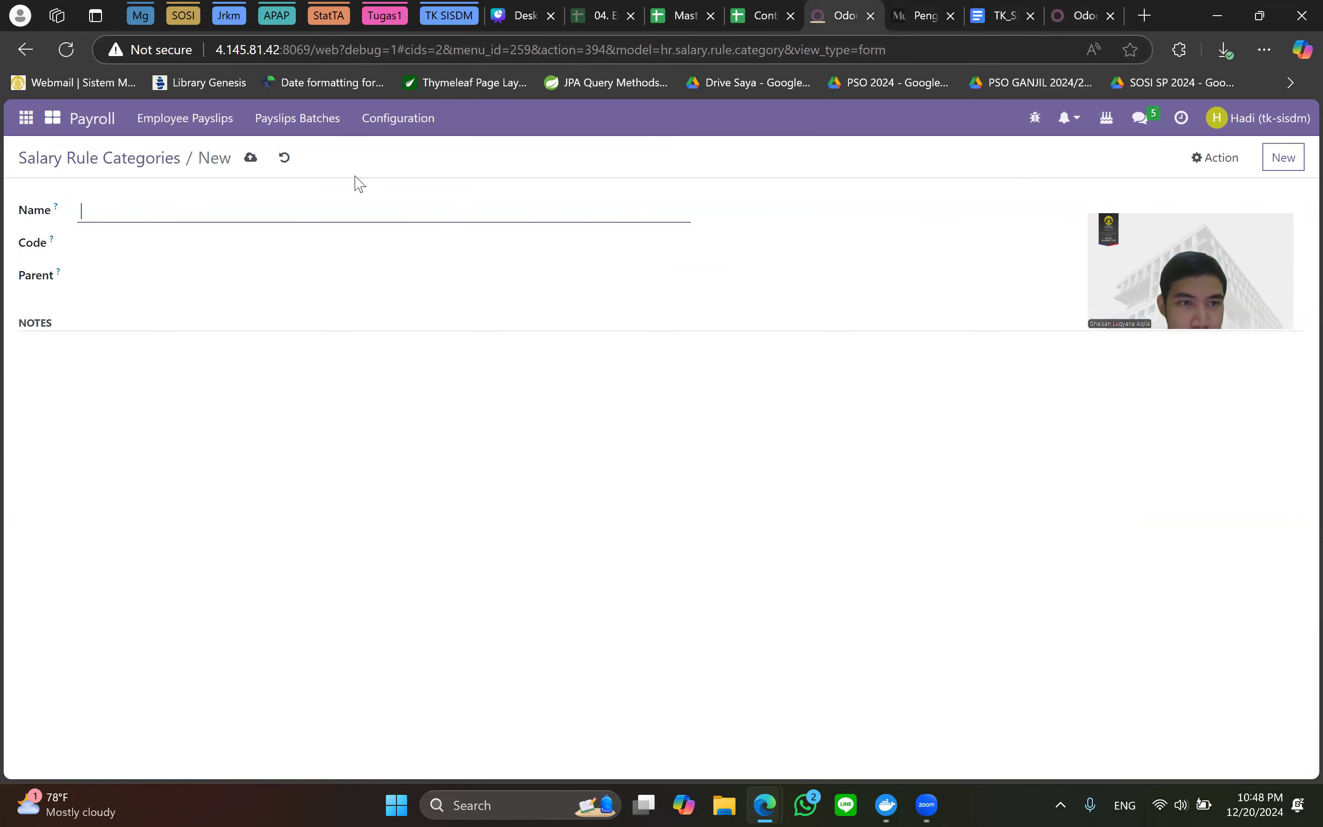
key(Caps_Lock)
text(Net)
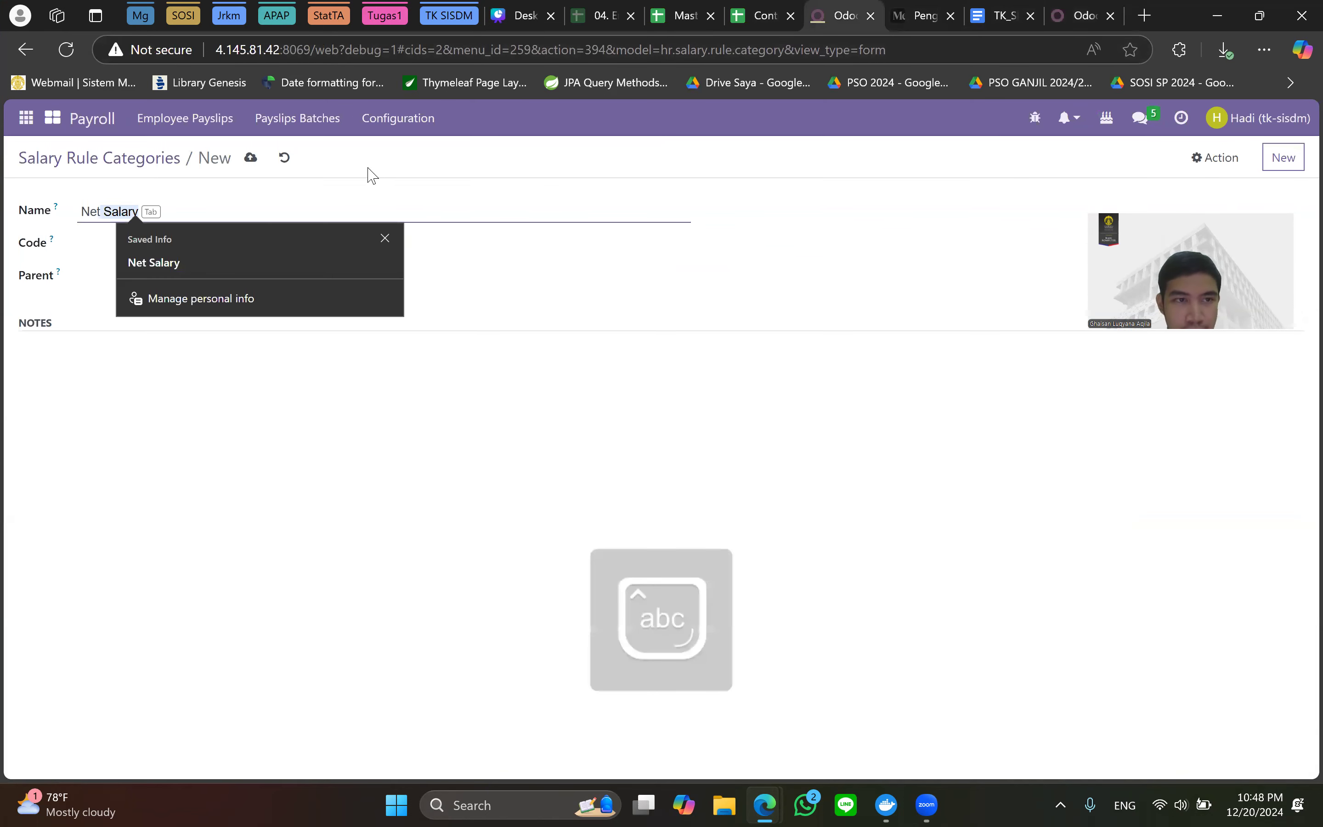
click(89, 240)
key(Caps_Lock)
text(NET)
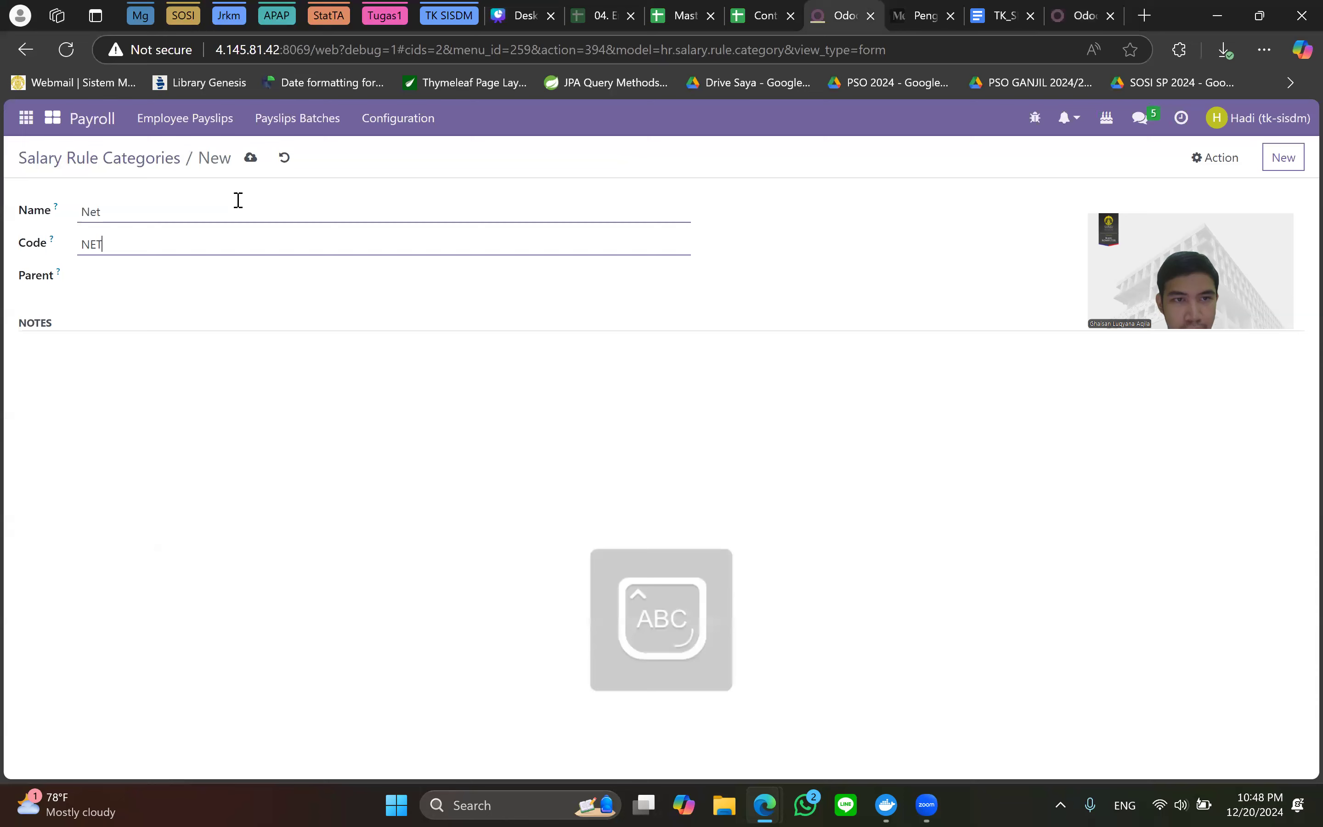
click(250, 158)
key(Caps_Lock)
click(115, 159)
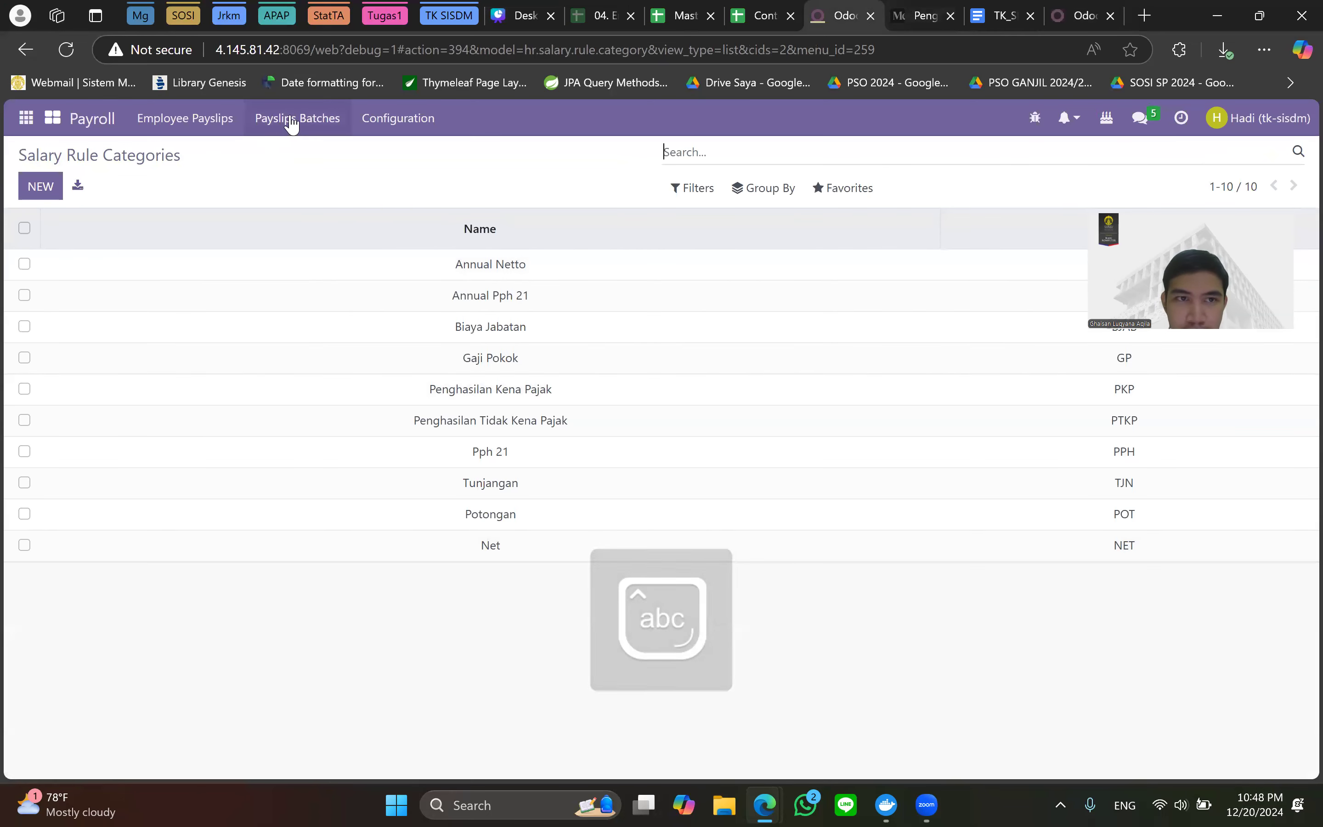
Start a new salary rule in the tk-sisdm Payroll configuration.
click(397, 118)
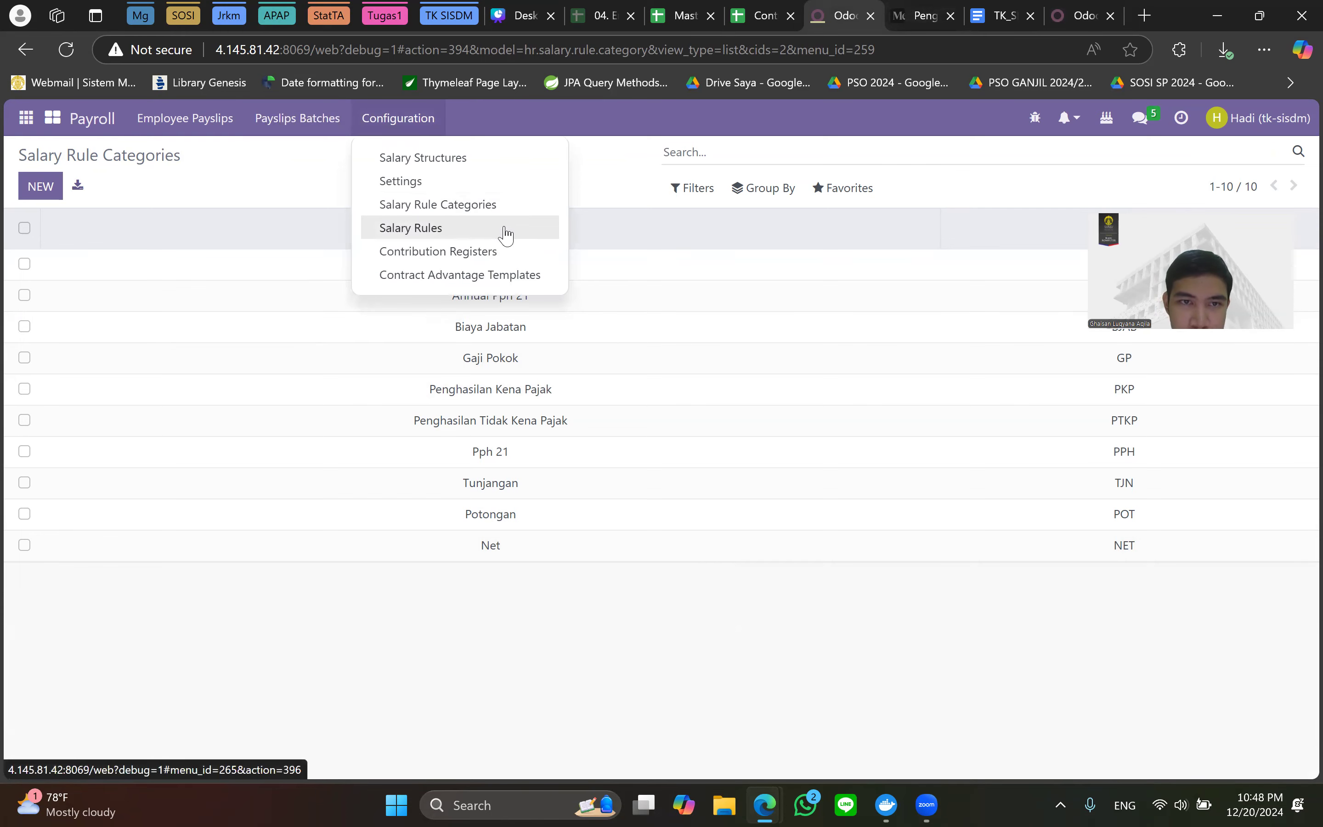
click(502, 227)
scroll(330, 656, down, 1)
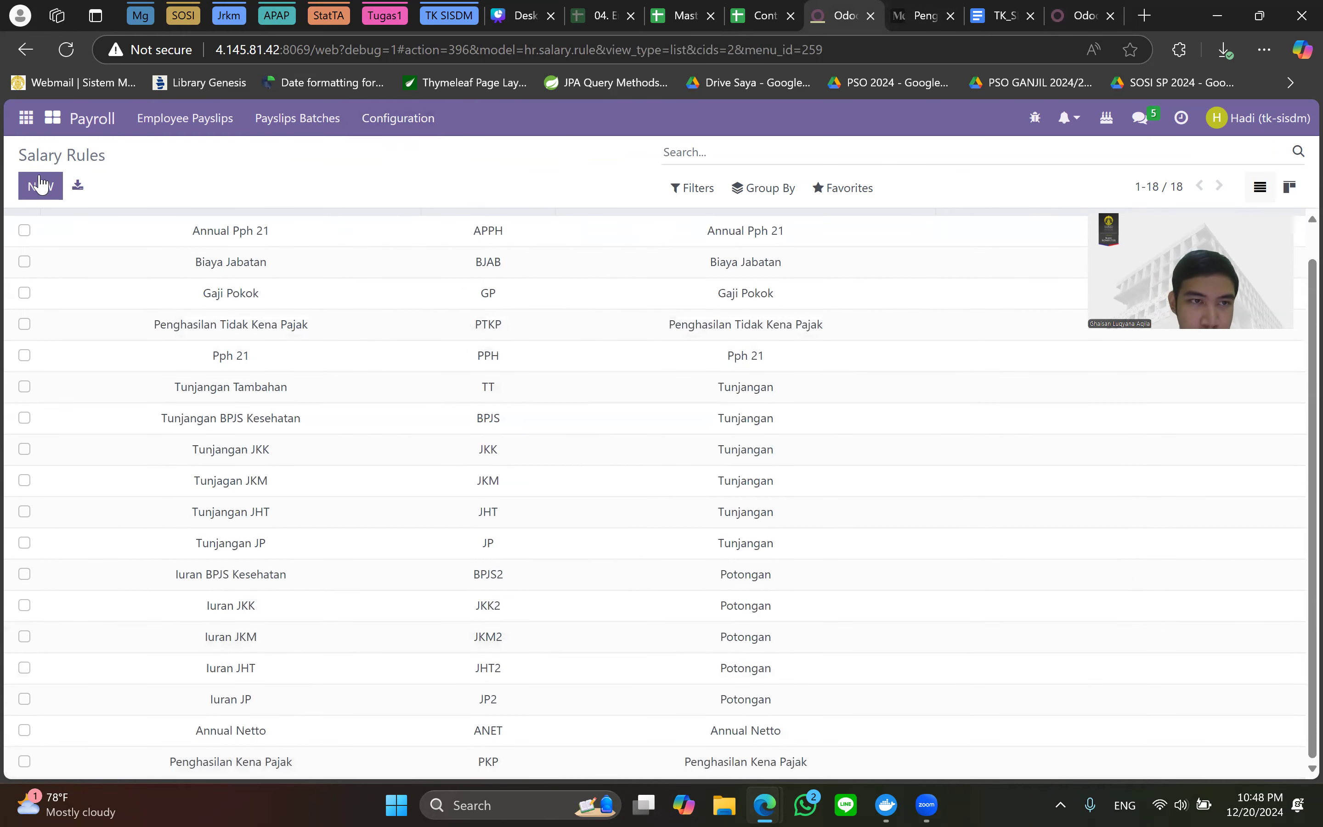
click(40, 189)
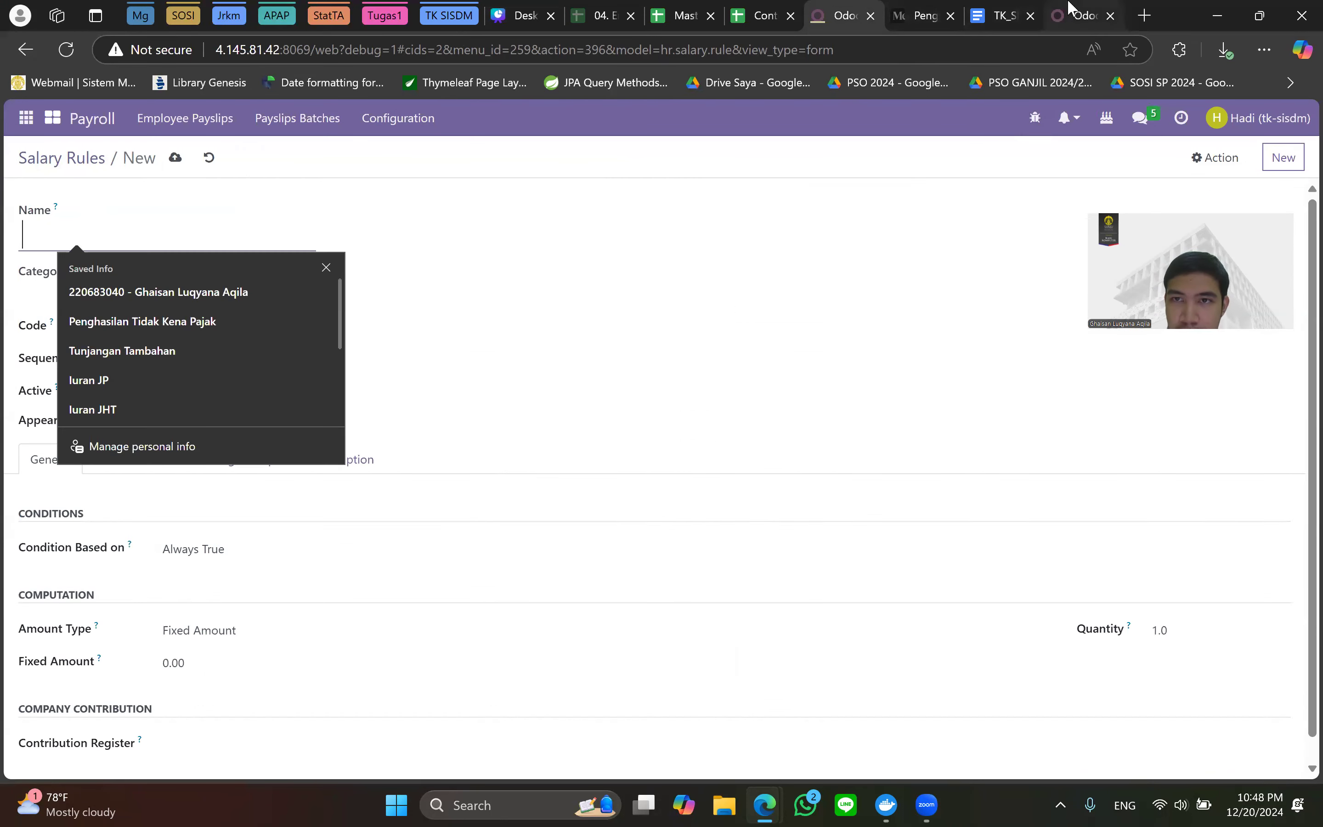
Inspect the existing Net Salary rule's category, code, sequence and Python code in the localhost:8070 Odoo instance.
click(1060, 12)
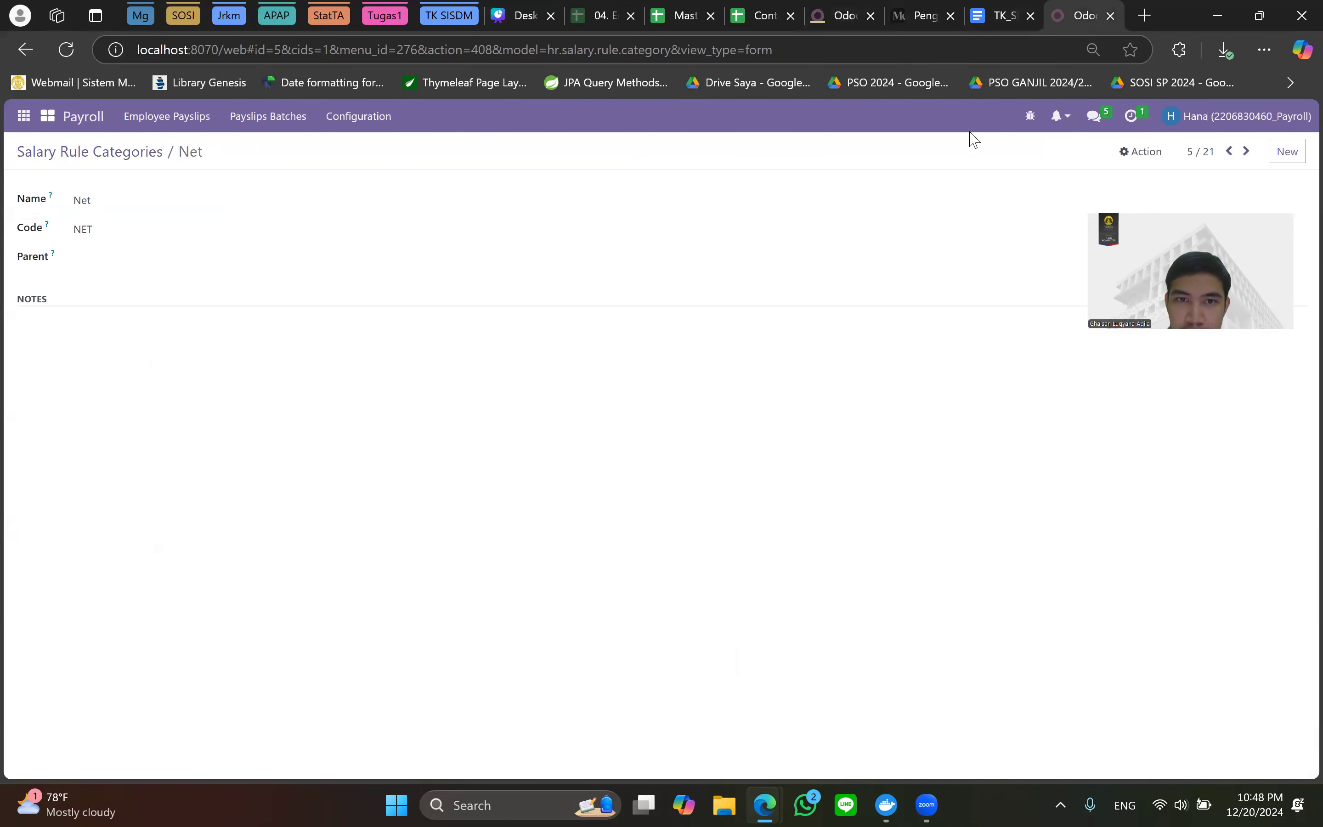
click(343, 115)
click(422, 195)
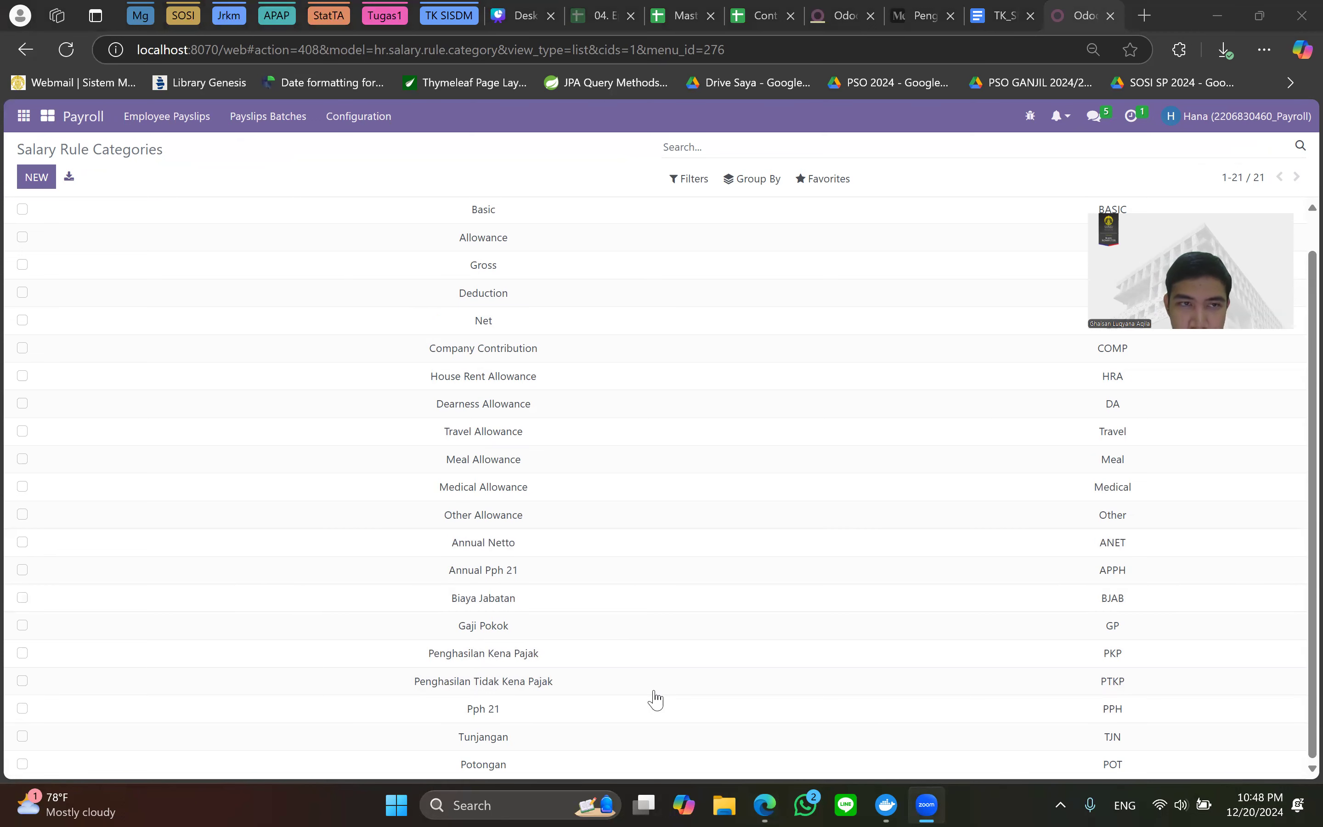
click(358, 116)
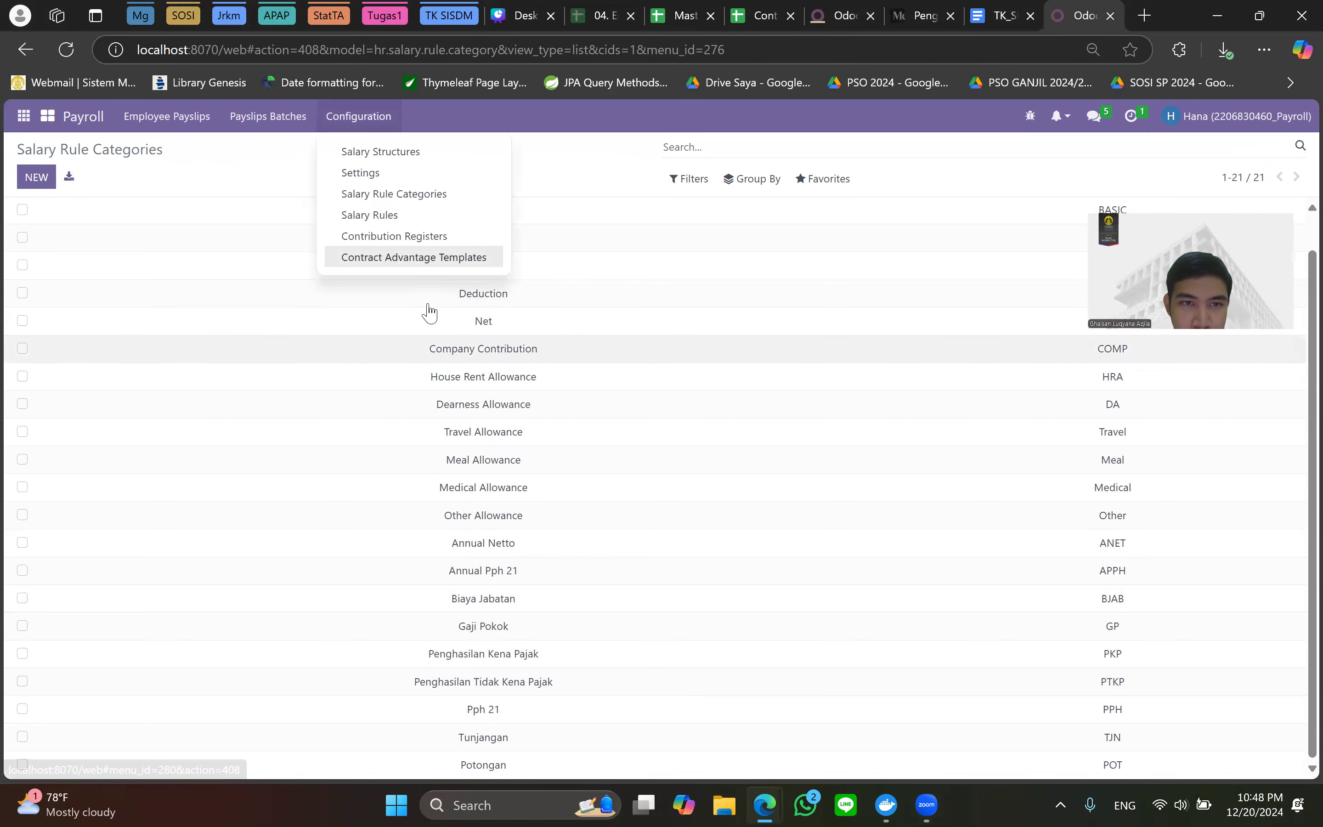
click(455, 217)
scroll(386, 730, down, 1)
click(260, 761)
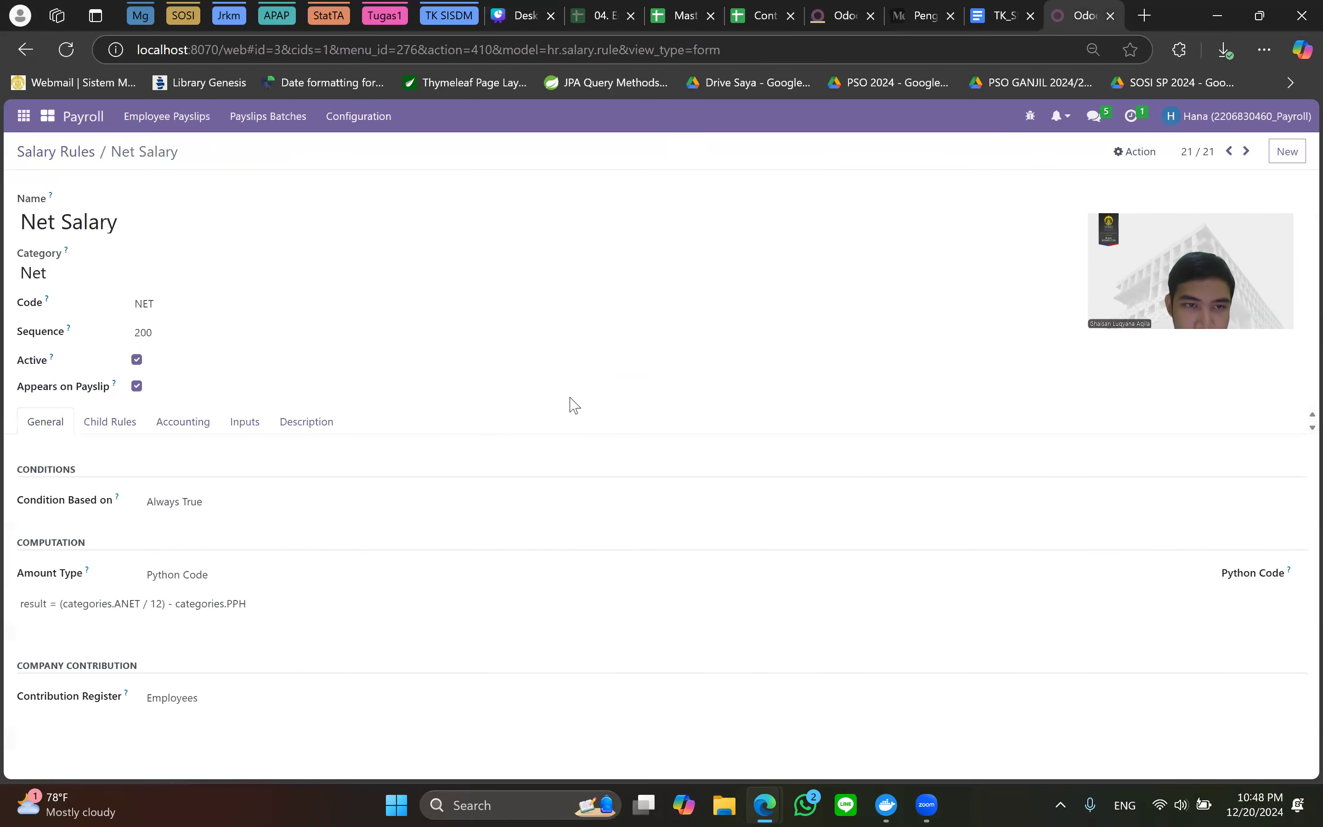
Name the new tk-sisdm salary rule Net Salary, assign it the Net category, and set its code to NET.
click(839, 10)
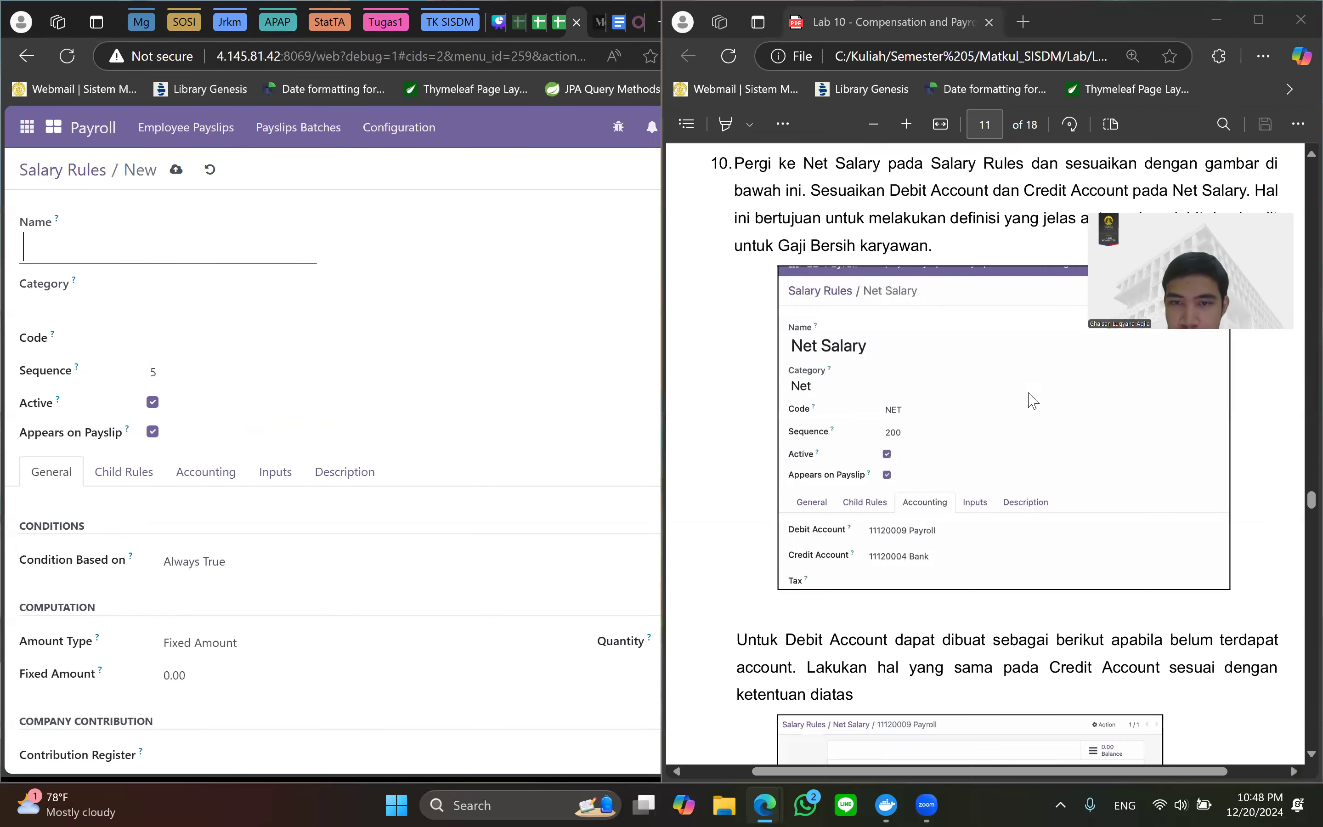
scroll(1032, 401, up, 5)
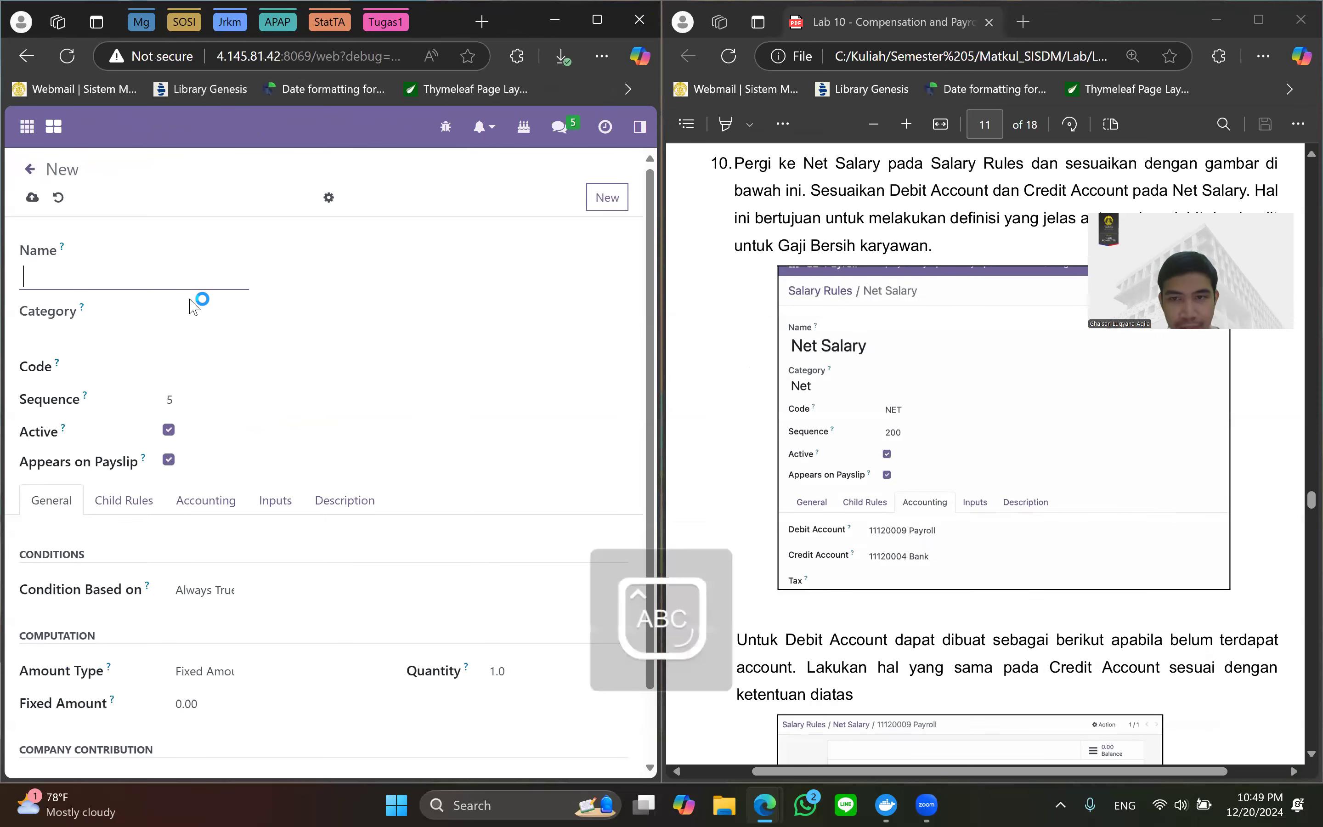
text(Net Salary)
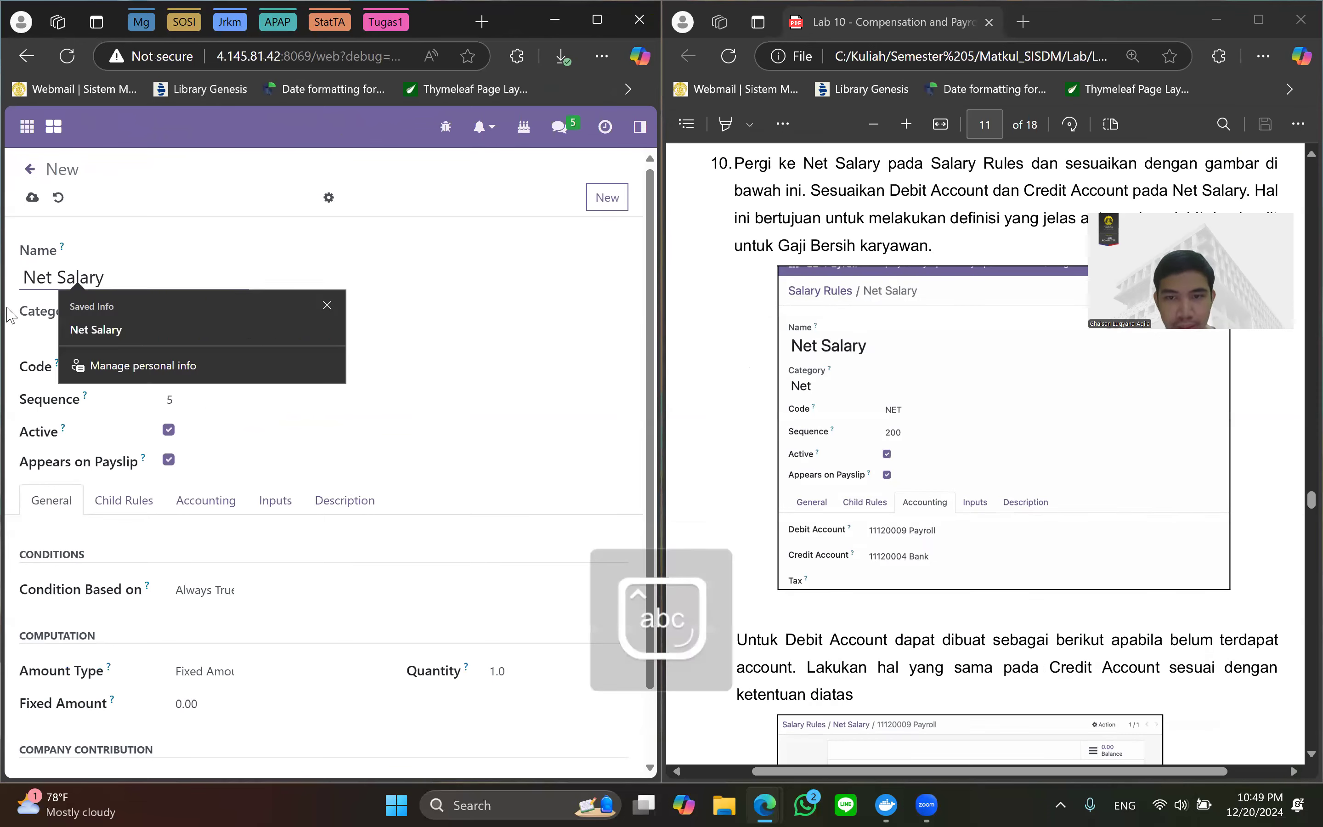
click(103, 334)
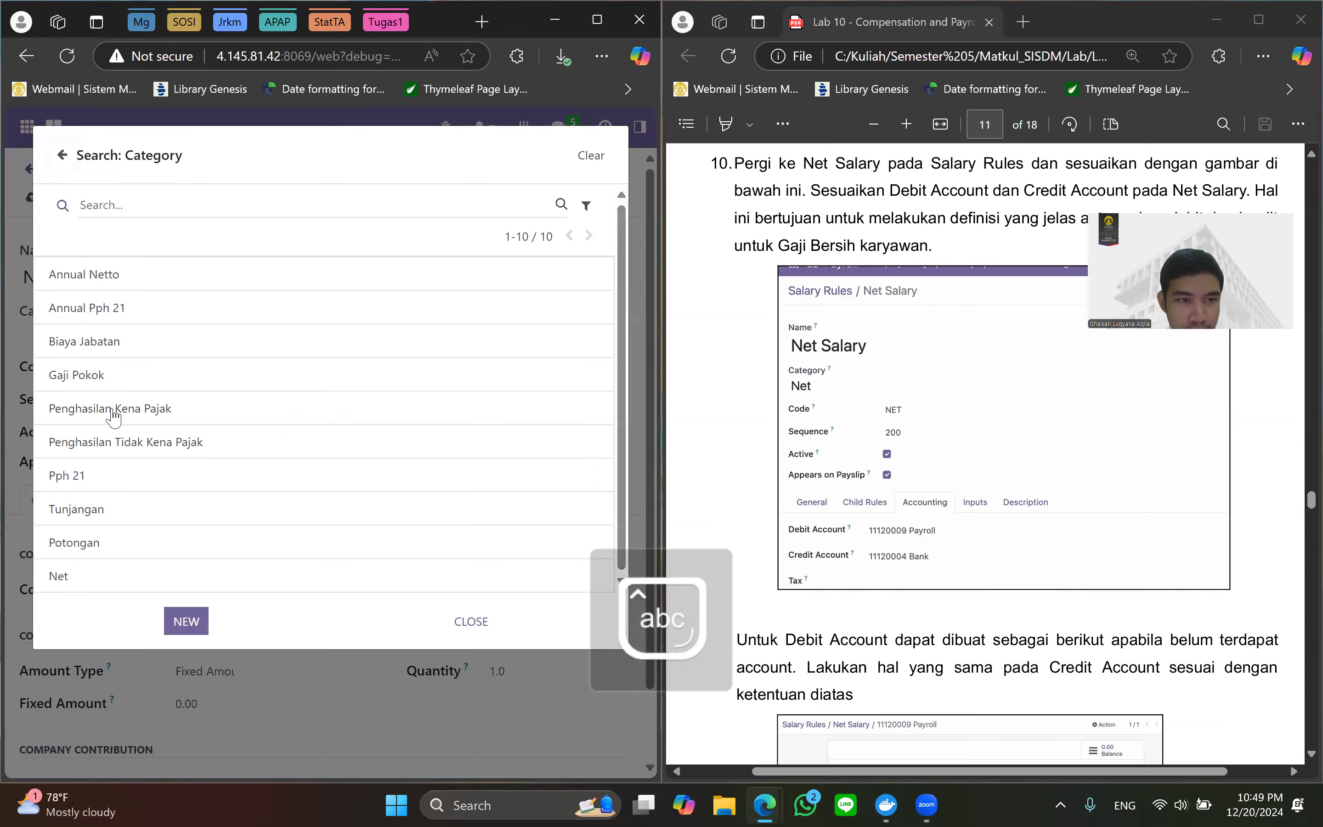
click(131, 580)
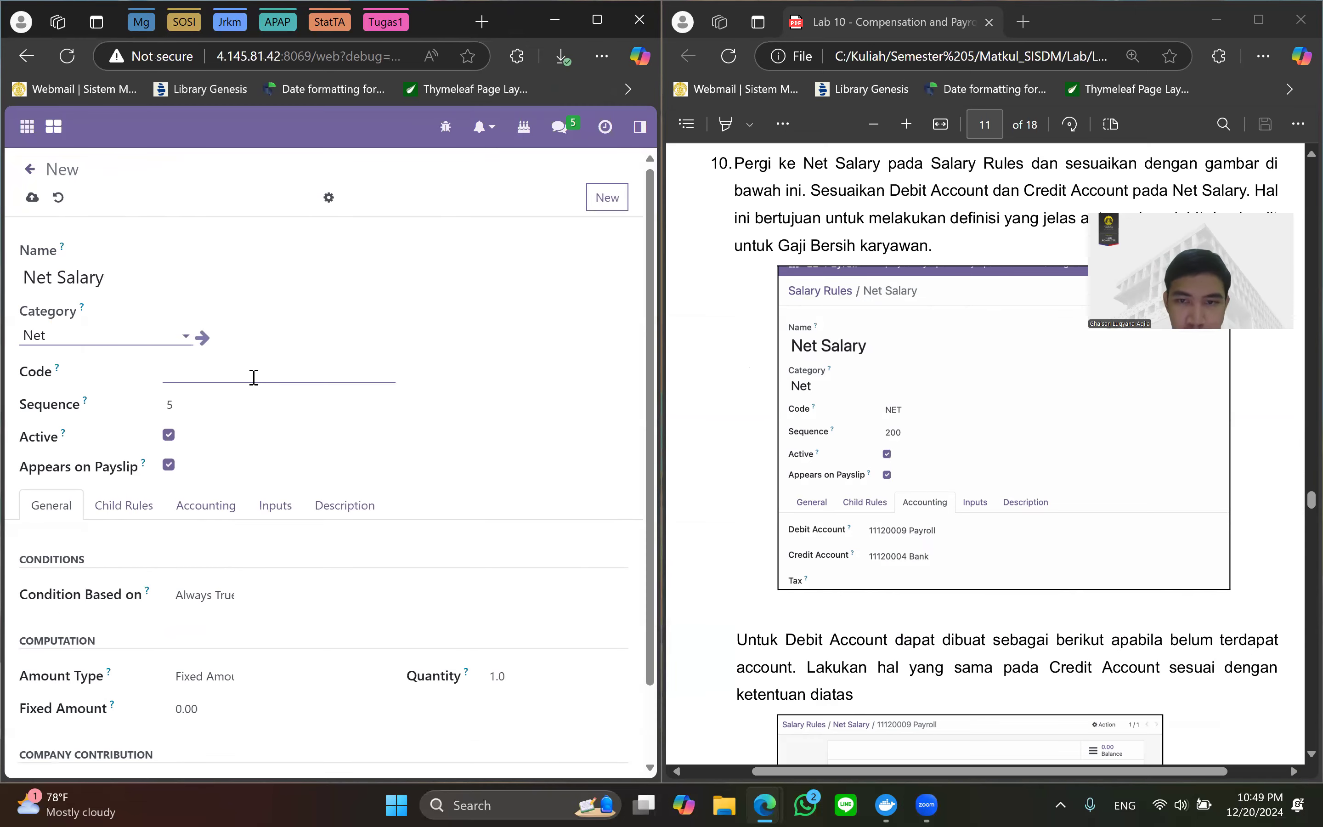
scroll(804, 334, up, 15)
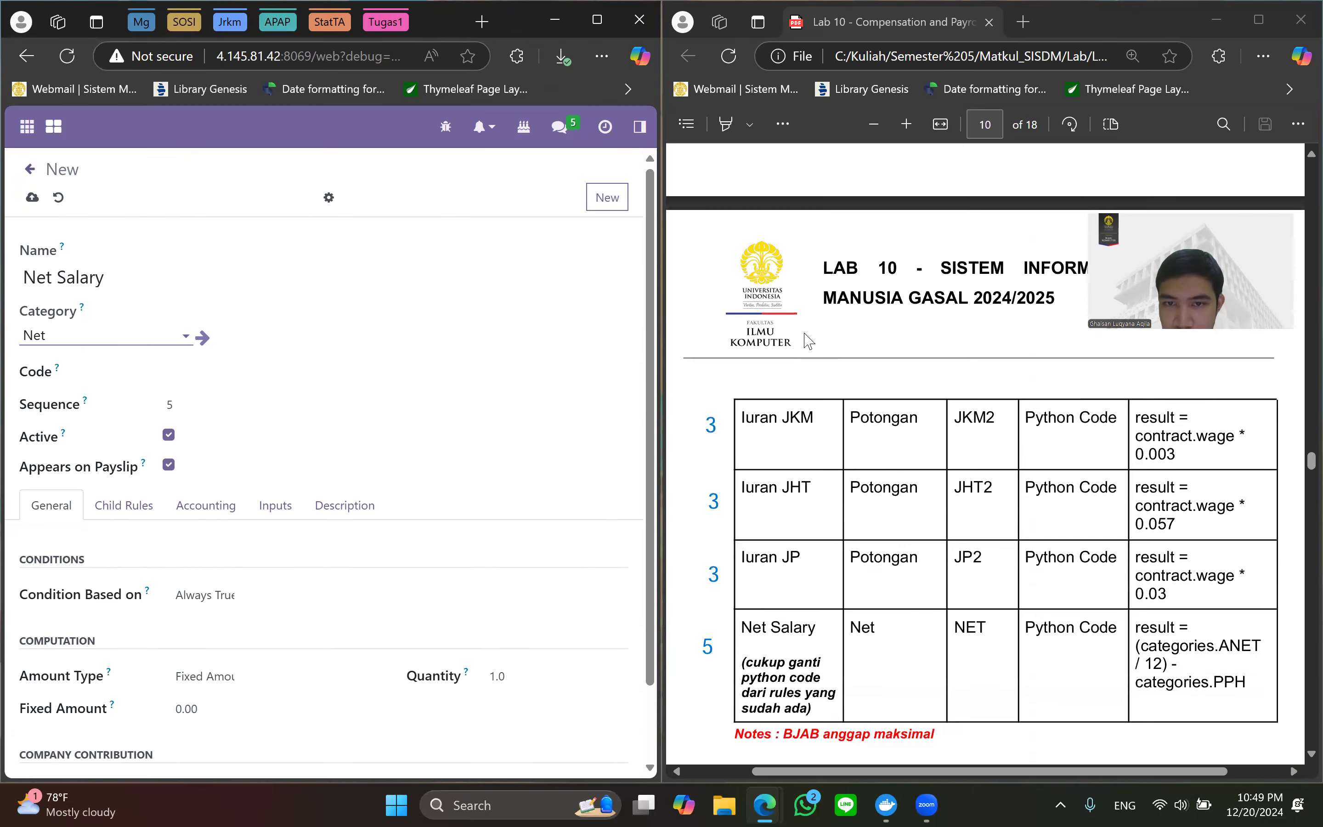
click(289, 377)
key(Caps_Lock)
text(NET)
key(Caps_Lock)
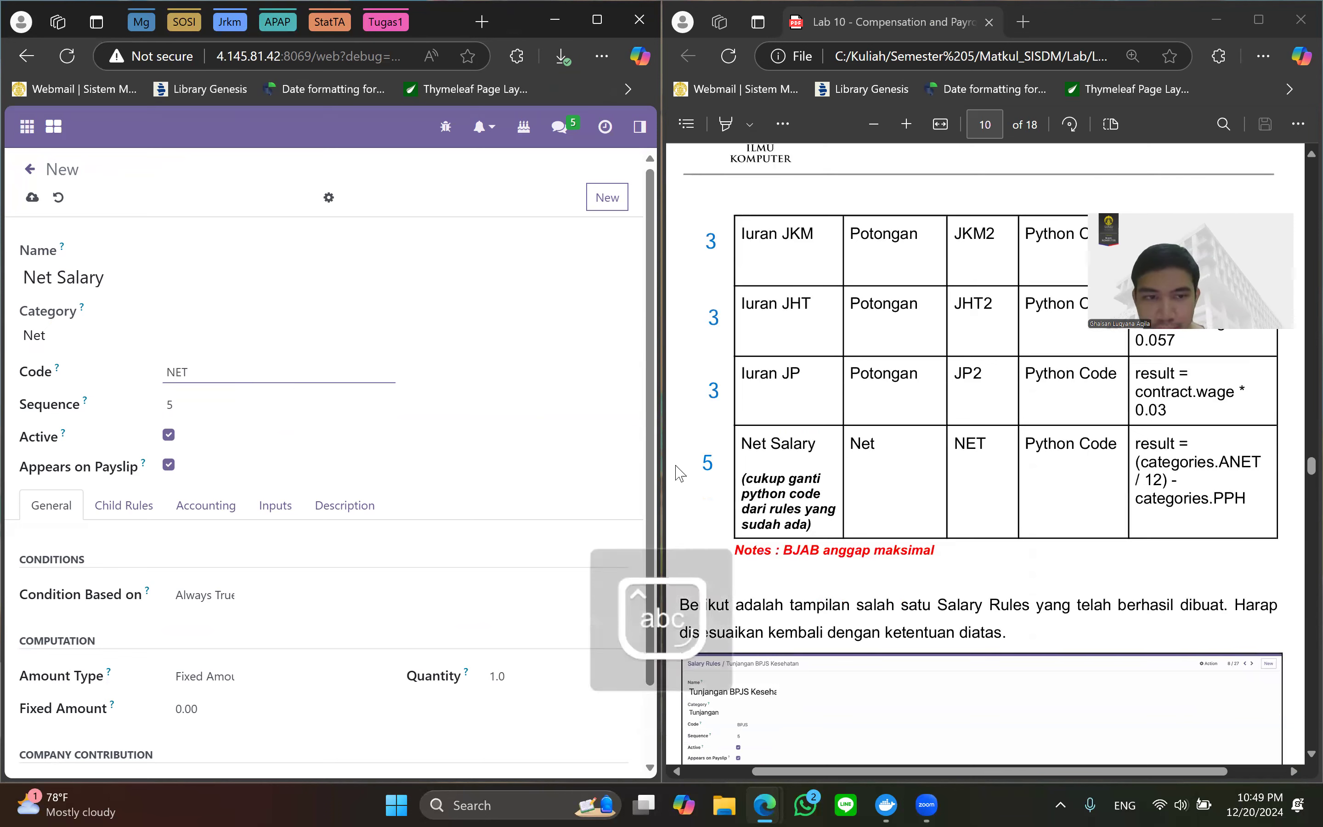
Set the Net Salary rule's amount type to Python Code.
scroll(262, 451, down, 2)
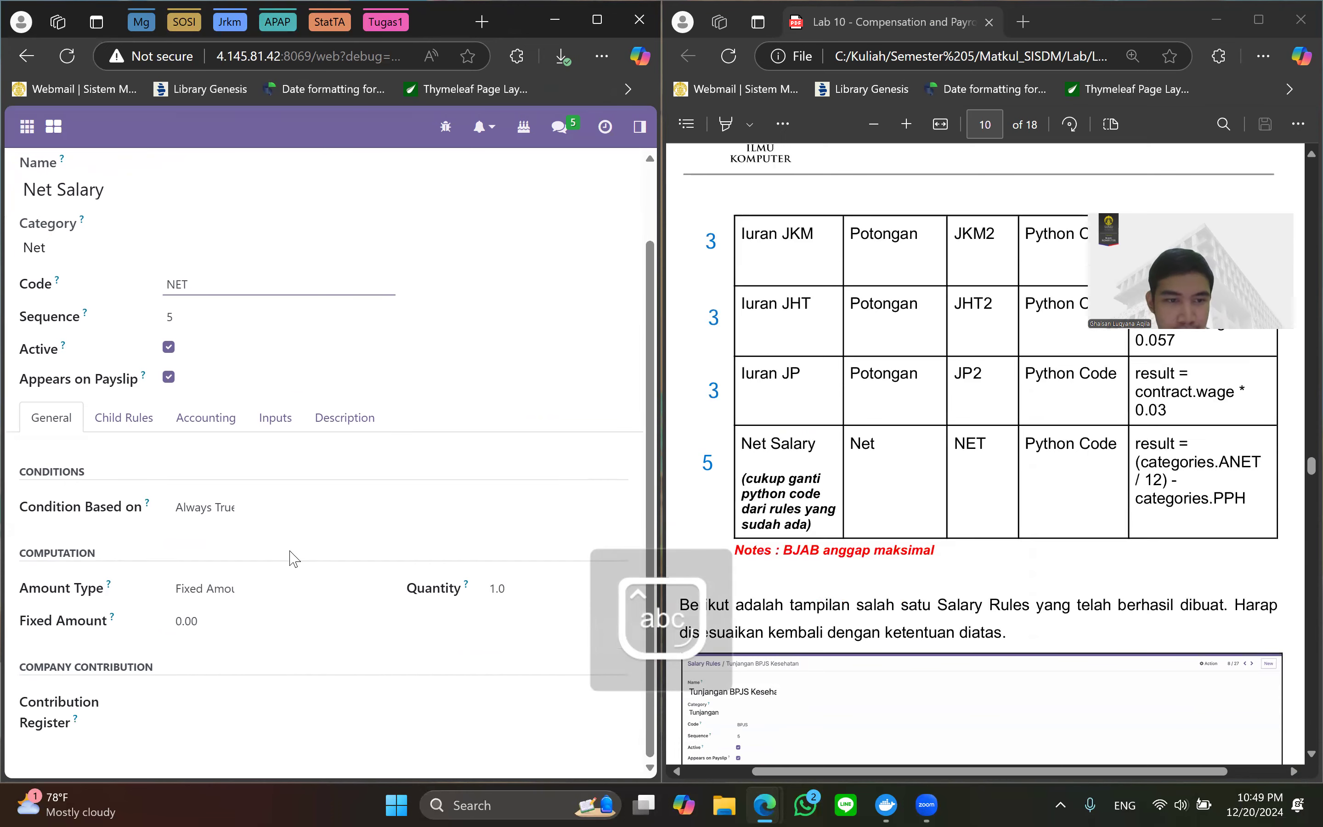
click(206, 588)
click(213, 662)
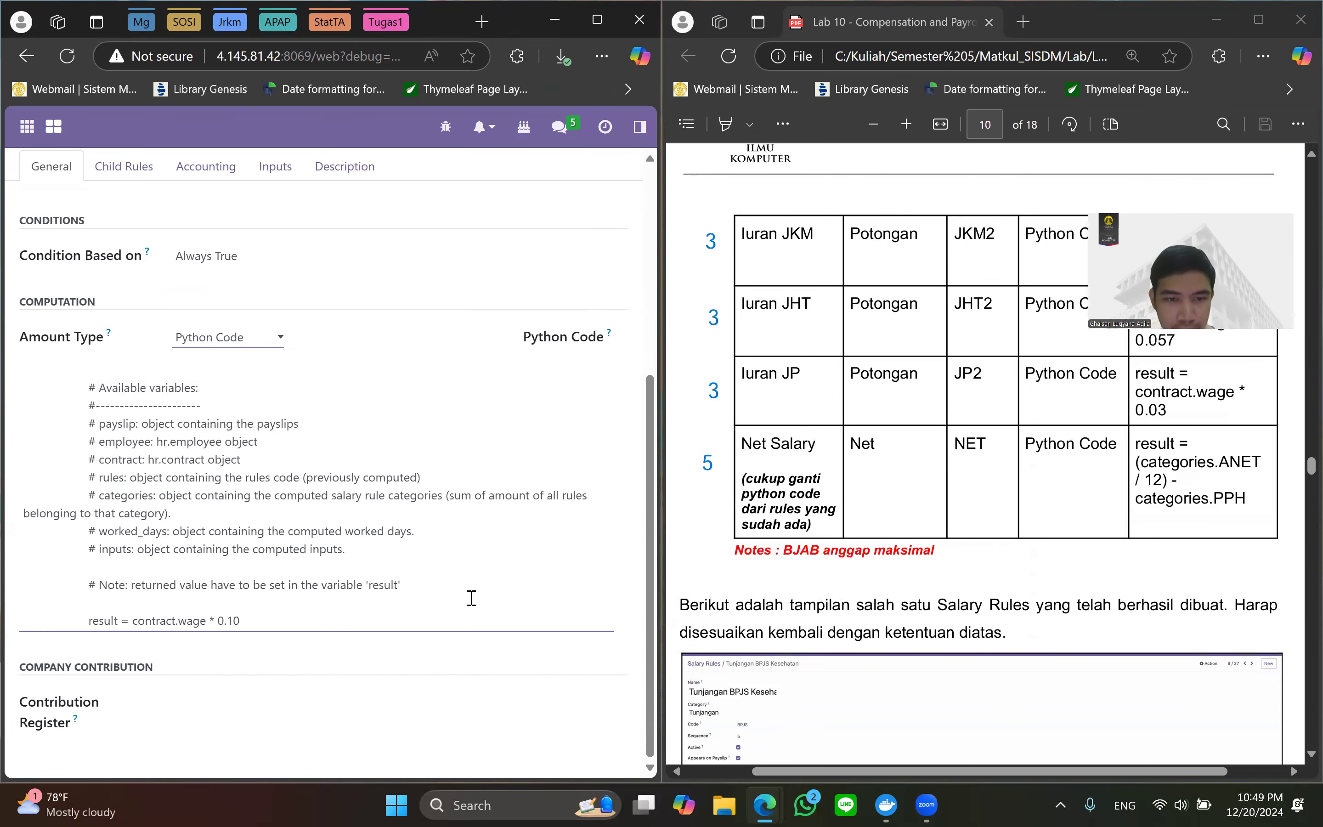
Remove the default explanatory comment lines from the Net Salary rule's Python code, keeping only the result line.
drag(471, 597, 2, 361)
key(BackSpace)
key(Delete)
key(ctrl+shift+Right)
key(Delete)
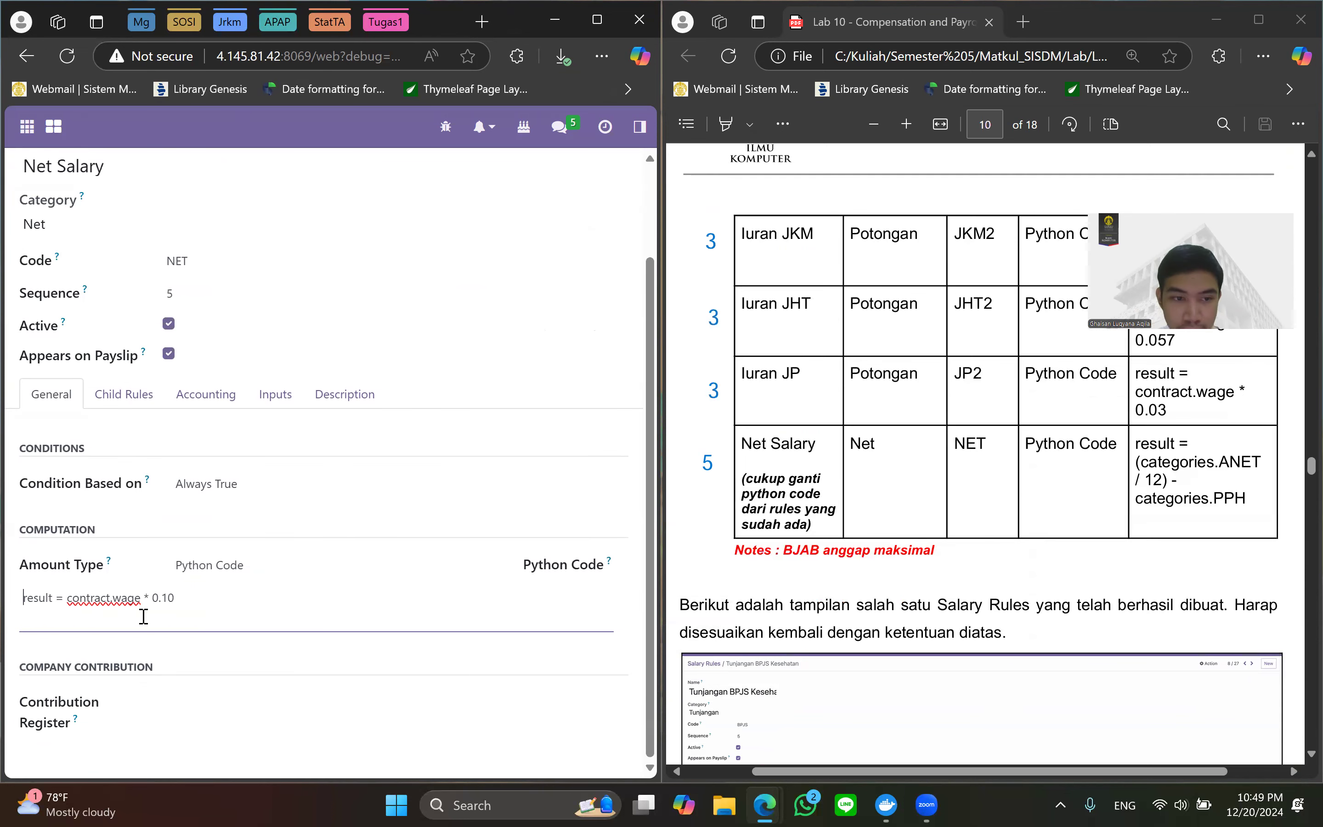
Set the Net Salary rule's Python code to result = (categories.ANET / 12) - categories.PPH.
drag(170, 604, 74, 607)
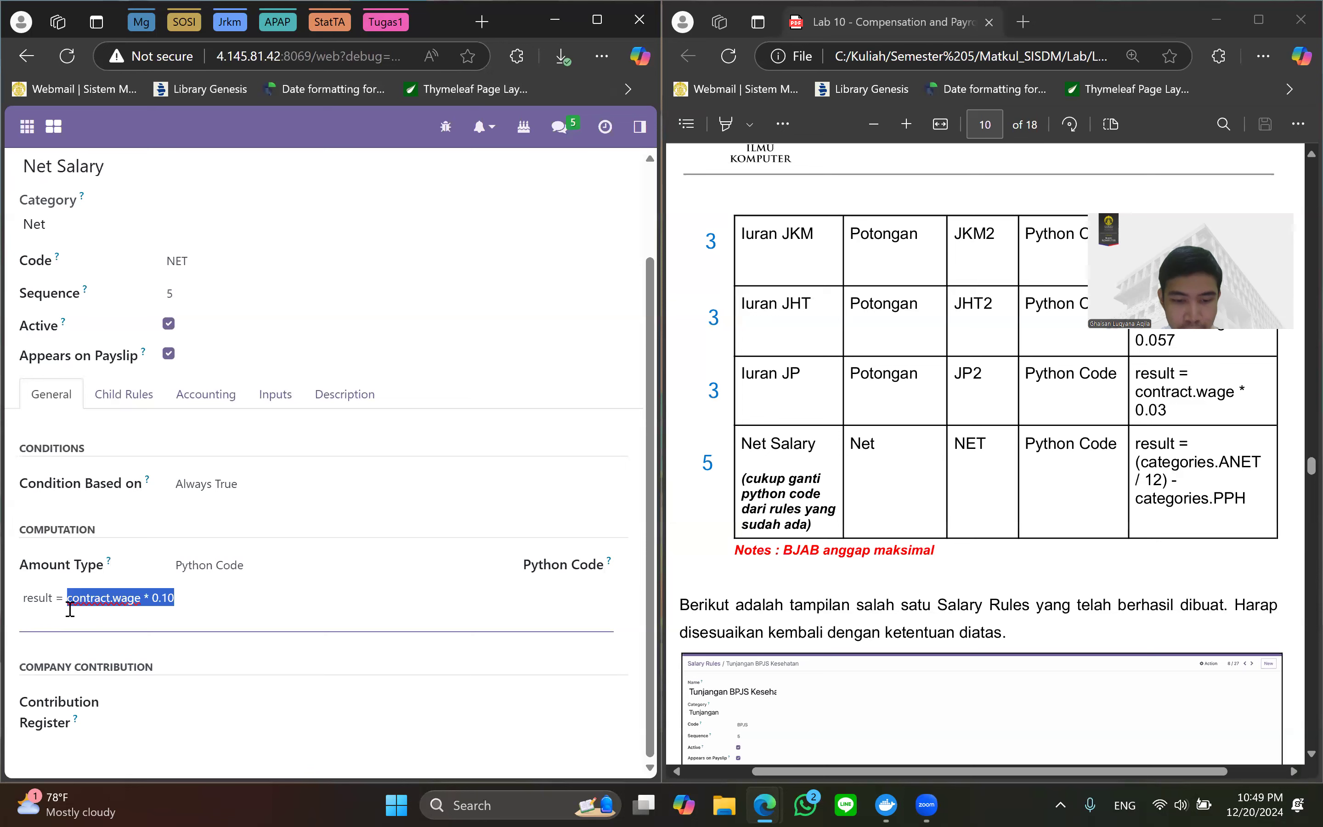
text(categories)
key(Left)
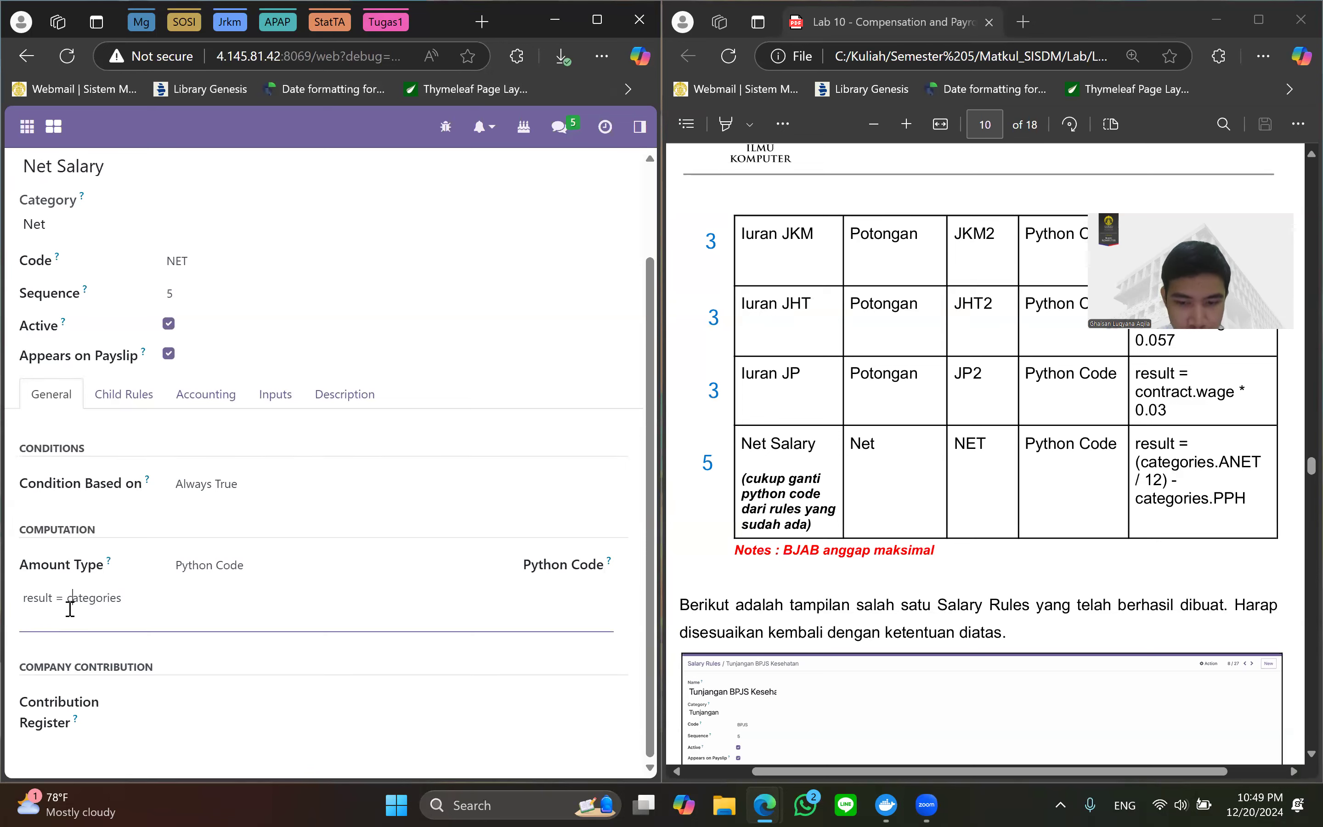
text(()
key(End)
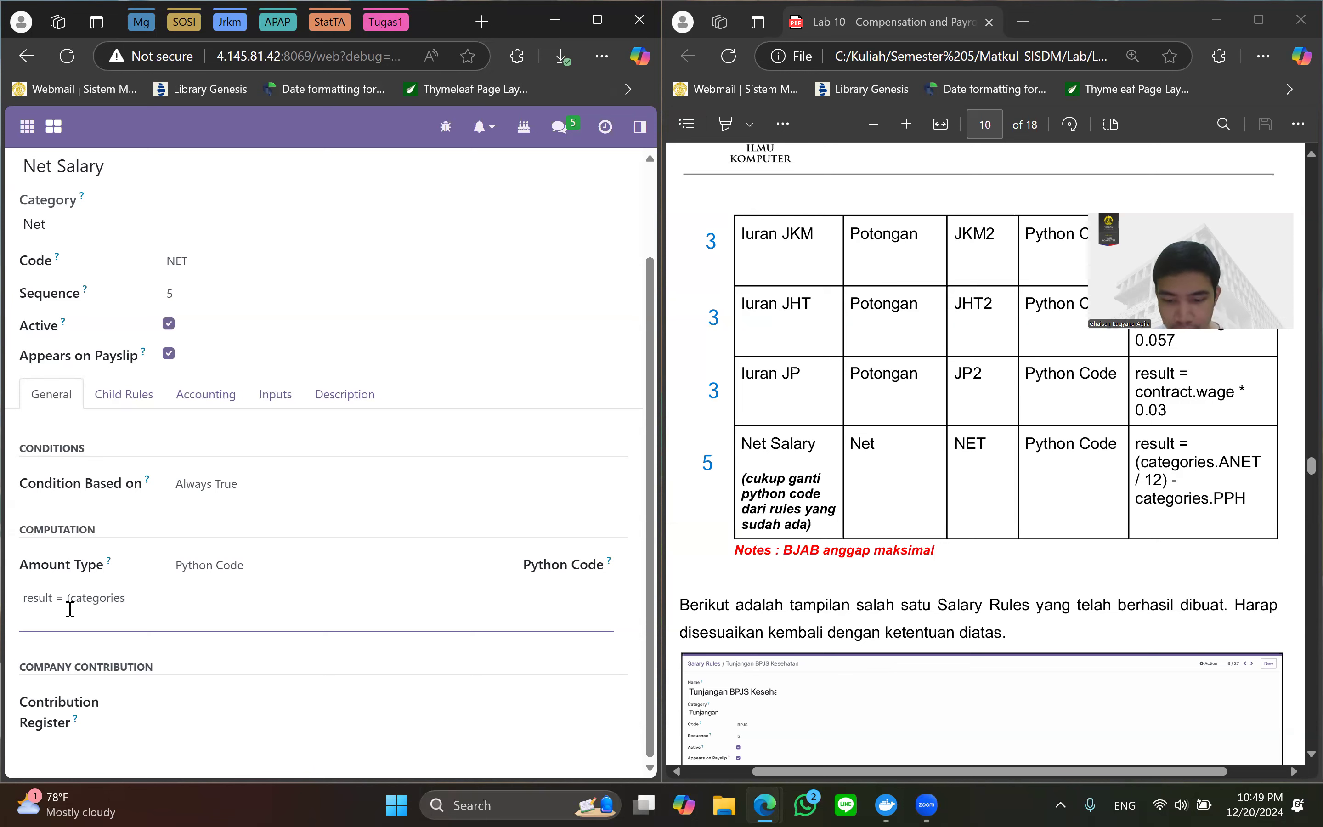
text(.A)
key(Caps_Lock)
text(NET /)
key(Caps_Lock)
text(12) - cat)
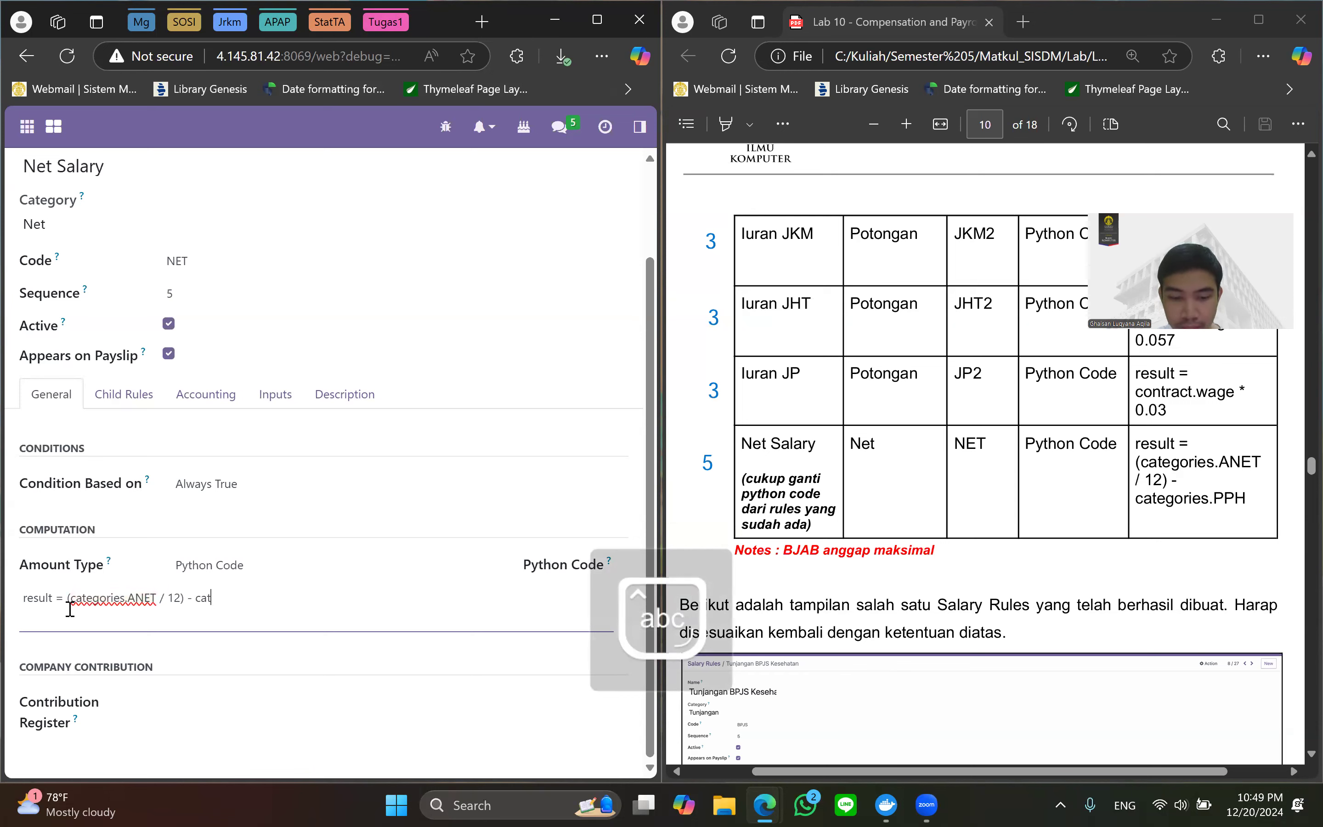
text(egories.PPH)
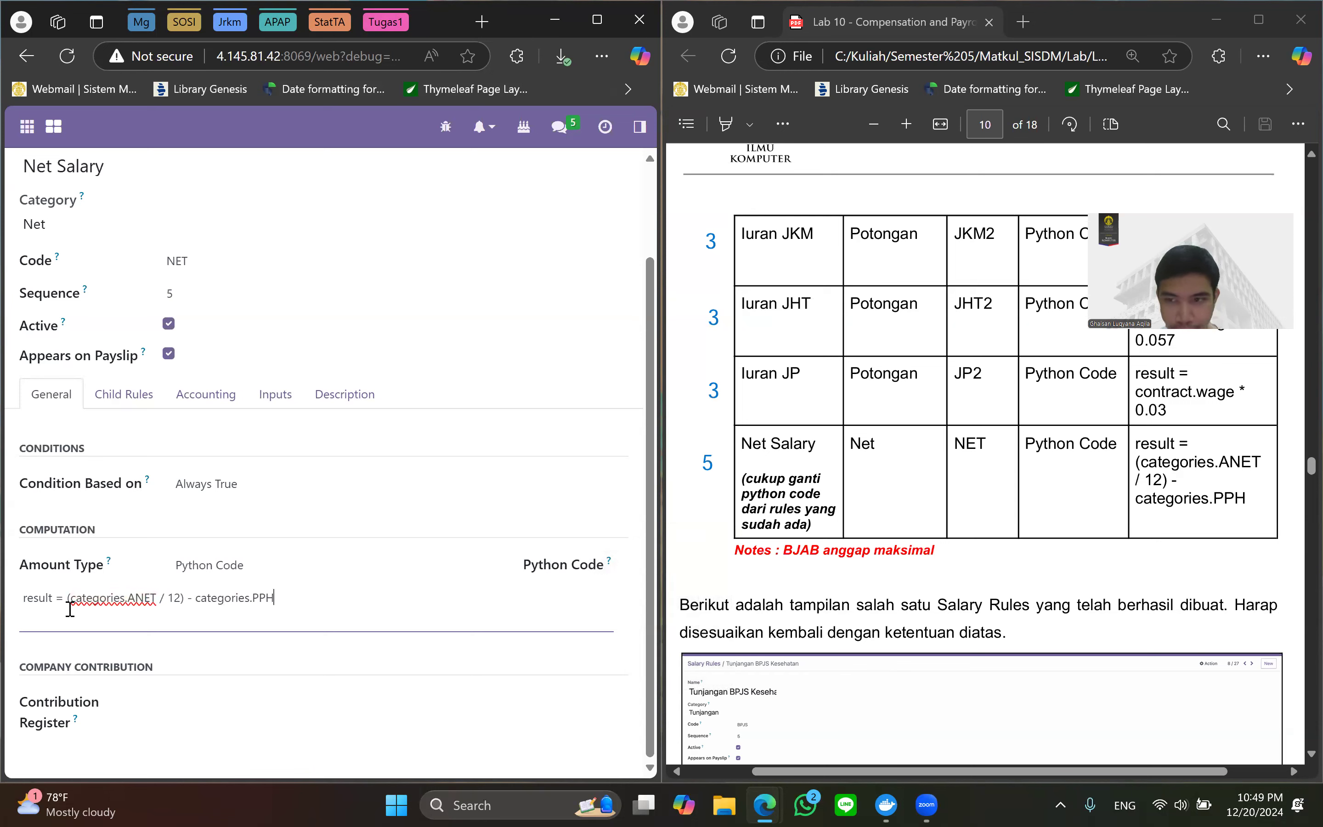
scroll(236, 420, up, 2)
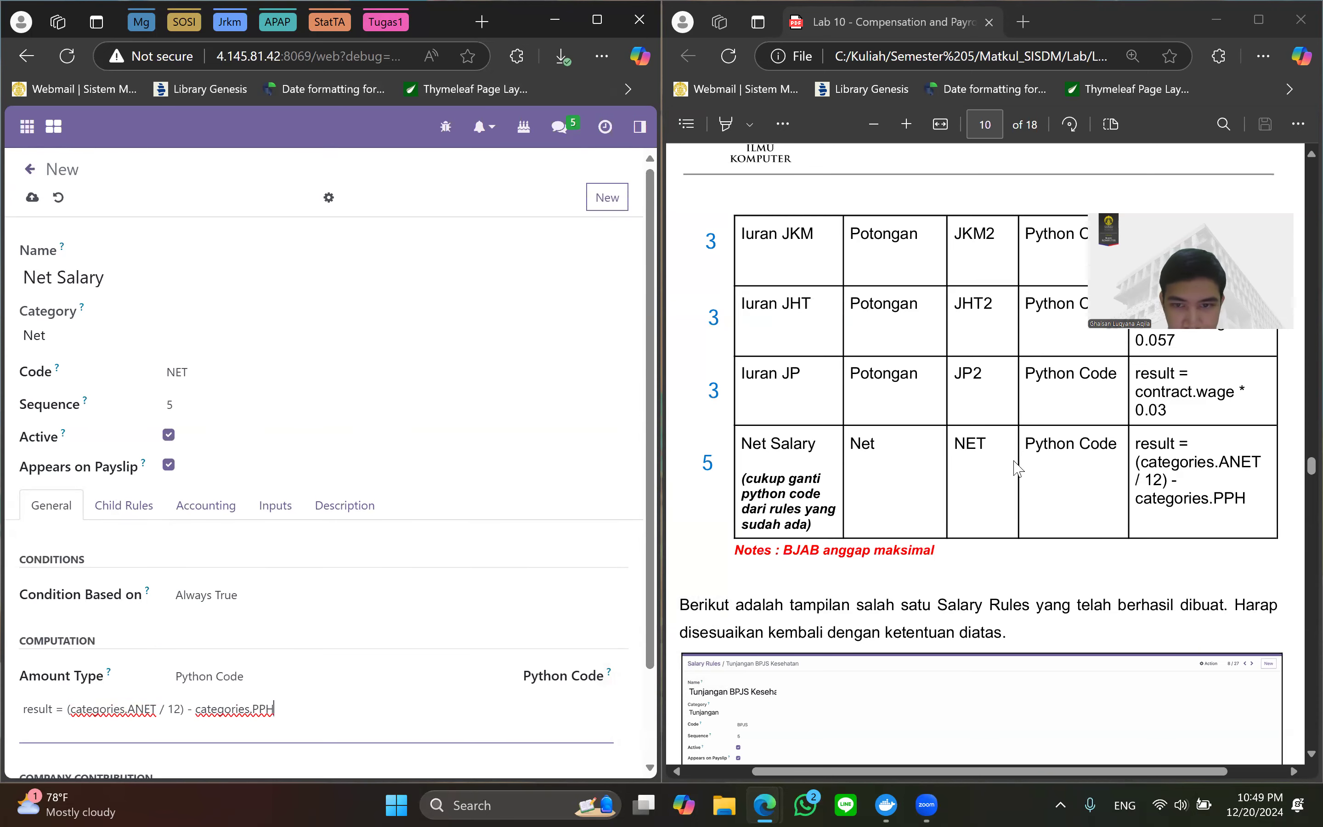
Read instruction 10 in the Lab 10 PDF about the Net Salary rule's Debit Account and Credit Account.
scroll(897, 474, down, 5)
scroll(847, 473, down, 12)
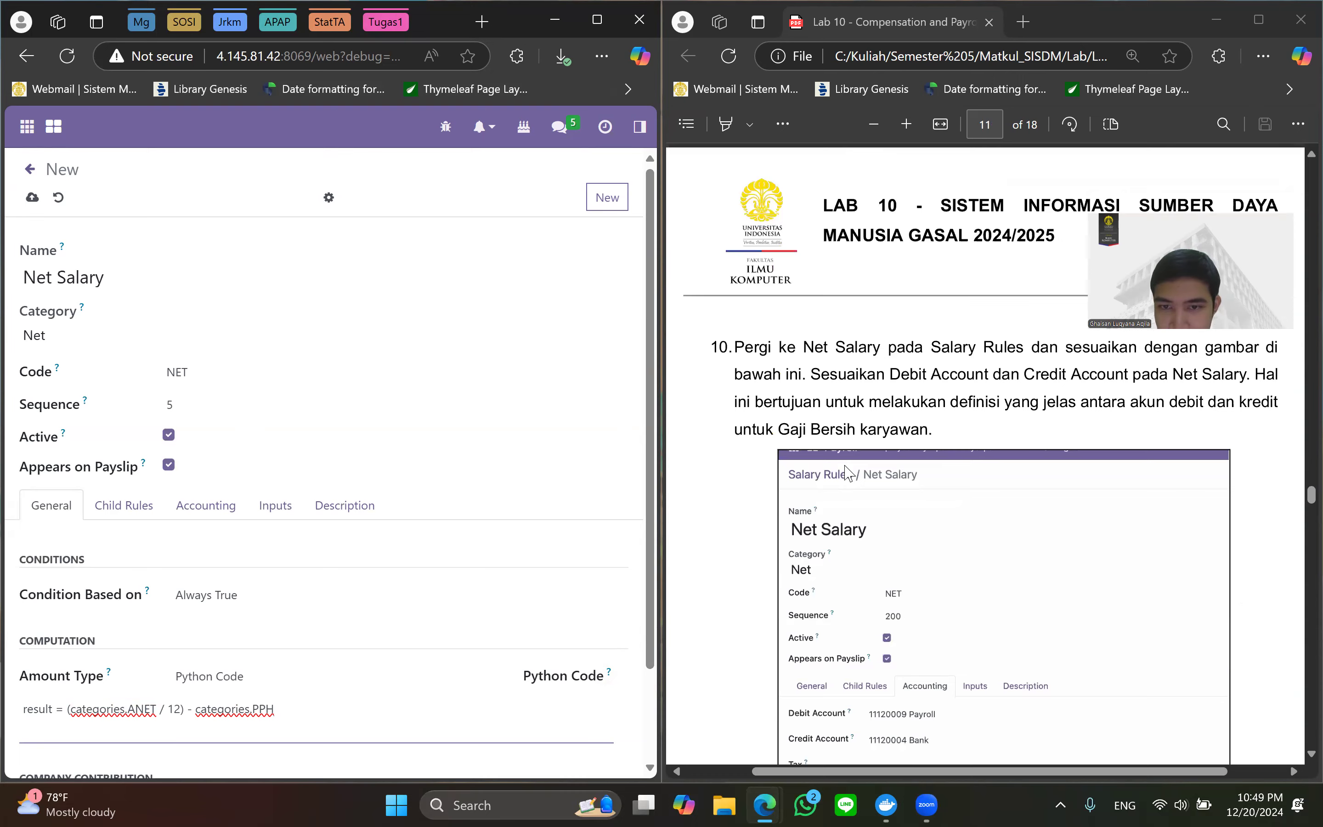
scroll(847, 473, down, 3)
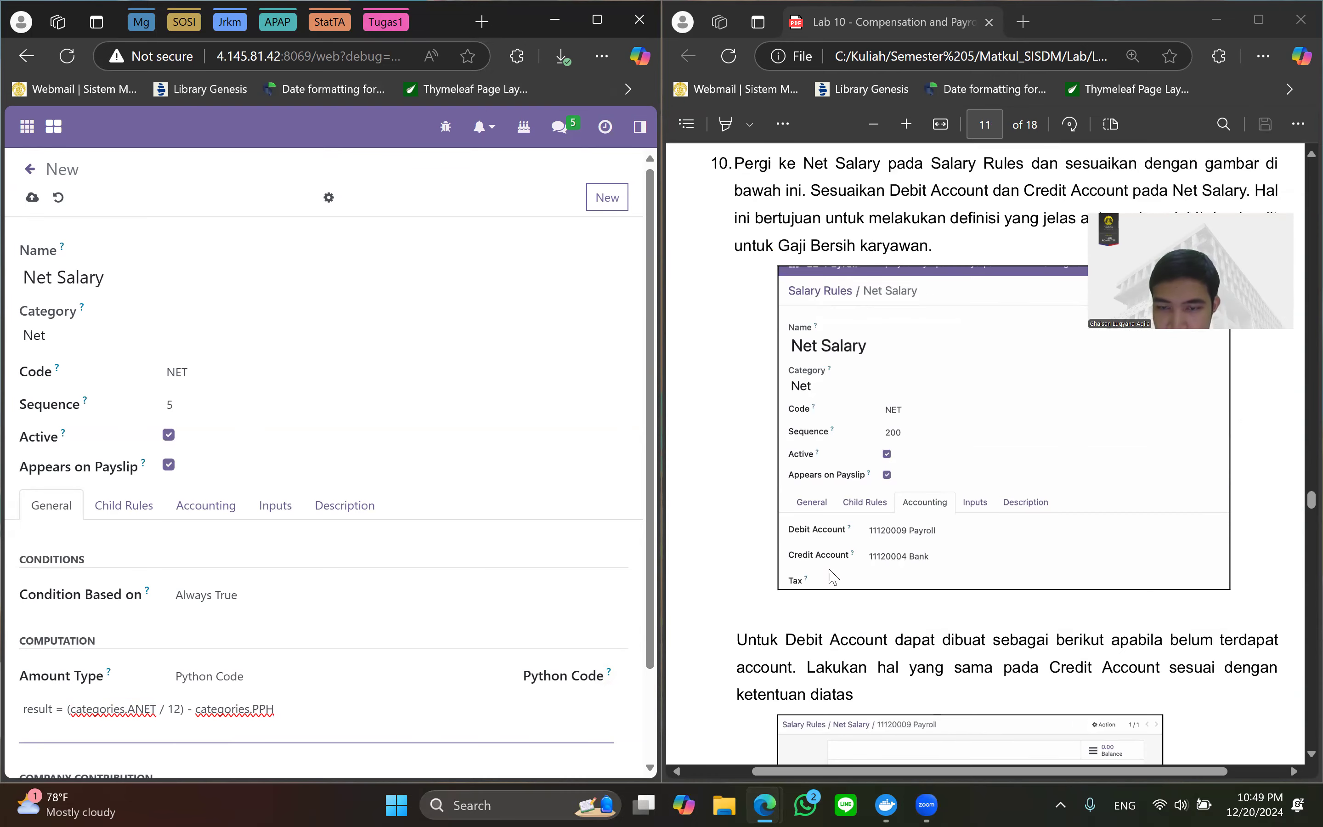
scroll(943, 492, down, 5)
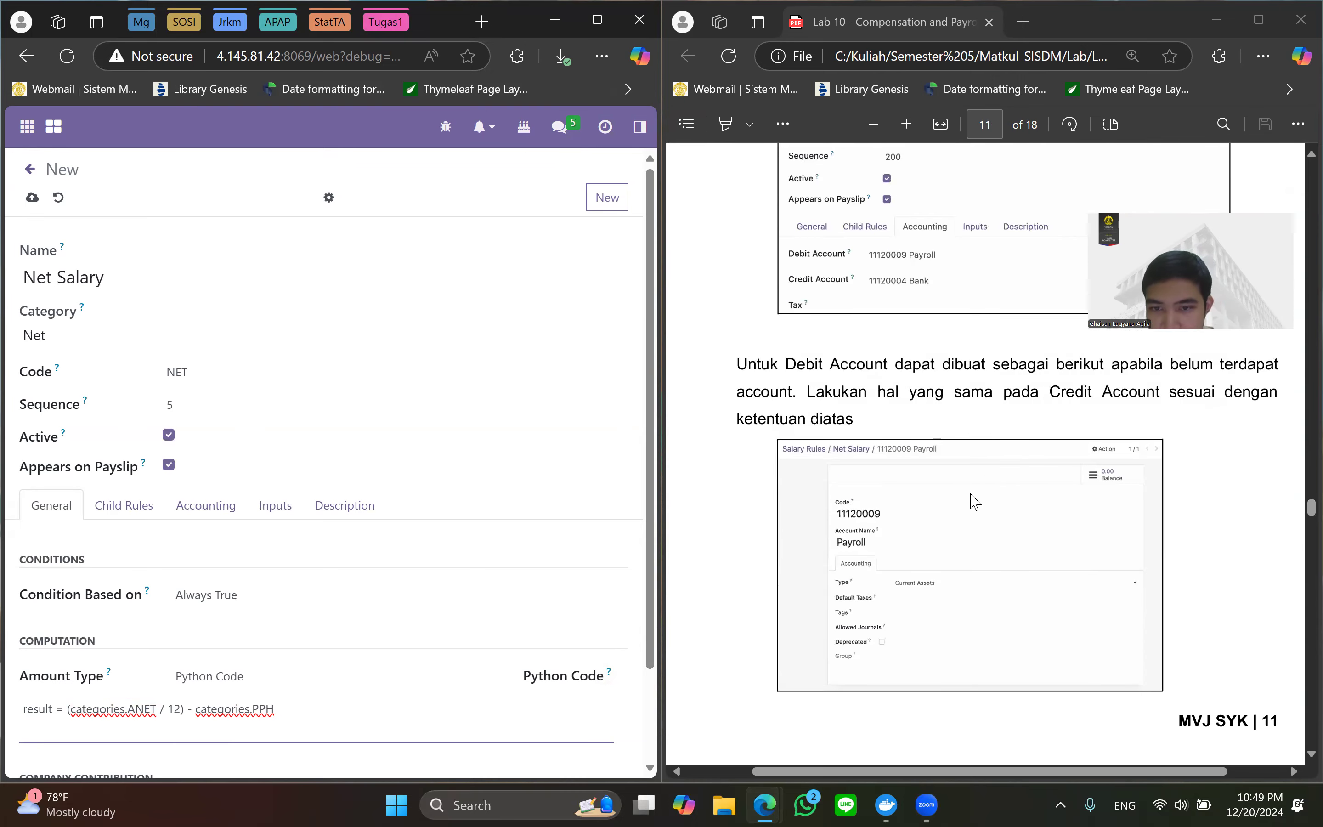
scroll(973, 495, up, 2)
scroll(973, 489, down, 2)
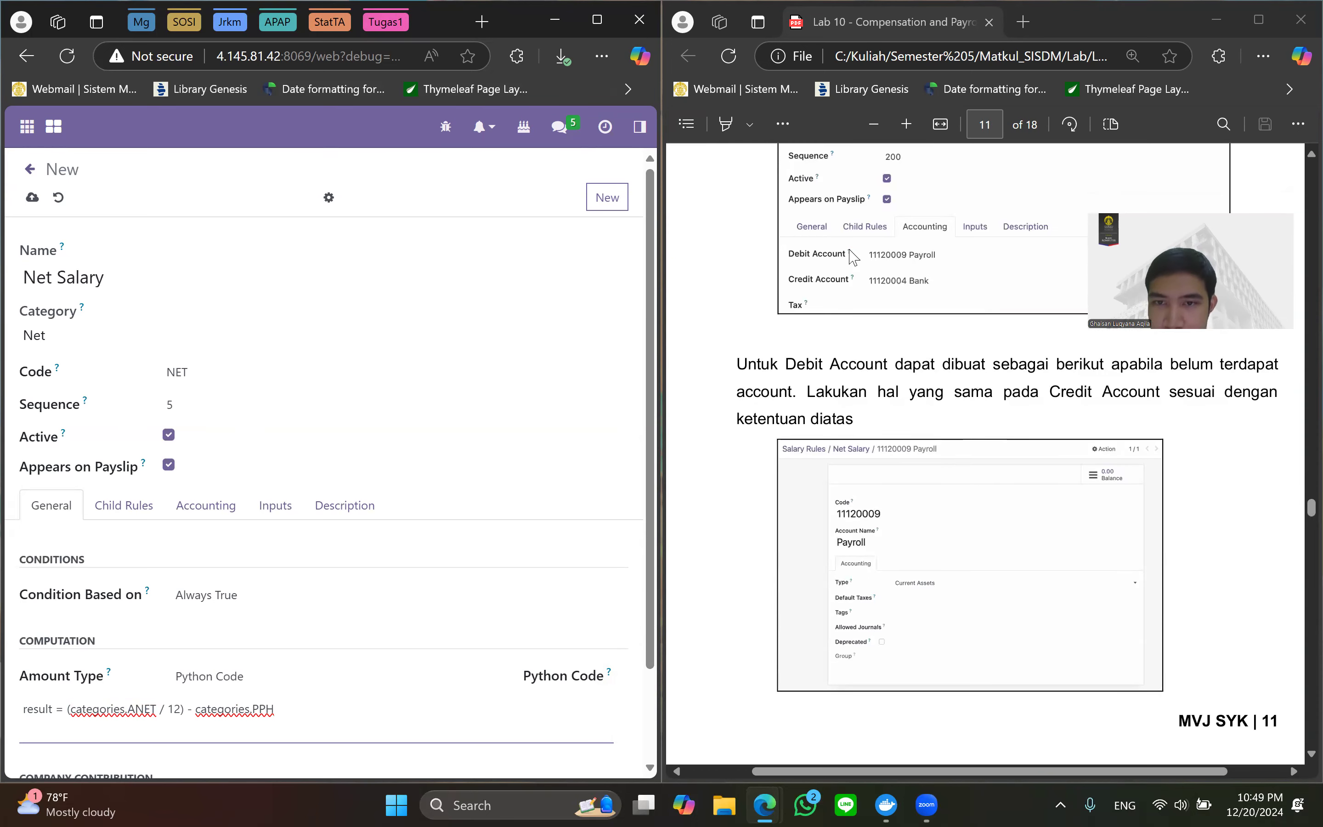
scroll(929, 246, up, 2)
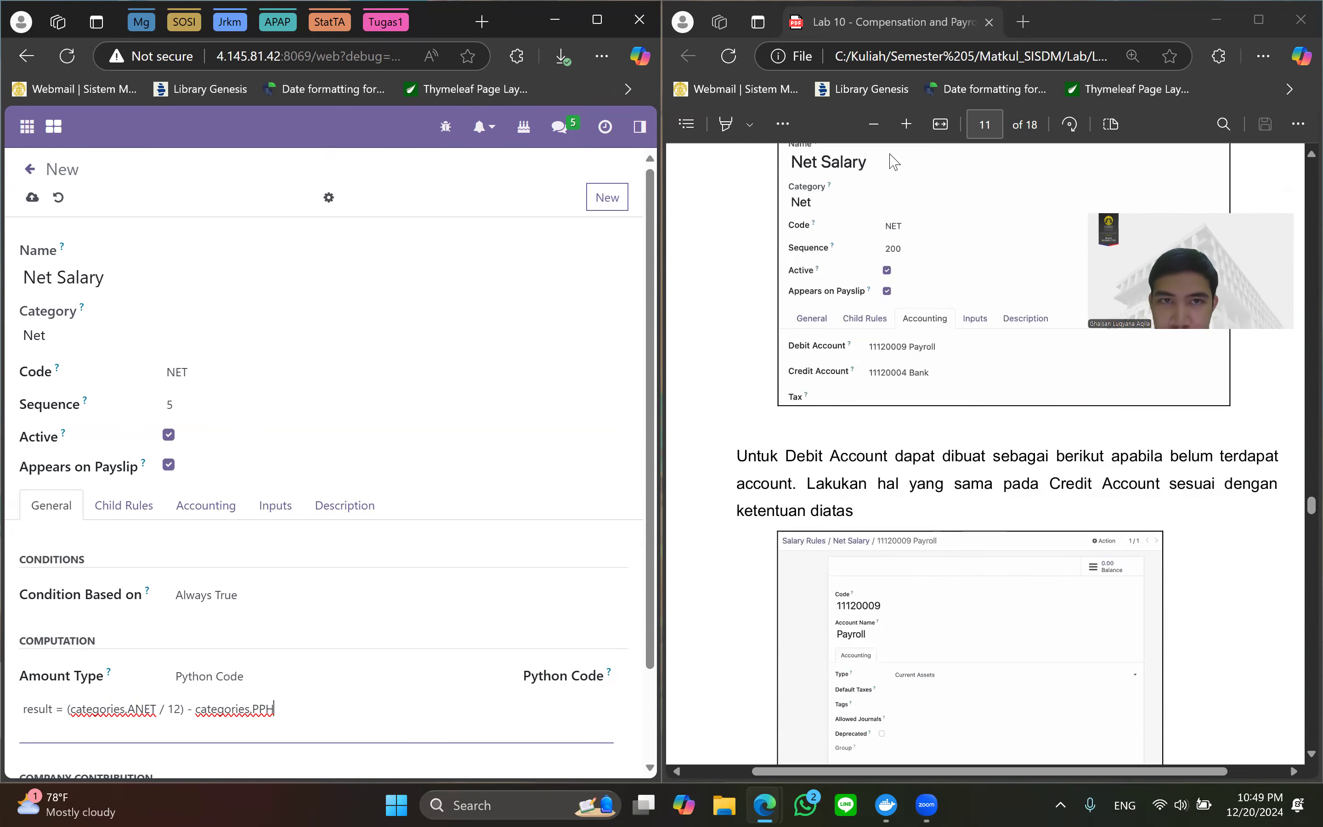
Maximize the Odoo browser window and bring the Lab 10 PDF back into it, returning to the Net Salary rule form.
click(598, 22)
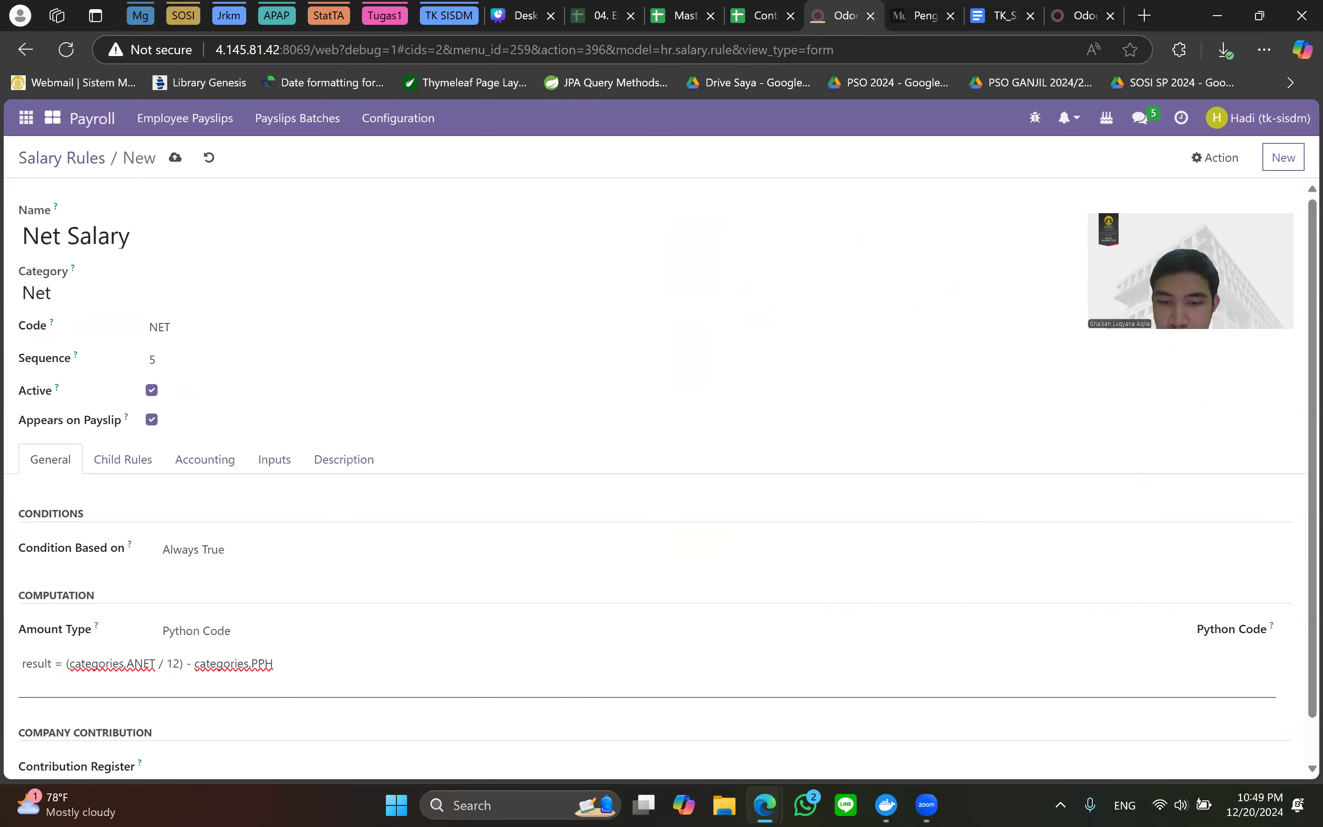
key(alt+Tab)
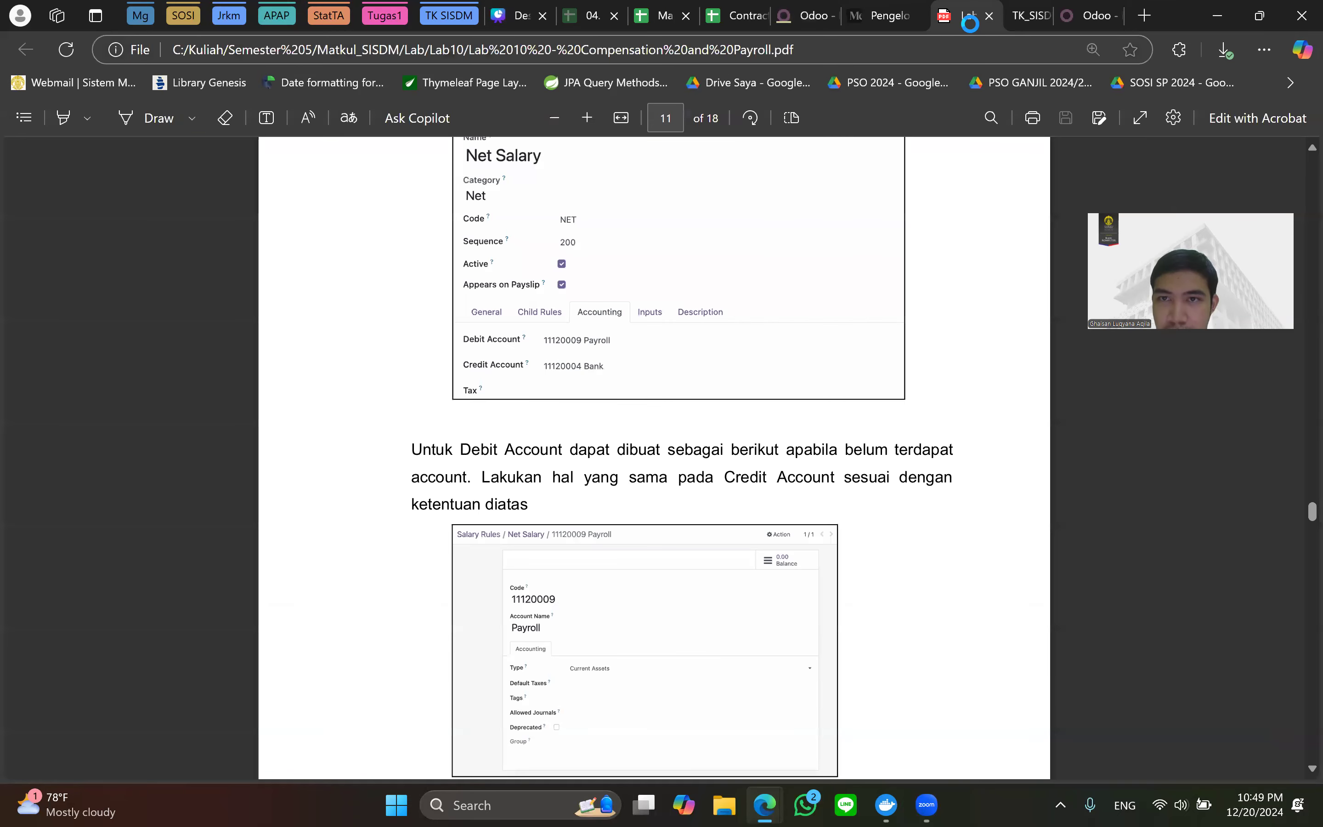
click(804, 15)
Check which accounts are offered for the Net Salary rule's Debit Account and Credit Account.
scroll(340, 525, down, 1)
scroll(316, 357, up, 1)
scroll(207, 711, down, 1)
click(222, 413)
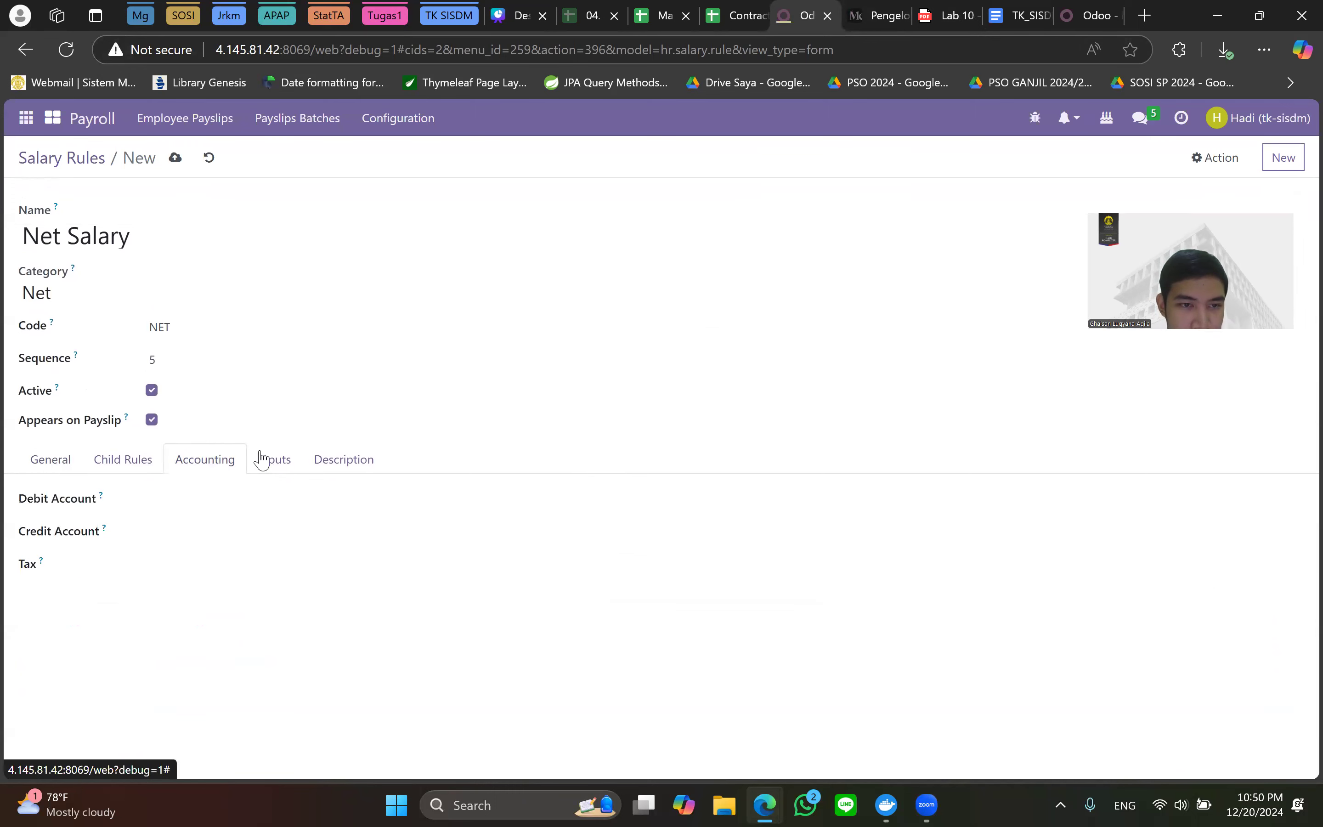
click(238, 494)
click(465, 347)
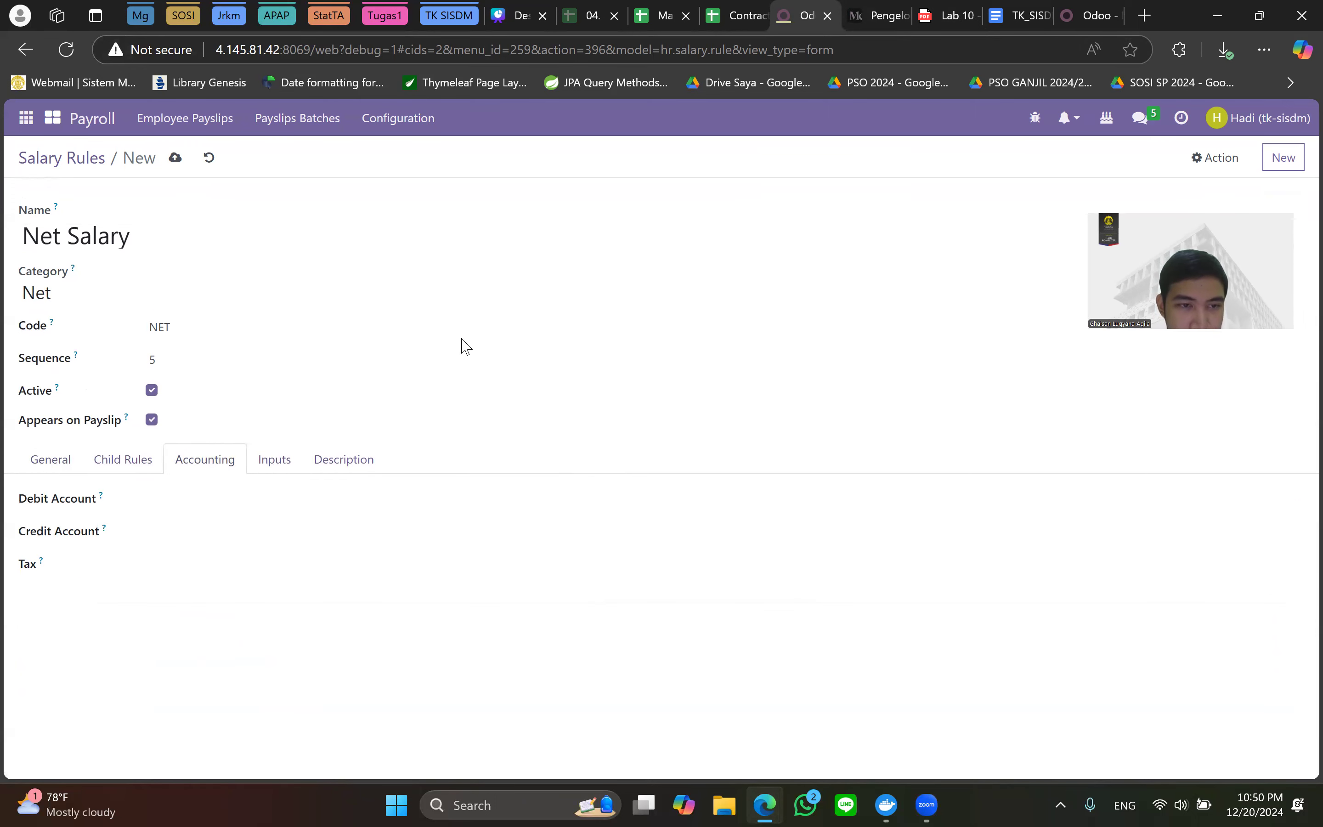
click(225, 497)
click(348, 534)
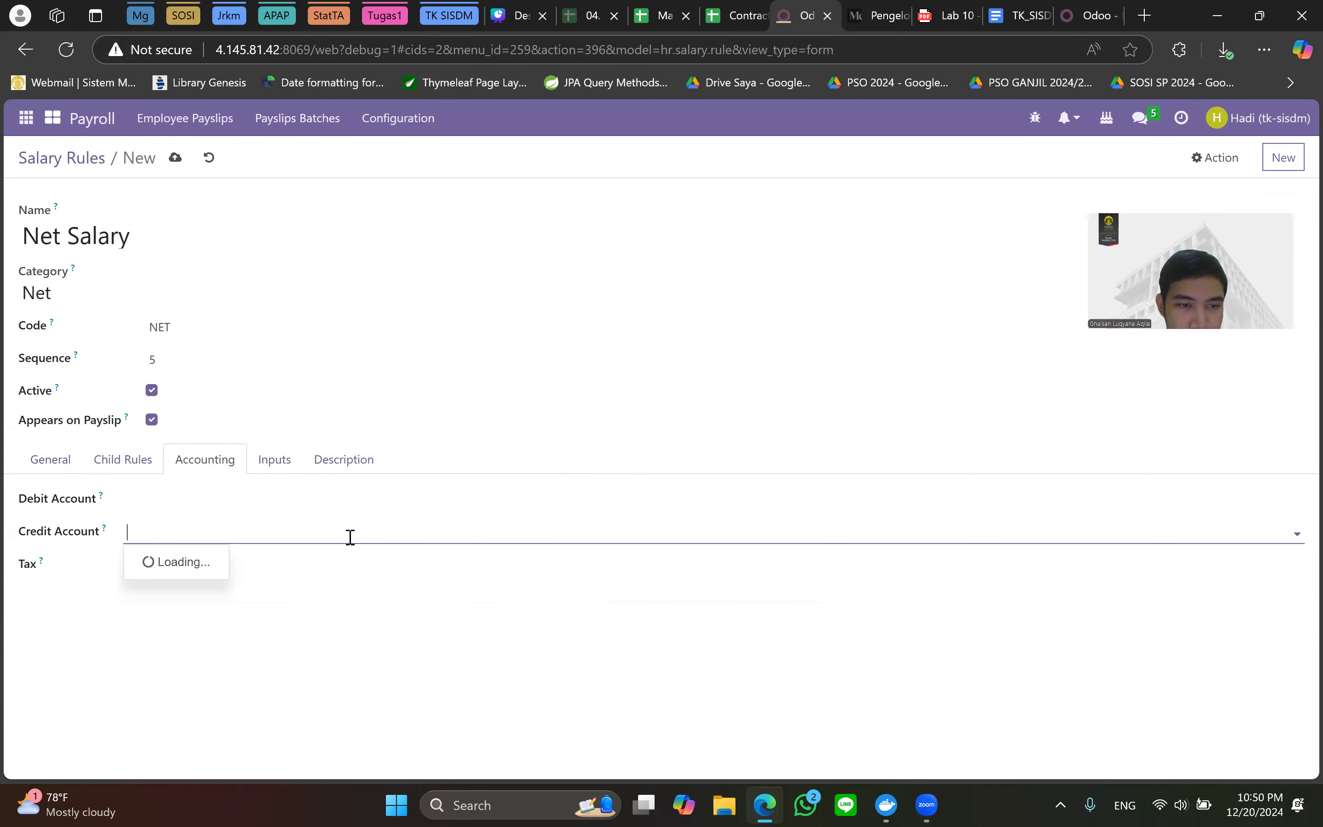
click(213, 706)
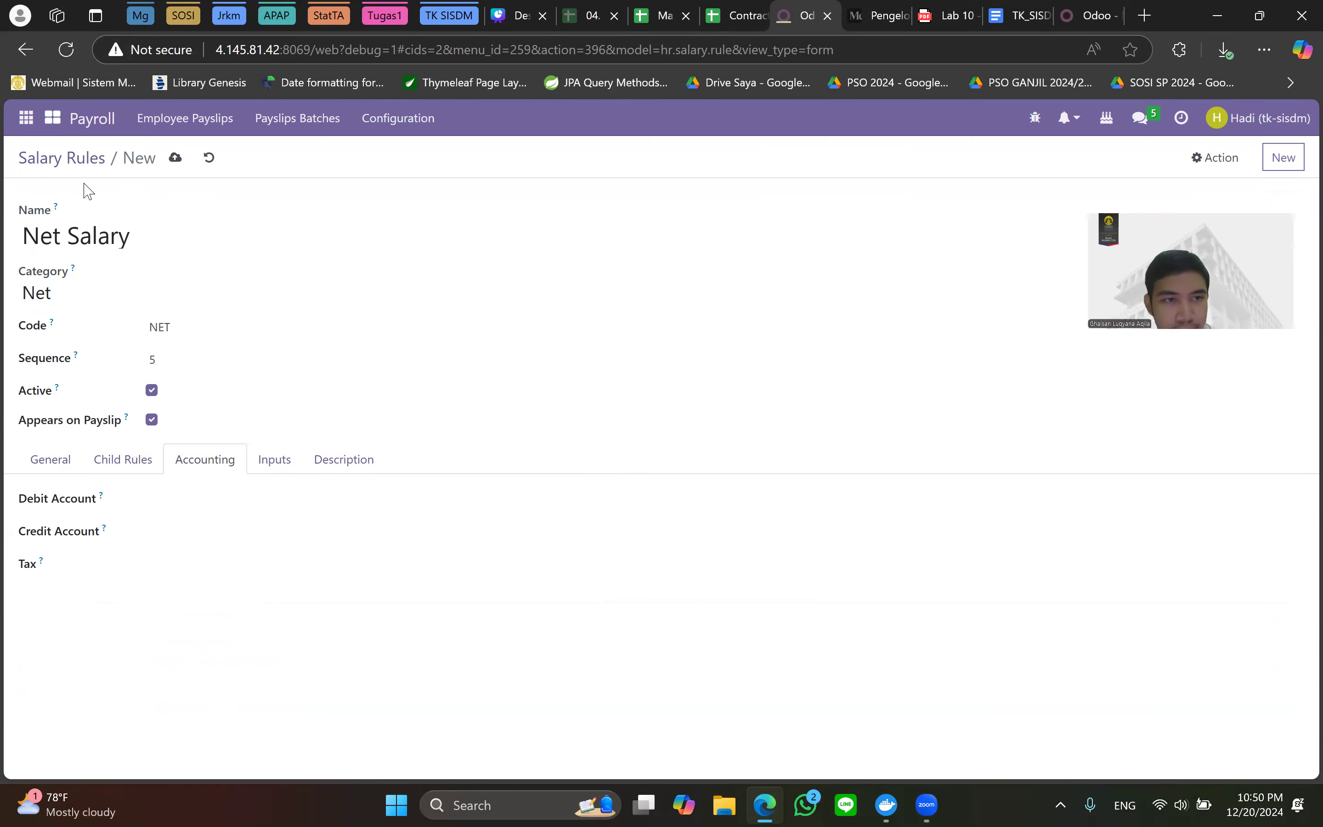
Compare the Net Salary rule's general details and Python code with its row in the Lab 10 PDF table.
click(59, 470)
scroll(230, 574, down, 1)
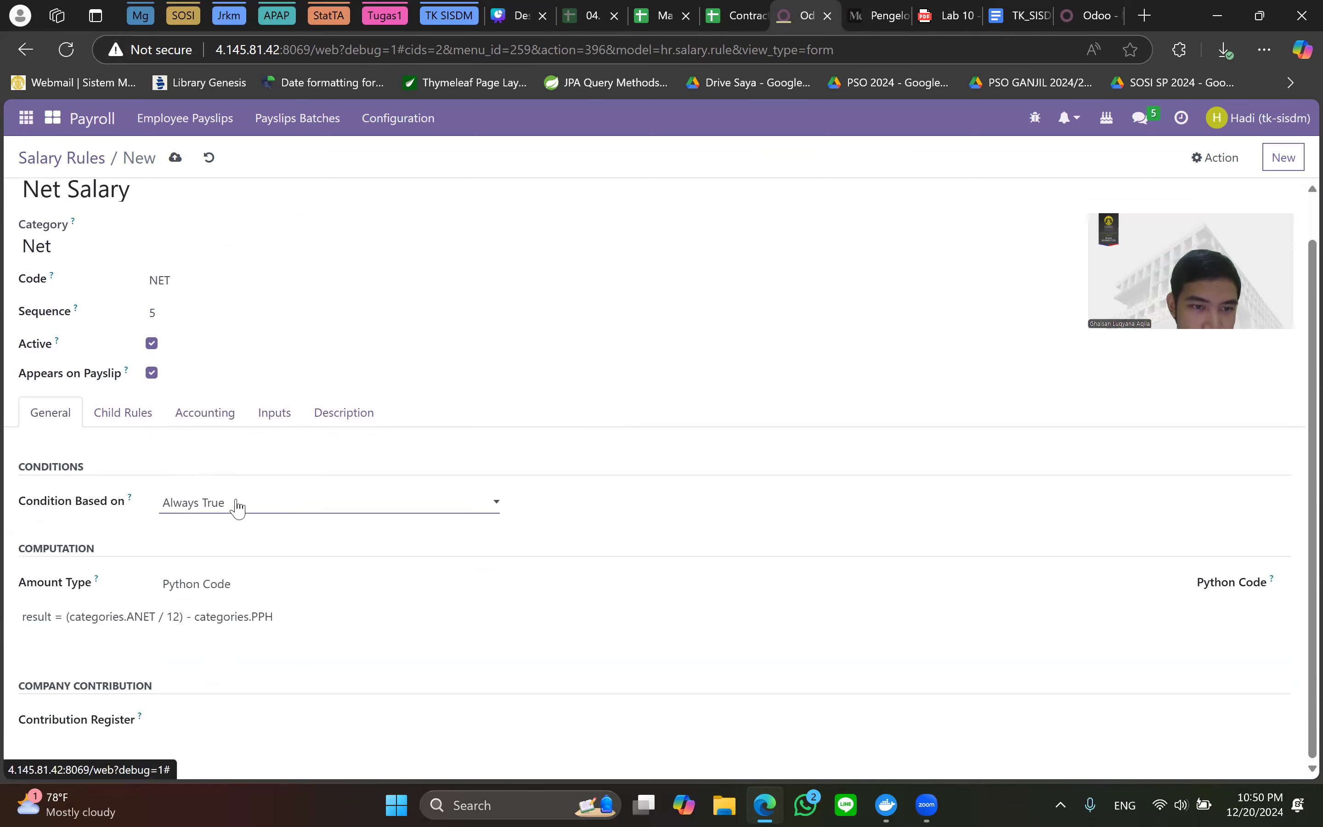
click(938, 17)
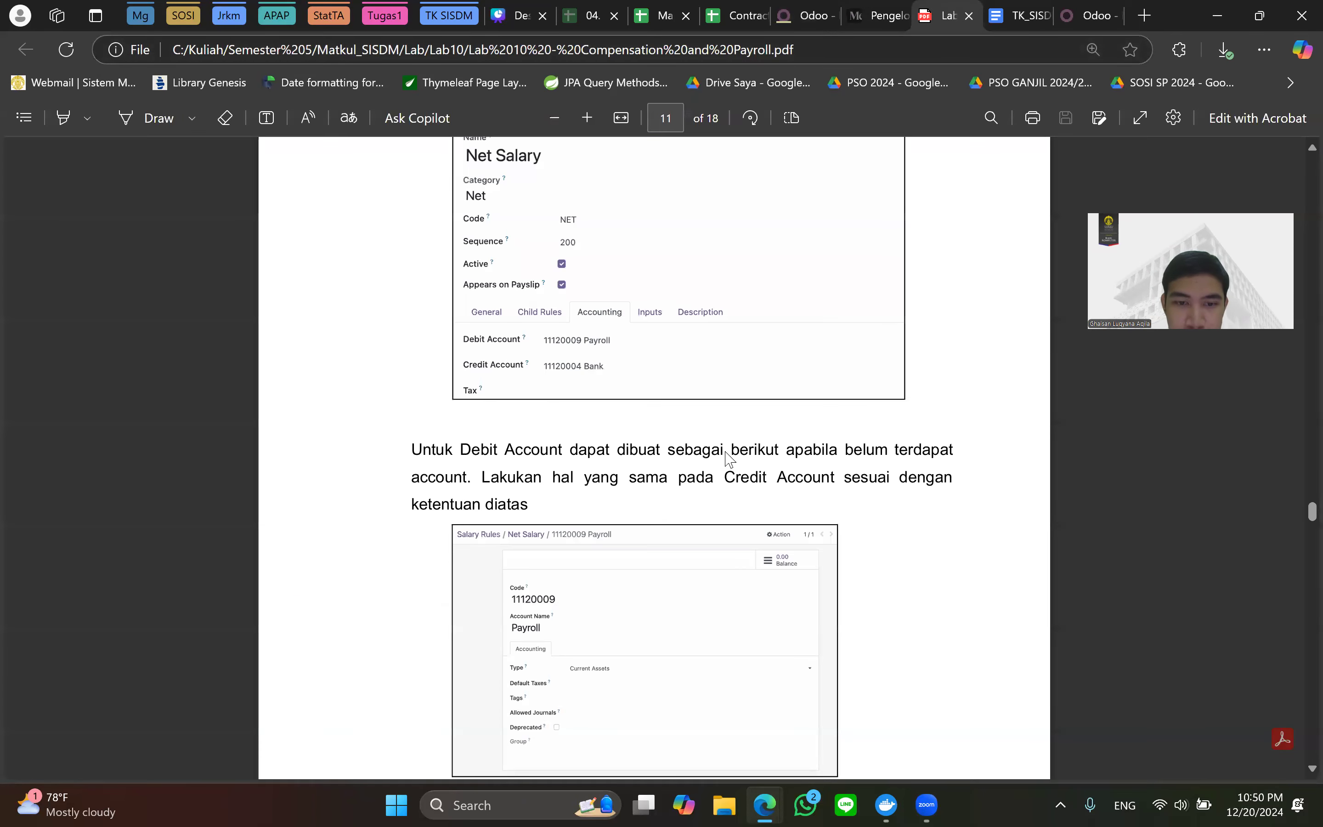
scroll(728, 459, down, 1)
scroll(699, 525, up, 10)
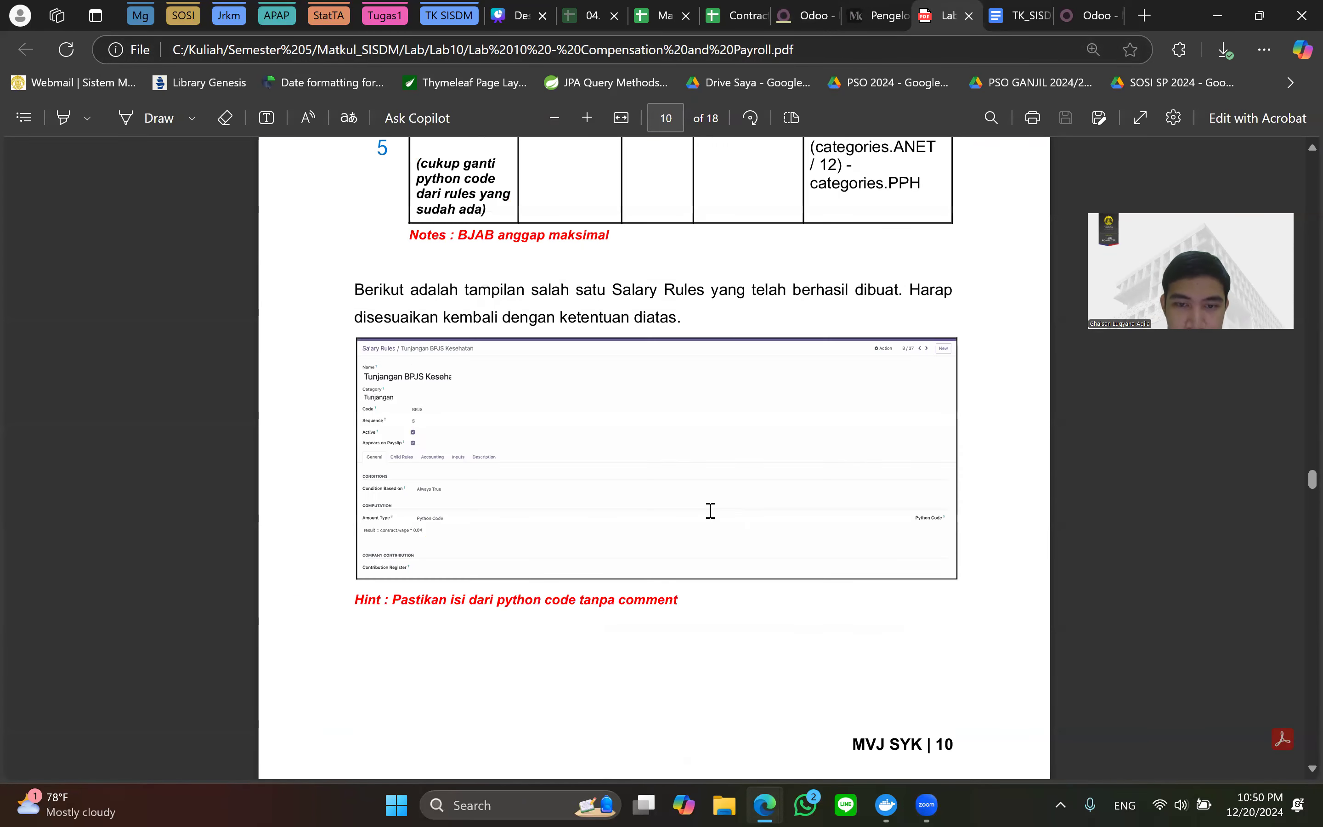
scroll(710, 510, up, 10)
scroll(848, 559, down, 3)
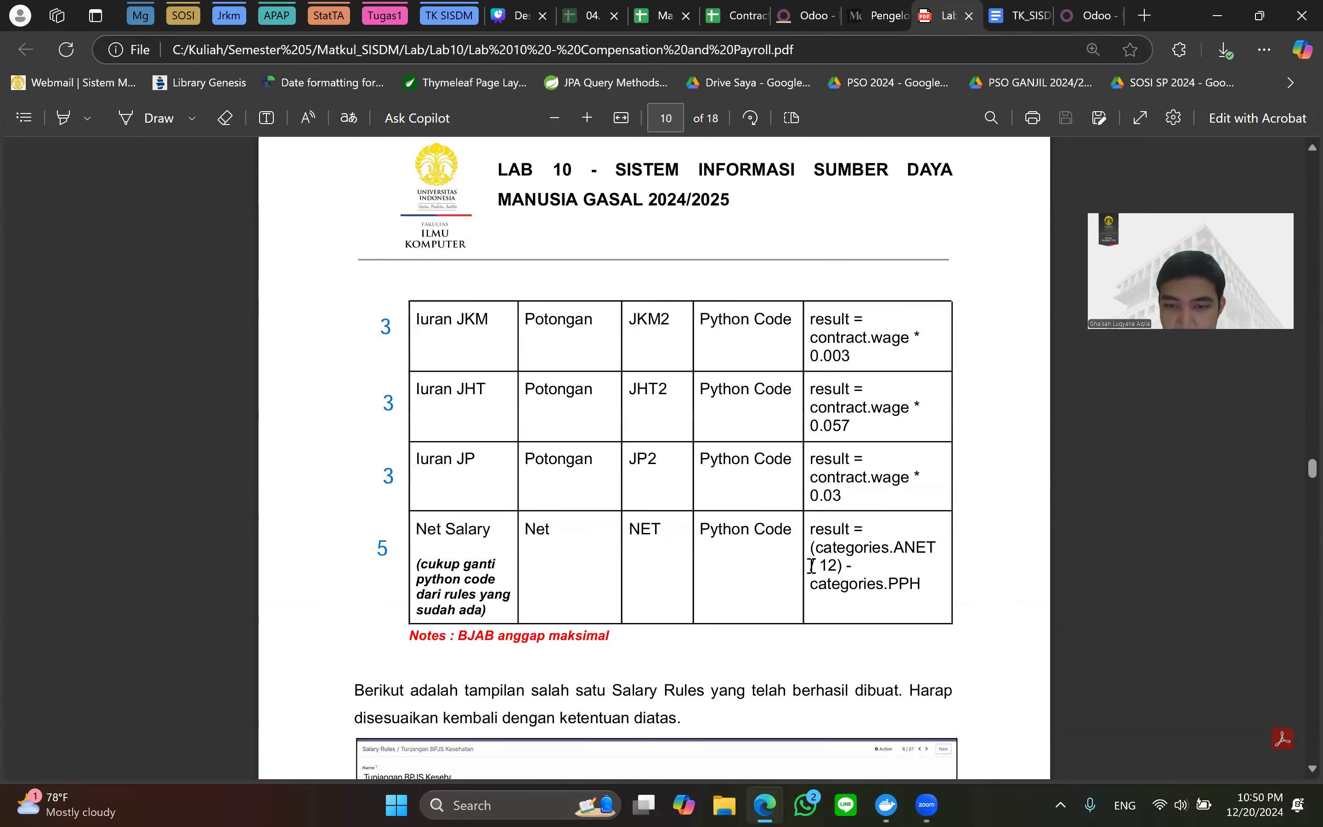
key(alt+Tab)
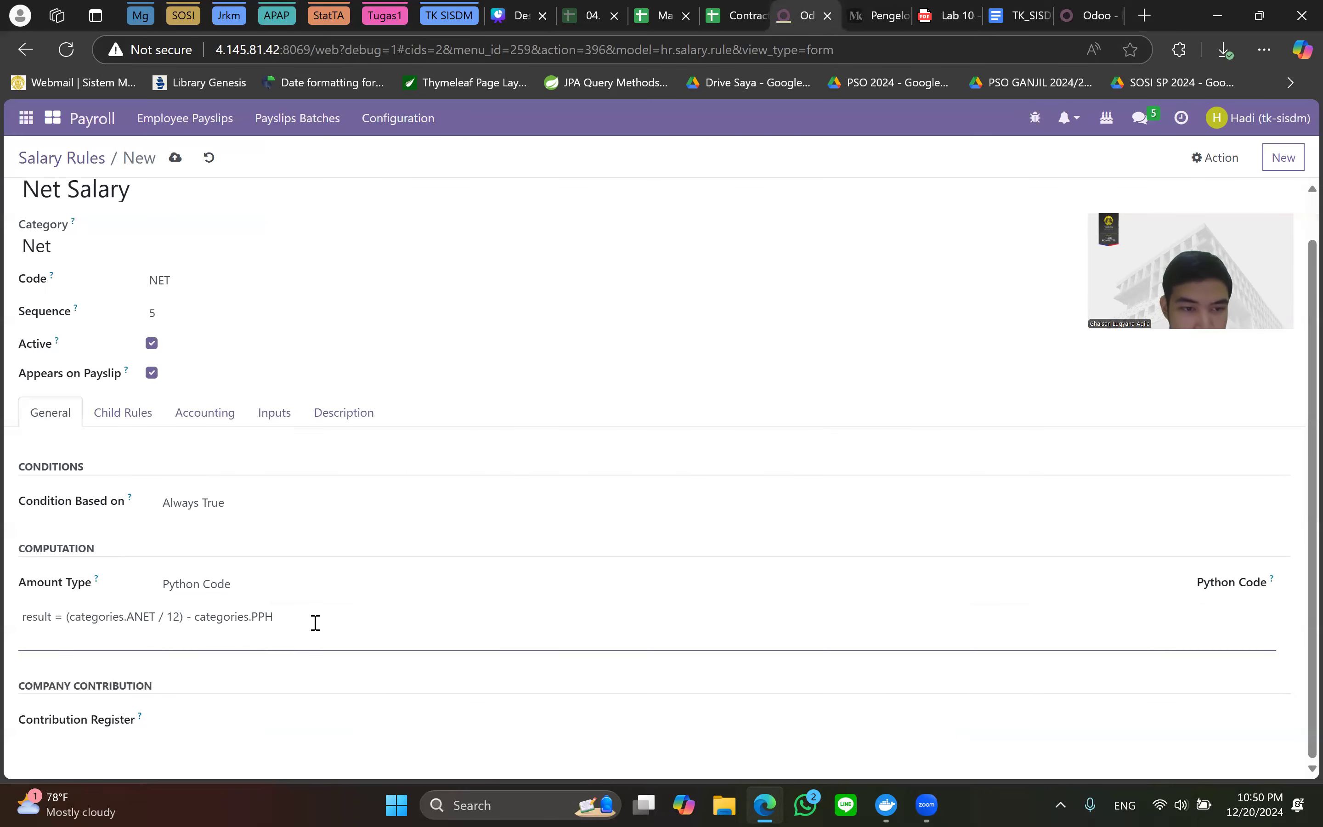
scroll(257, 365, up, 1)
scroll(274, 465, down, 1)
scroll(295, 355, up, 1)
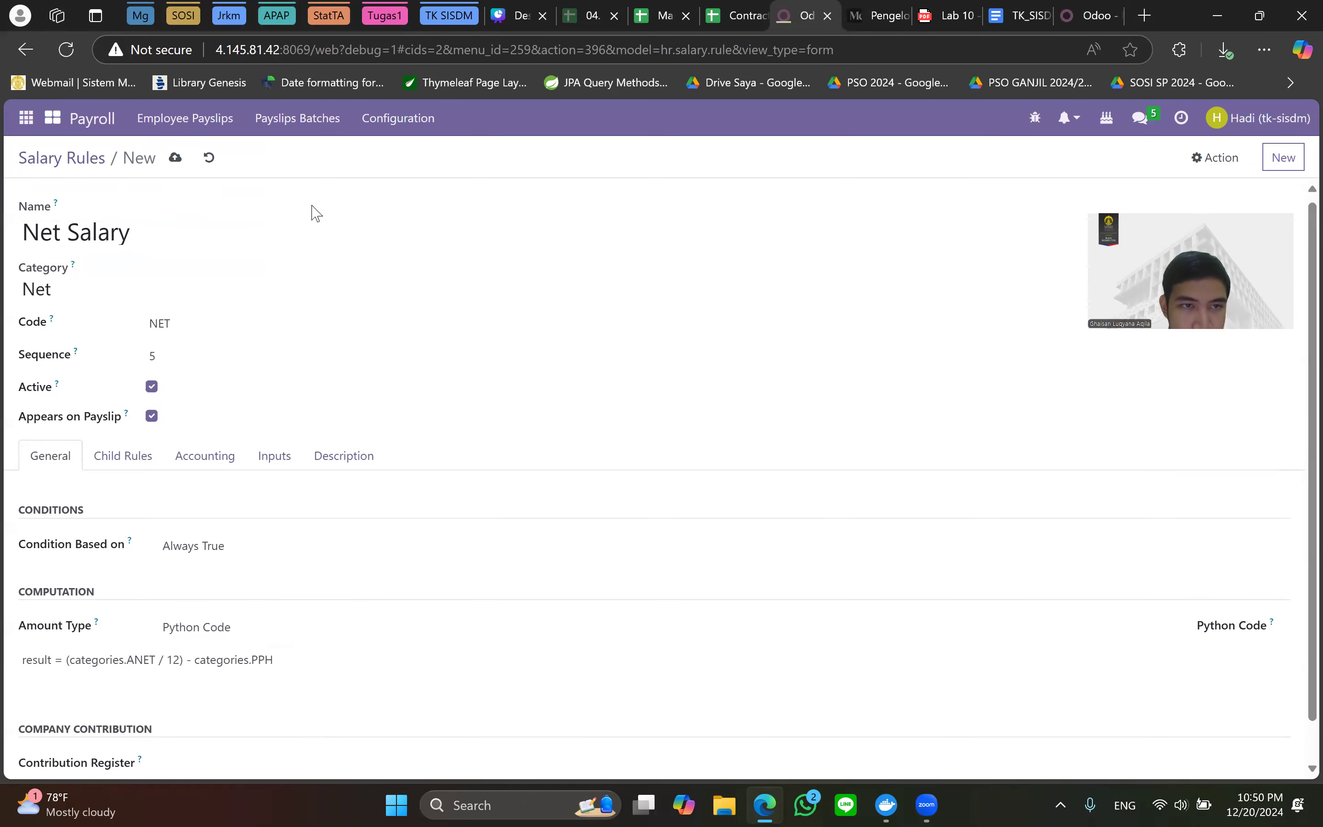
Save the new Net Salary rule and show its accounting settings.
click(175, 159)
scroll(350, 350, down, 1)
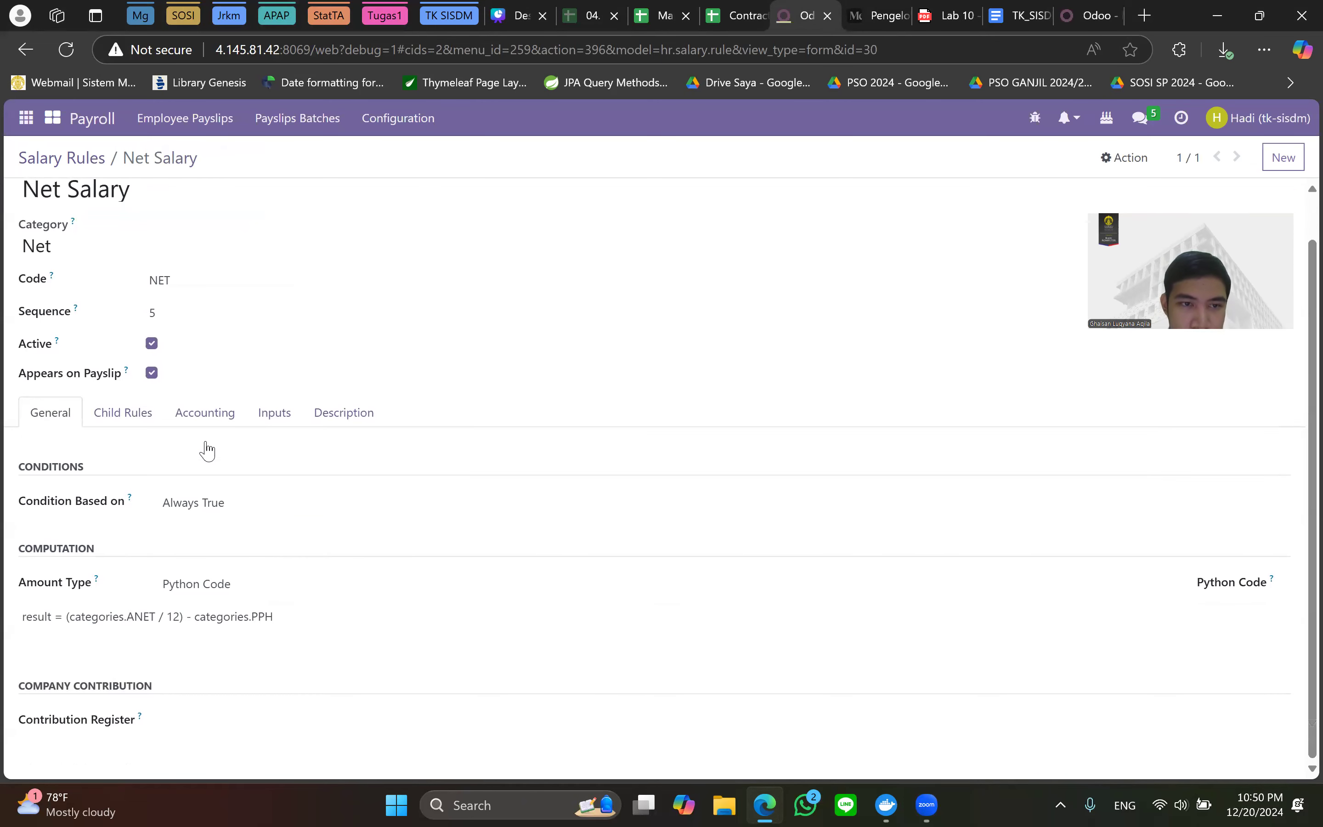
click(211, 415)
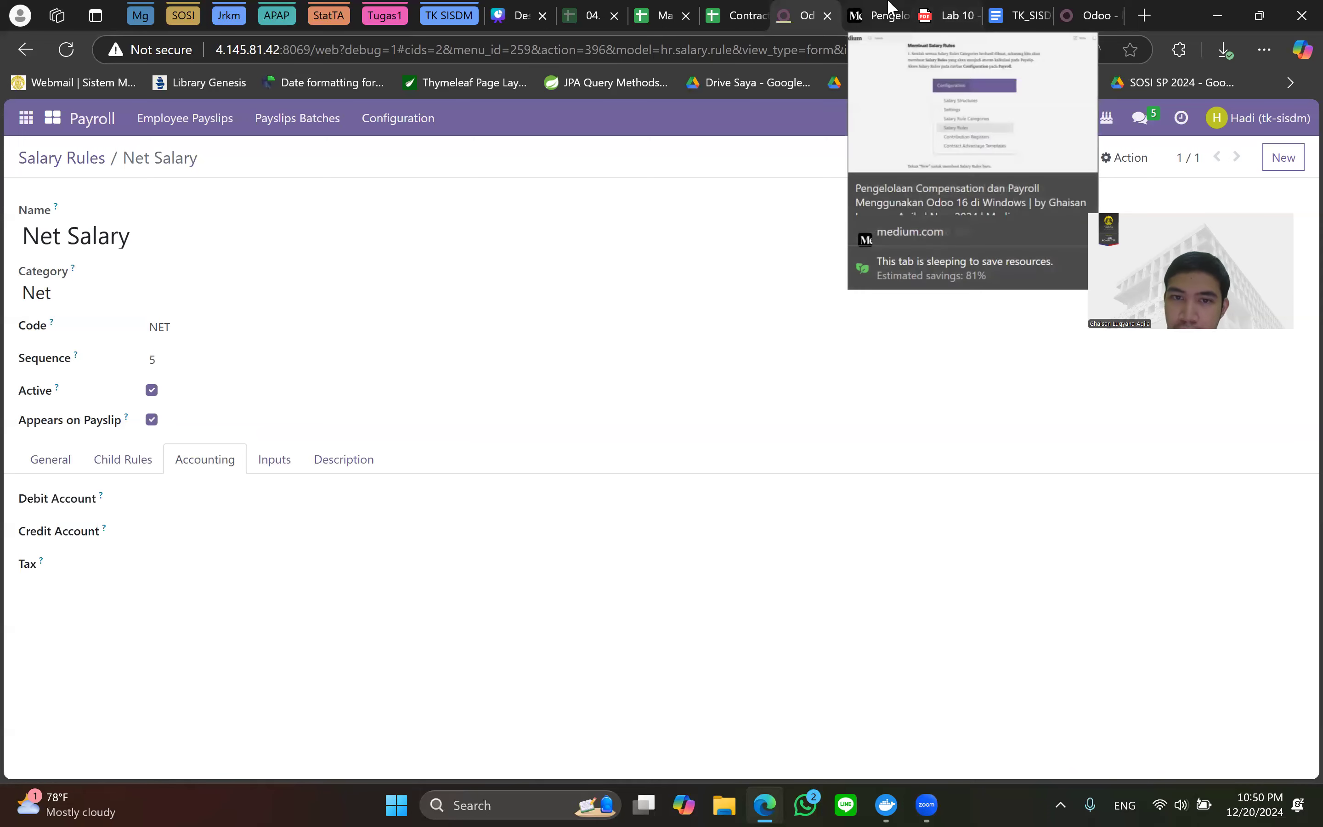
Look through the Medium article on Odoo 16 payroll for the Net Salary rule and its debit and credit account setup.
click(888, 11)
scroll(918, 310, down, 10)
scroll(929, 317, down, 5)
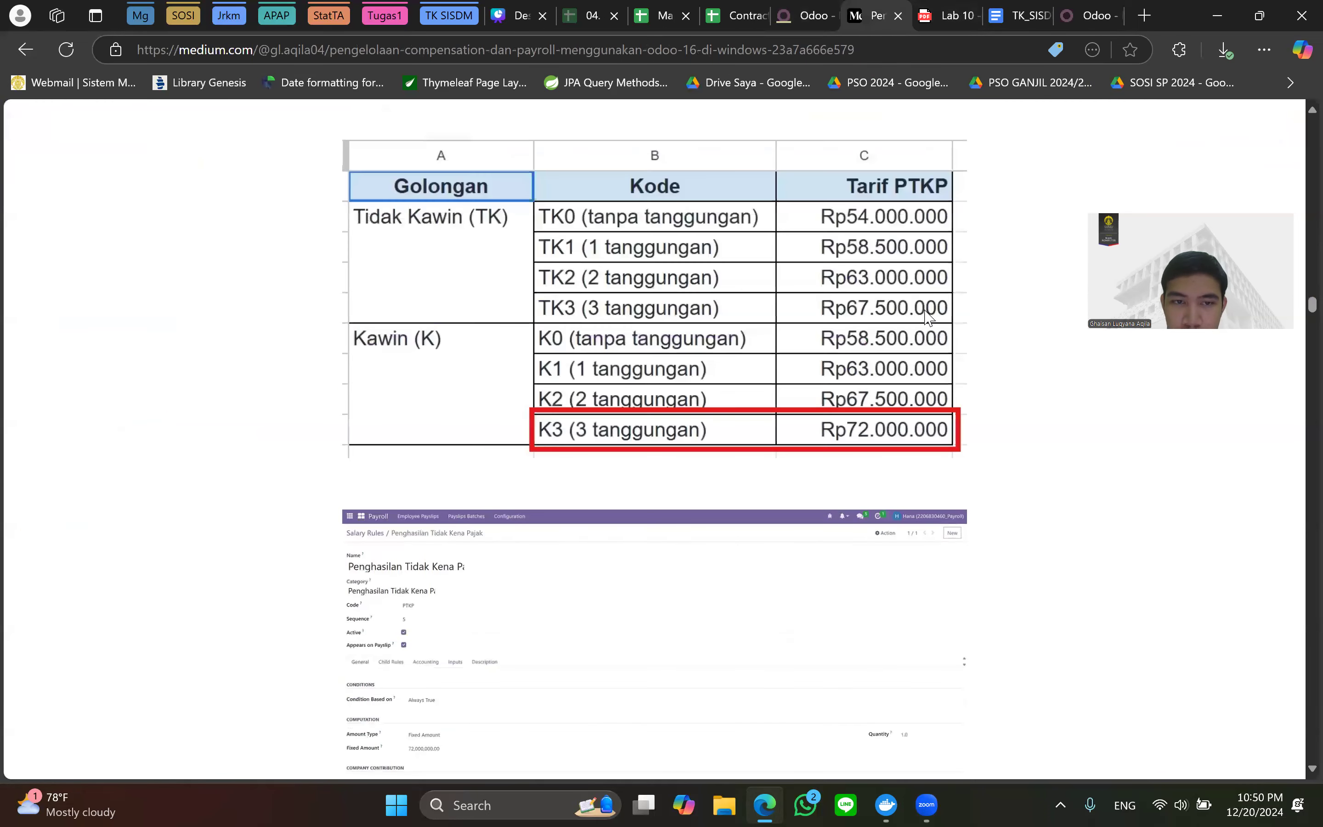
scroll(924, 310, down, 15)
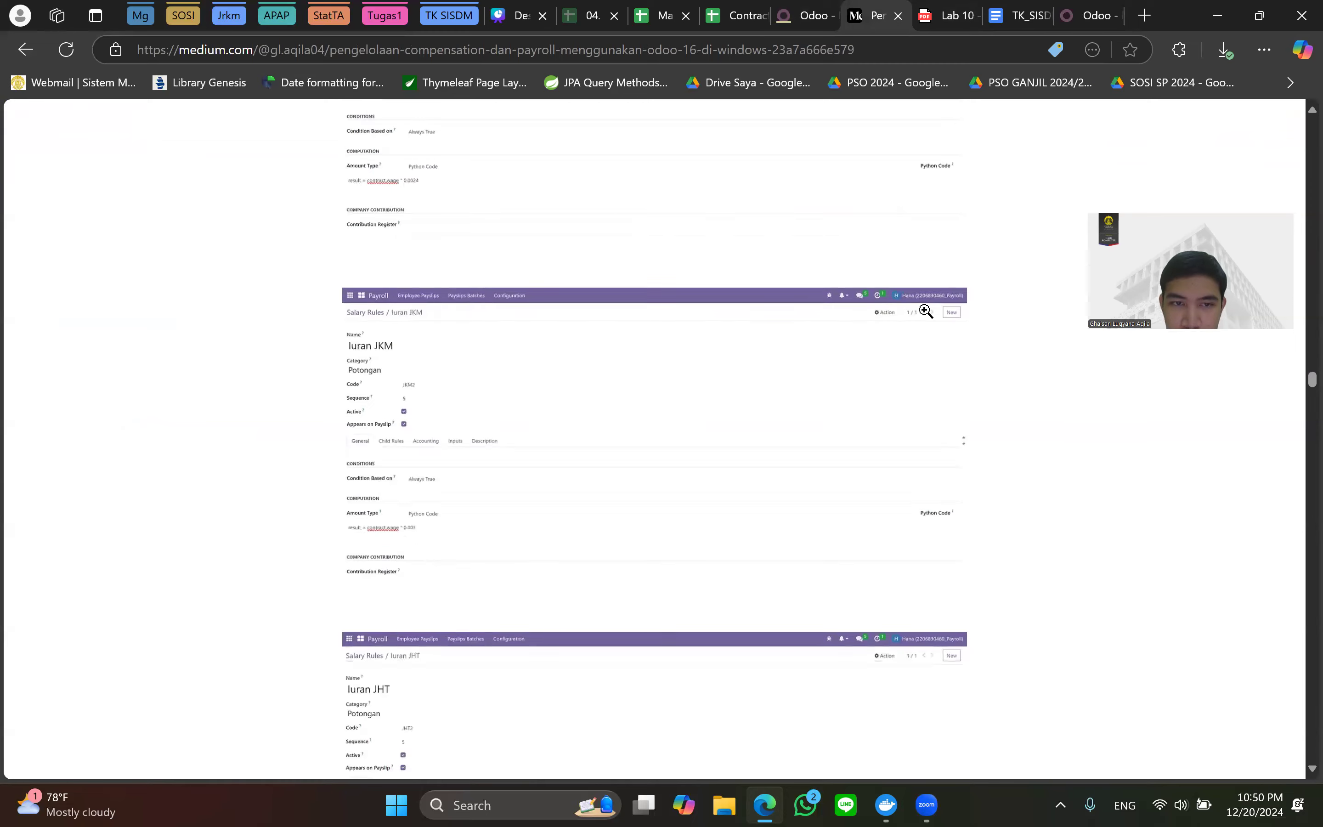
scroll(929, 317, down, 20)
scroll(925, 310, up, 10)
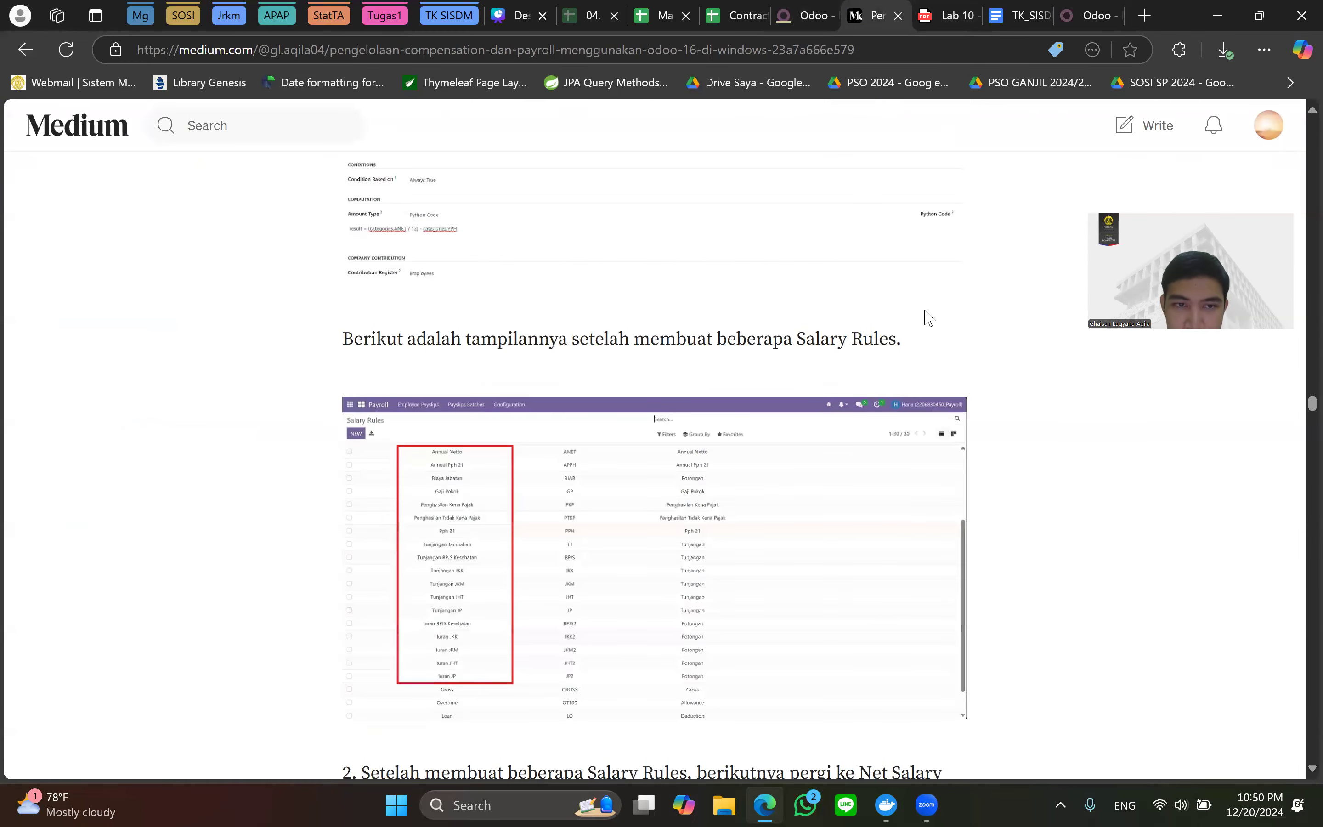
scroll(925, 310, up, 1)
scroll(925, 311, down, 1)
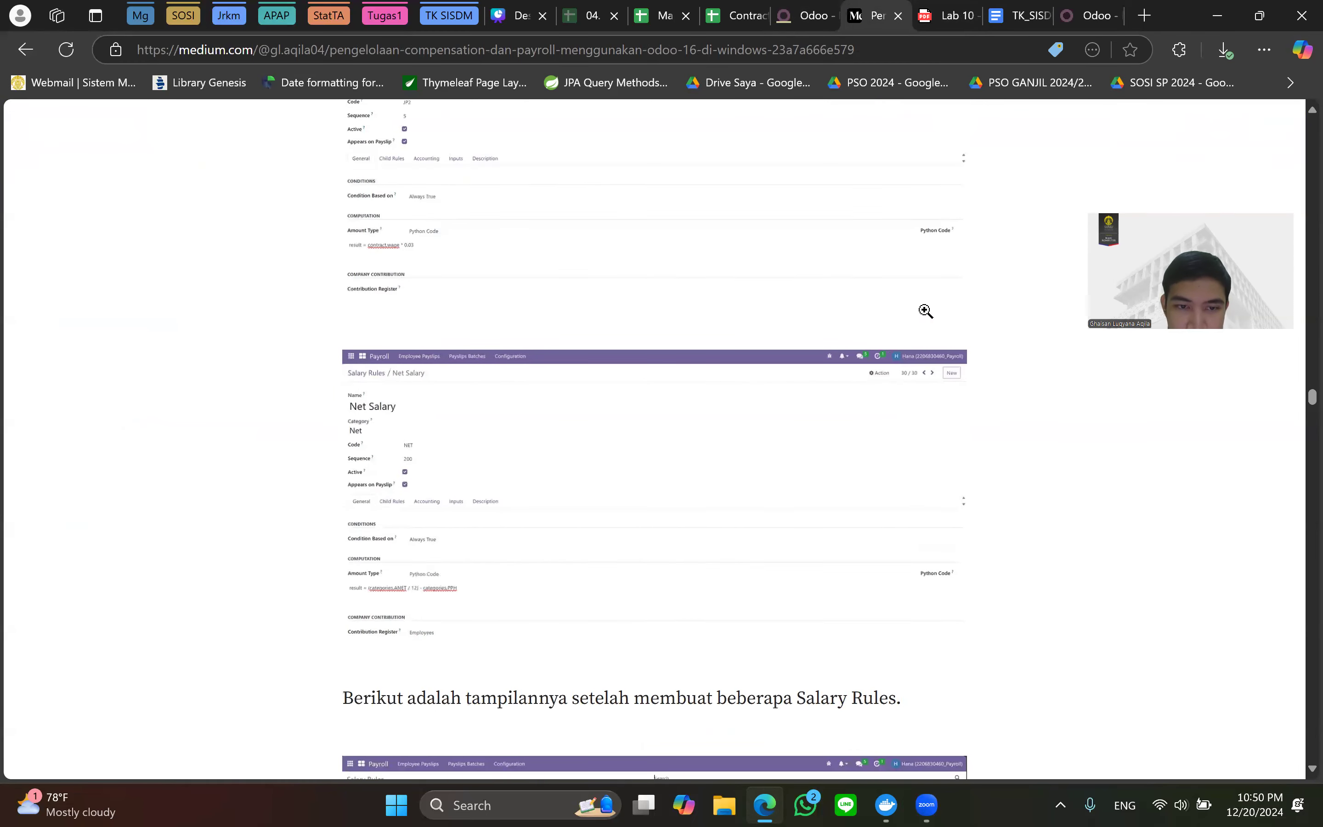
scroll(929, 317, down, 6)
scroll(929, 317, down, 8)
scroll(928, 317, down, 6)
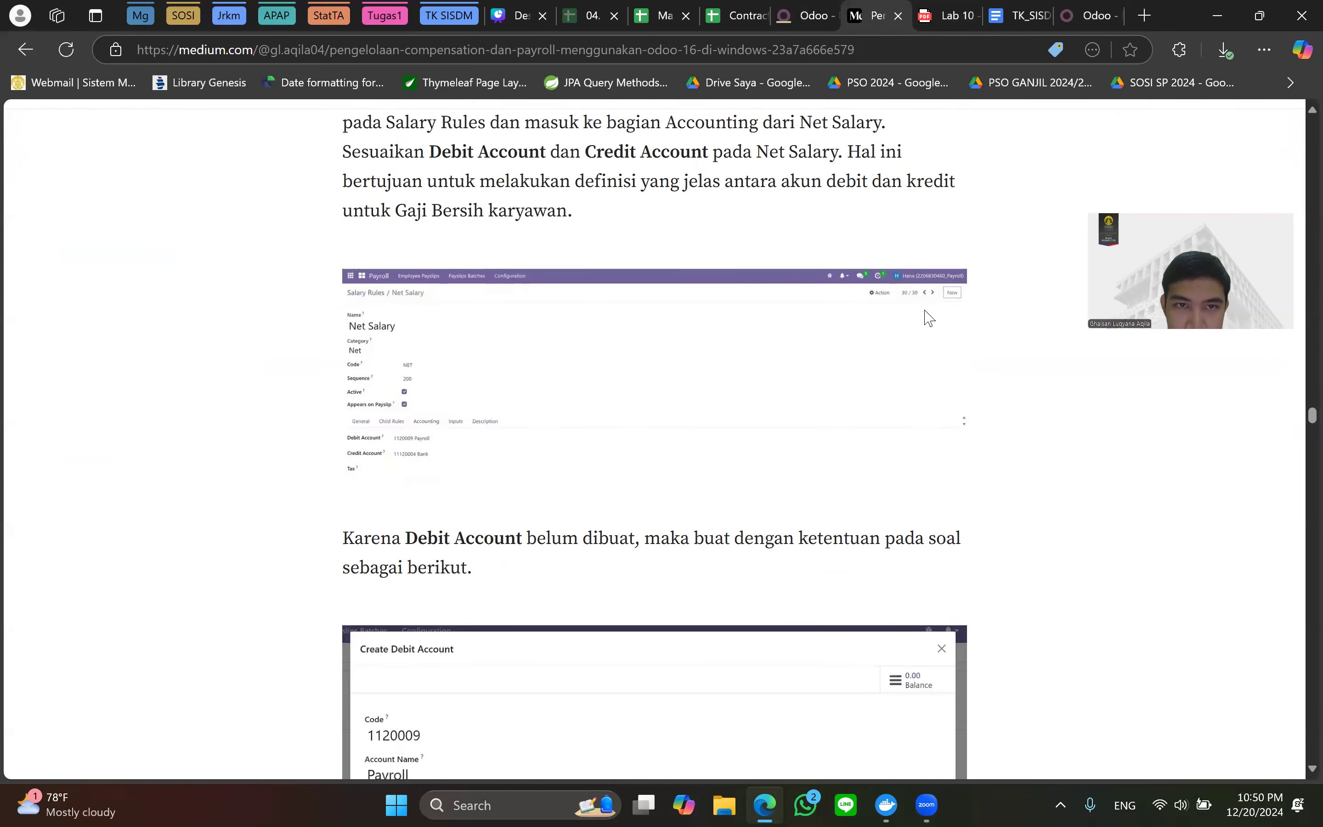
scroll(929, 317, up, 4)
scroll(755, 358, up, 2)
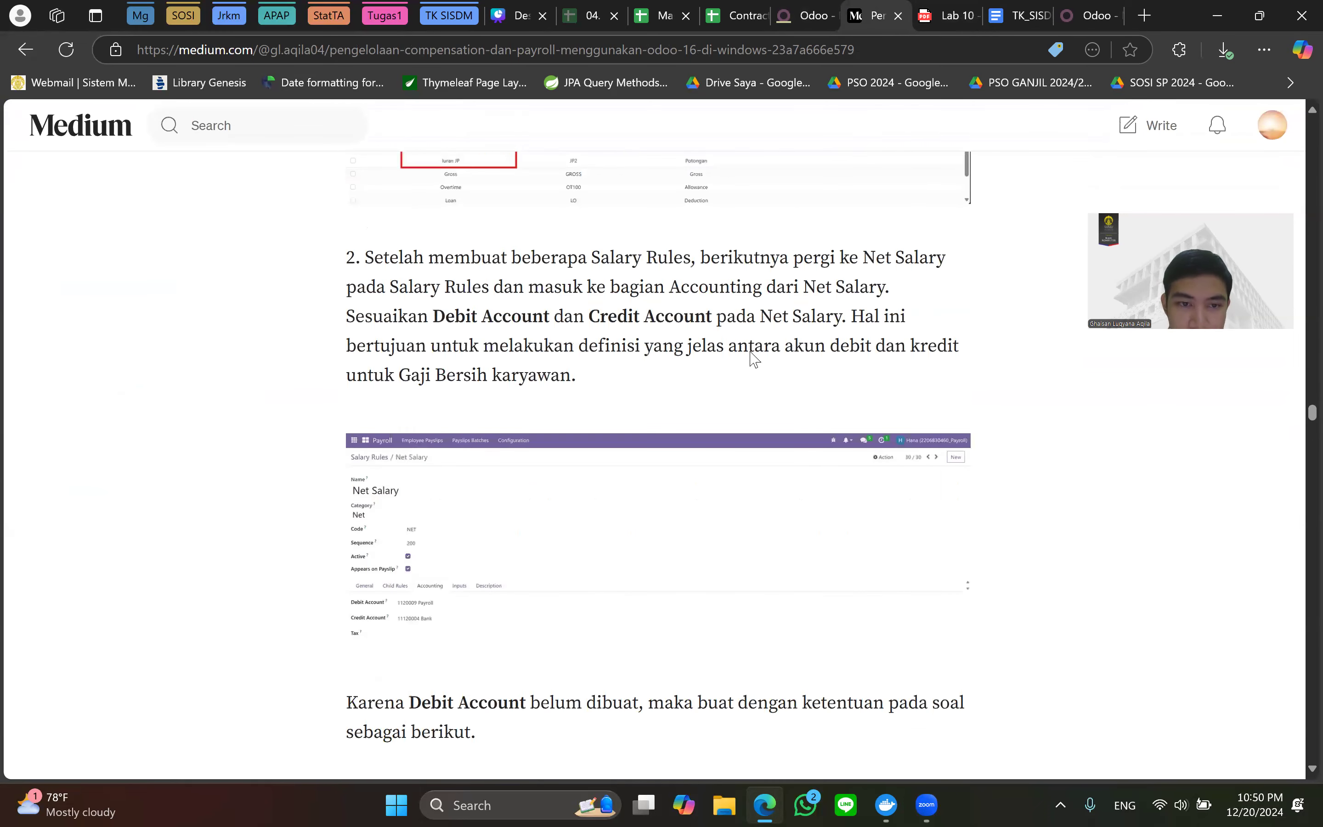
Look up the debit and credit accounts of the Net Salary rule in the Lab 10 PDF and the Medium article.
click(803, 15)
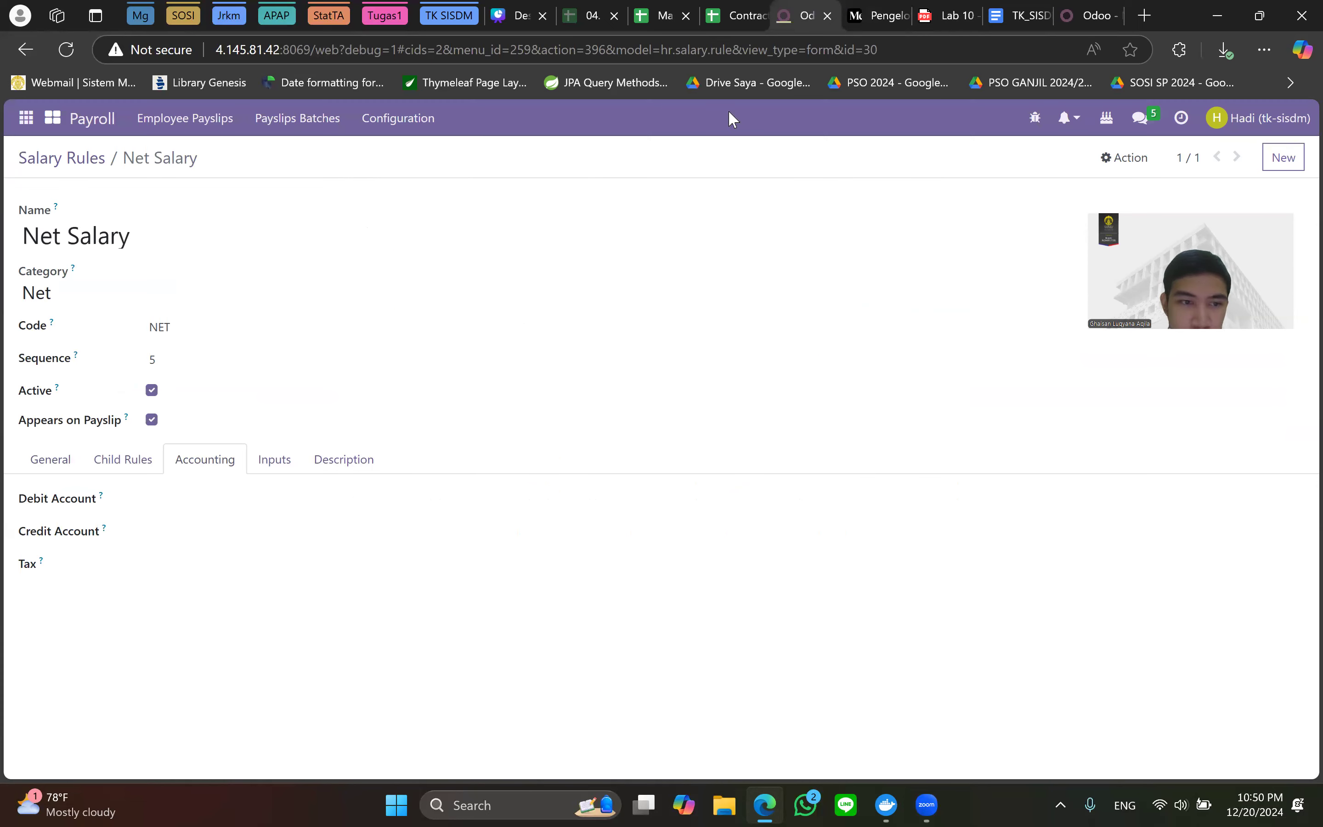
click(141, 499)
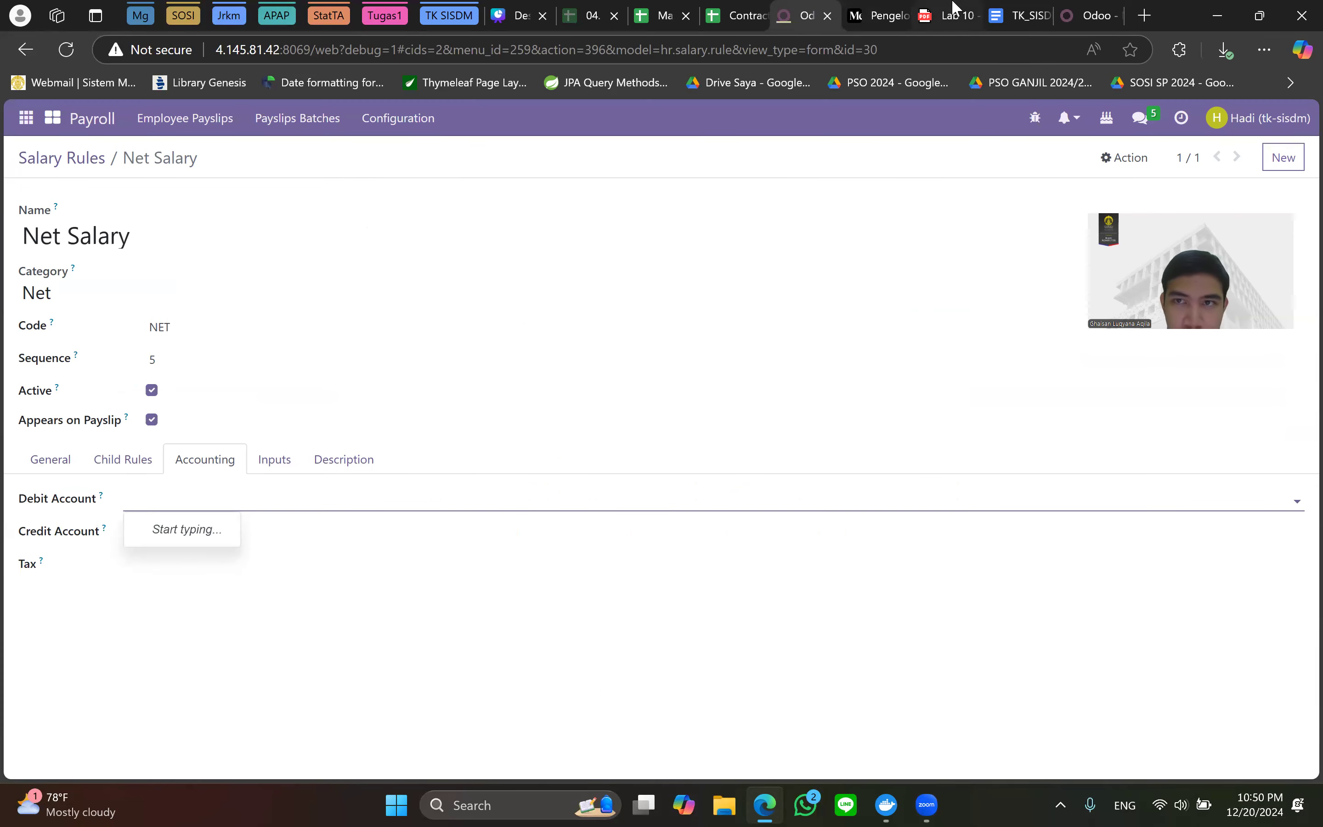
click(958, 8)
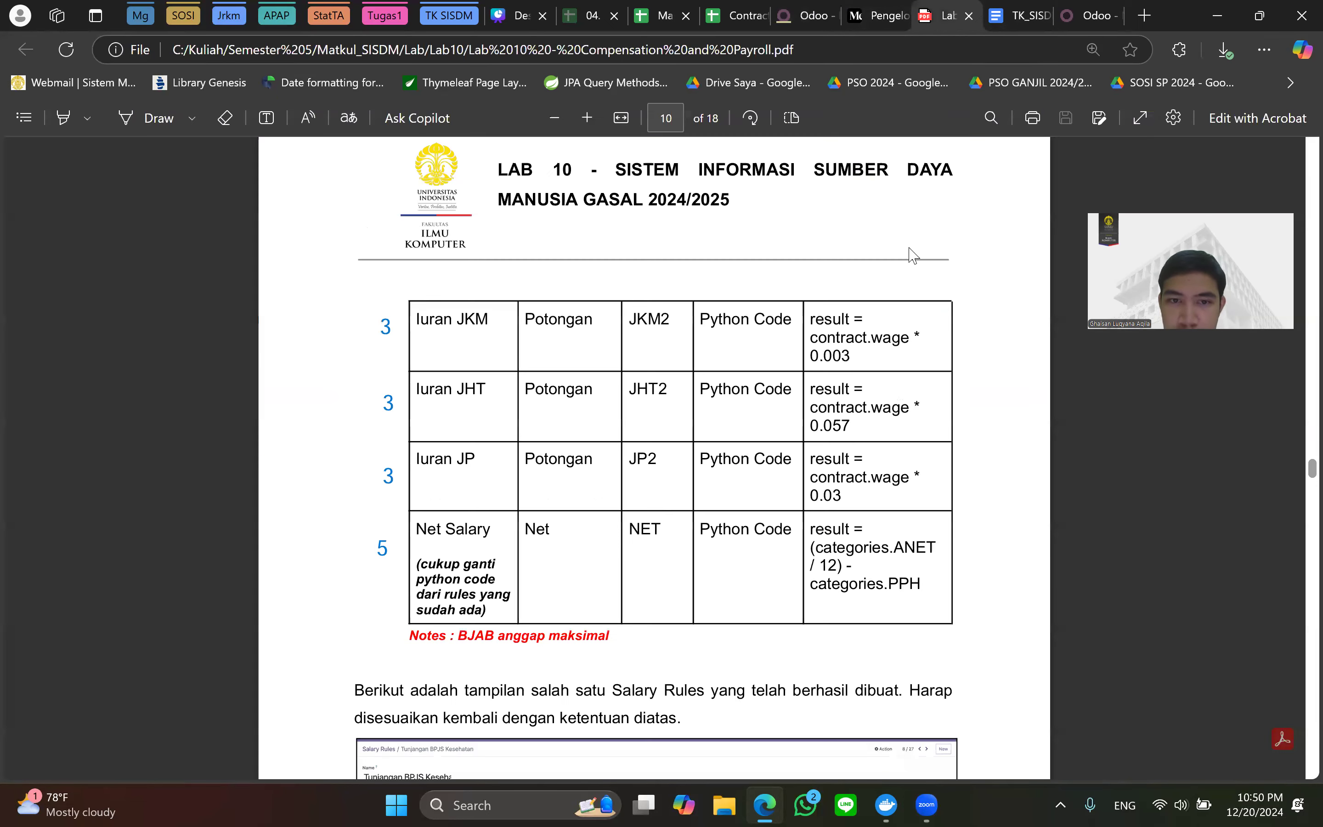
scroll(906, 253, down, 10)
scroll(901, 401, down, 15)
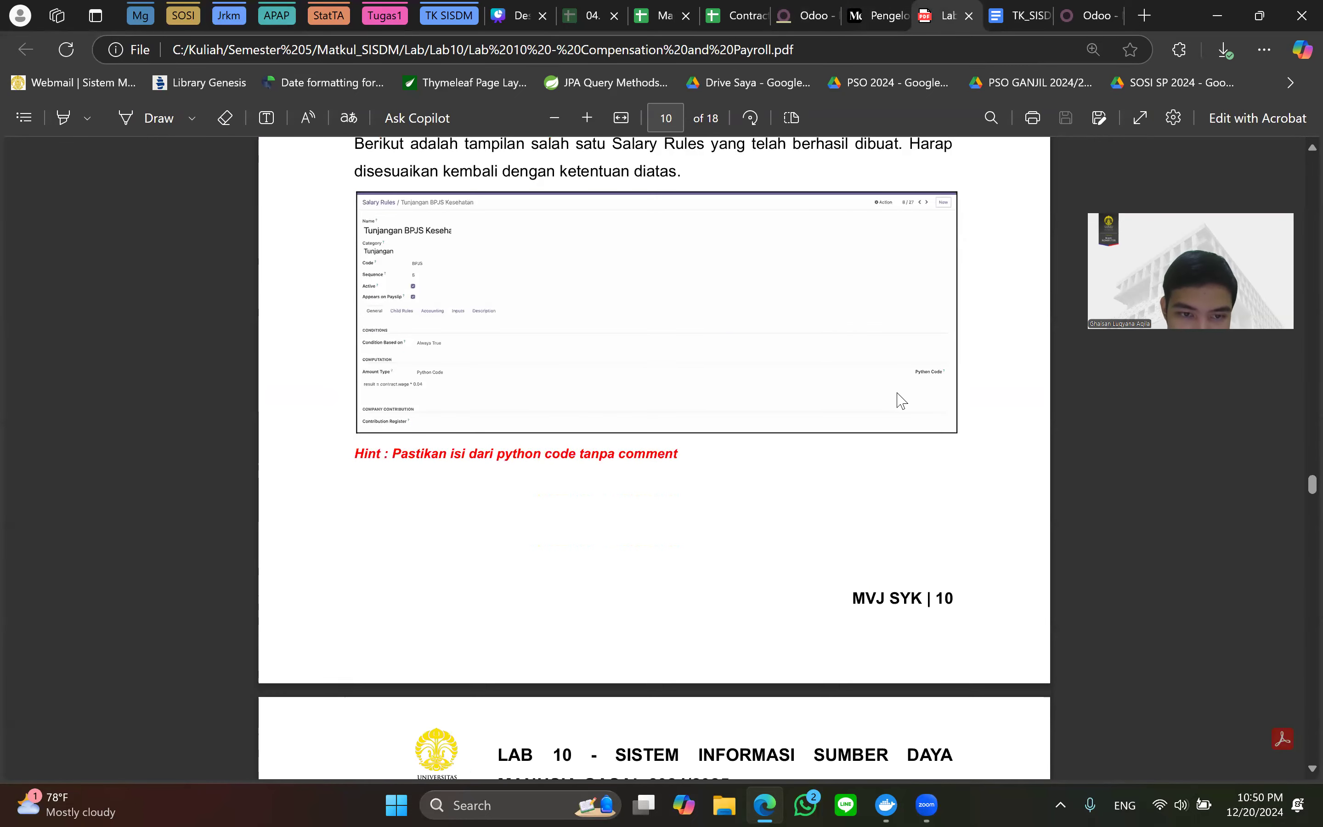
scroll(889, 419, down, 1)
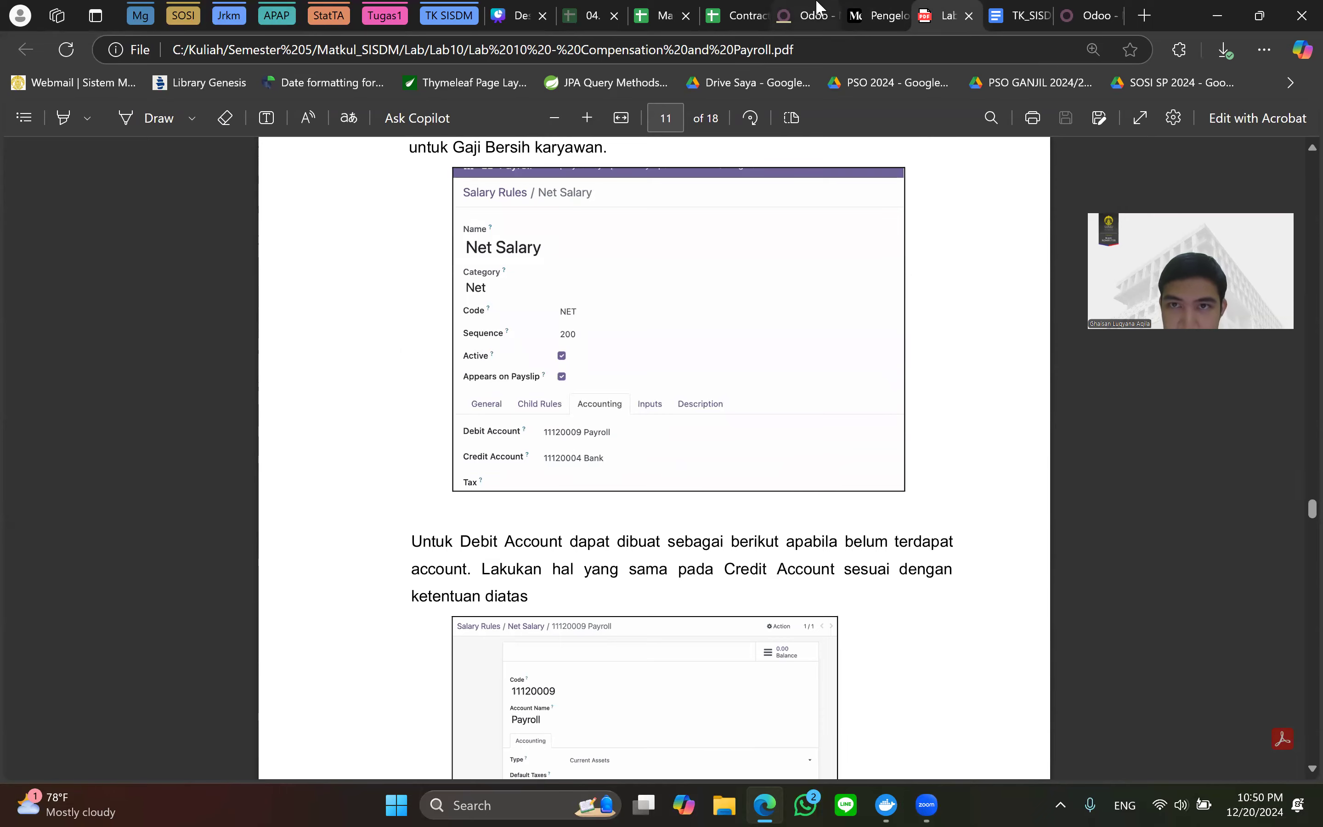
click(809, 15)
click(875, 15)
scroll(681, 393, down, 7)
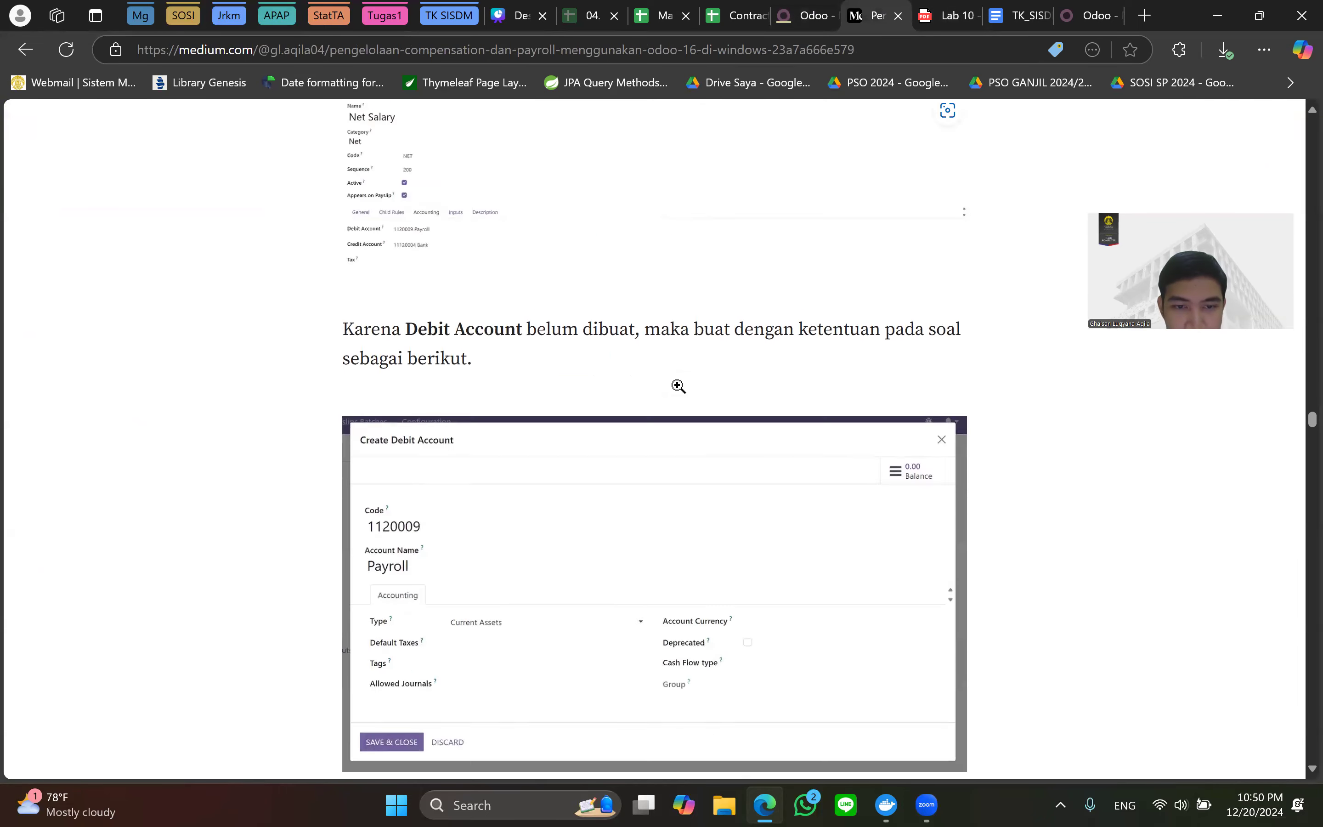
scroll(678, 387, up, 3)
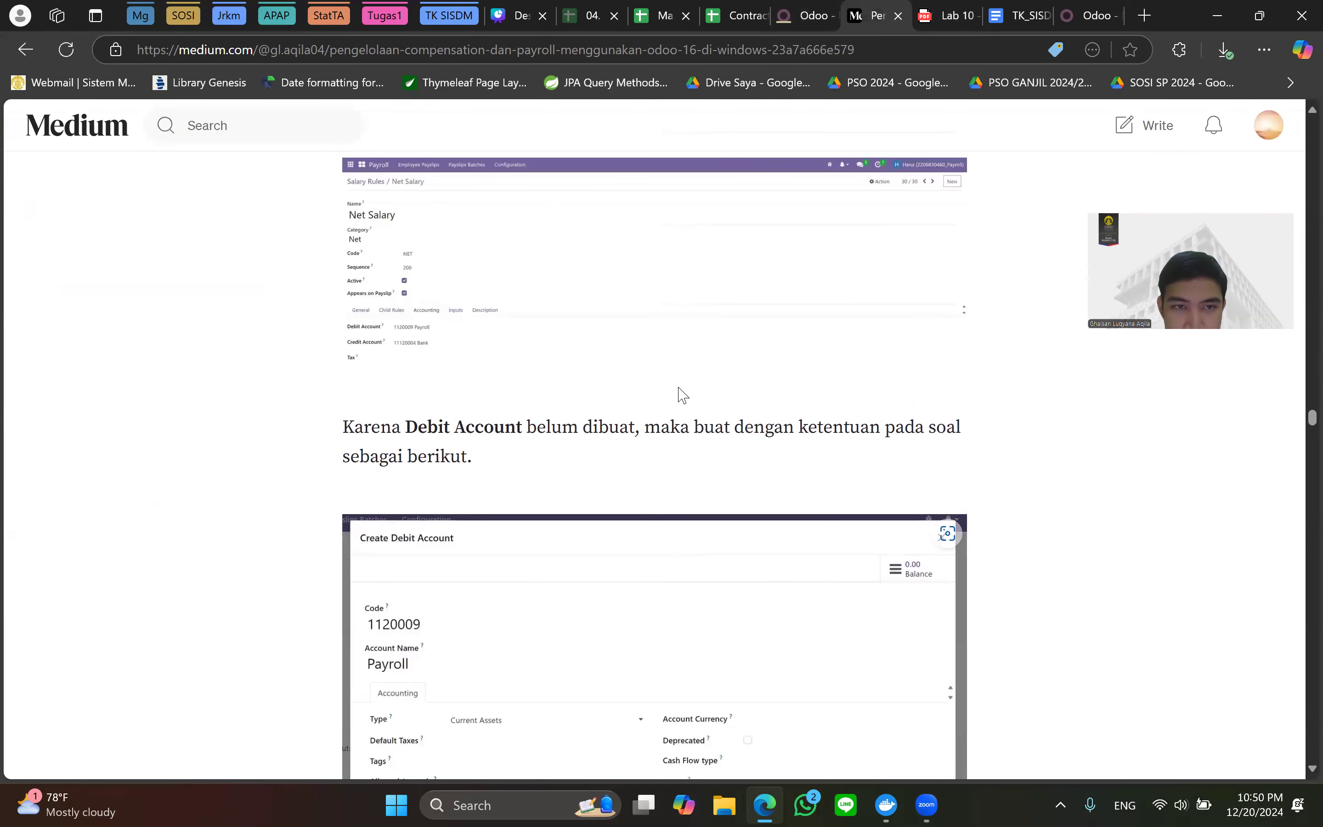
scroll(678, 388, up, 1)
scroll(679, 388, down, 5)
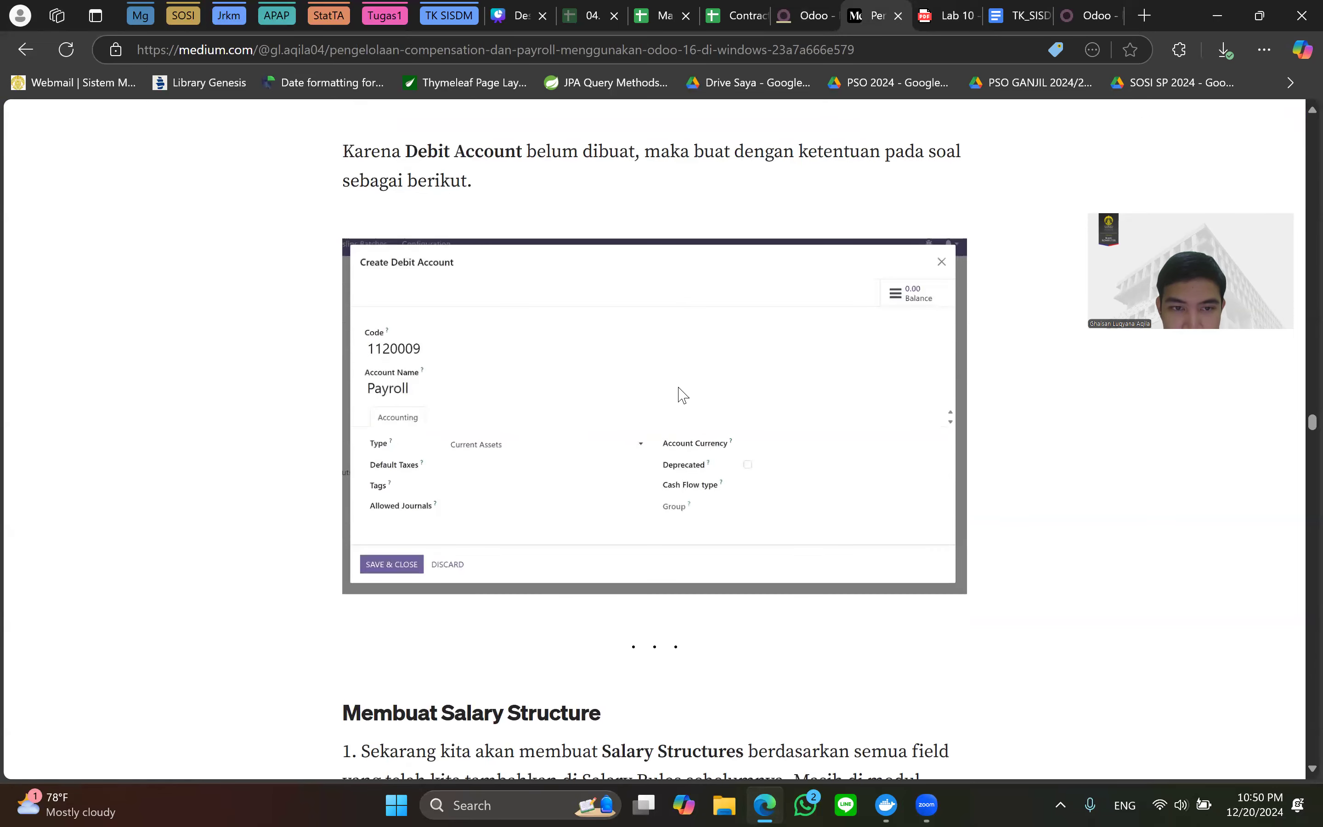
Start creating a new debit account named Test from the Net Salary rule's Debit Account field.
click(803, 15)
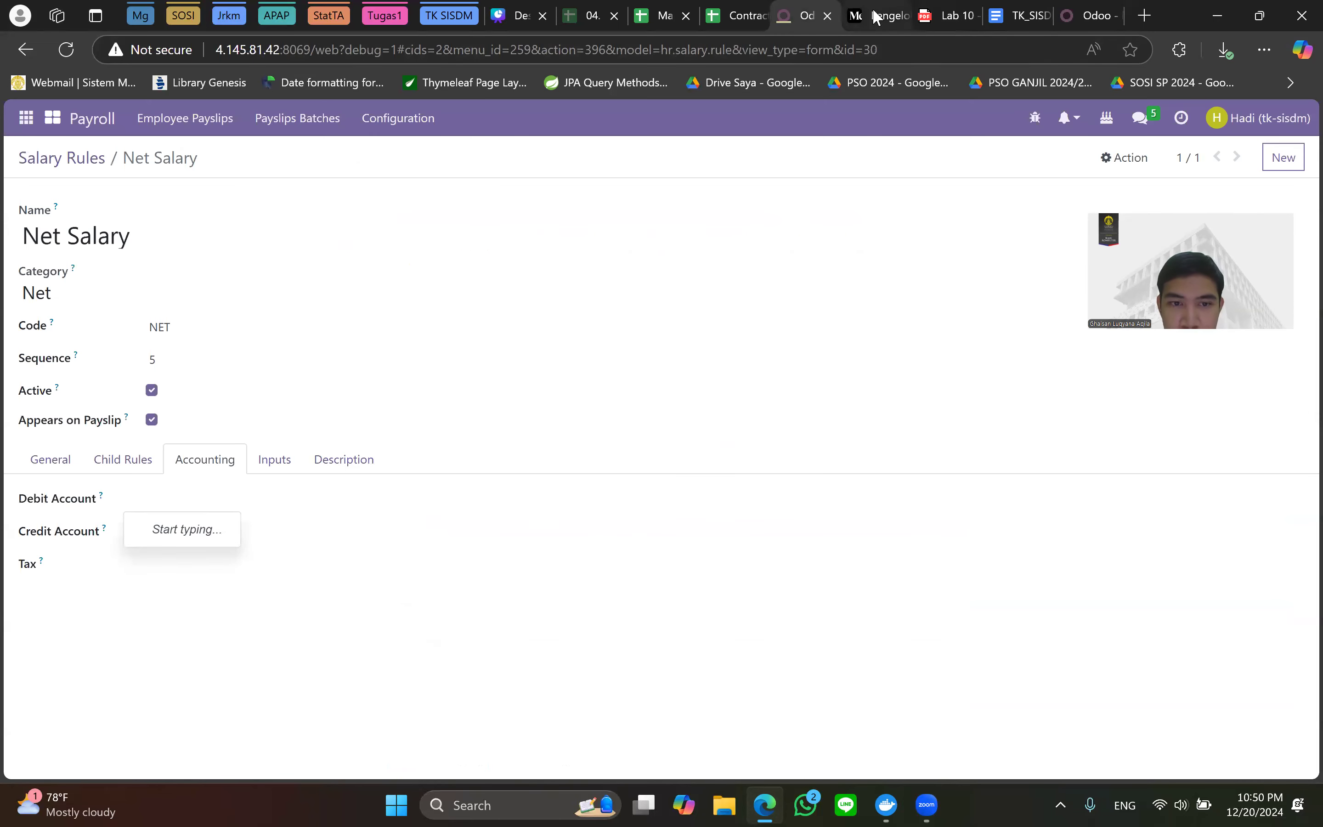
click(875, 15)
click(804, 16)
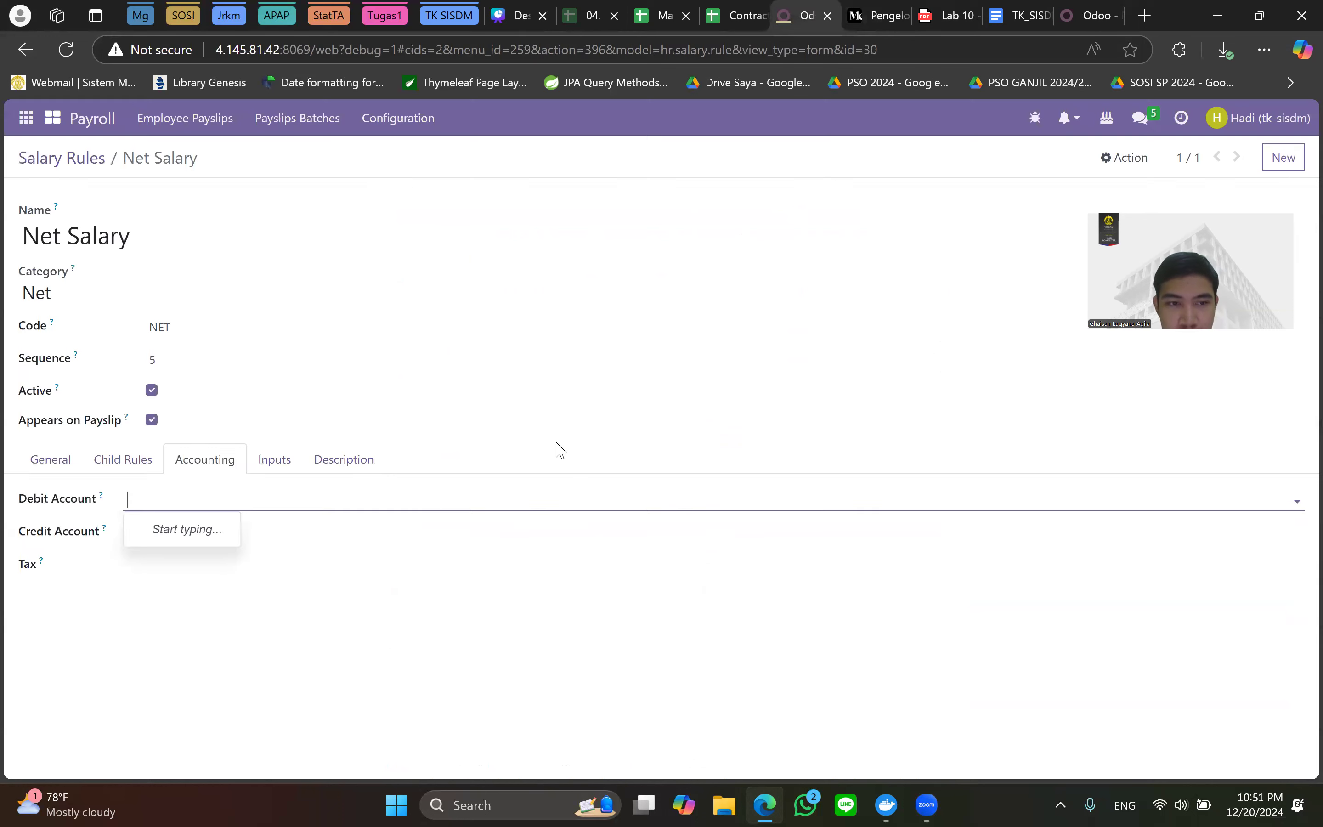
key(Caps_Lock)
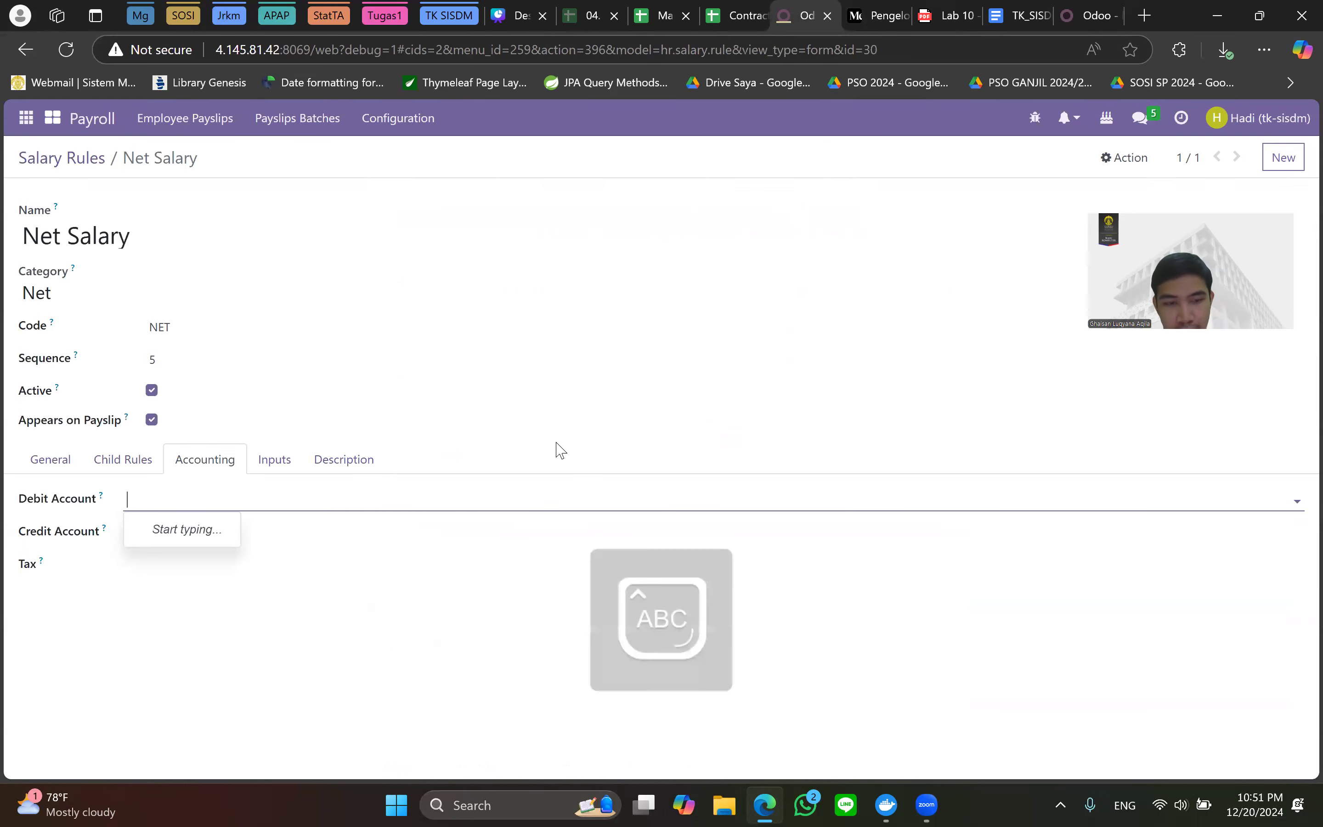
text(T)
key(Caps_Lock)
text(est)
click(233, 553)
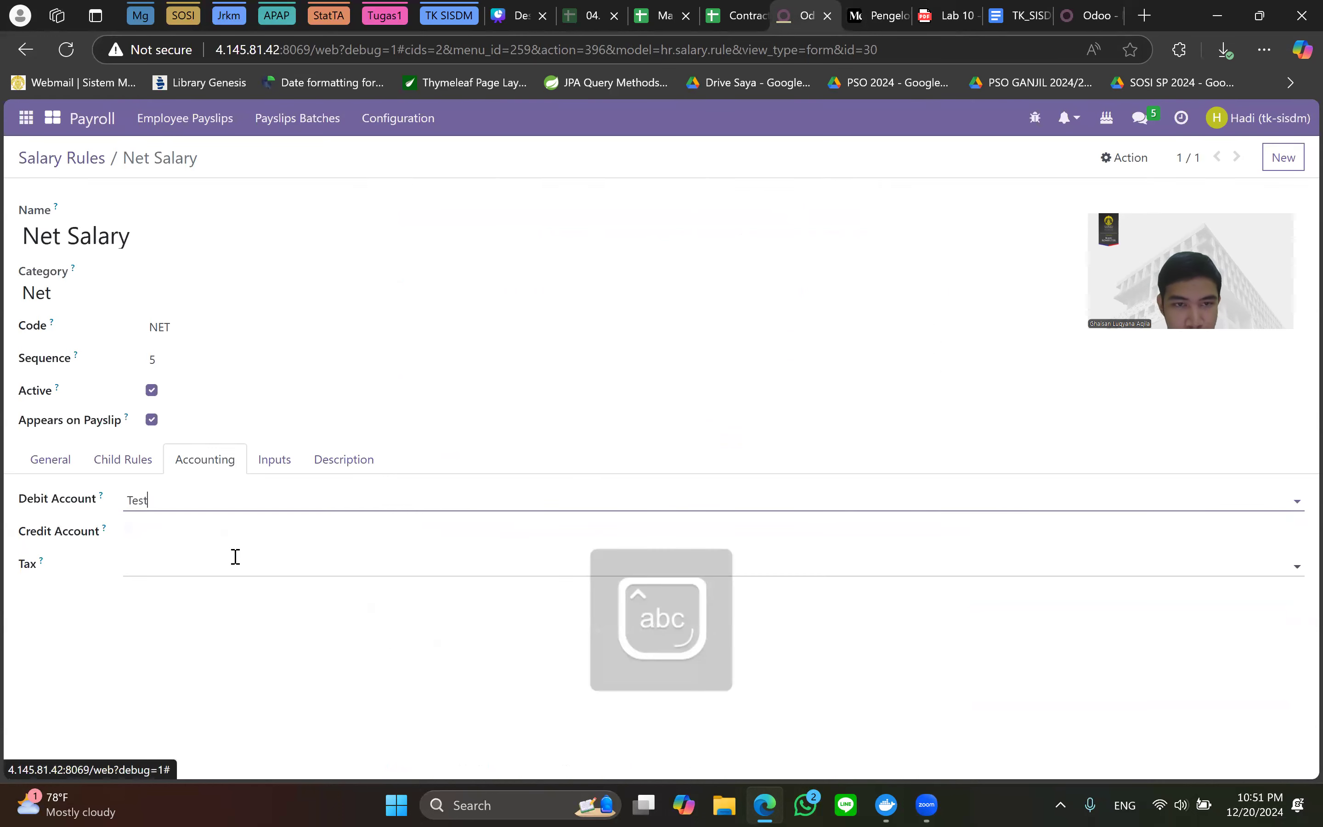
Set the new debit account's code to 1120009, following the Medium article's example.
click(878, 15)
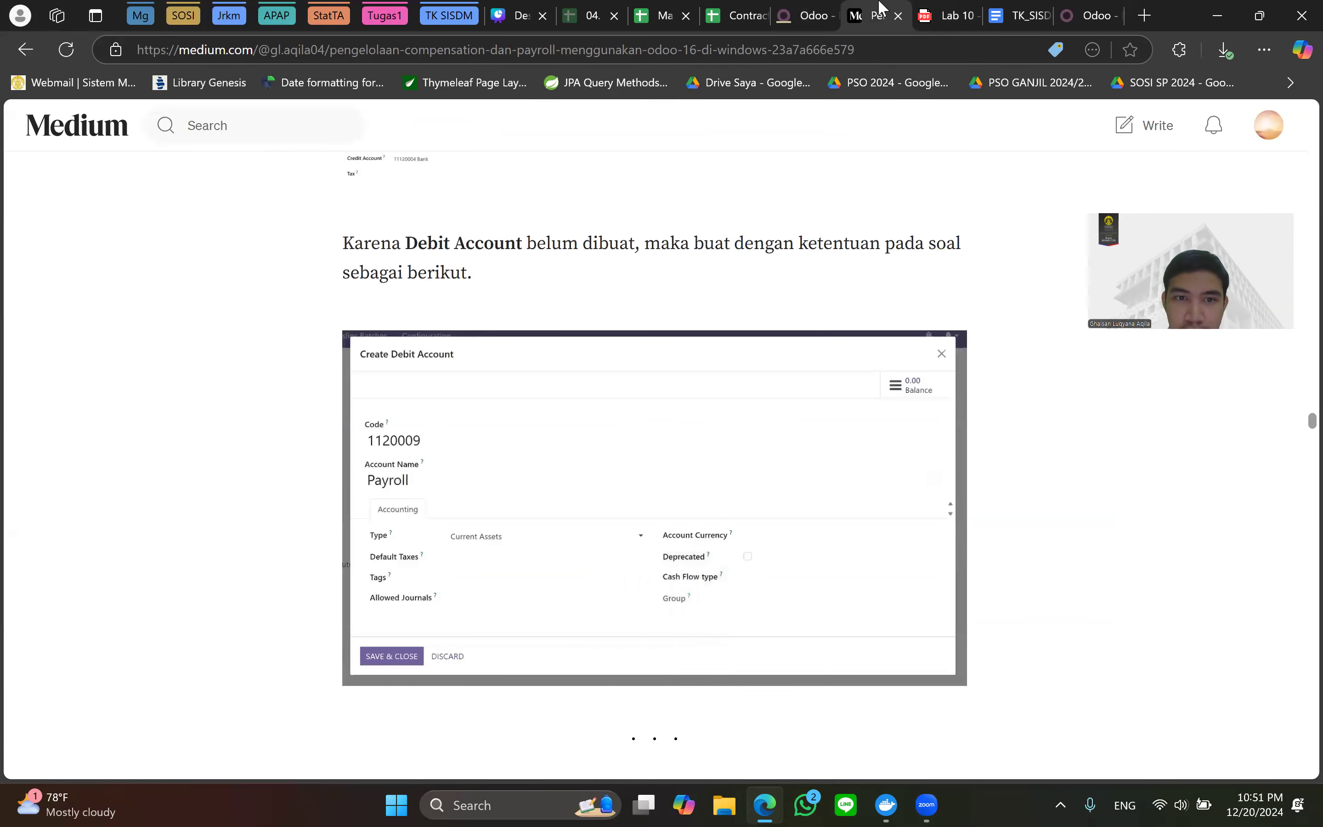
scroll(677, 414, up, 2)
scroll(676, 413, down, 2)
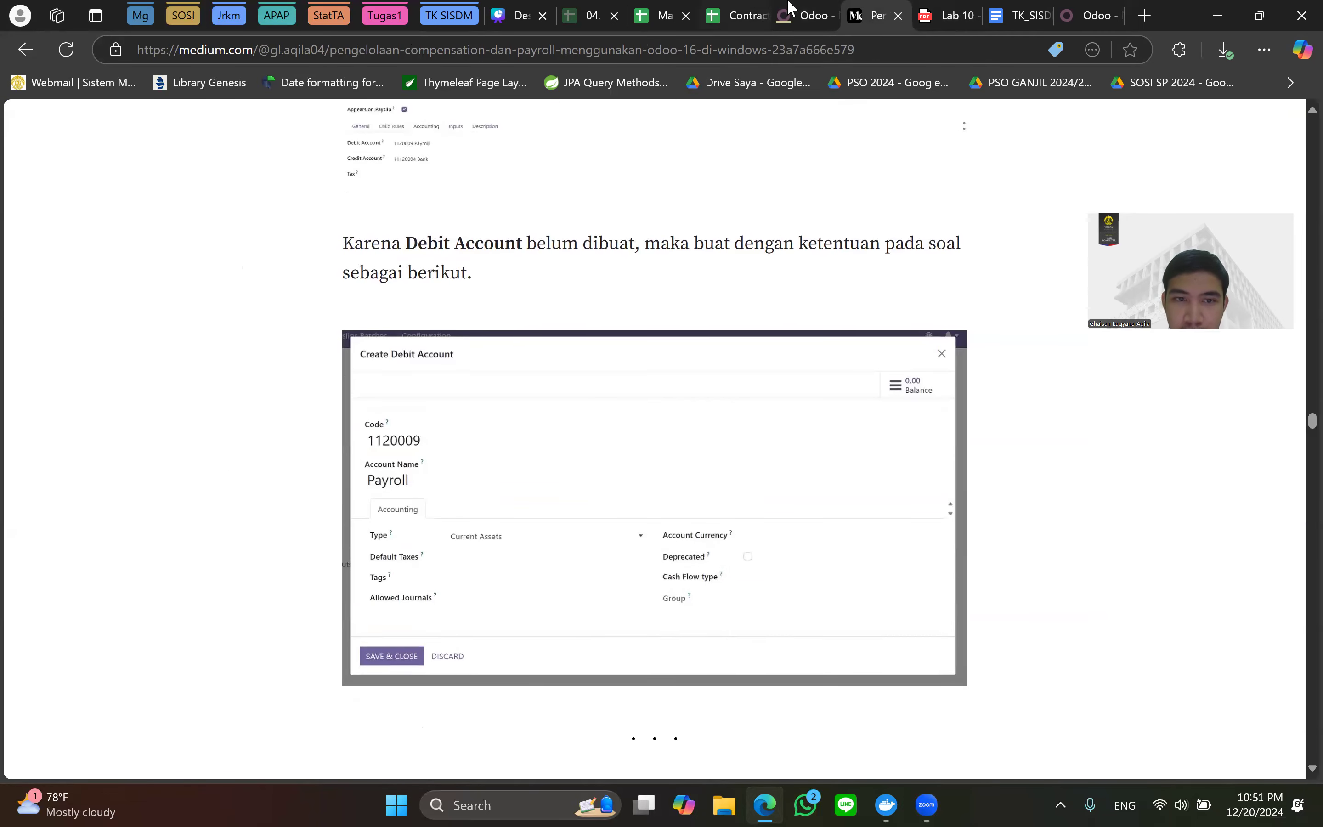
click(803, 16)
text(11)
click(875, 15)
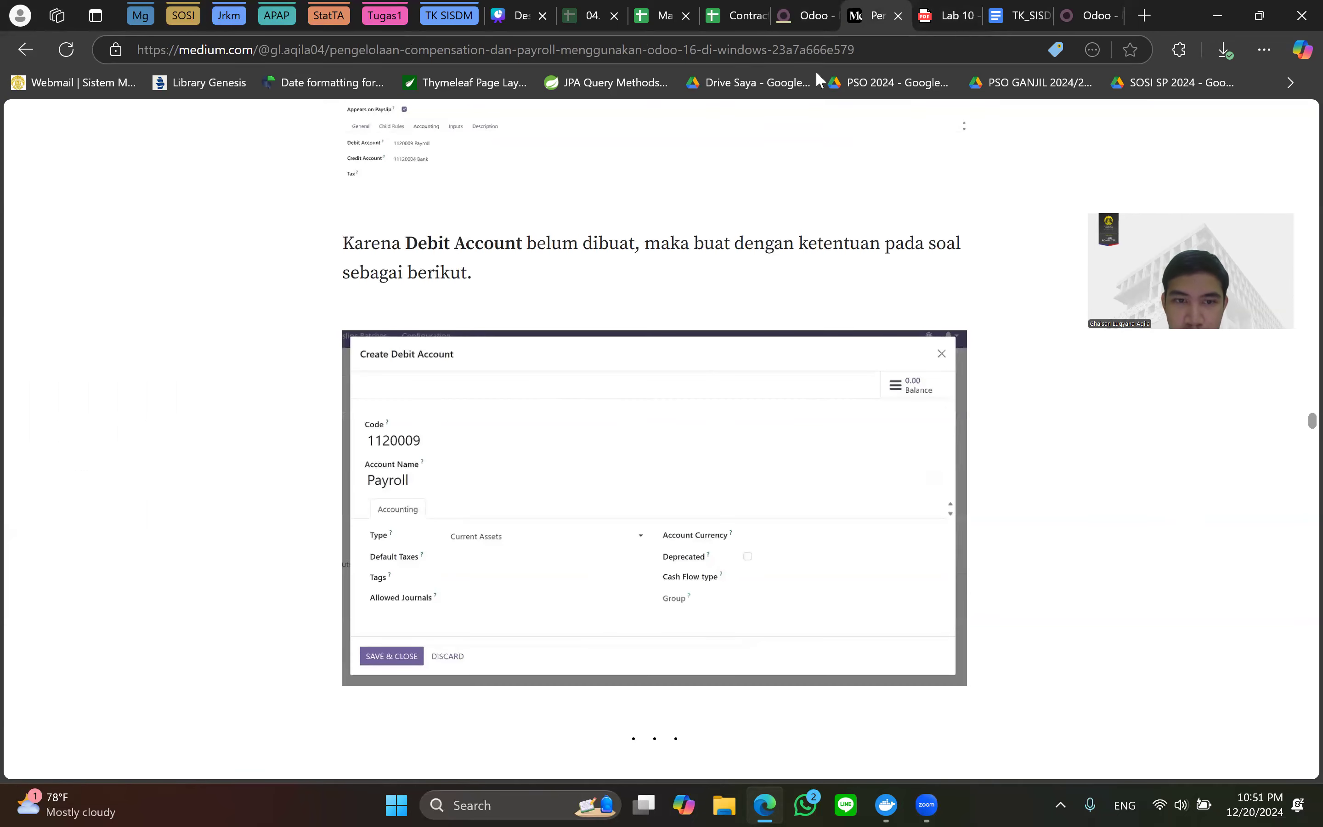
click(790, 11)
text(20009)
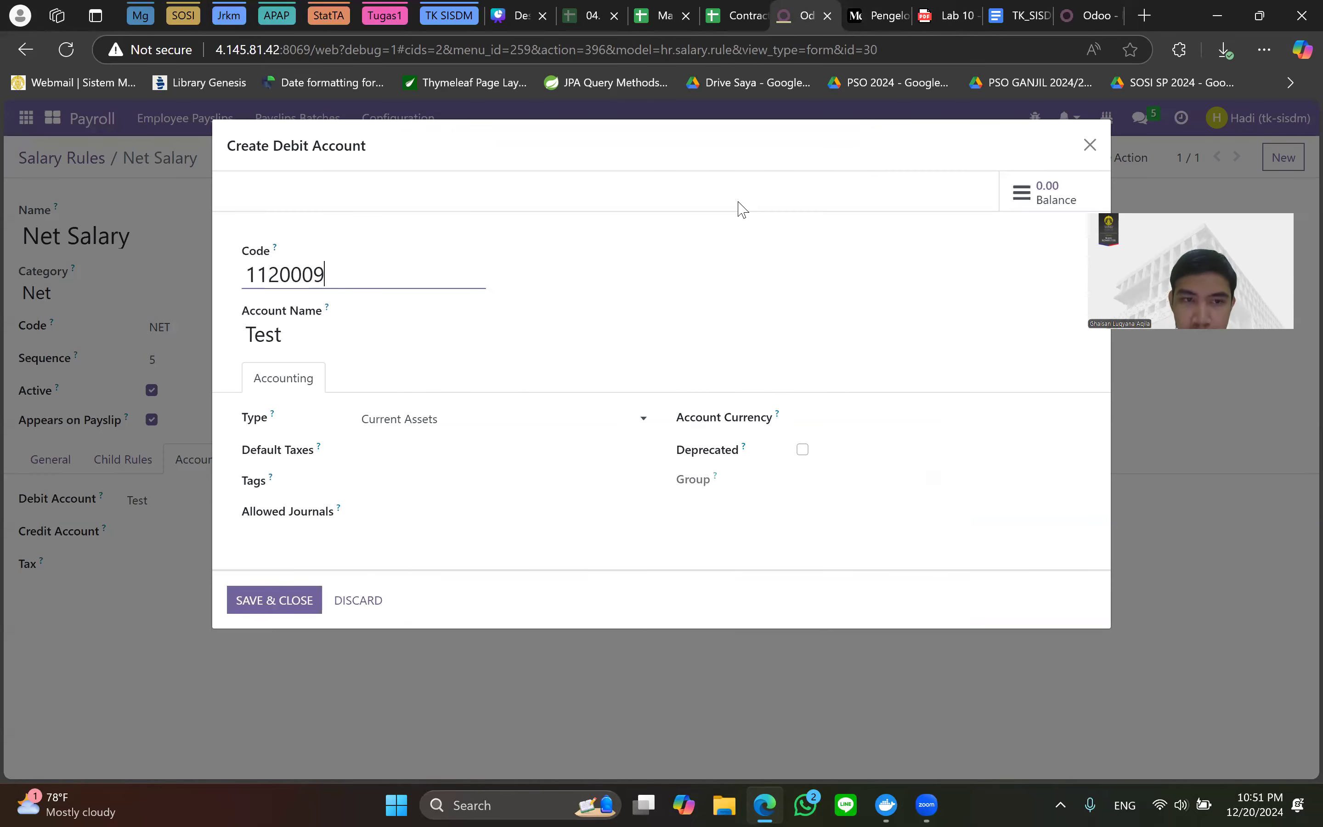
Change the new debit account's name to Payroll.
key(ctrl+Tab)
key(ctrl+shift+Tab)
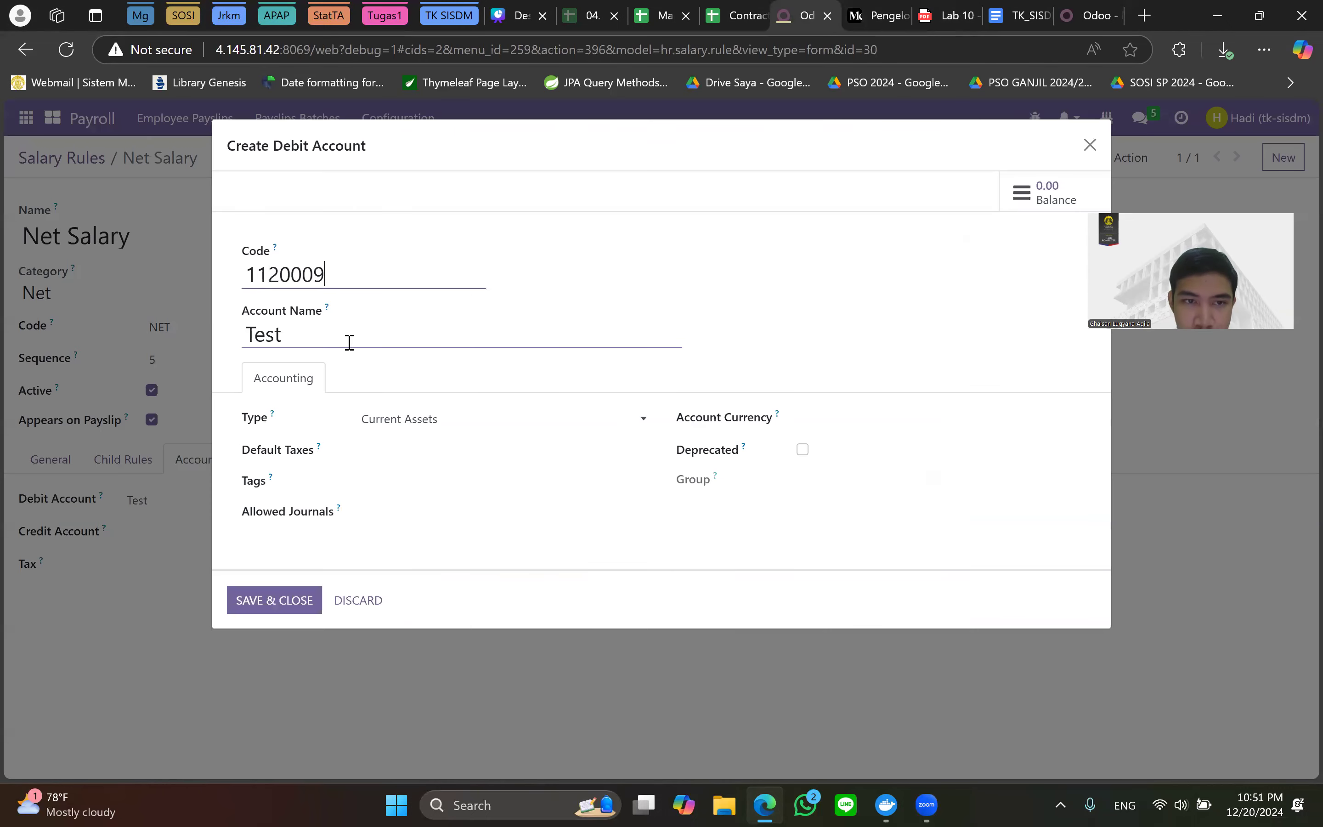
key(ctrl+a)
text(P)
key(Caps_Lock)
text(ayrol)
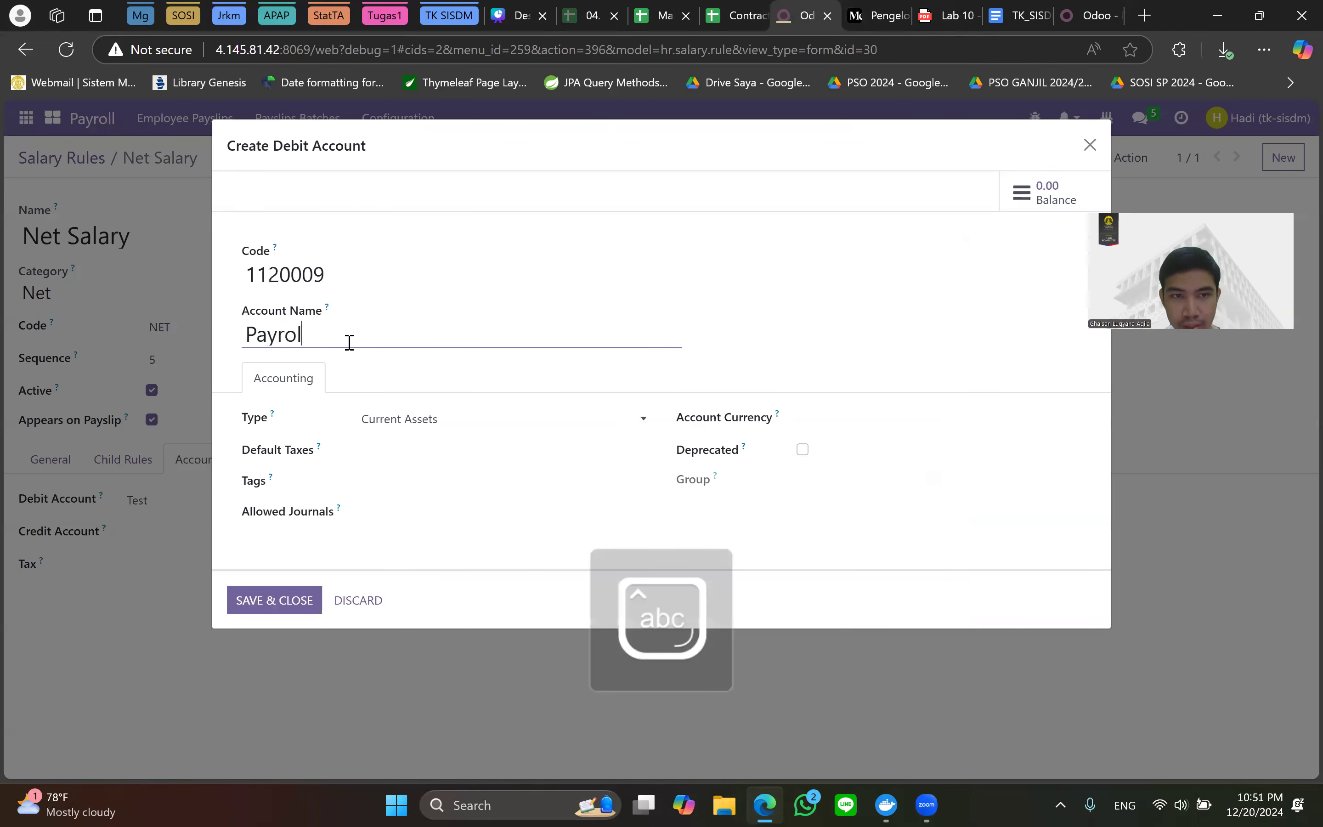
Compare the new debit account's details with the Medium article's example and save the account.
key(ctrl+Tab)
scroll(464, 443, down, 2)
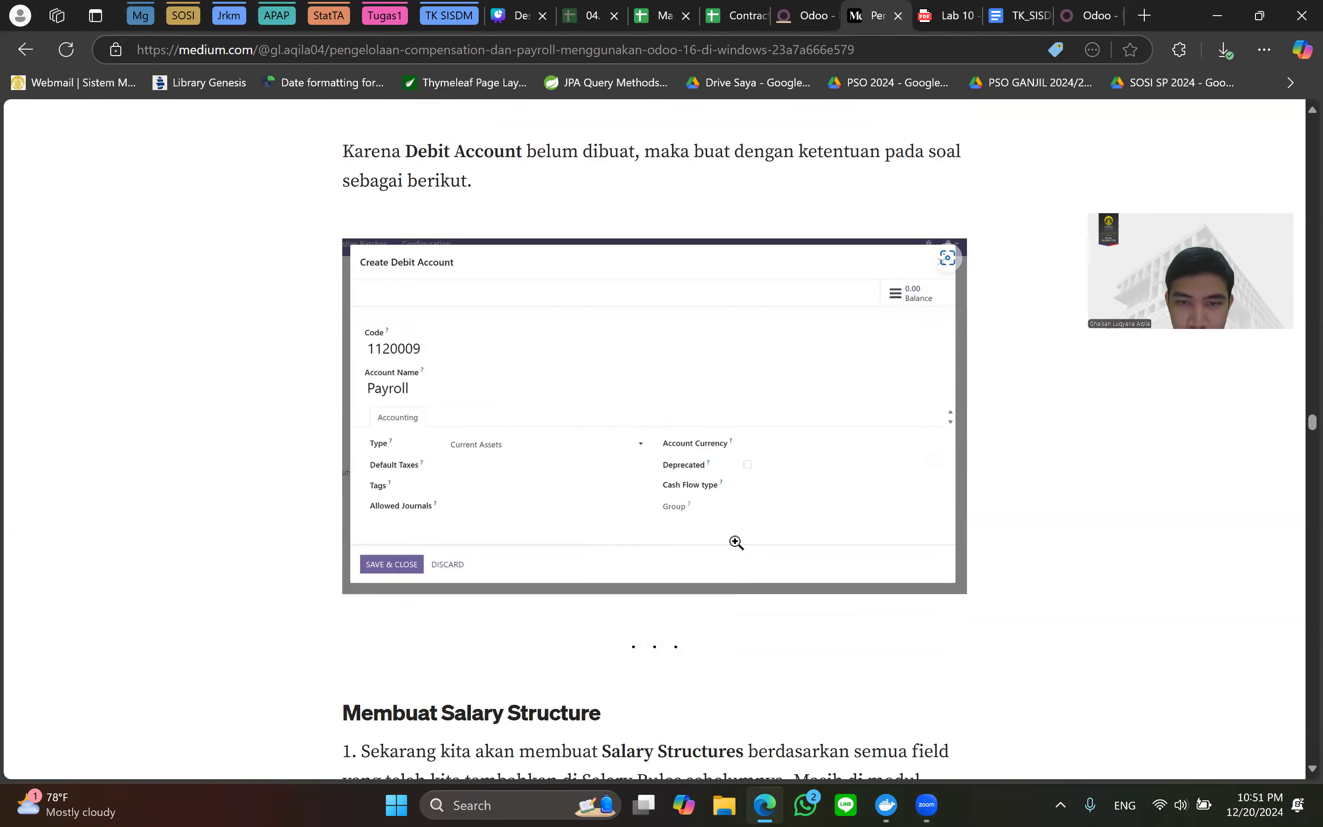
key(ctrl+shift+Tab)
key(alt)
key(ctrl+Tab)
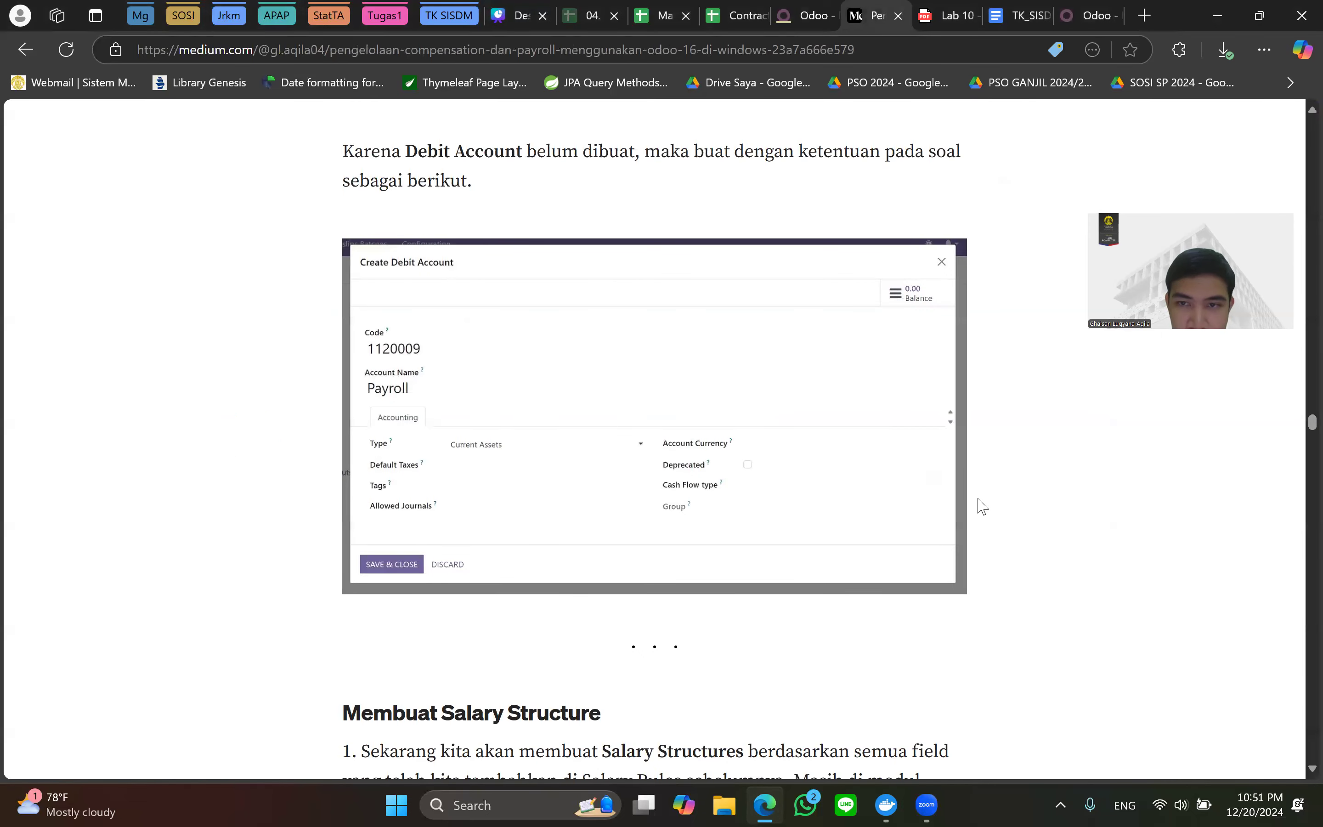
key(ctrl+shift+Tab)
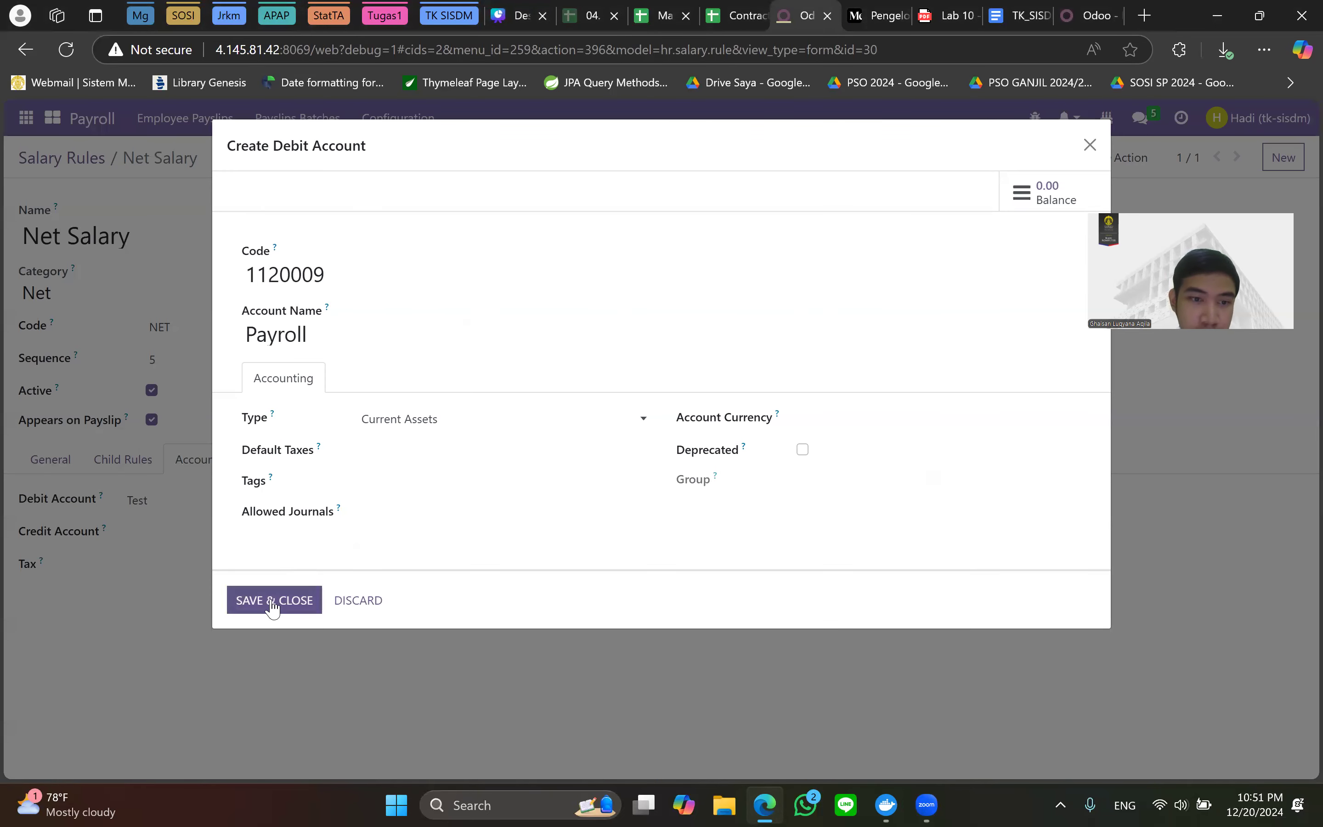
click(273, 605)
Clear the Net Salary rule's Debit Account and select 1120009 Payroll for it.
click(224, 502)
key(BackSpace)
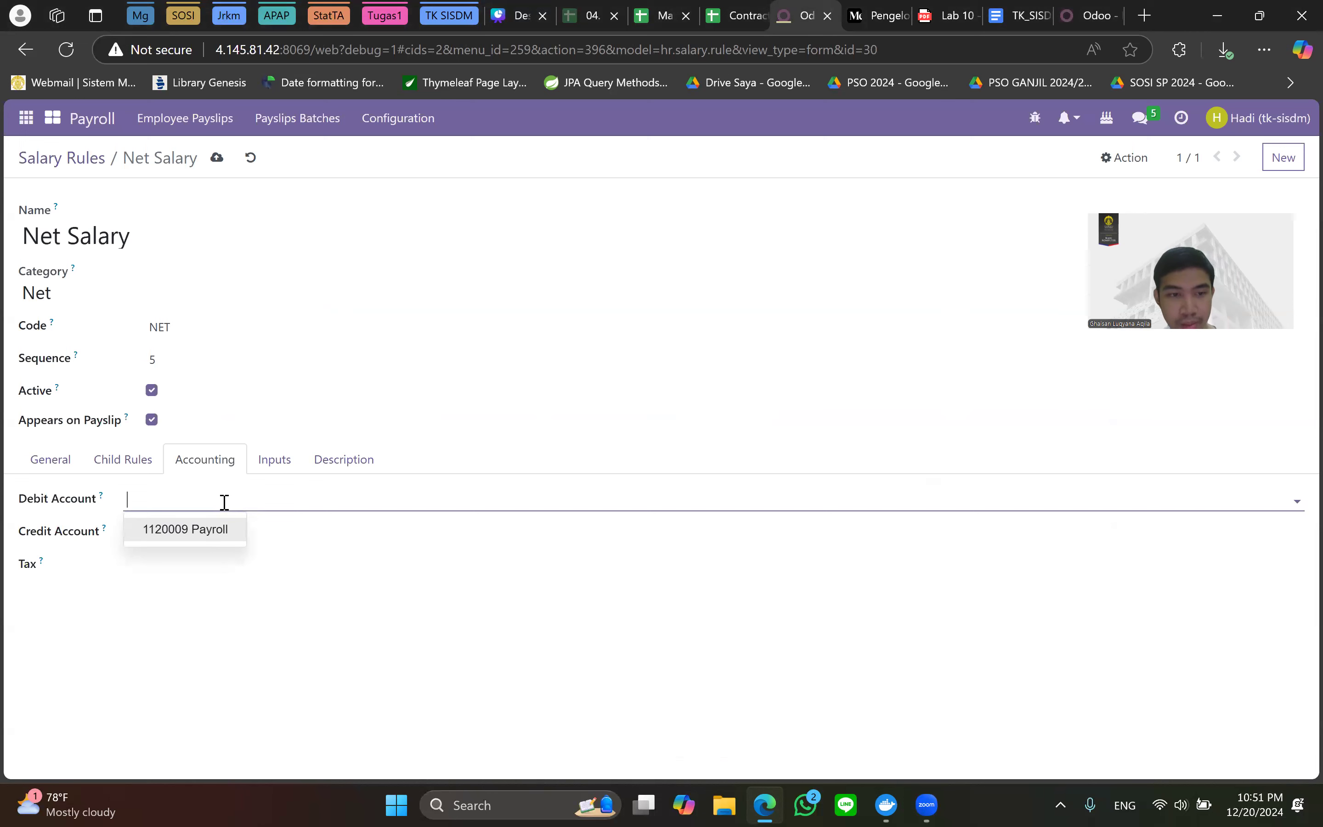
click(216, 494)
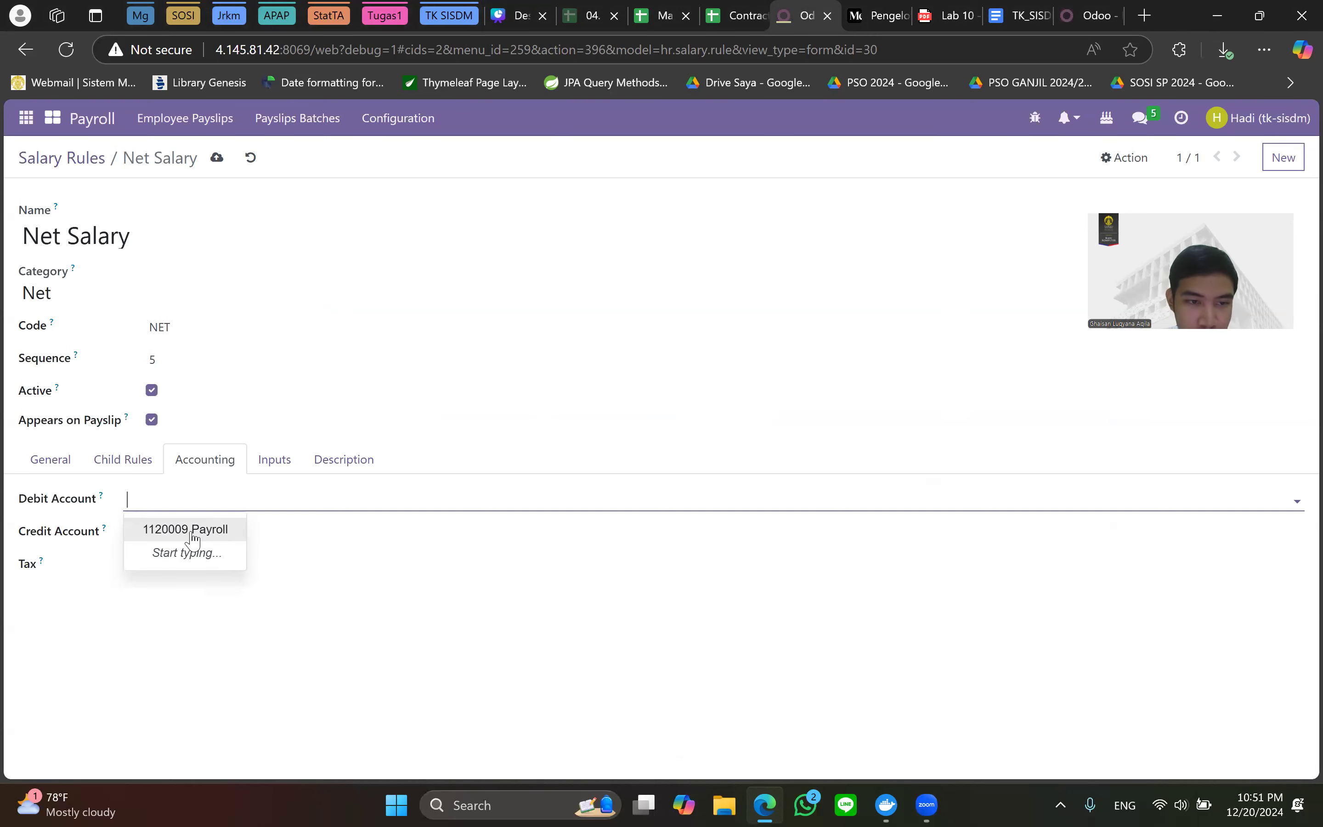
click(189, 528)
Check the Medium article's credit account, and start creating a new credit account named test for the Net Salary rule.
click(224, 542)
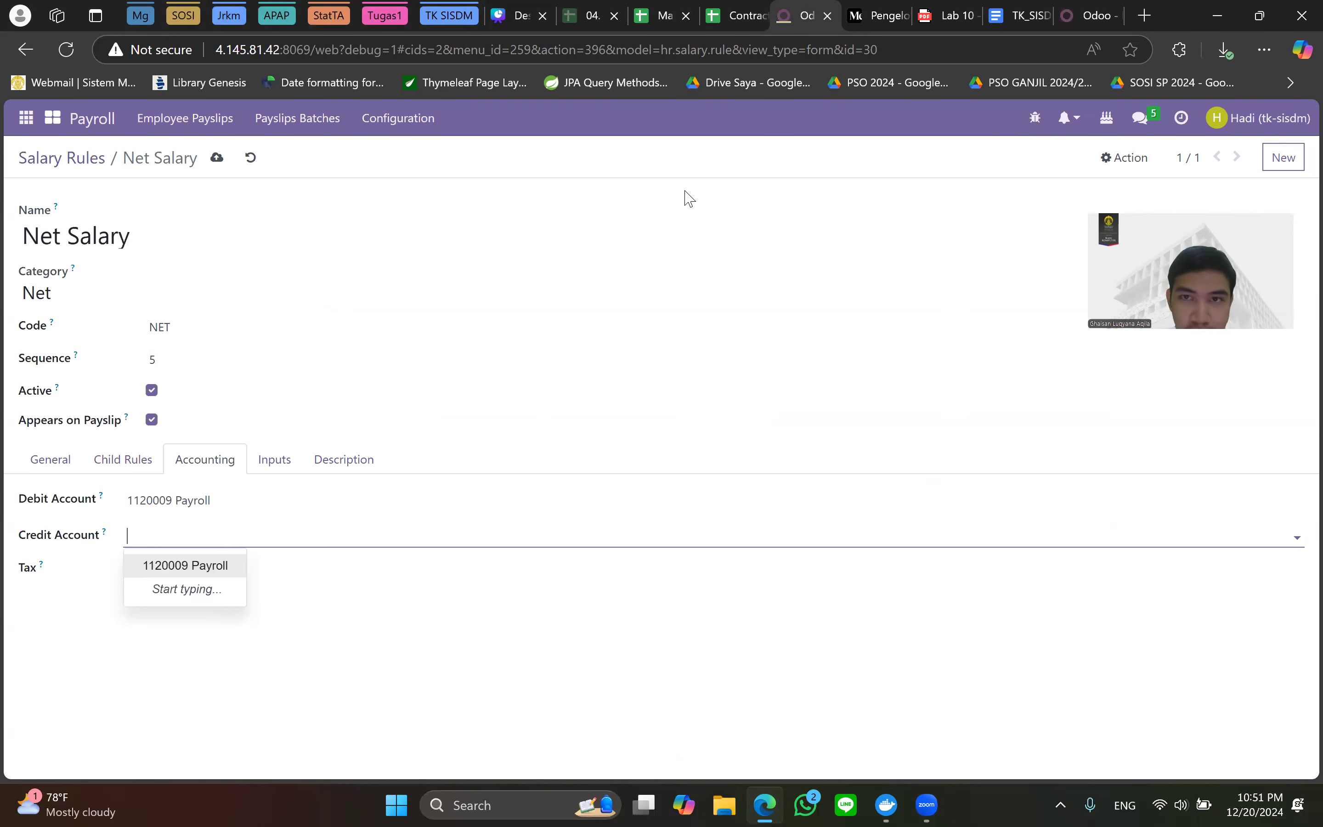
click(893, 6)
scroll(866, 365, down, 4)
scroll(869, 359, up, 6)
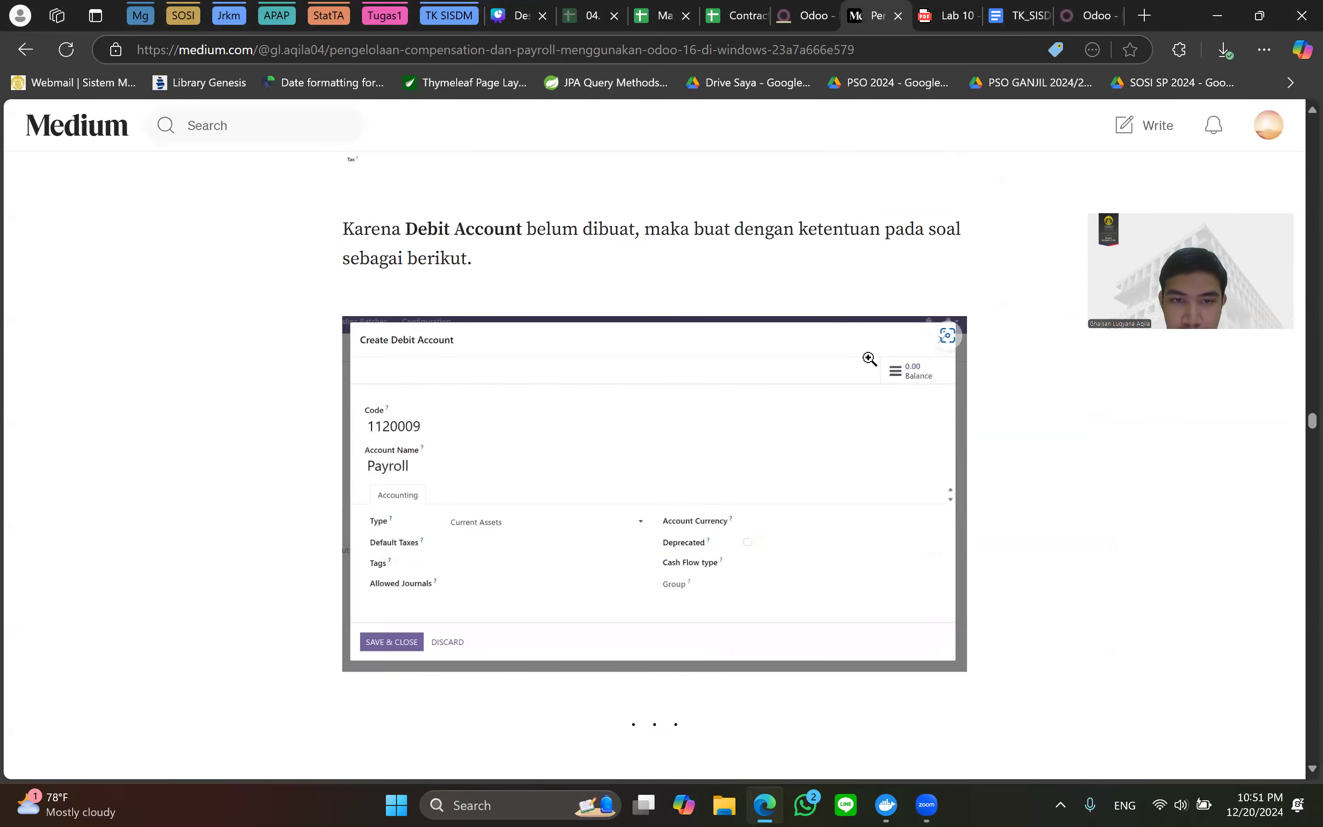
scroll(869, 359, up, 5)
scroll(872, 365, up, 1)
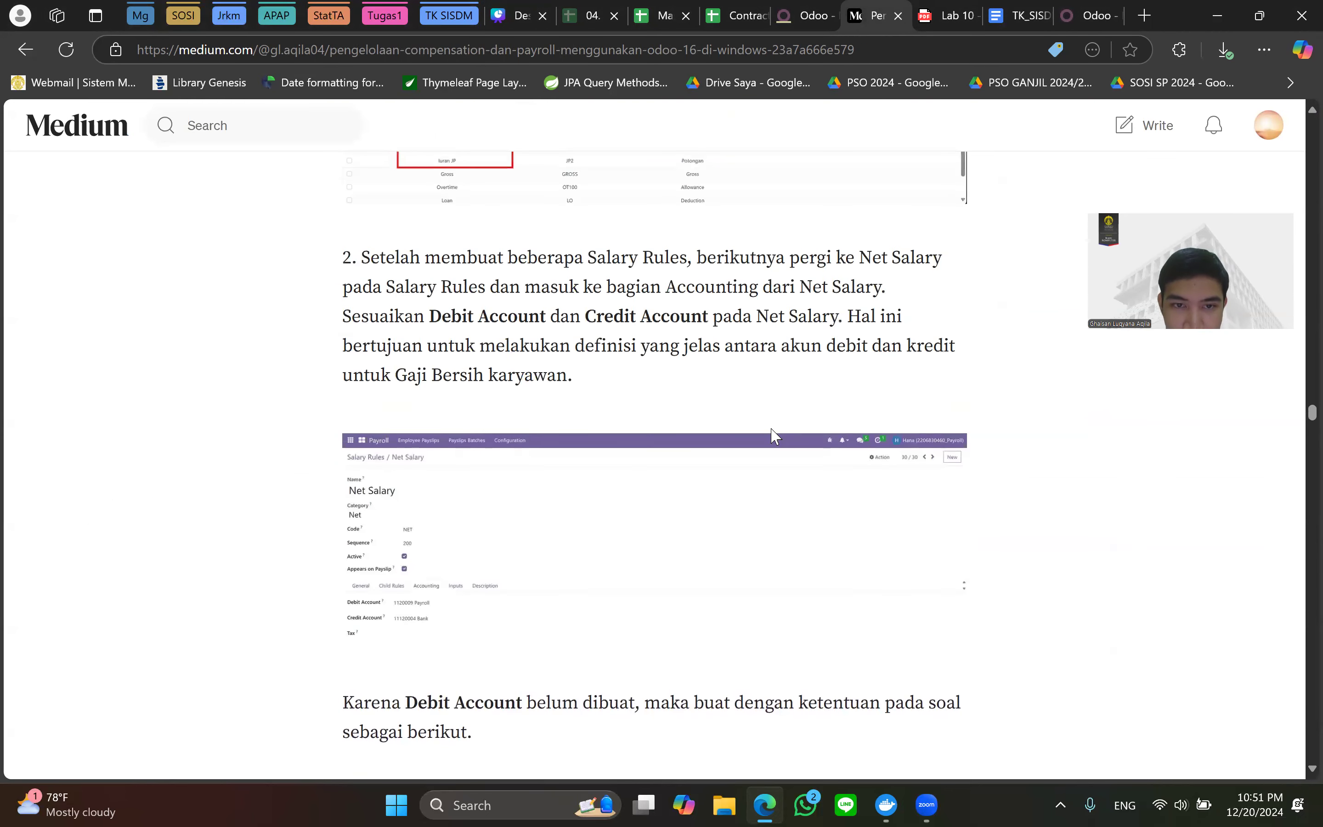
click(820, 8)
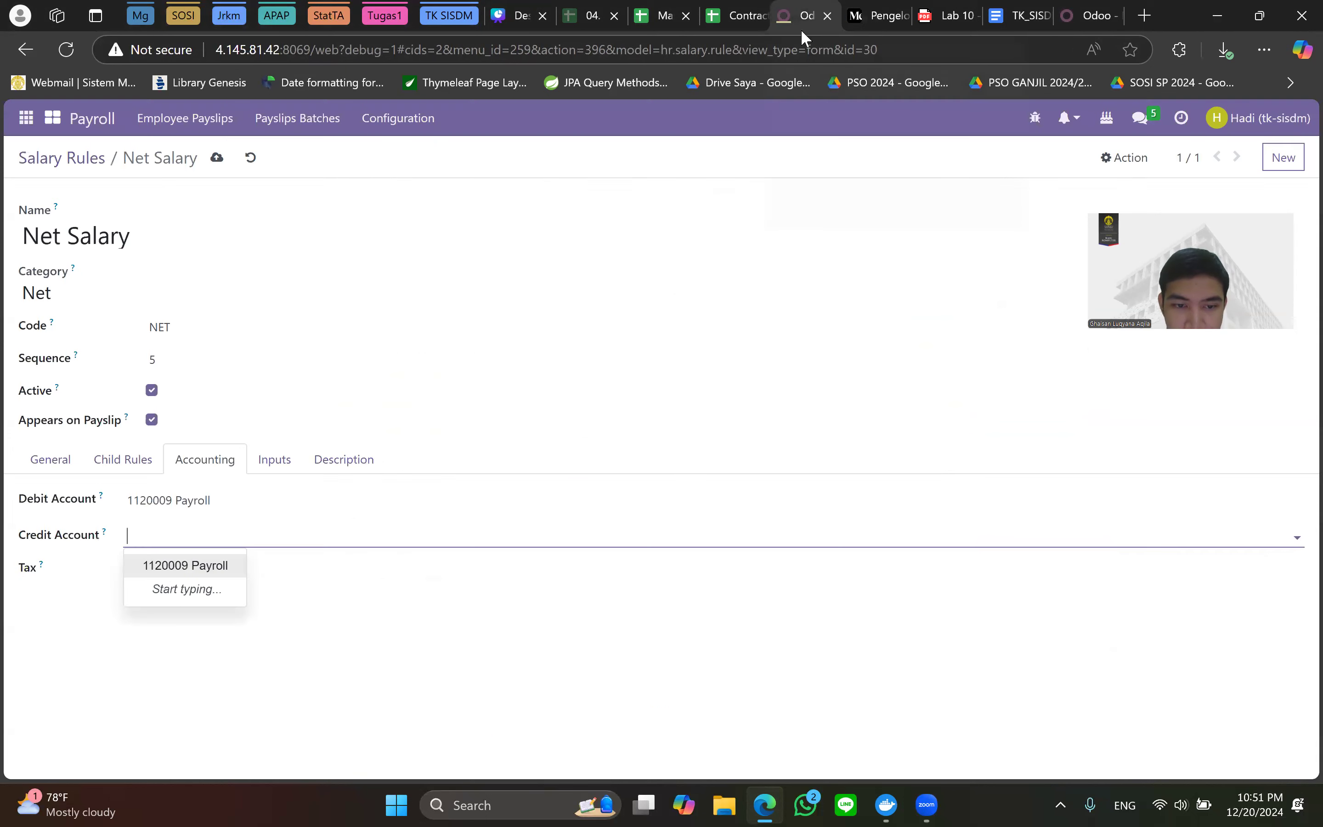
text(st)
click(192, 589)
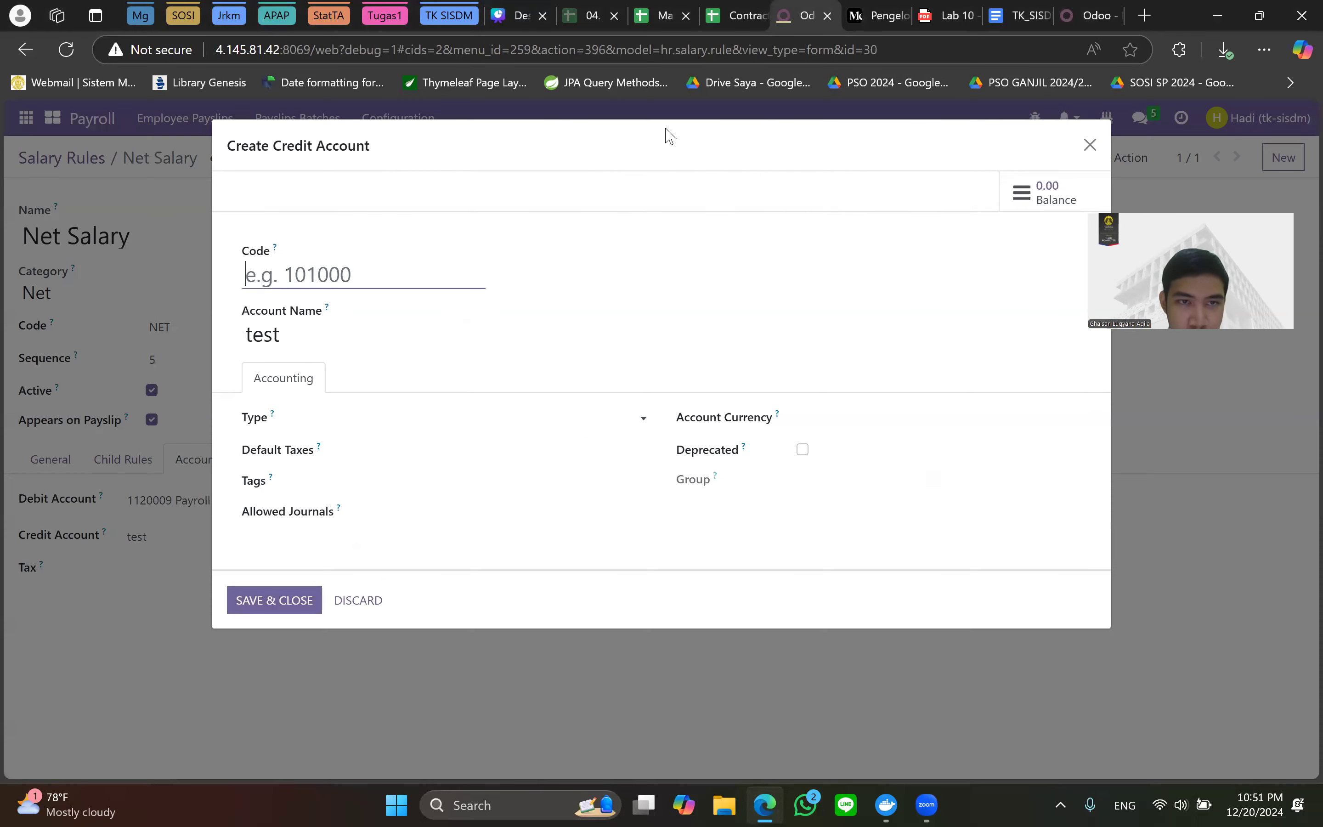
Set the new credit account's code to 11120004, following the Net Salary example in the Medium article.
click(878, 16)
scroll(806, 347, up, 5)
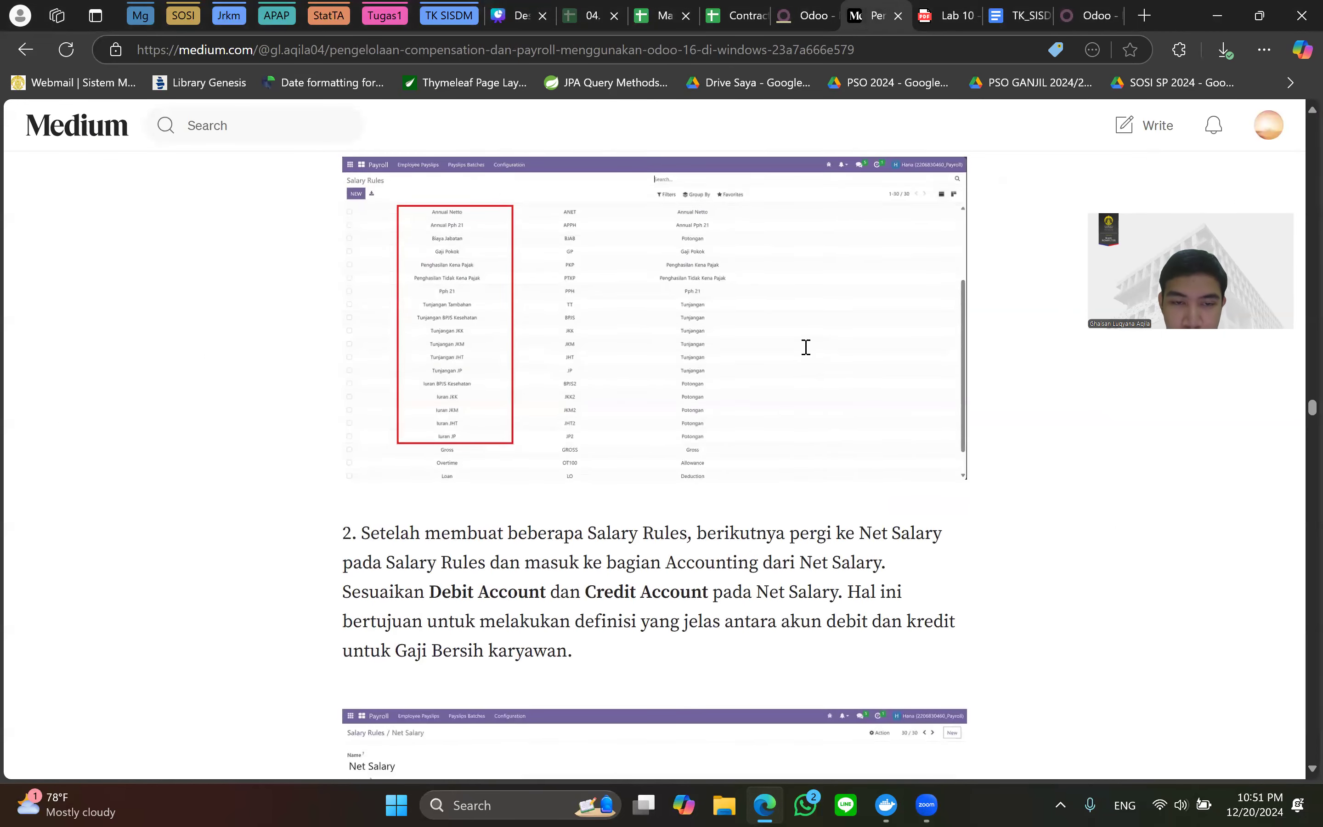
scroll(806, 346, down, 8)
scroll(768, 363, up, 2)
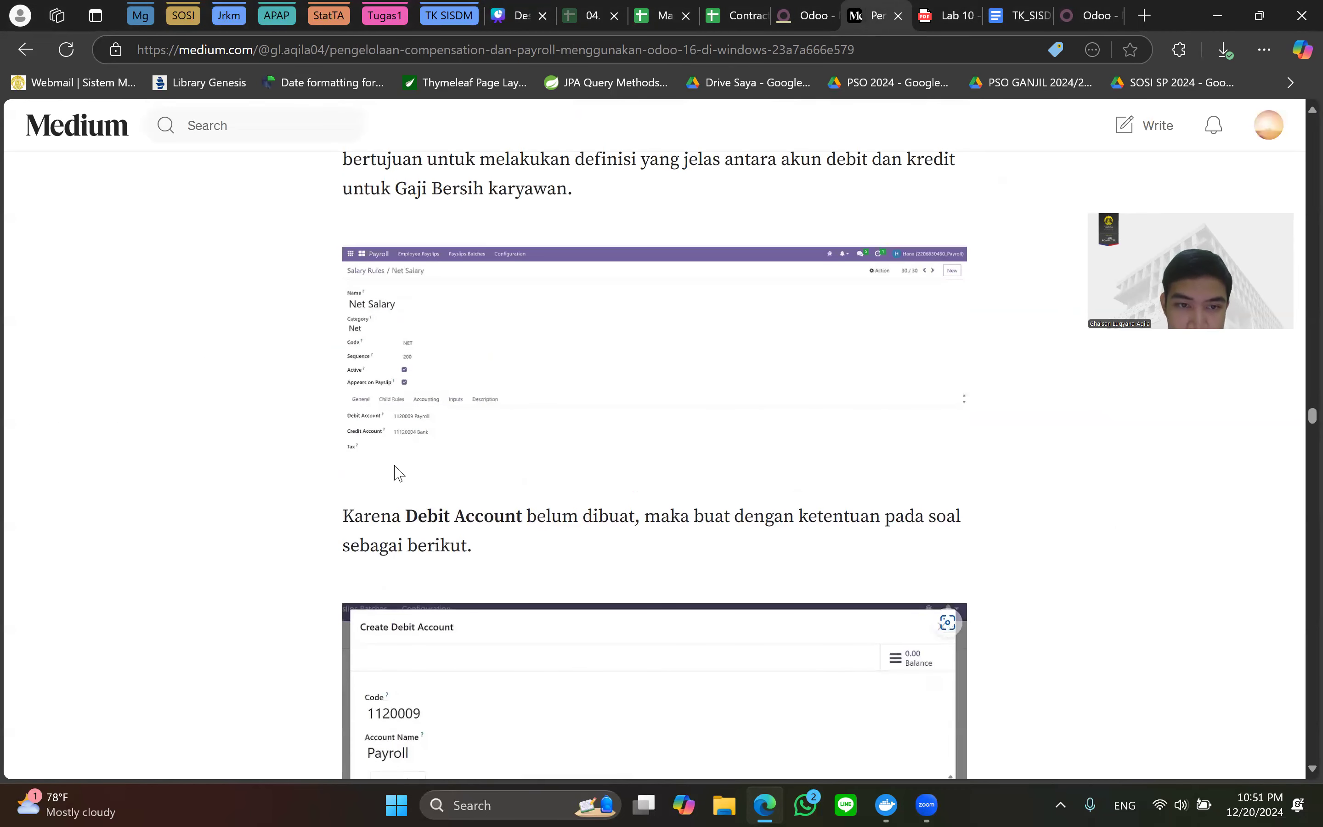
click(828, 8)
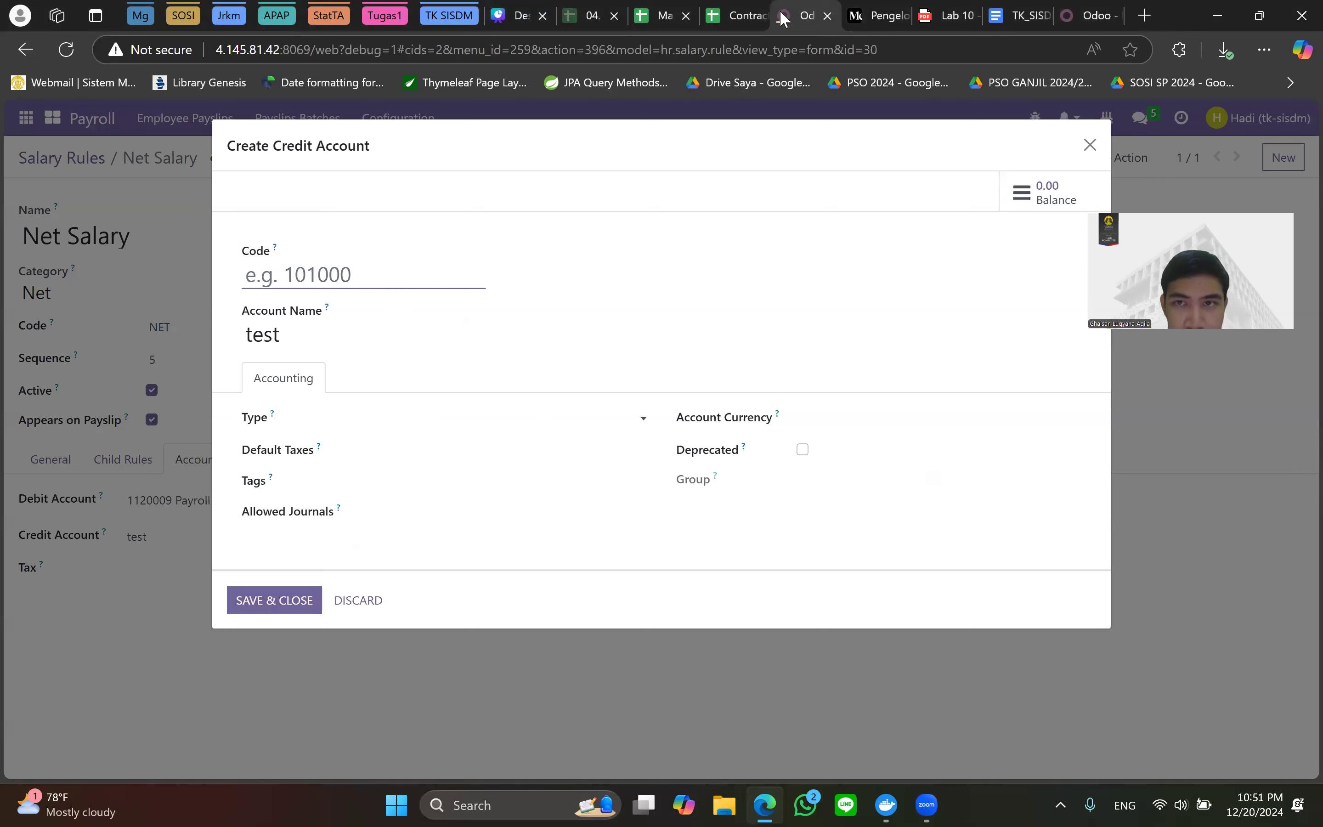
click(864, 7)
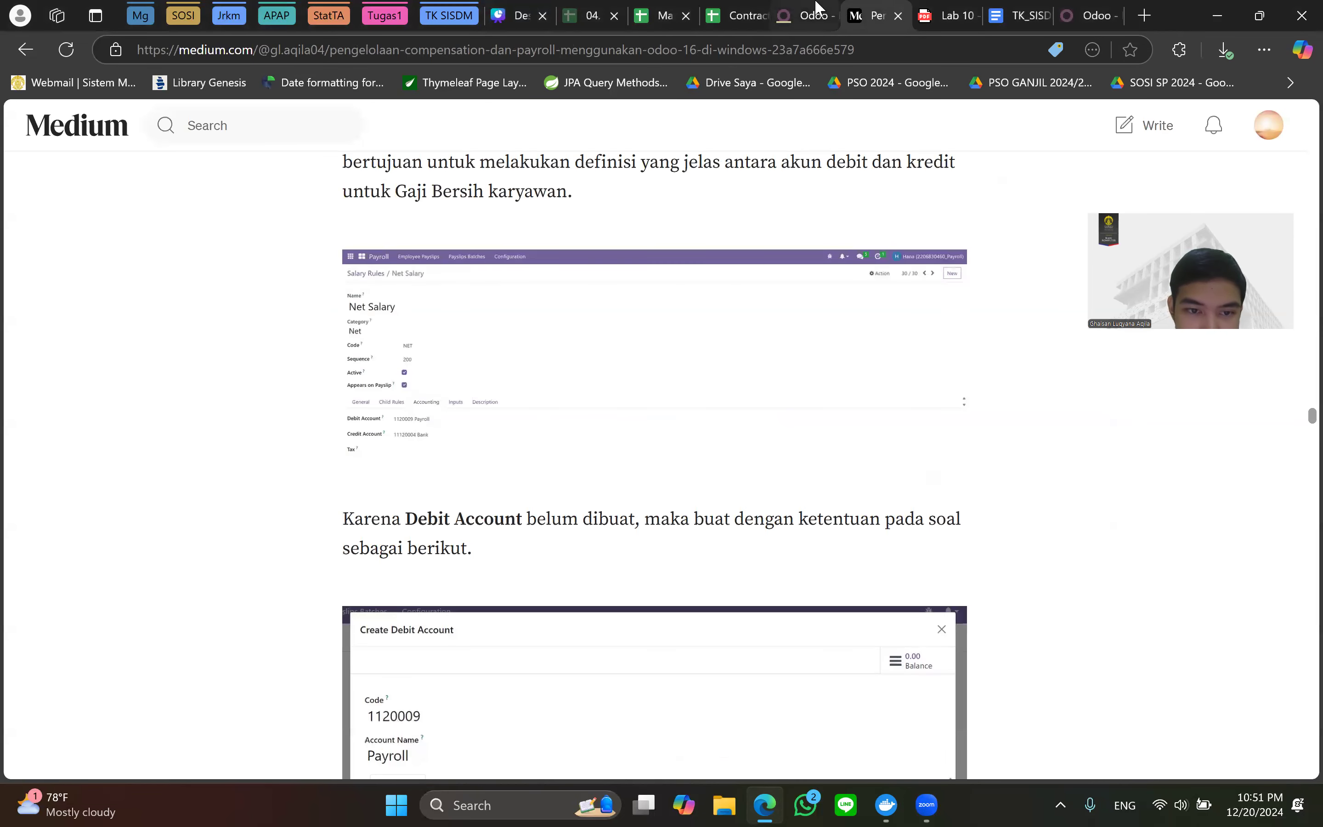
click(831, 8)
text(111)
click(872, 7)
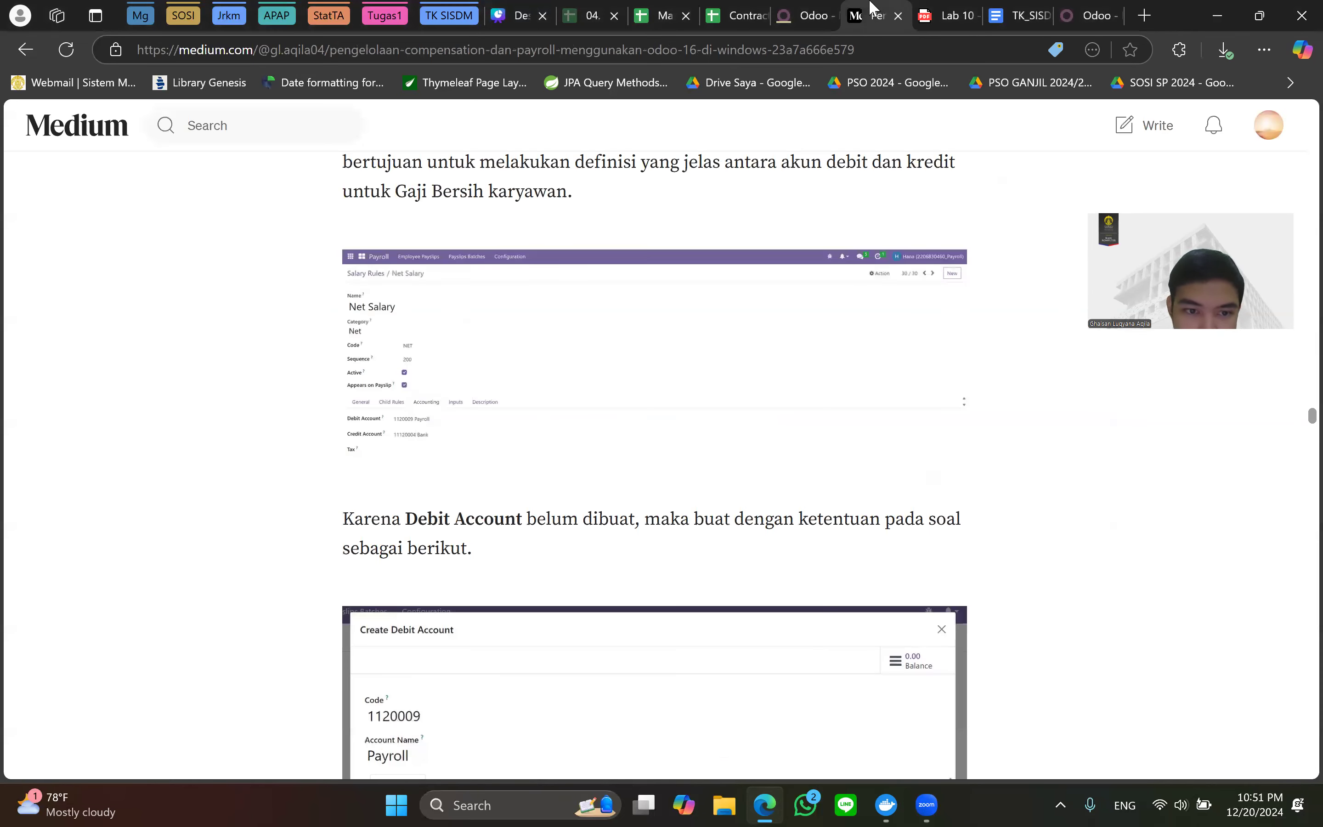
click(813, 11)
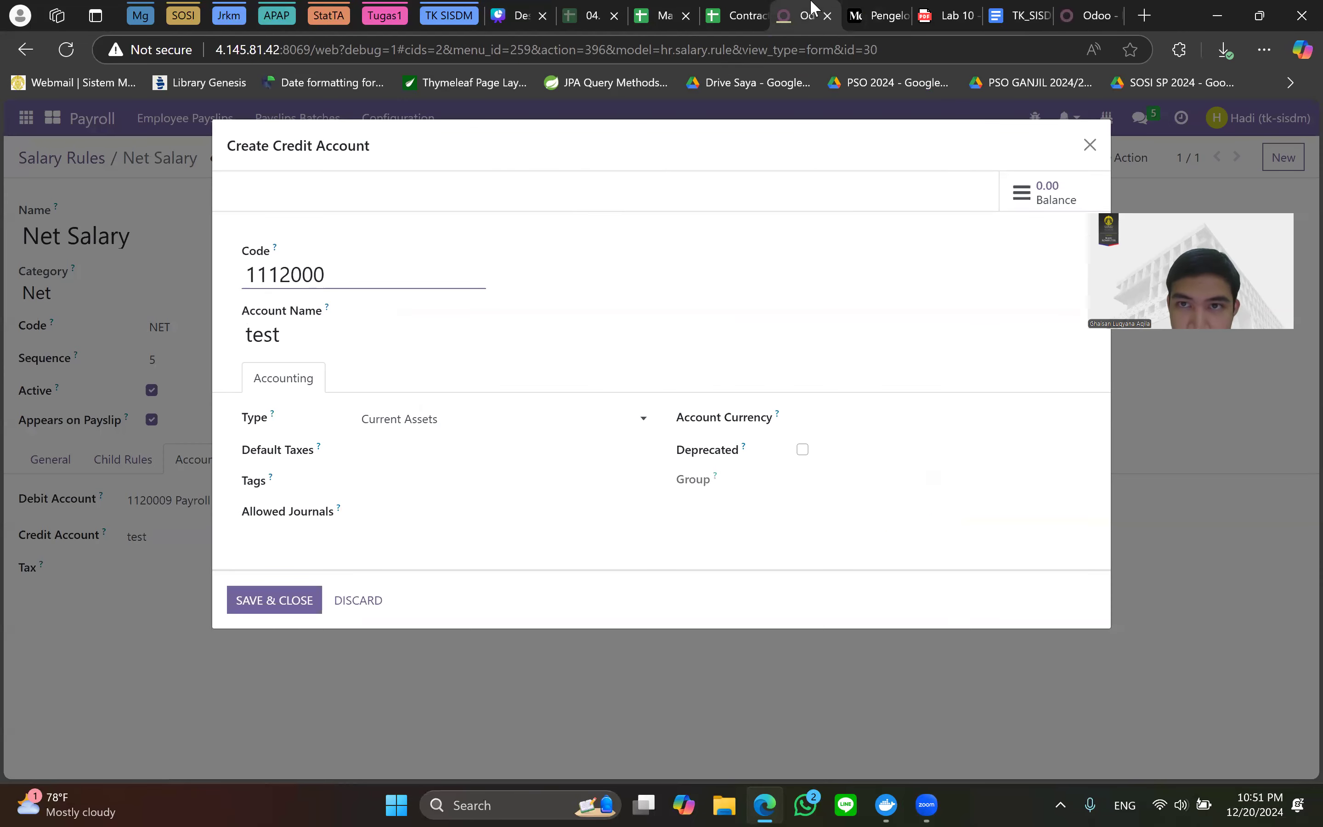
click(858, 11)
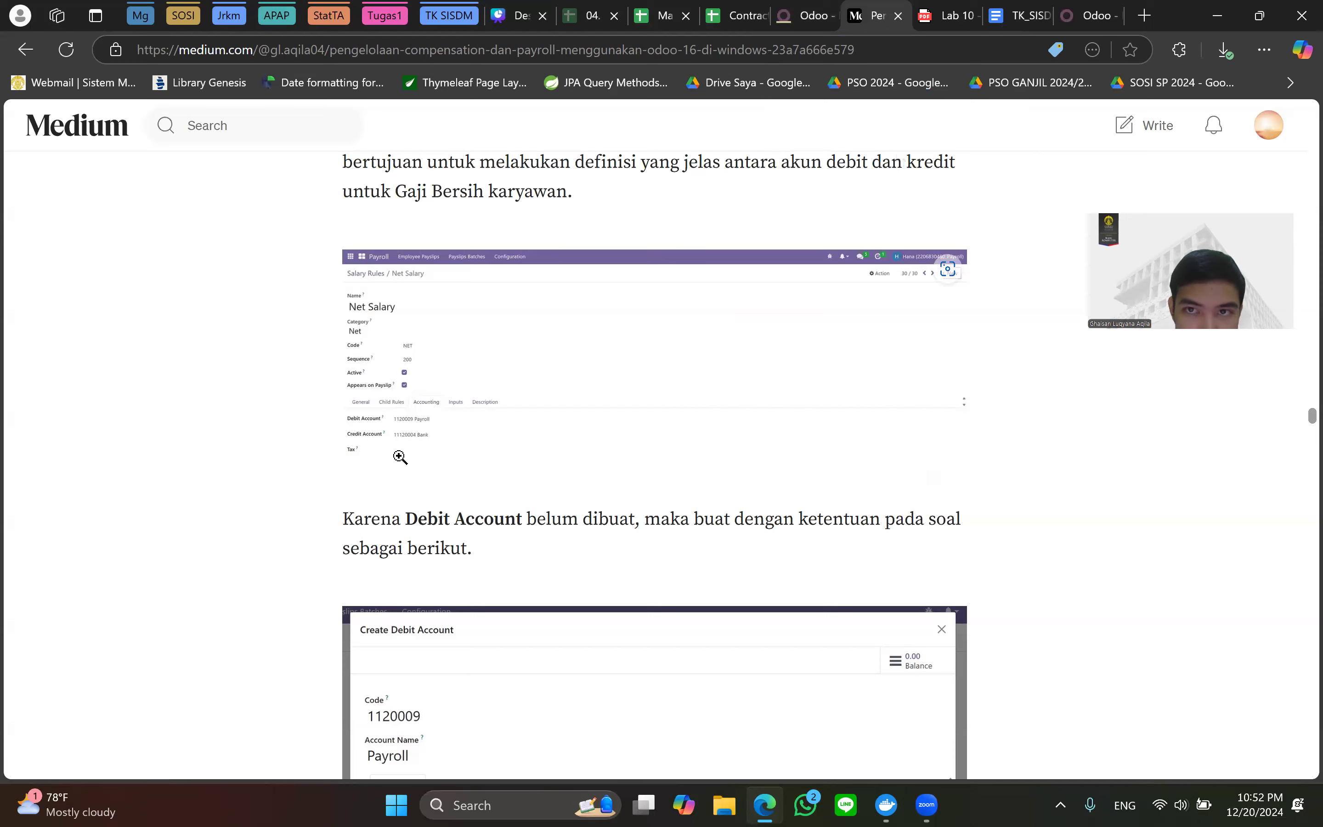
click(787, 17)
text(4)
Change the new credit account's name to Bank.
click(365, 334)
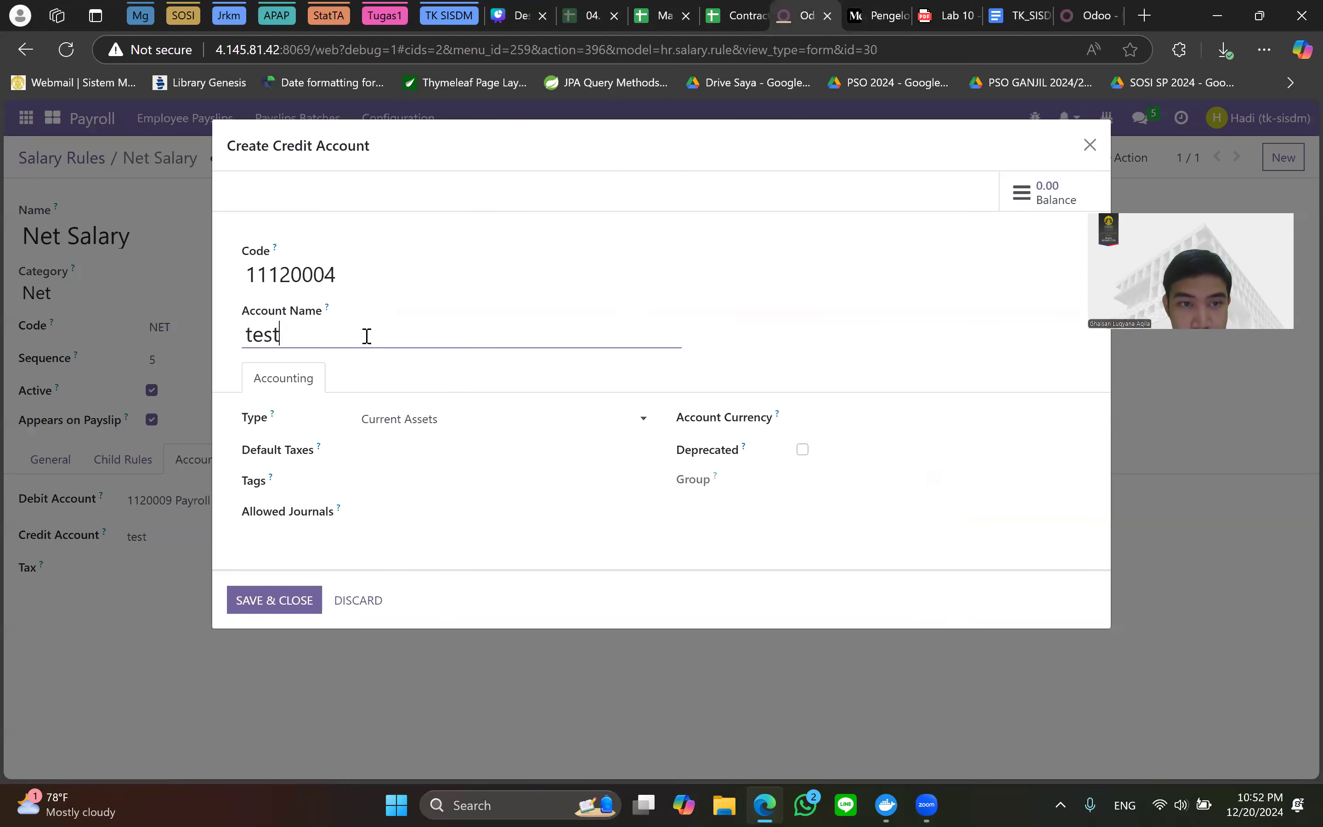
key(ctrl+a)
text(Bank)
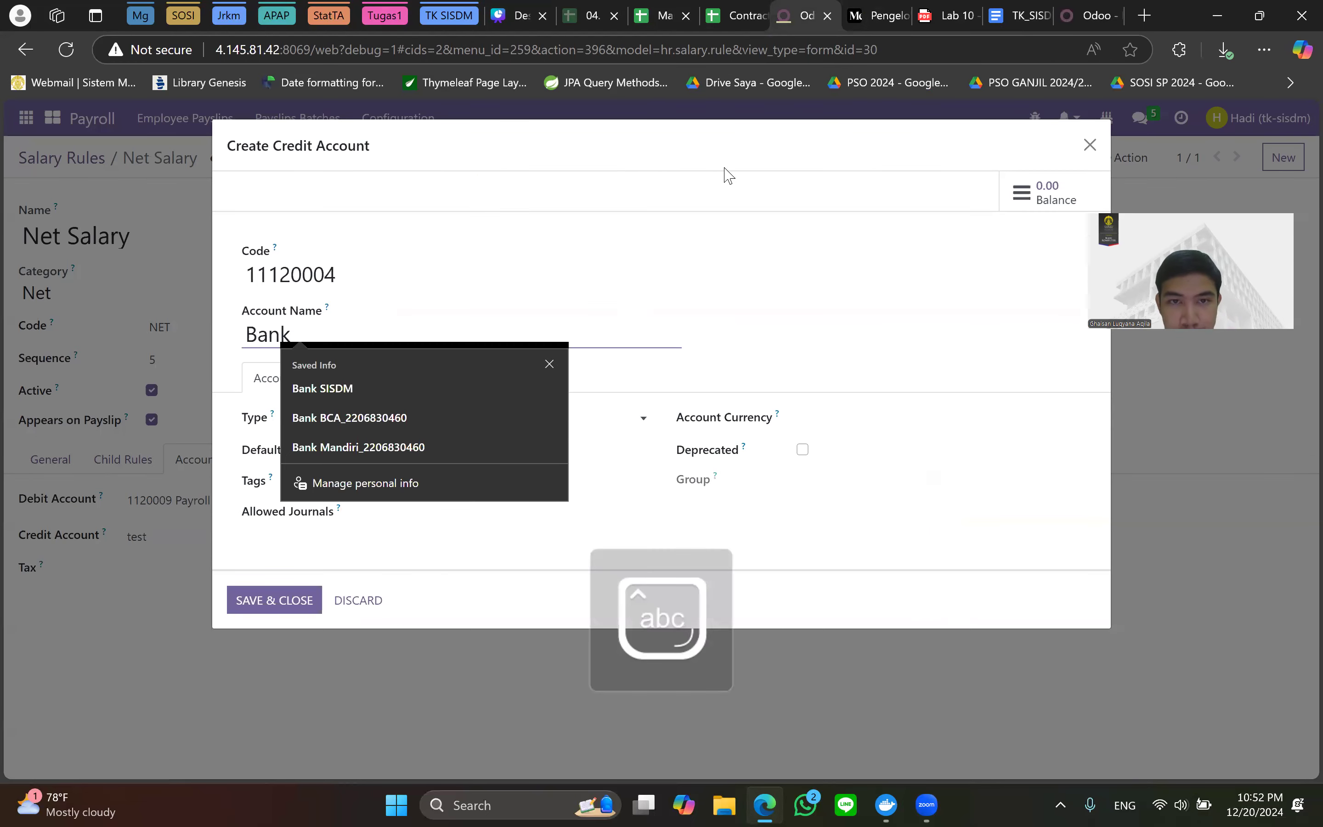
key(Escape)
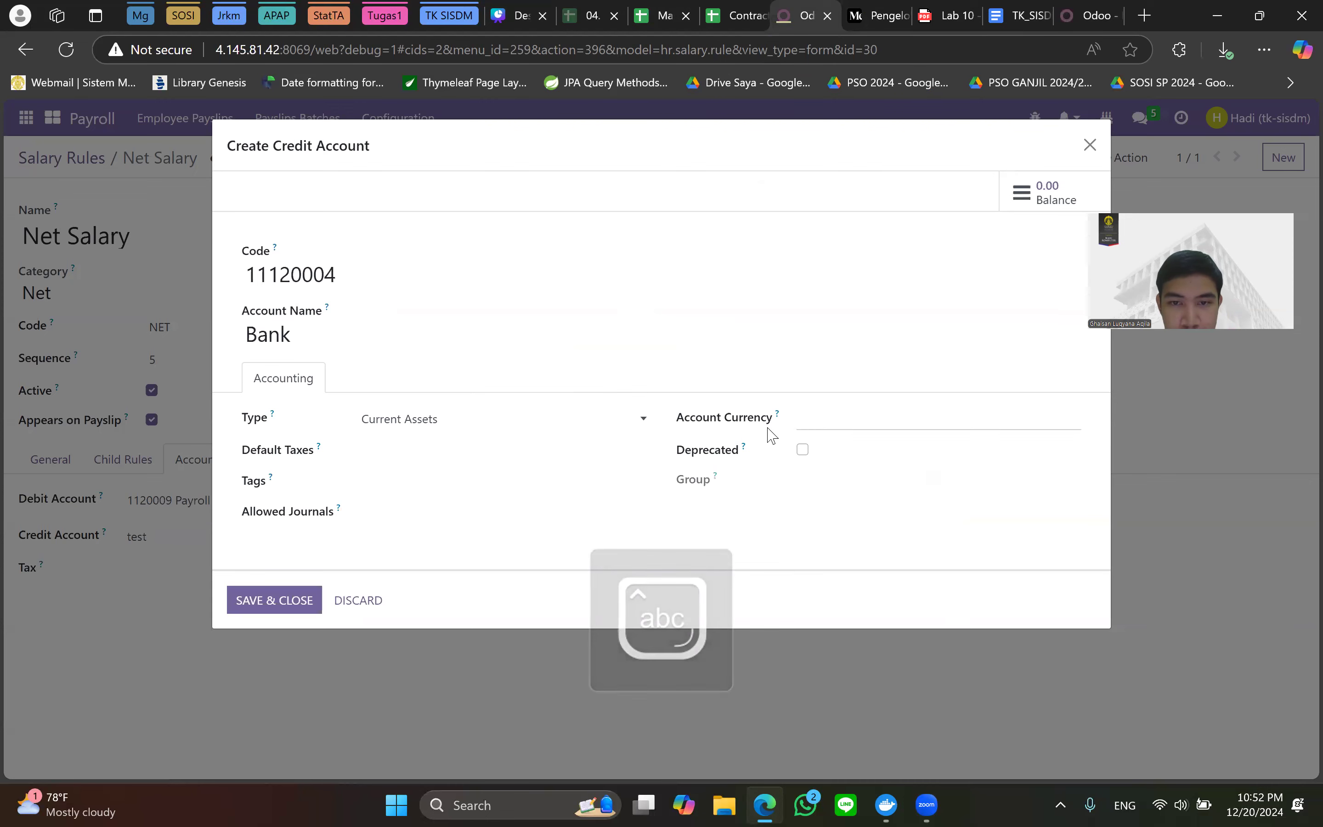
Check the Medium article's account example once more and save the new credit account.
click(905, 7)
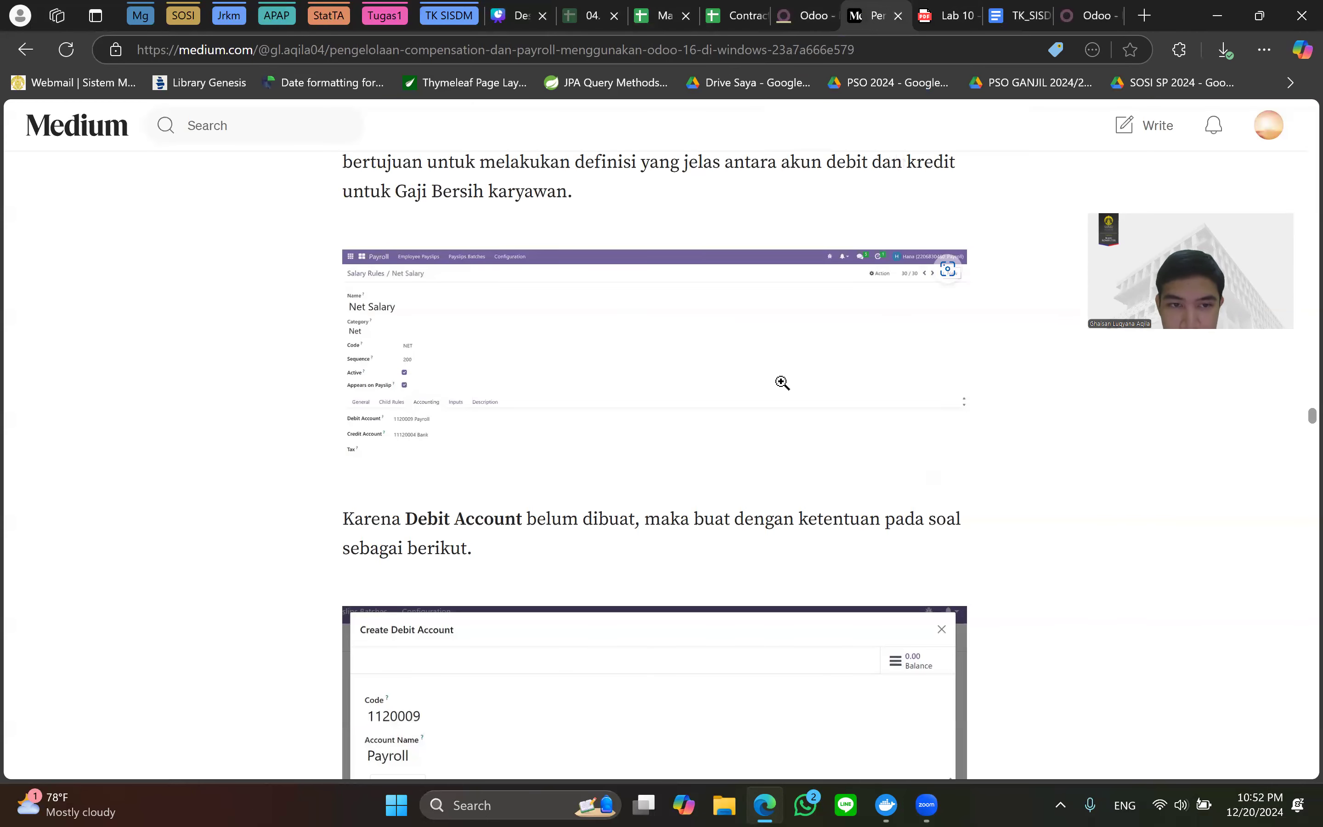
scroll(792, 405, down, 5)
scroll(792, 405, up, 5)
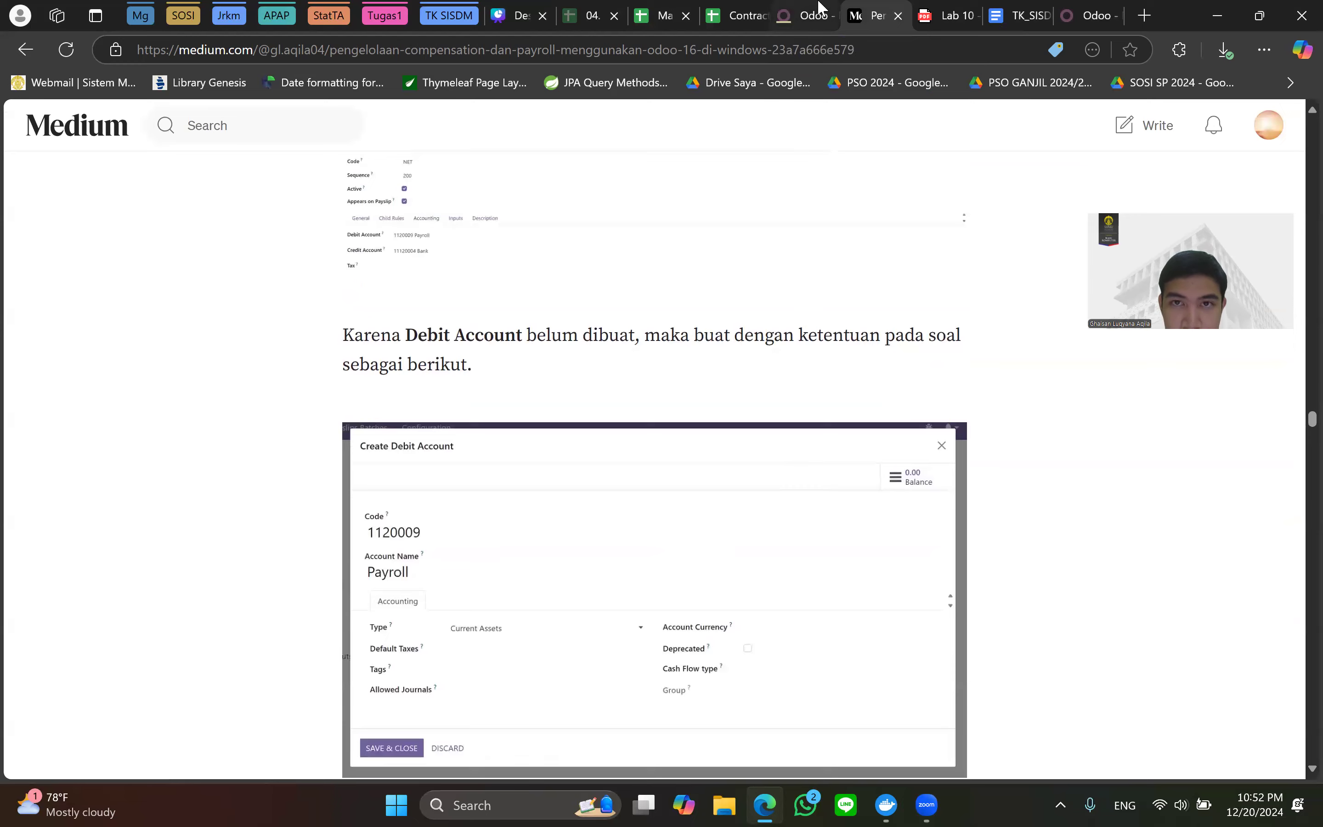
click(804, 15)
click(273, 602)
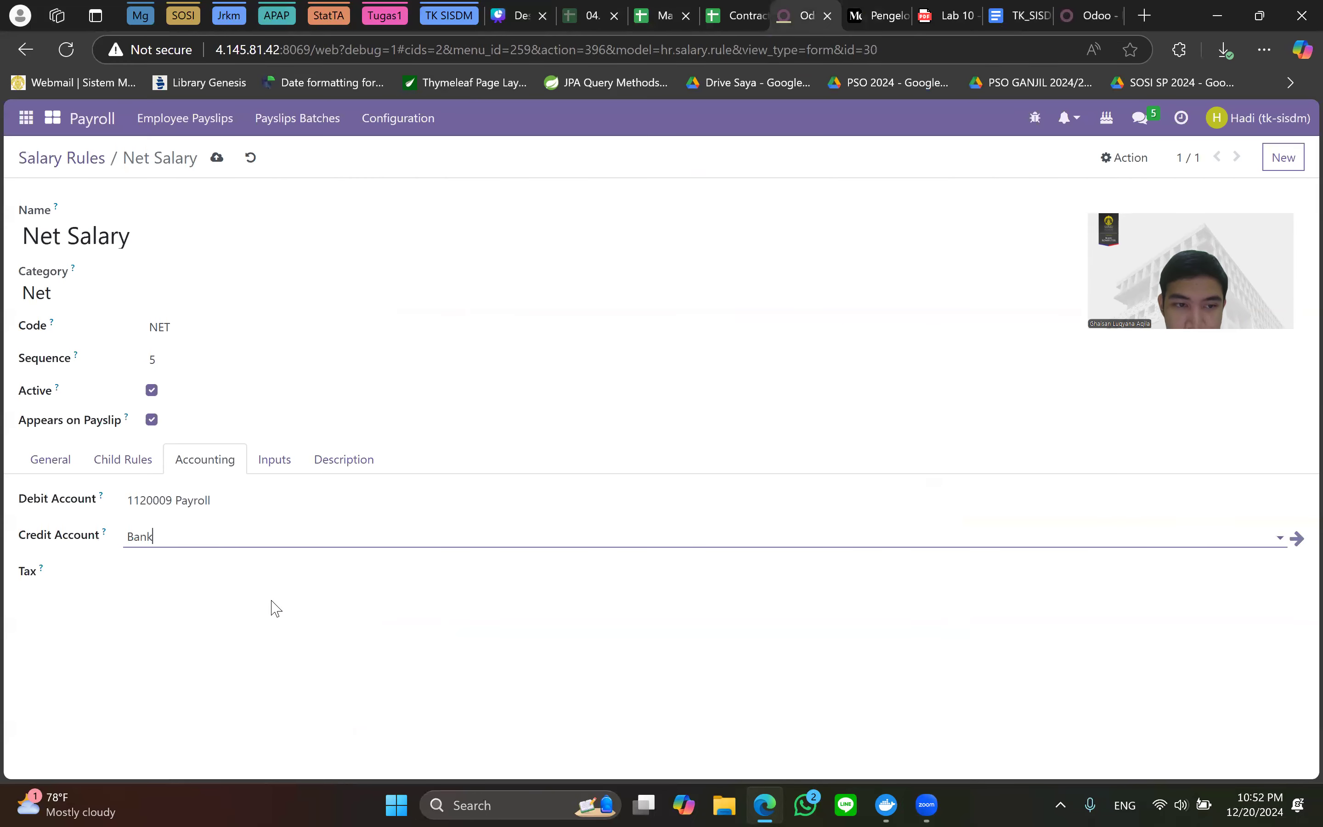
Clear the Net Salary rule's Credit Account and select 11120004 Bank for it.
click(227, 539)
click(201, 571)
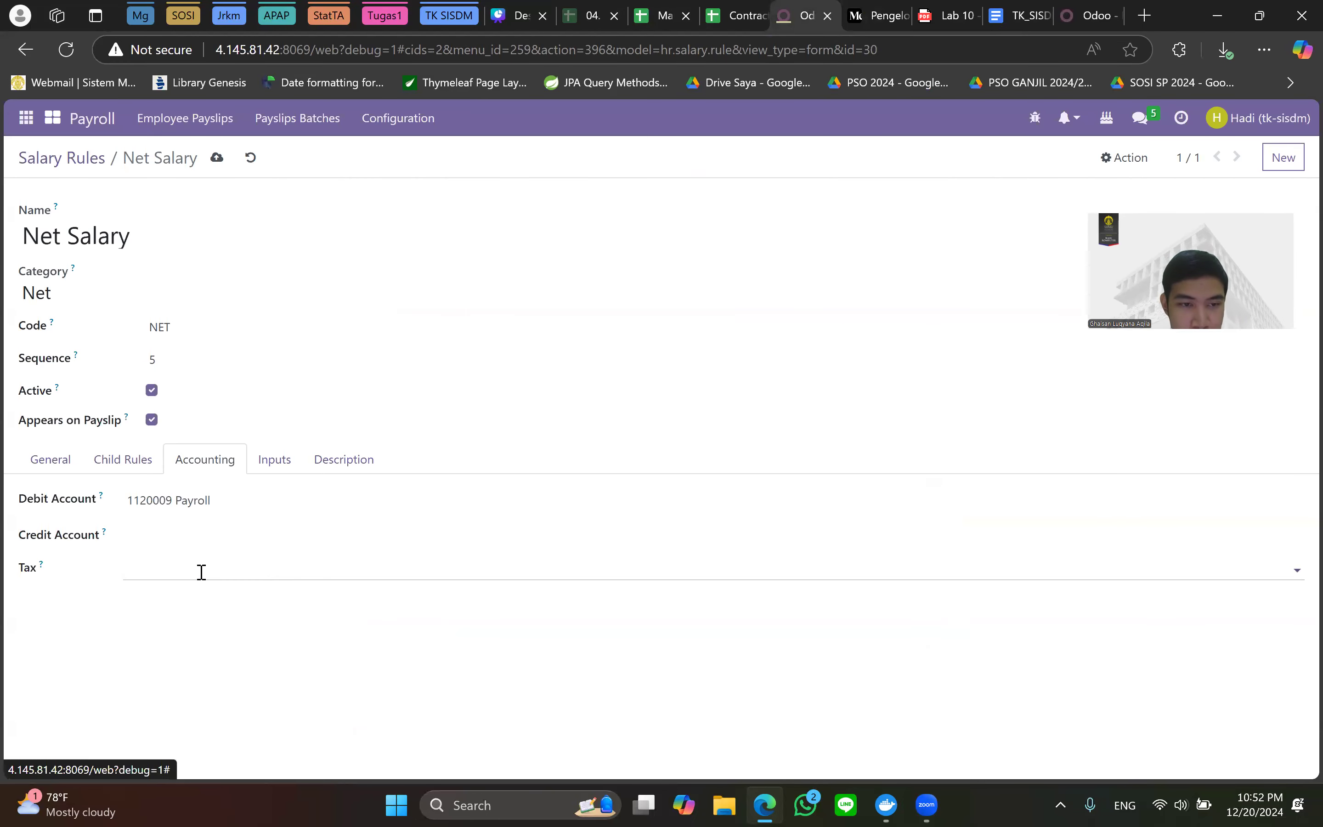
click(193, 543)
click(195, 565)
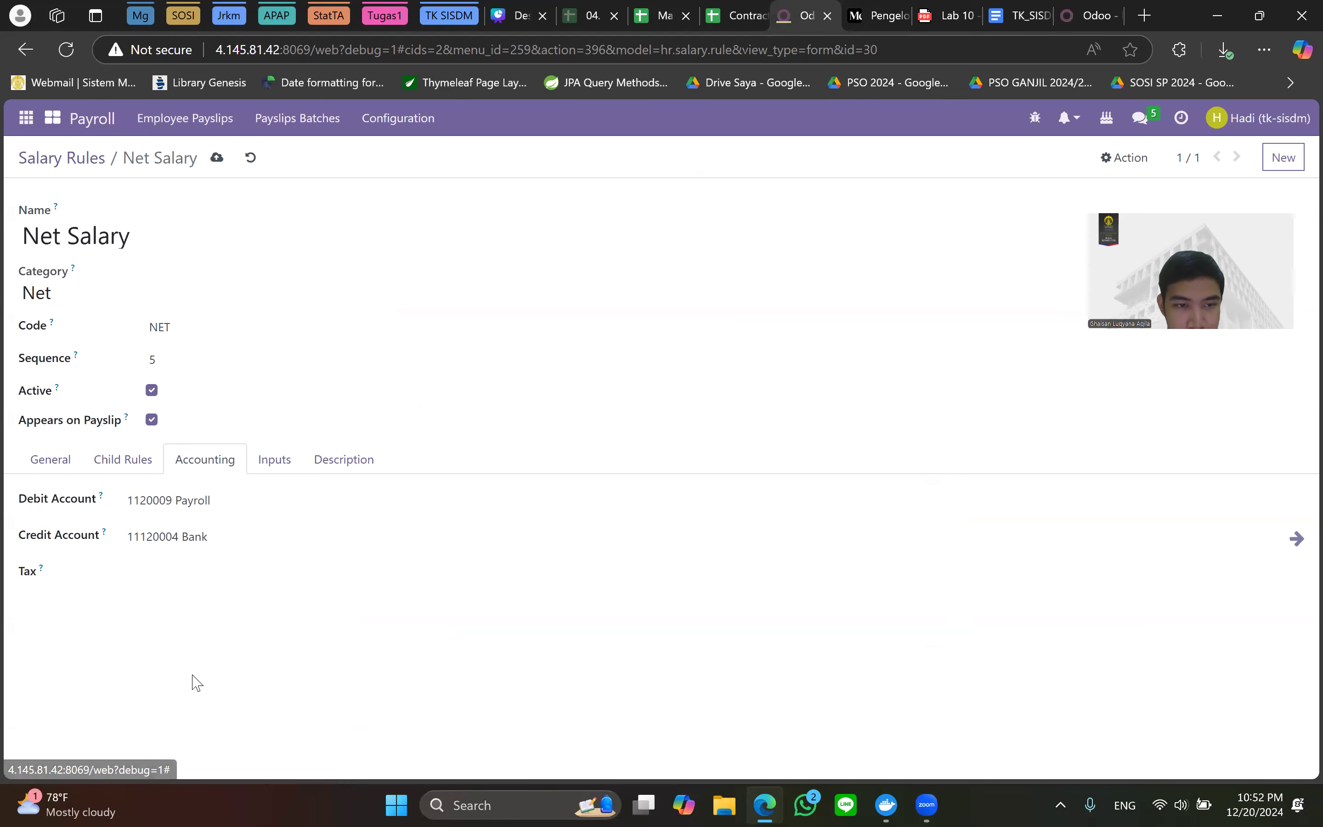
Compare the Net Salary rule's debit and credit accounts with the Medium article's enlarged example, and return to the rule in Odoo.
click(871, 6)
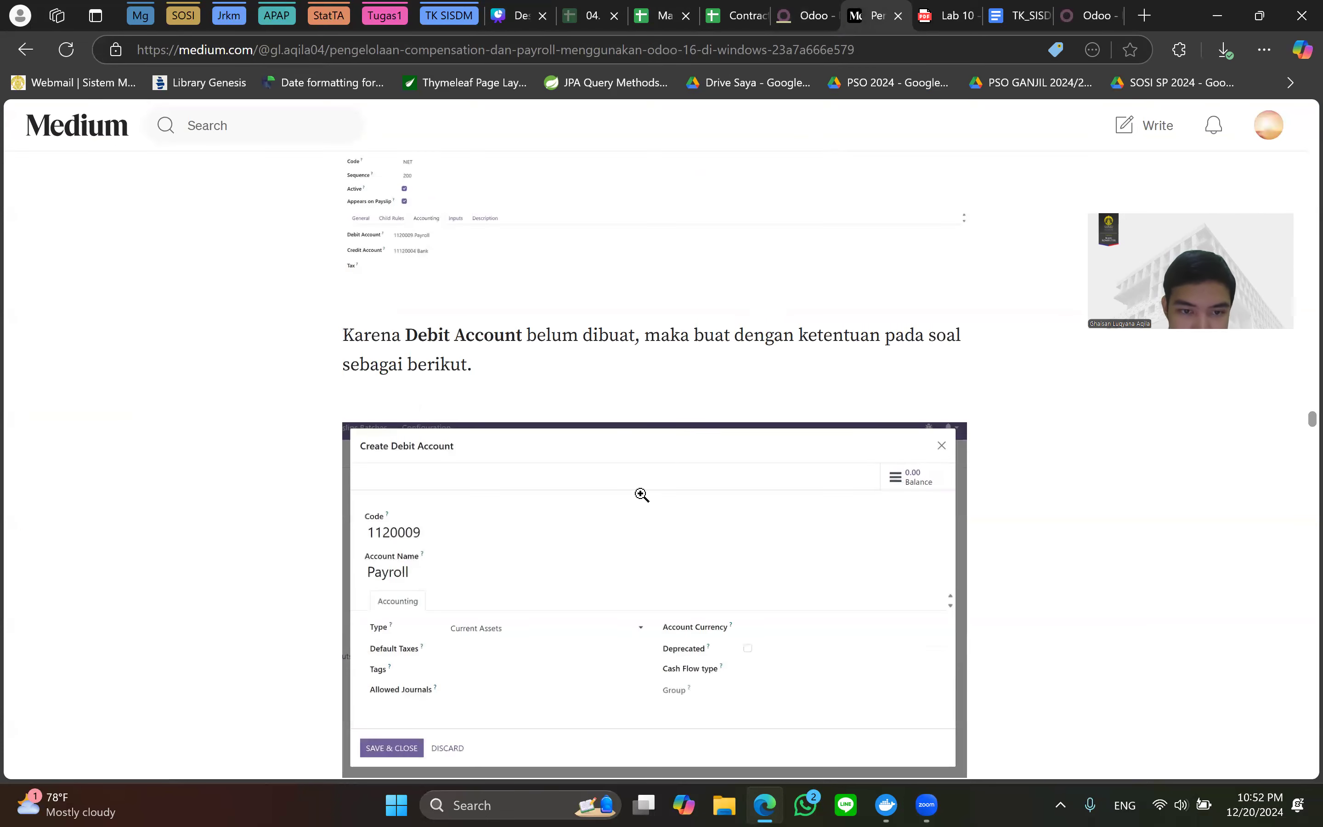
scroll(641, 493, down, 7)
scroll(626, 506, up, 10)
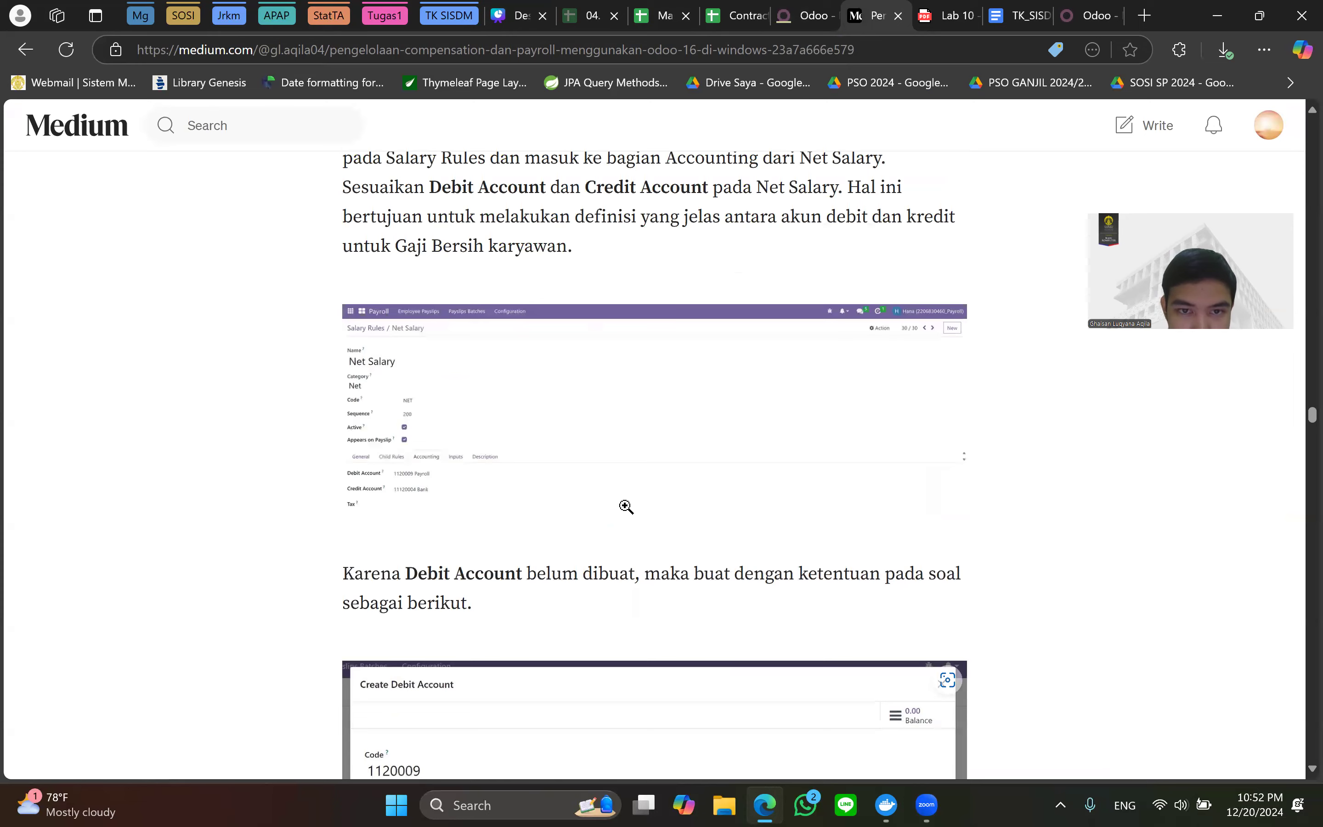
scroll(626, 506, up, 4)
scroll(228, 616, up, 2)
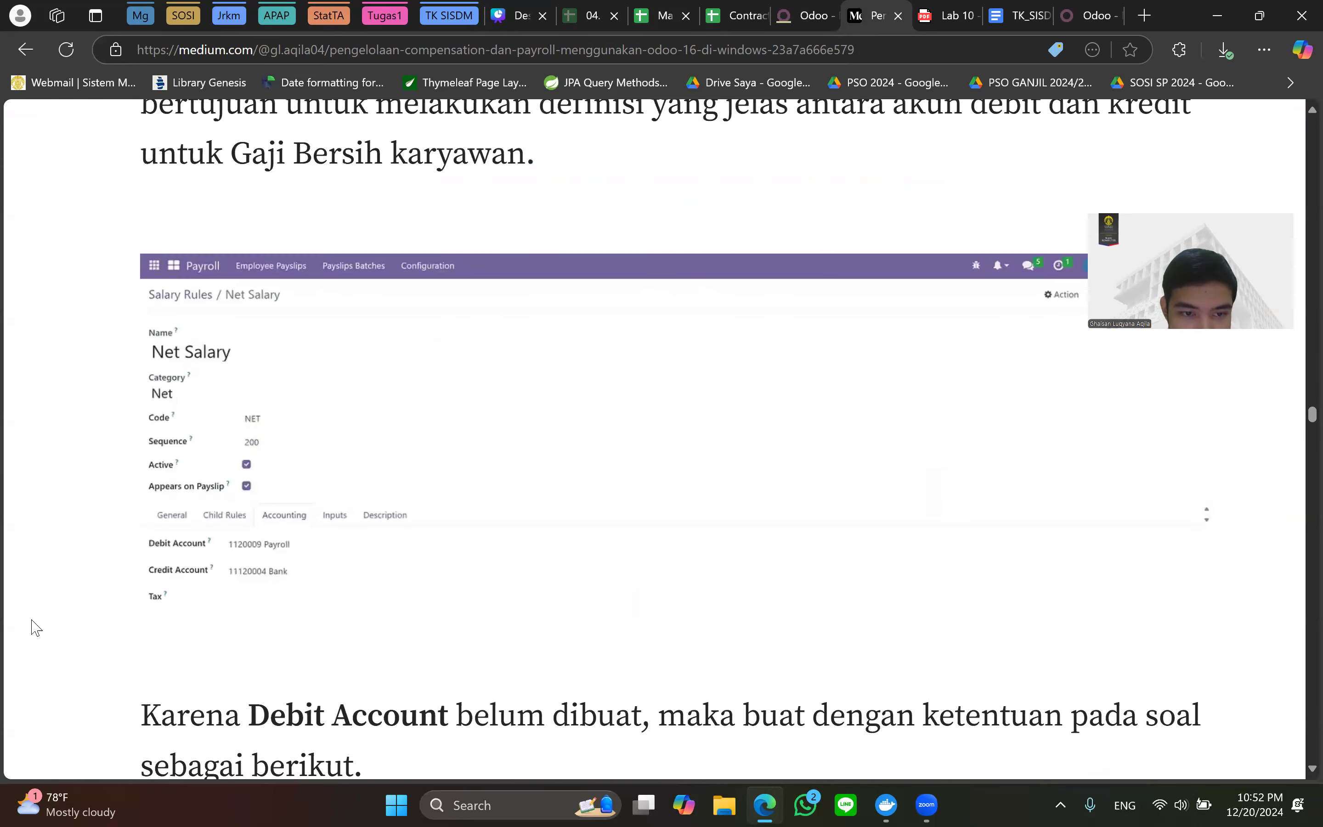
scroll(299, 598, down, 1)
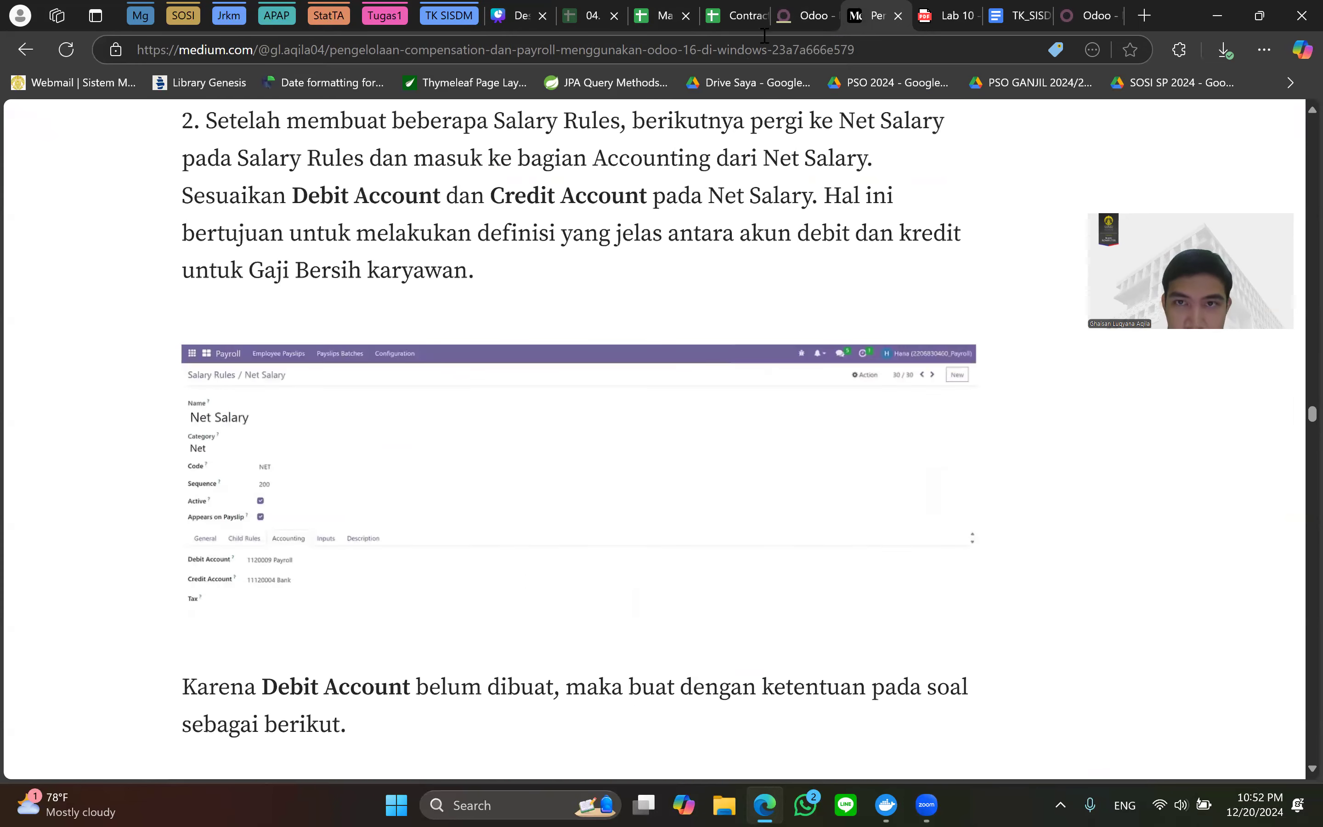
key(ctrl+minus)
key(ctrl+shift+Tab)
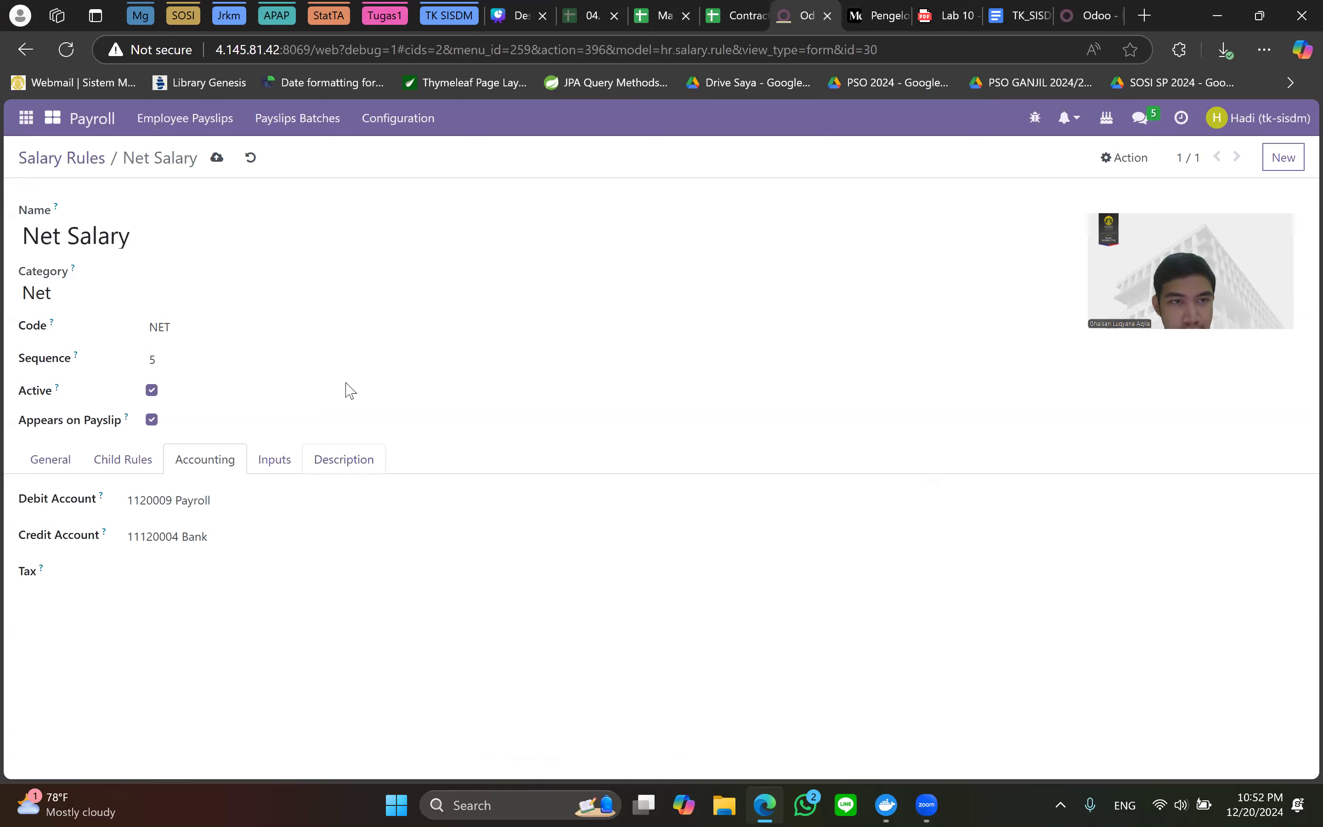
Review the Net Salary rule's general conditions and computation, and return to the Salary Rules list to look through the rules.
click(38, 460)
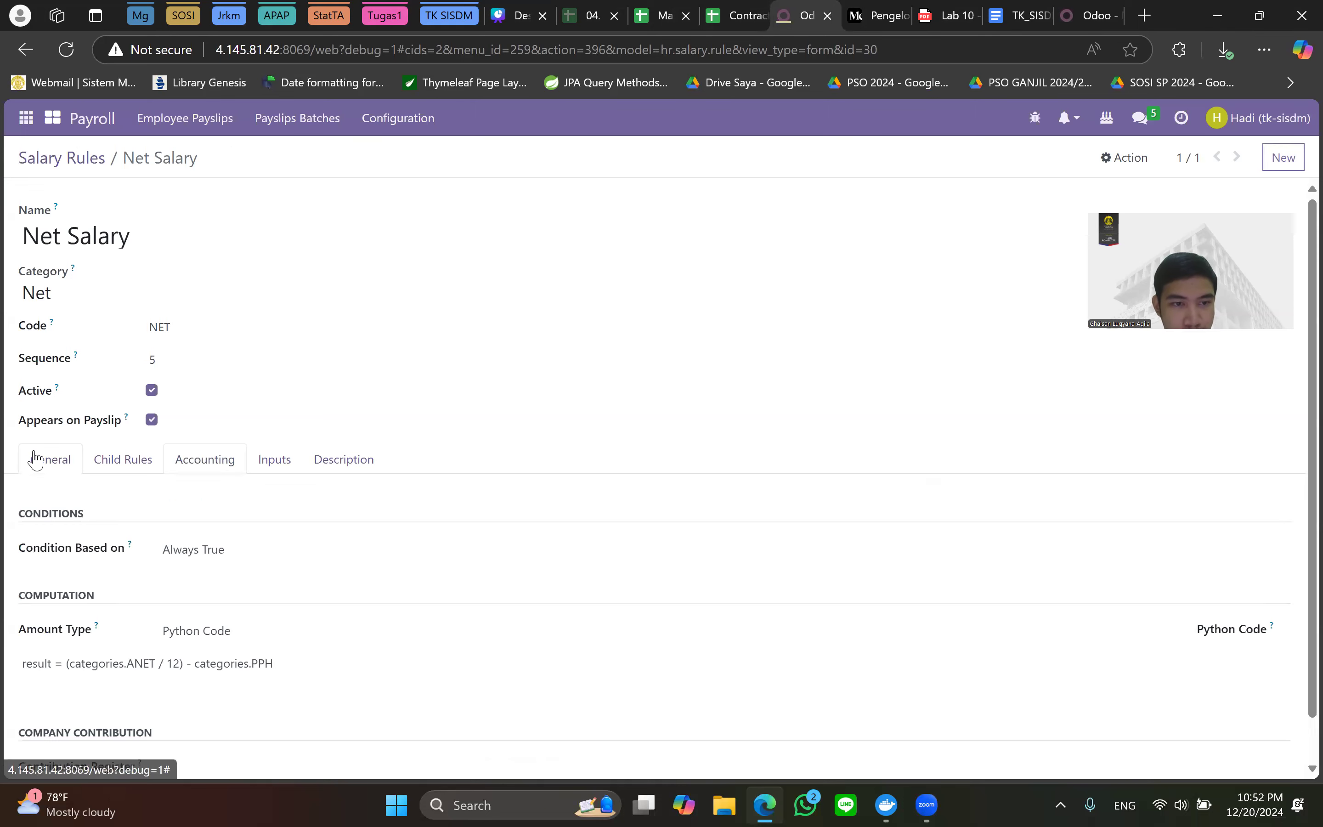
scroll(368, 467, down, 1)
scroll(281, 280, up, 1)
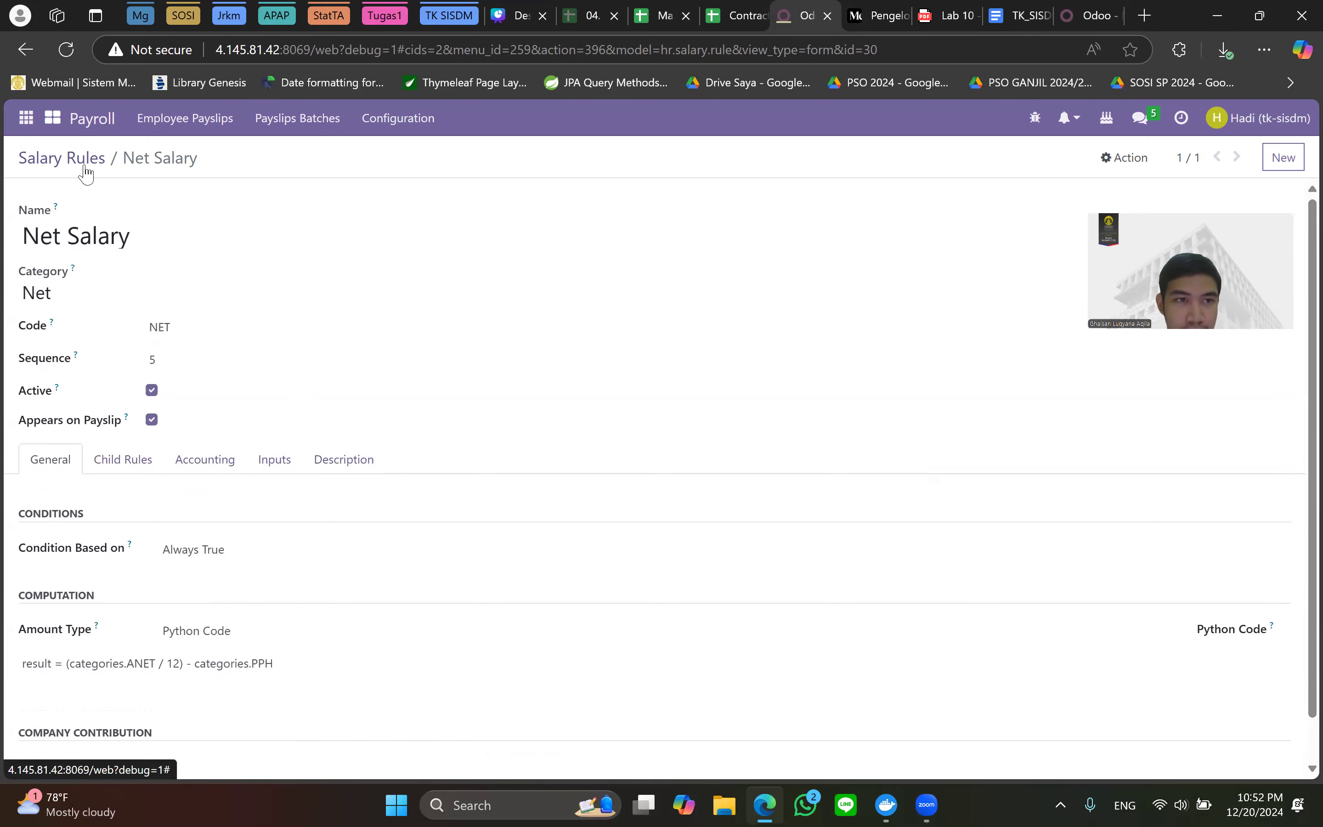
click(71, 164)
scroll(517, 569, down, 1)
scroll(334, 613, up, 2)
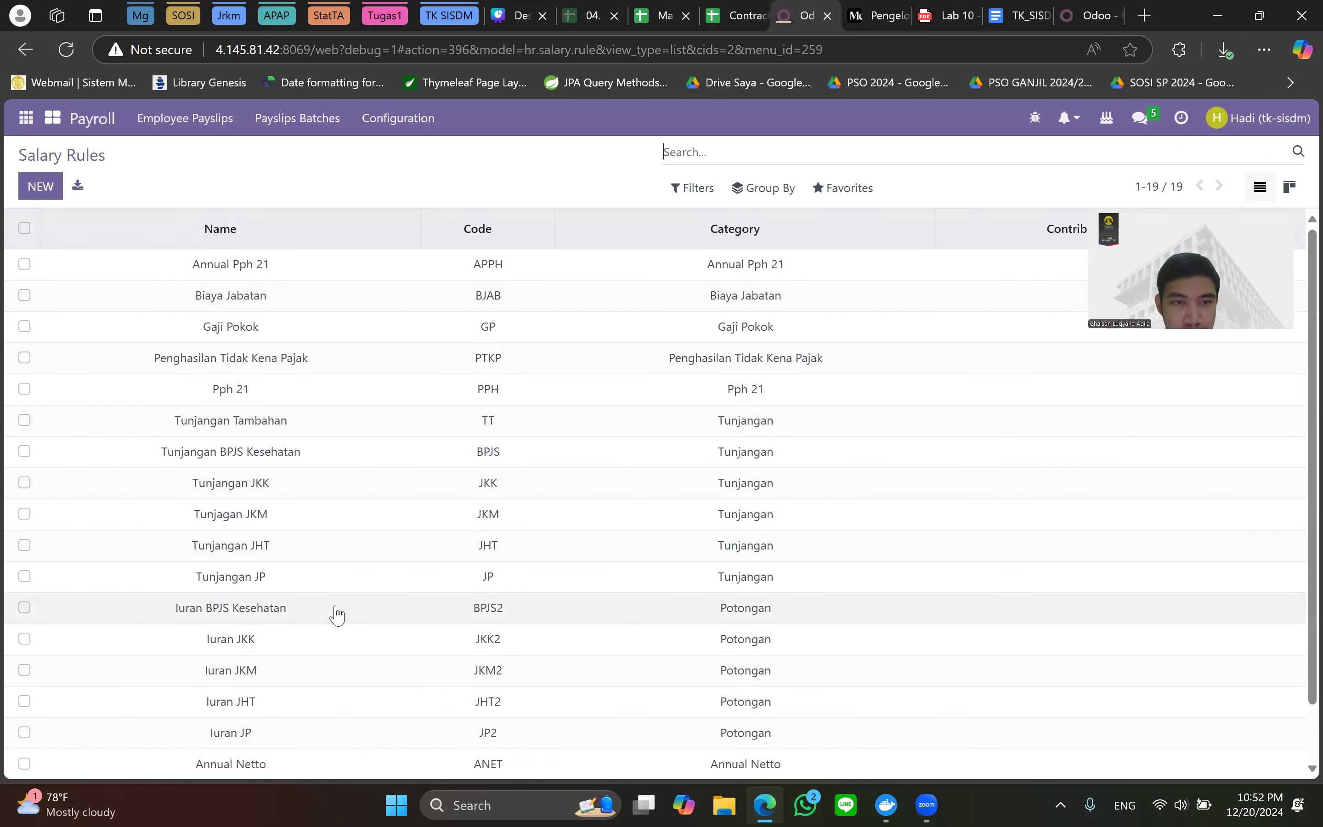
scroll(474, 298, down, 1)
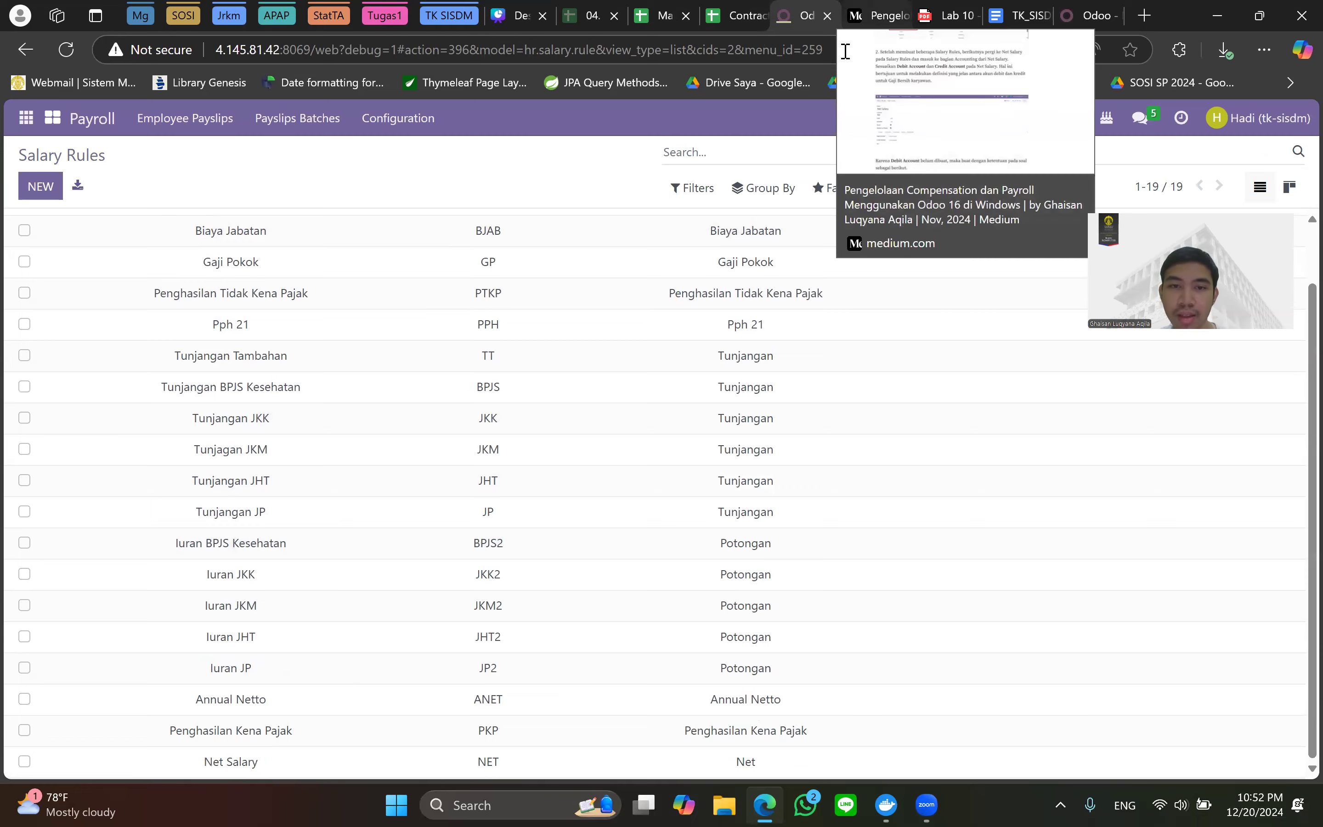
Read the Membuat Salary Structure section of the Medium tutorial for the required name, reference and salary rules.
click(872, 15)
scroll(840, 316, down, 10)
scroll(839, 316, up, 3)
scroll(839, 317, down, 7)
scroll(840, 317, down, 3)
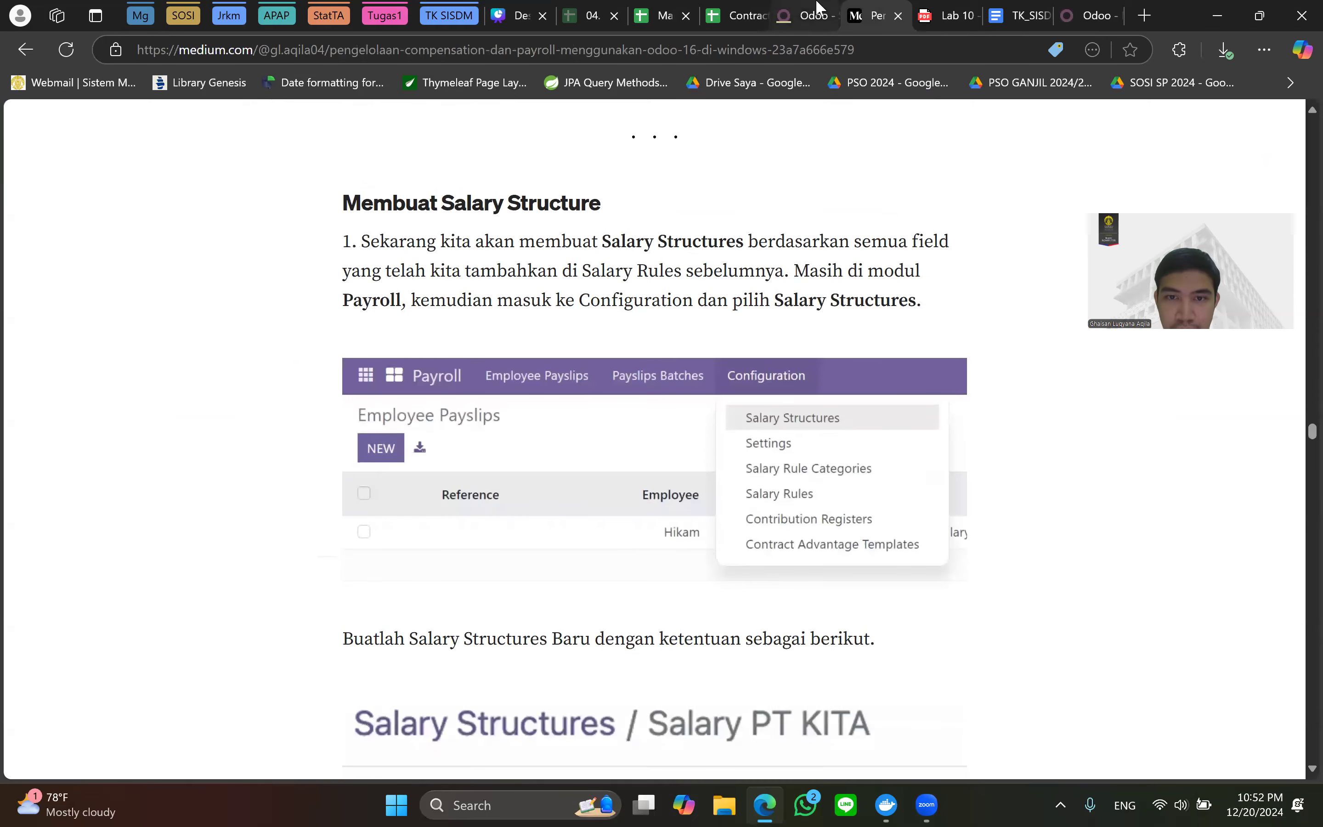
scroll(827, 254, down, 5)
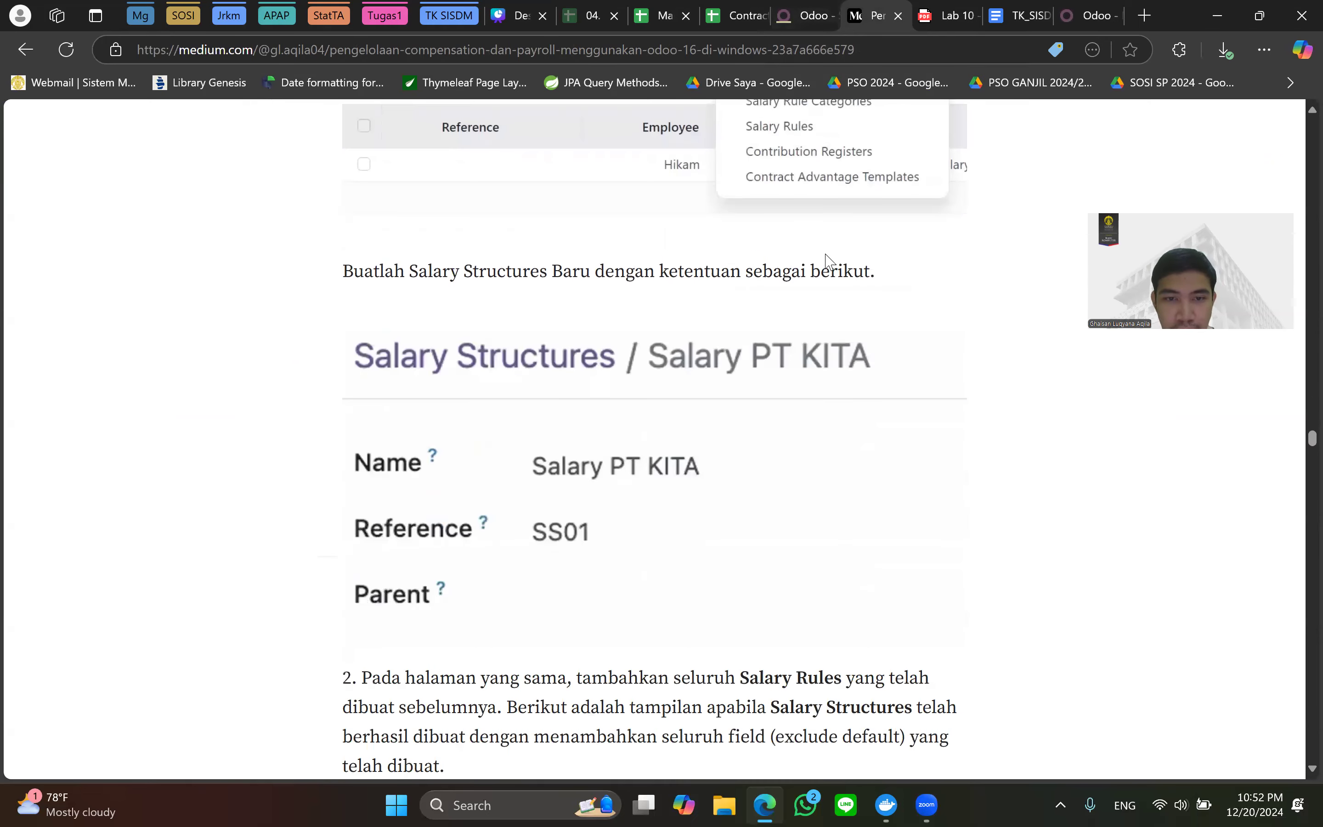
scroll(848, 284, up, 7)
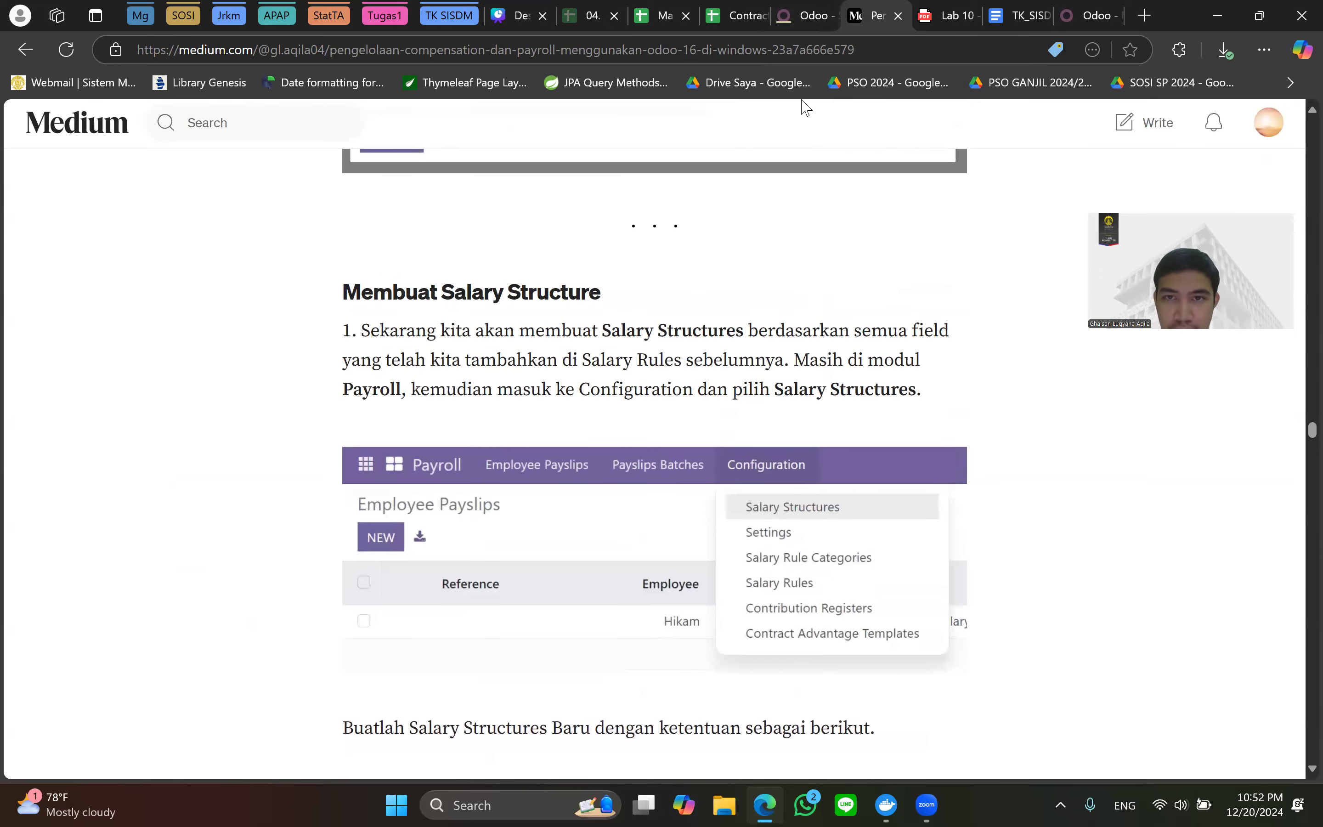
Switch back to Odoo and look over the Net Salary rule's form, ending back at the Salary Rules list.
click(806, 15)
scroll(399, 405, up, 1)
scroll(295, 744, down, 1)
click(260, 761)
scroll(262, 410, down, 1)
scroll(256, 344, up, 1)
click(61, 159)
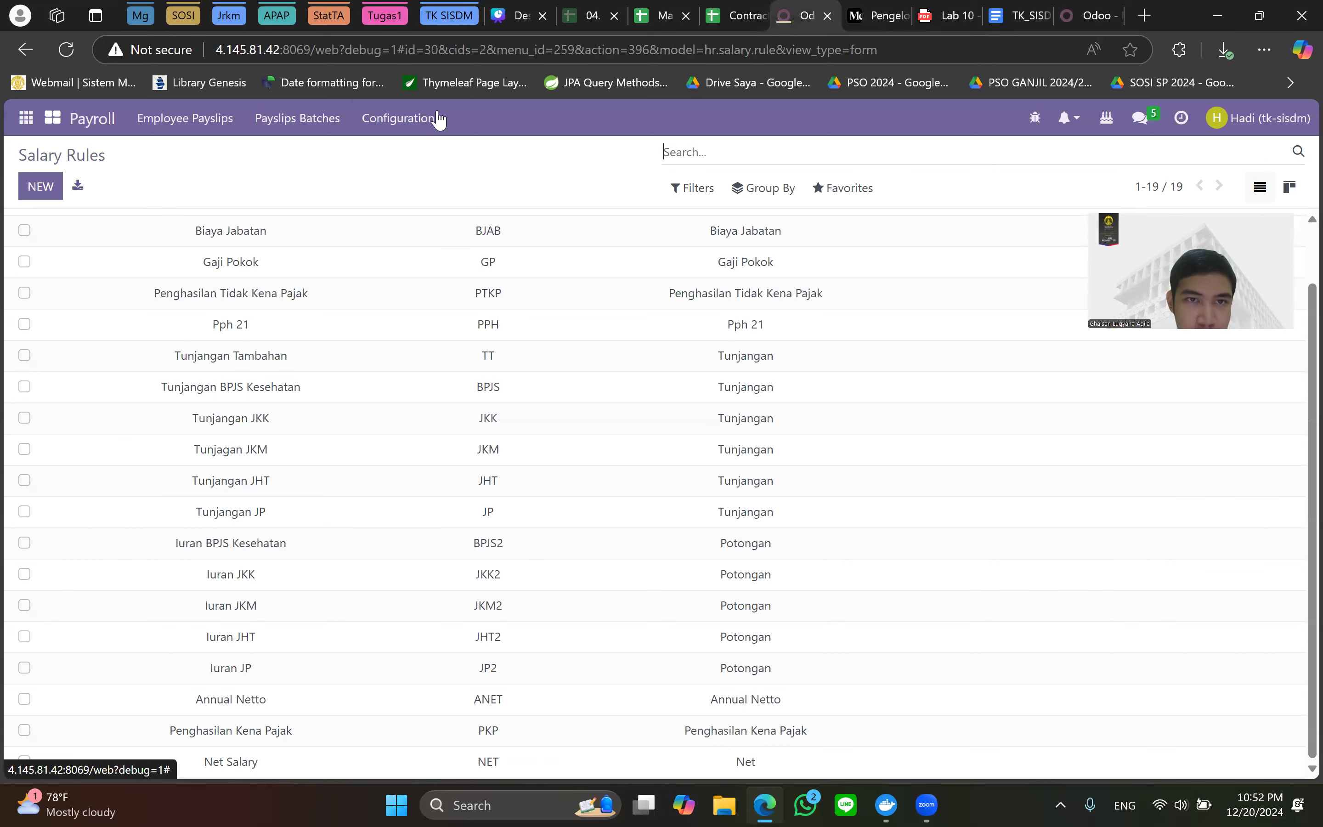
Open the Payroll salary structures, consult the Lab 10 PDF's Salary Structure instructions, and start a new structure in Odoo.
click(439, 118)
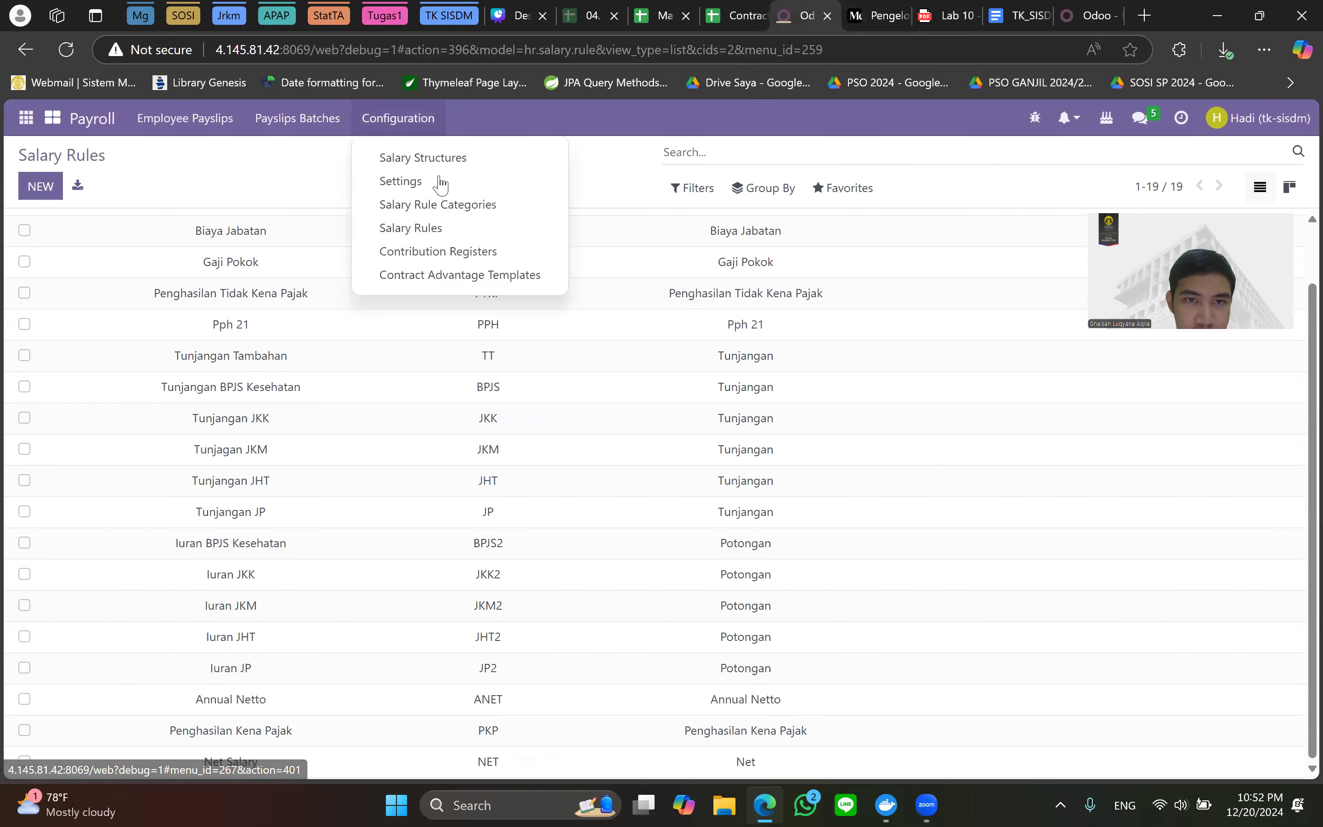
click(499, 168)
click(892, 12)
scroll(763, 353, down, 1)
click(954, 15)
scroll(913, 269, down, 8)
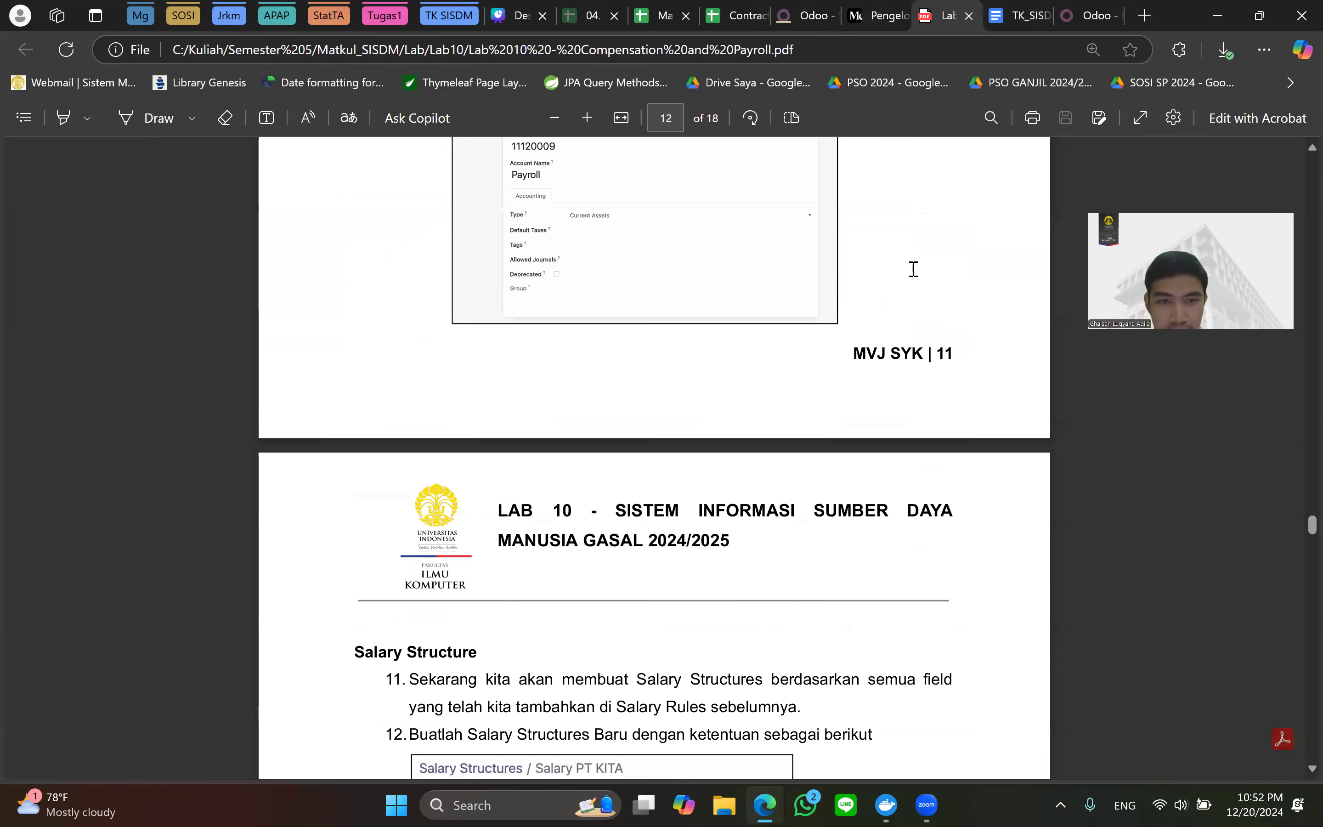
scroll(900, 268, down, 8)
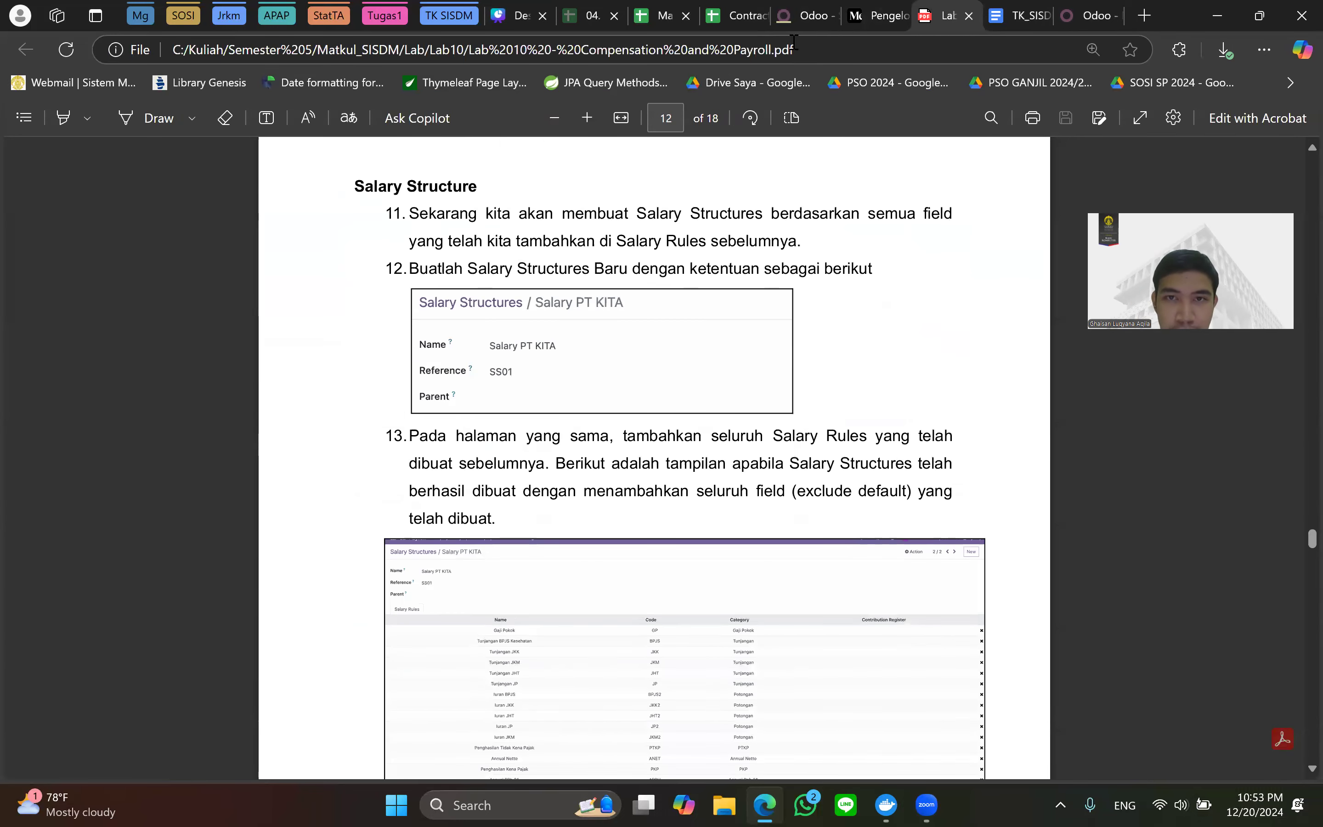
click(804, 15)
click(41, 186)
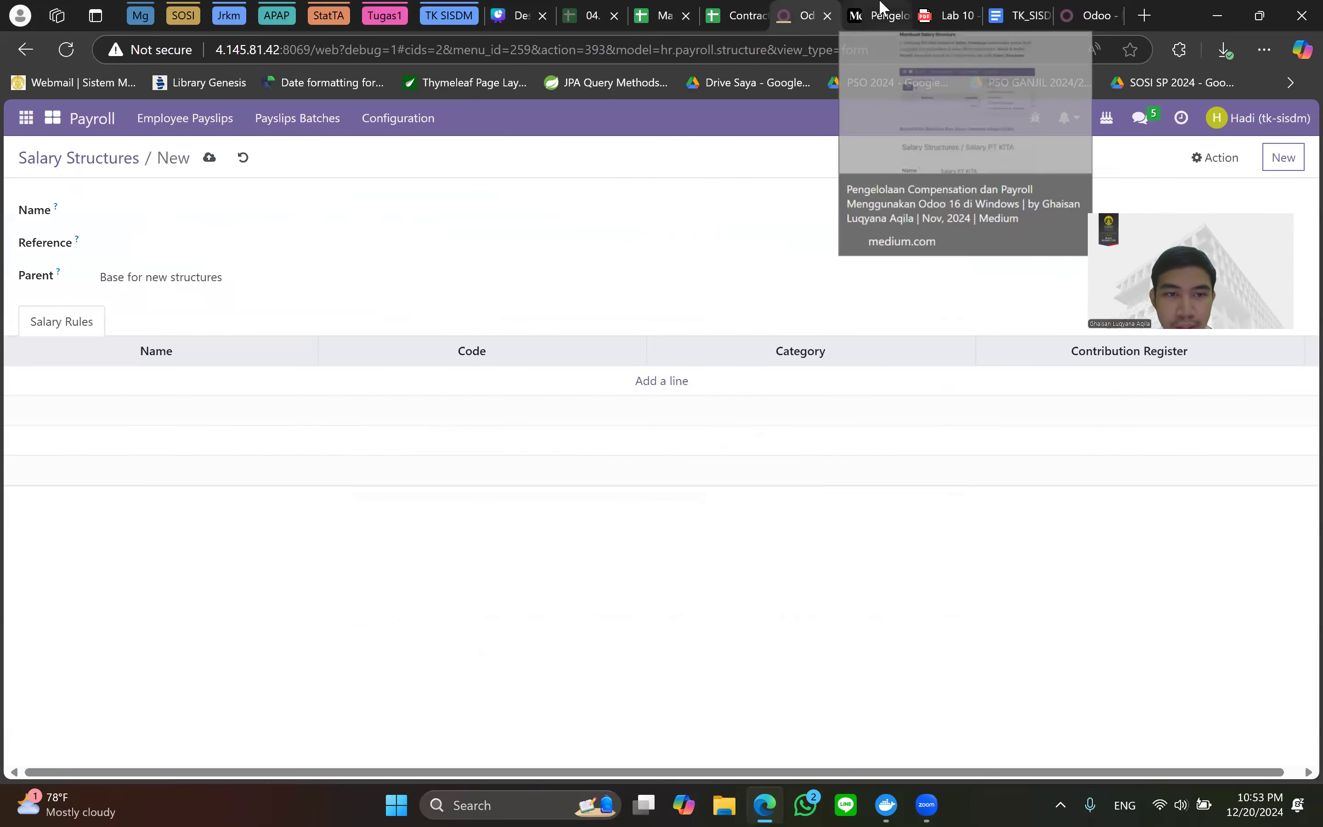
Name the new salary structure "Salary PT RSISDM", following the Salary PT KITA example in the Medium tutorial.
click(880, 15)
scroll(749, 301, down, 4)
scroll(752, 301, down, 2)
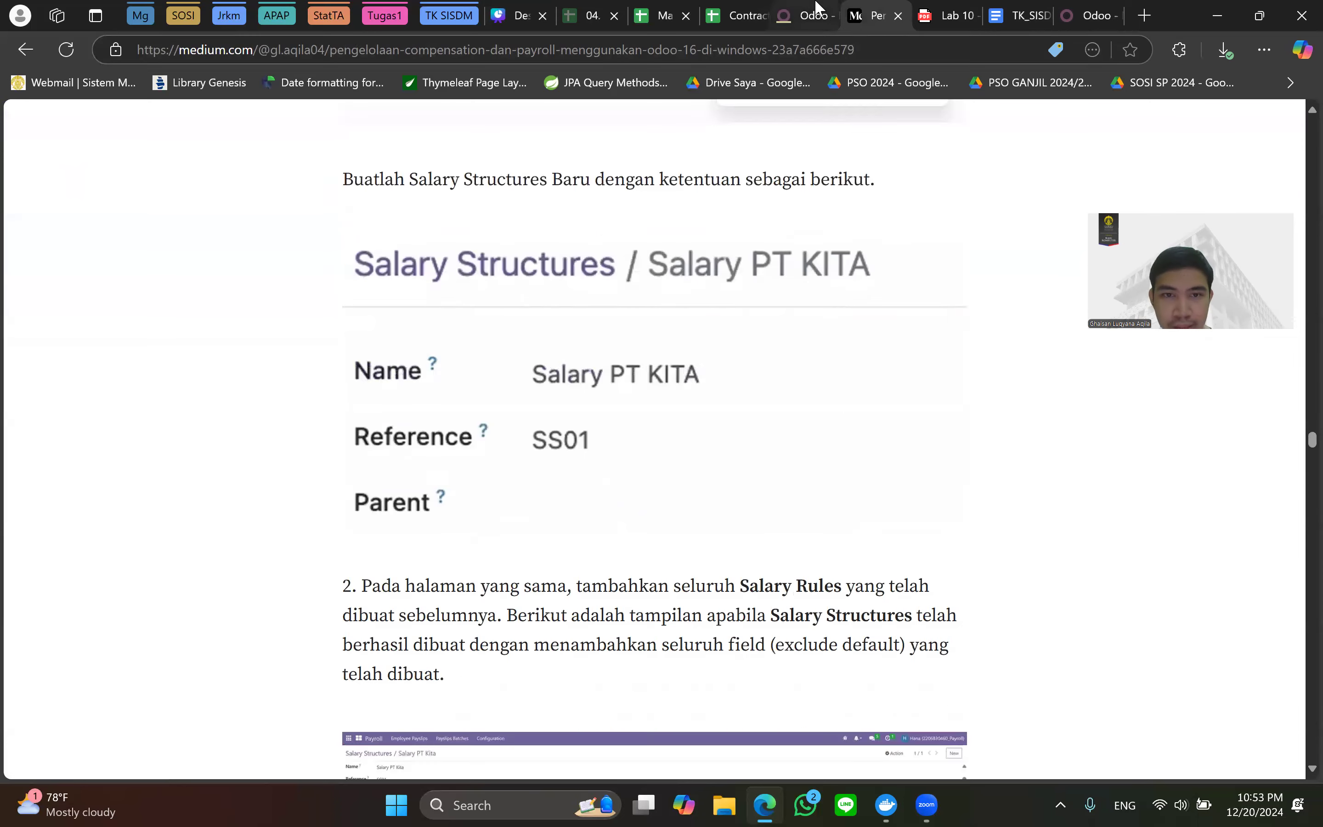
click(804, 15)
click(889, 12)
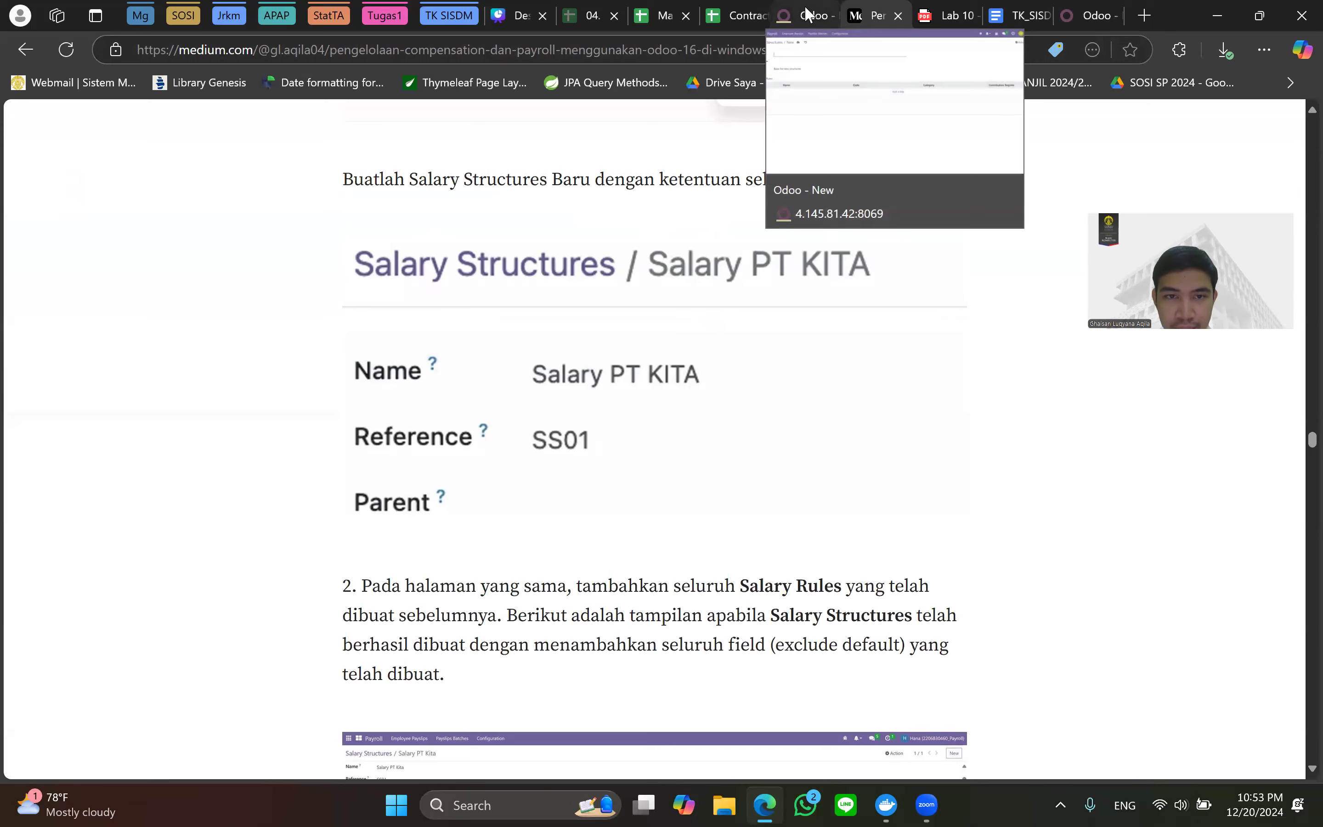
click(808, 13)
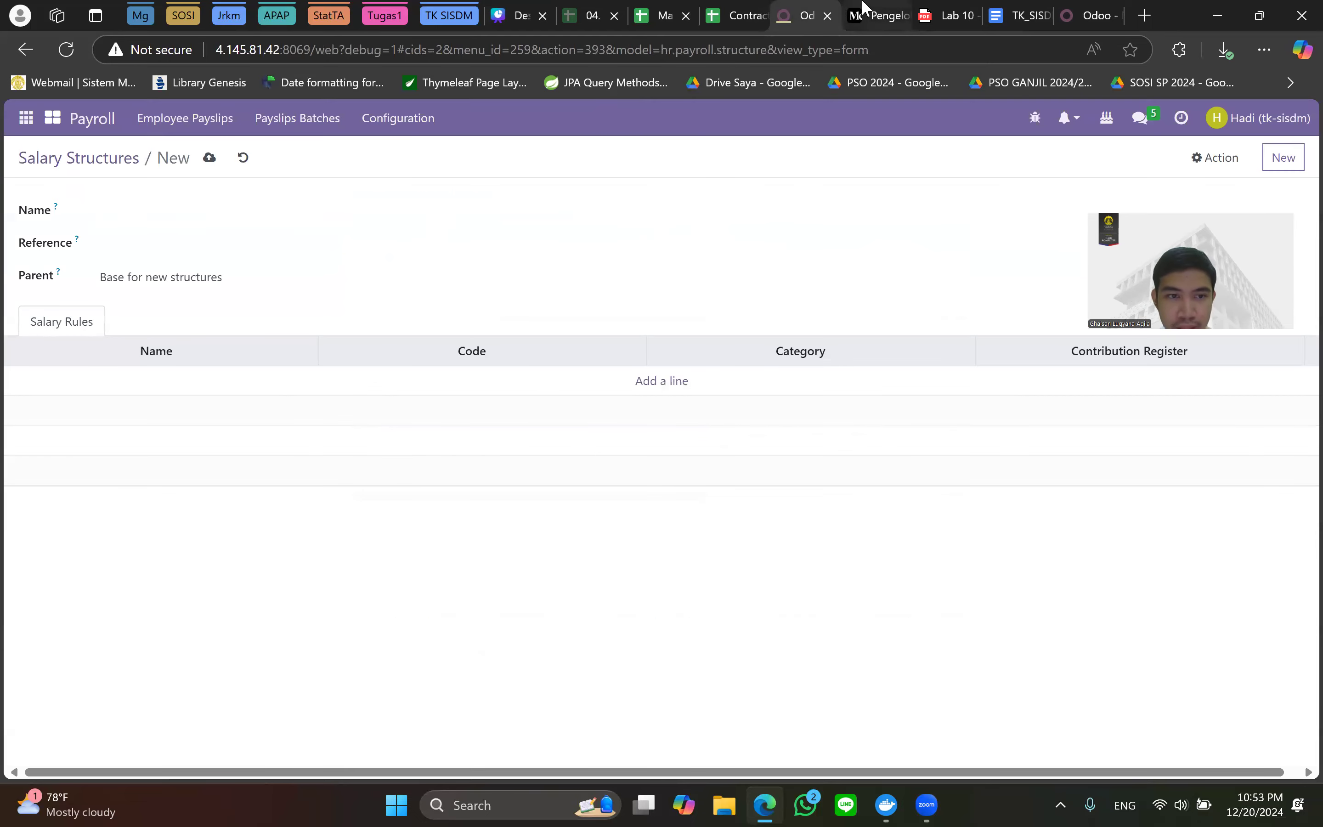
click(858, 11)
scroll(809, 260, down, 4)
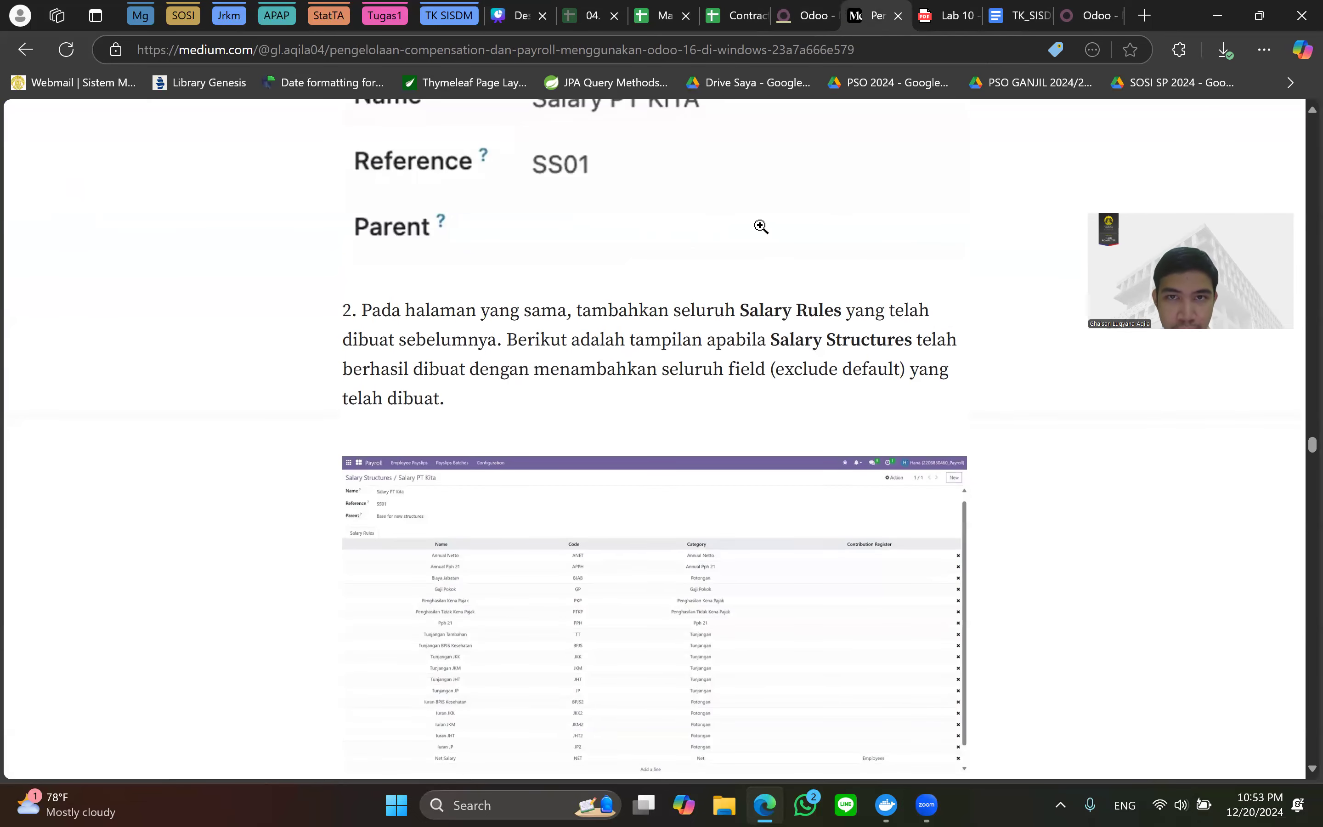
scroll(761, 226, up, 5)
click(803, 14)
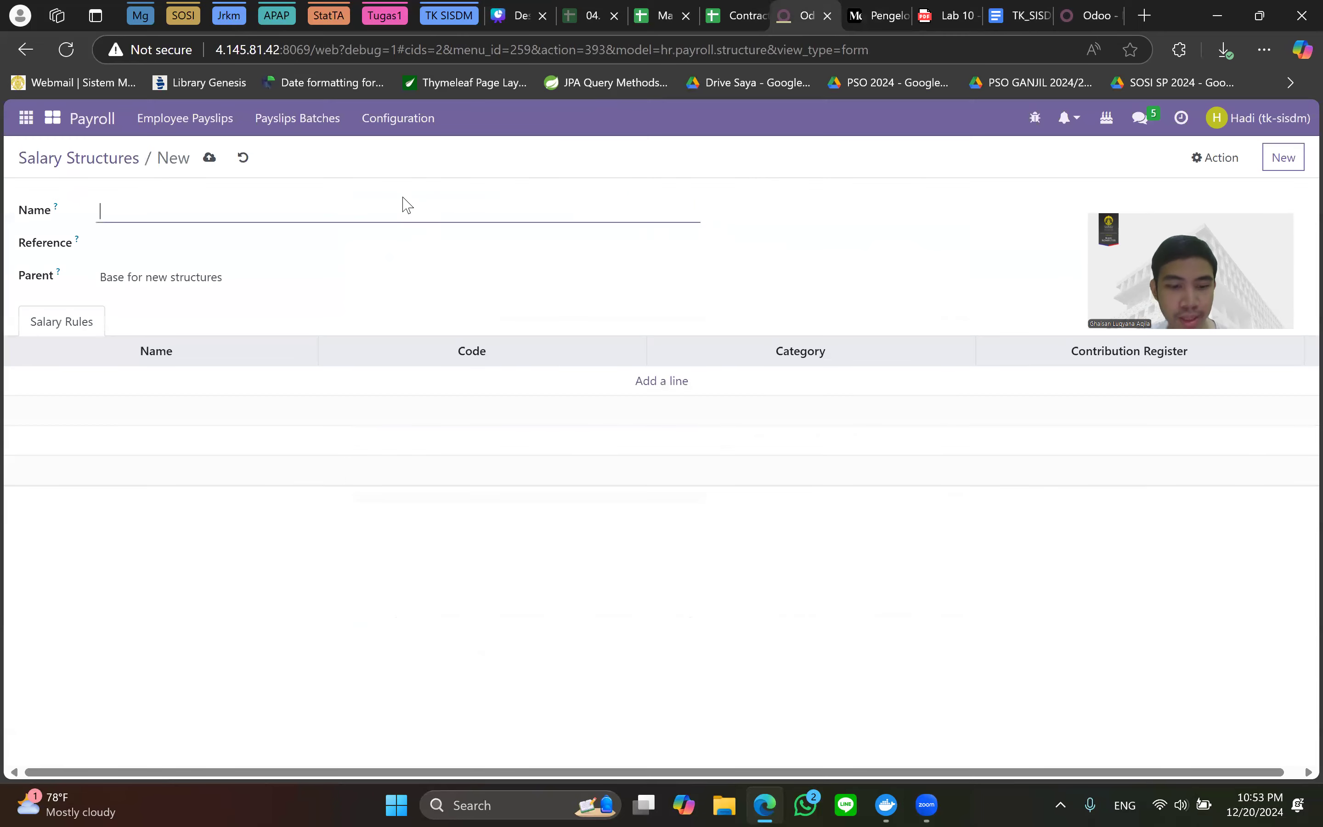
text(Salary P)
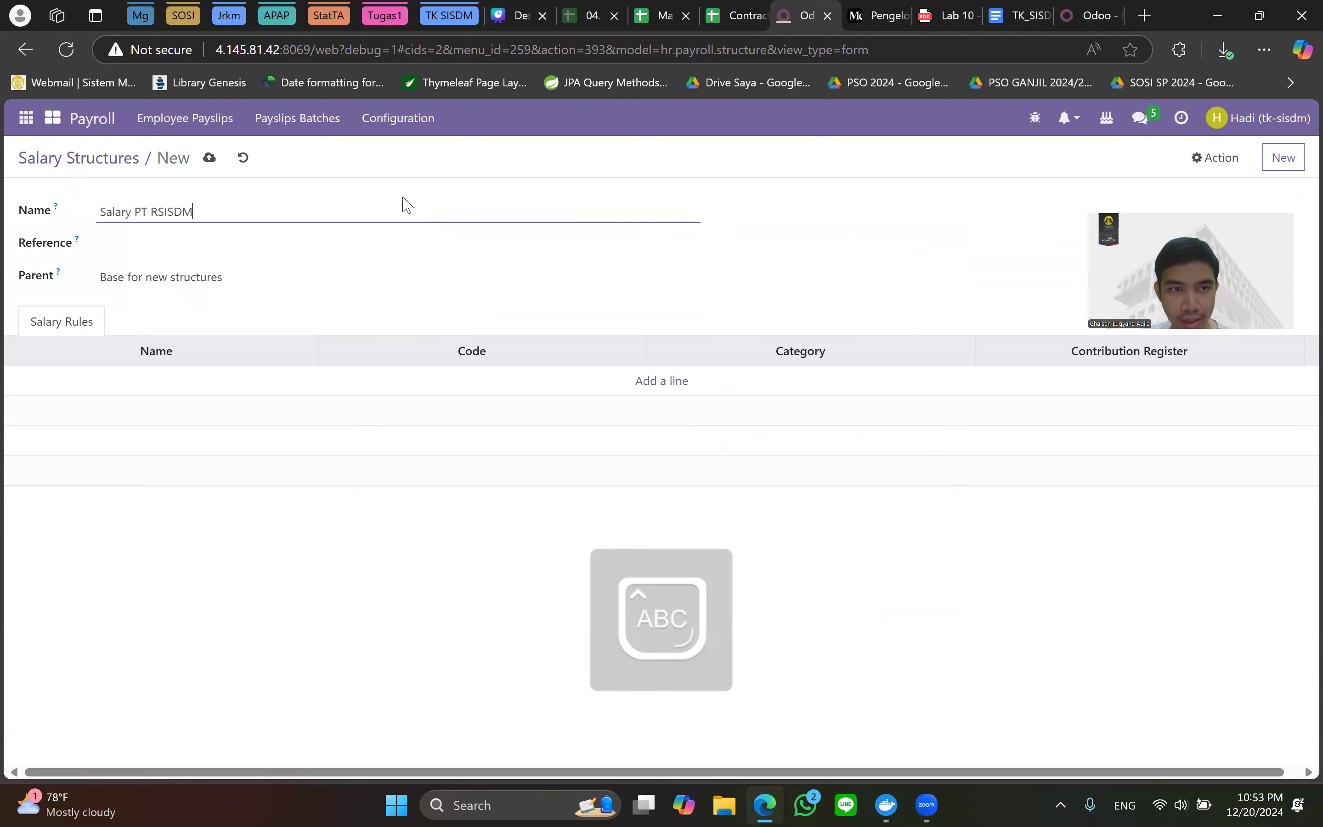
text(T RSISDM)
Open the new structure's Reference field for editing and check the Medium tutorial's example for the reference code.
click(858, 14)
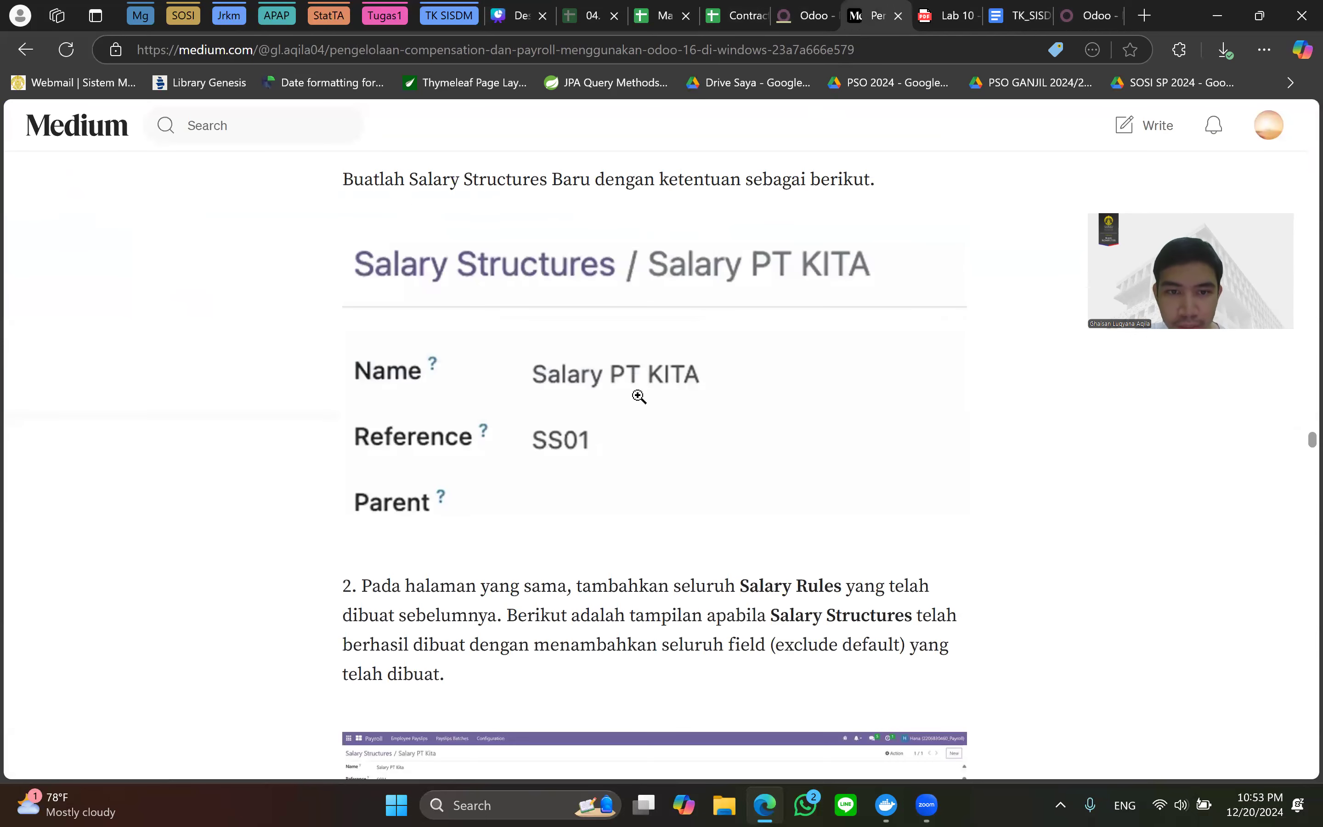
click(822, 8)
click(207, 243)
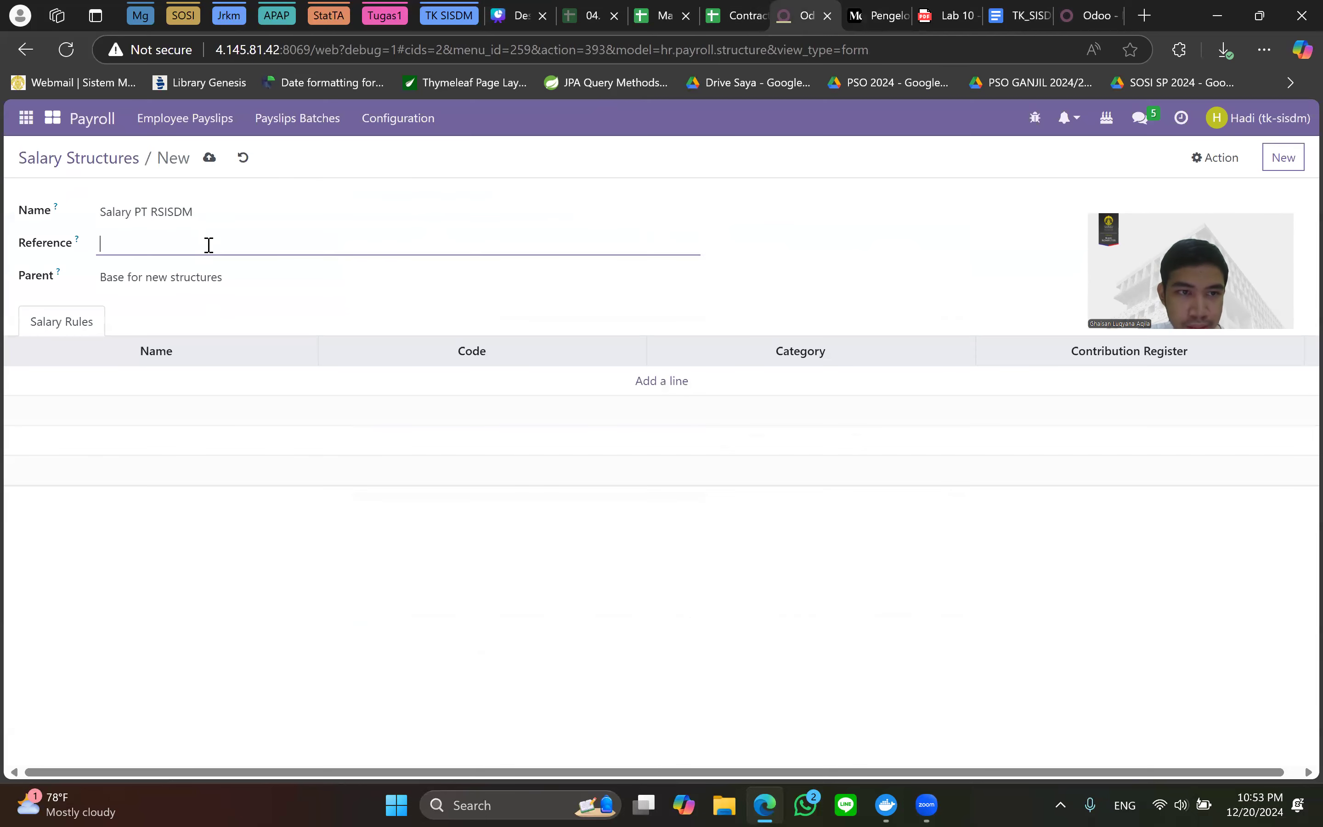
click(877, 15)
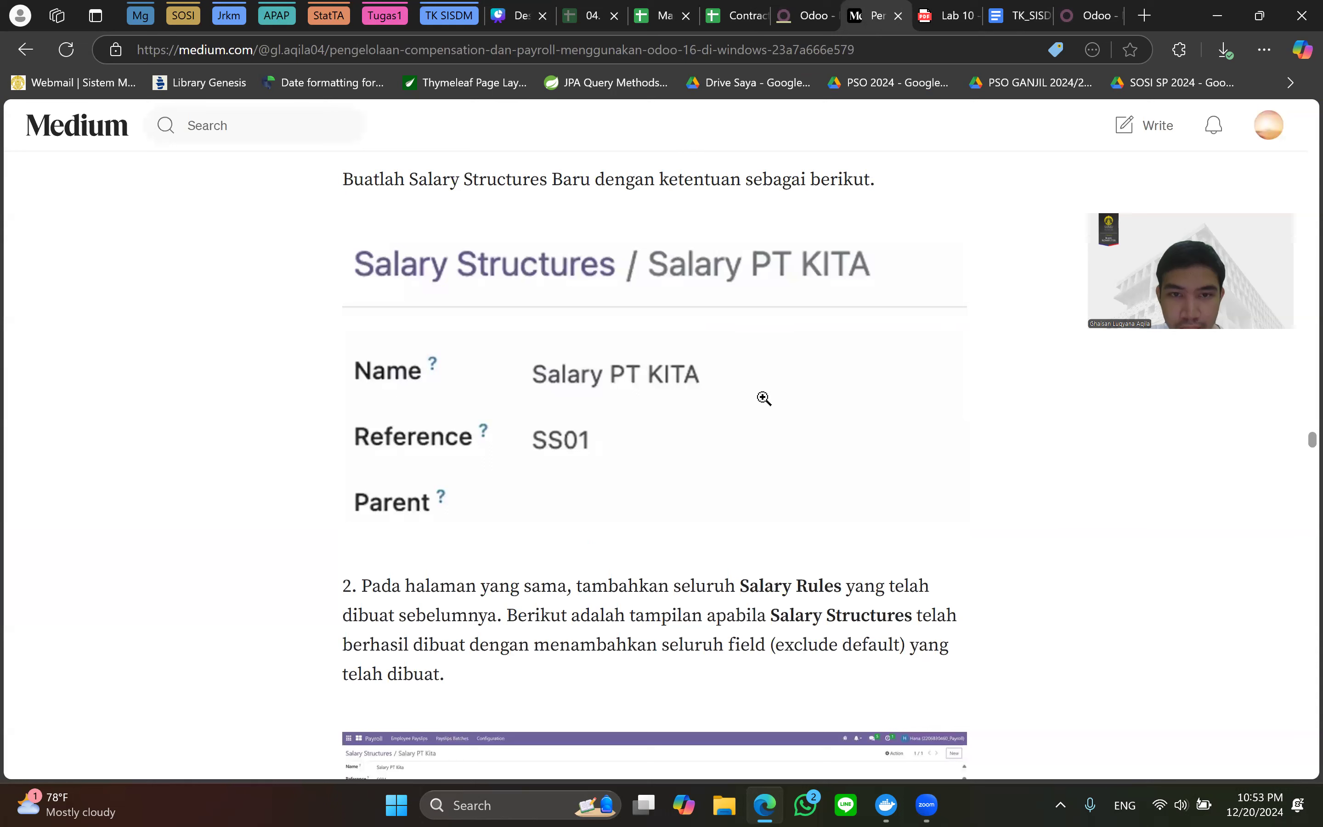
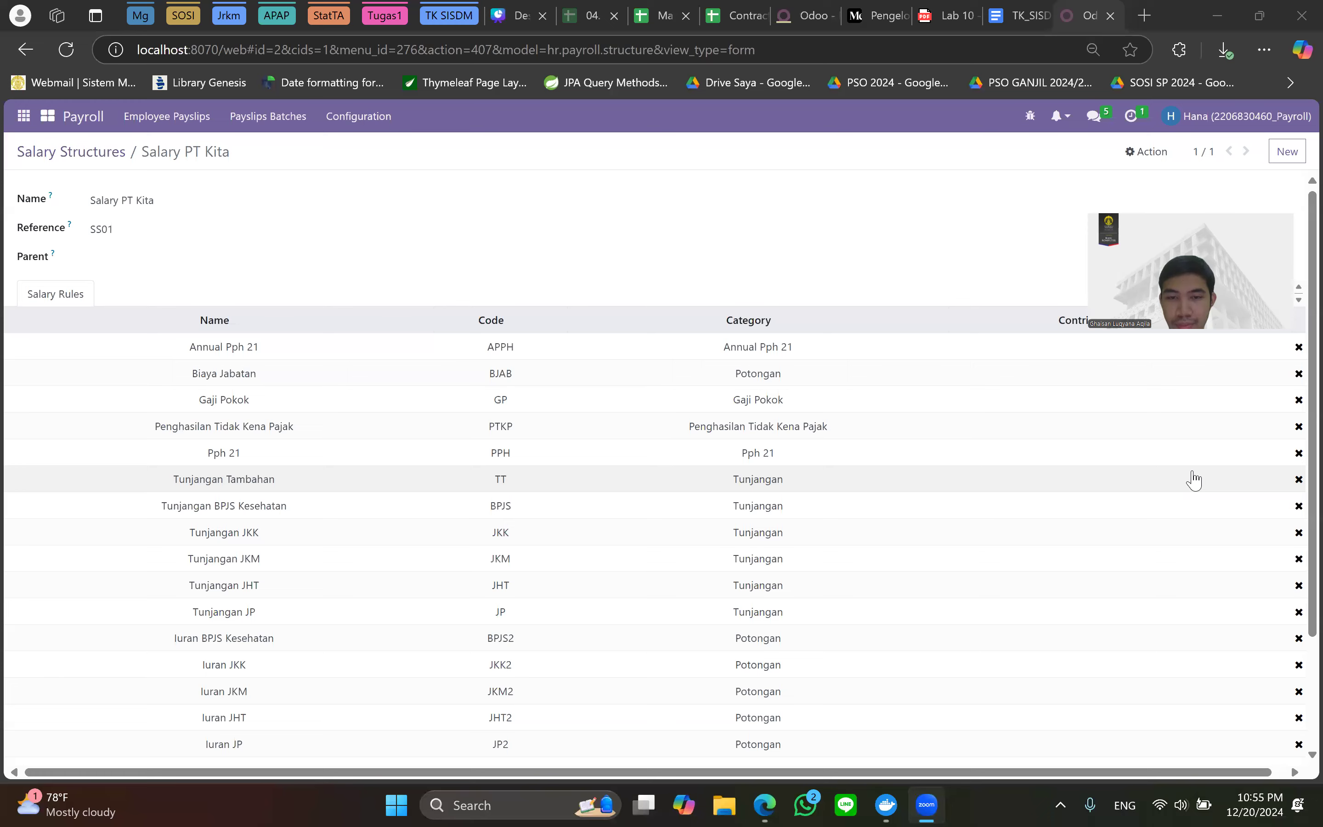
Compare the new structure's header fields in Odoo with the Salary PT KITA example in the Medium tutorial and Lab 10 PDF.
click(786, 8)
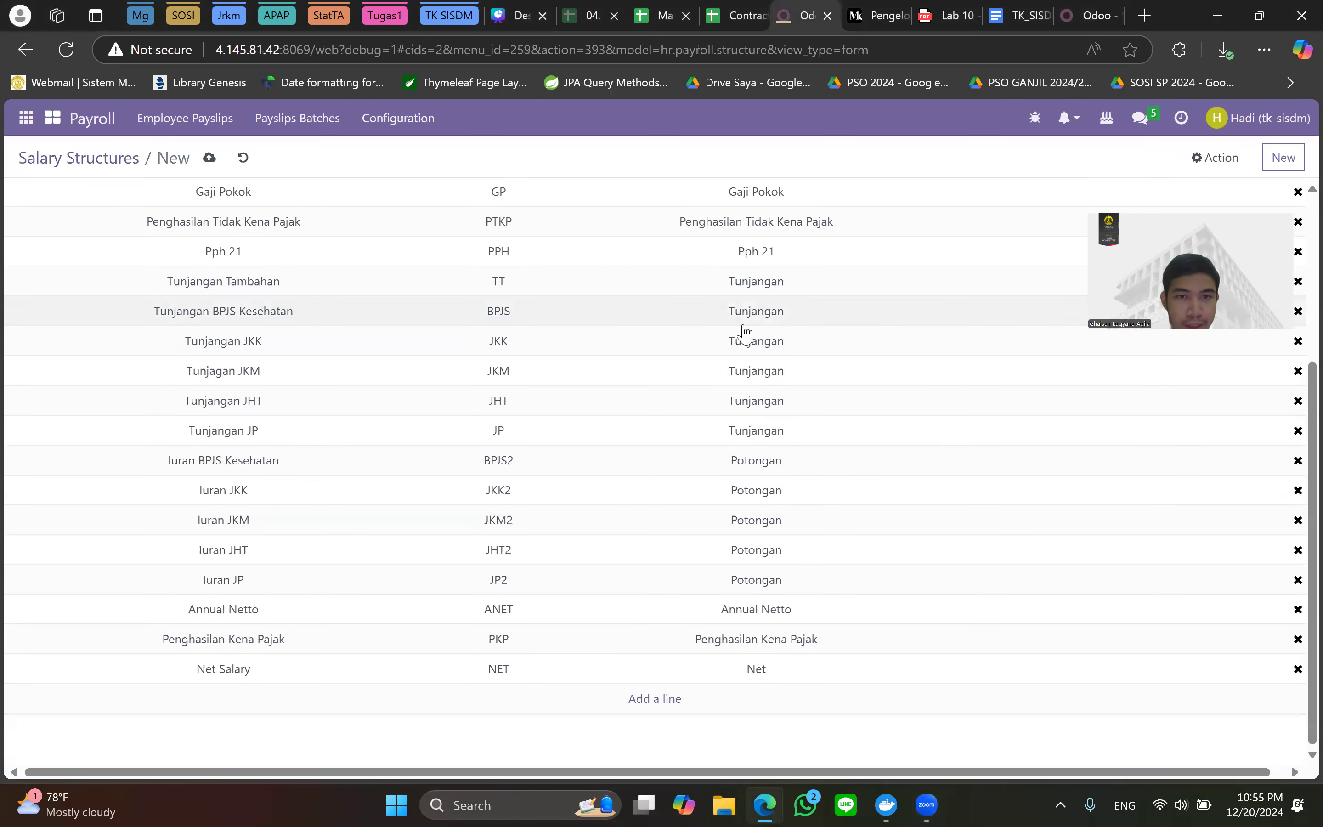
scroll(736, 350, up, 5)
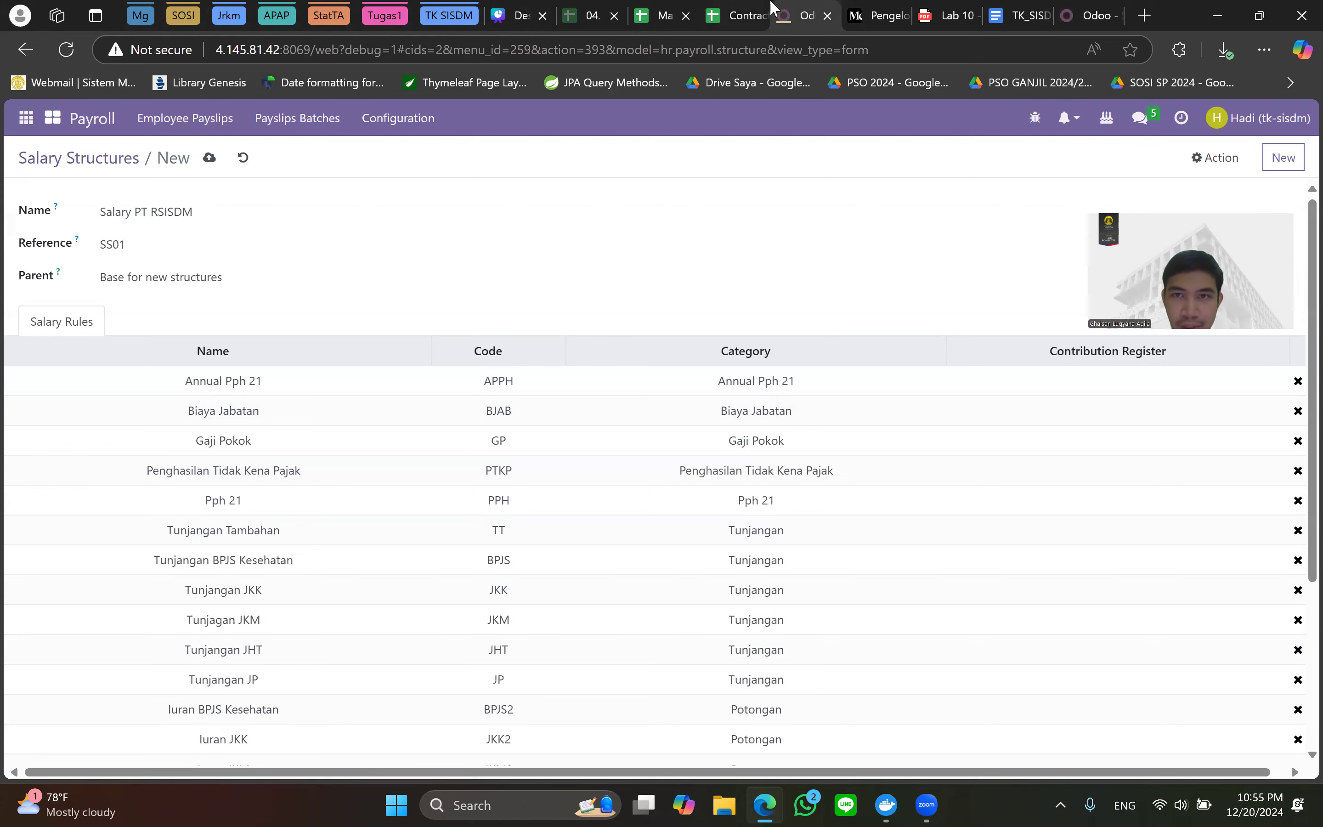
click(878, 15)
scroll(561, 333, up, 5)
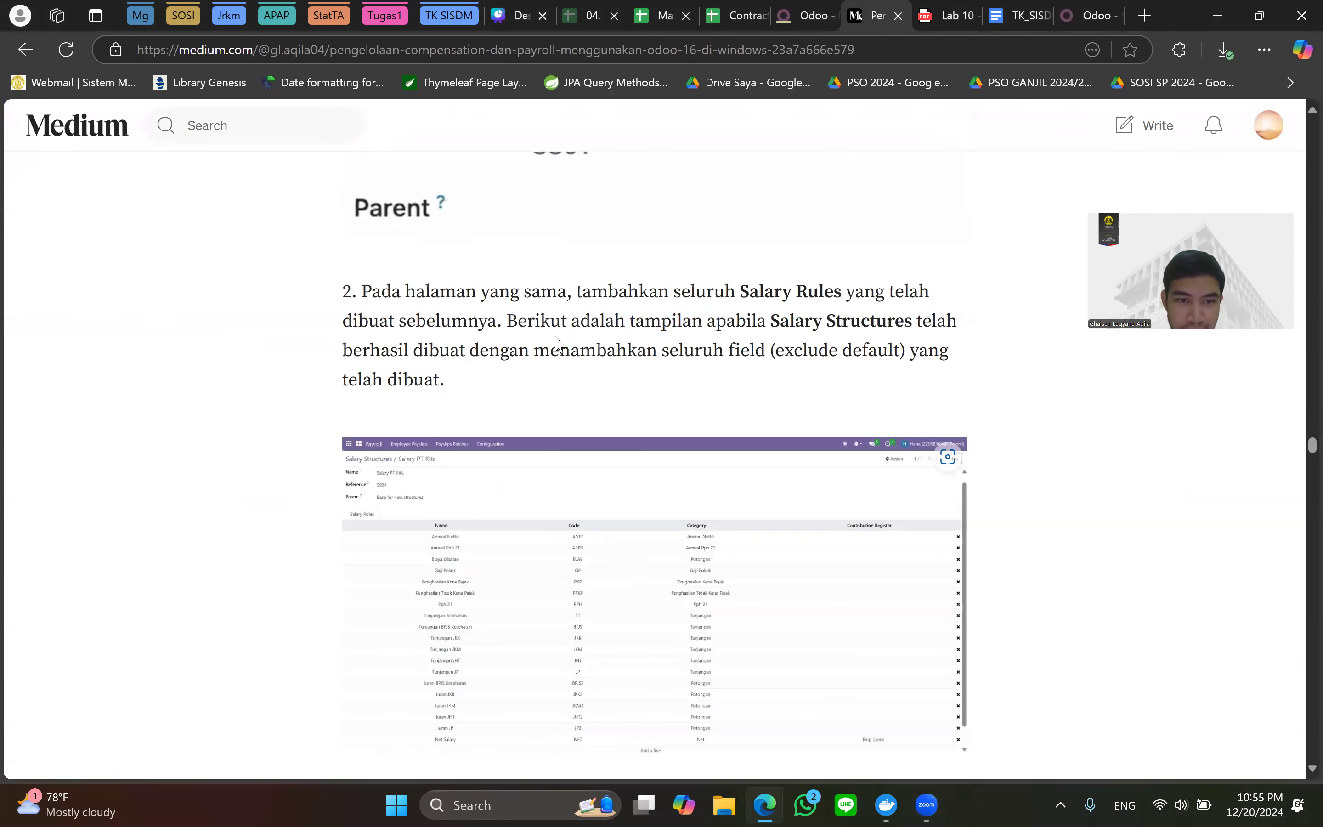
scroll(656, 350, up, 3)
click(952, 15)
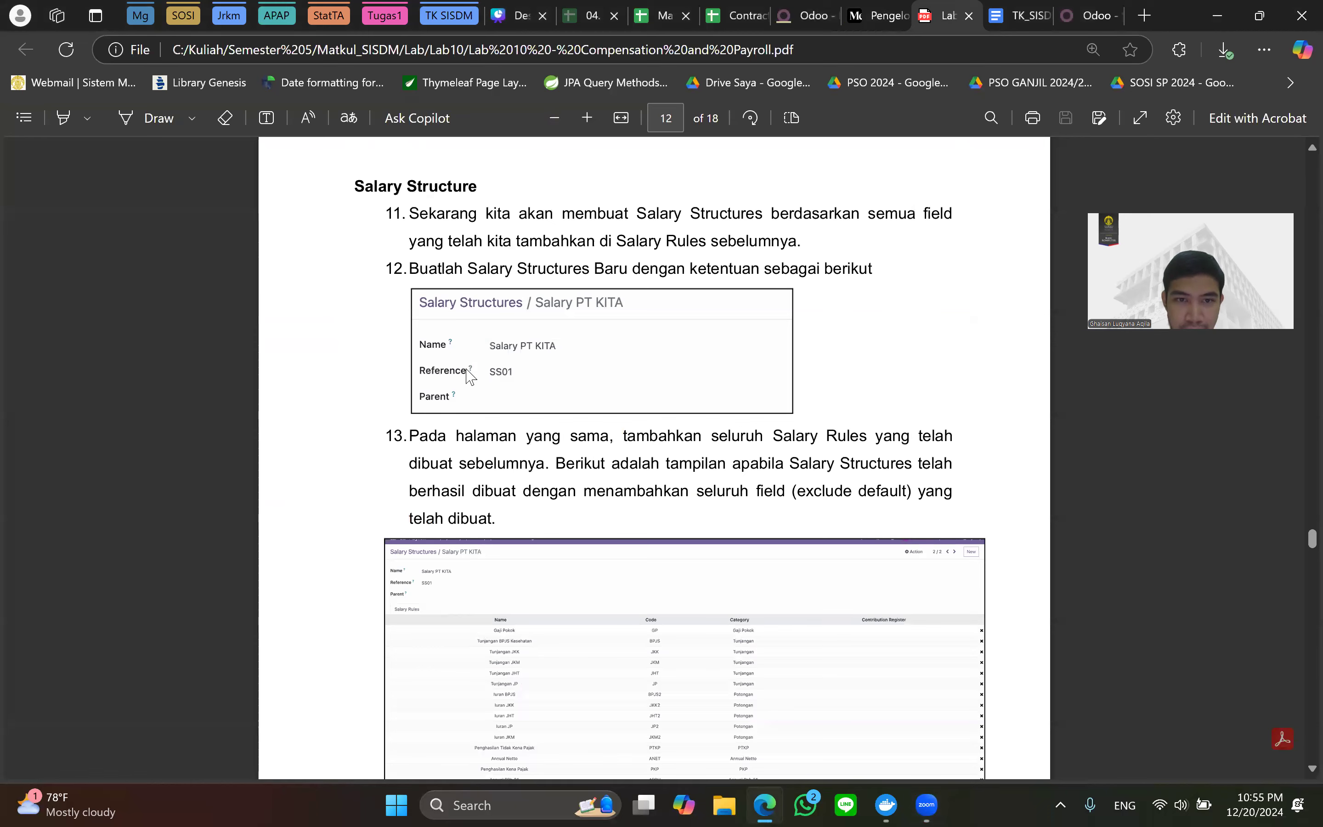
Clear the Parent field of the new salary structure in Odoo and check it against the Lab 10 PDF example.
click(807, 16)
click(229, 273)
key(ctrl+a)
key(BackSpace)
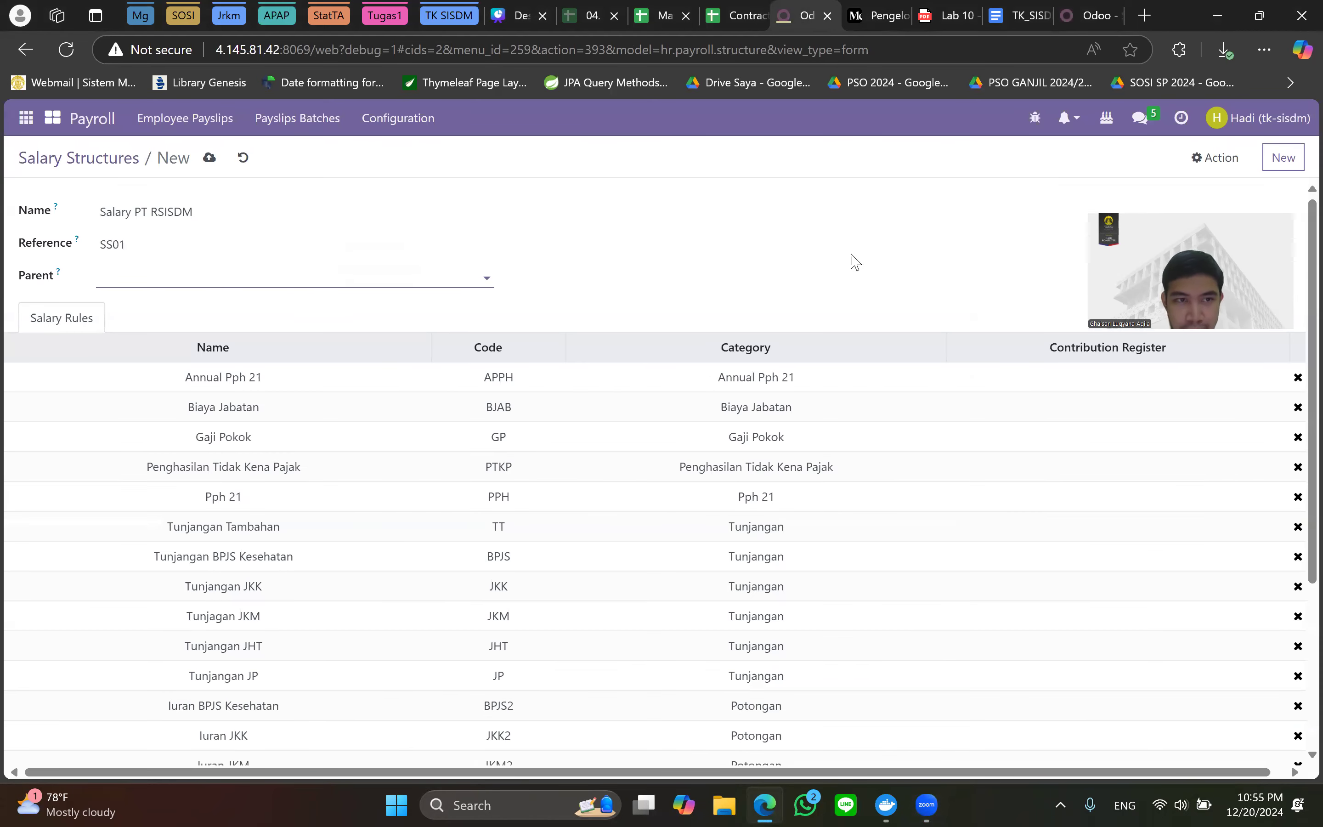
click(951, 15)
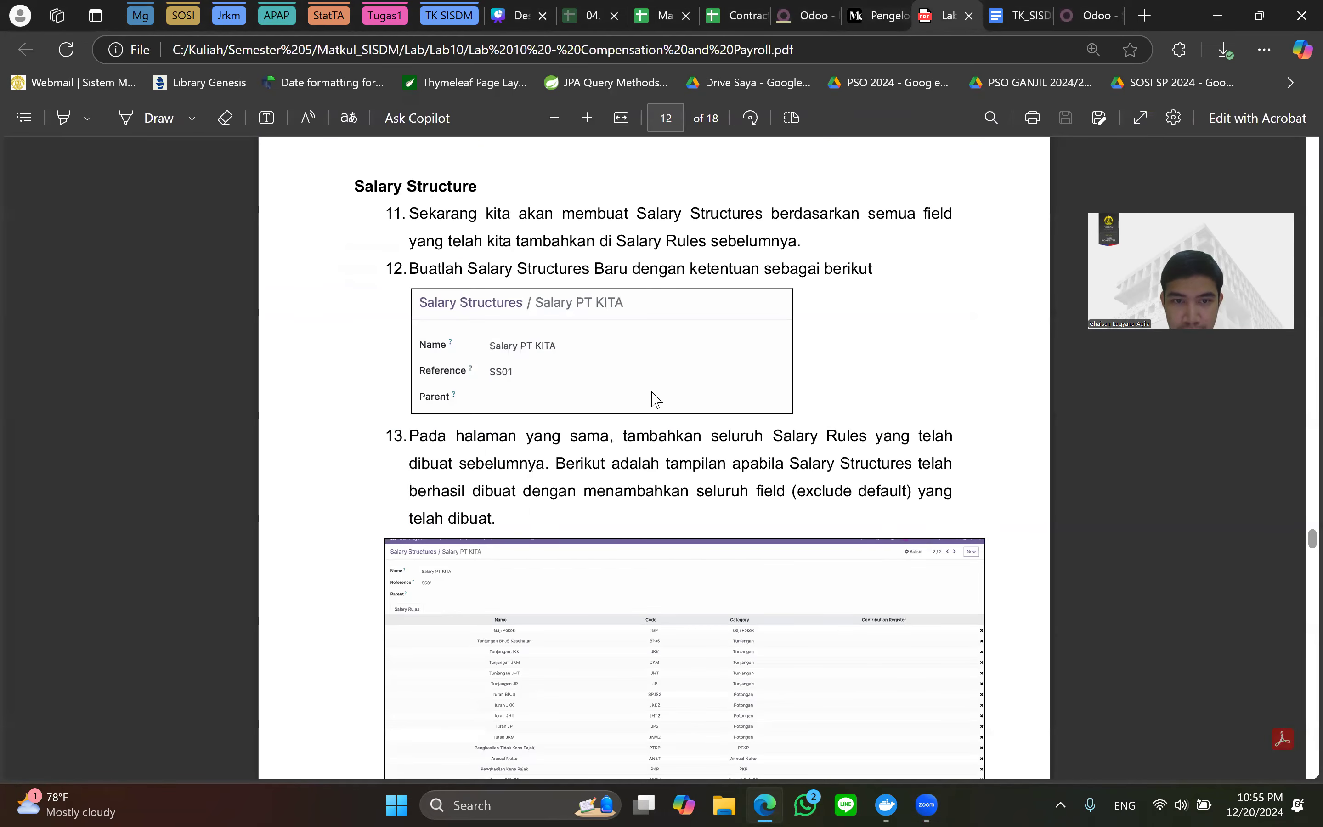
click(807, 15)
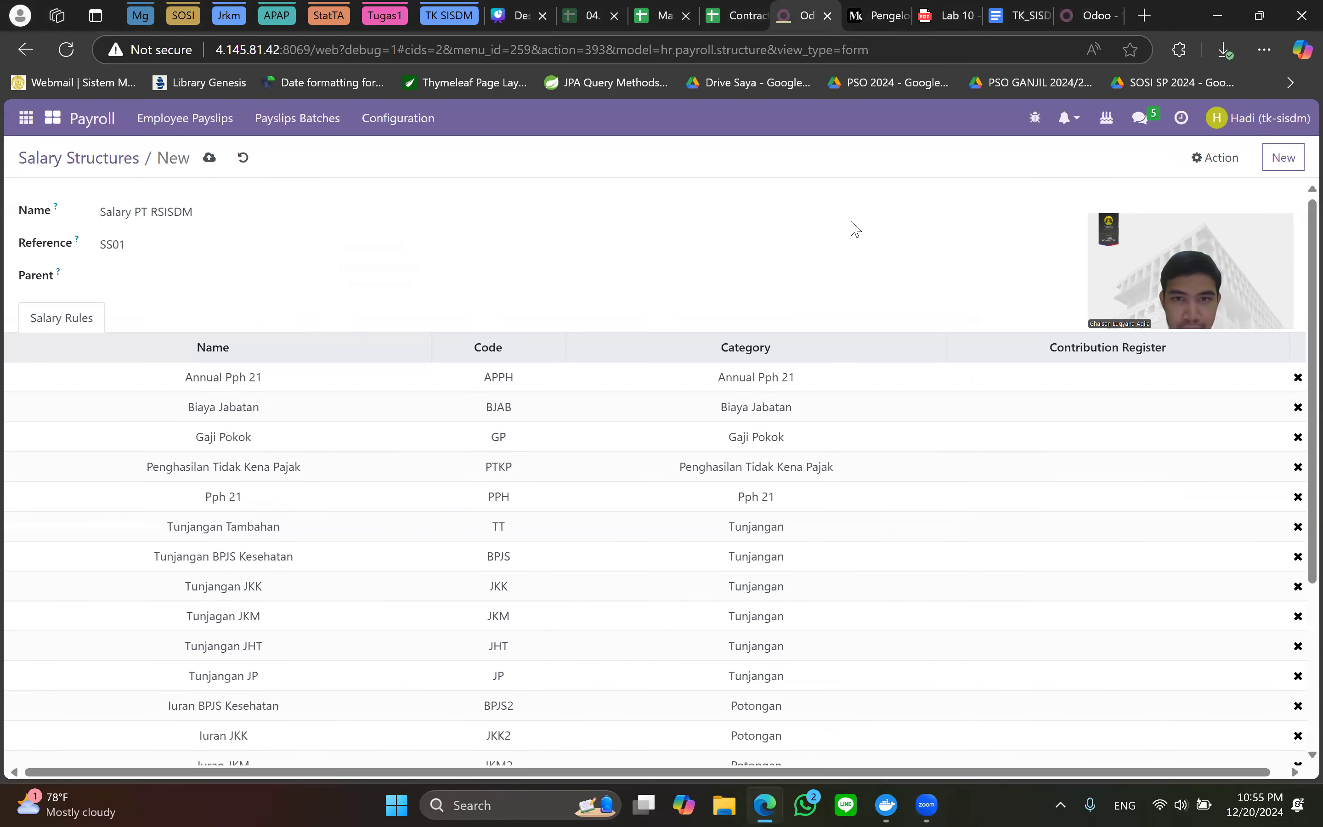
Look through the added salary rules, save the structure, and return to the list of salary structures.
scroll(855, 236, down, 5)
scroll(700, 454, up, 5)
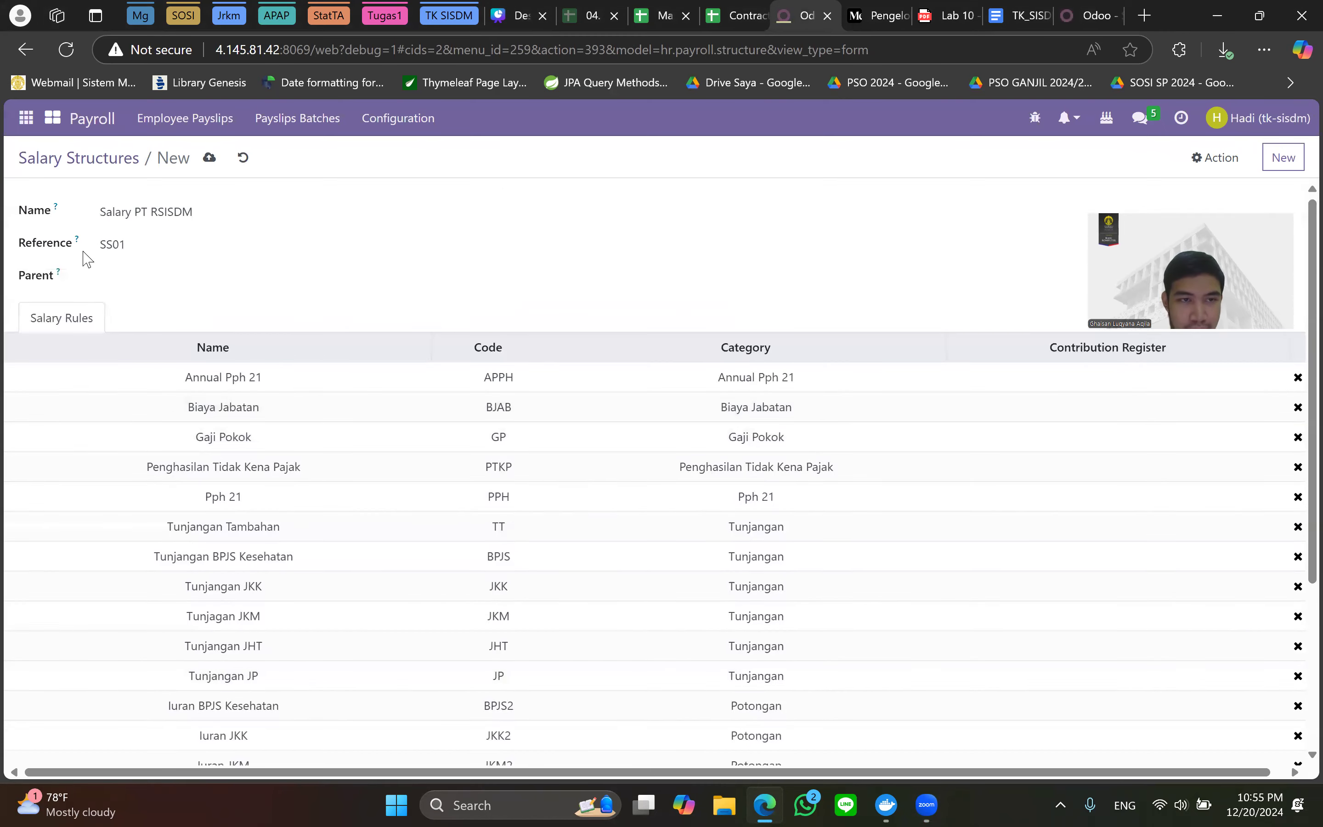
scroll(414, 290, down, 5)
scroll(532, 429, up, 5)
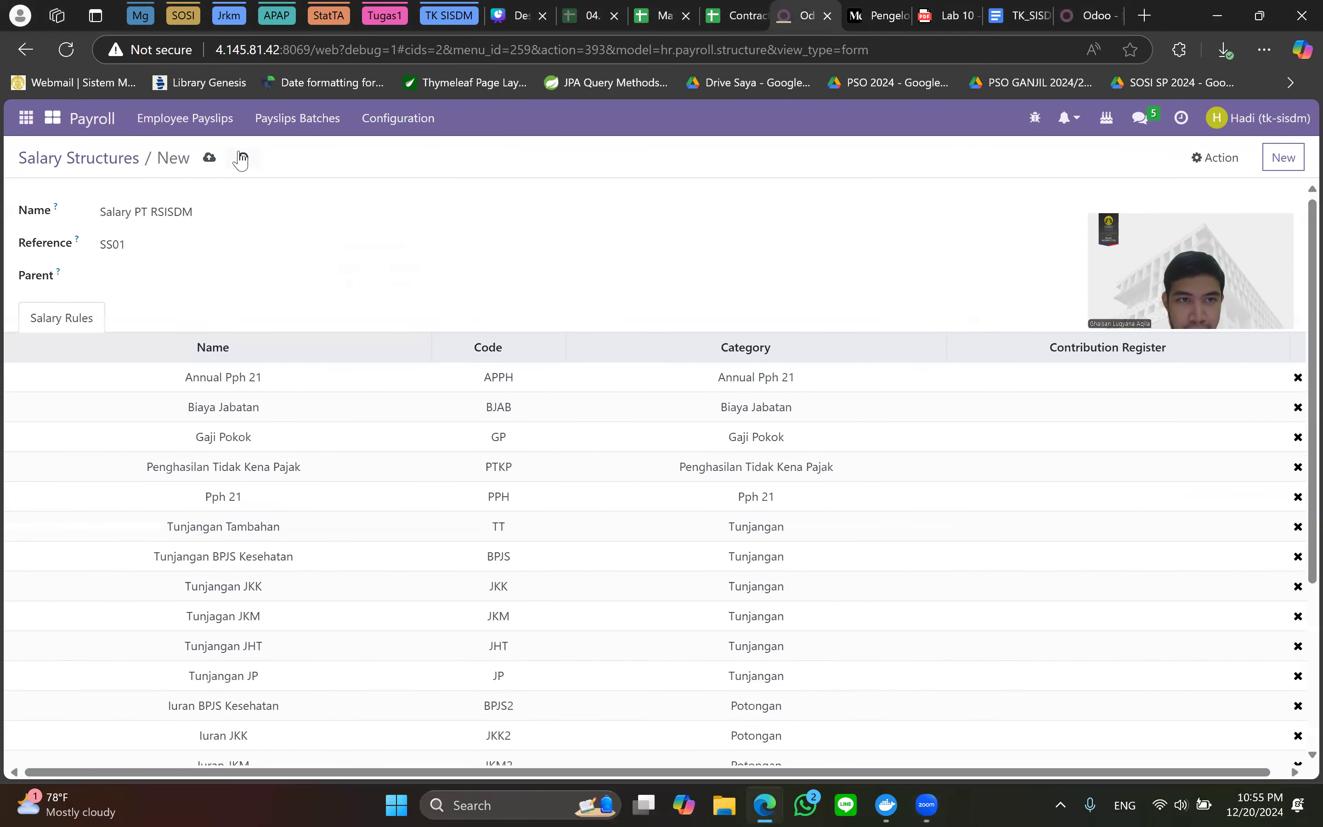
click(209, 158)
click(98, 158)
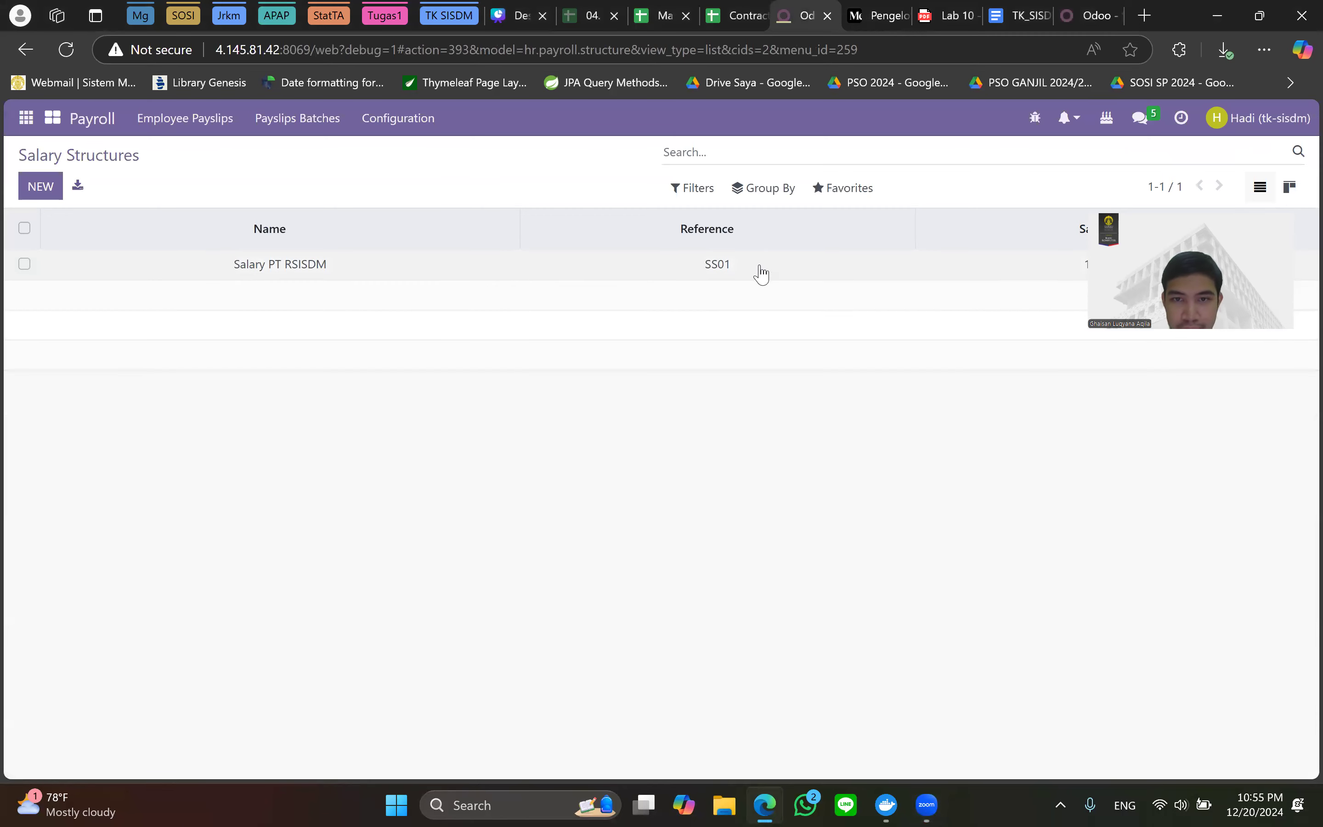
Open the saved Salary PT RSISDM structure and compare its salary rules with the example list in the Lab 10 PDF.
click(287, 268)
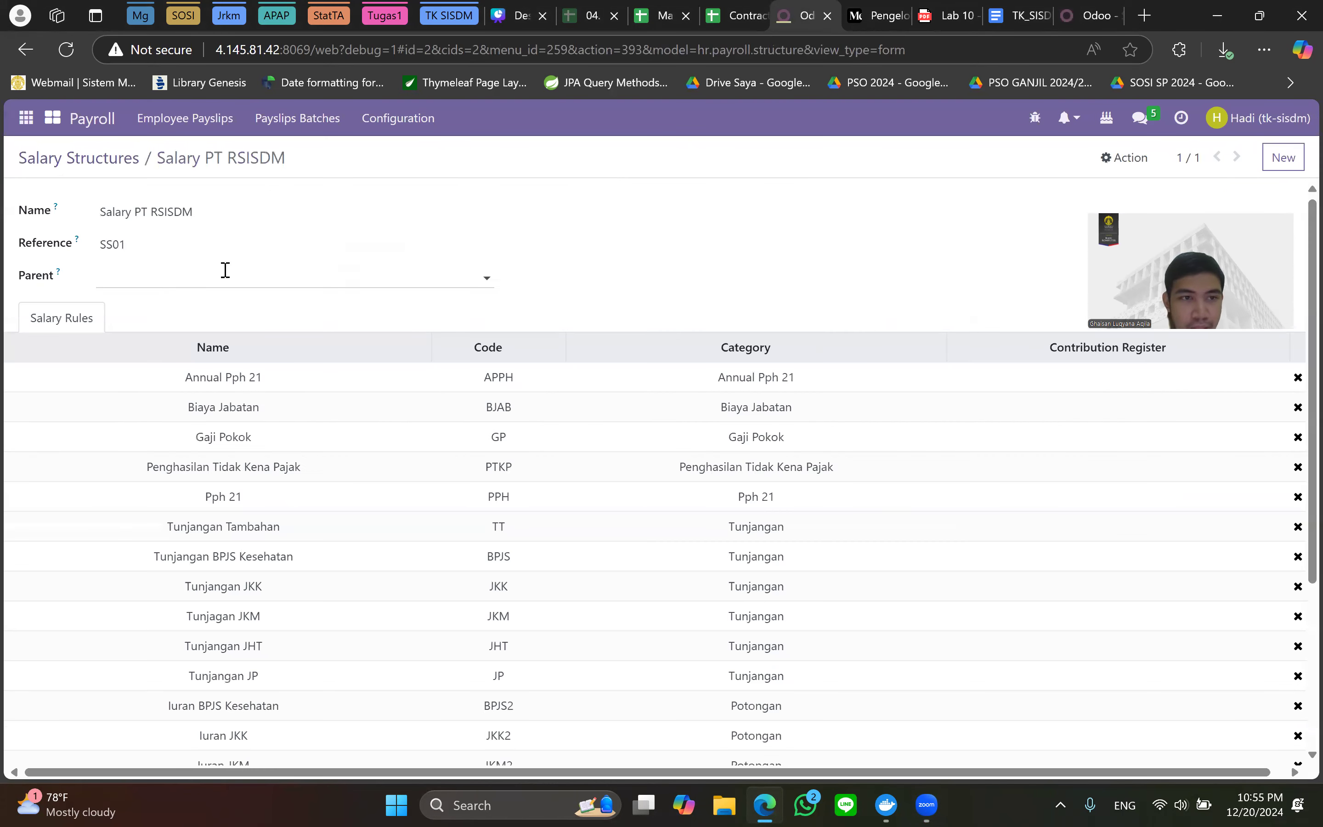
click(876, 11)
click(936, 7)
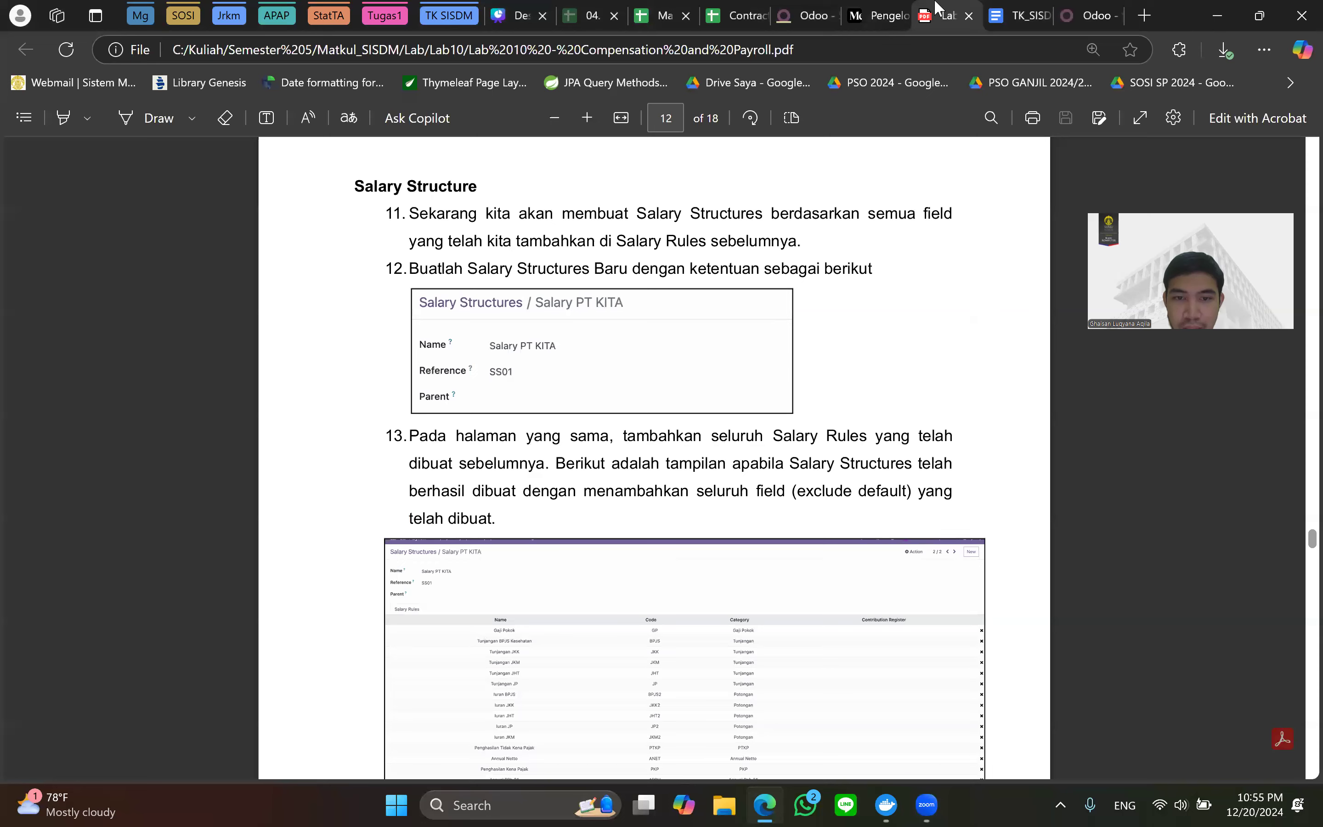
scroll(733, 288, down, 5)
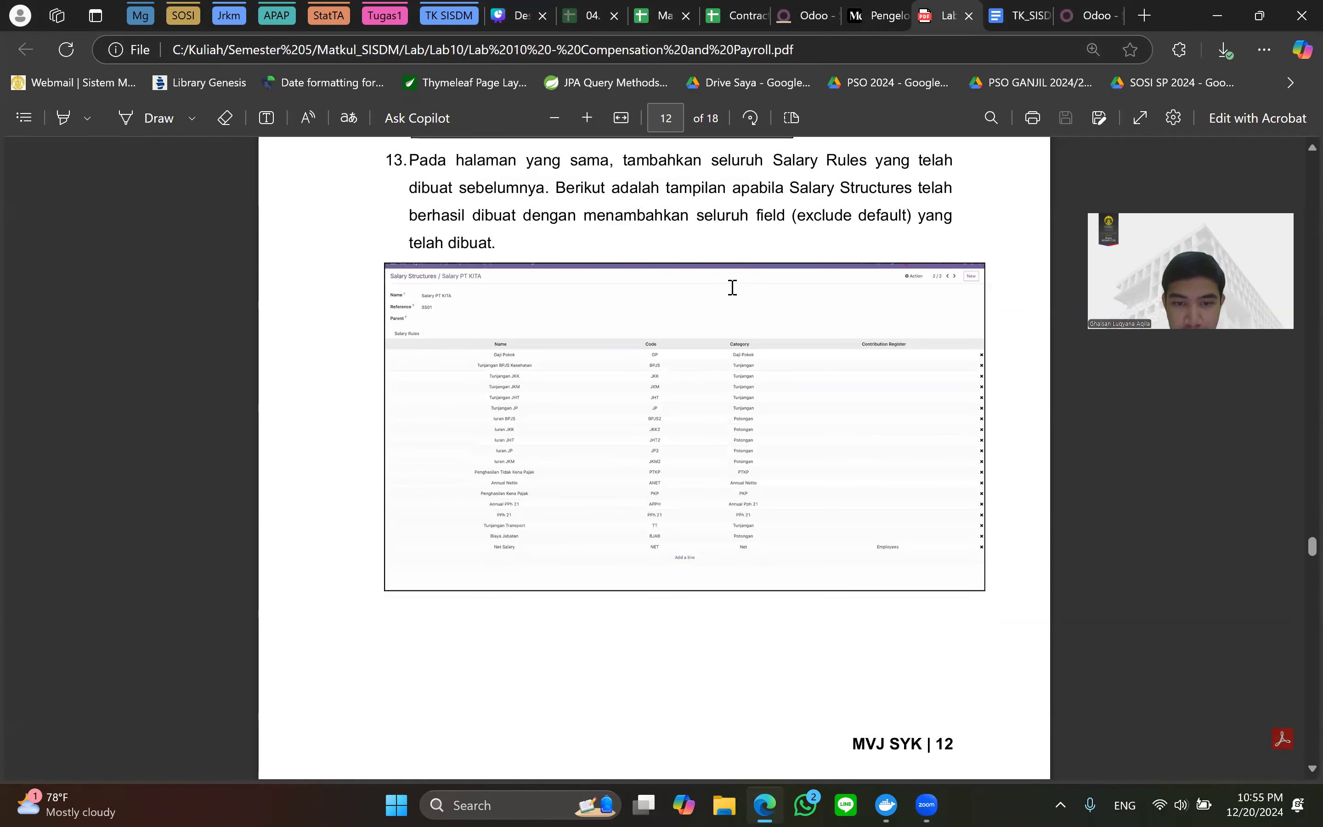
scroll(642, 492, up, 2)
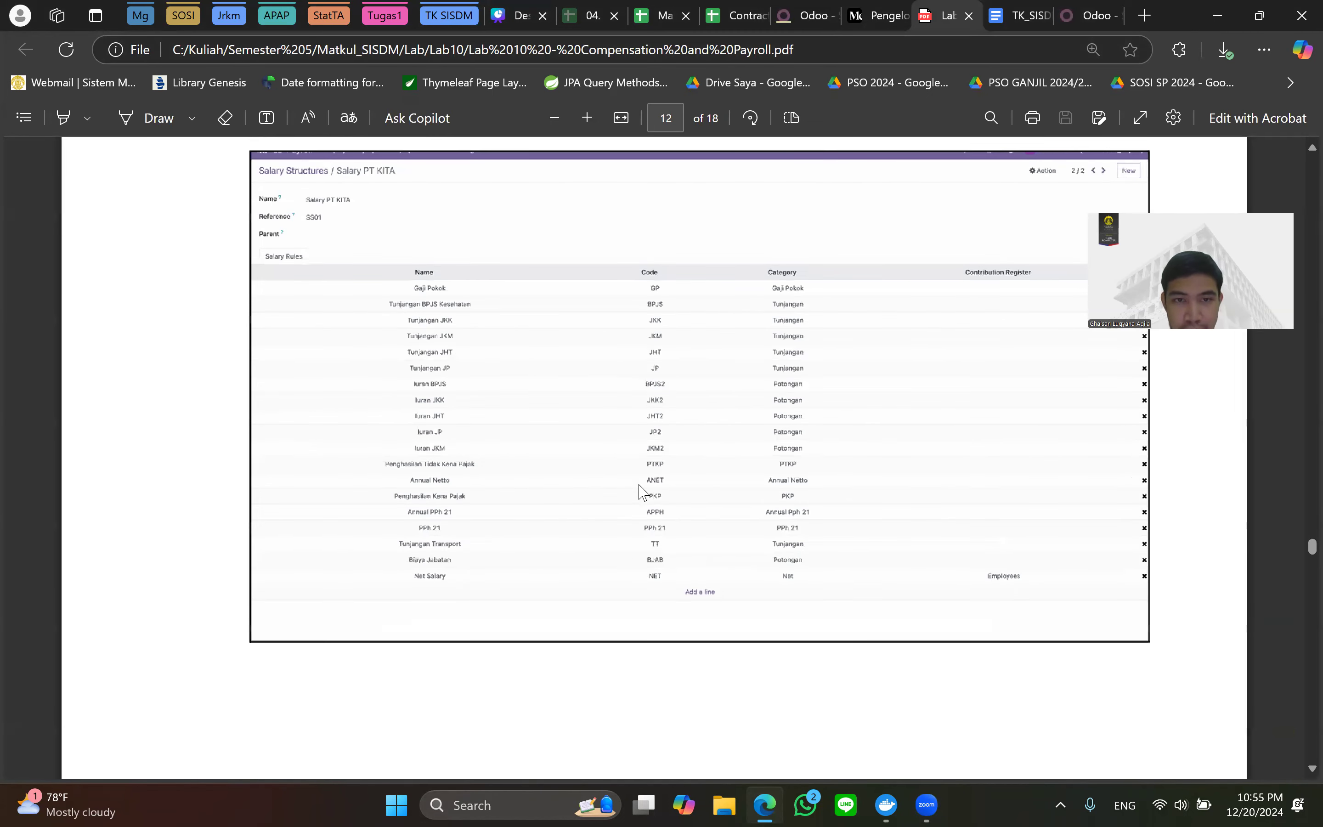
scroll(649, 494, up, 1)
click(803, 15)
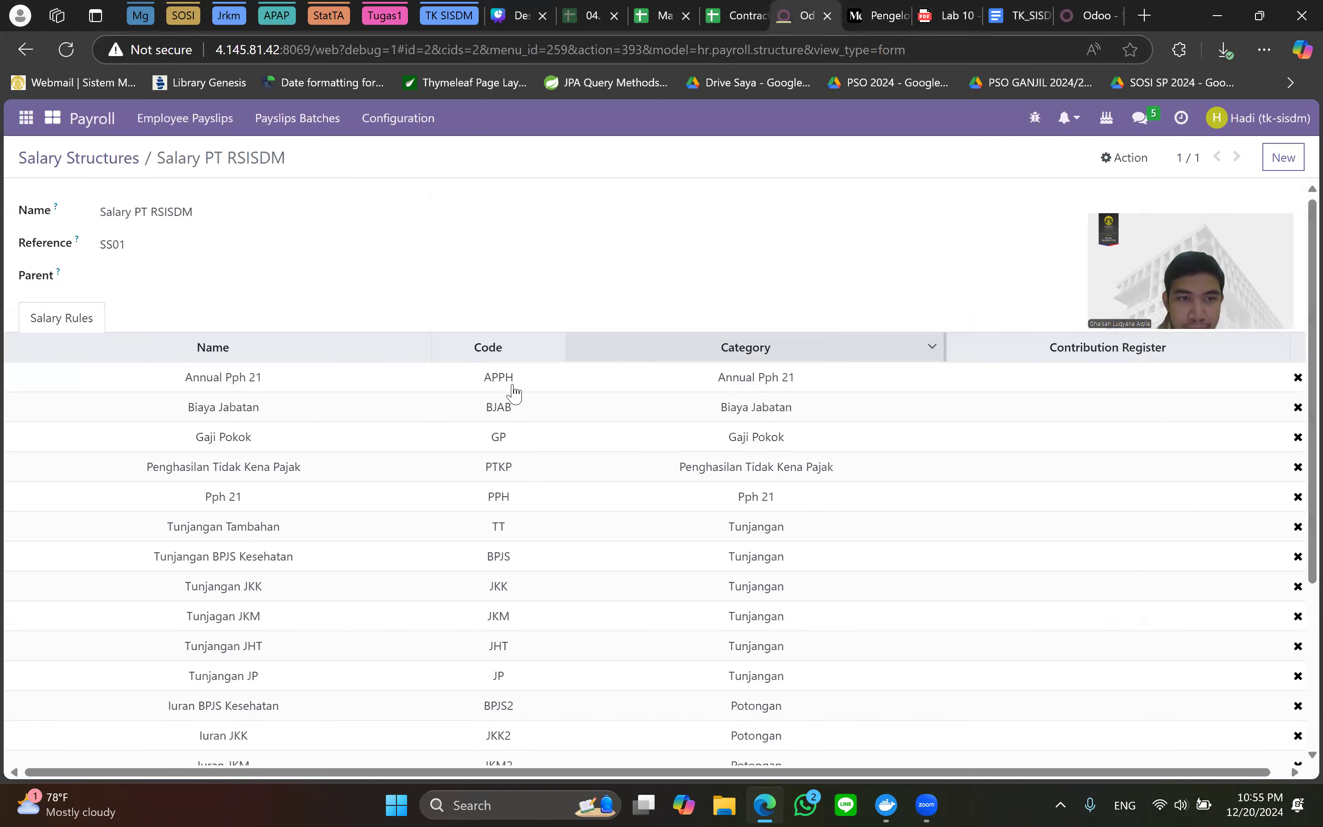
scroll(512, 389, down, 4)
scroll(584, 615, up, 3)
scroll(581, 614, down, 4)
scroll(582, 614, up, 2)
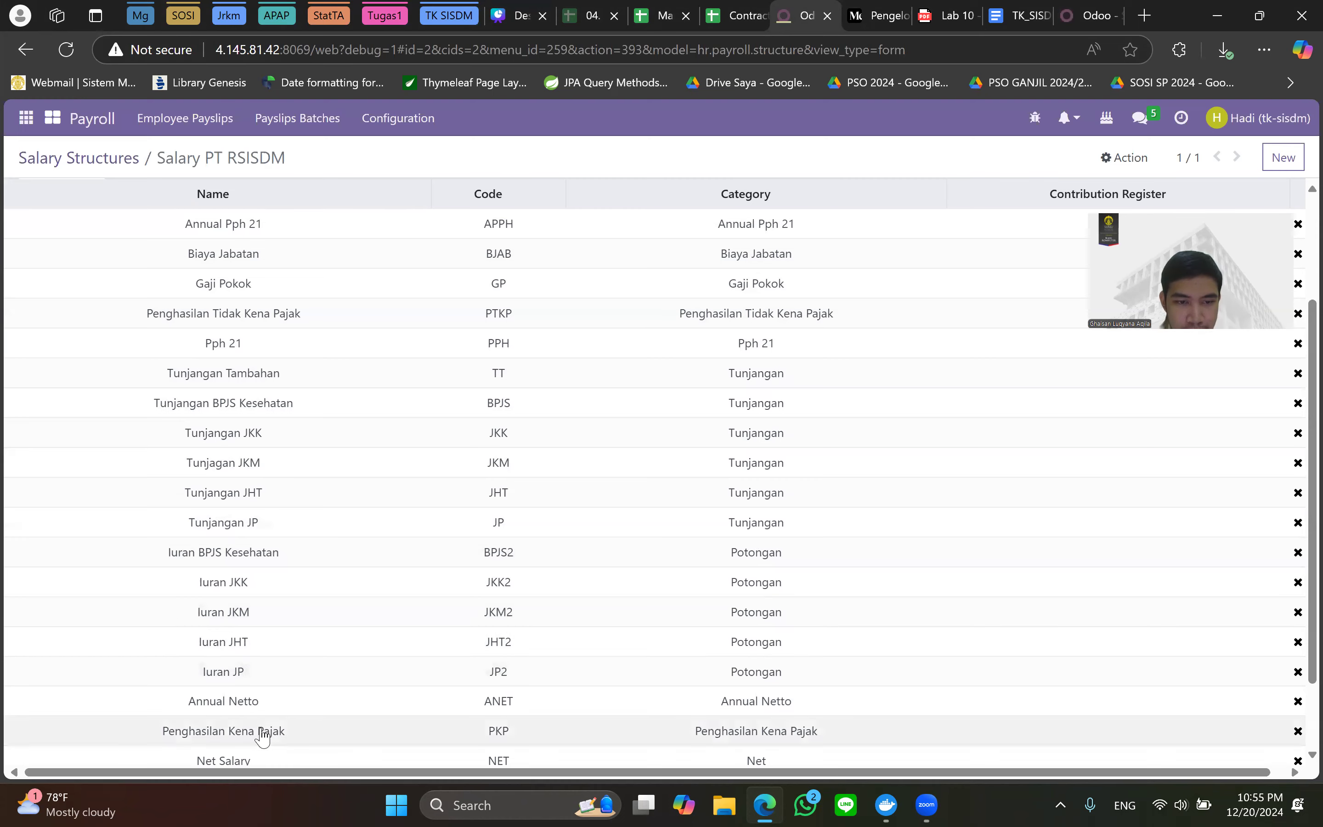
scroll(262, 736, down, 3)
click(952, 15)
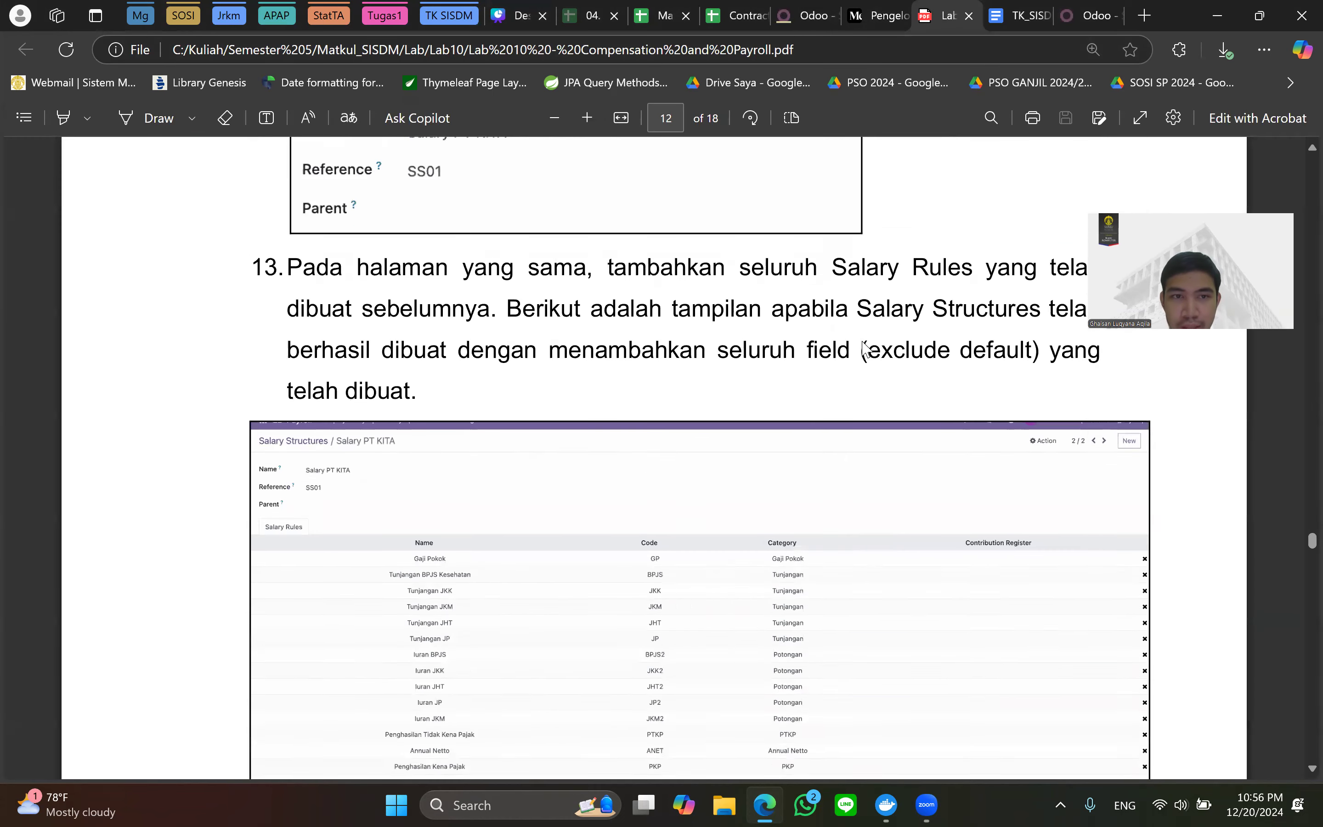
Review the salary rules table in the Lab 10 PDF, from Annual Netto through Net Salary, including categories, codes and amounts.
scroll(862, 342, up, 2)
scroll(860, 342, down, 1)
scroll(860, 343, down, 5)
scroll(861, 343, up, 7)
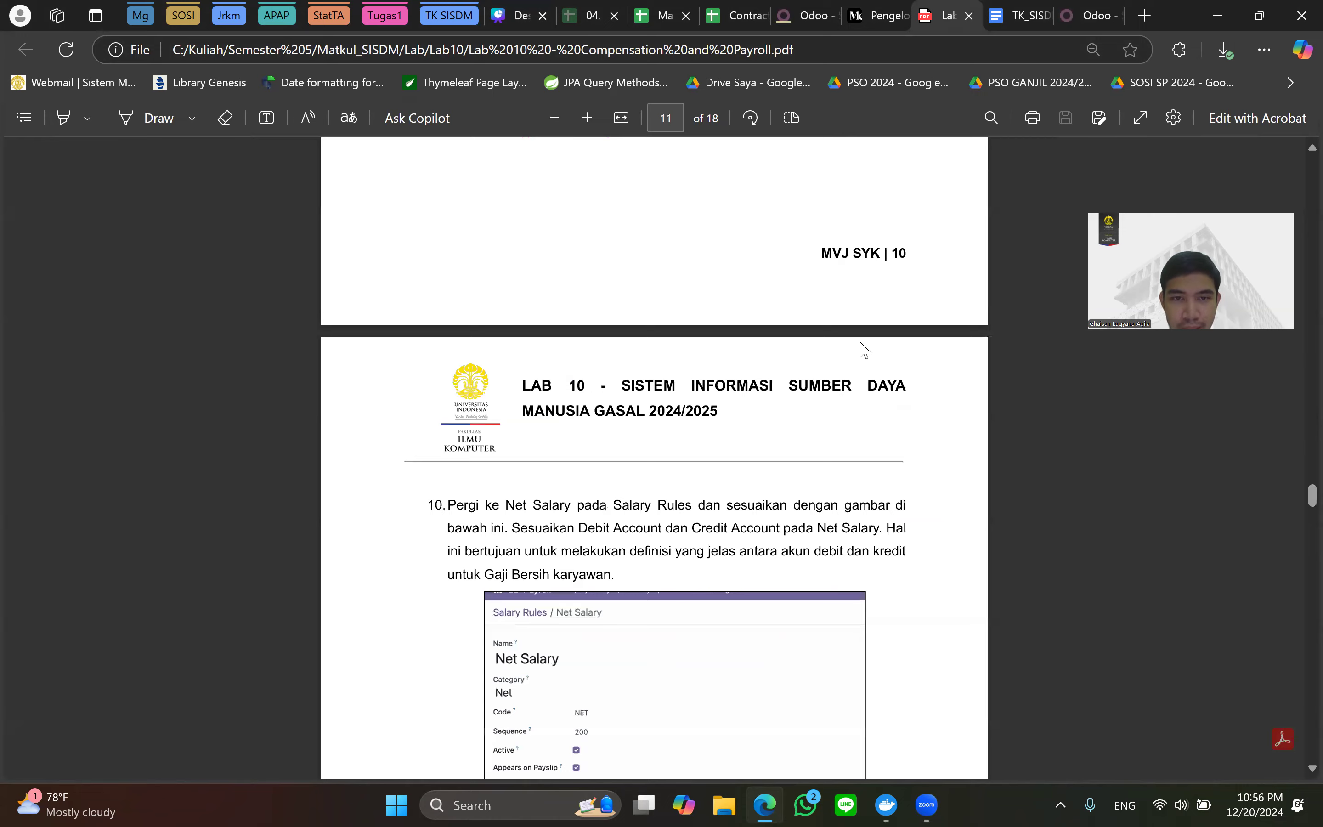
scroll(862, 347, up, 20)
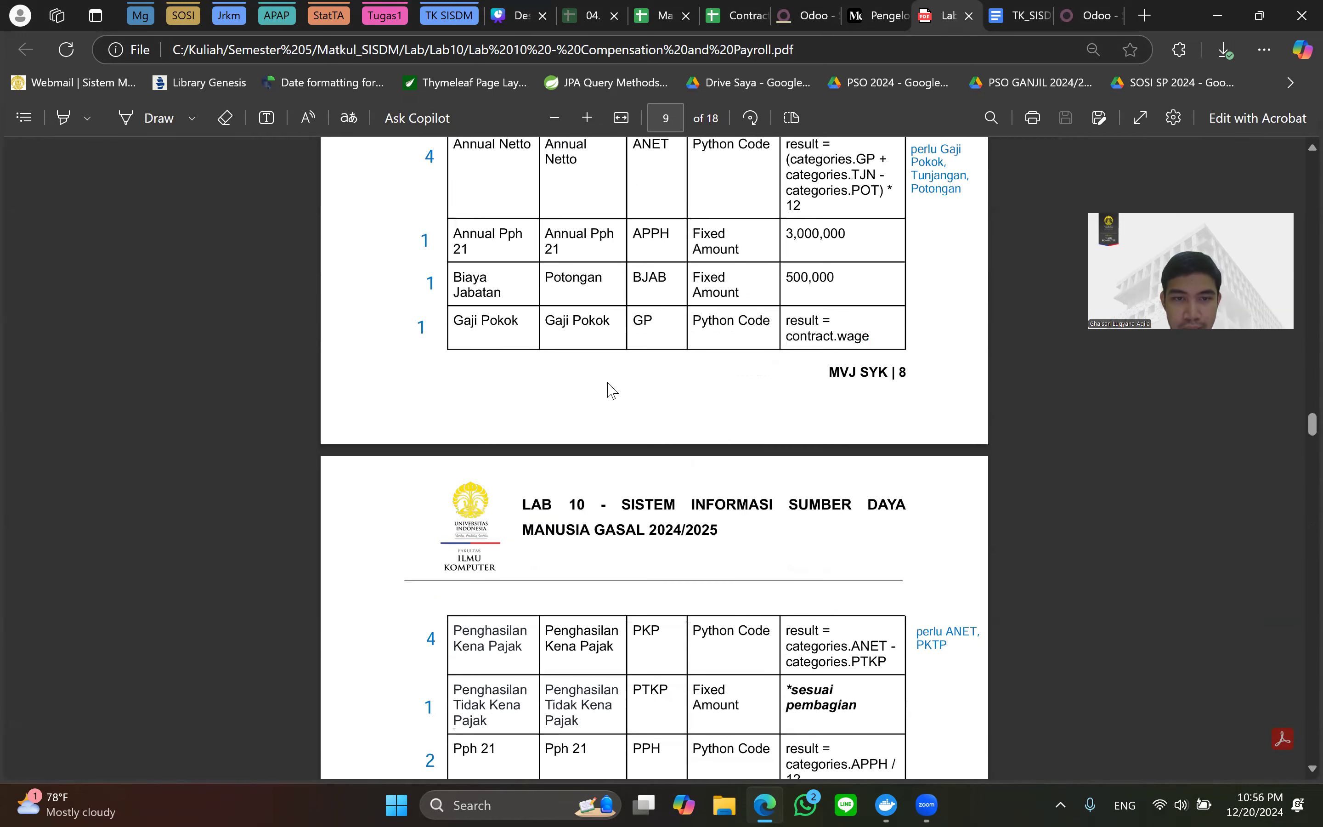
scroll(546, 388, up, 5)
scroll(483, 388, up, 2)
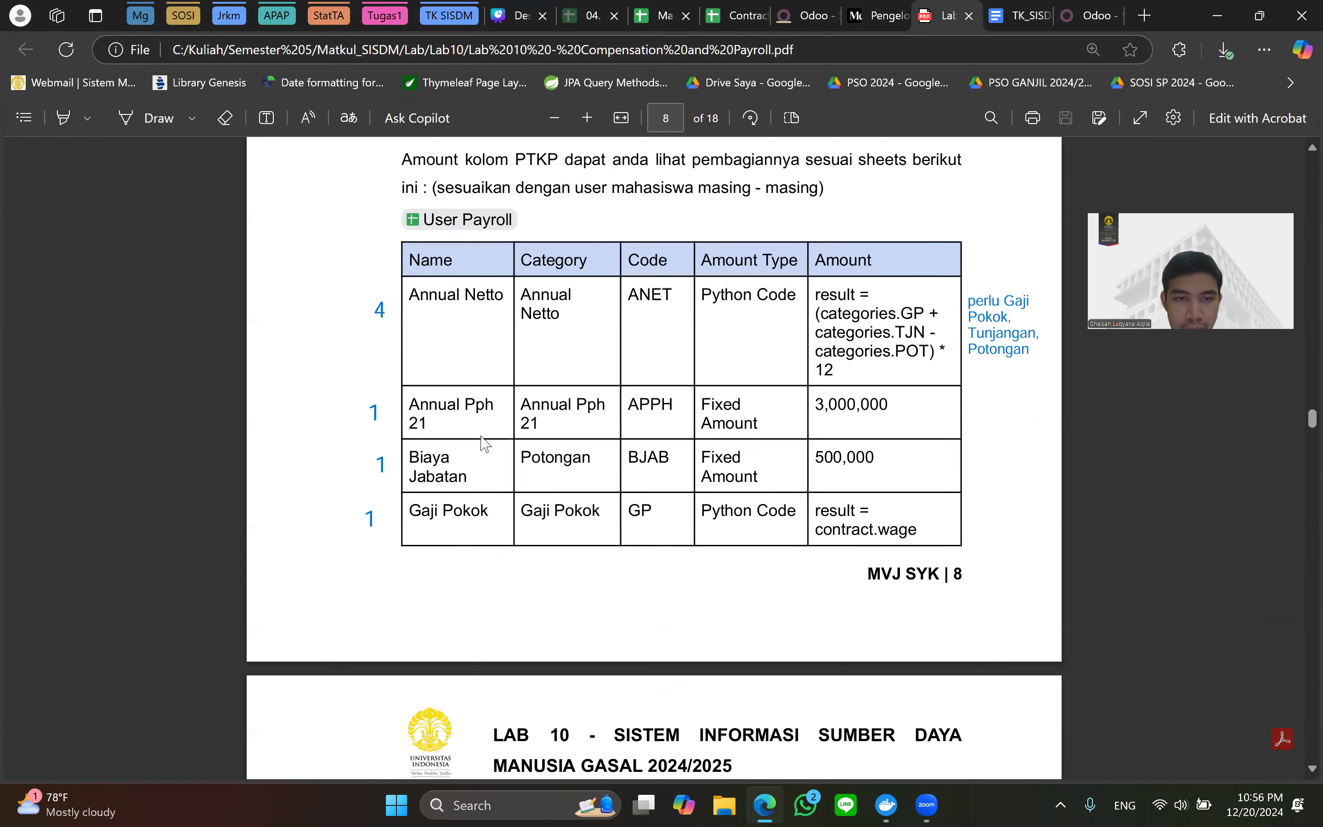
scroll(485, 443, down, 10)
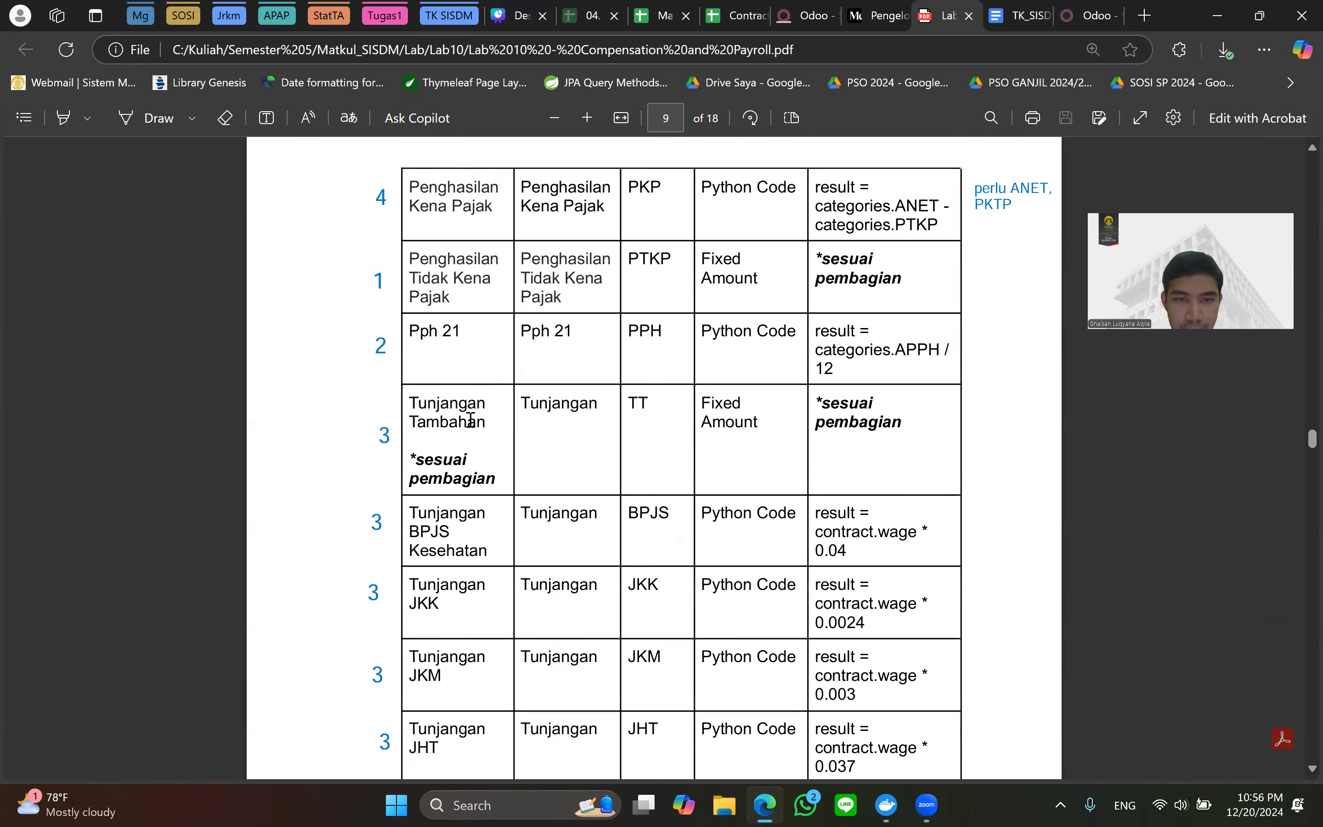
scroll(470, 419, down, 3)
scroll(475, 492, down, 3)
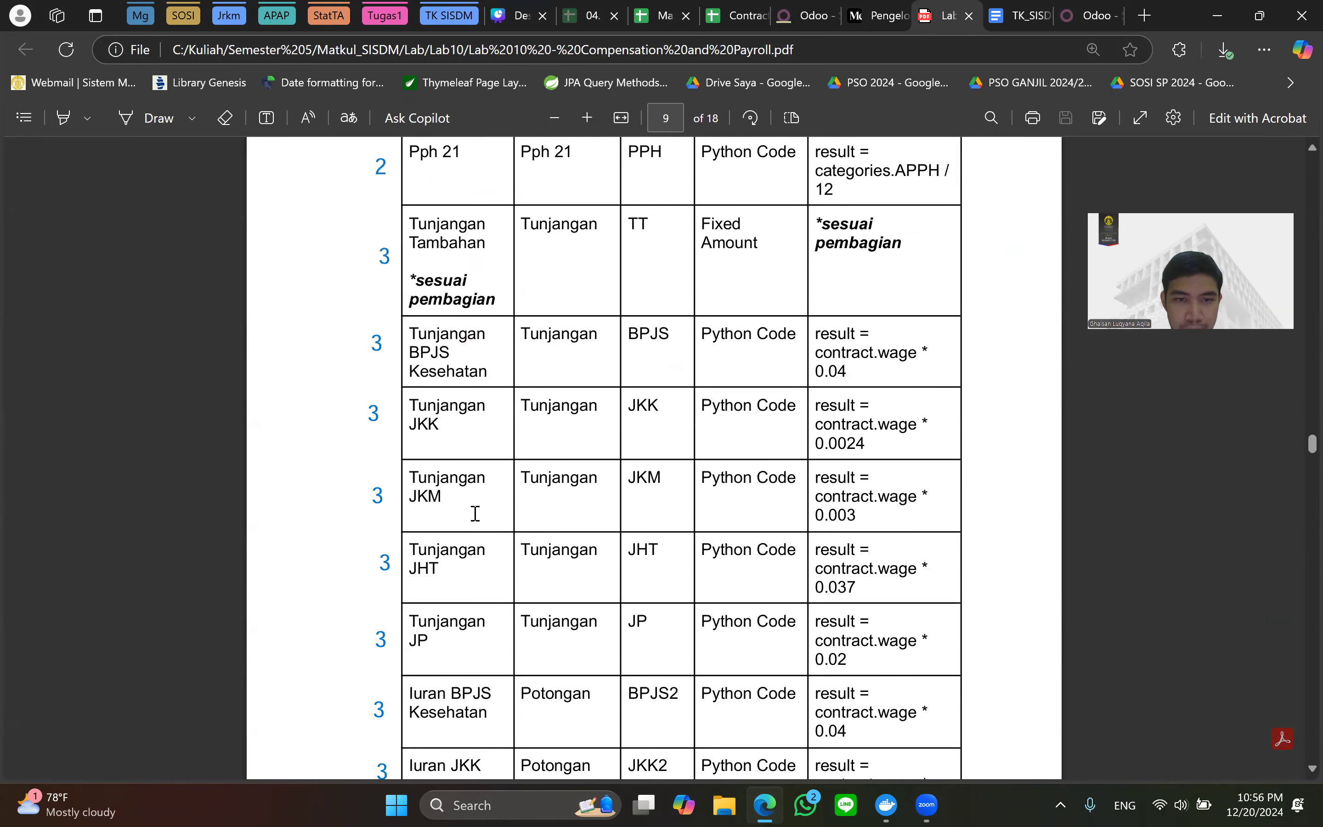
scroll(486, 630, down, 10)
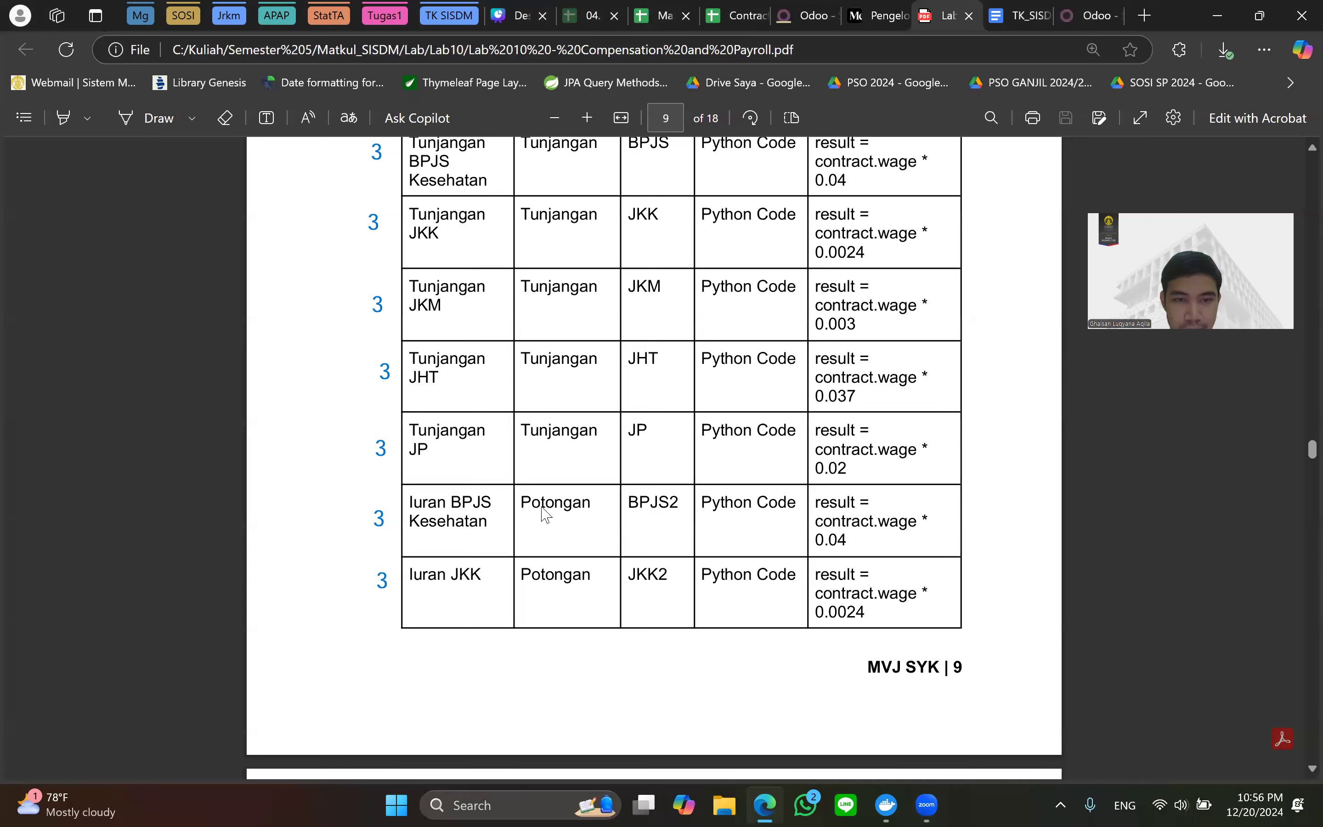
scroll(501, 491, down, 2)
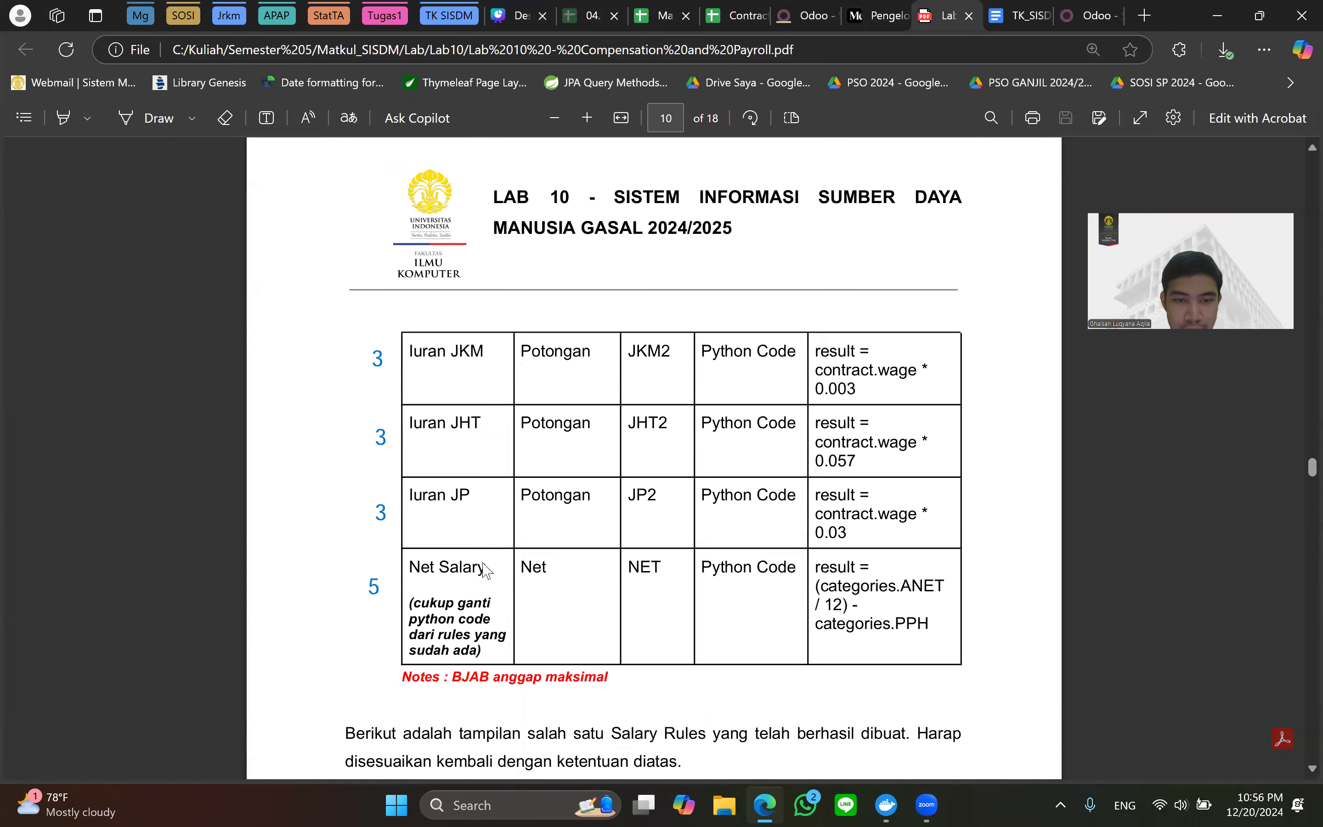
Switch back to Odoo and return from the Salary PT RSISDM structure to the list of salary structures.
click(809, 8)
scroll(437, 405, up, 4)
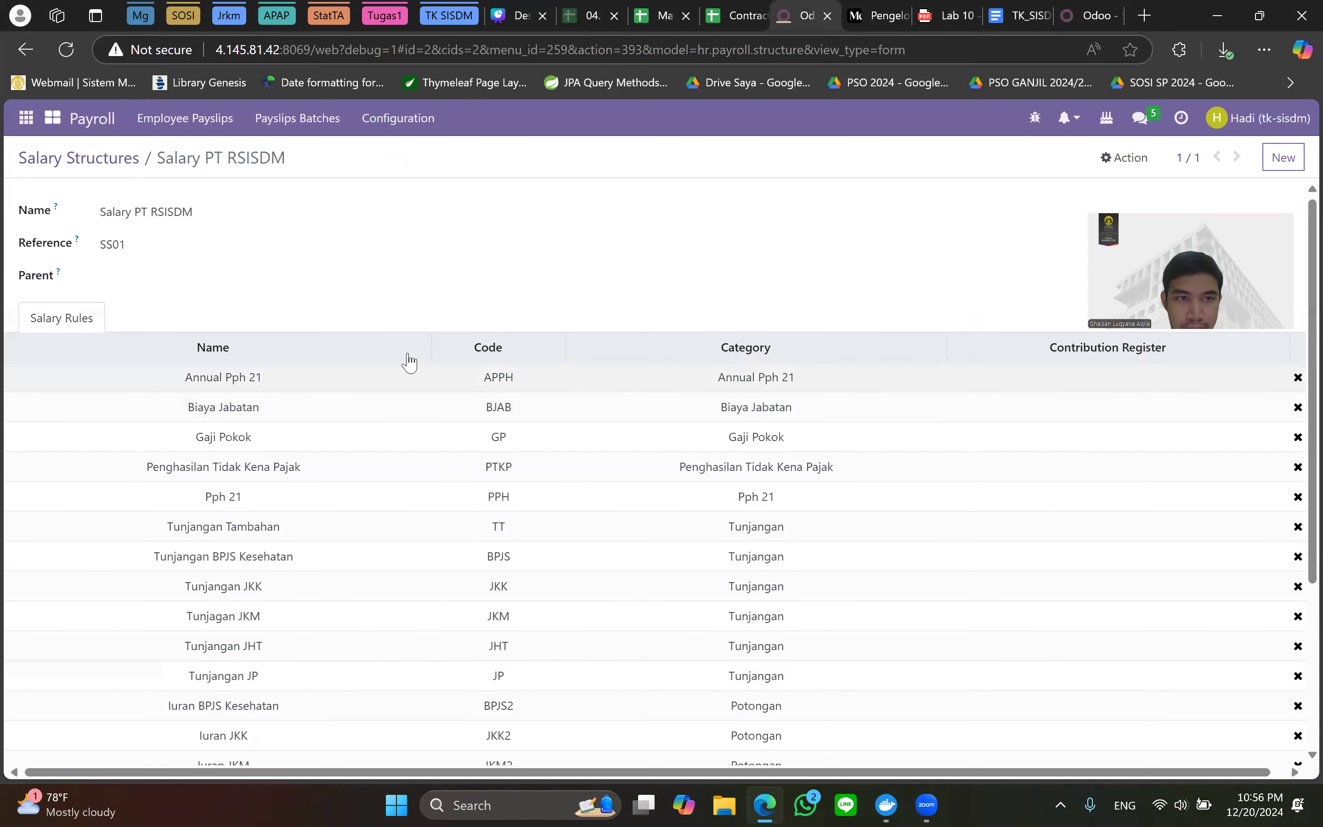
click(112, 164)
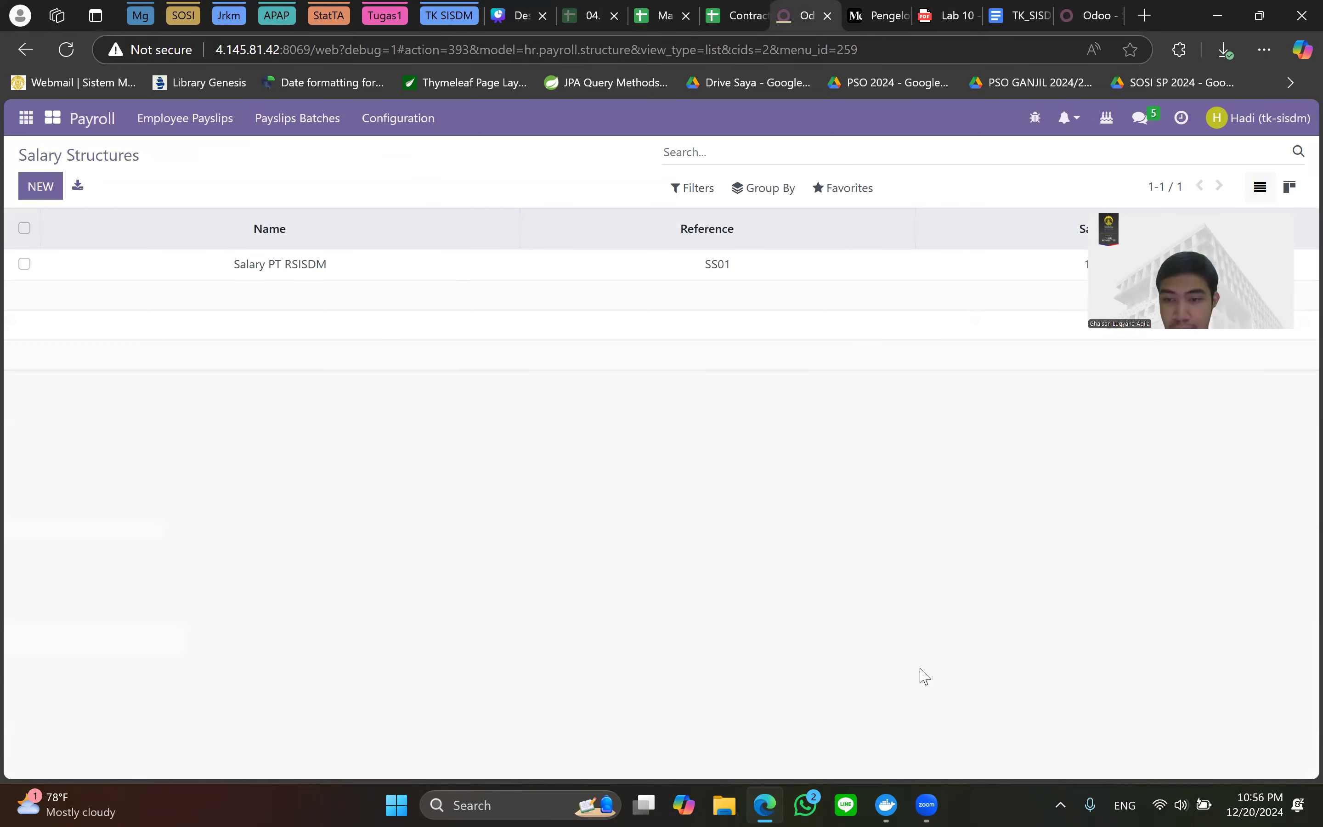
Read how to reach employee contracts in the Membuat Contract Employee section of the Medium tutorial.
click(888, 12)
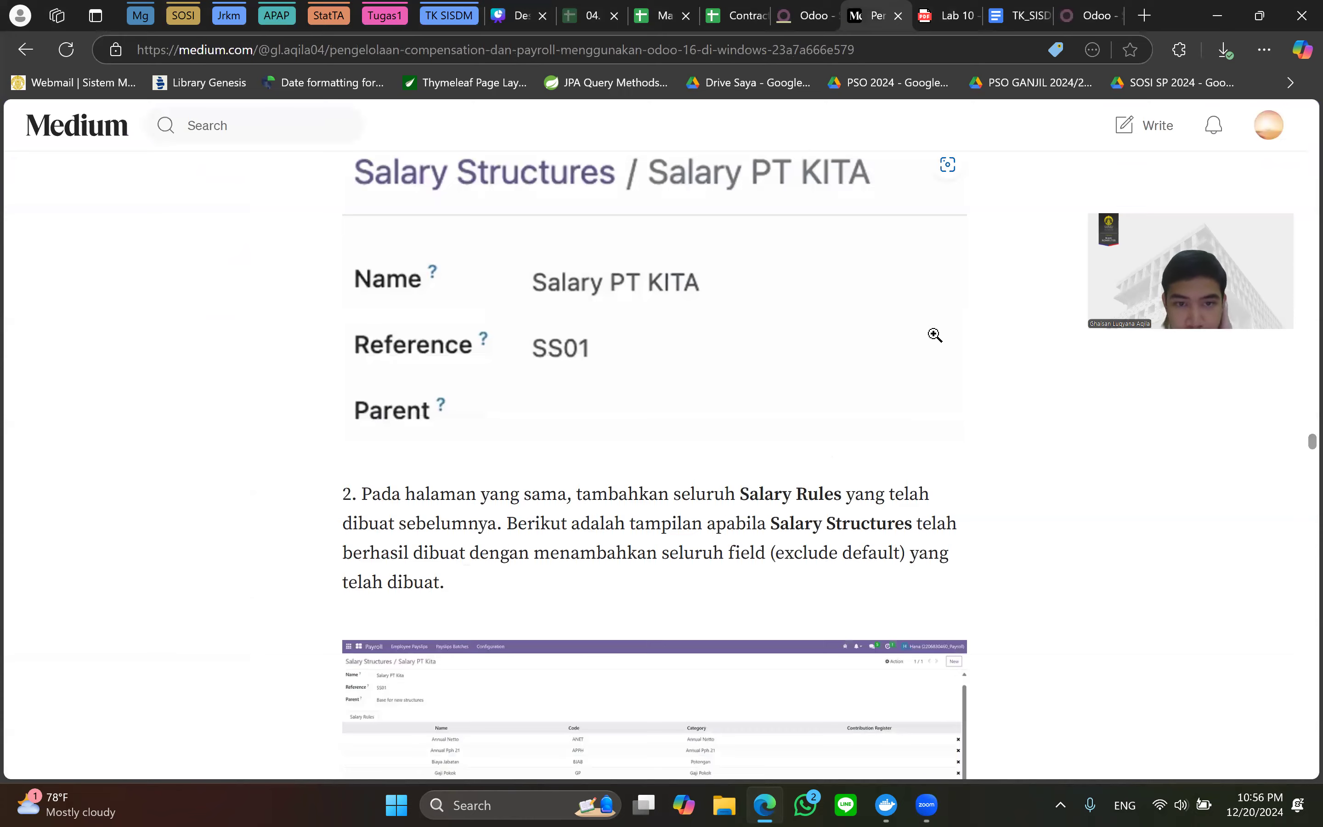
scroll(935, 335, down, 12)
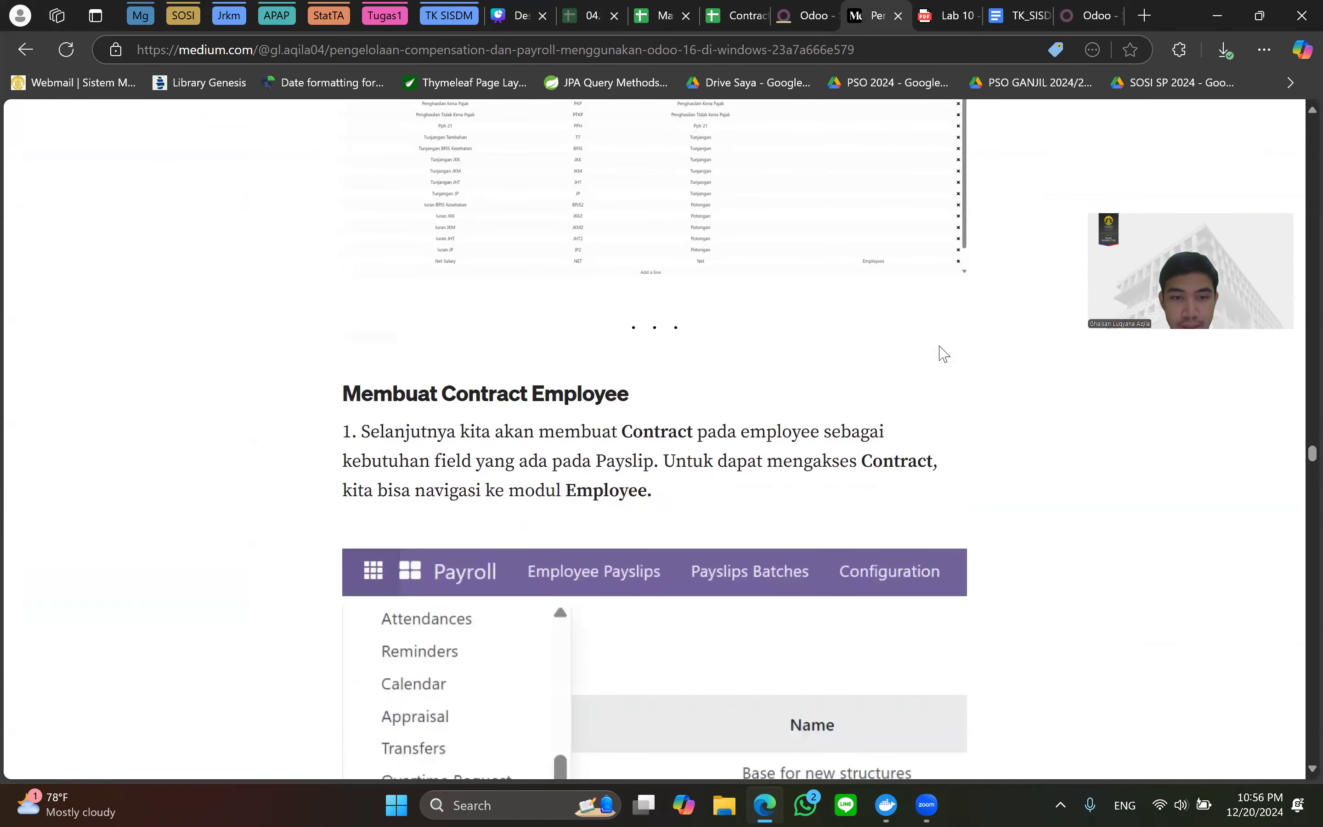
scroll(508, 408, down, 3)
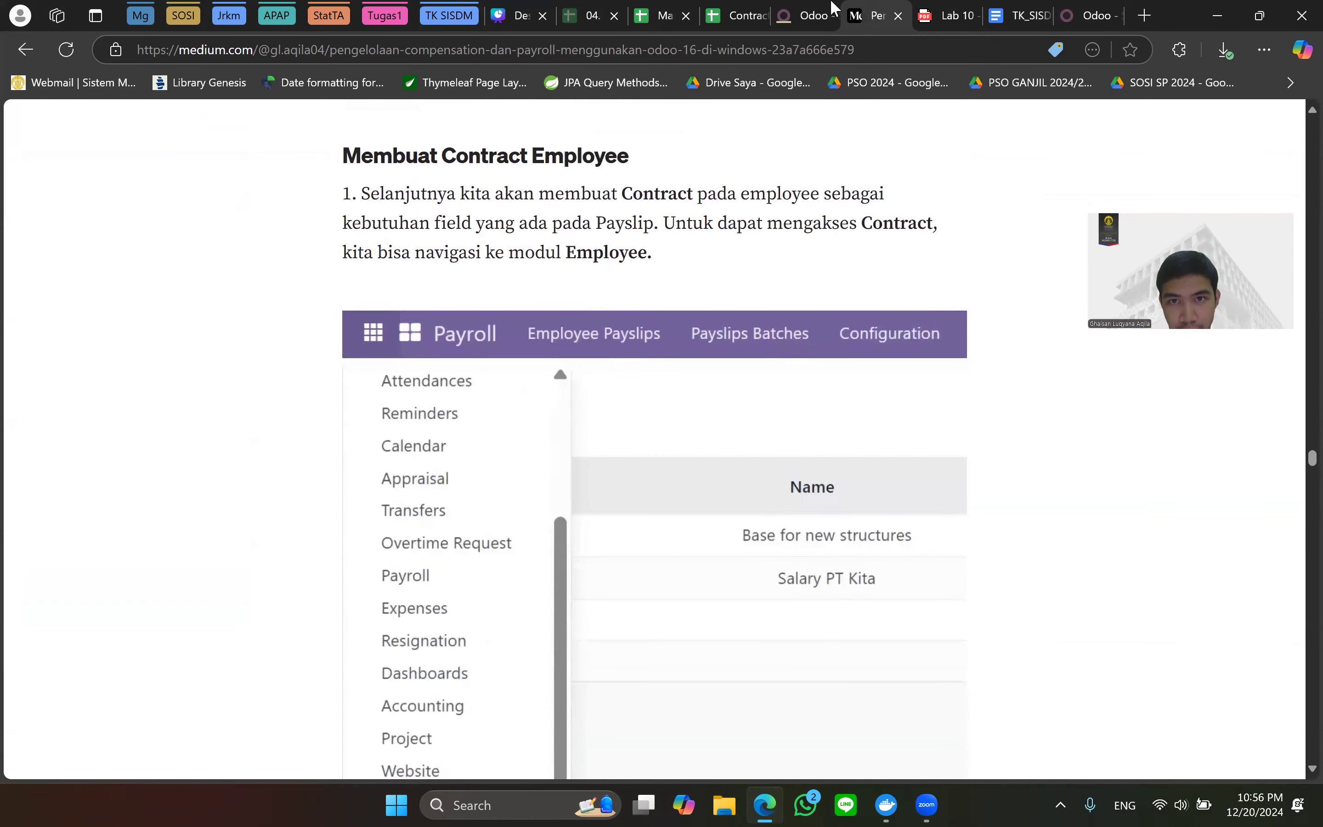
click(820, 11)
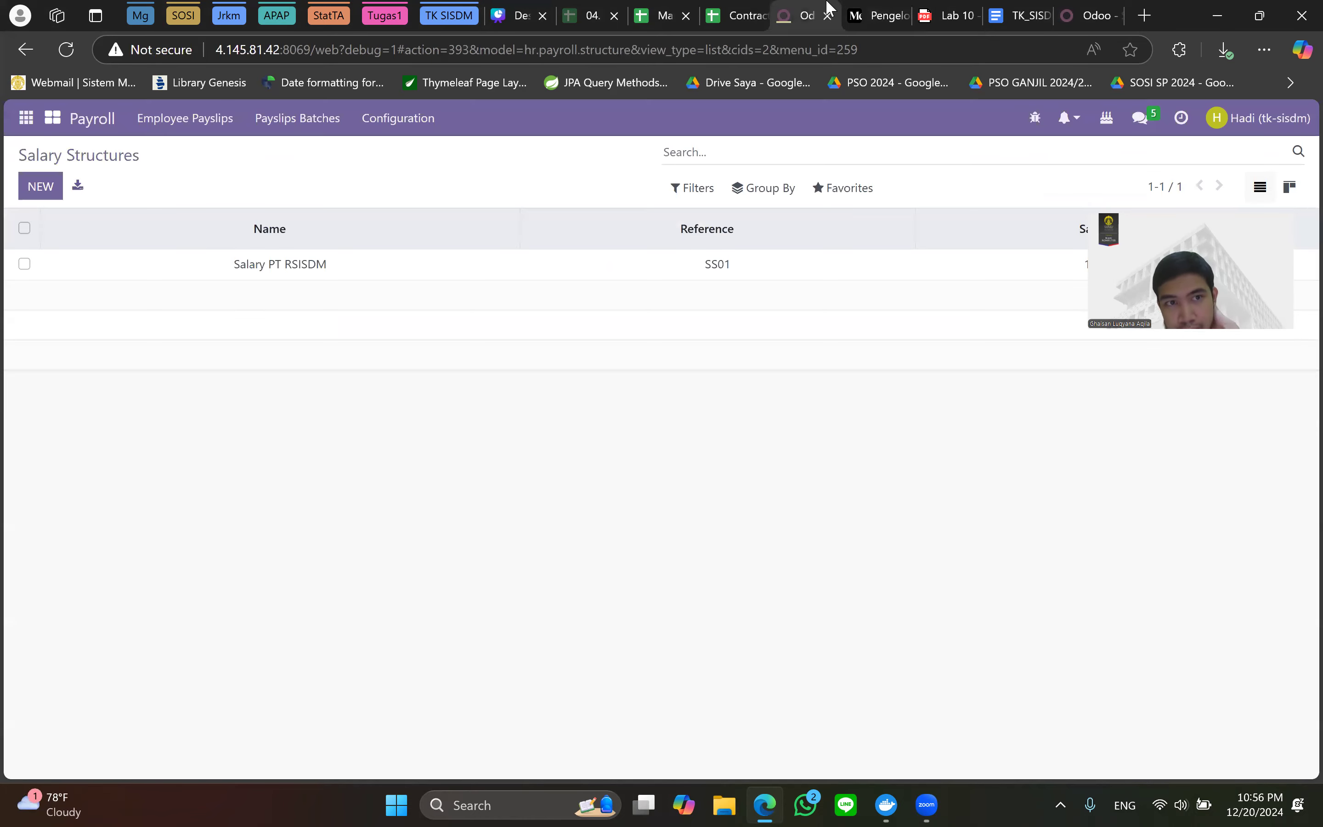
click(896, 8)
scroll(837, 295, up, 1)
click(823, 11)
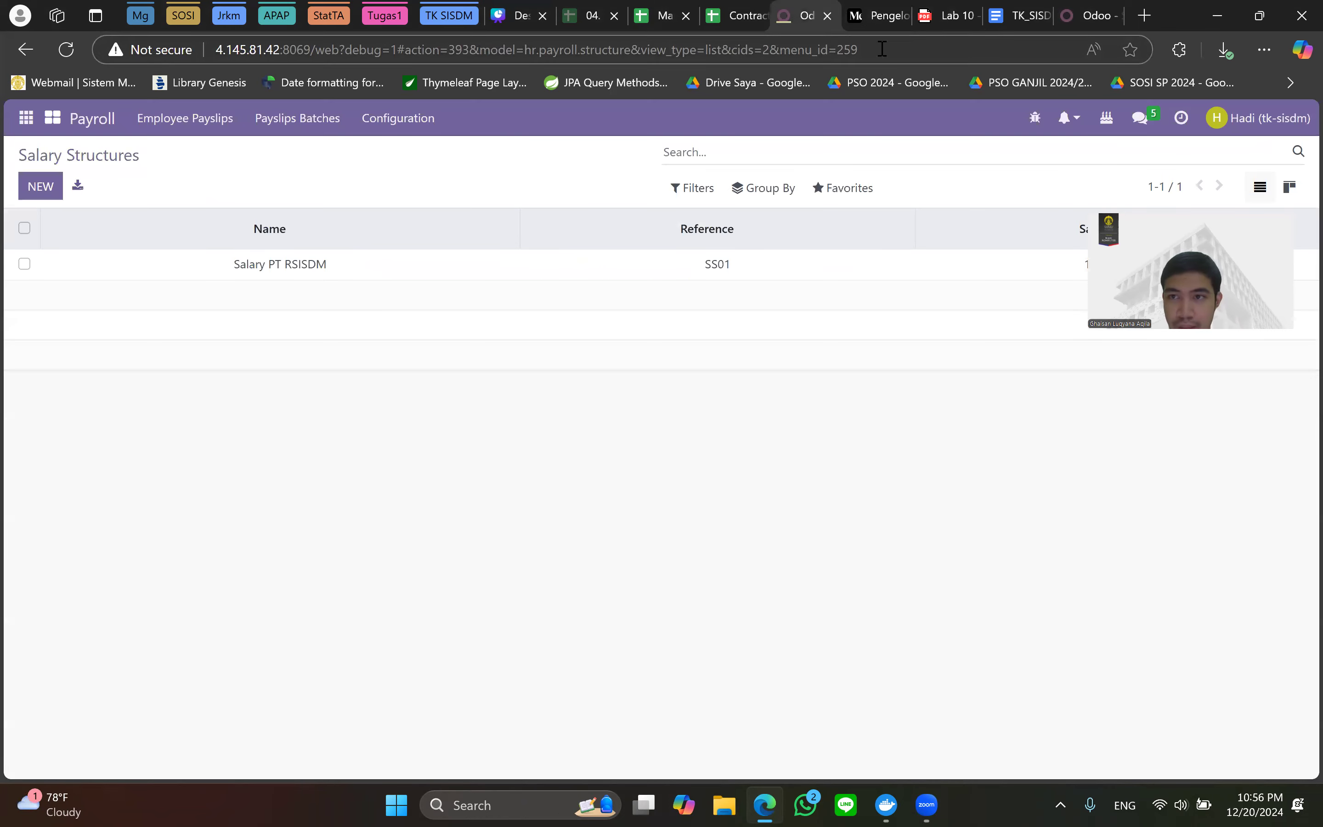
click(881, 18)
scroll(645, 387, down, 2)
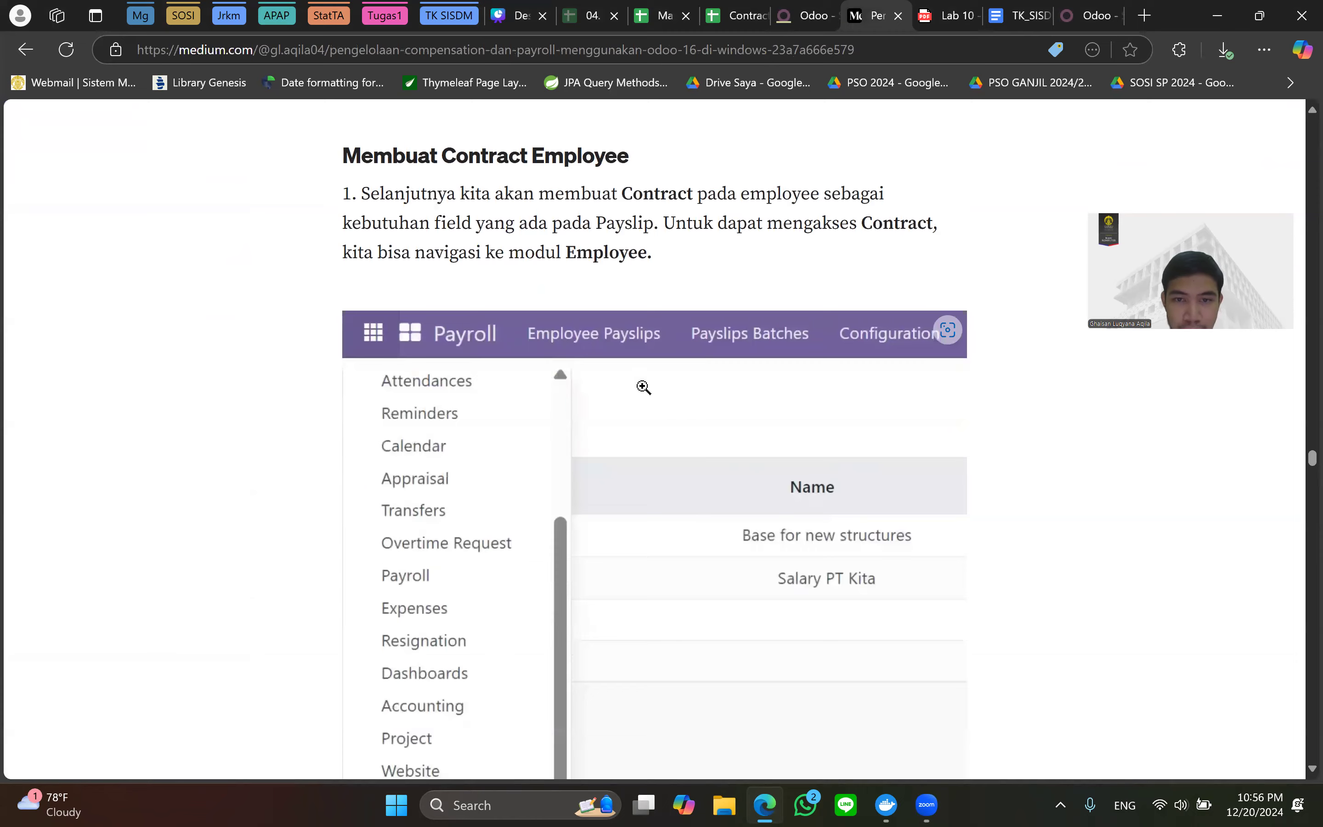
scroll(478, 541, down, 4)
scroll(511, 540, up, 2)
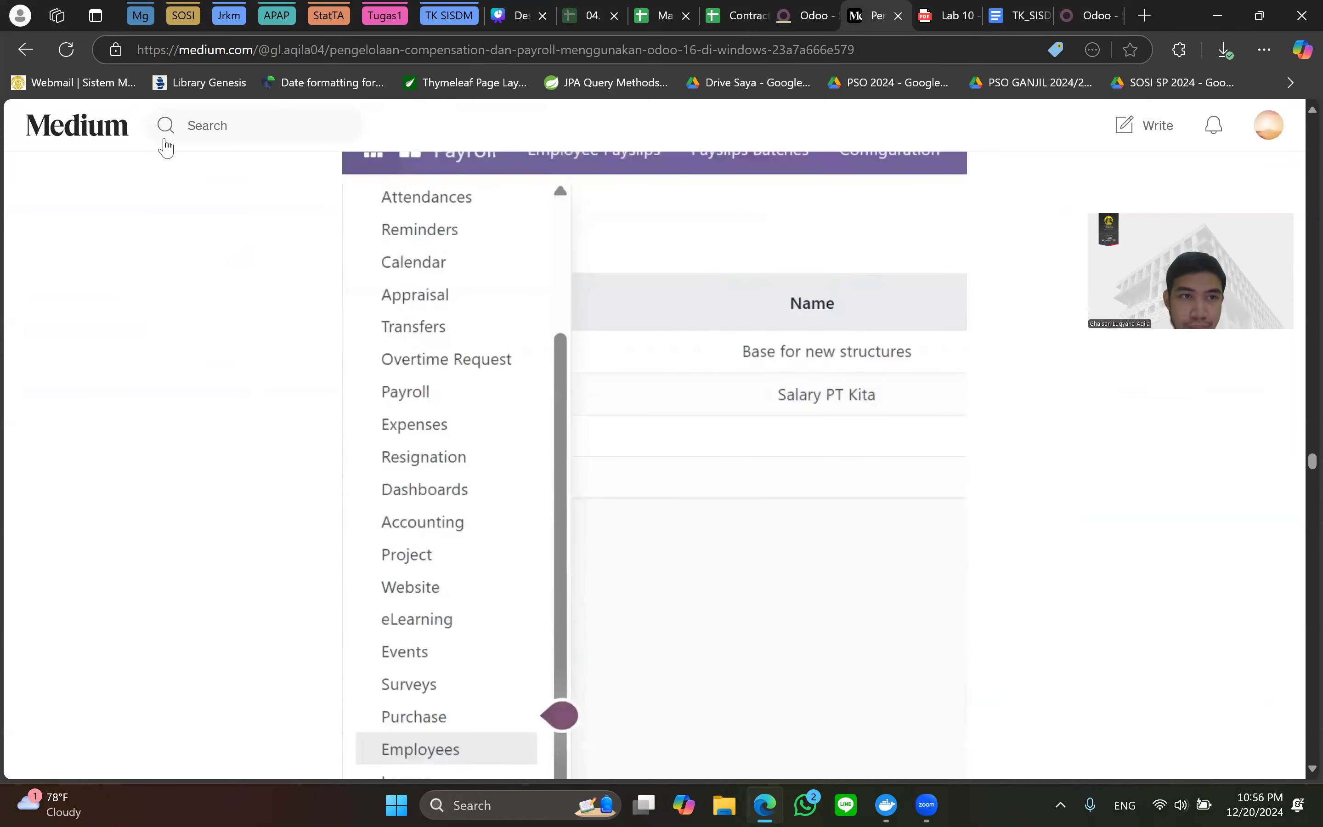
Switch to Odoo and open the Employees module.
click(809, 15)
click(26, 118)
scroll(98, 557, down, 3)
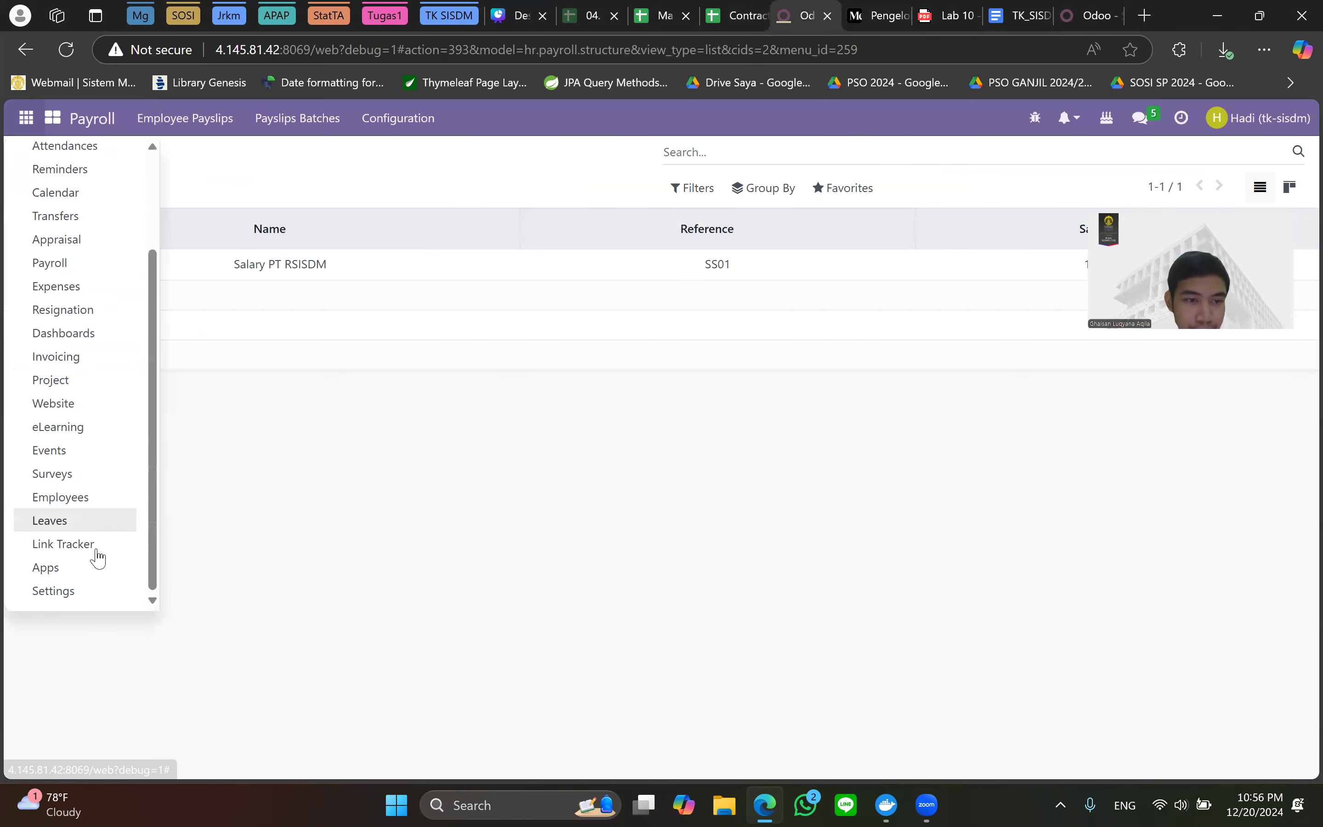
click(104, 498)
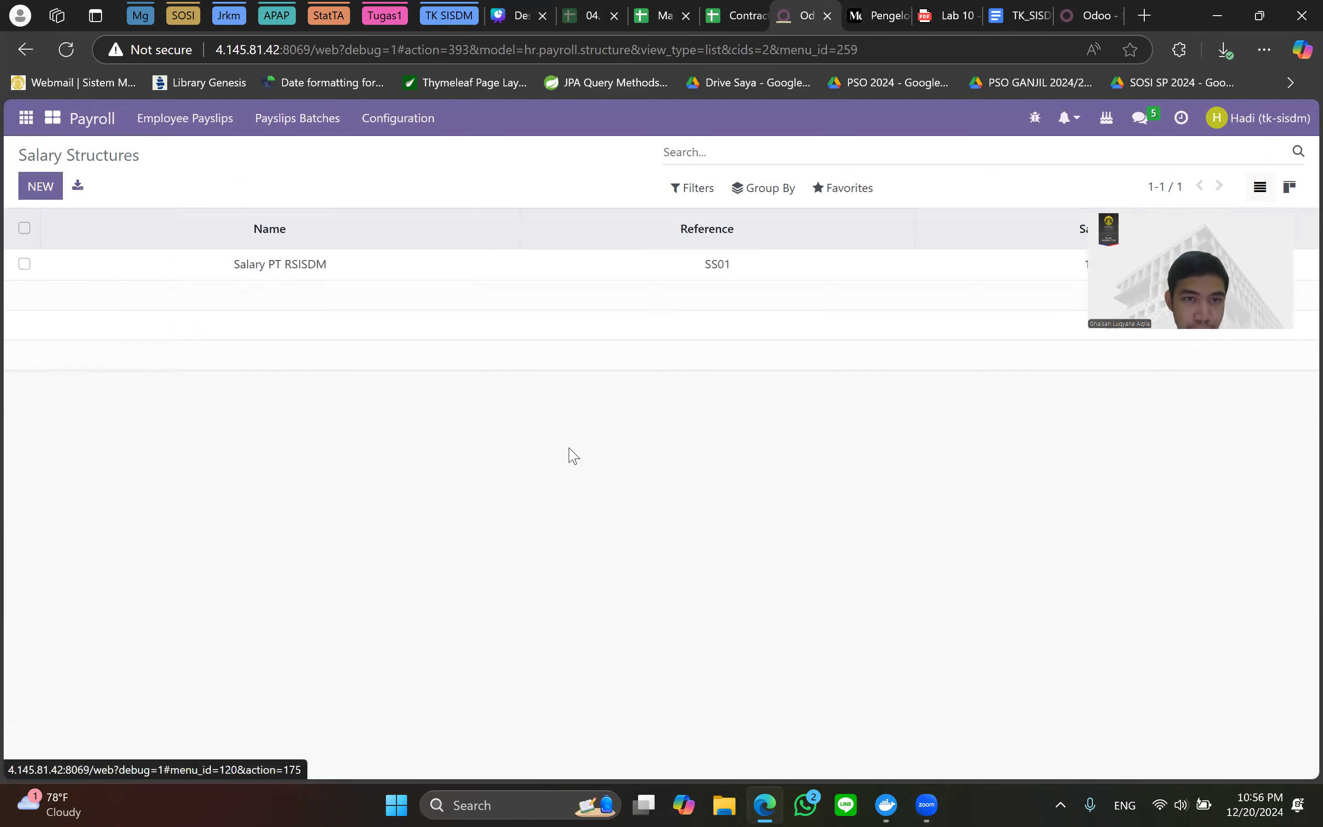
Browse the employee records as cards and in list view.
scroll(662, 410, down, 2)
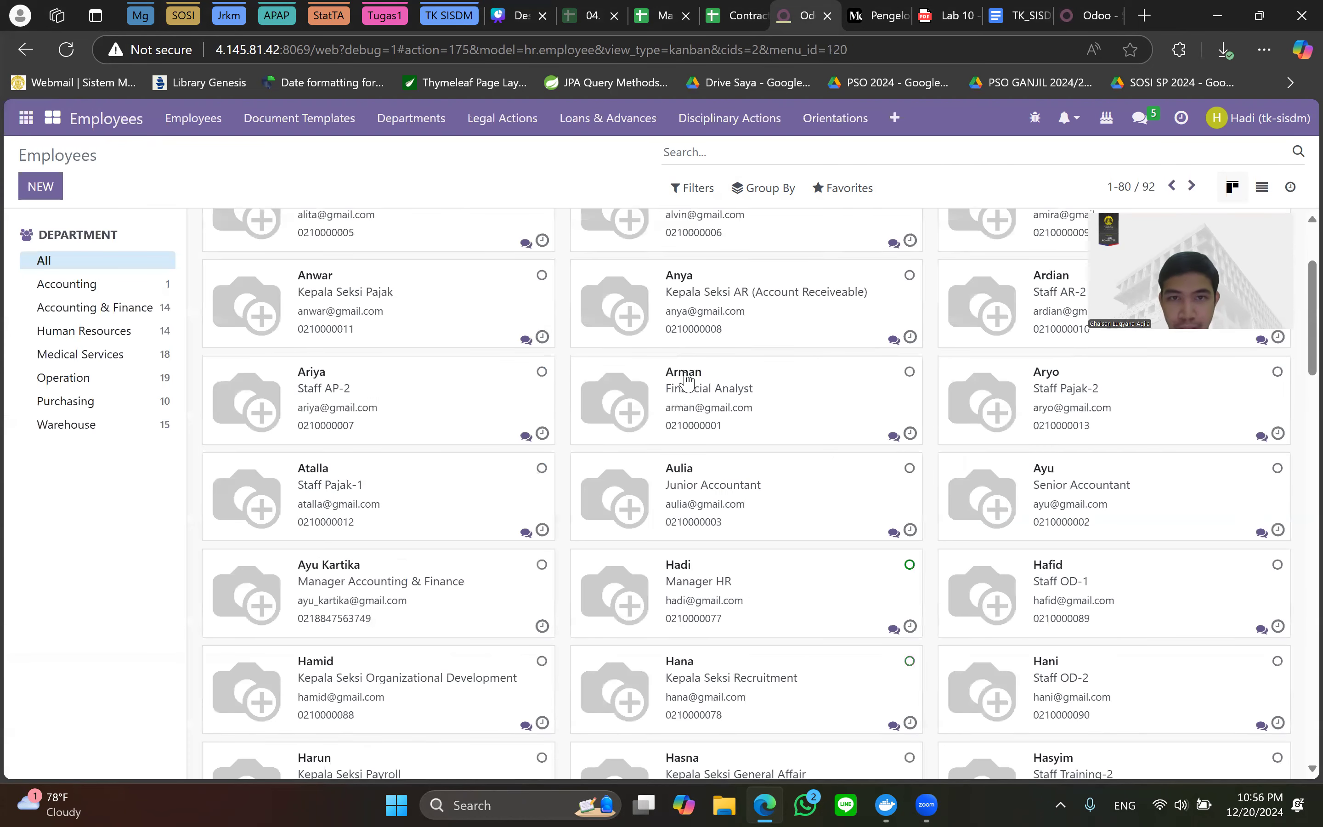
scroll(711, 328, down, 10)
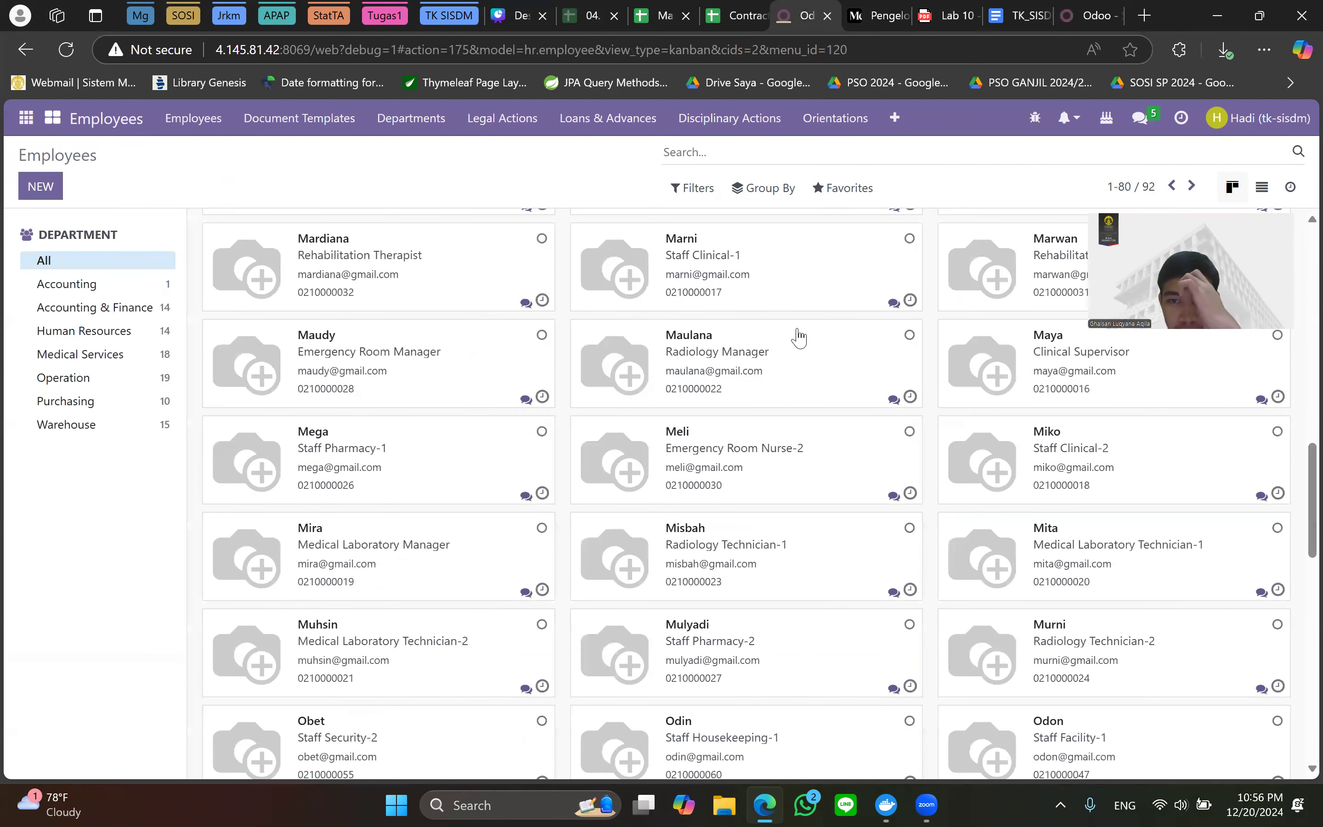
scroll(799, 337, down, 10)
scroll(798, 344, up, 15)
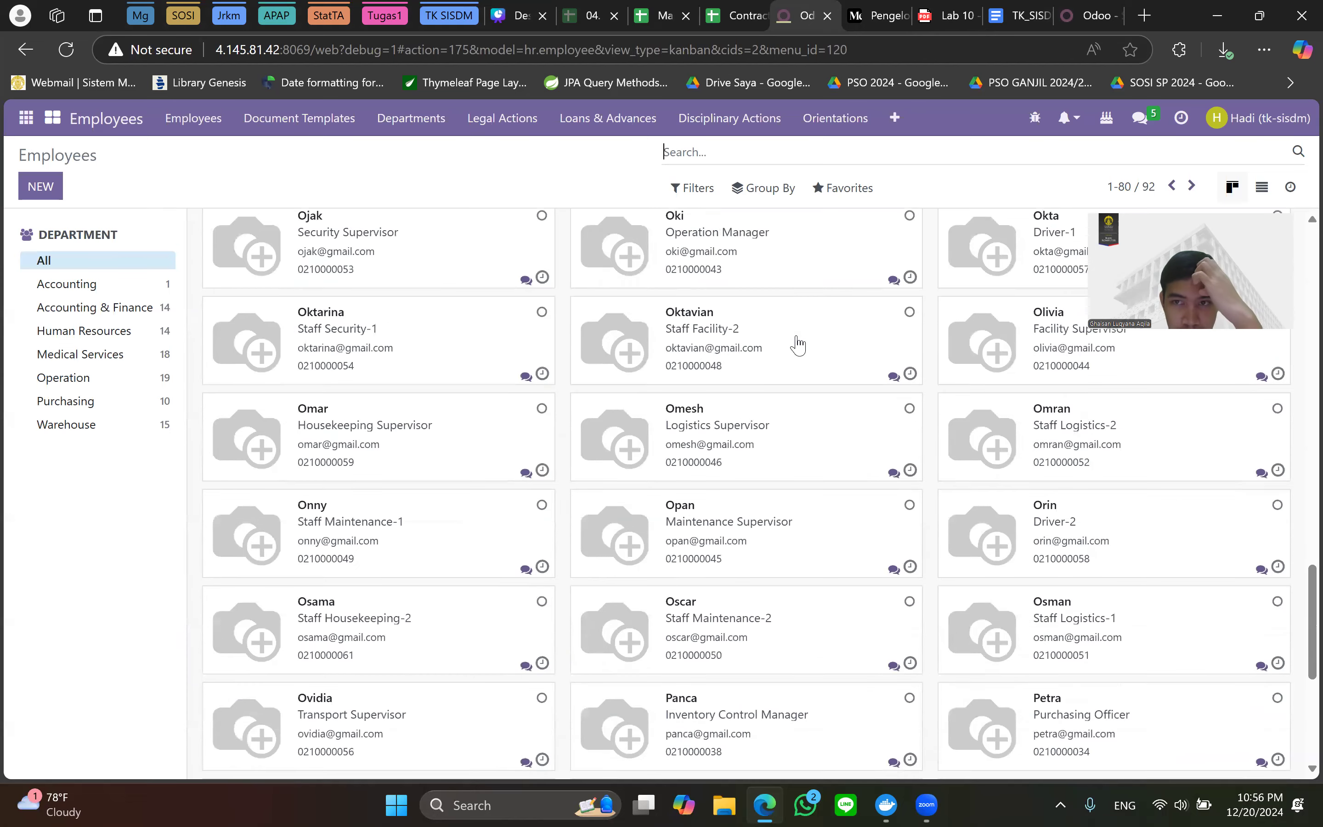
scroll(1043, 320, down, 15)
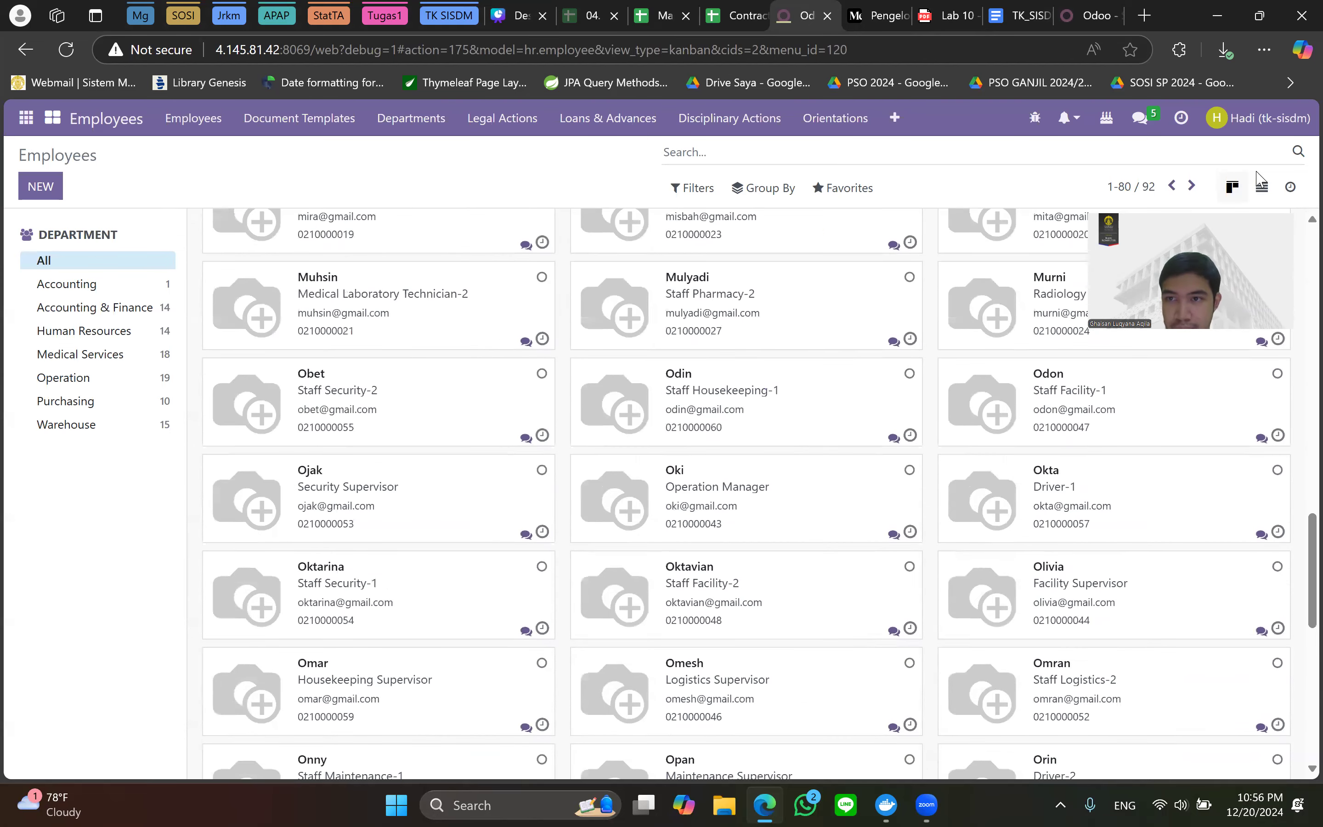
click(1263, 187)
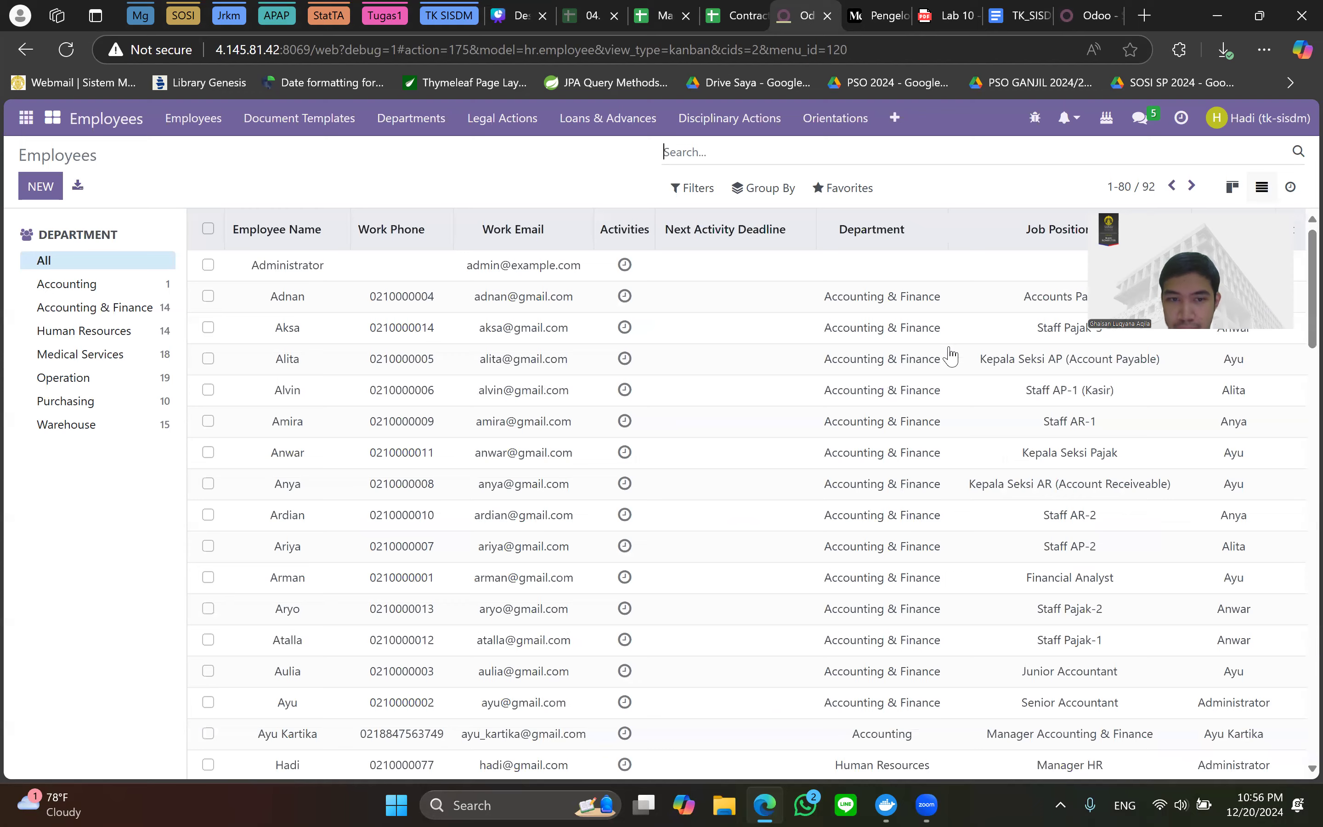
scroll(935, 364, down, 15)
scroll(857, 375, down, 10)
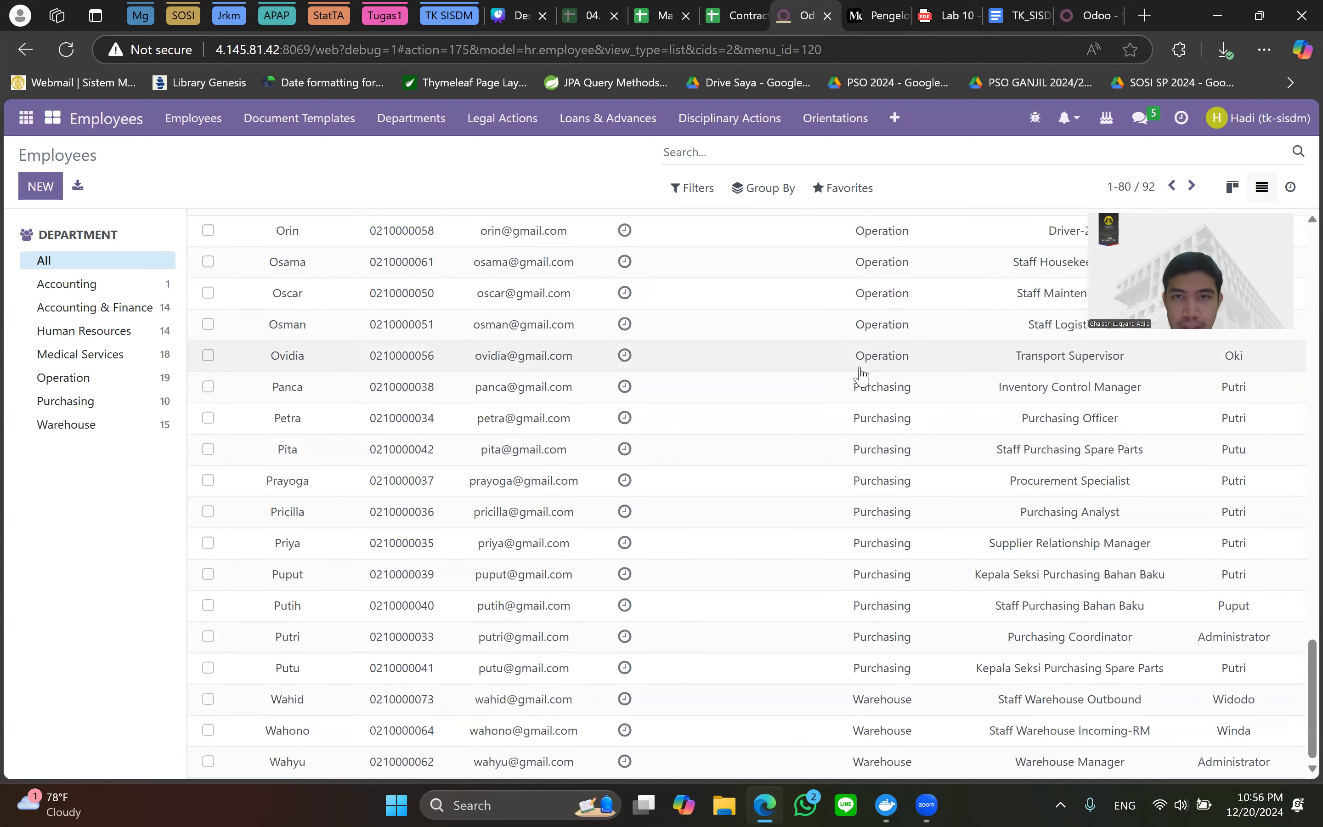
scroll(863, 356, up, 20)
View the contract history spreadsheet and read the Medium tutorial's instructions for creating an employee's contract.
click(746, 12)
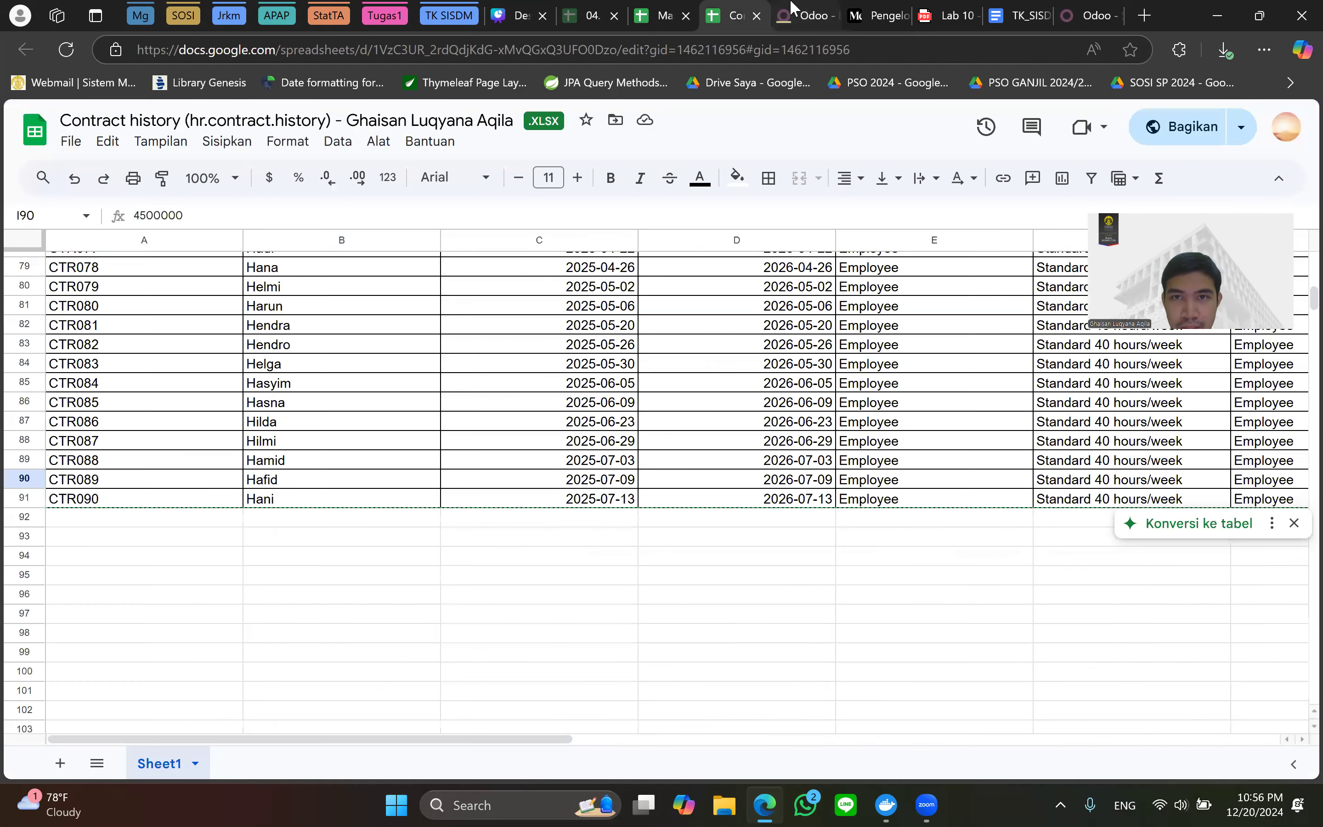
click(875, 15)
scroll(764, 296, down, 3)
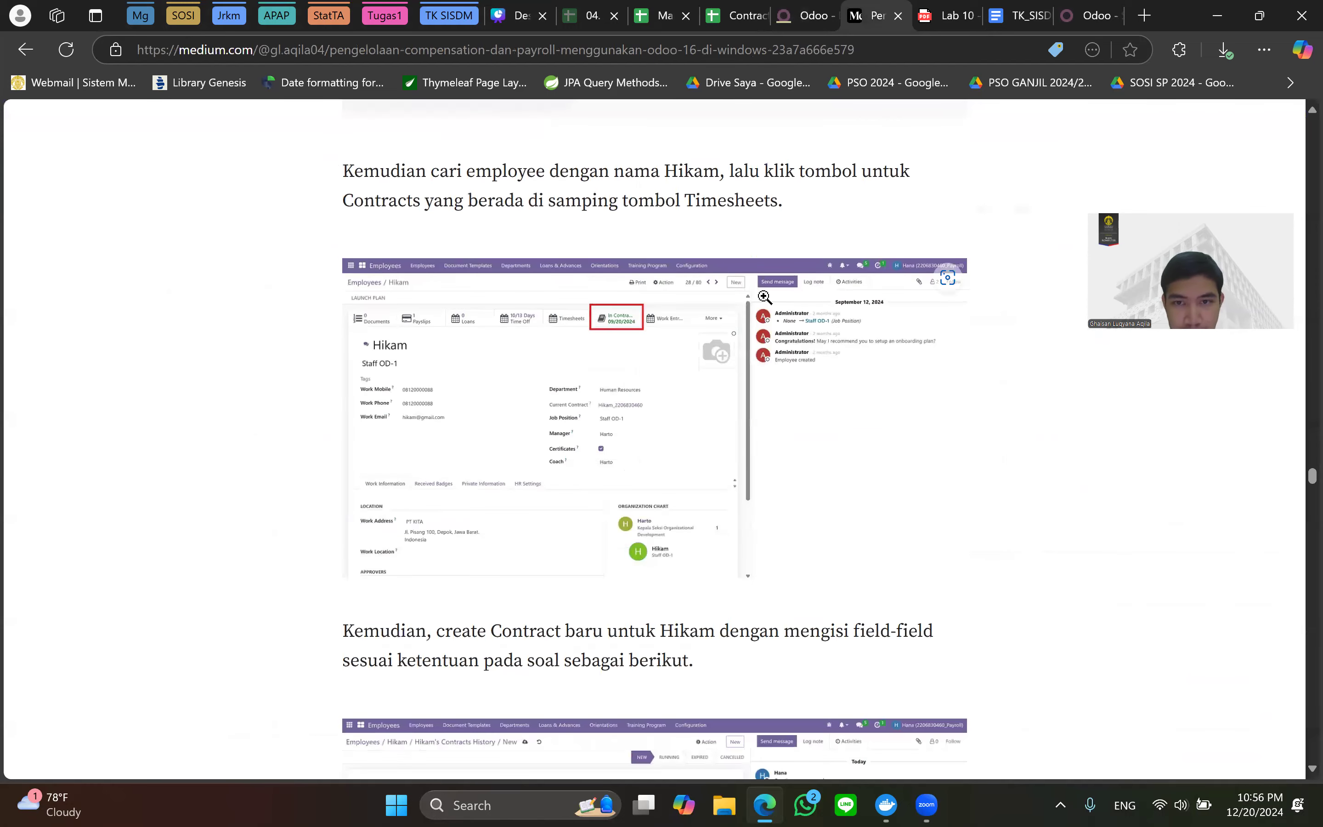
scroll(764, 295, down, 3)
scroll(622, 320, up, 3)
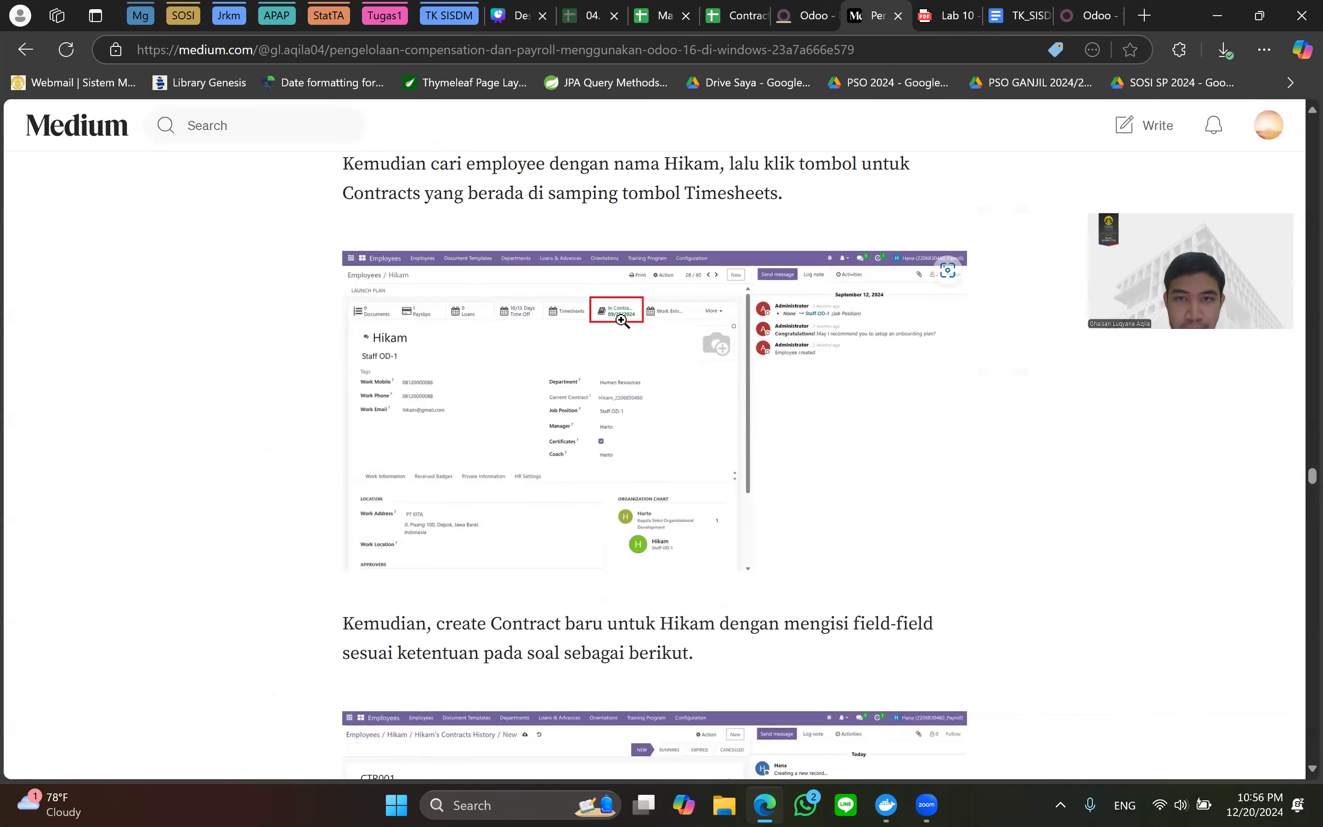
scroll(705, 355, up, 1)
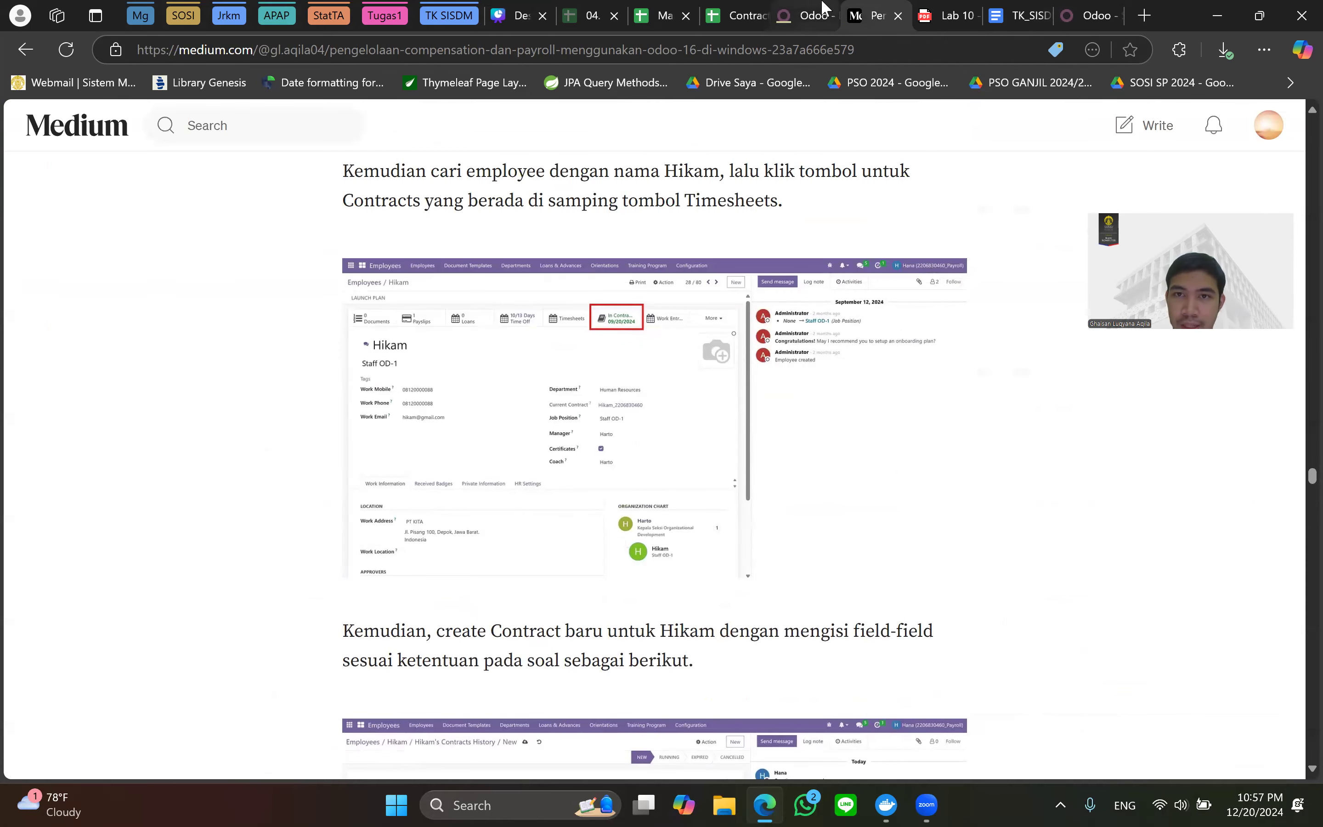
Check the import options for the Odoo employee list and the contract history view, and return to the employees overview.
click(823, 17)
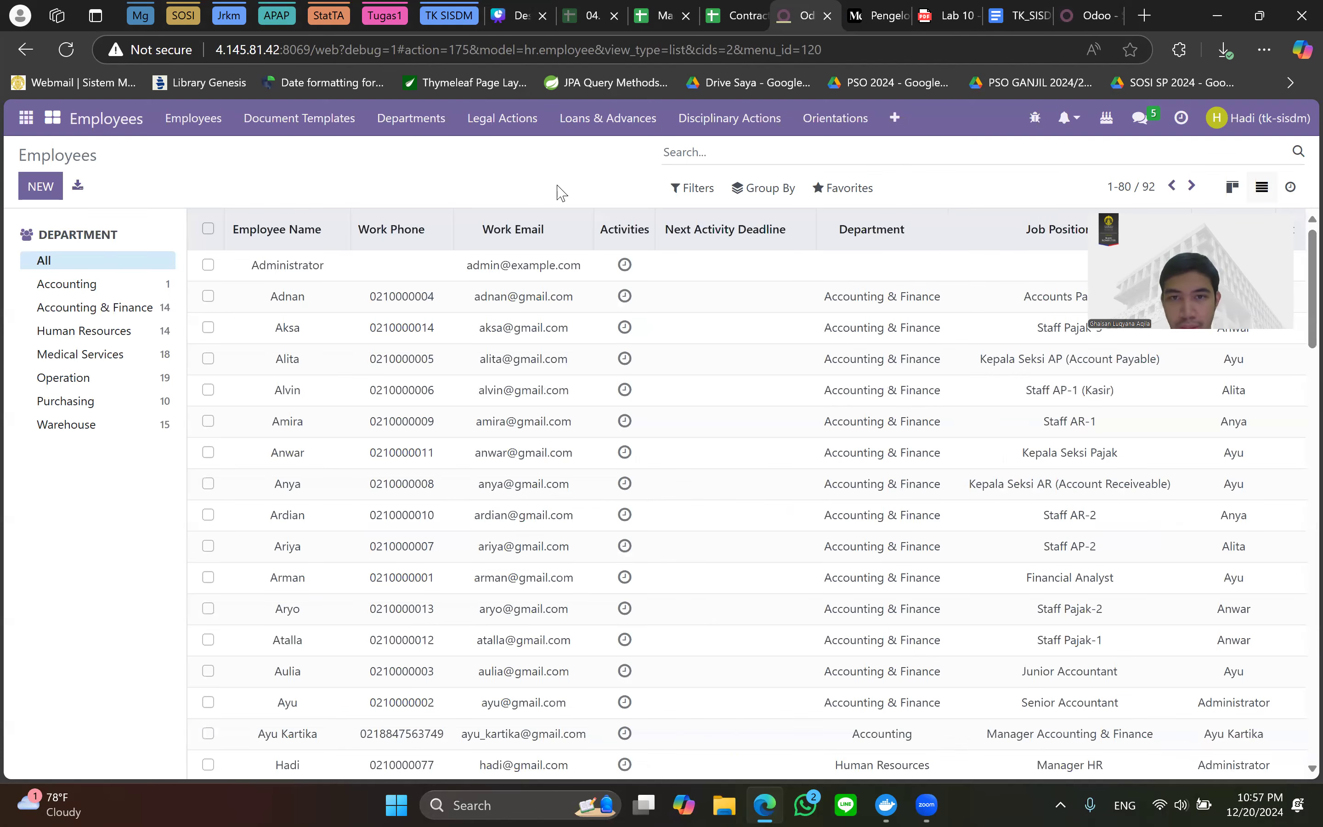
click(828, 190)
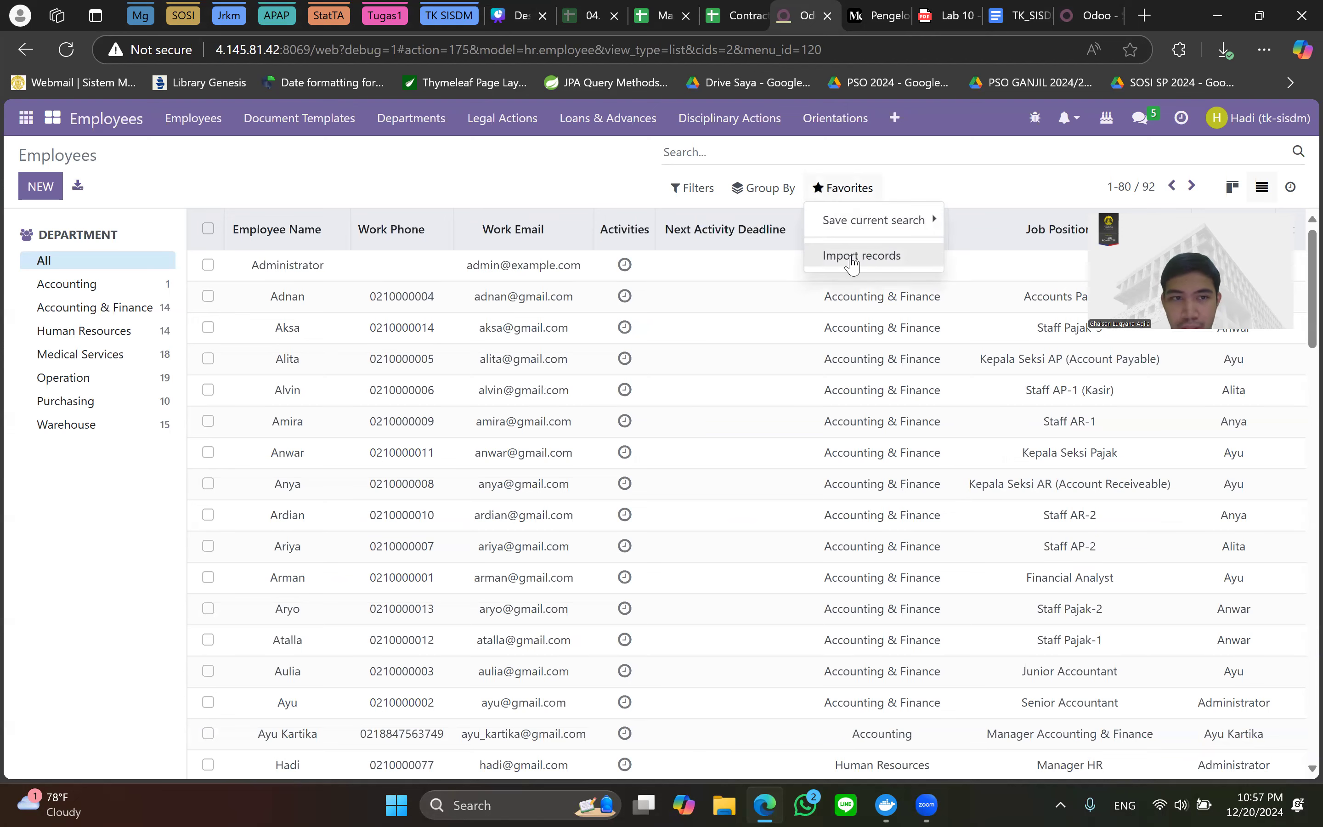
click(496, 171)
click(196, 121)
click(216, 181)
click(850, 188)
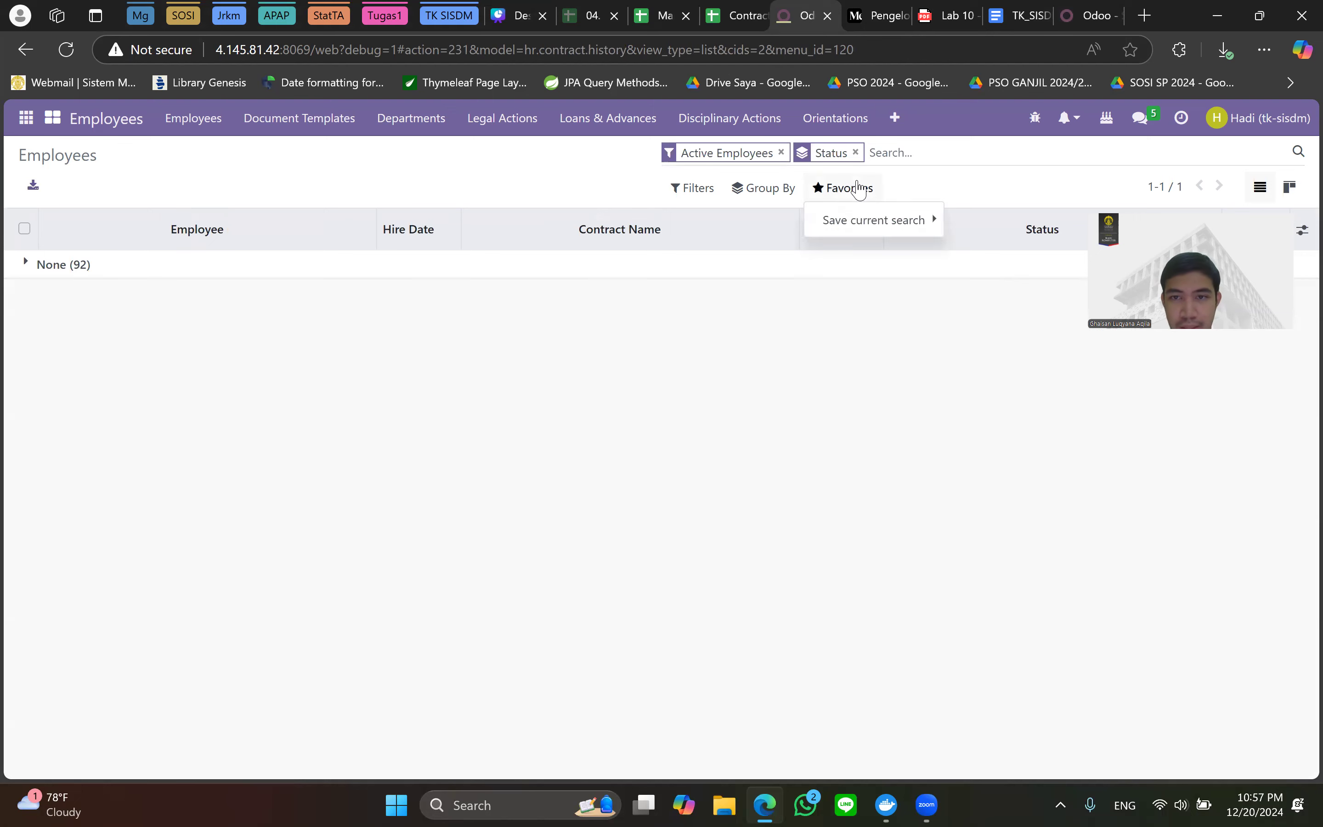
click(779, 443)
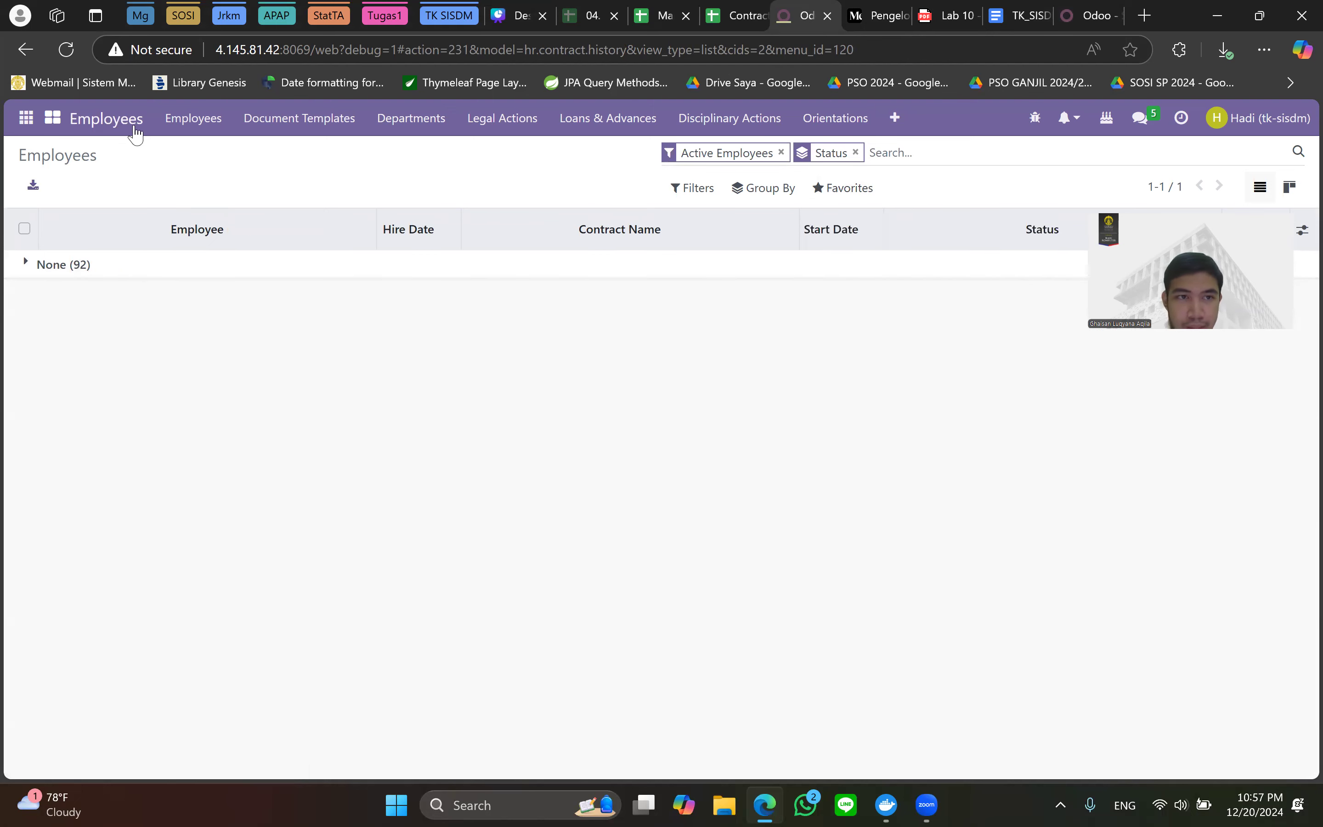
click(193, 120)
click(211, 158)
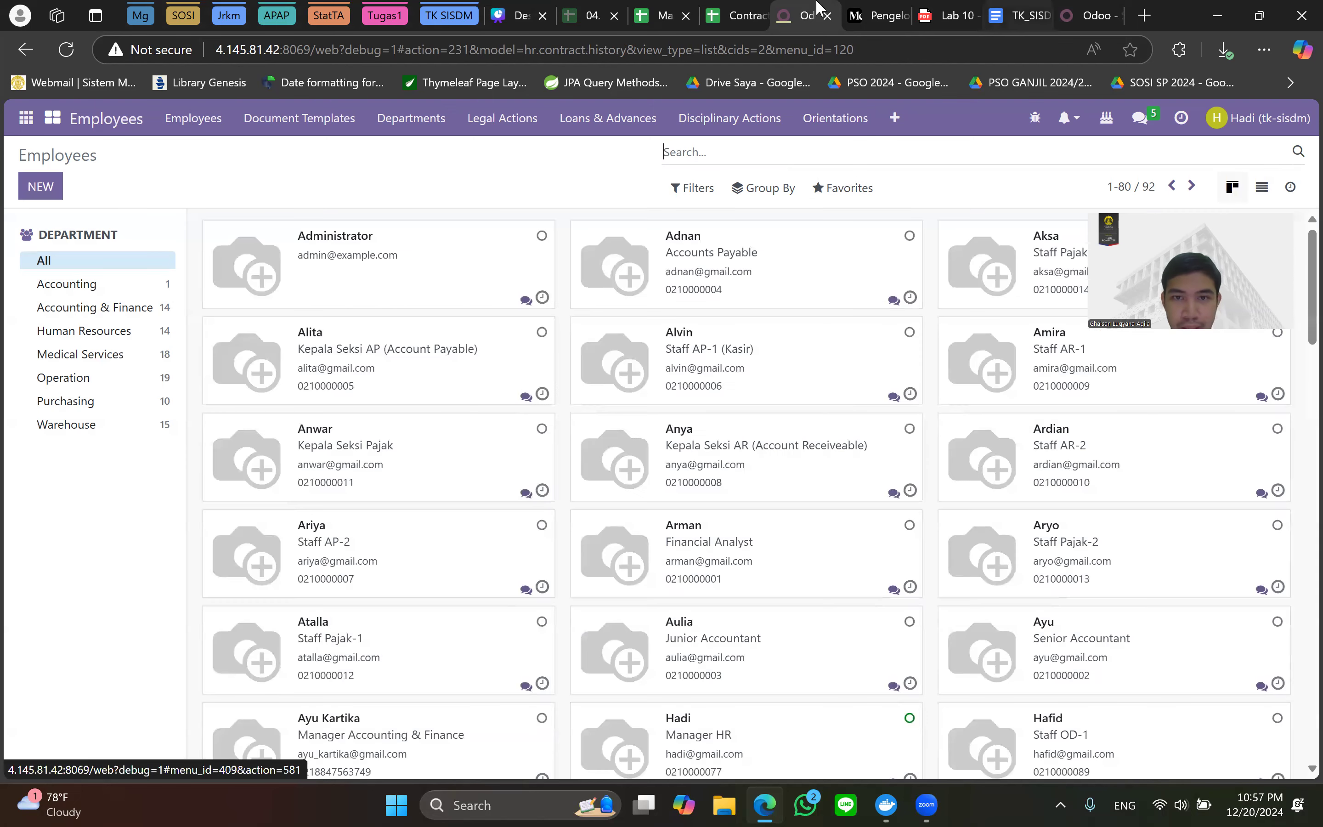
Find the import contract URL for employees in the Medium tutorial and return to Odoo.
click(863, 6)
drag(1311, 476, 1298, 694)
scroll(924, 496, up, 8)
scroll(930, 490, down, 4)
scroll(931, 470, up, 5)
scroll(853, 458, up, 5)
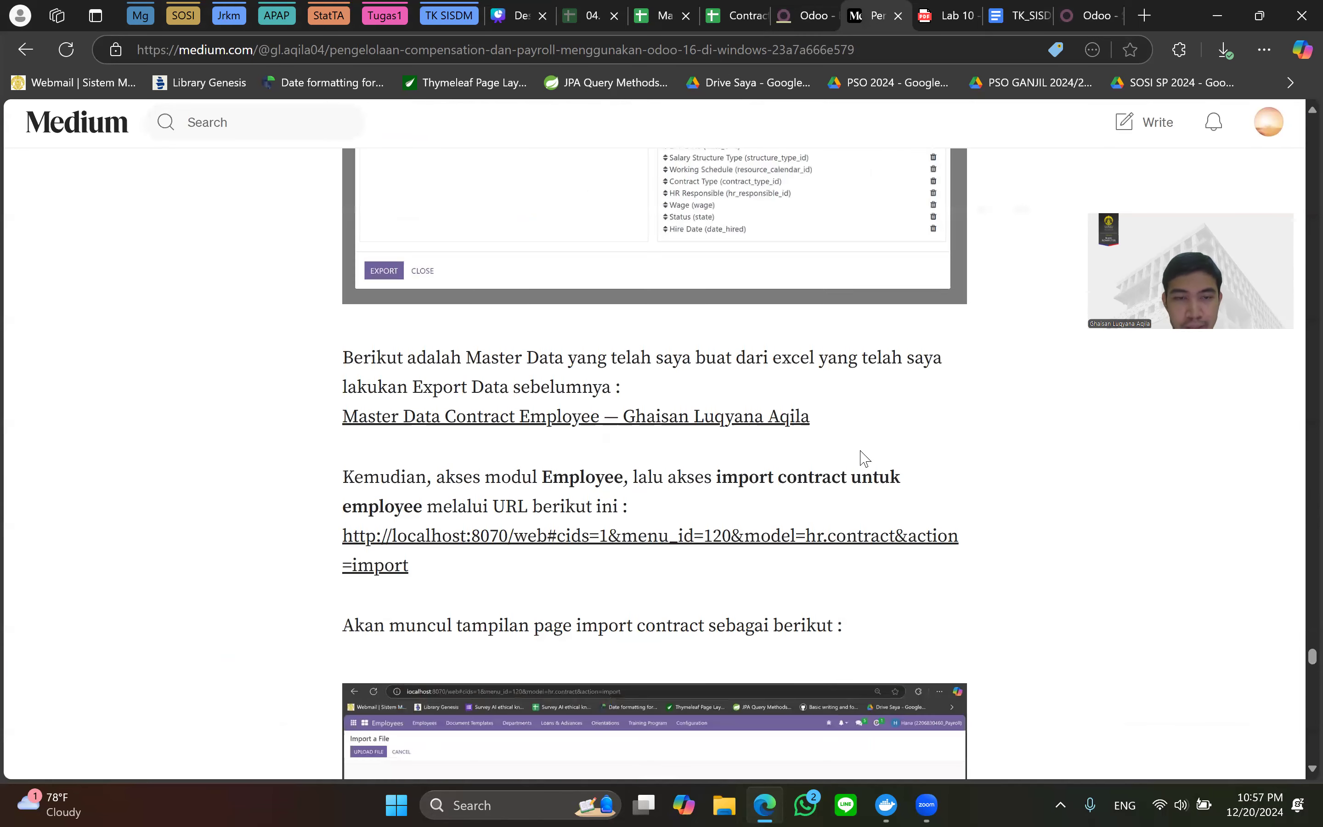
scroll(859, 458, down, 3)
click(804, 15)
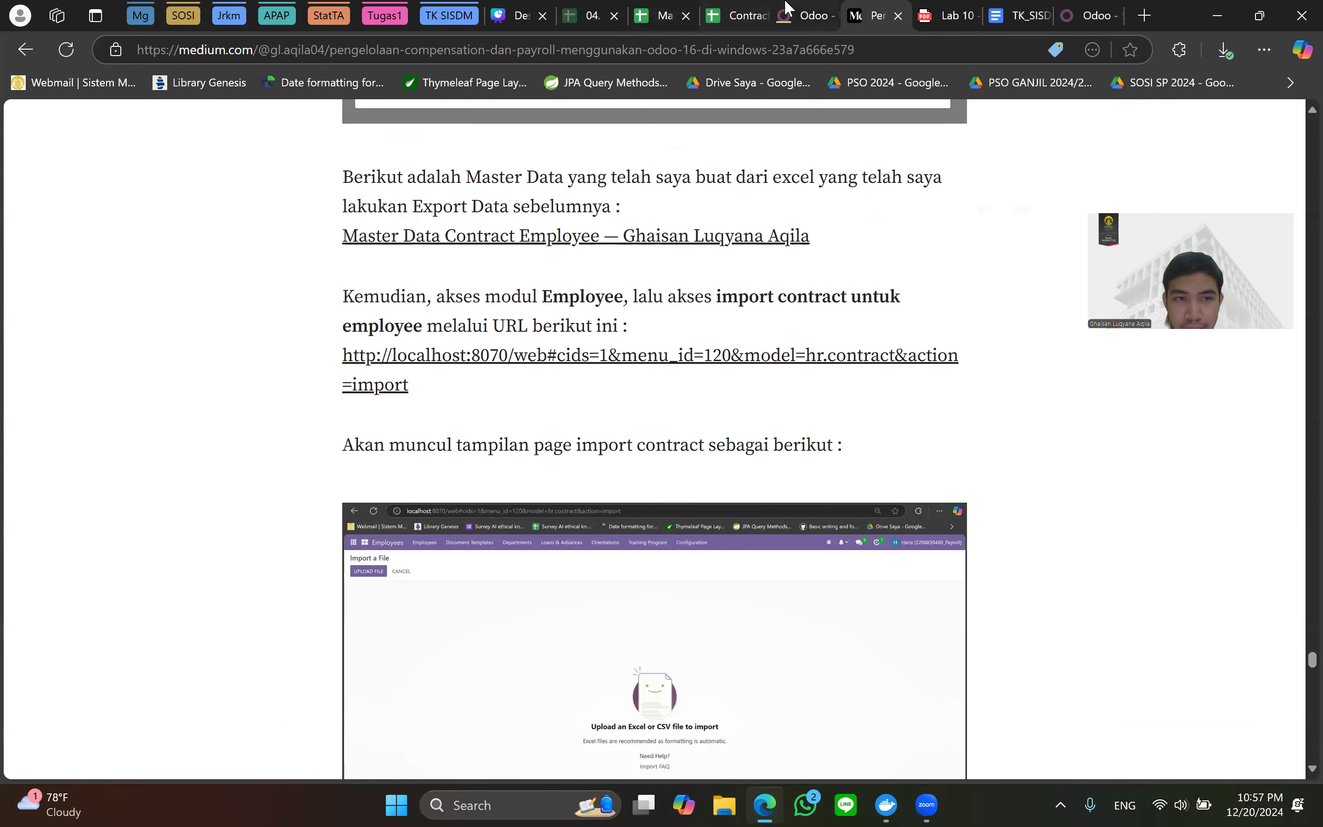
Copy the hr.contract import URL from the Medium tutorial into a new Notepad note.
click(876, 15)
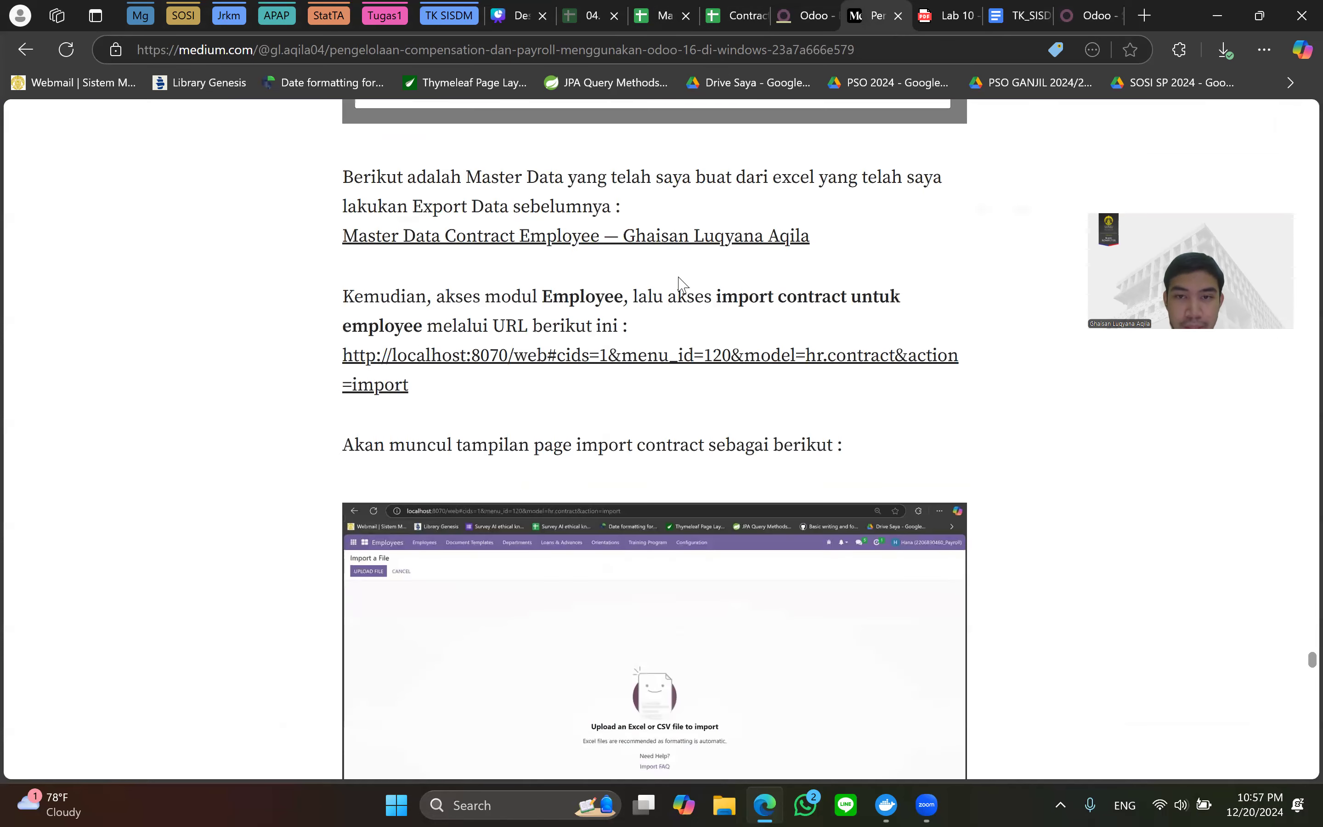
triple_click(343, 364)
key(ctrl+c)
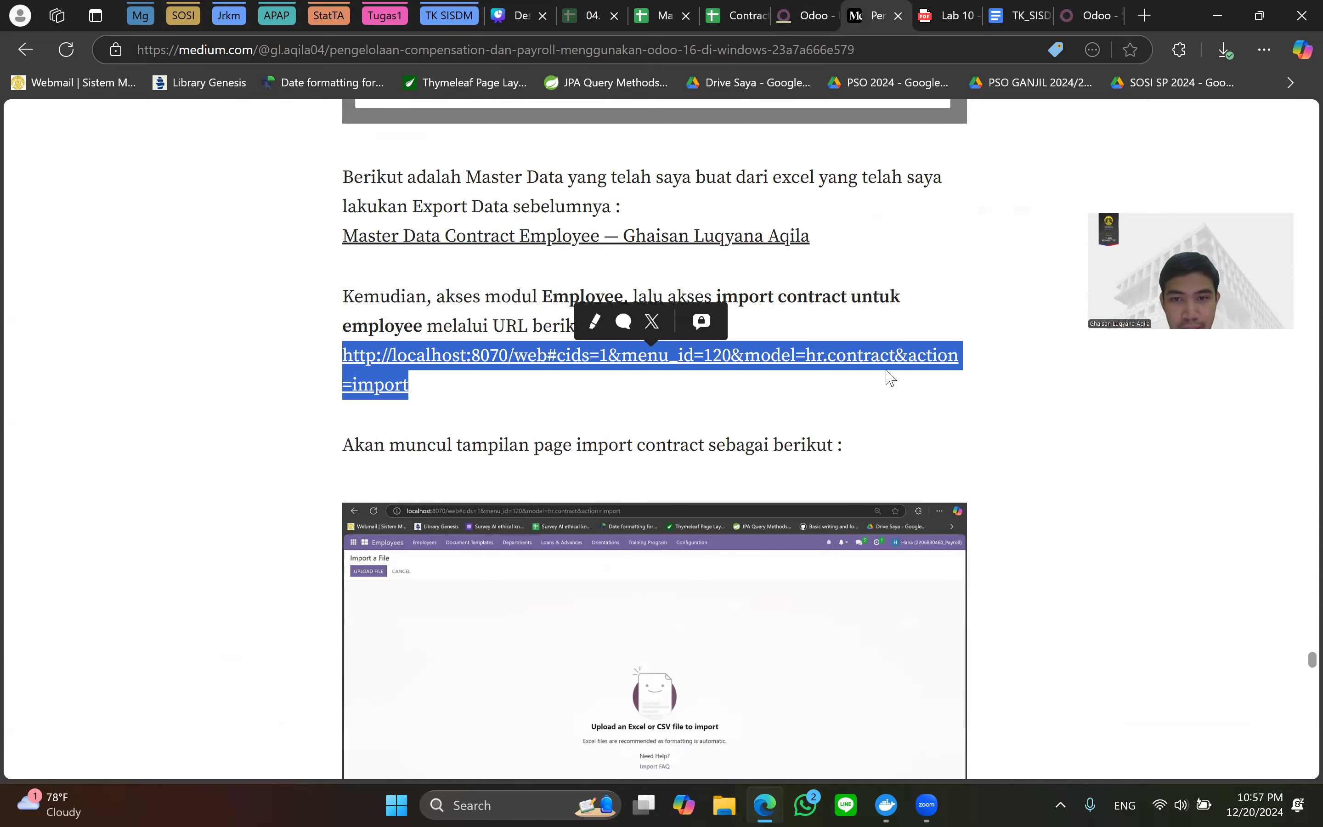
click(827, 508)
key(super)
text(N)
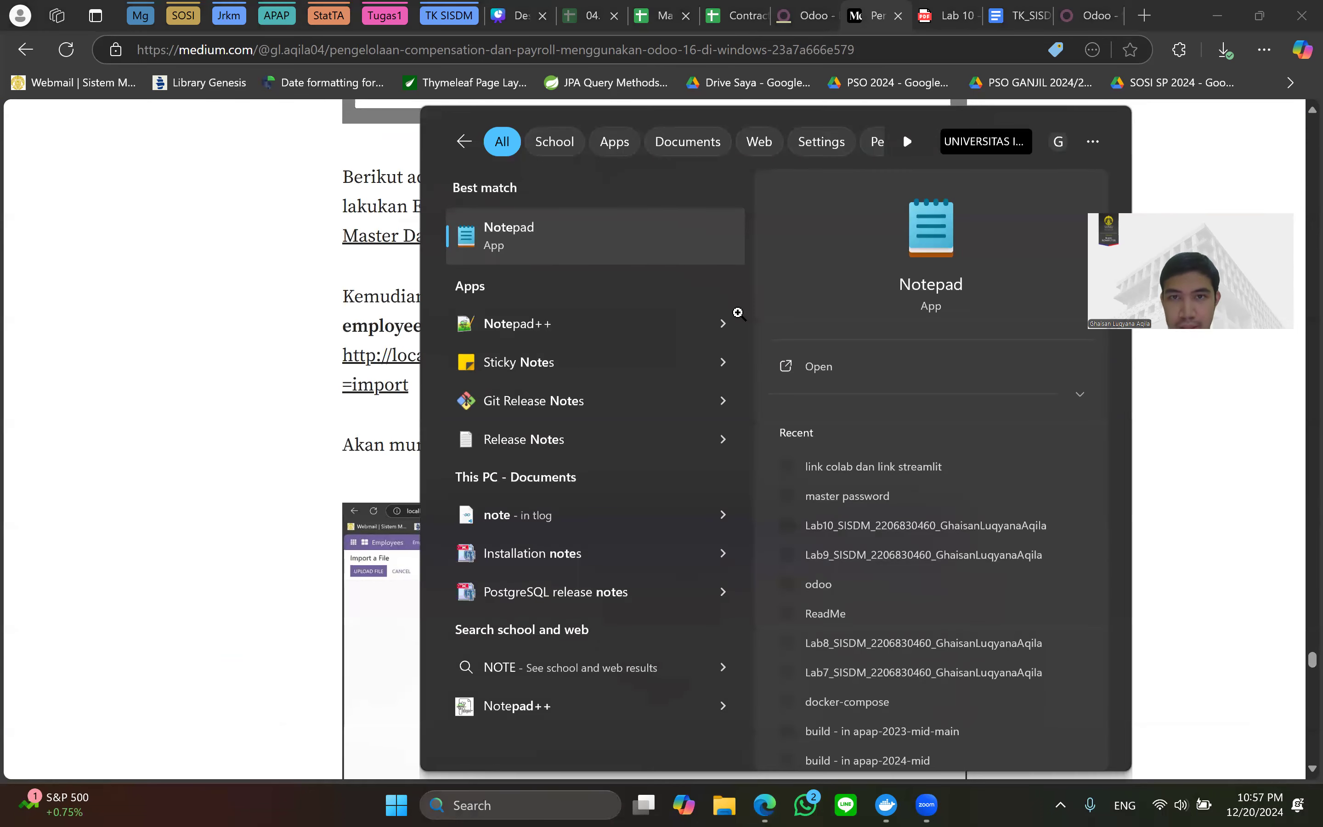
key(Return)
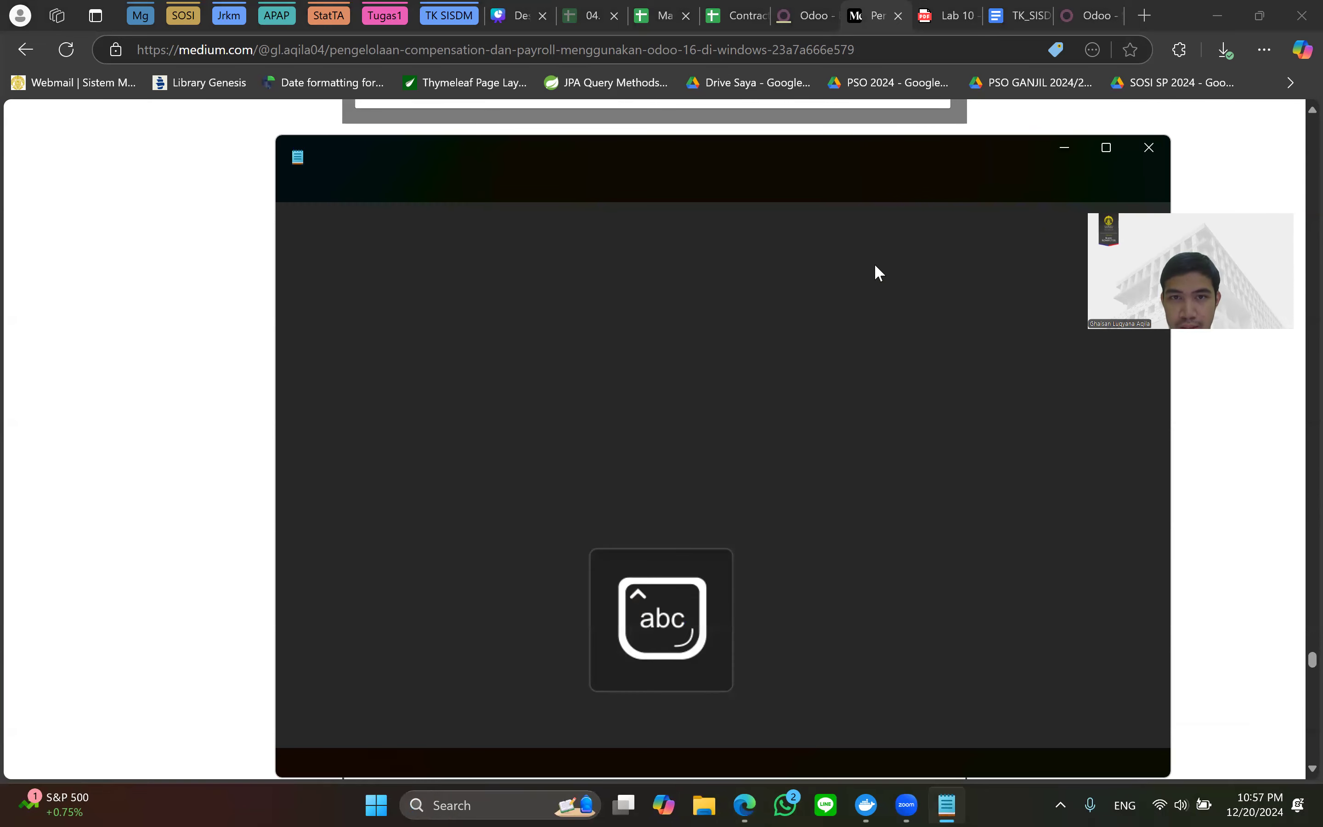
click(988, 158)
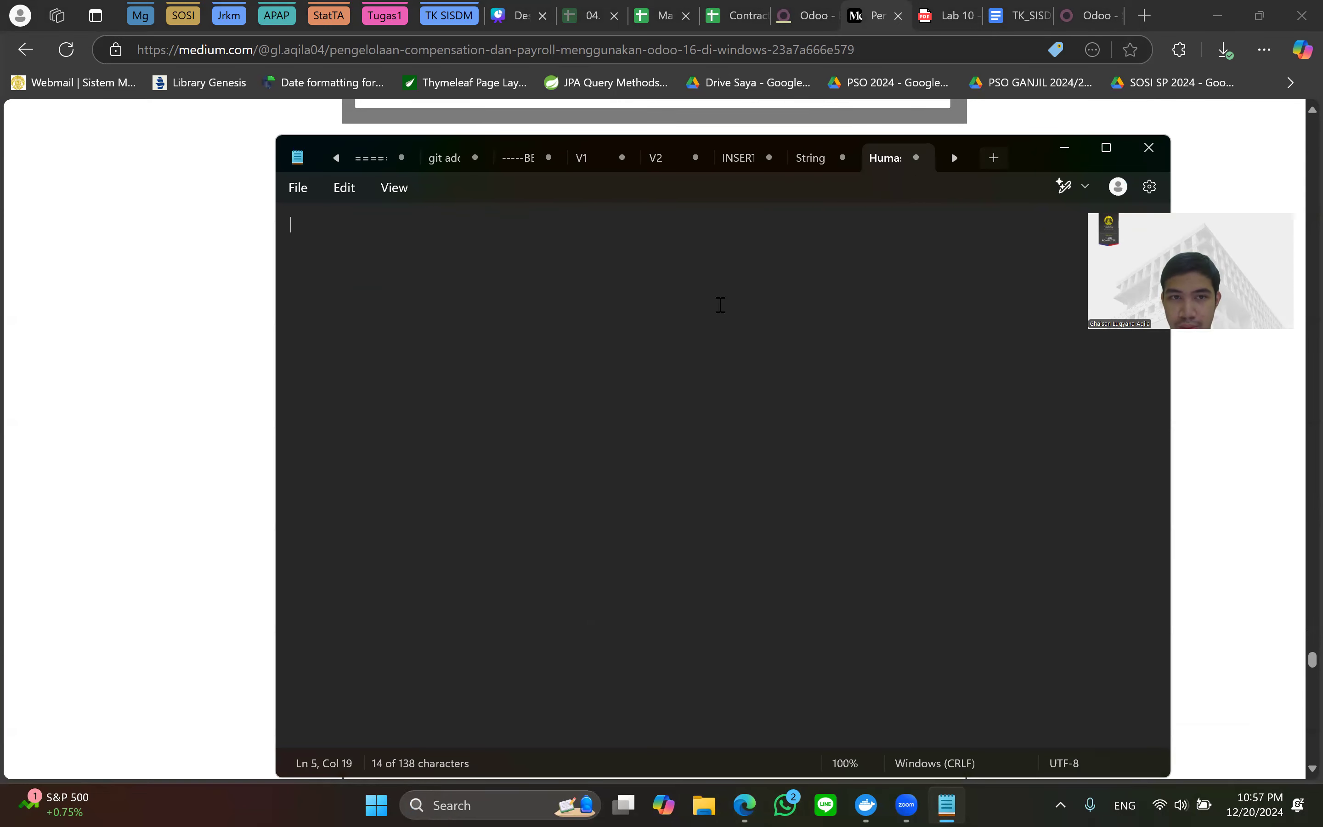
key(ctrl+v)
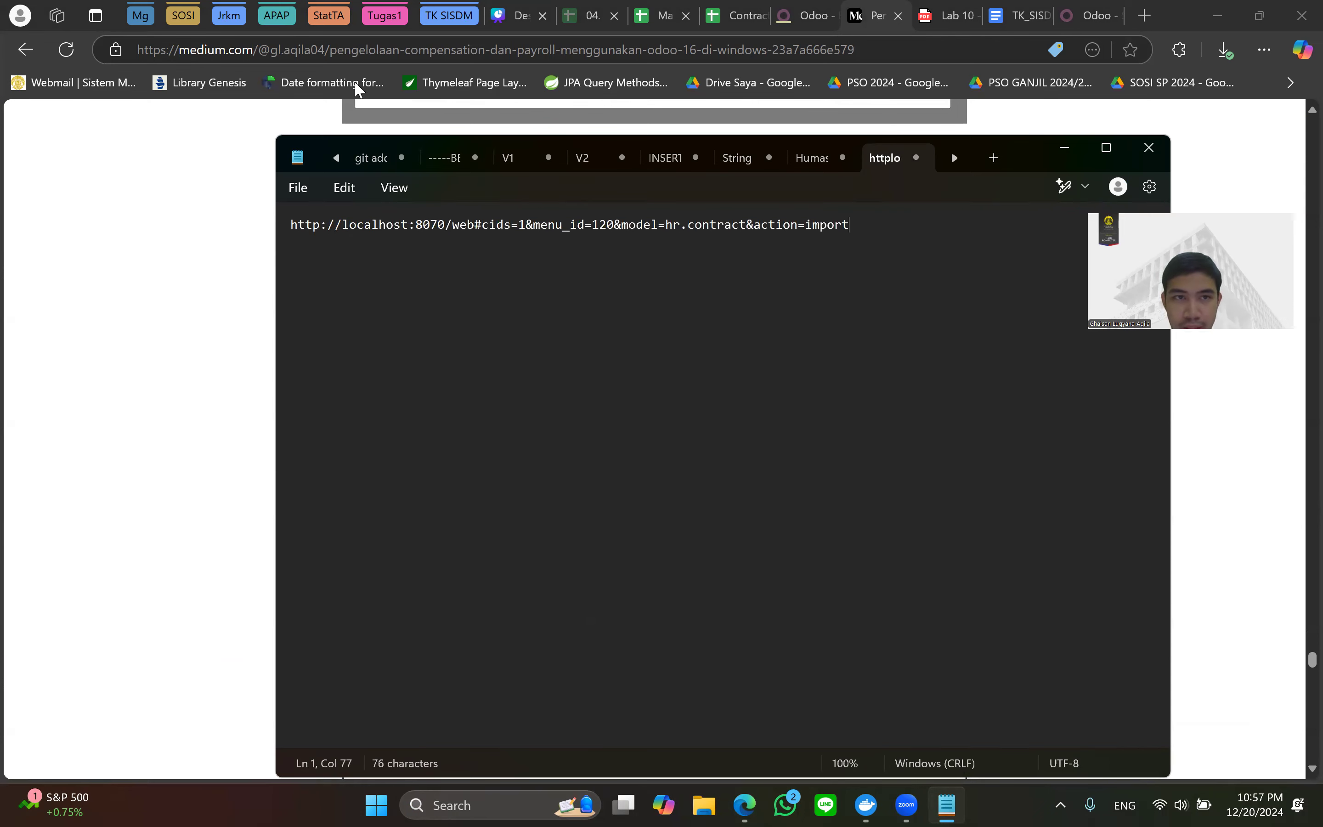
click(783, 11)
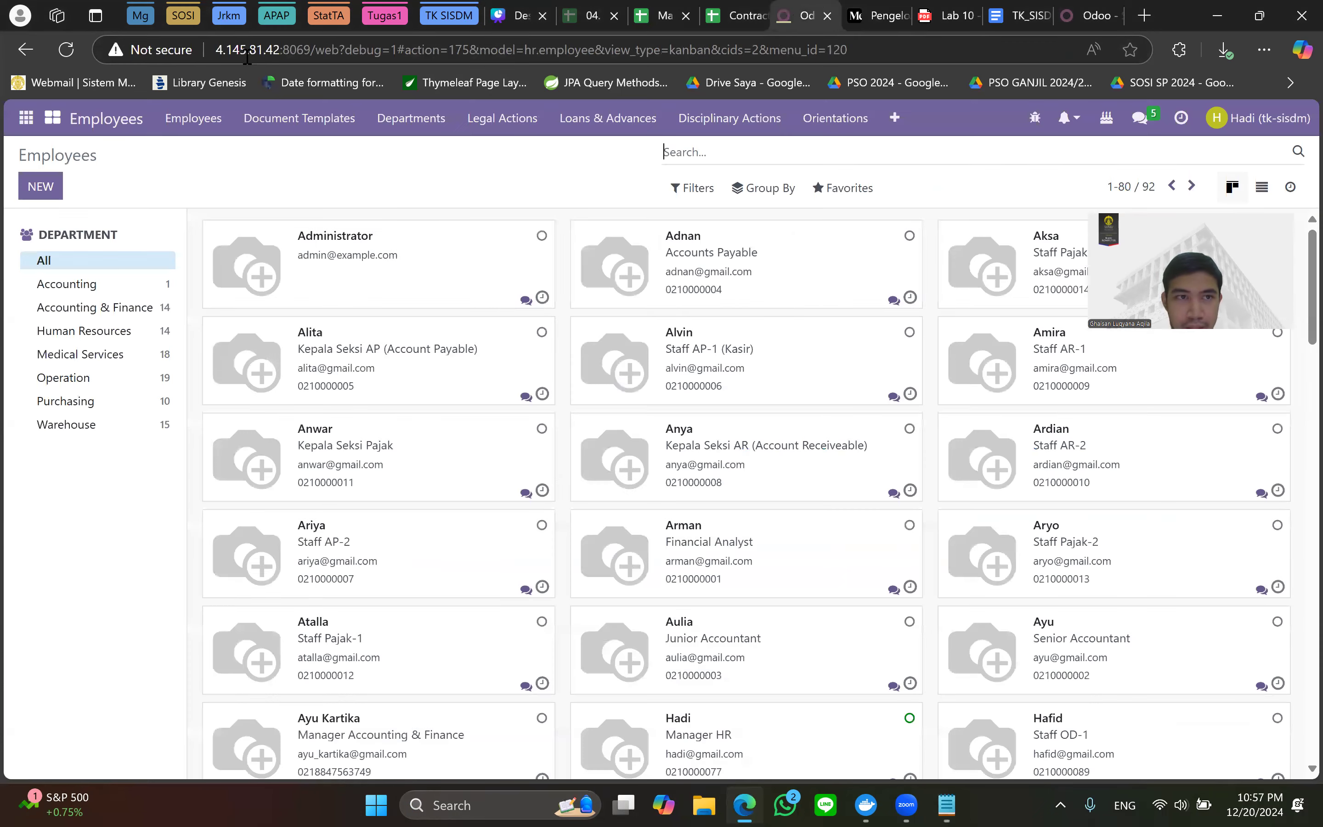
drag(217, 49, 314, 57)
key(ctrl+c)
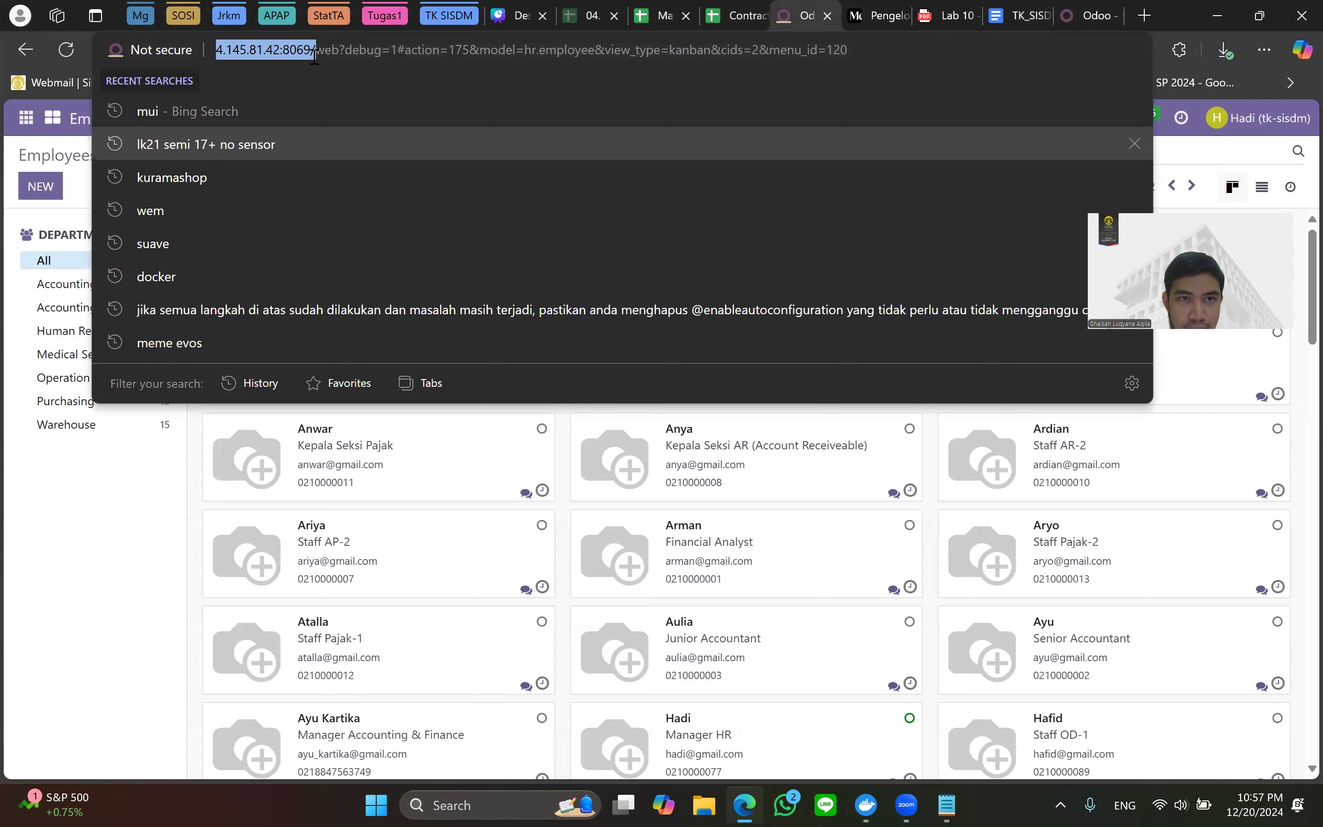
click(947, 805)
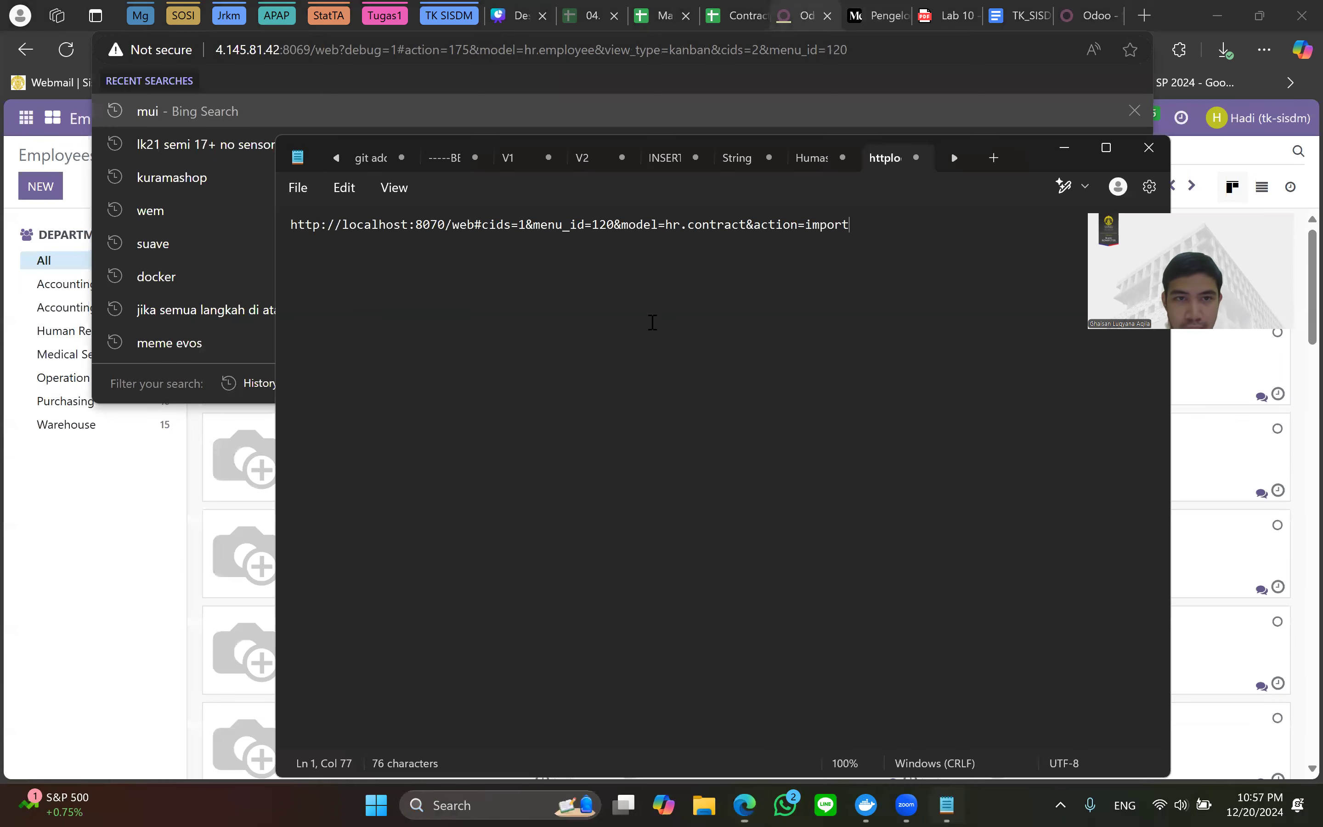
drag(340, 227, 438, 224)
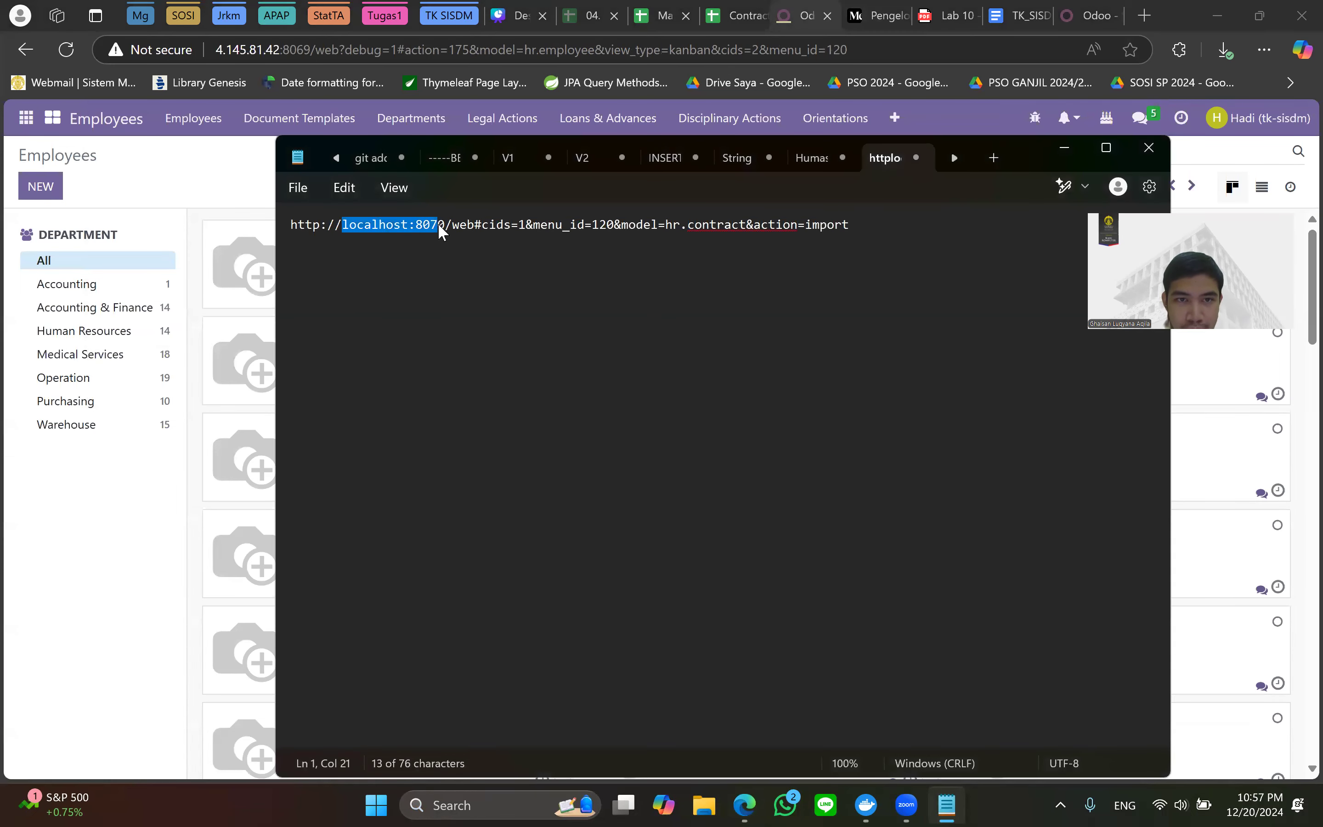
key(ctrl+v)
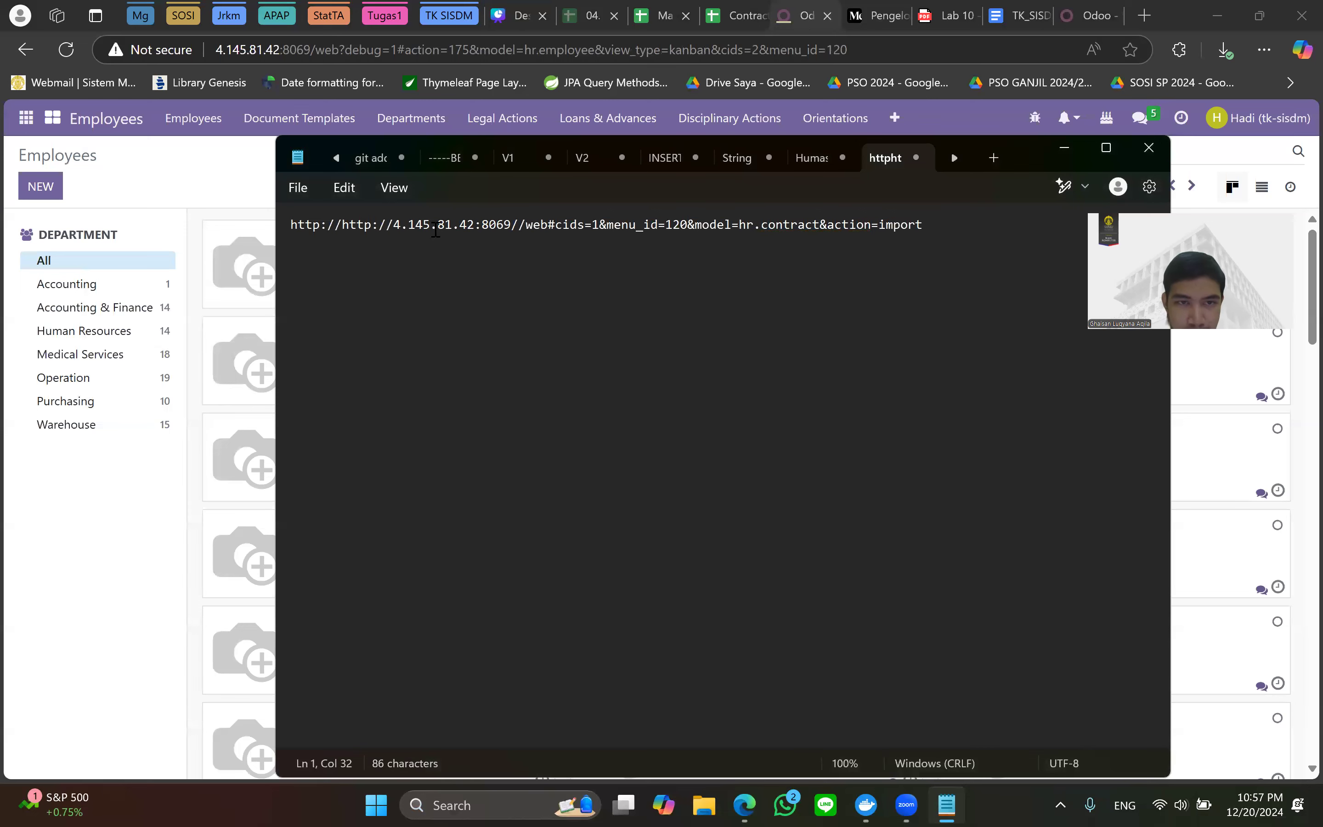
key(BackSpace)
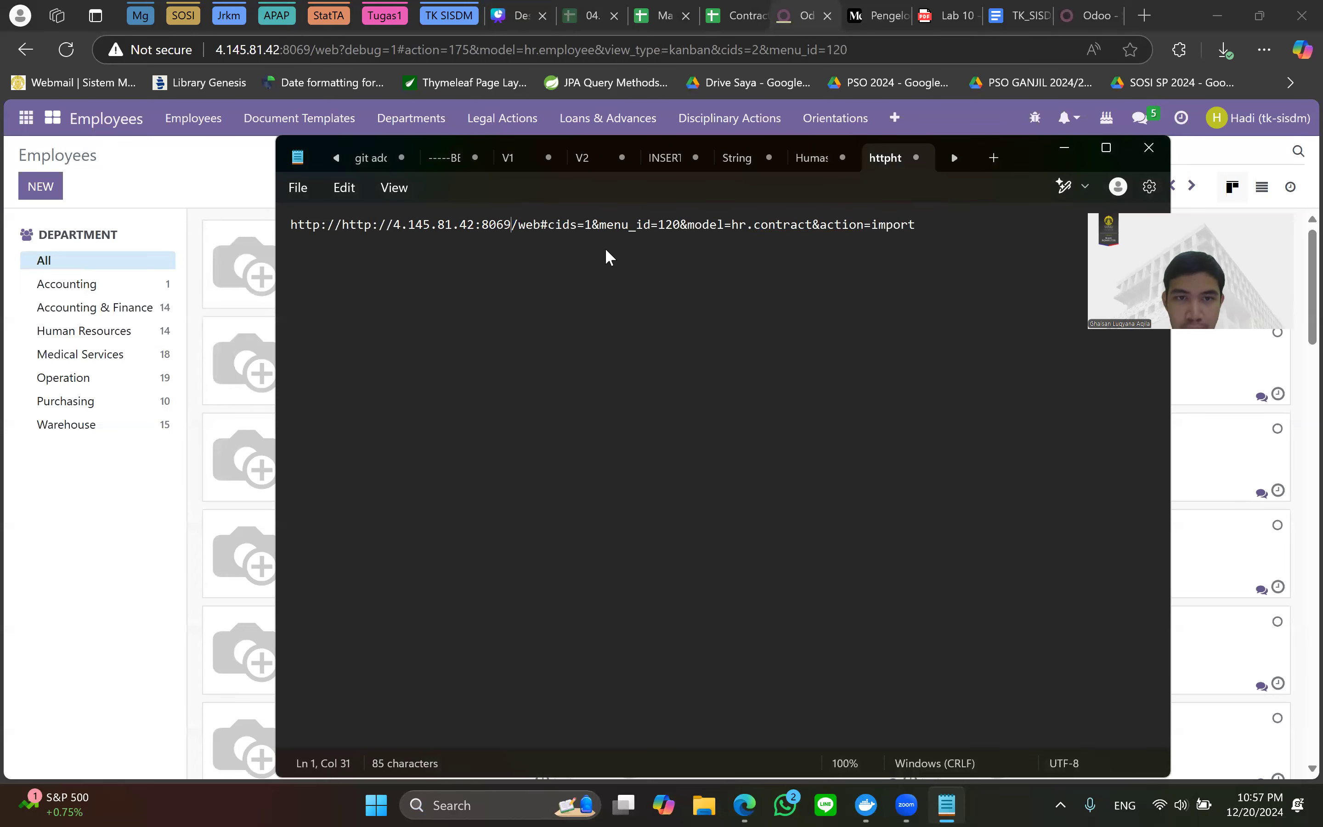
drag(396, 225, 242, 216)
key(BackSpace)
key(ctrl+a)
key(ctrl+c)
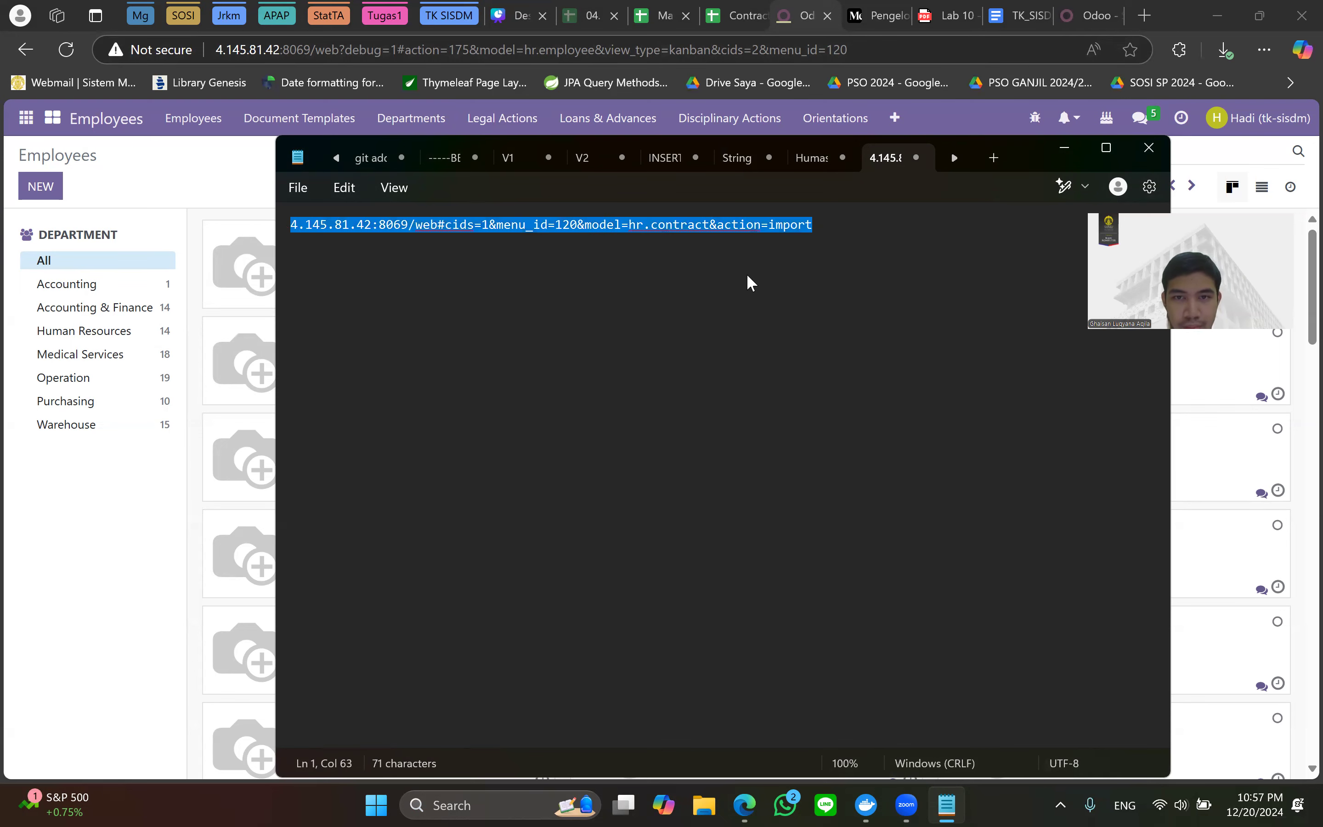
Open the contract import page in Odoo at 4.145.81.42:8069/web#cids=1&menu_id=120&model=hr.contract&action=import.
key(Right)
click(1064, 148)
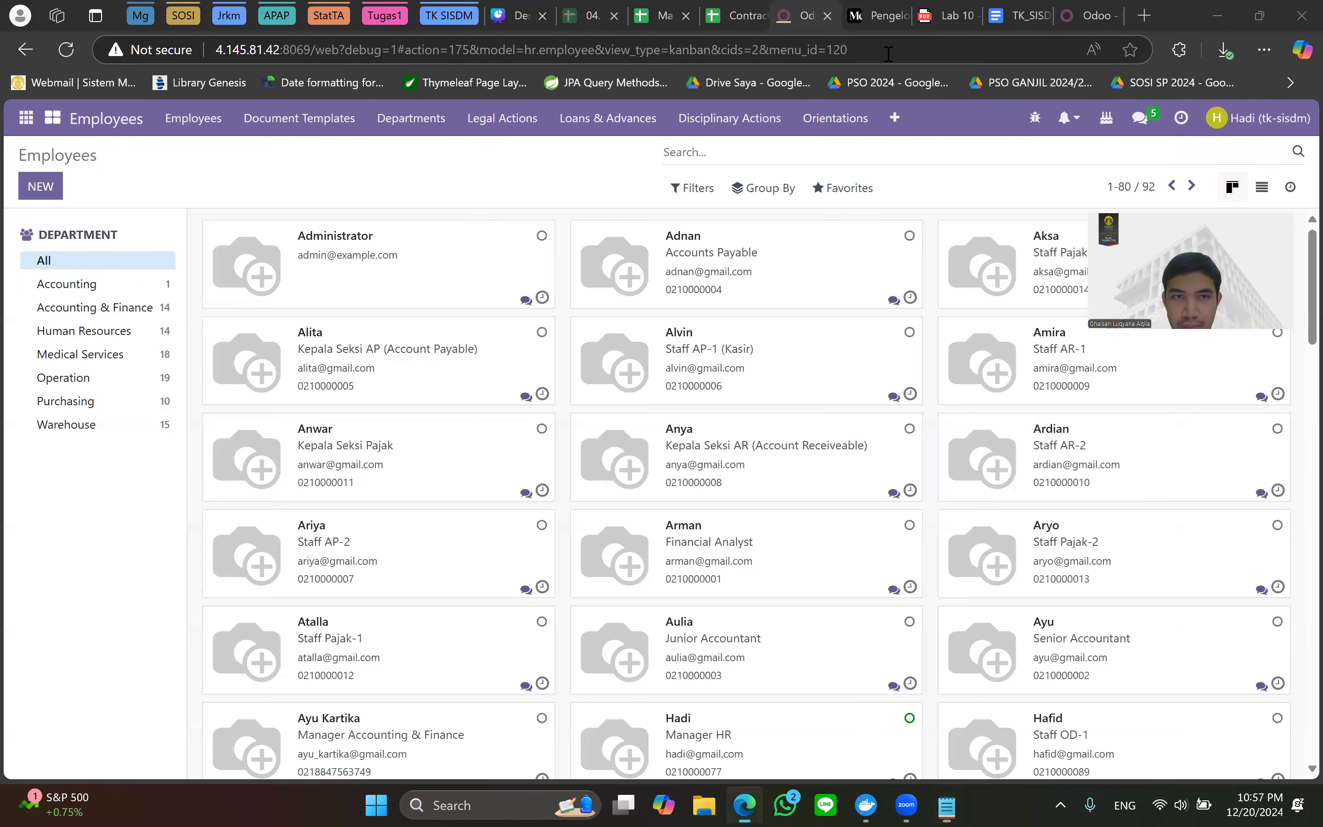
click(887, 54)
key(ctrl+v)
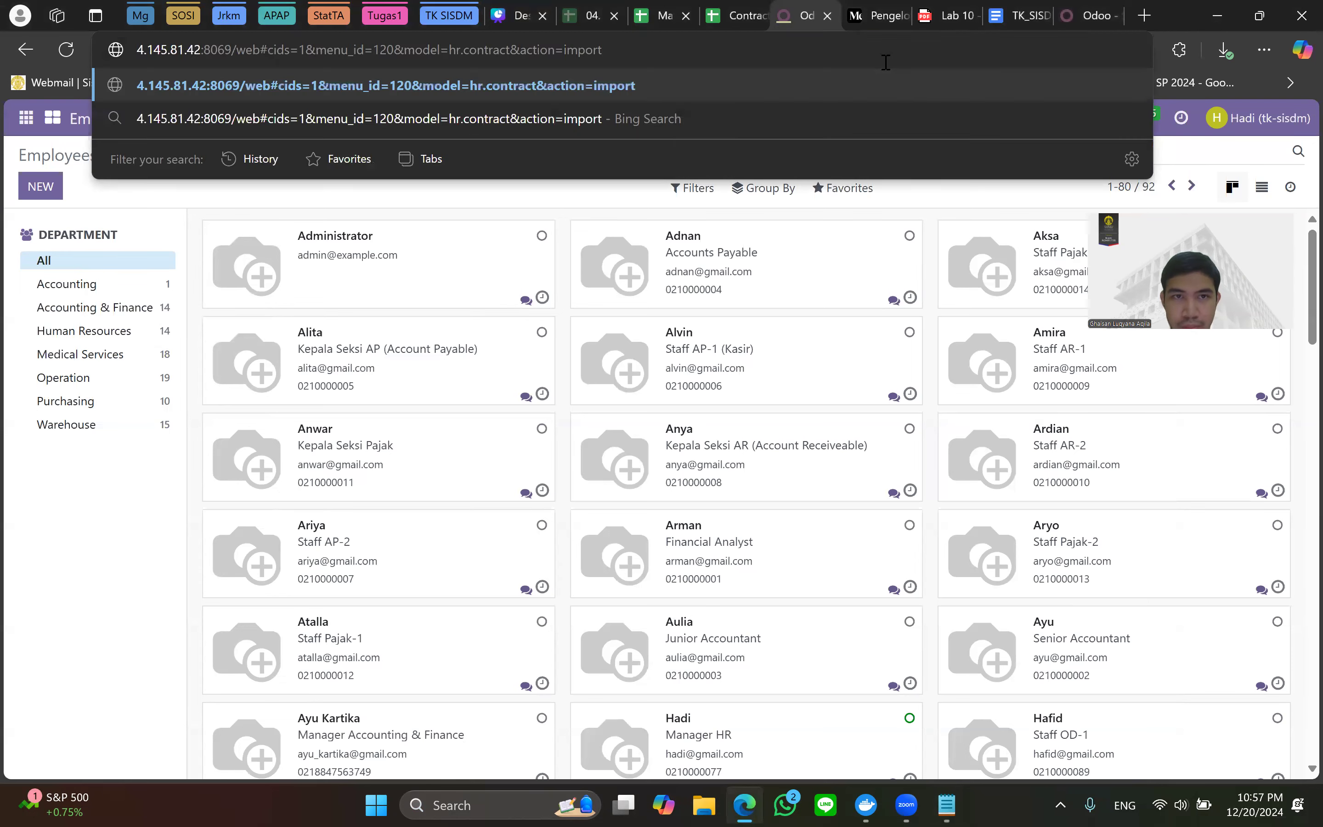
key(Return)
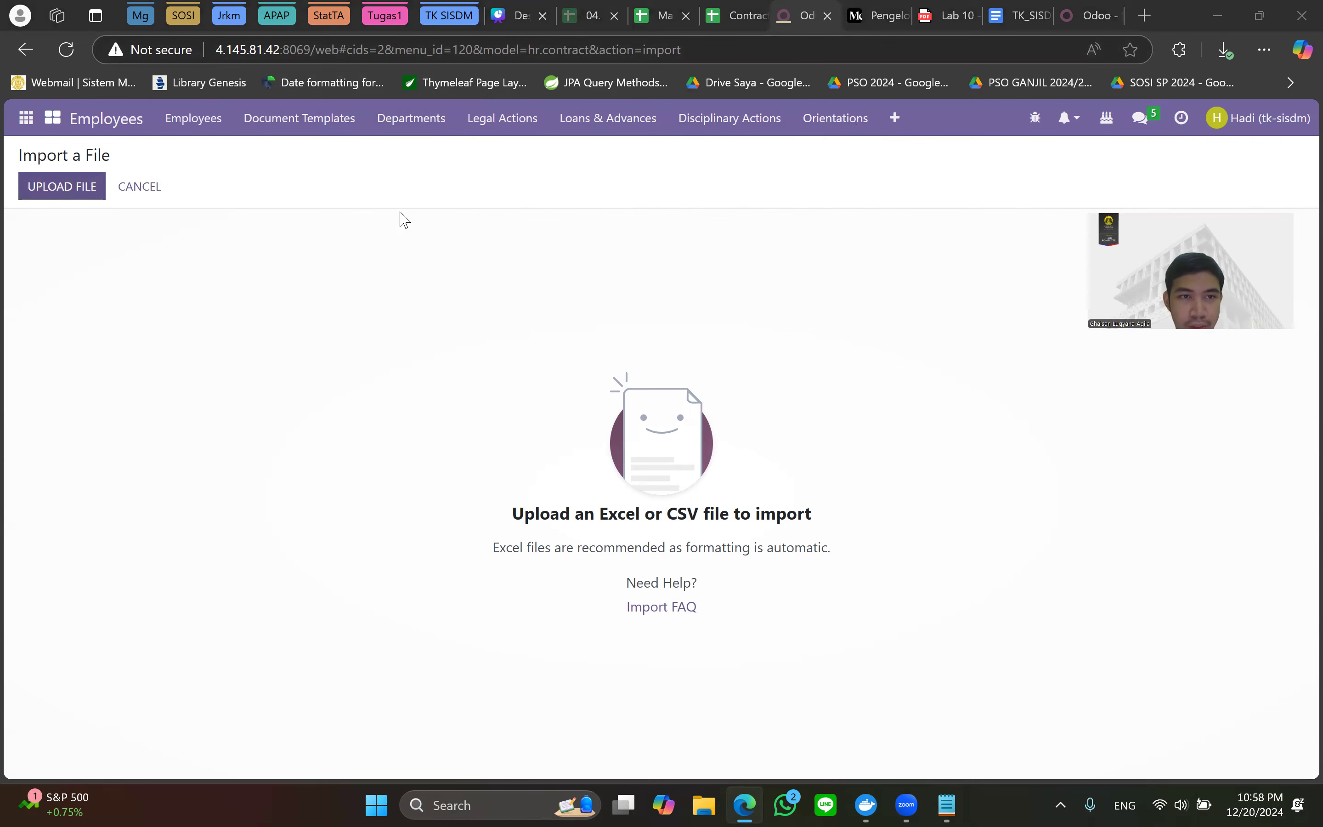
Download the Contract history (hr.contract.history) spreadsheet as an Excel (.xlsx) file.
click(638, 15)
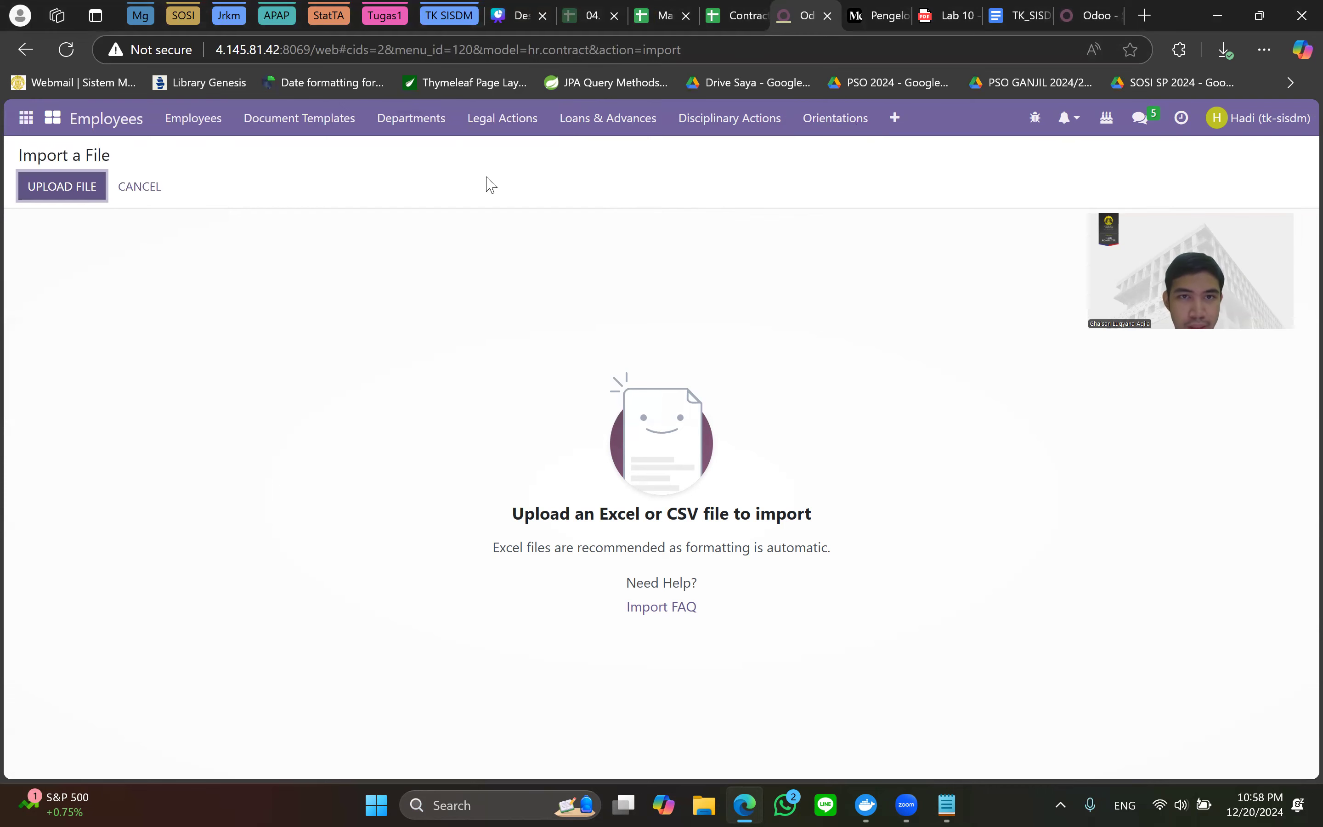
click(733, 16)
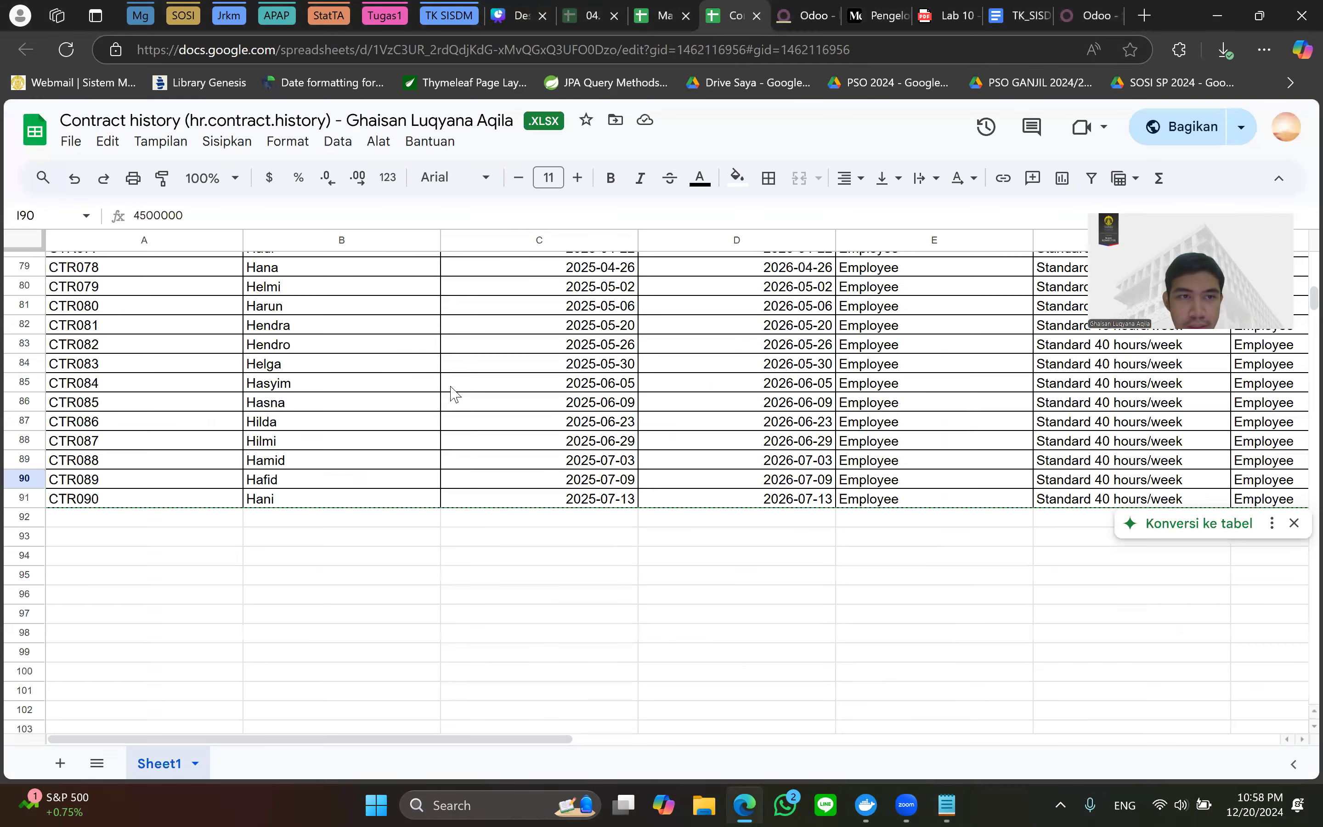
scroll(470, 407, up, 20)
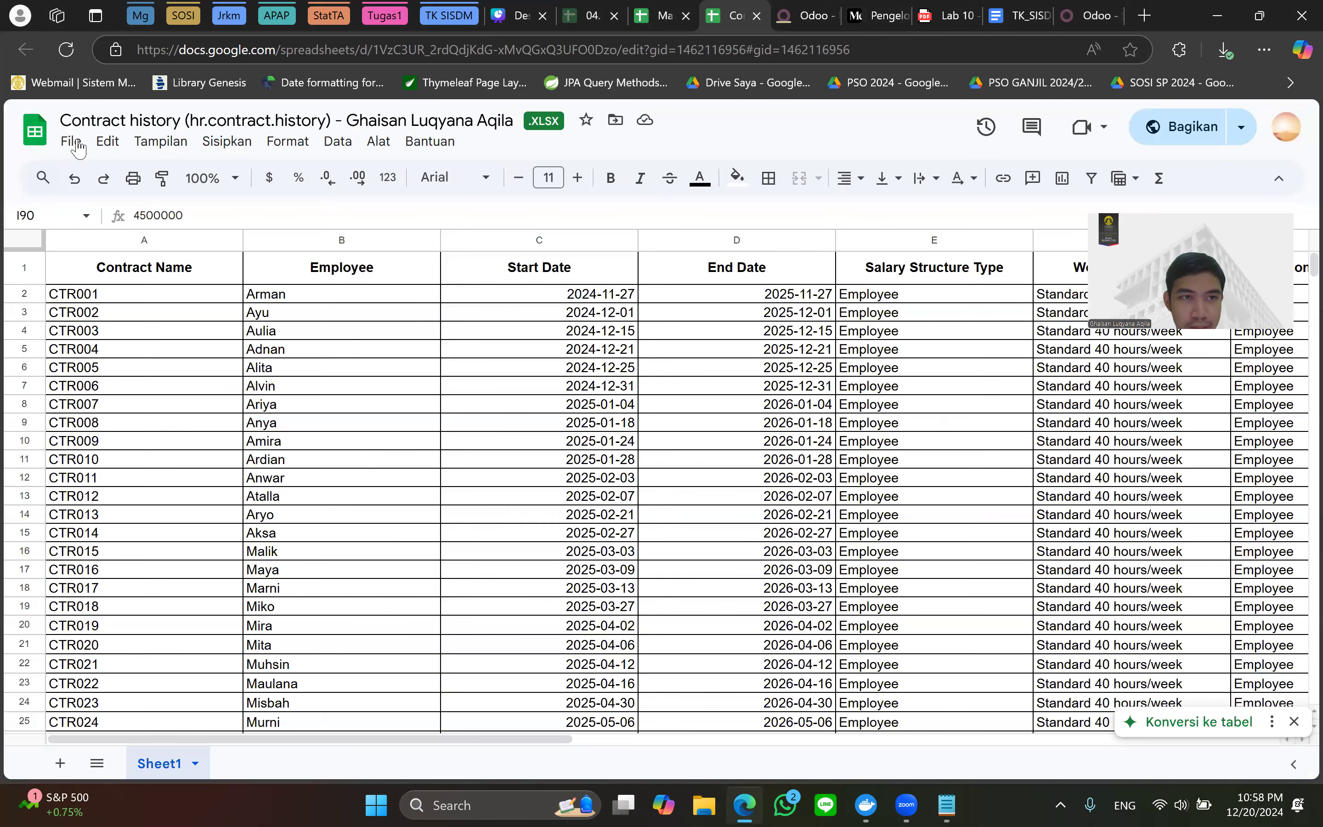
click(71, 141)
mouse_move(219, 398)
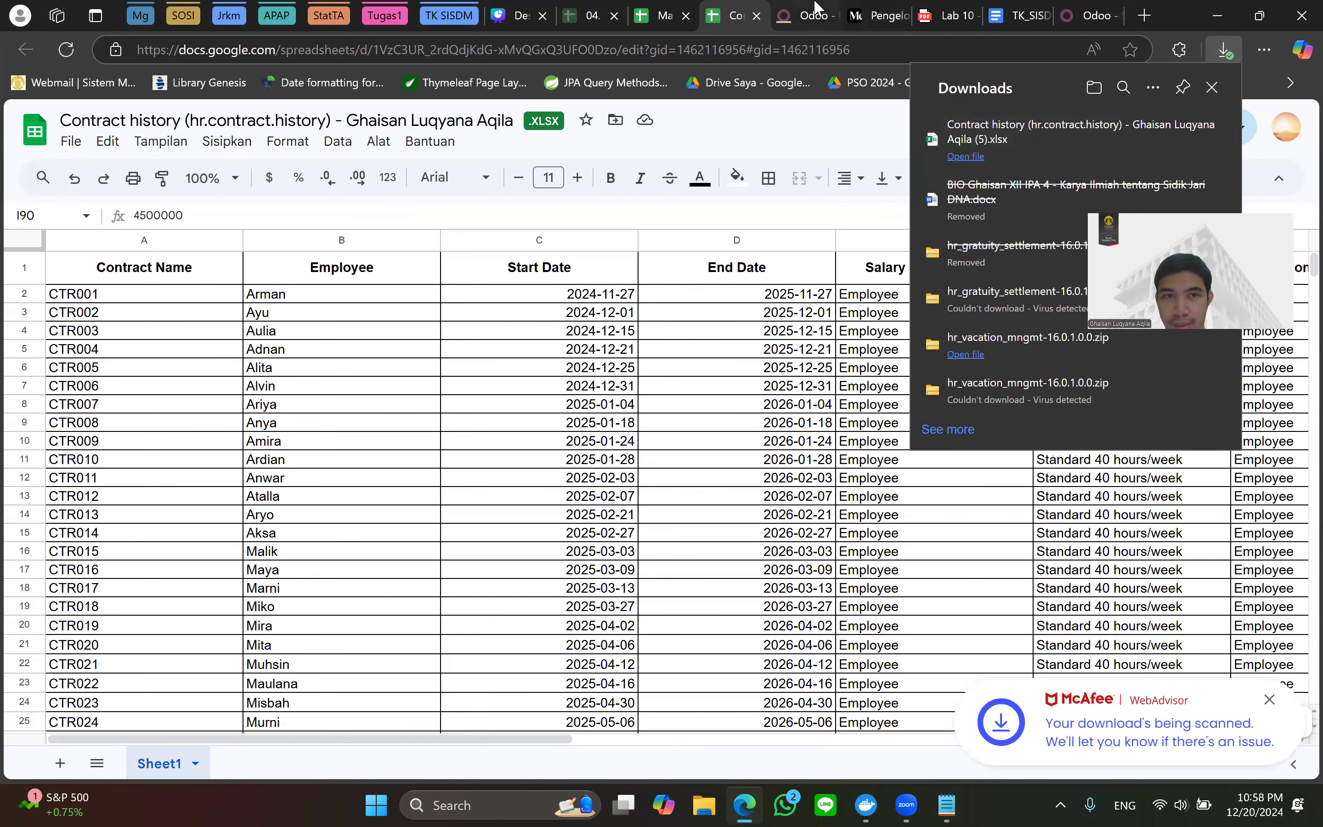
Upload the Contract history .xlsx file from the Downloads folder to Odoo's contract import page.
click(803, 15)
click(37, 189)
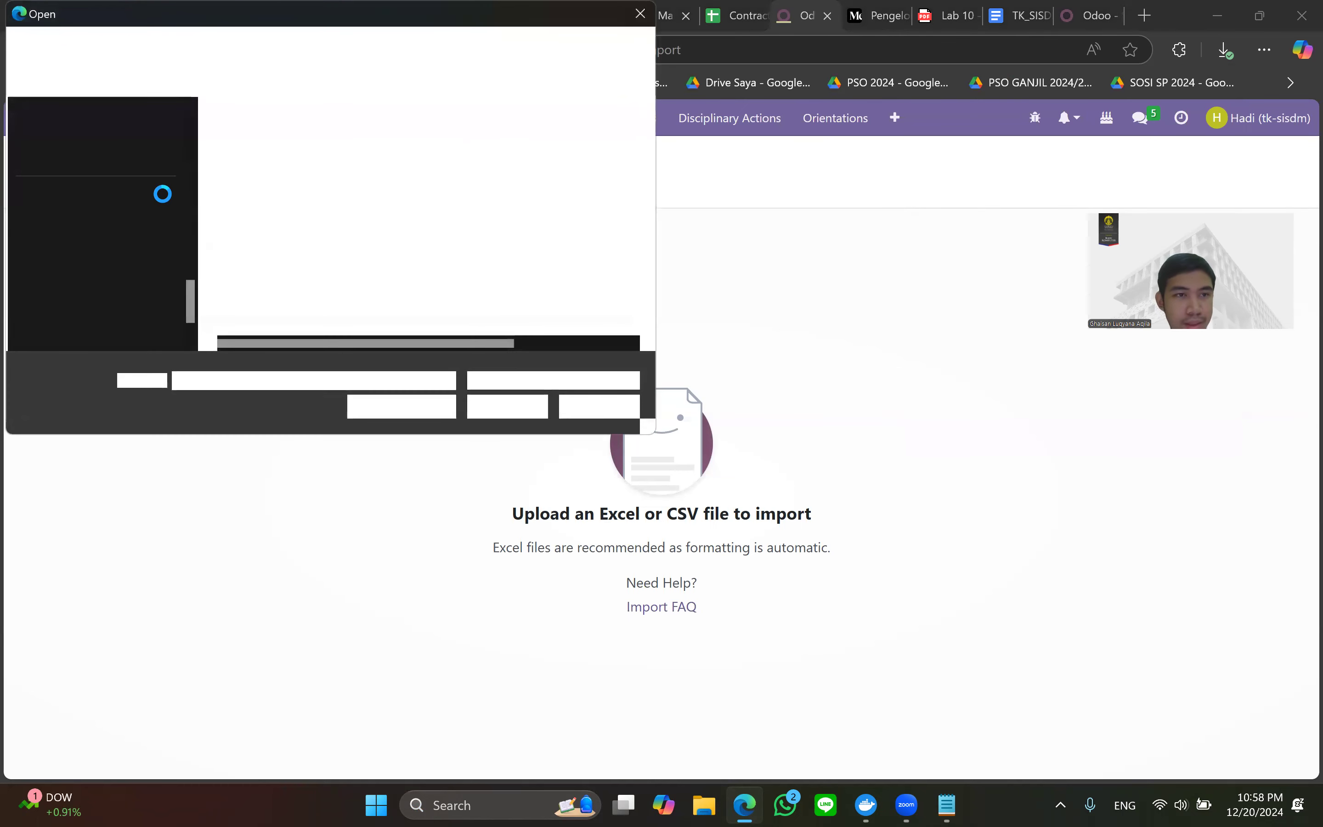
scroll(66, 194, up, 5)
click(76, 236)
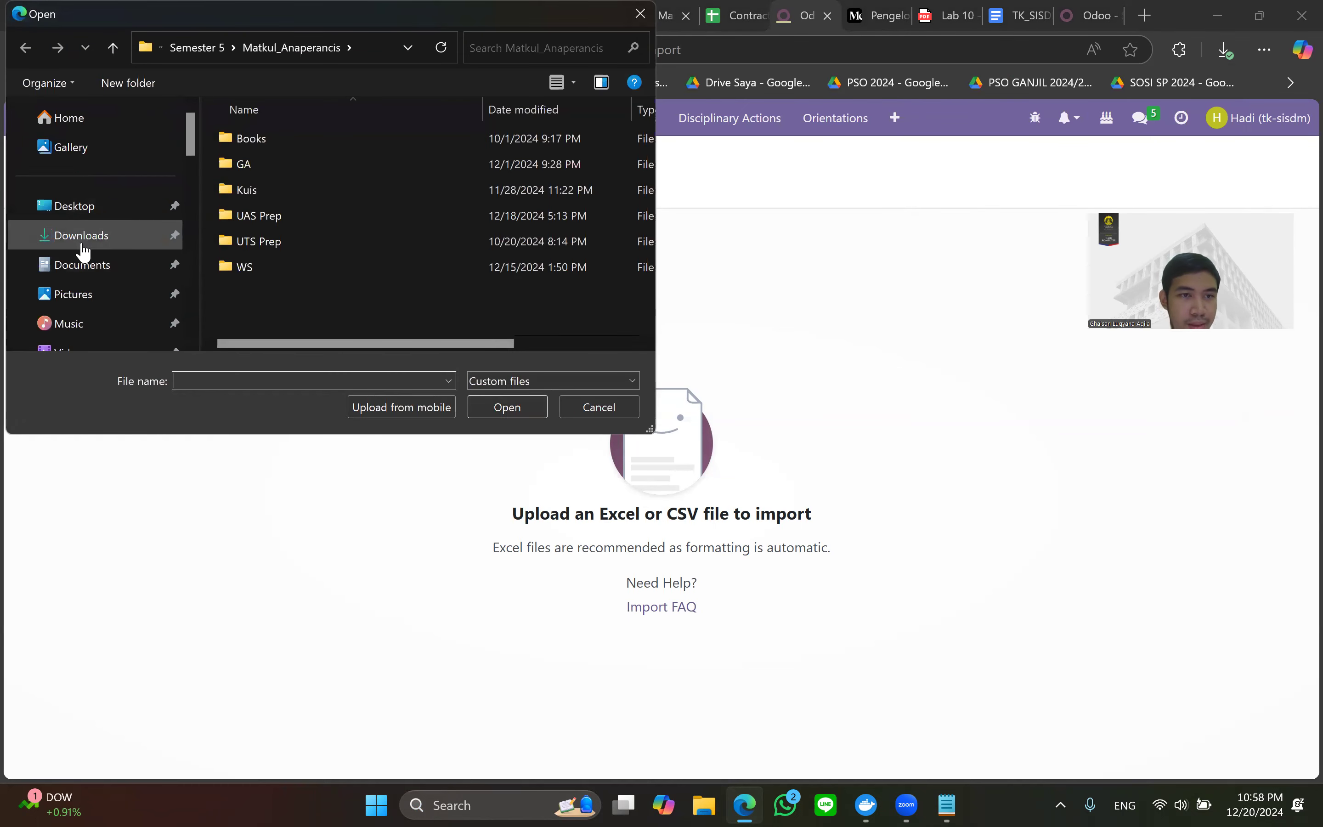
click(386, 160)
click(513, 408)
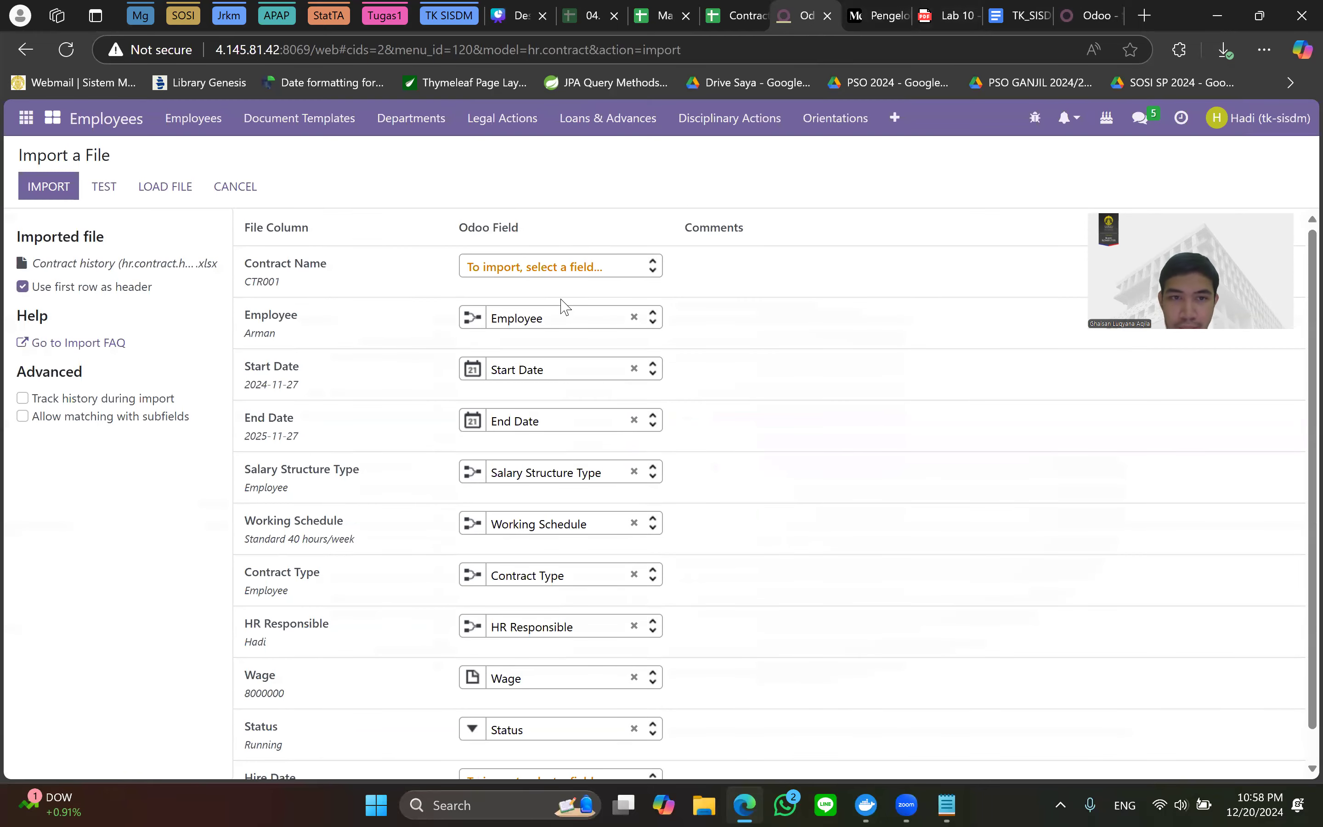
Check the column mapping against the Medium tutorial and map the Contract Name column to the Contract Reference field.
scroll(563, 301, down, 1)
scroll(541, 247, up, 1)
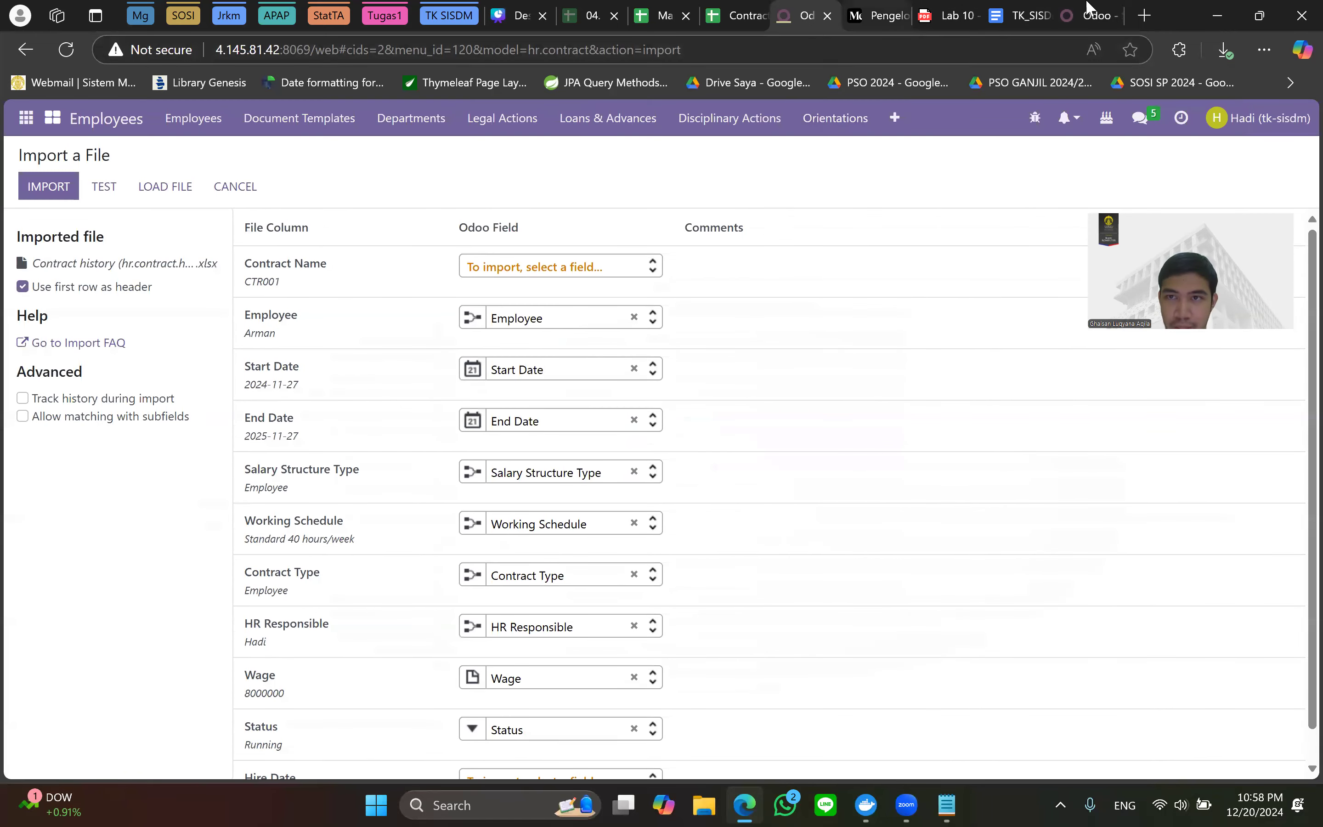
click(899, 8)
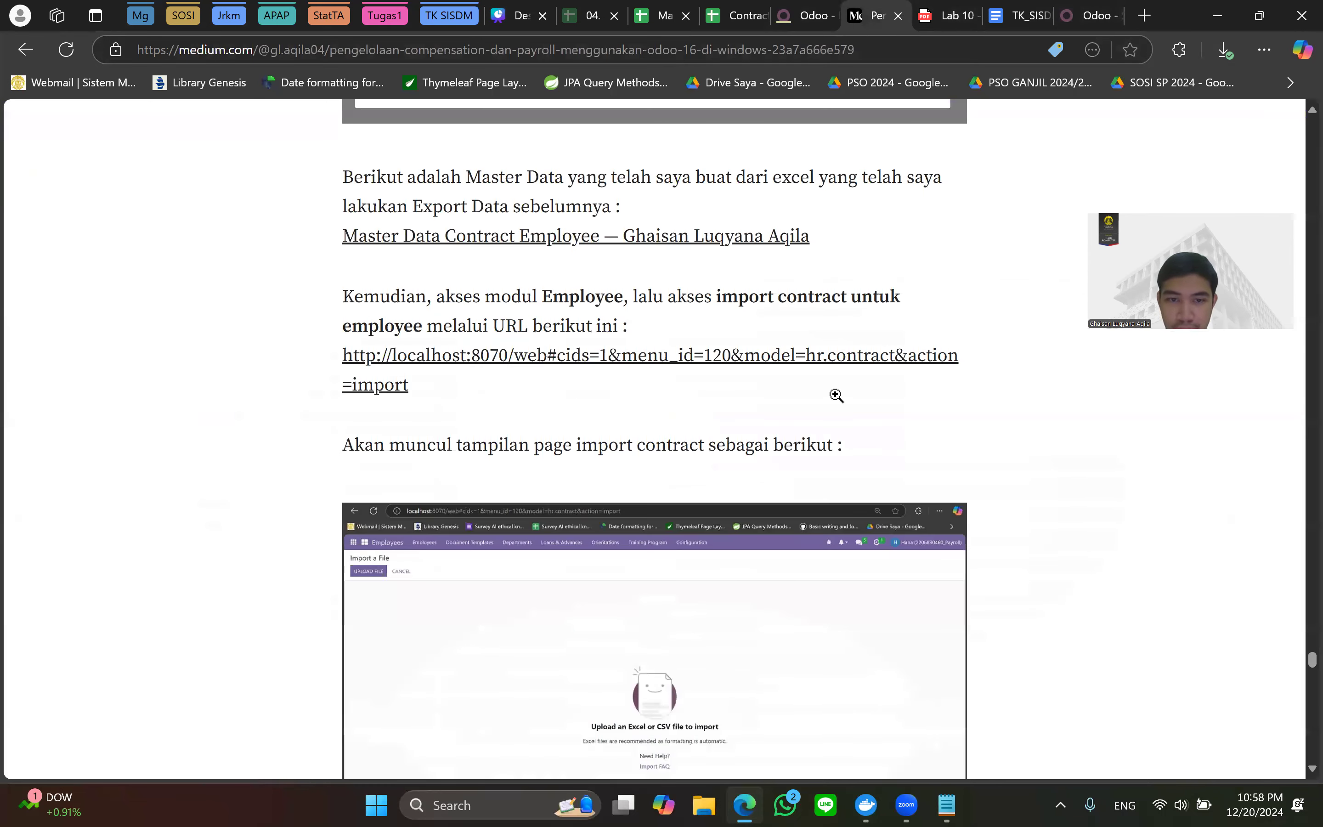
scroll(836, 395, down, 3)
scroll(729, 147, down, 4)
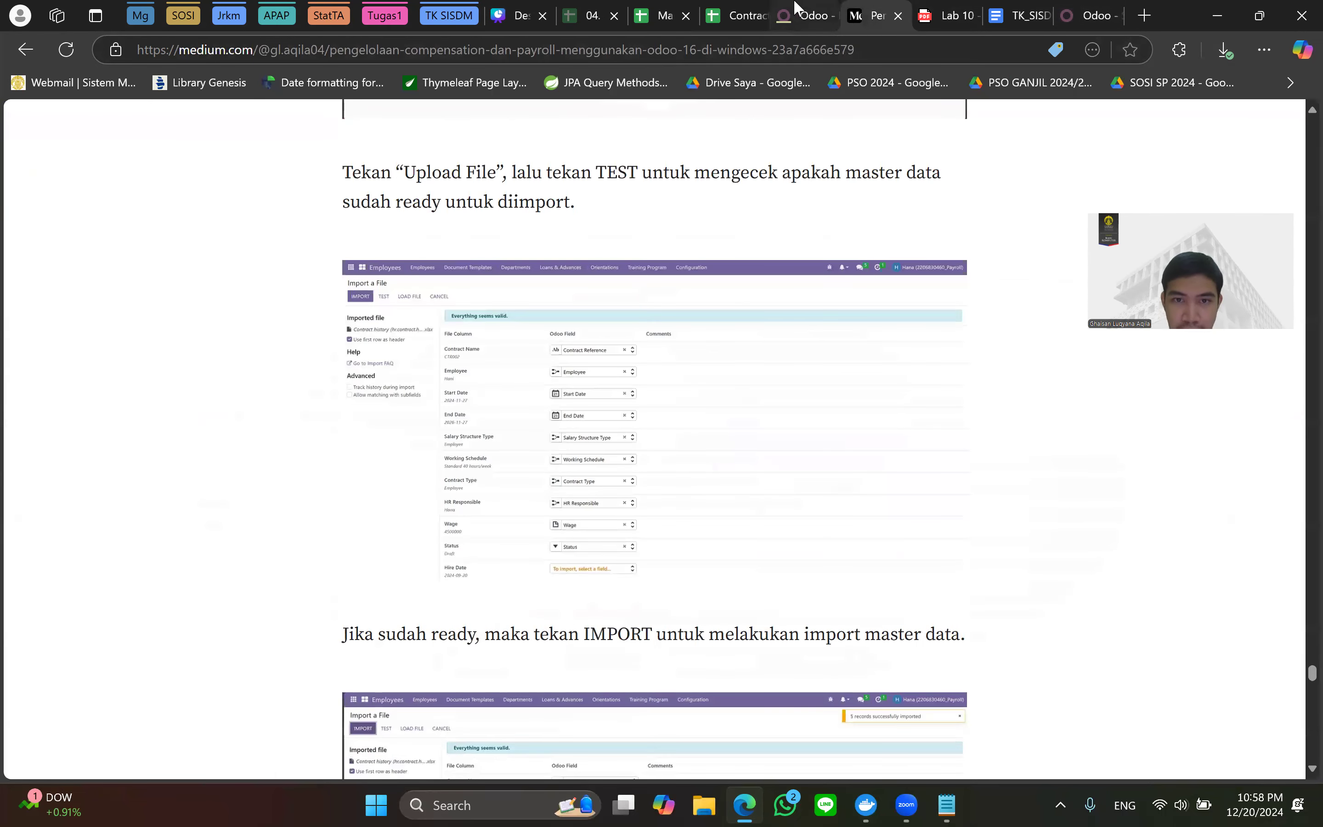
click(796, 15)
click(609, 267)
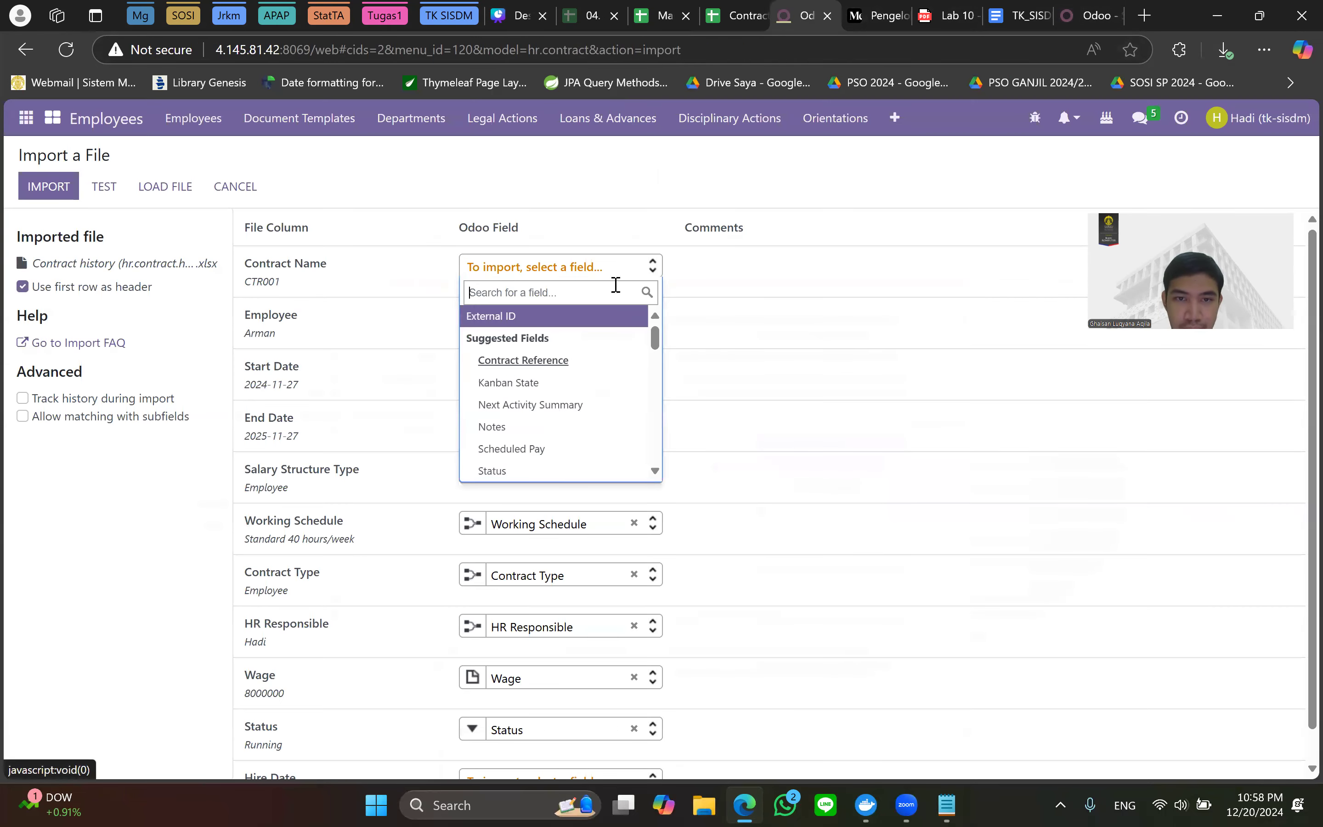
click(579, 361)
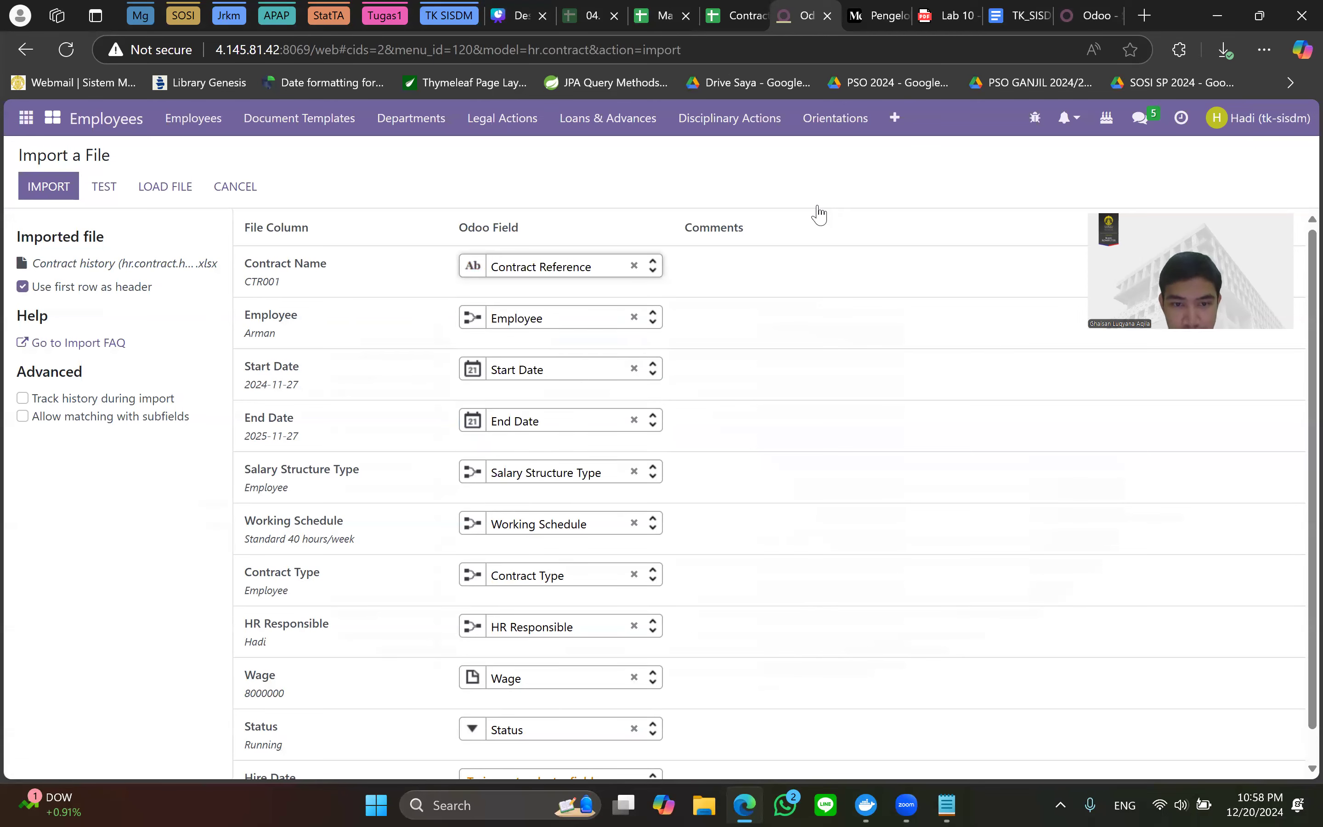
Test the contract import and review the comments on the mapped fields.
click(105, 186)
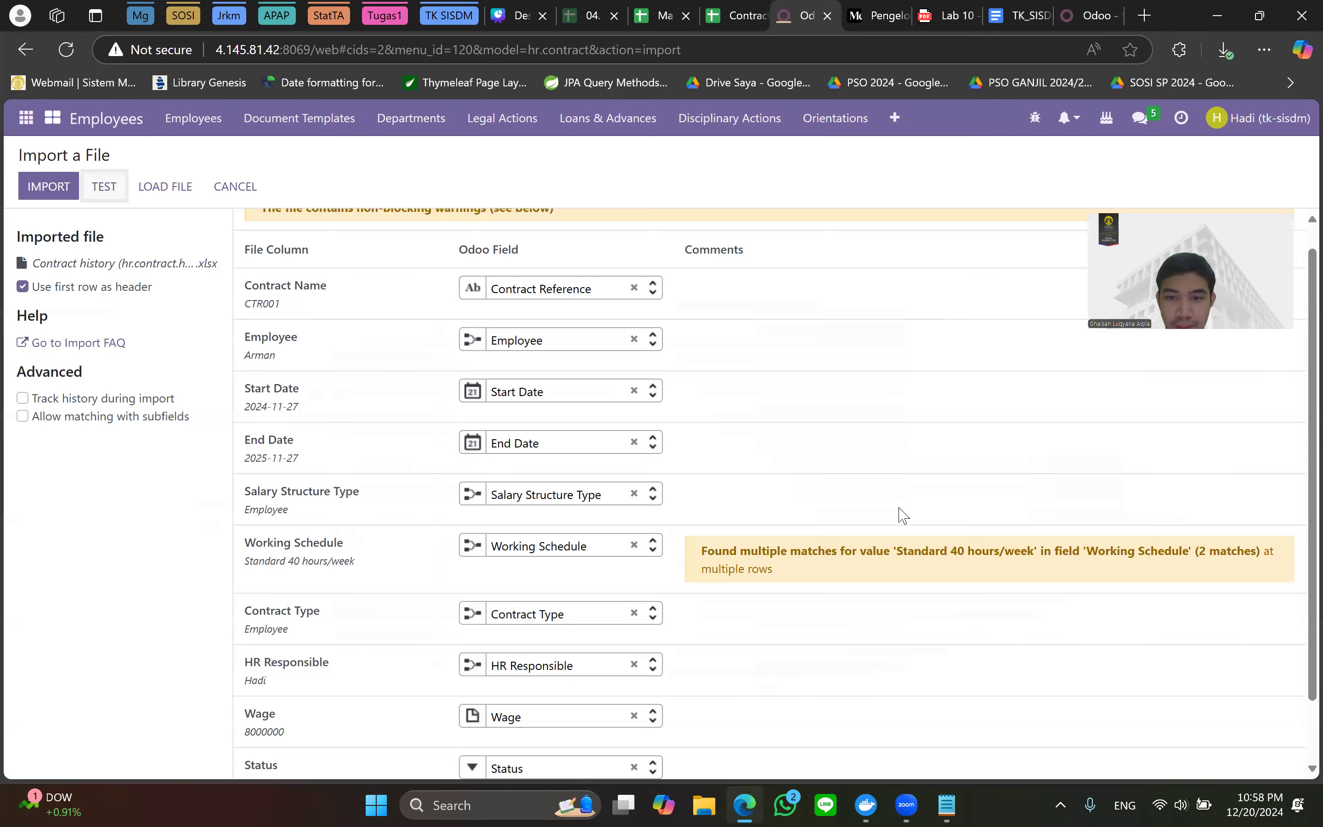
scroll(1085, 517, down, 1)
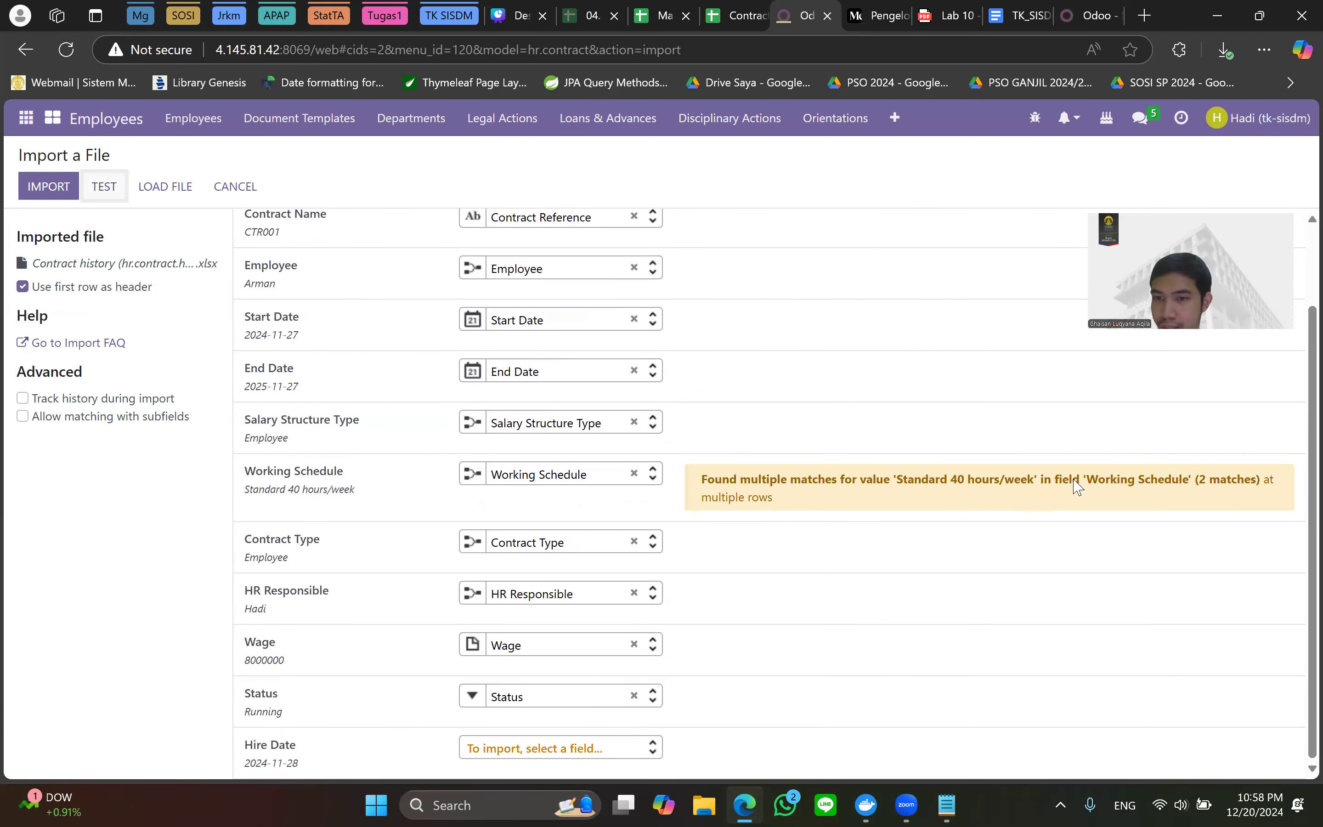
scroll(1144, 577, up, 2)
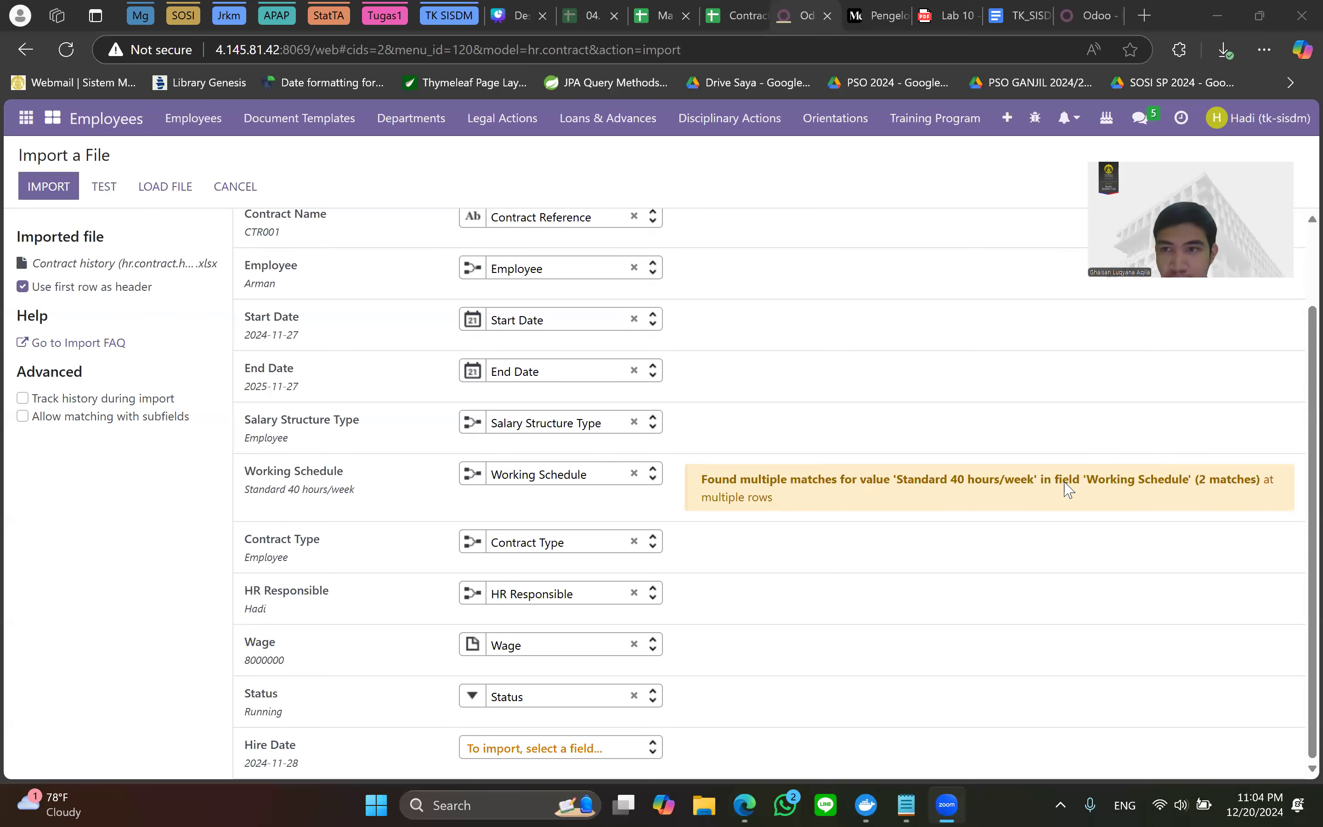
scroll(1069, 489, up, 2)
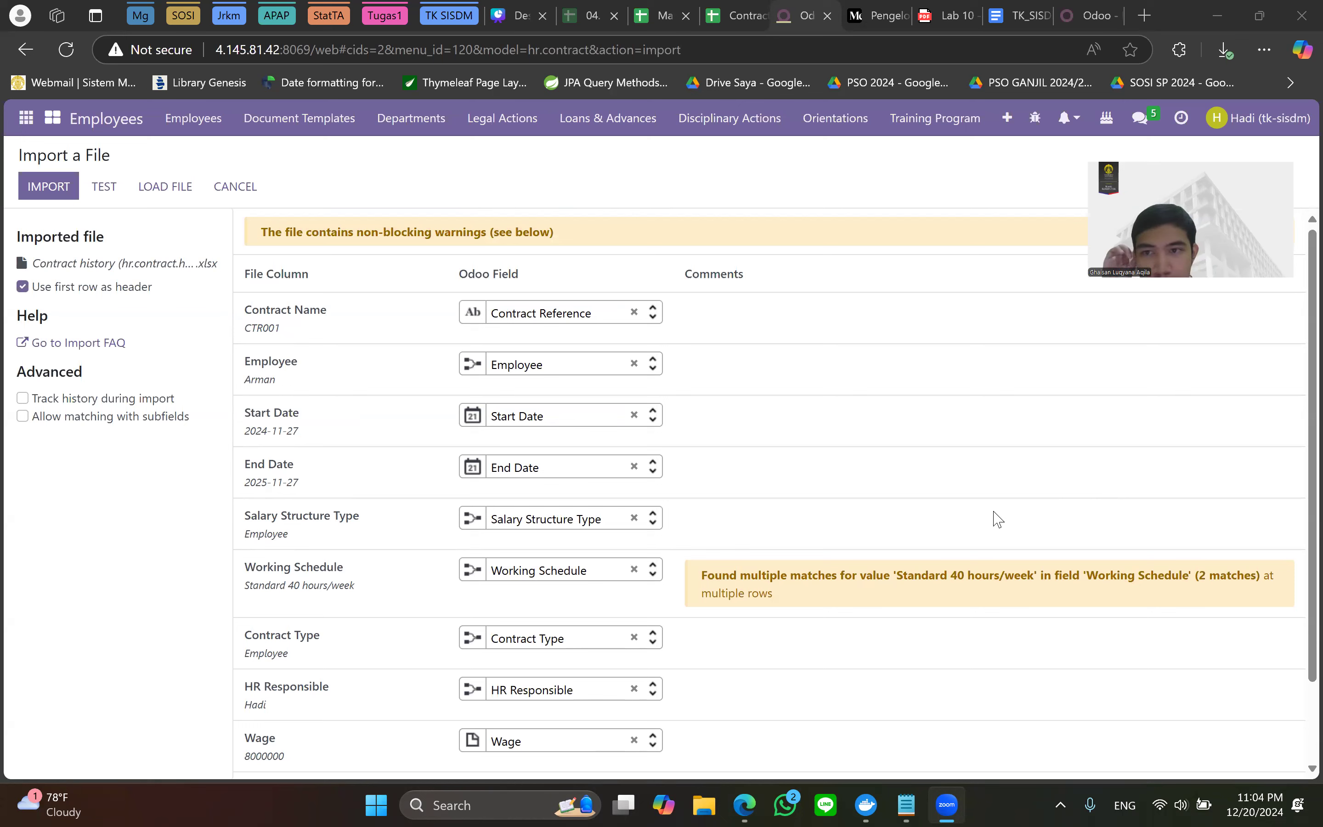
Open the employee contracts list and expand the None status group to look through its records.
click(218, 129)
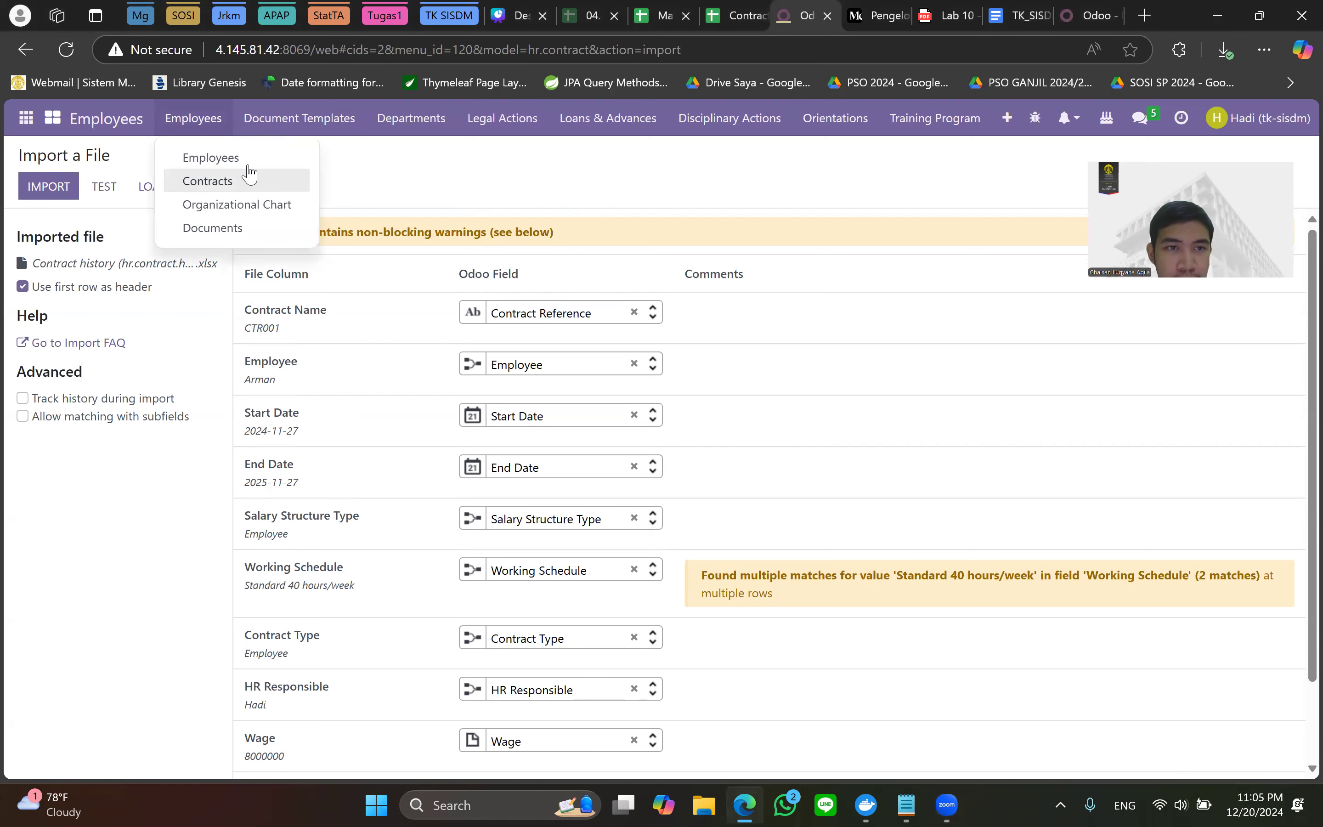
click(253, 186)
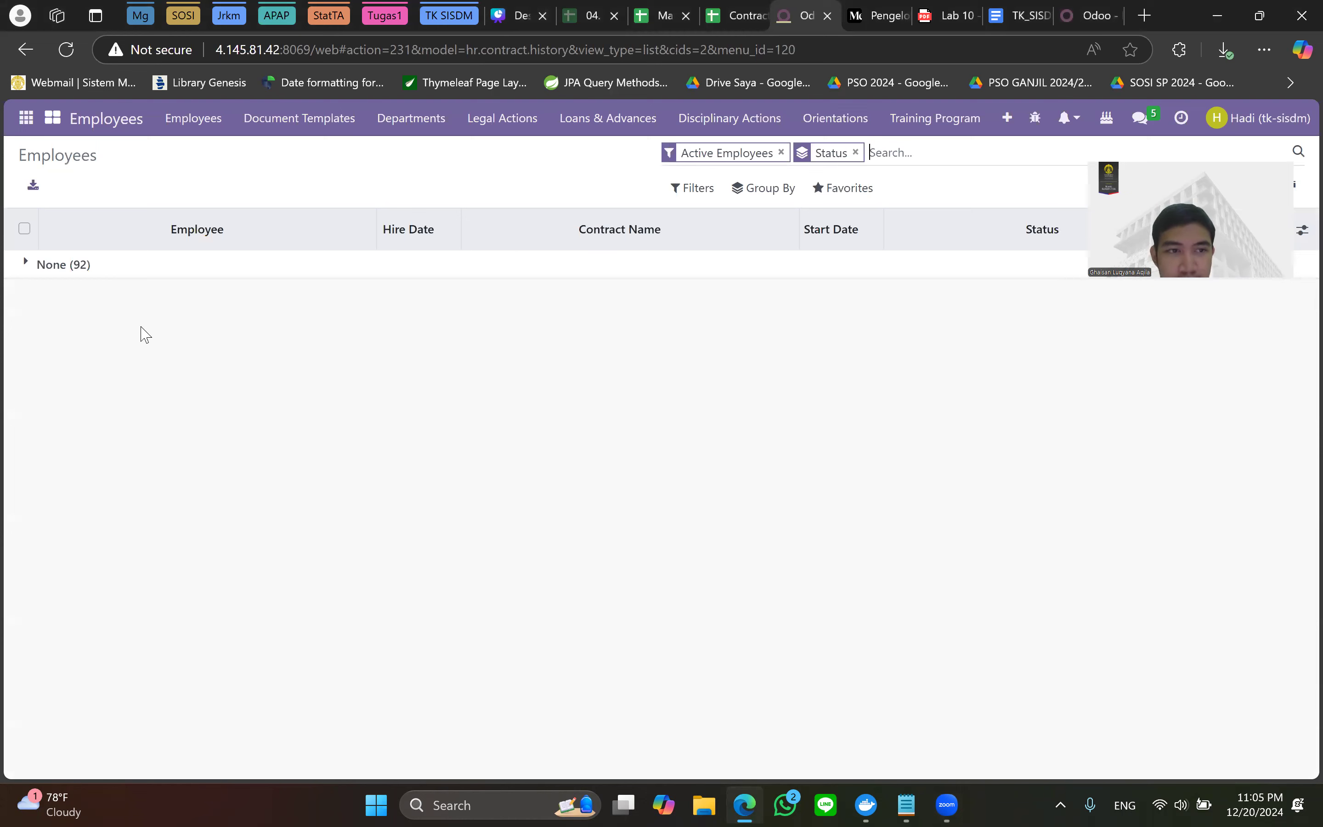
click(25, 265)
scroll(393, 401, down, 8)
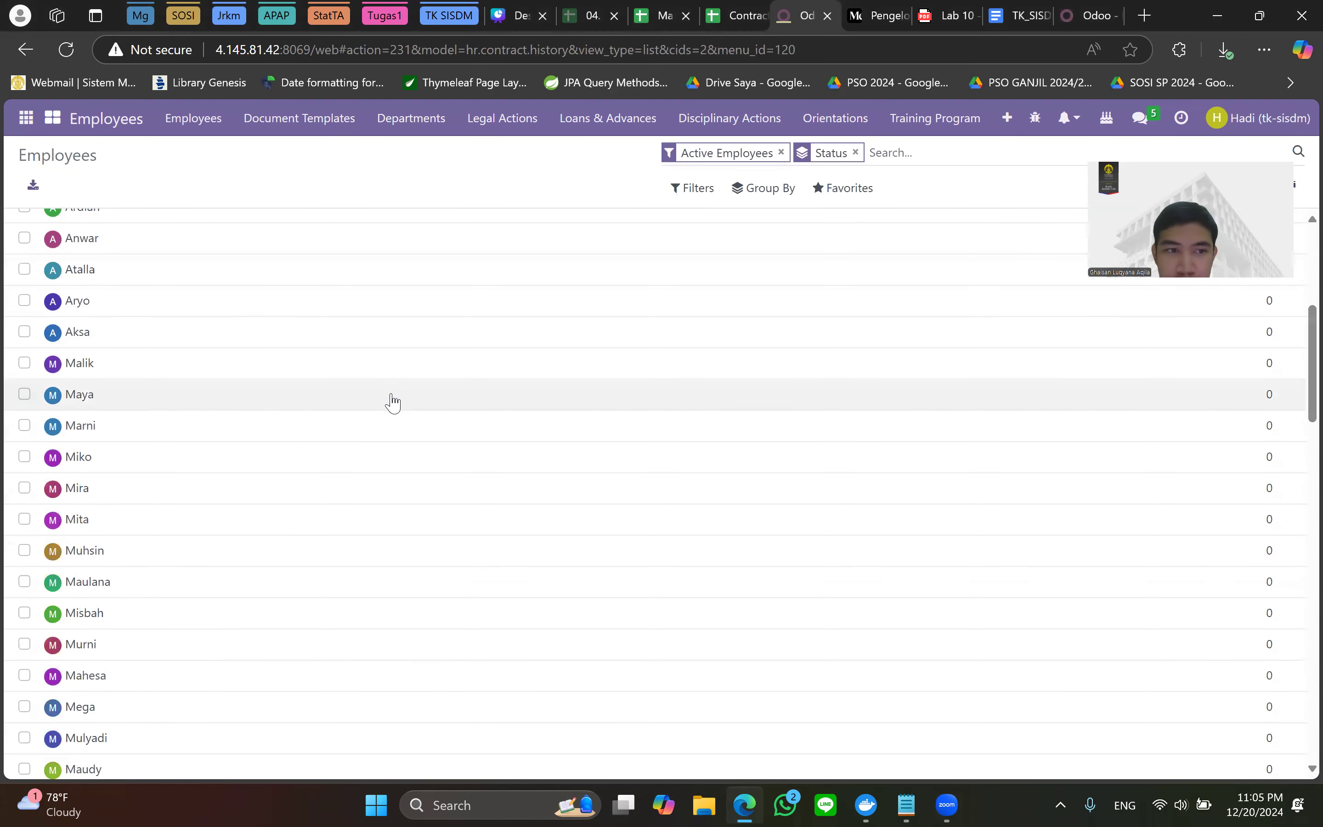
Look through the employee records in the None status group, checking their contract columns from the first record to the last.
scroll(1089, 331, up, 8)
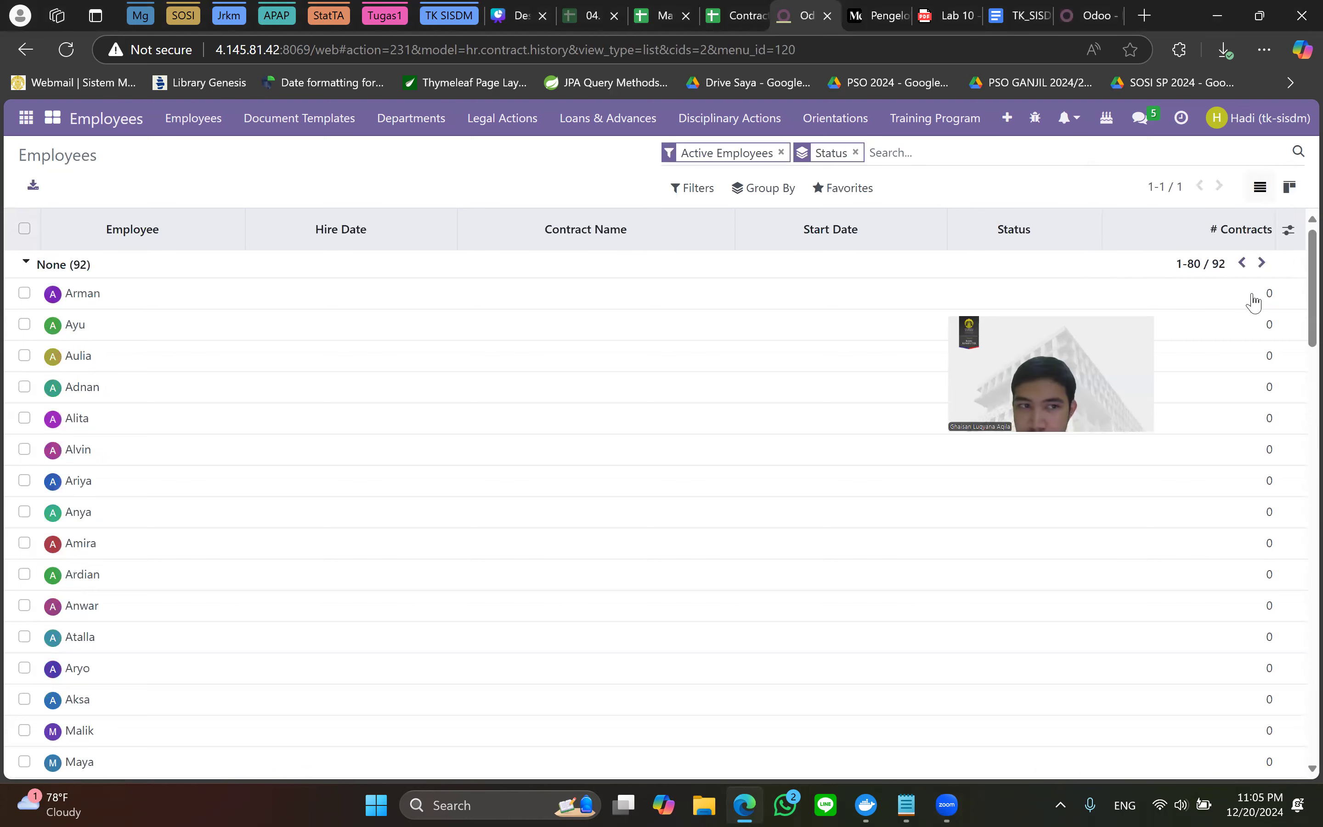
scroll(1257, 312, down, 8)
scroll(1252, 332, down, 15)
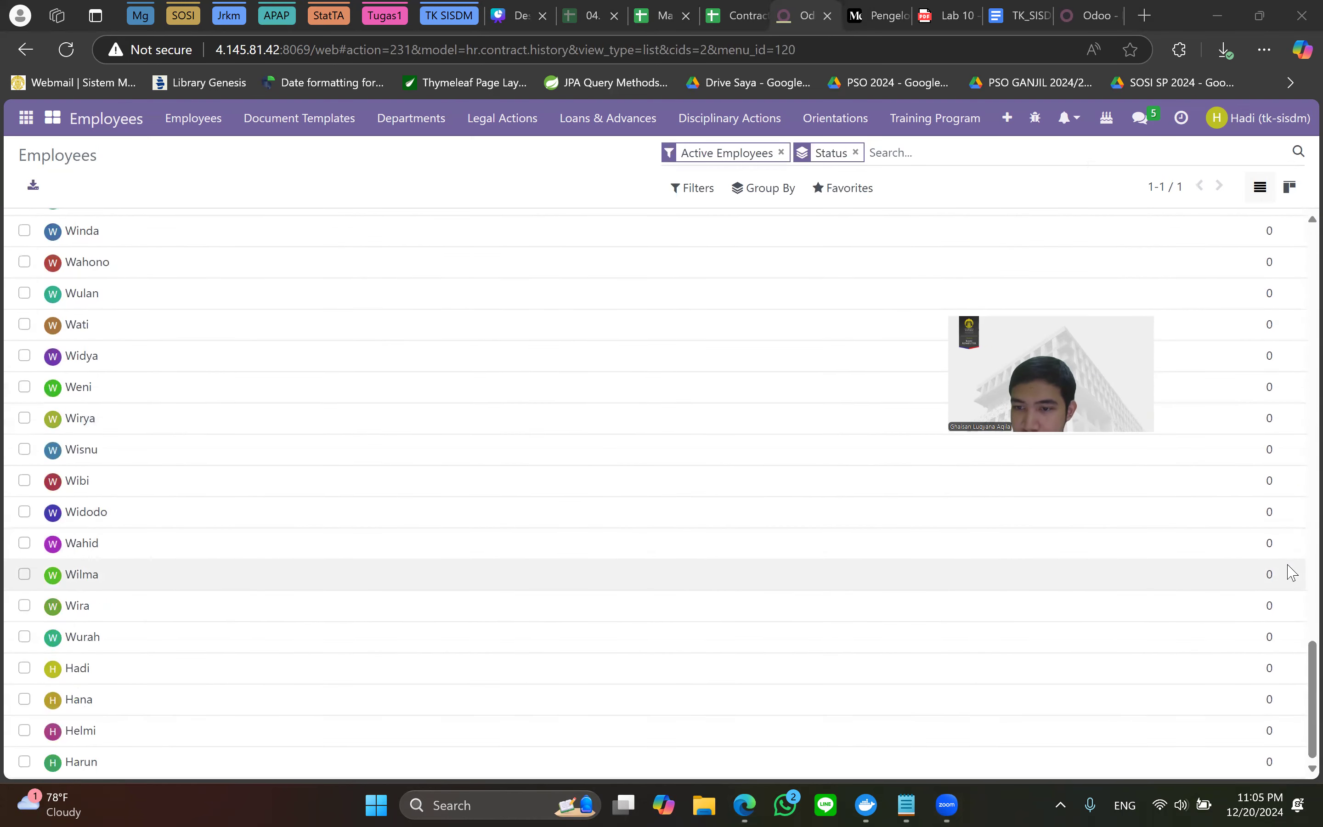
scroll(1302, 362, up, 8)
scroll(1302, 362, down, 8)
scroll(411, 615, up, 20)
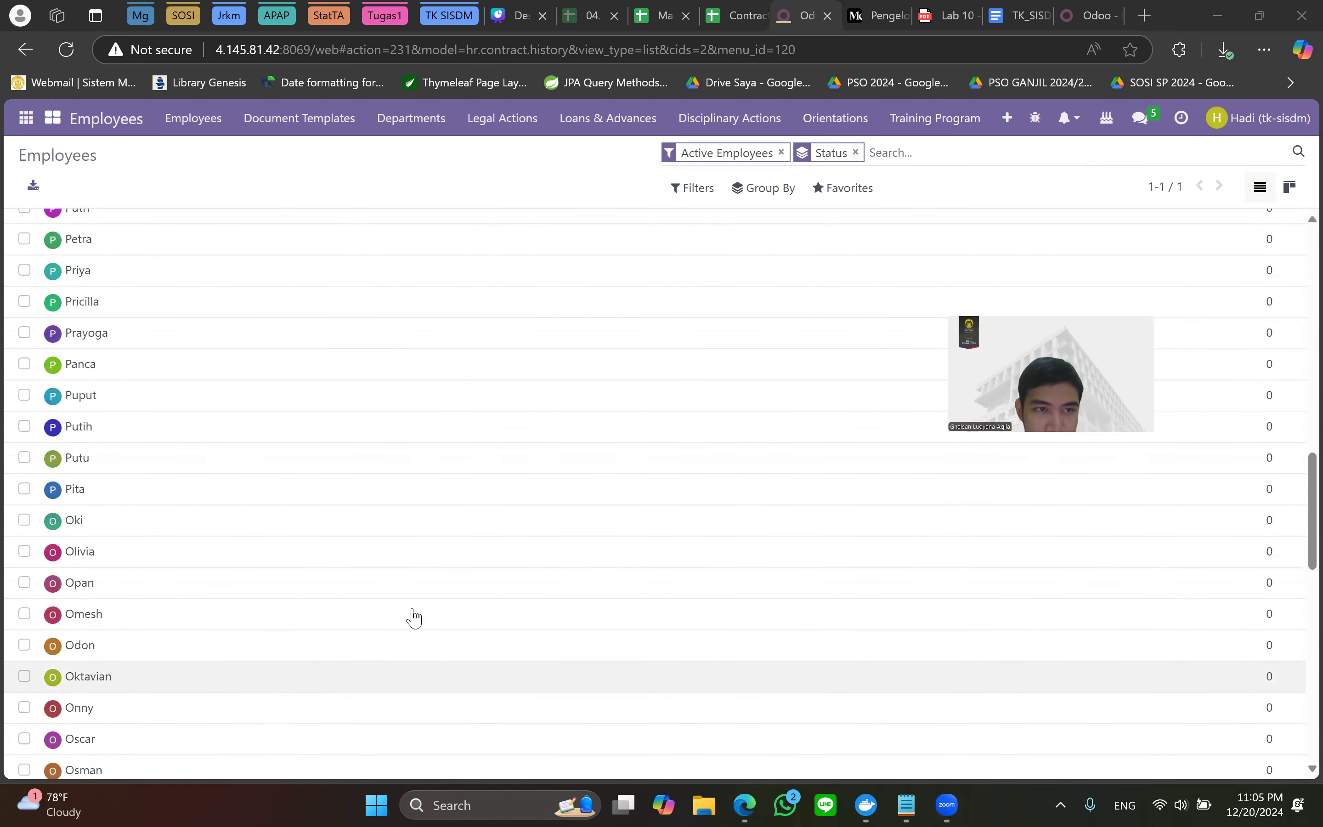
scroll(438, 574, up, 5)
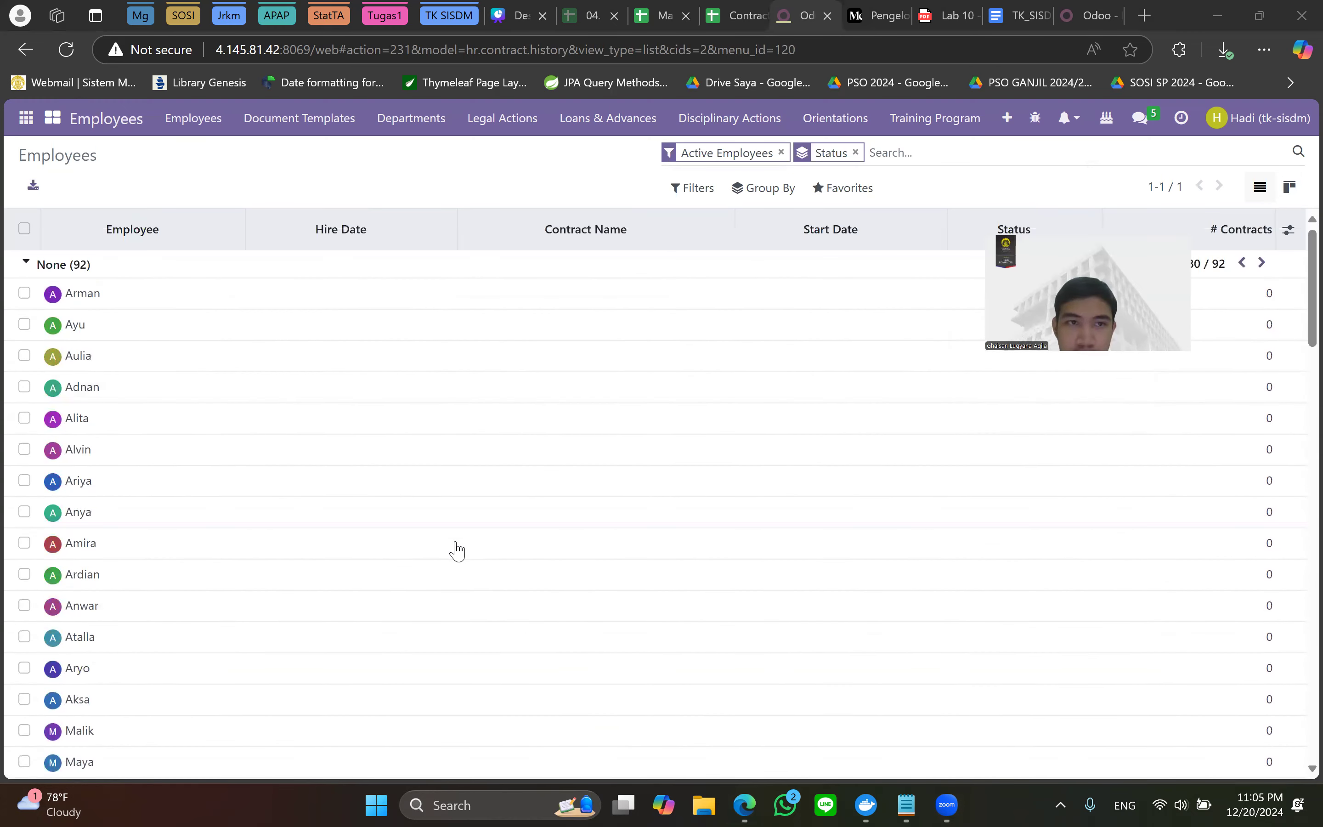
Copy the saved hr.contract import address with cids=1 from Notepad and load it in the Odoo browser tab.
click(905, 804)
key(ctrl+a)
key(ctrl+c)
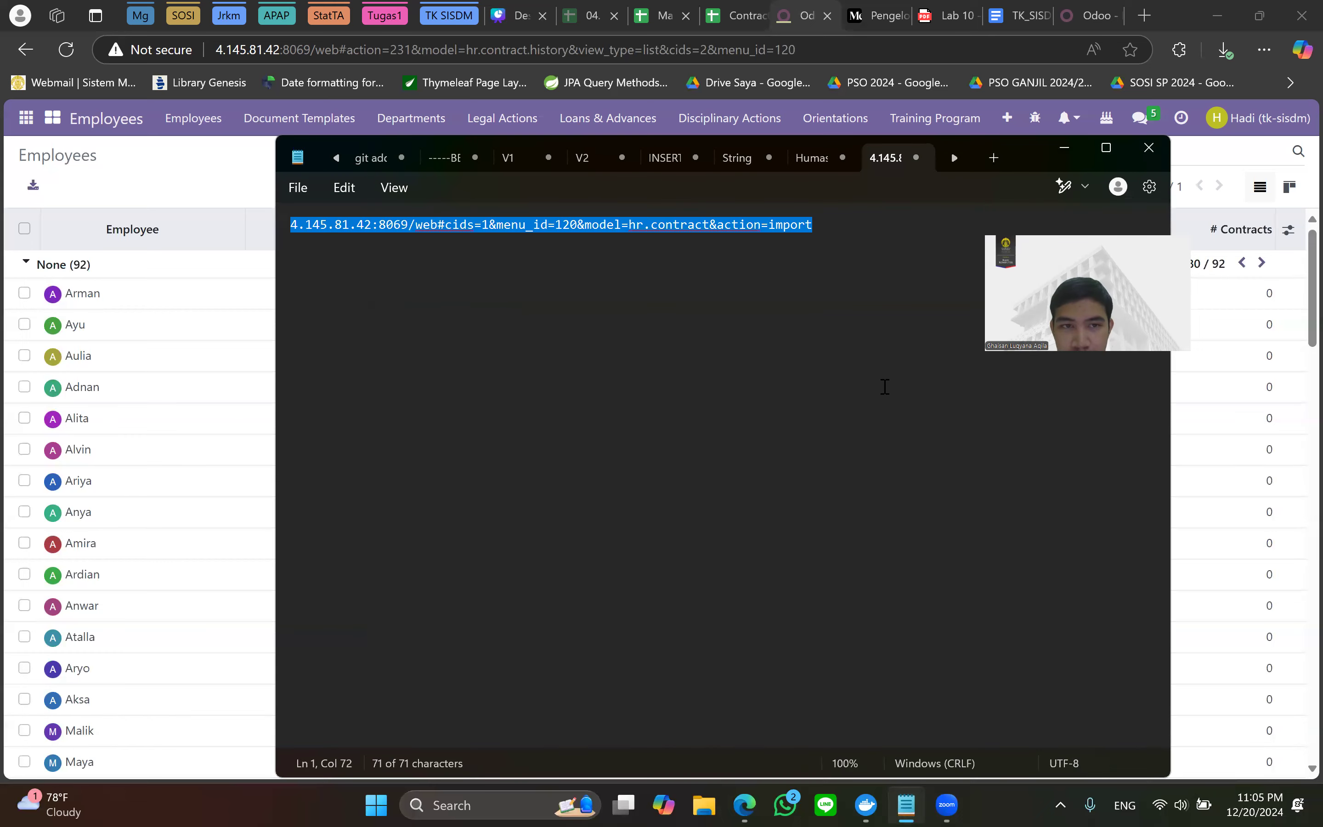
click(1064, 147)
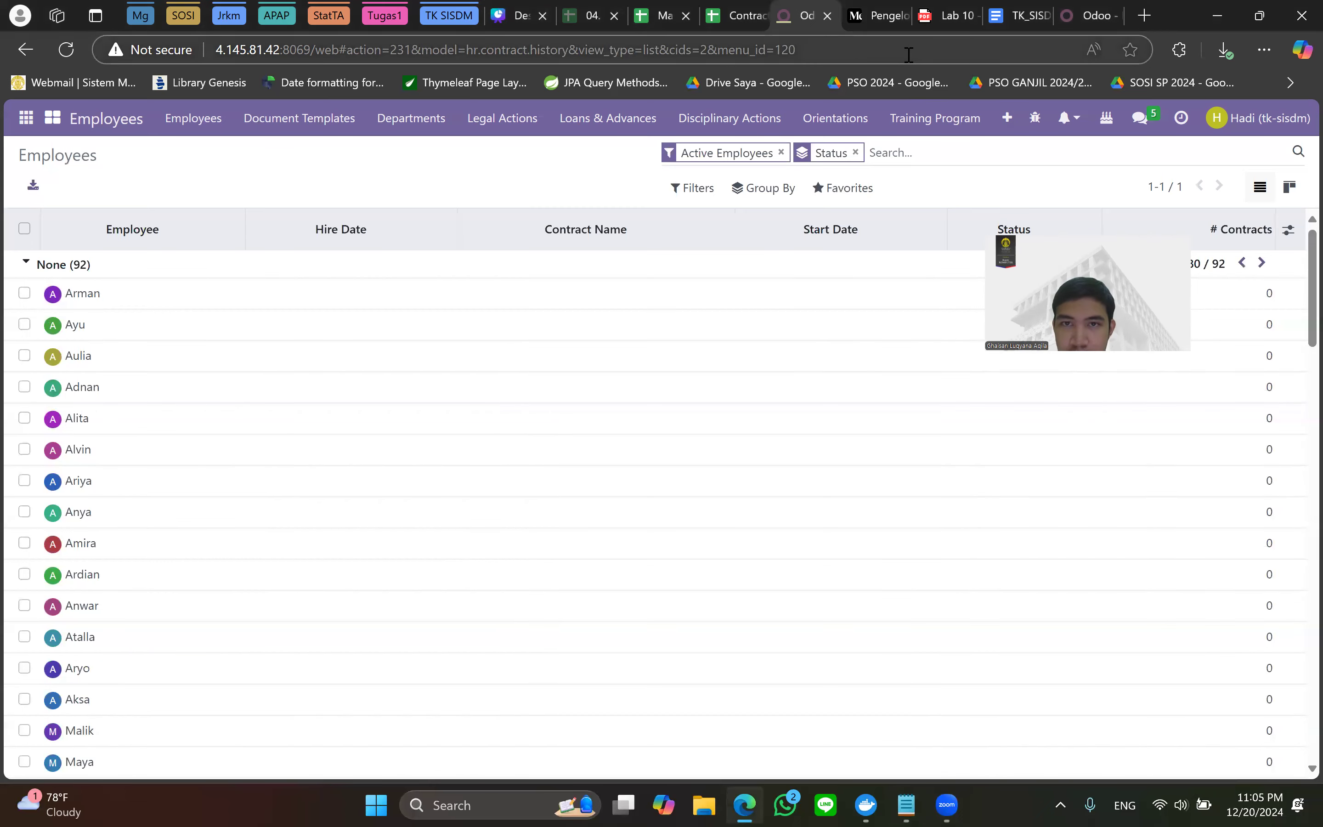
click(909, 55)
key(ctrl+v)
key(Return)
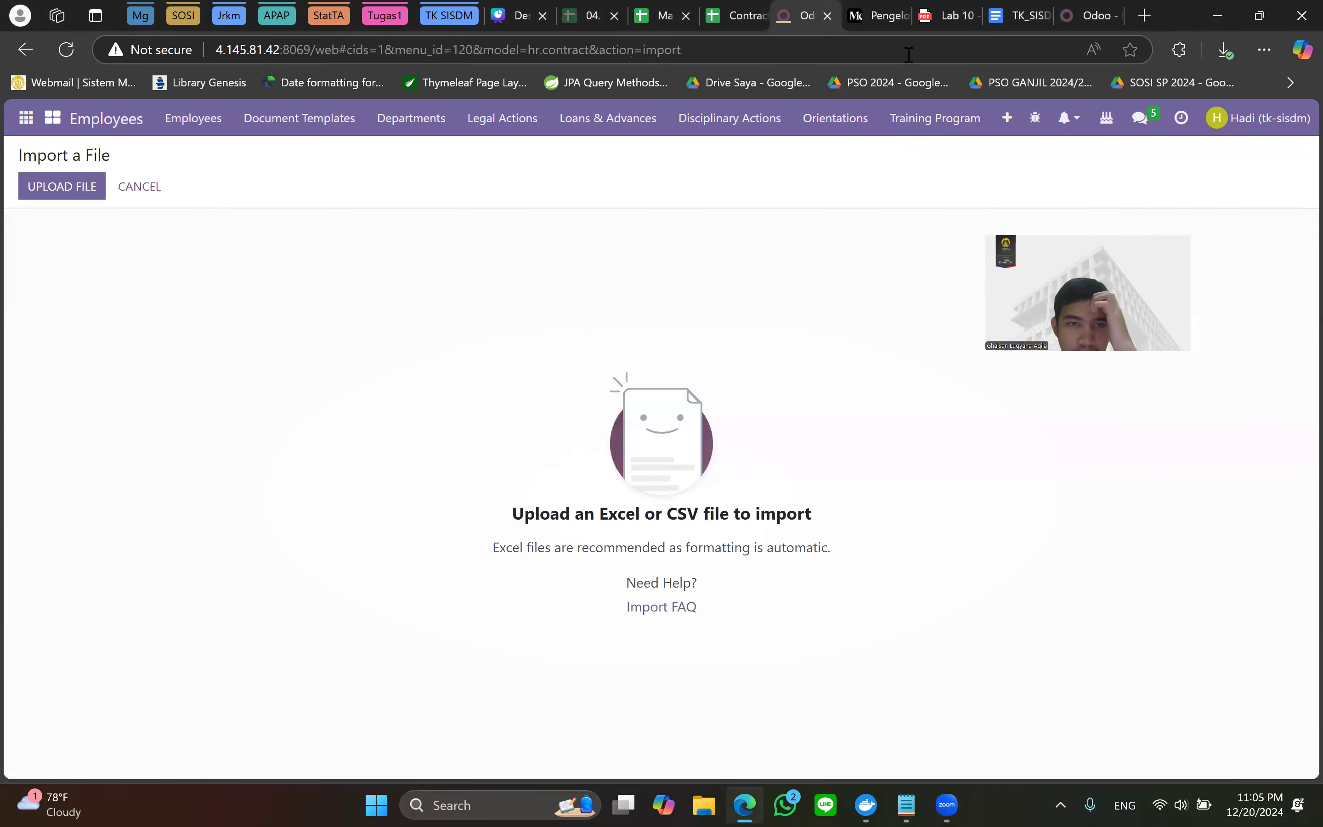
Upload the Contract history (hr.contract.history) file from the Downloads folder to the import page.
click(89, 200)
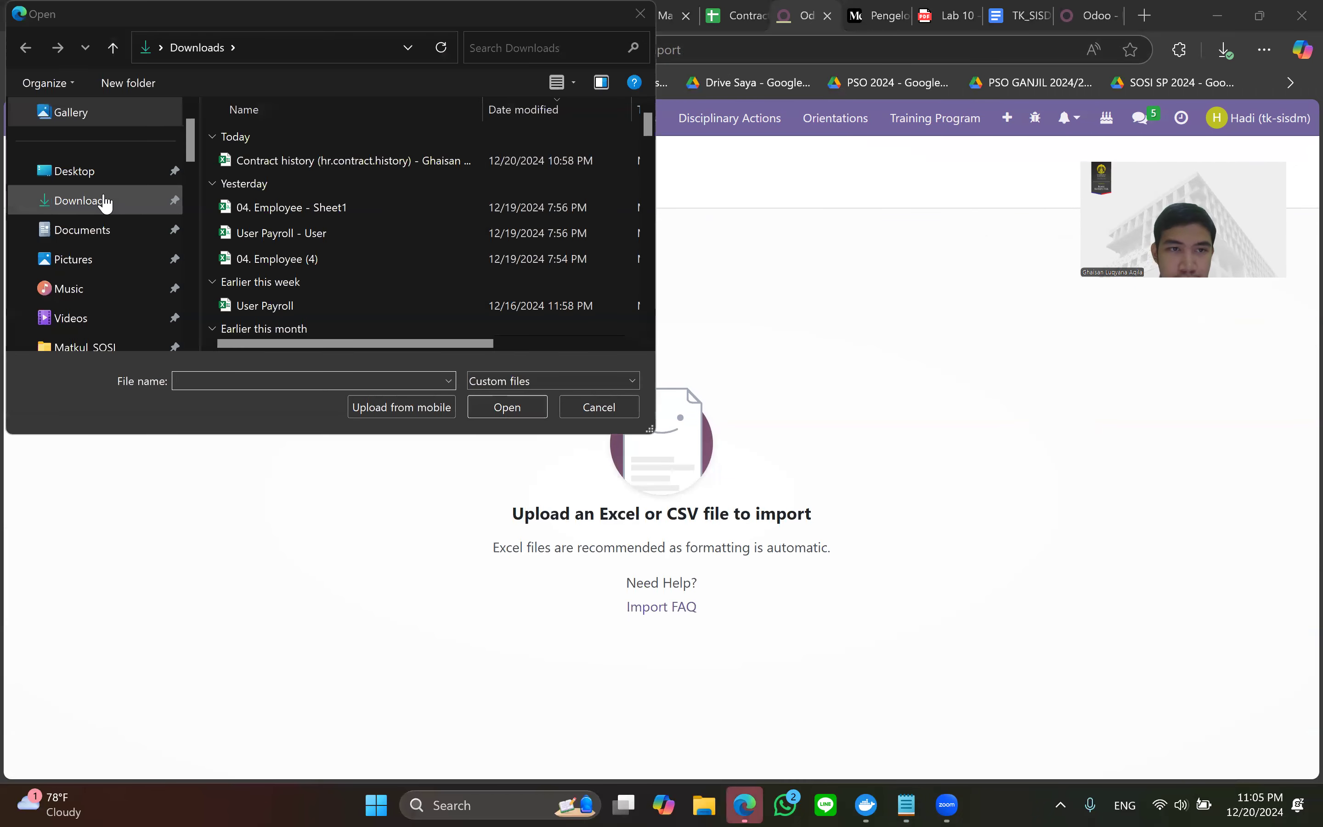
click(280, 162)
click(505, 405)
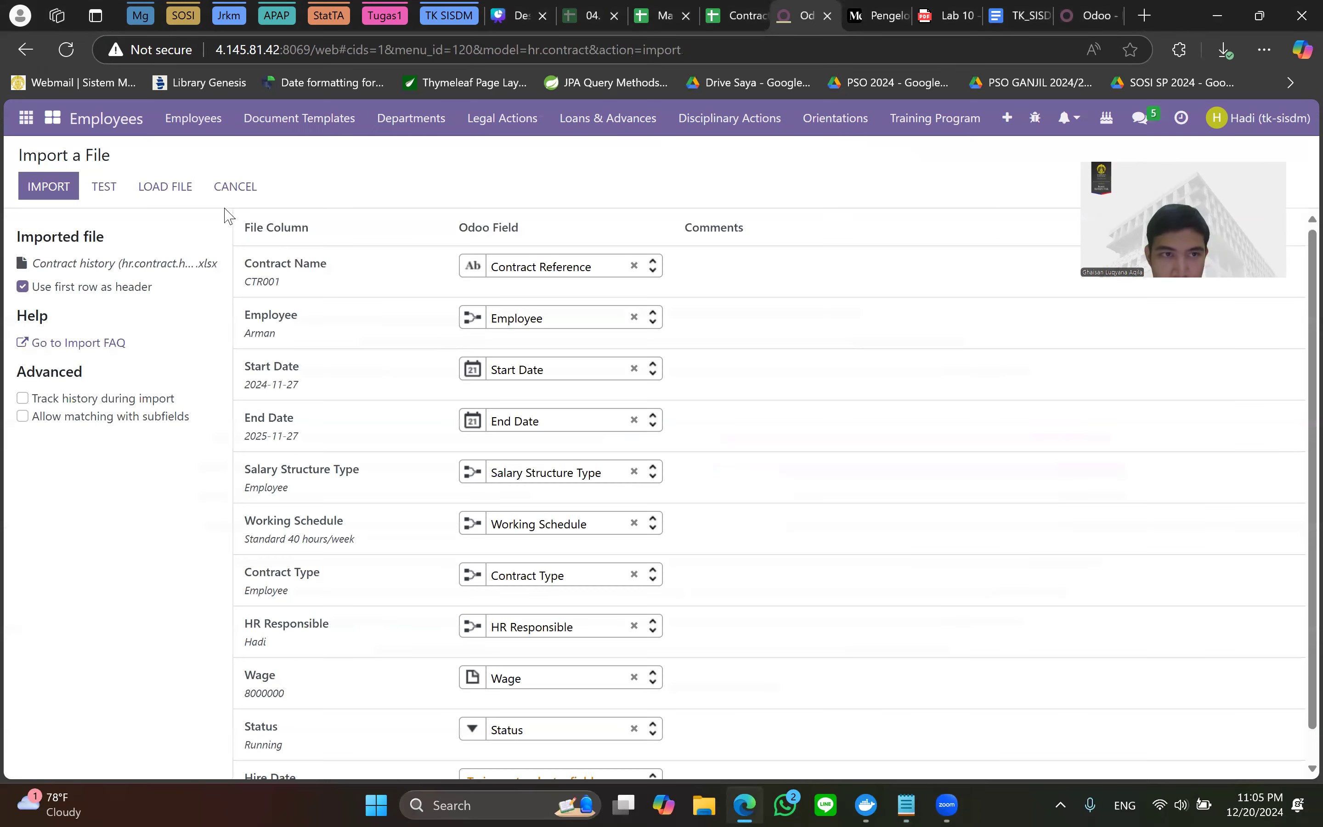
Test the contract import and review the comments on the mapped fields, including Working Schedule.
click(104, 189)
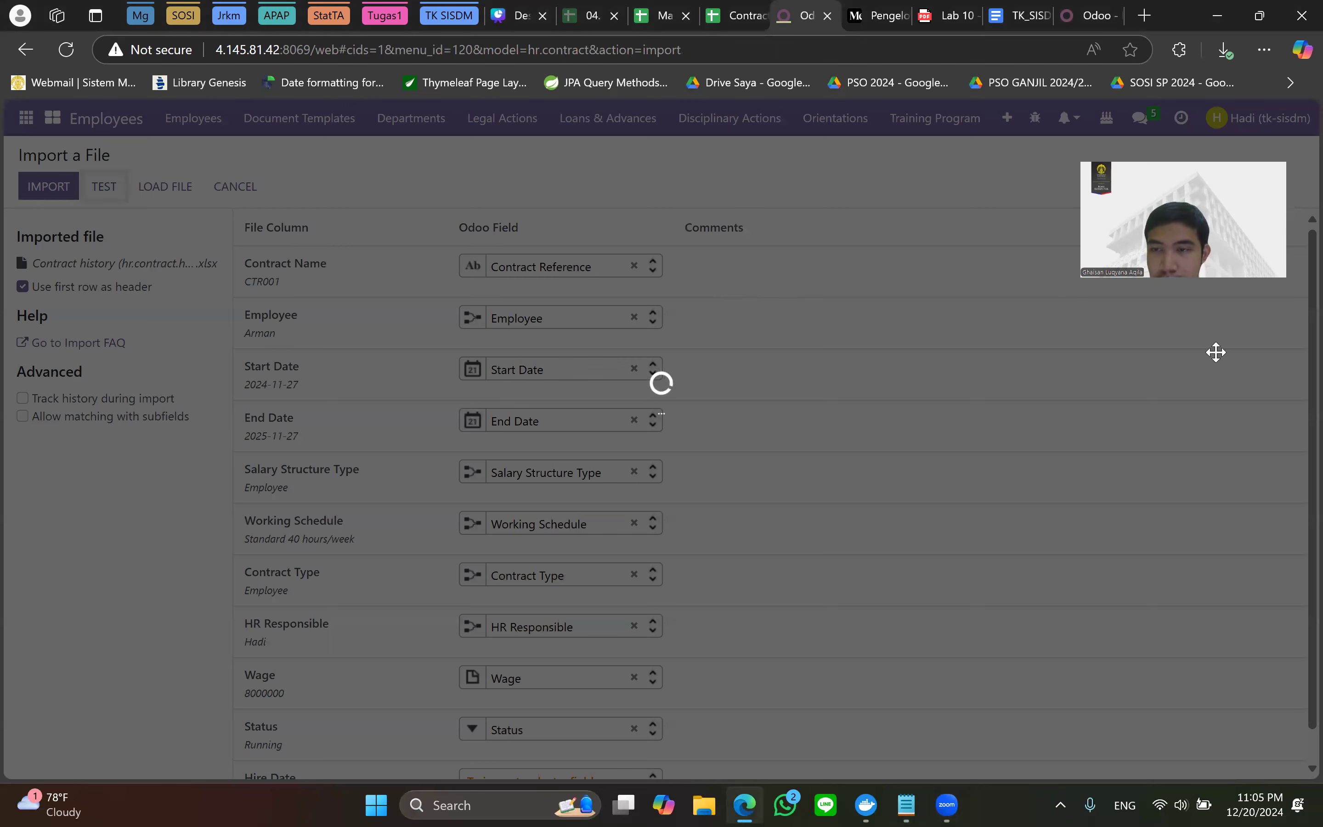
drag(1216, 205, 1216, 353)
scroll(772, 556, down, 2)
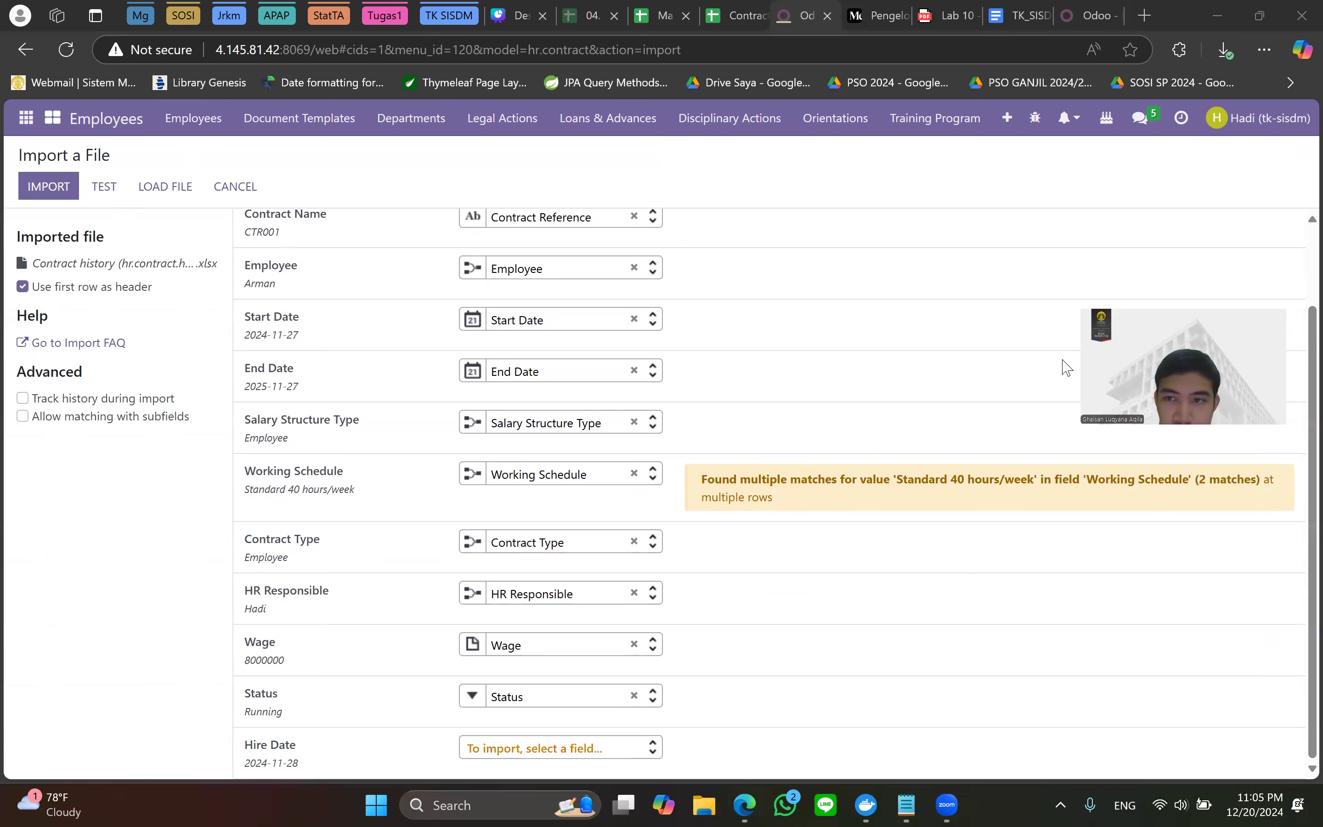
scroll(1063, 367, up, 2)
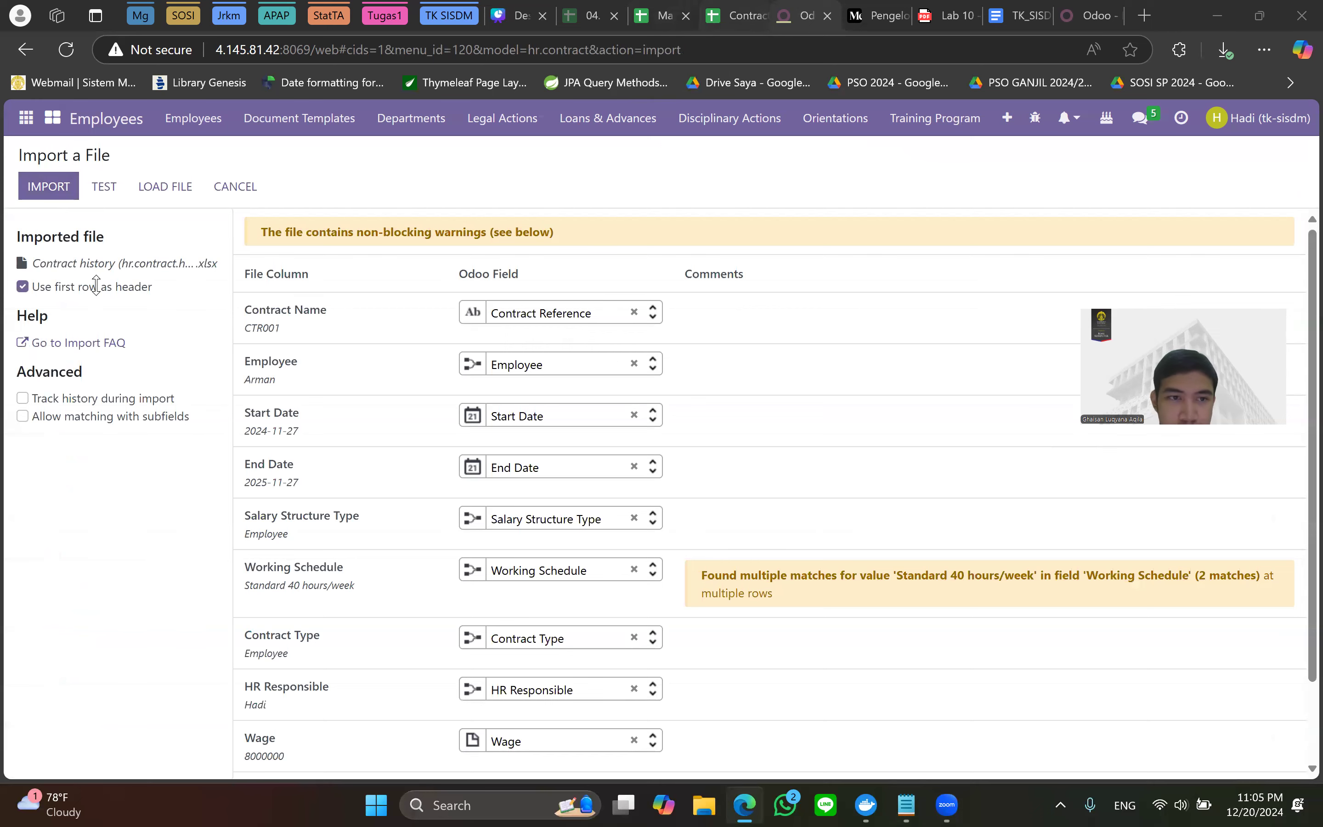
Check the Contract history spreadsheet in Google Sheets, return to Odoo and import the contract records.
click(735, 15)
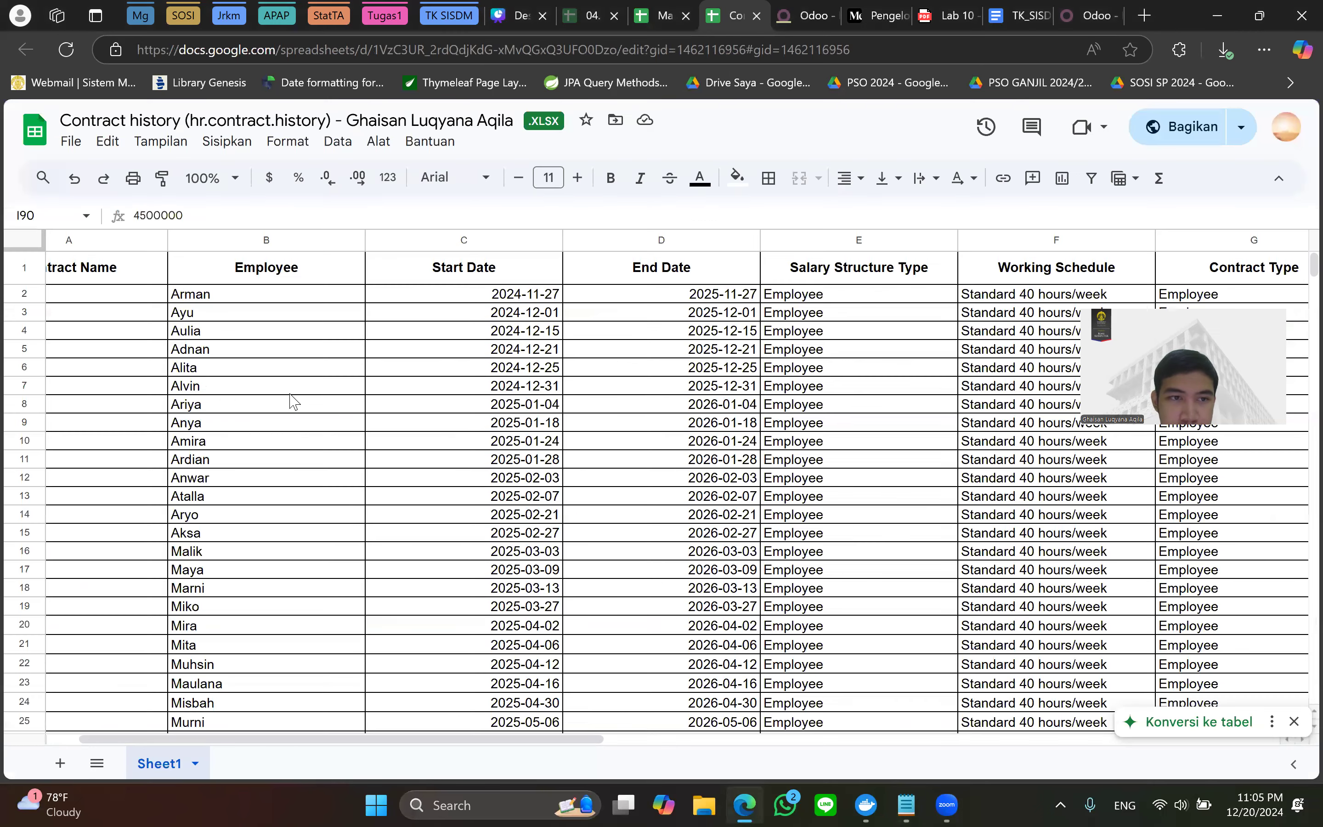
click(837, 12)
click(52, 187)
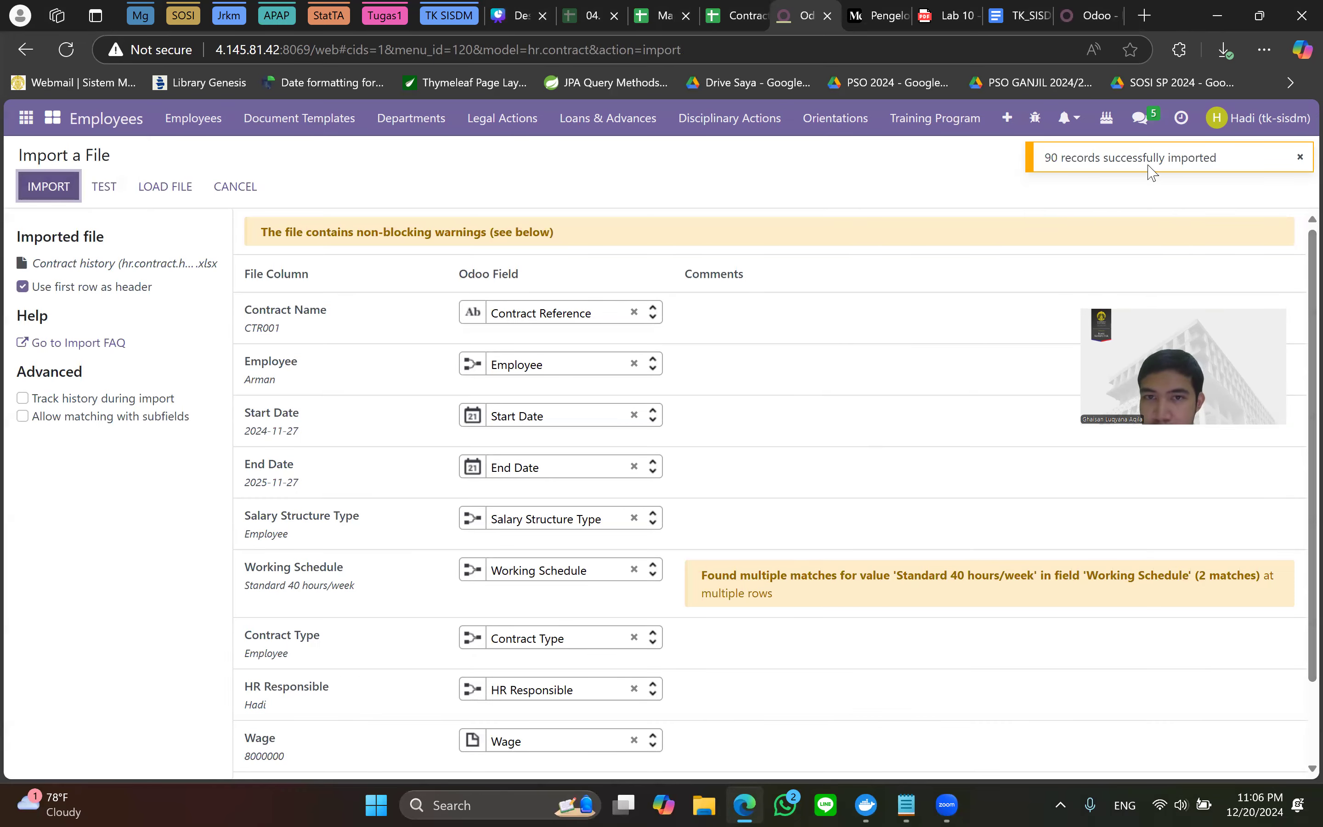
Open the employee contracts list and expand the Running status group to look through the imported contracts.
click(193, 118)
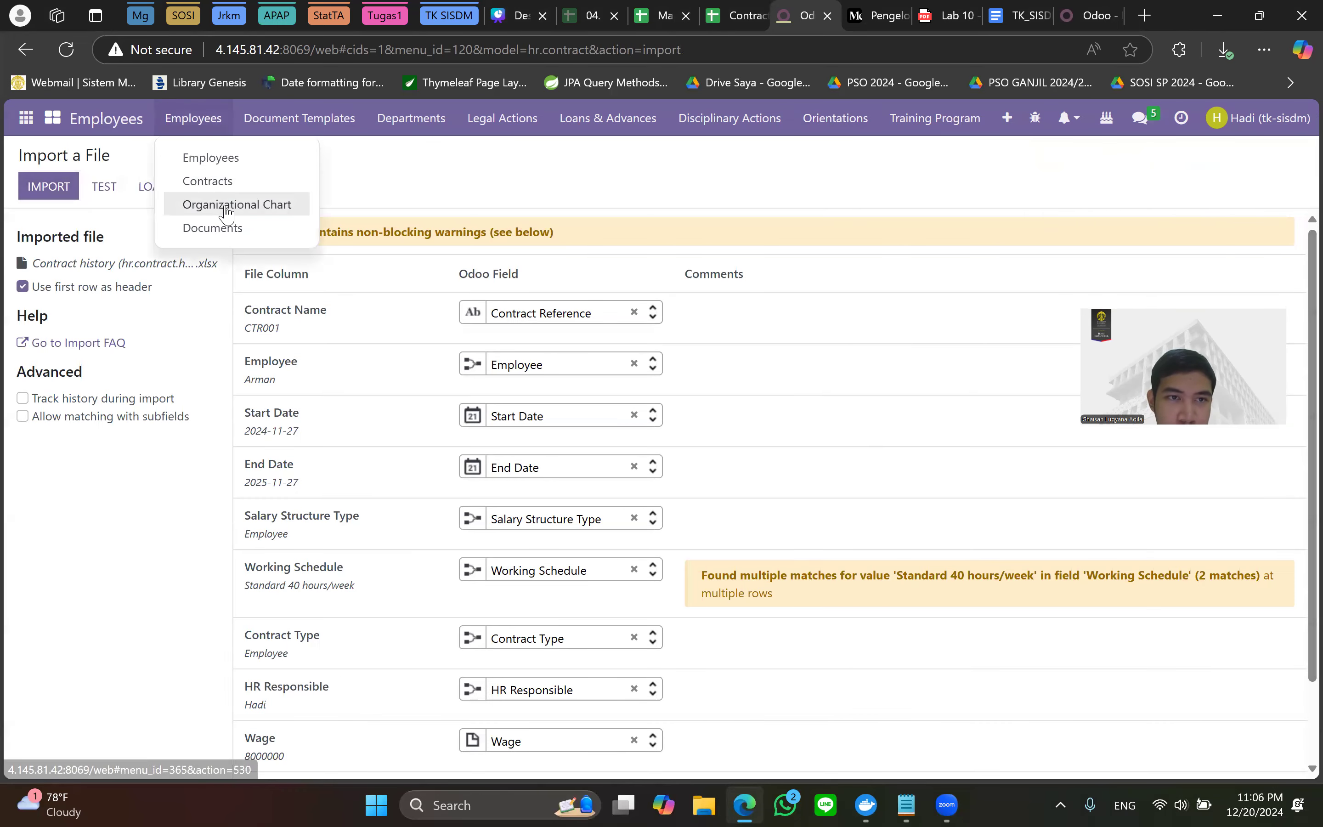
click(229, 183)
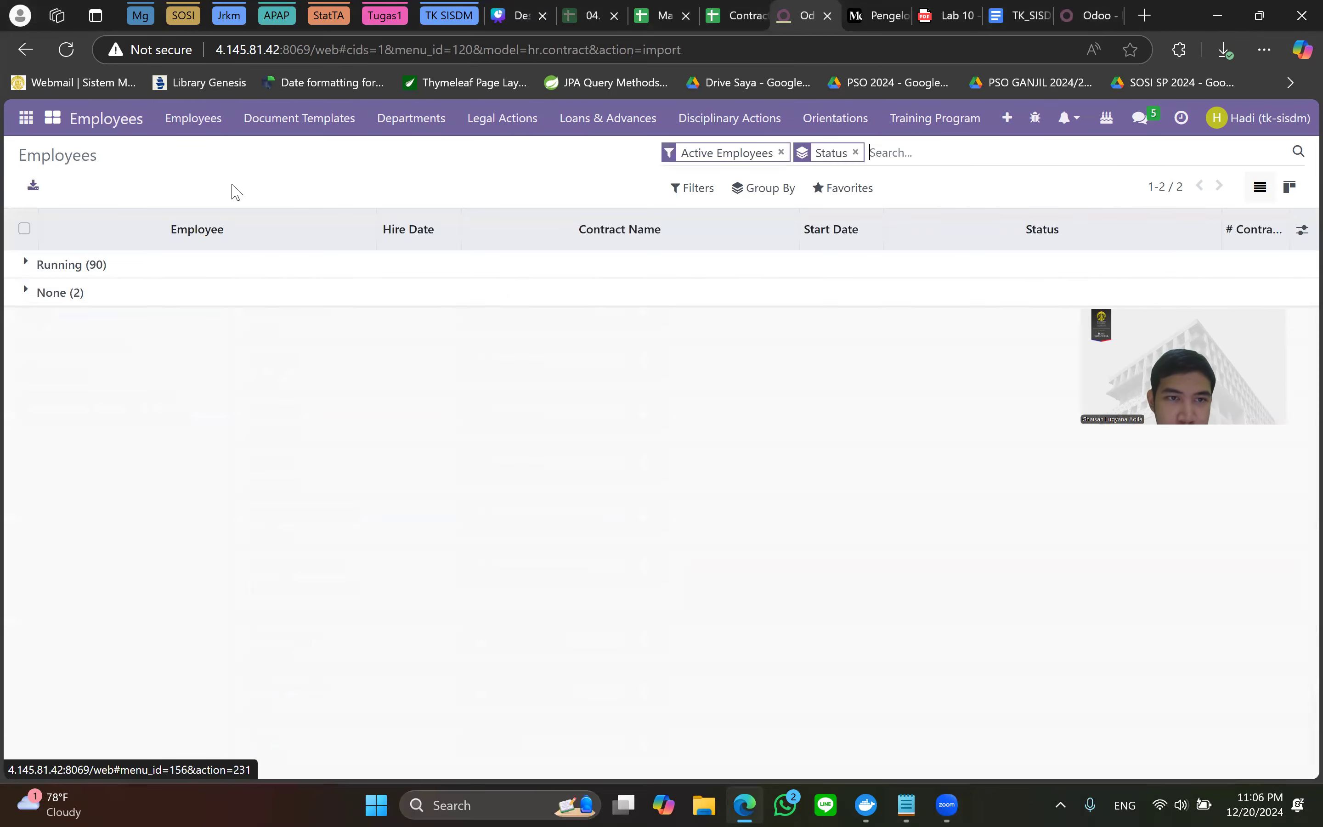
click(70, 265)
scroll(408, 490, down, 20)
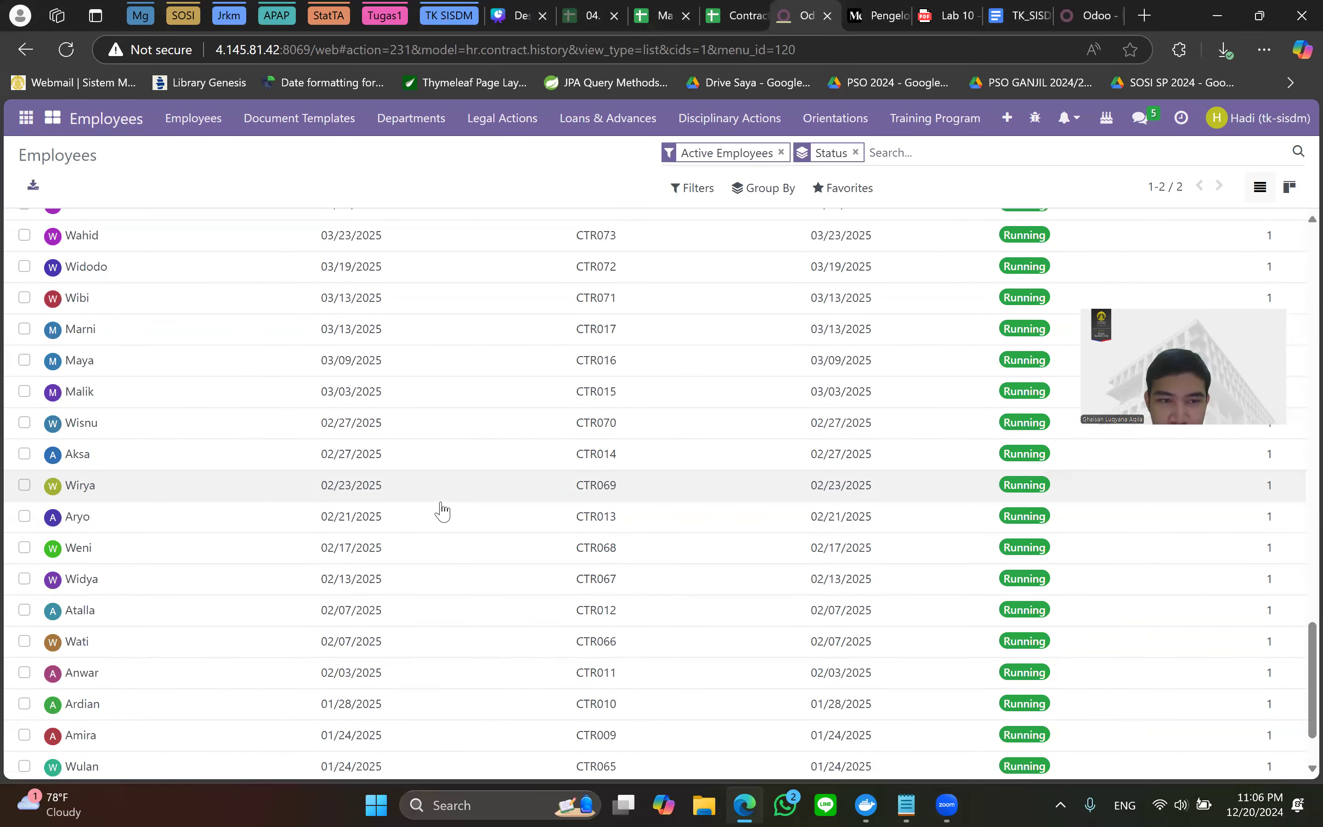
scroll(401, 523, up, 20)
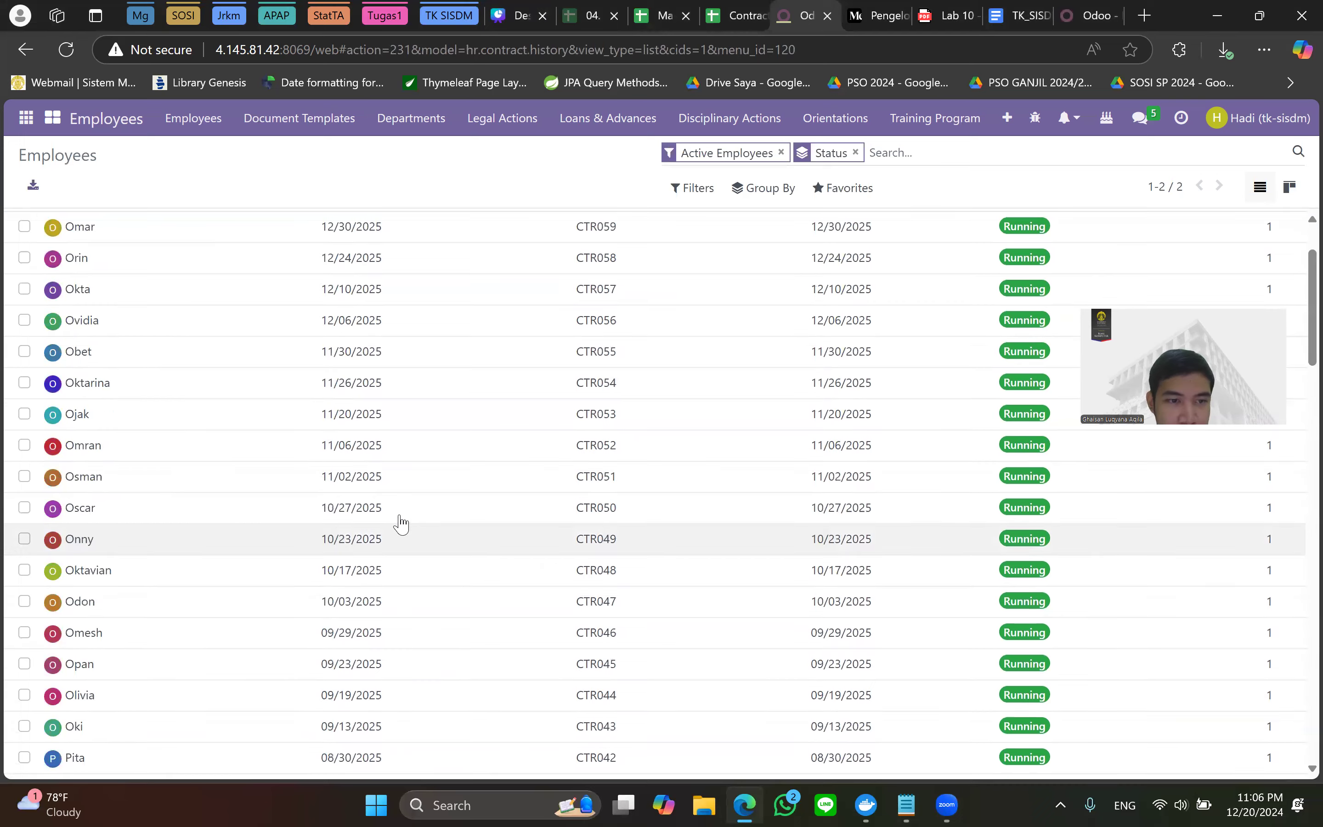
scroll(405, 514, up, 2)
scroll(409, 465, down, 6)
Search the page for the employee with contract CTR089, review that employee's contracts history and return to the contracts list.
key(ctrl+f)
text(hafi)
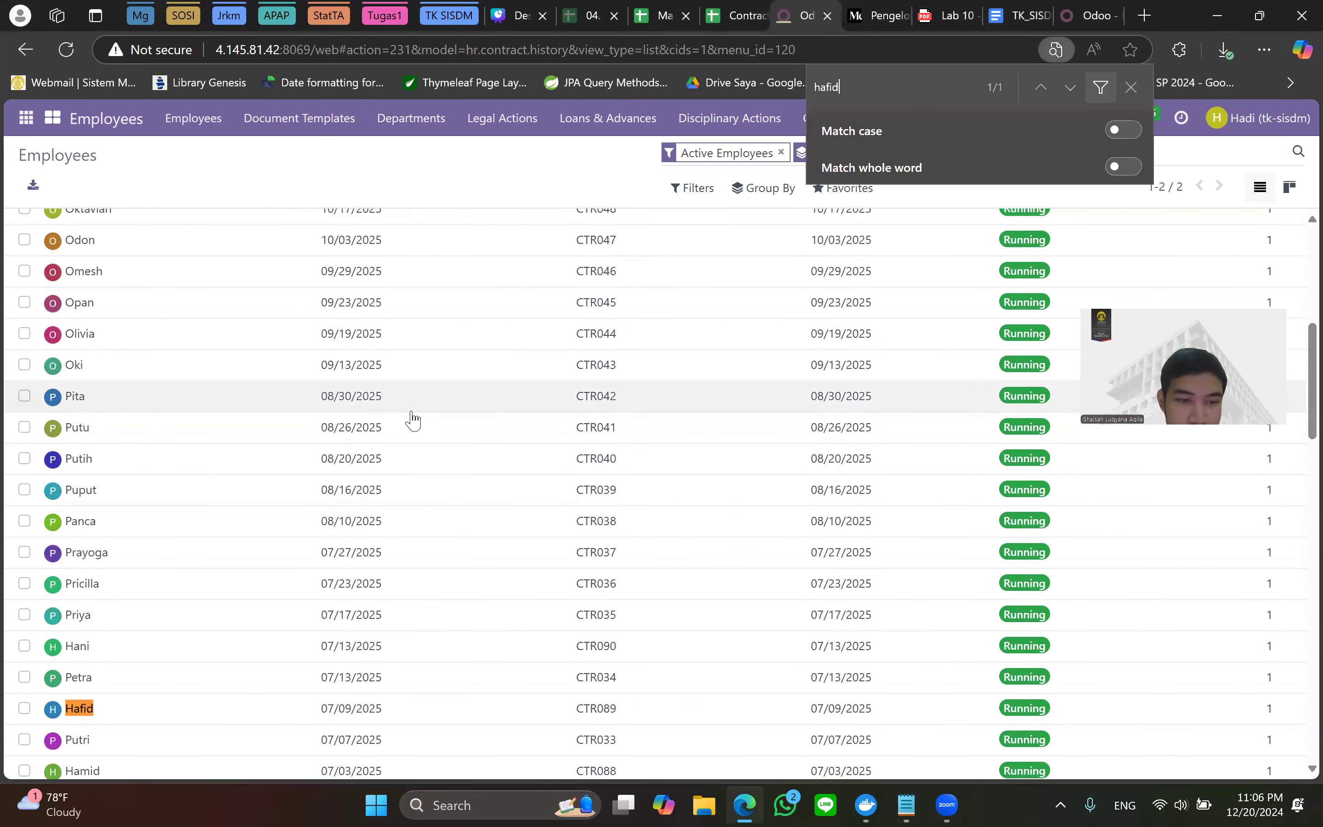
text(d)
scroll(183, 539, down, 3)
click(181, 533)
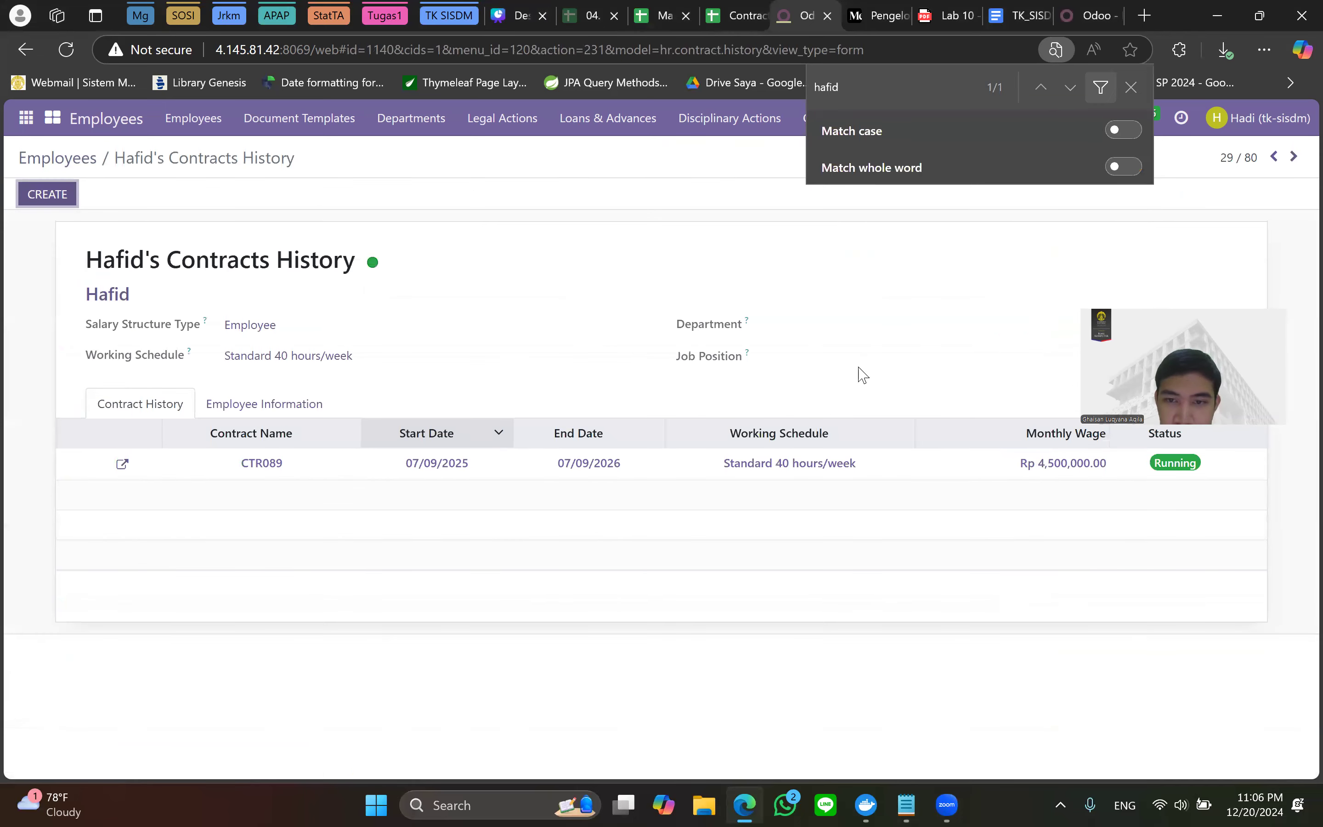
click(1131, 87)
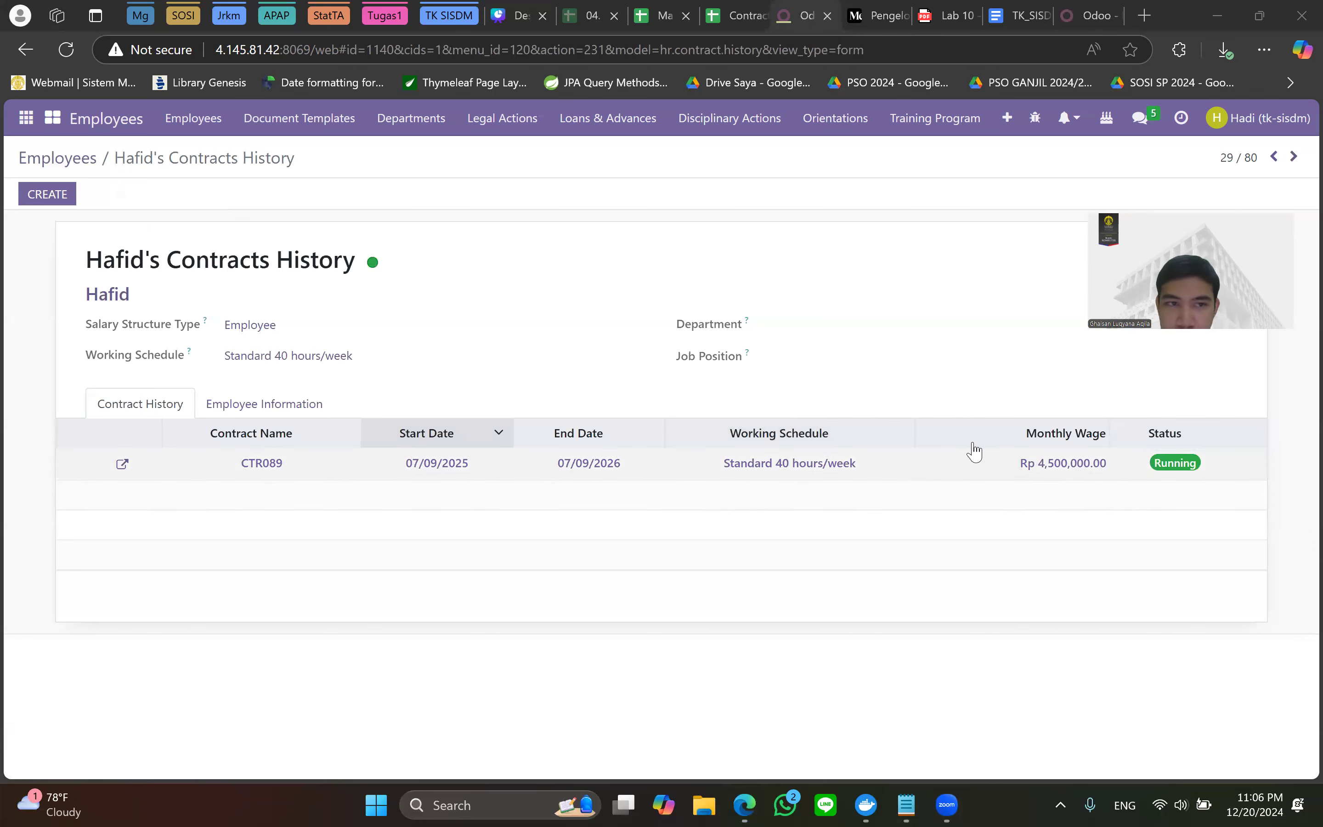
click(46, 158)
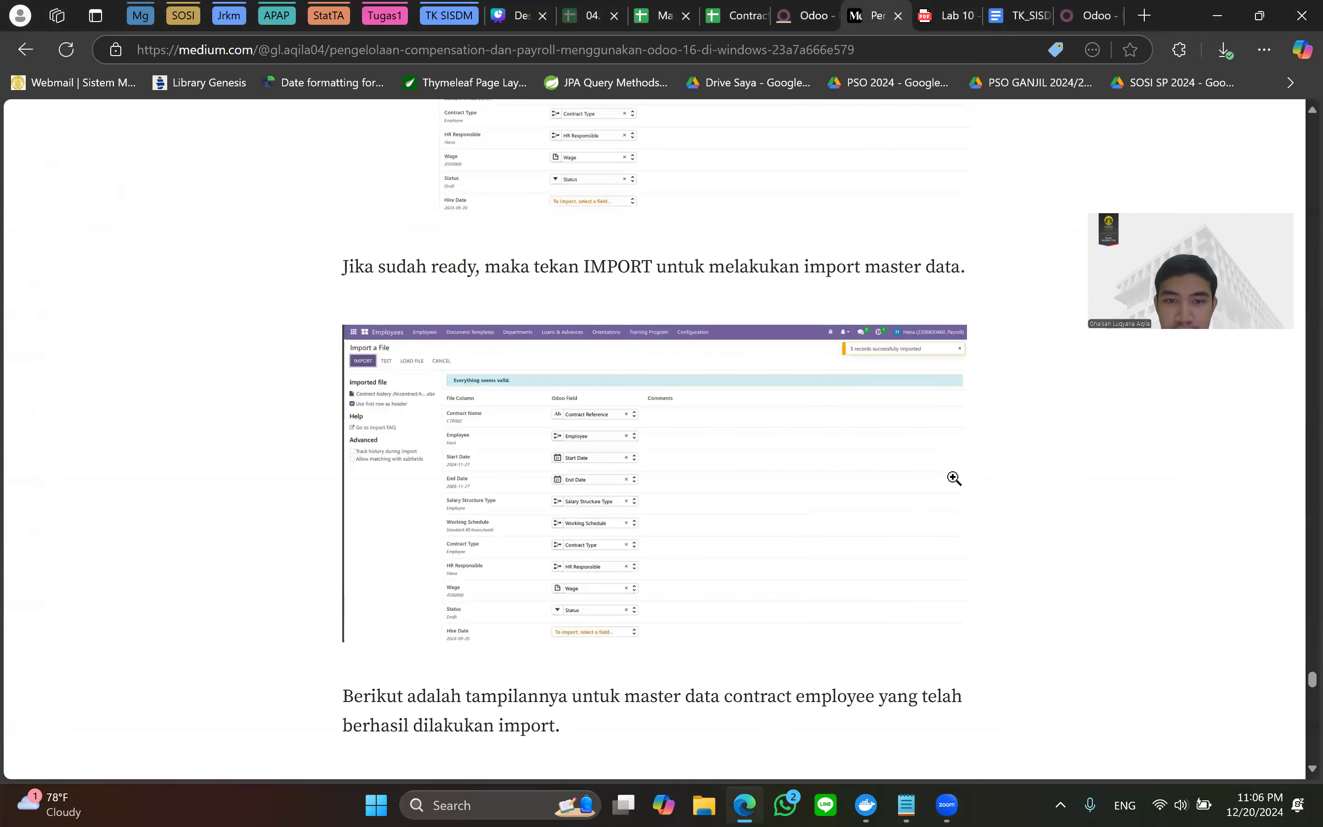
Read the Medium tutorial from the Salary Rules section through Salary Structure to the contract creation and Payroll salary journal instructions.
scroll(1023, 503, down, 4)
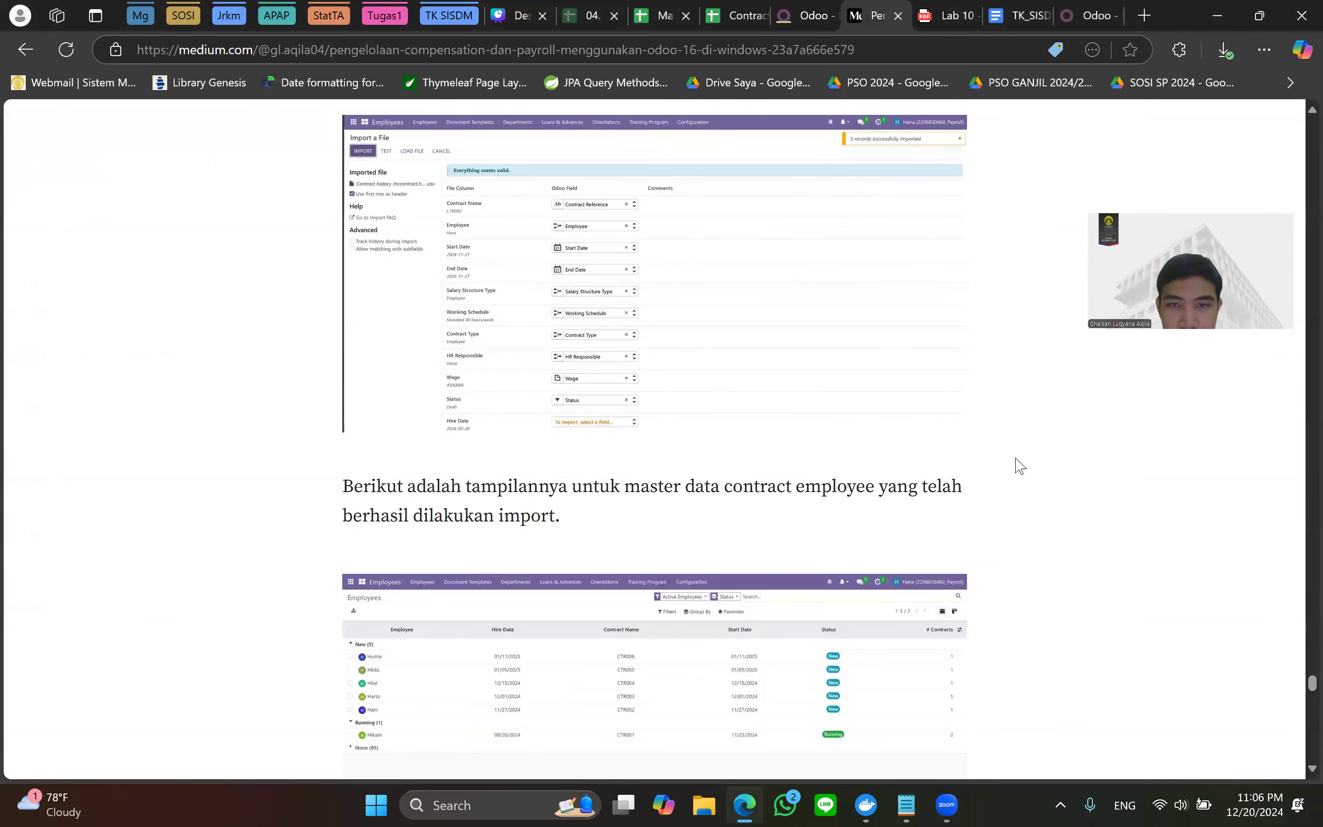
scroll(1298, 705, up, 6)
drag(1308, 681, 1307, 377)
scroll(1179, 467, down, 10)
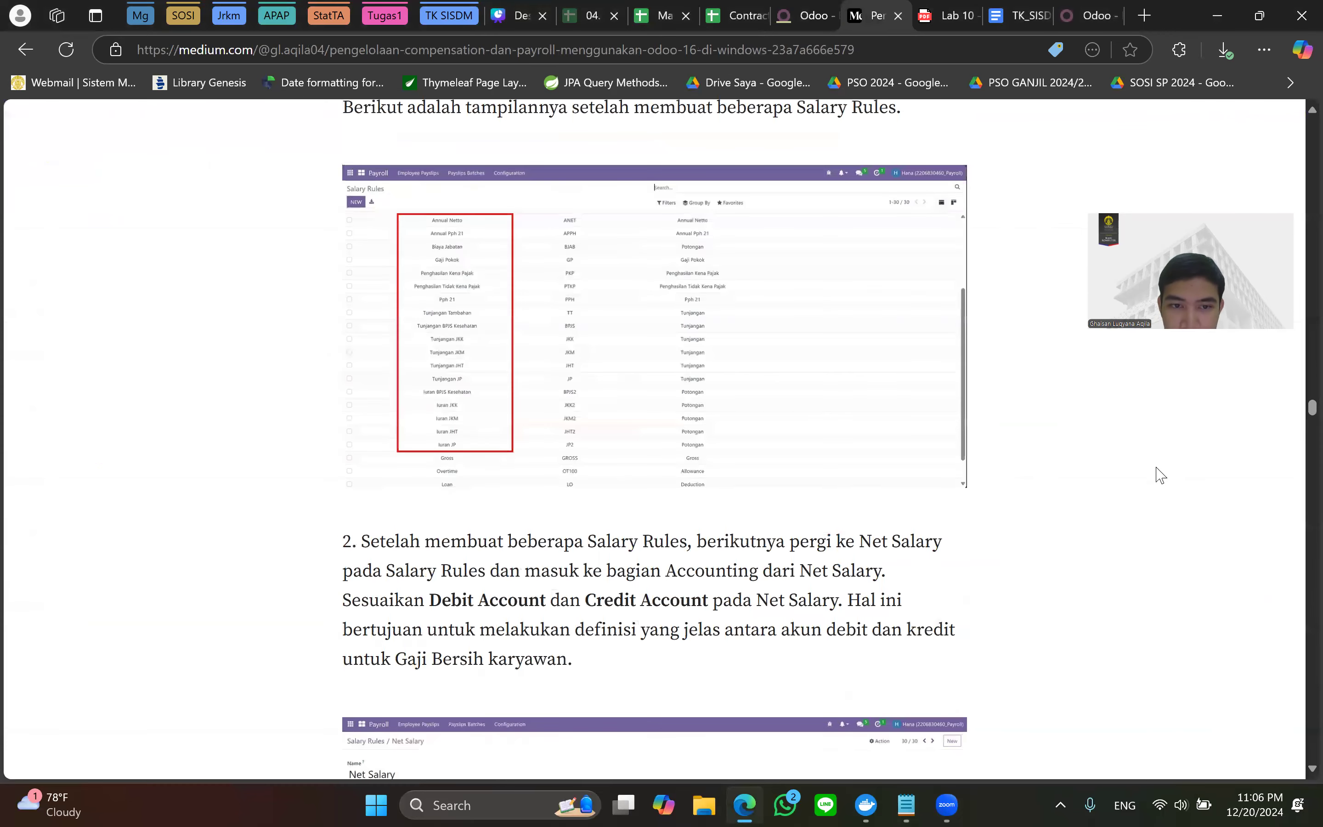
scroll(1142, 480, down, 15)
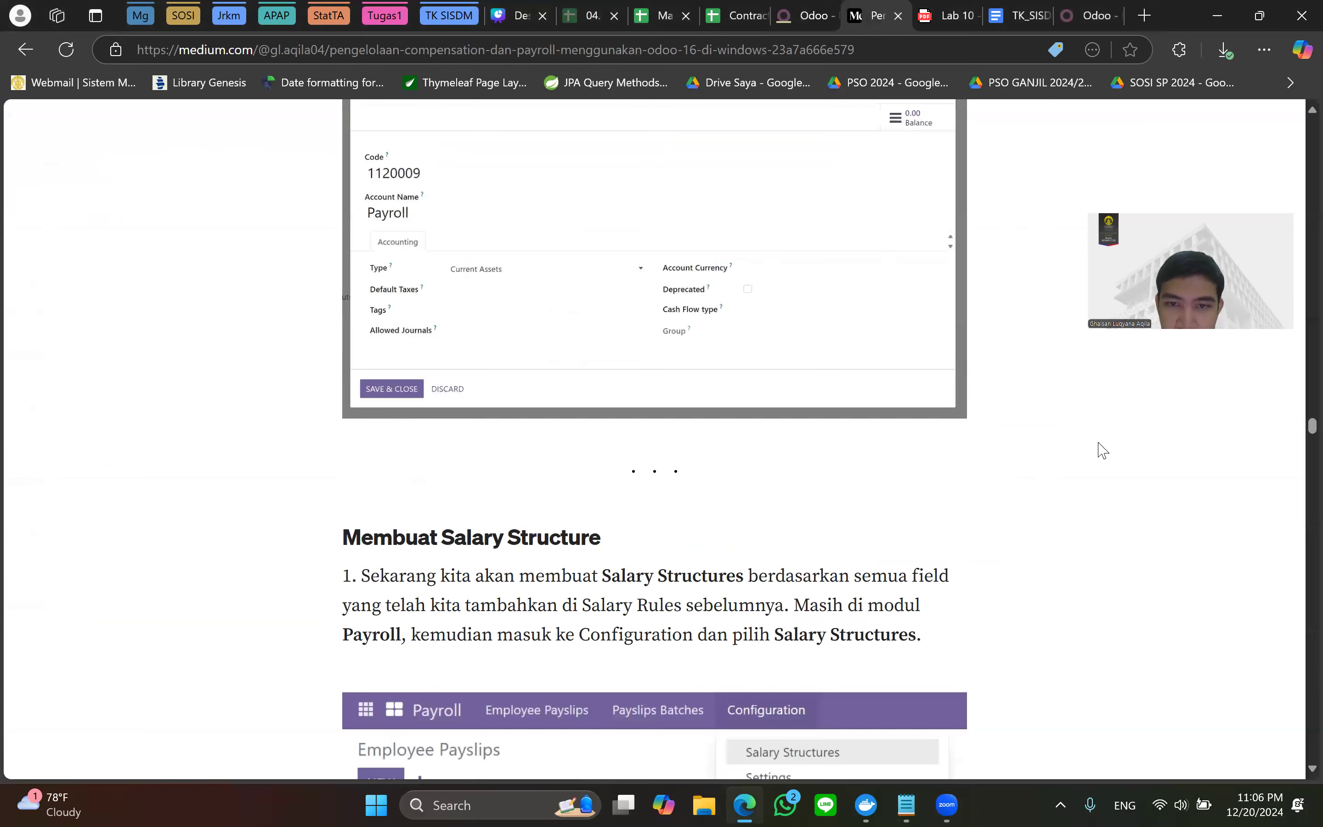
scroll(1101, 449, down, 15)
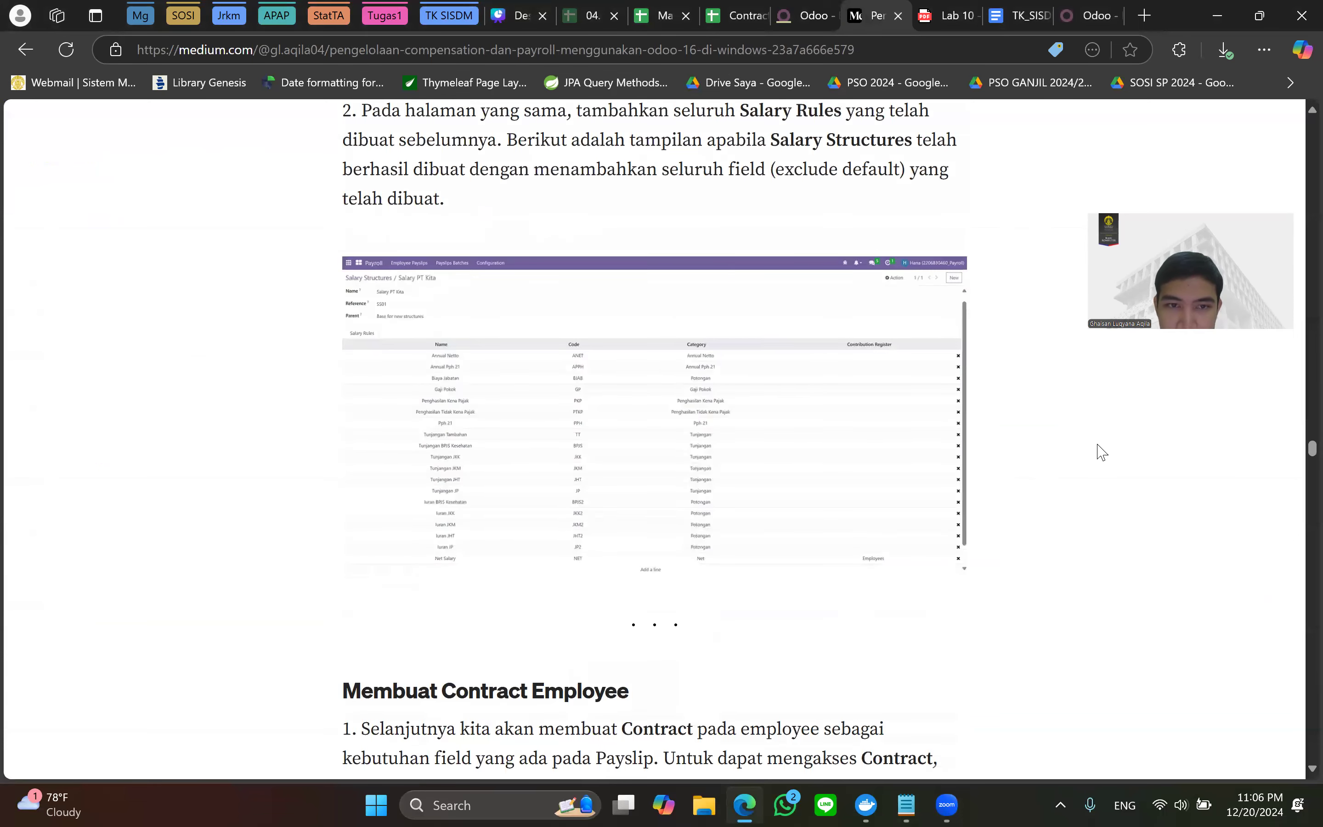
scroll(835, 316, down, 20)
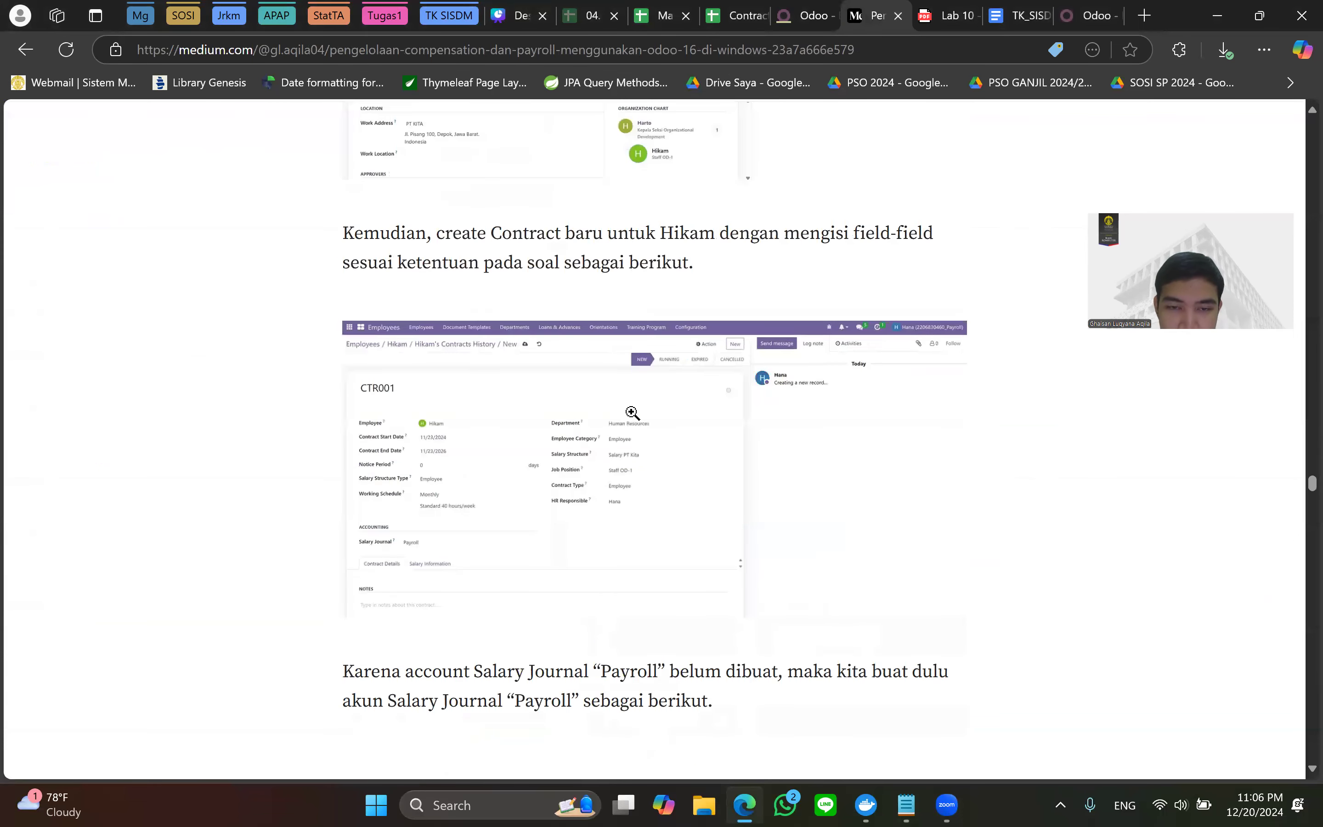
scroll(632, 413, down, 7)
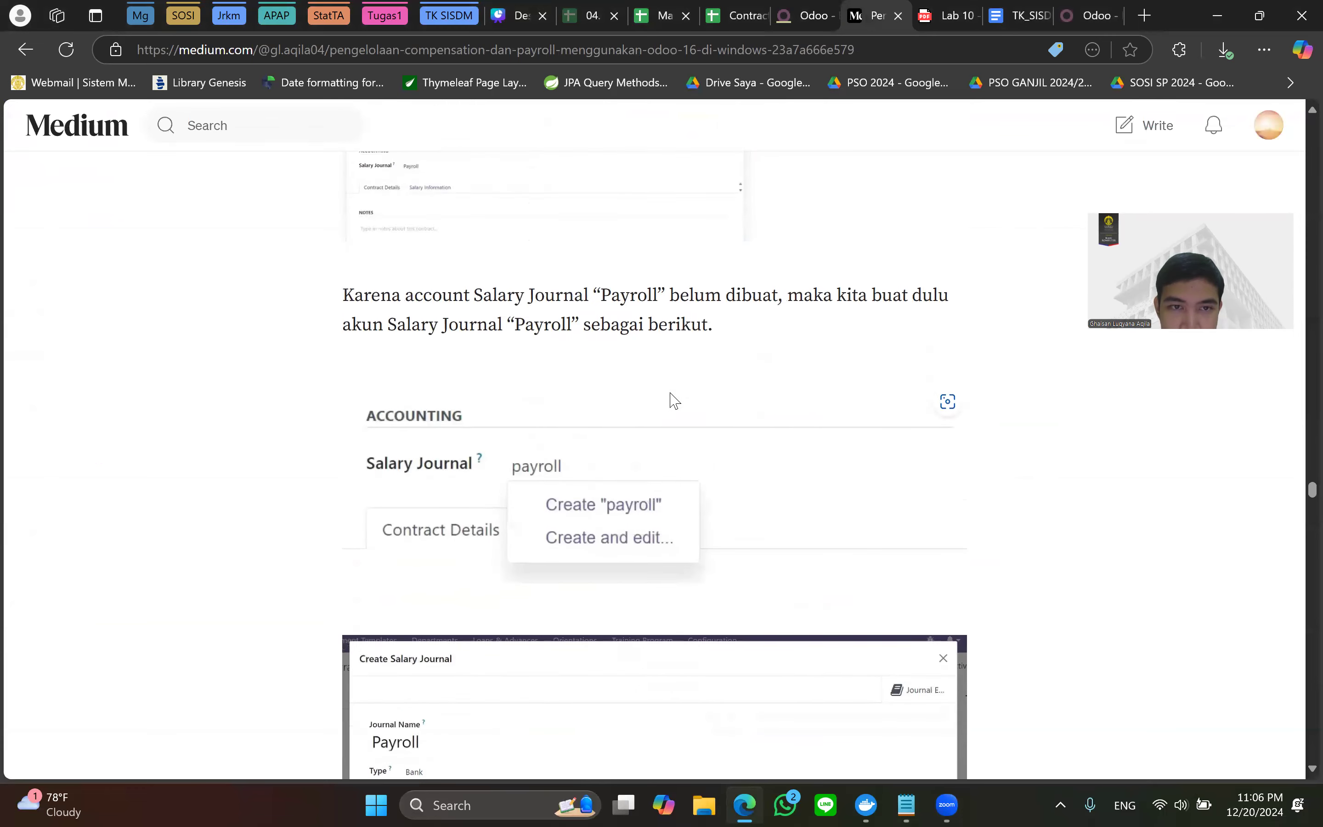
scroll(673, 401, up, 5)
scroll(674, 401, down, 4)
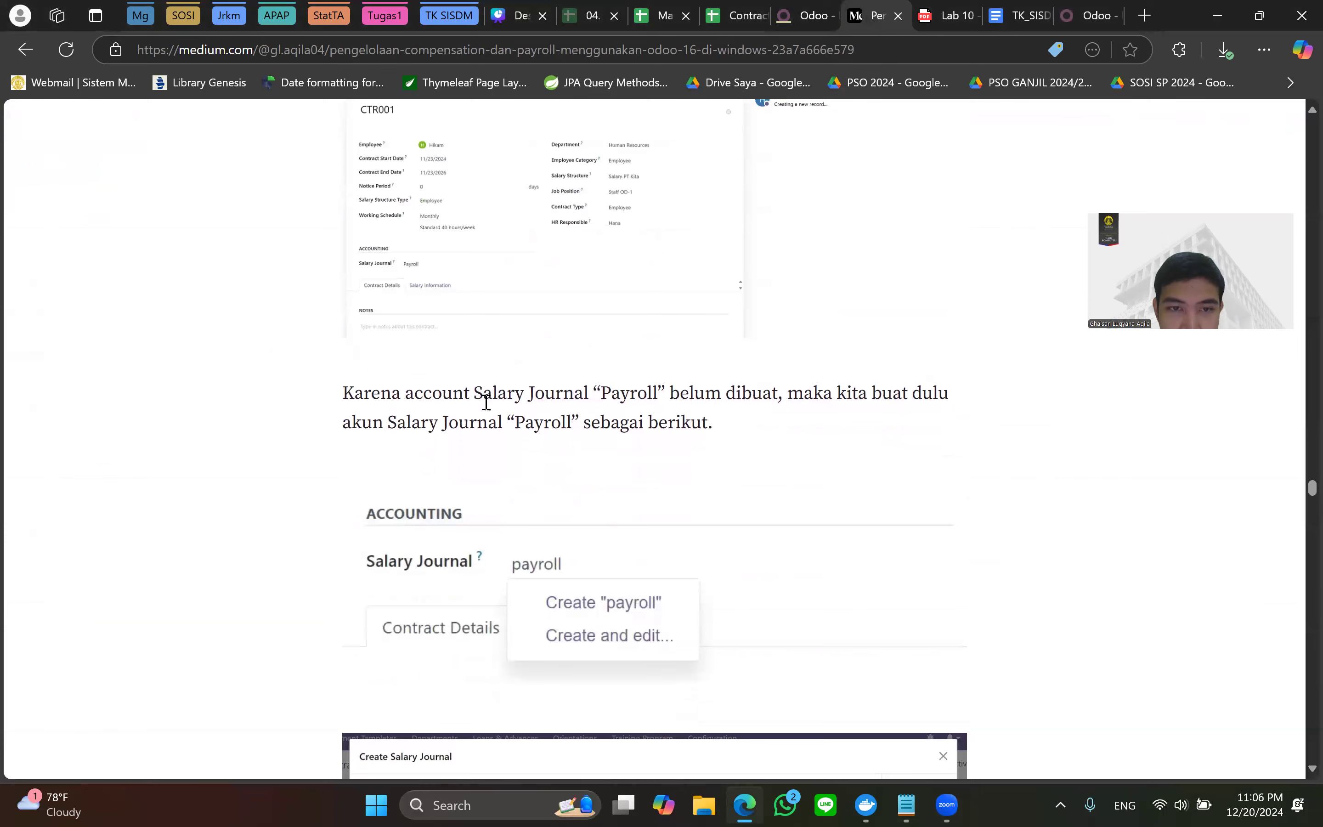
scroll(703, 410, down, 2)
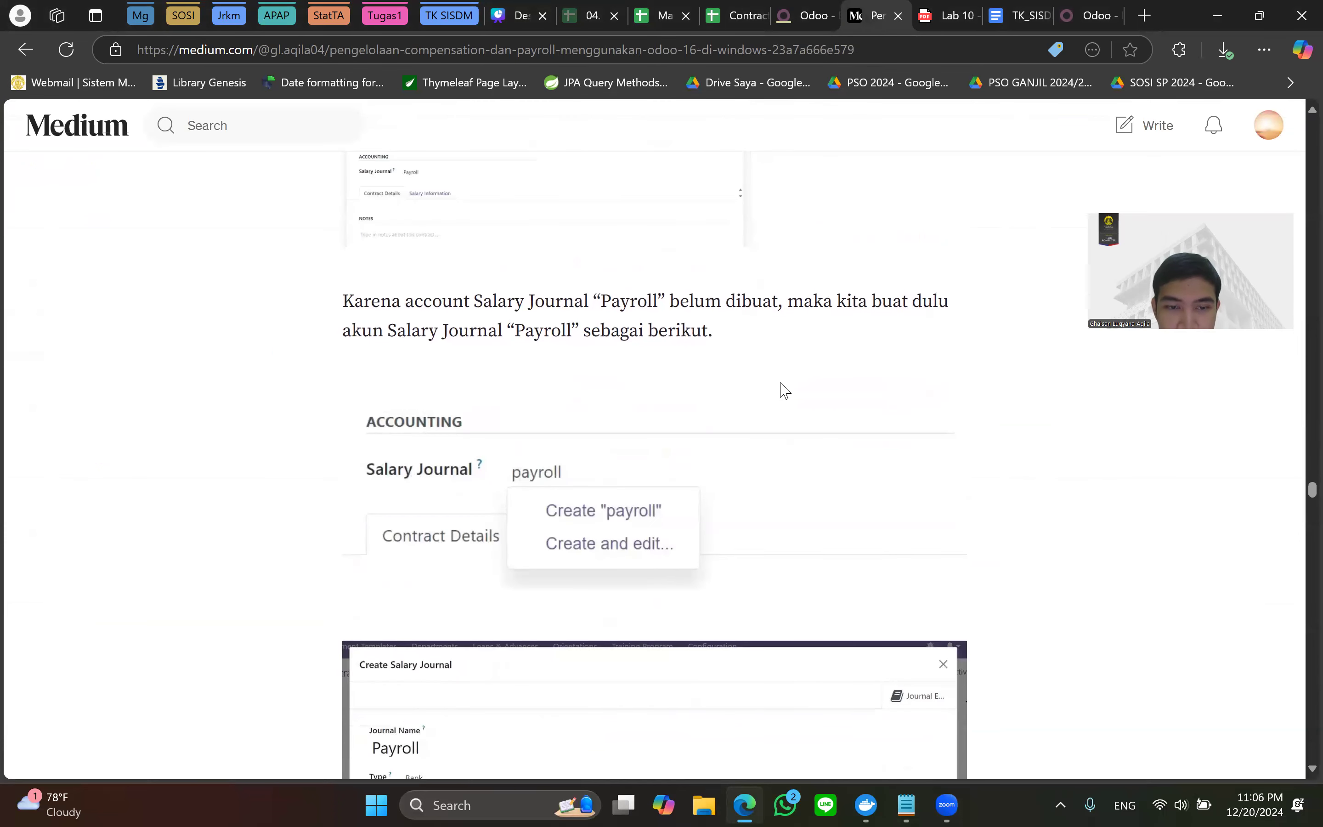
Reopen the contracts history of the CTR089 employee in Odoo, inspect the linked Standard 40 hours/week schedule and return to the history.
click(805, 15)
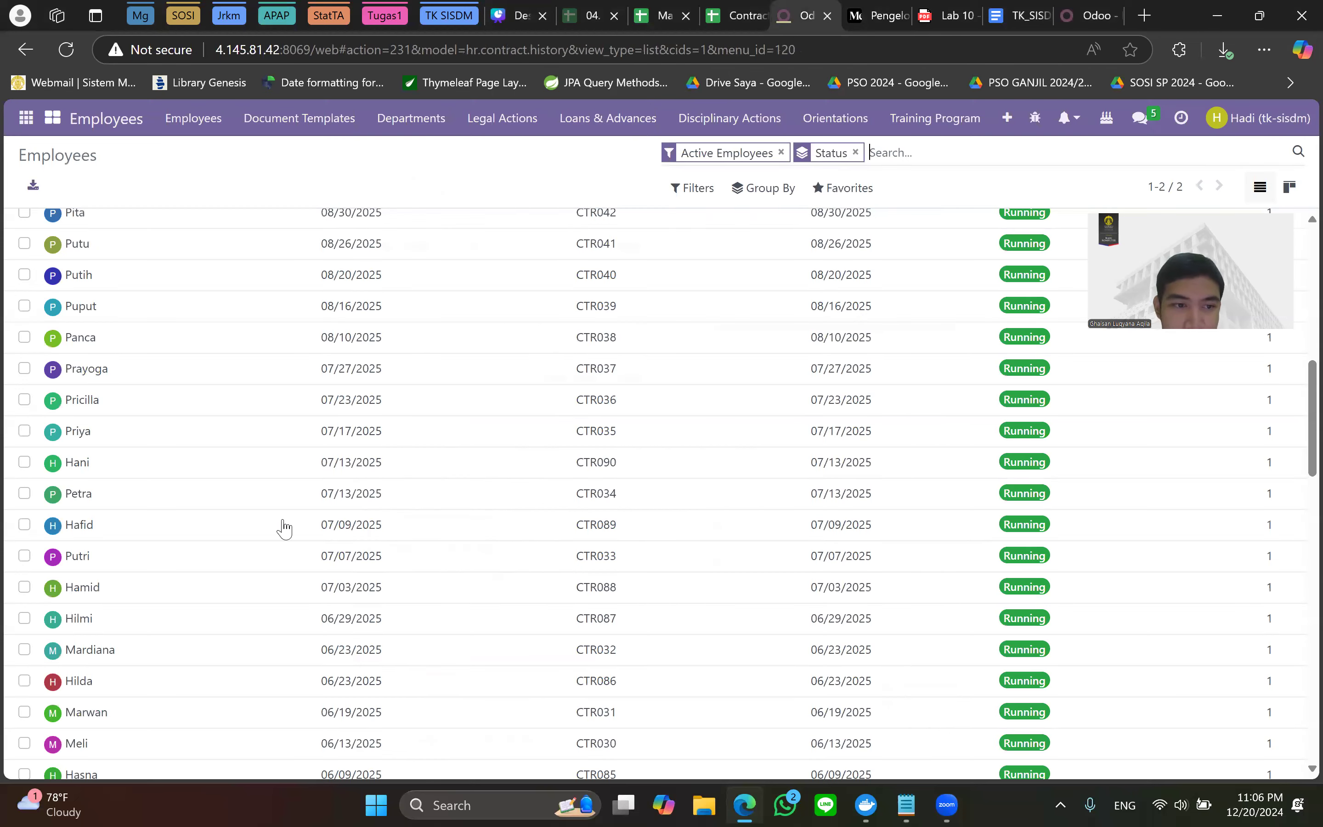
scroll(156, 661, down, 5)
scroll(186, 547, up, 3)
click(204, 440)
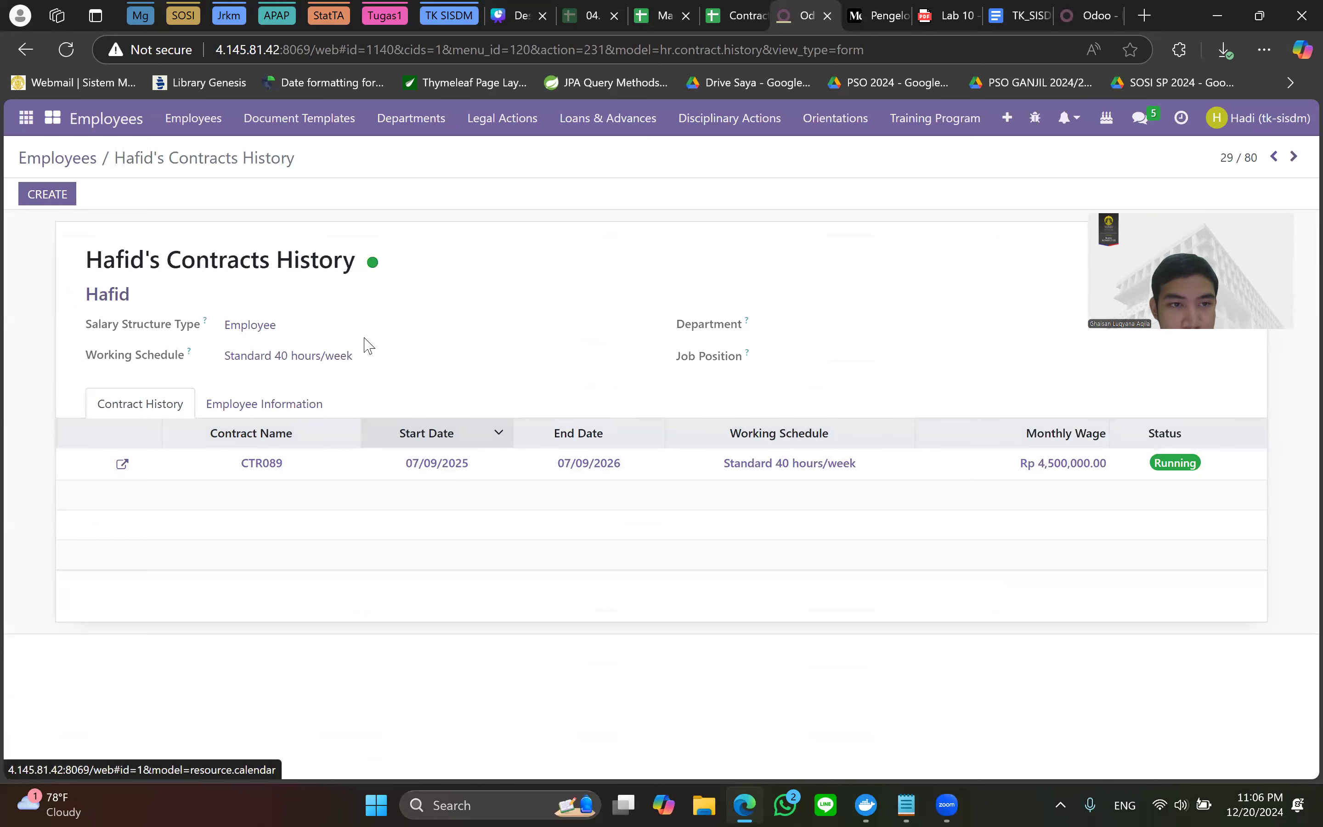
click(339, 354)
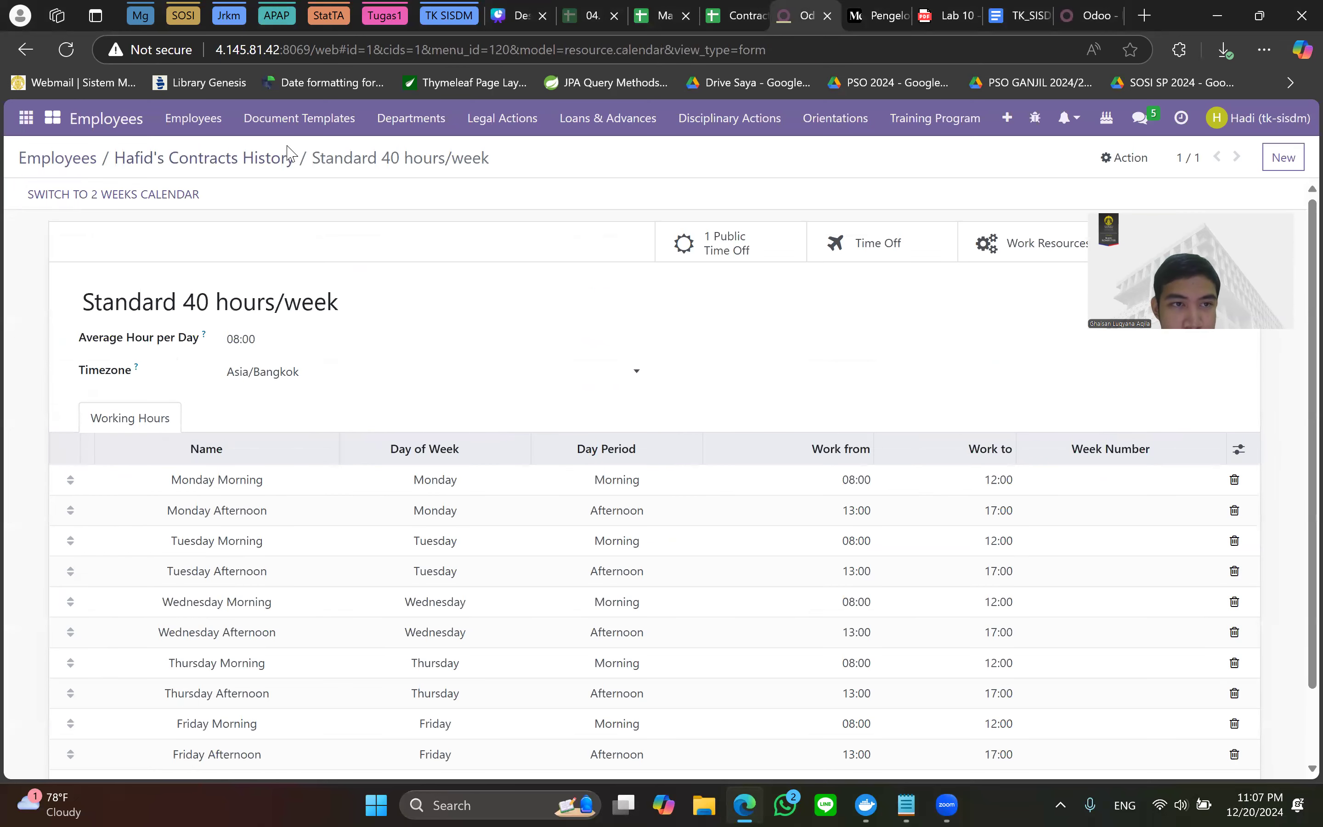
click(258, 159)
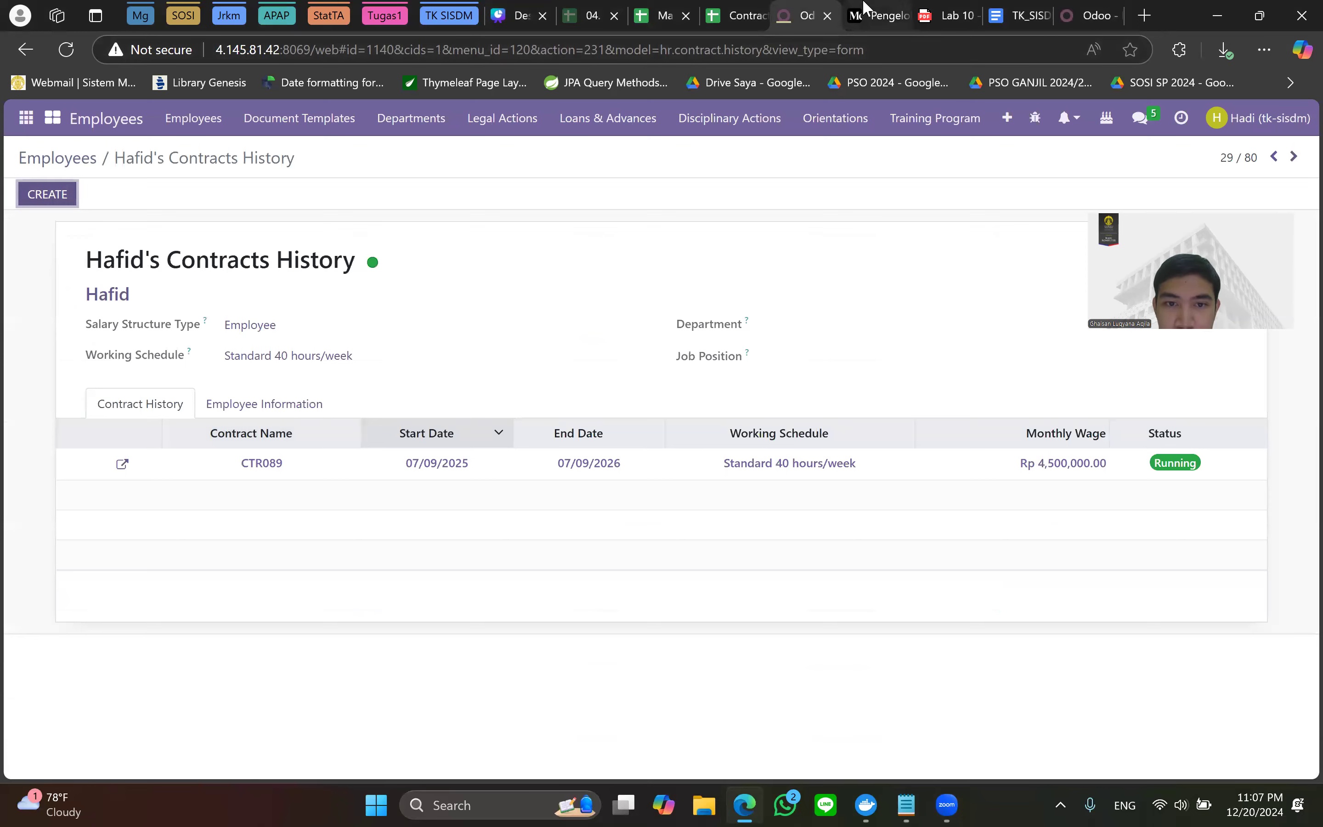
Recheck the Medium tutorial's instructions for creating the Payroll salary journal on a contract.
click(864, 7)
scroll(803, 393, down, 4)
scroll(803, 316, up, 5)
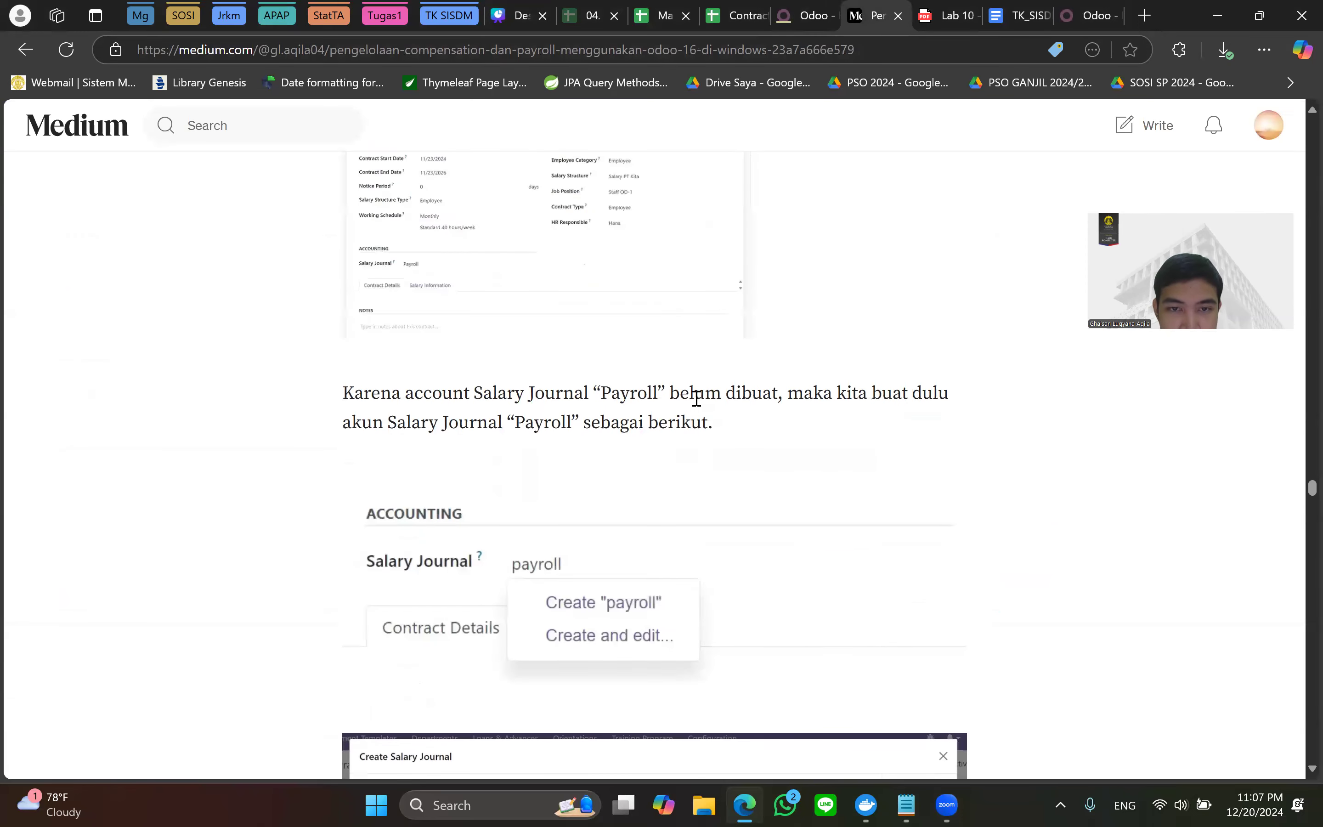
Open contract CTR089 from the employee's contracts history in Odoo and open its Salary Journal field for editing.
scroll(727, 437, down, 1)
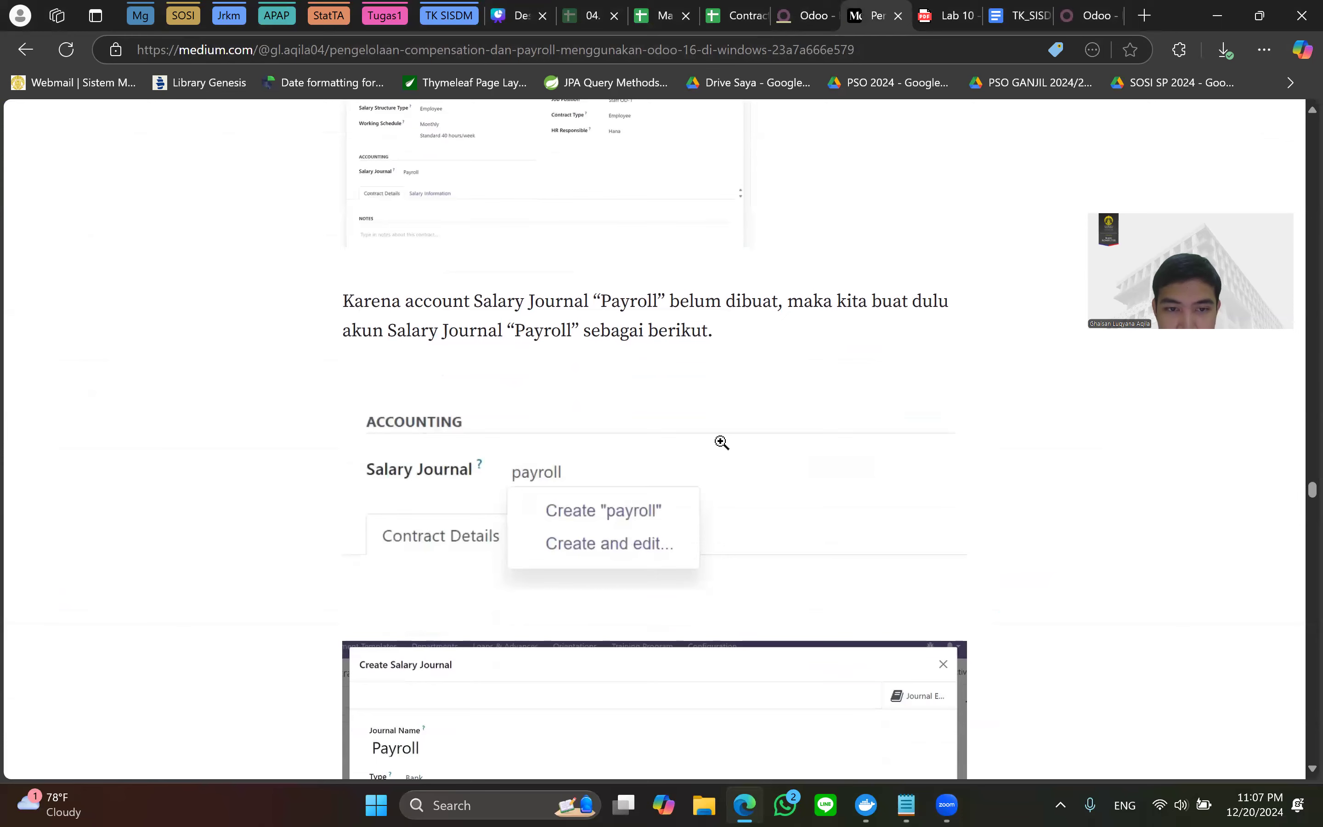
click(812, 17)
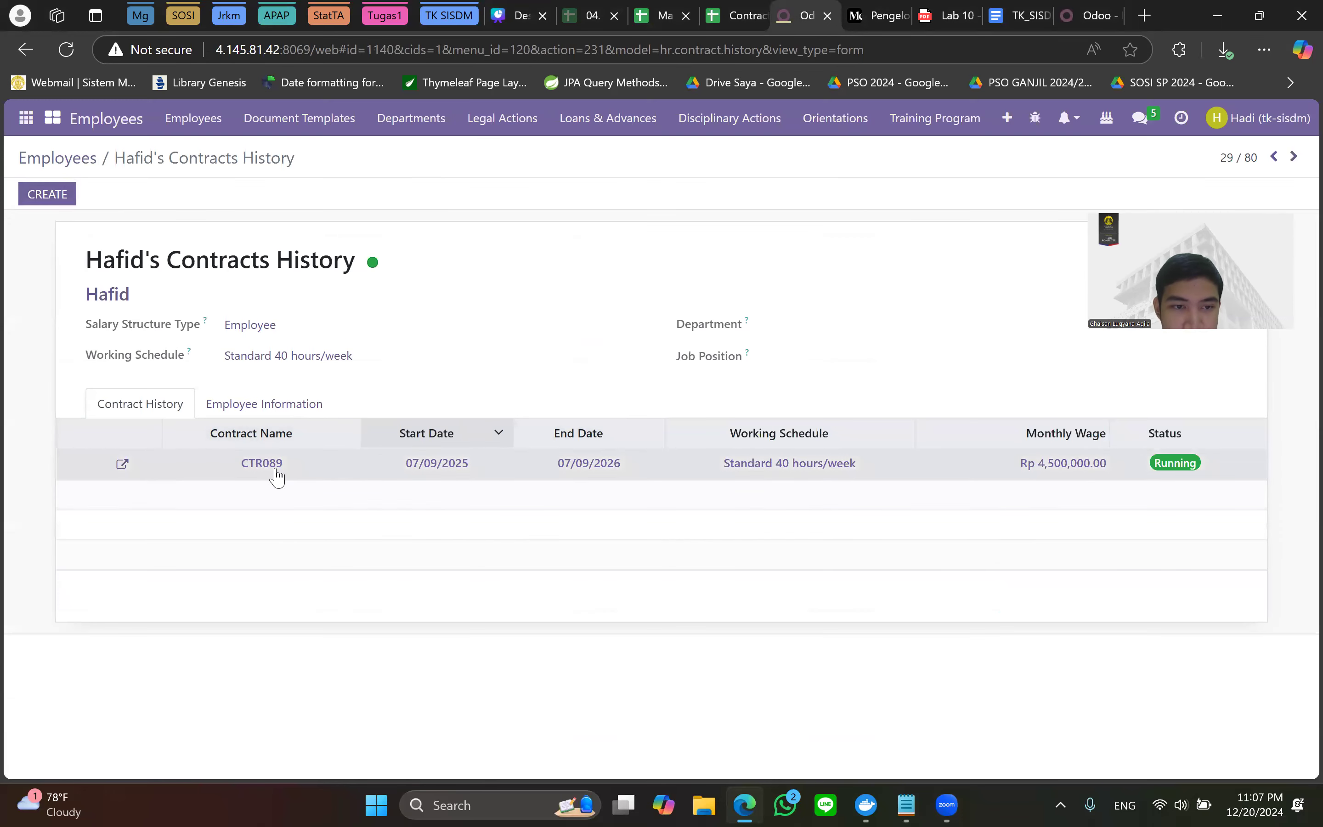
click(122, 464)
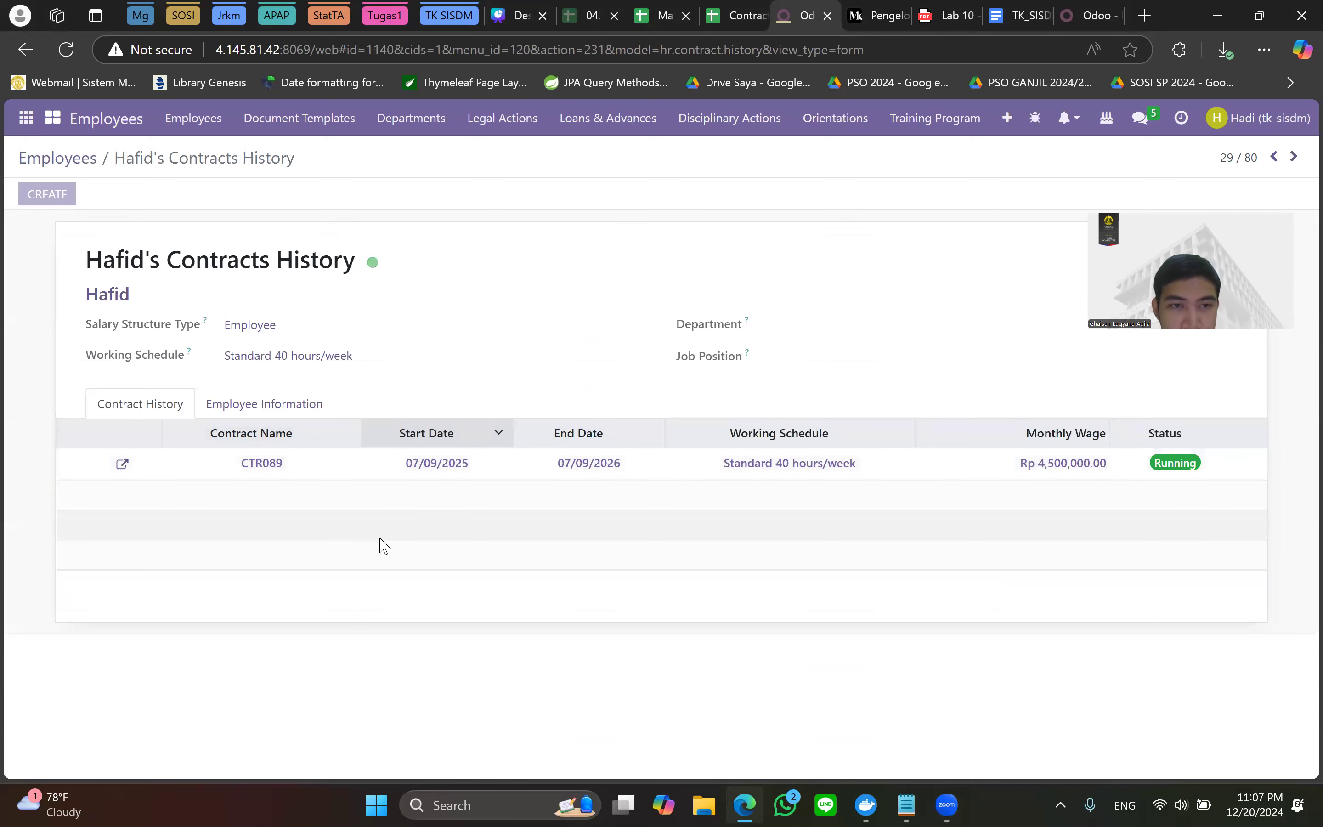
scroll(428, 375, down, 3)
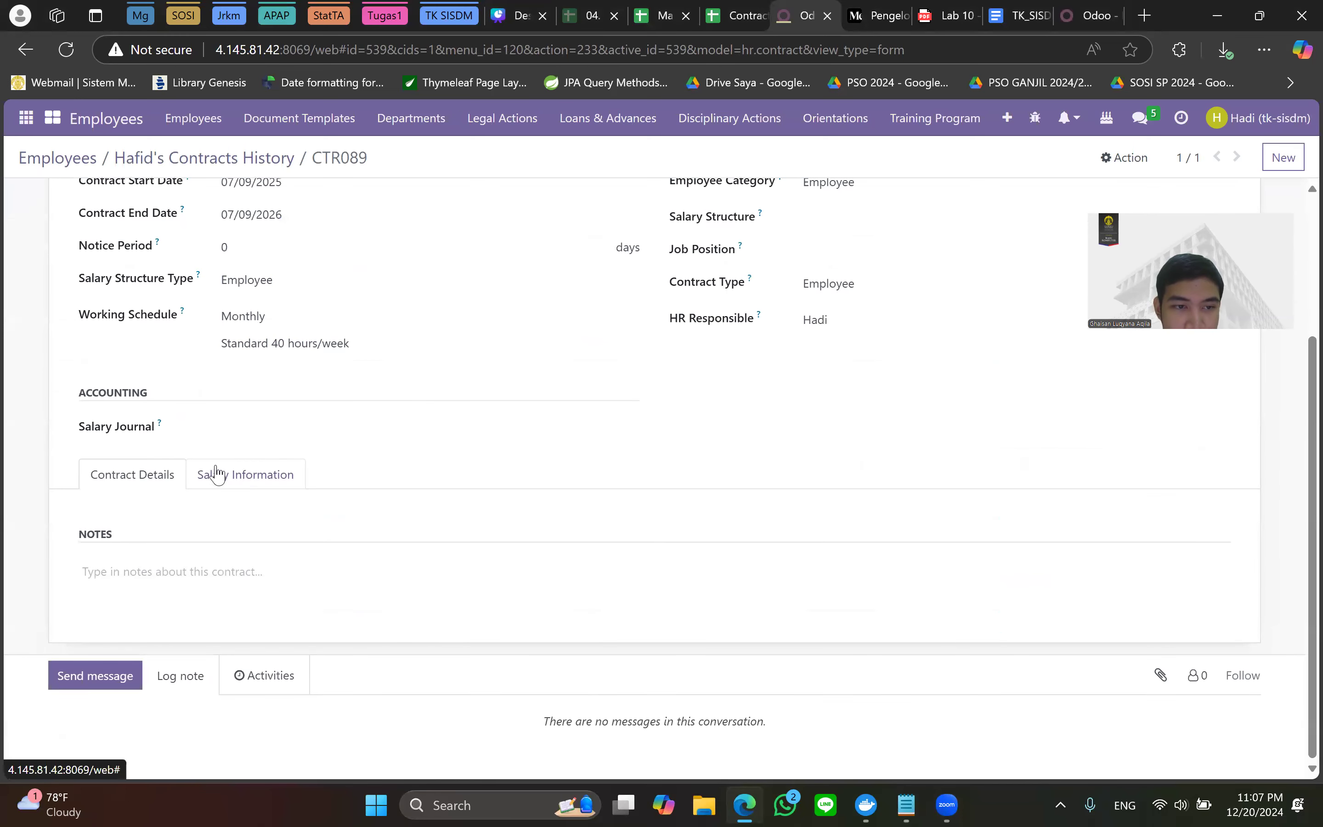
click(209, 425)
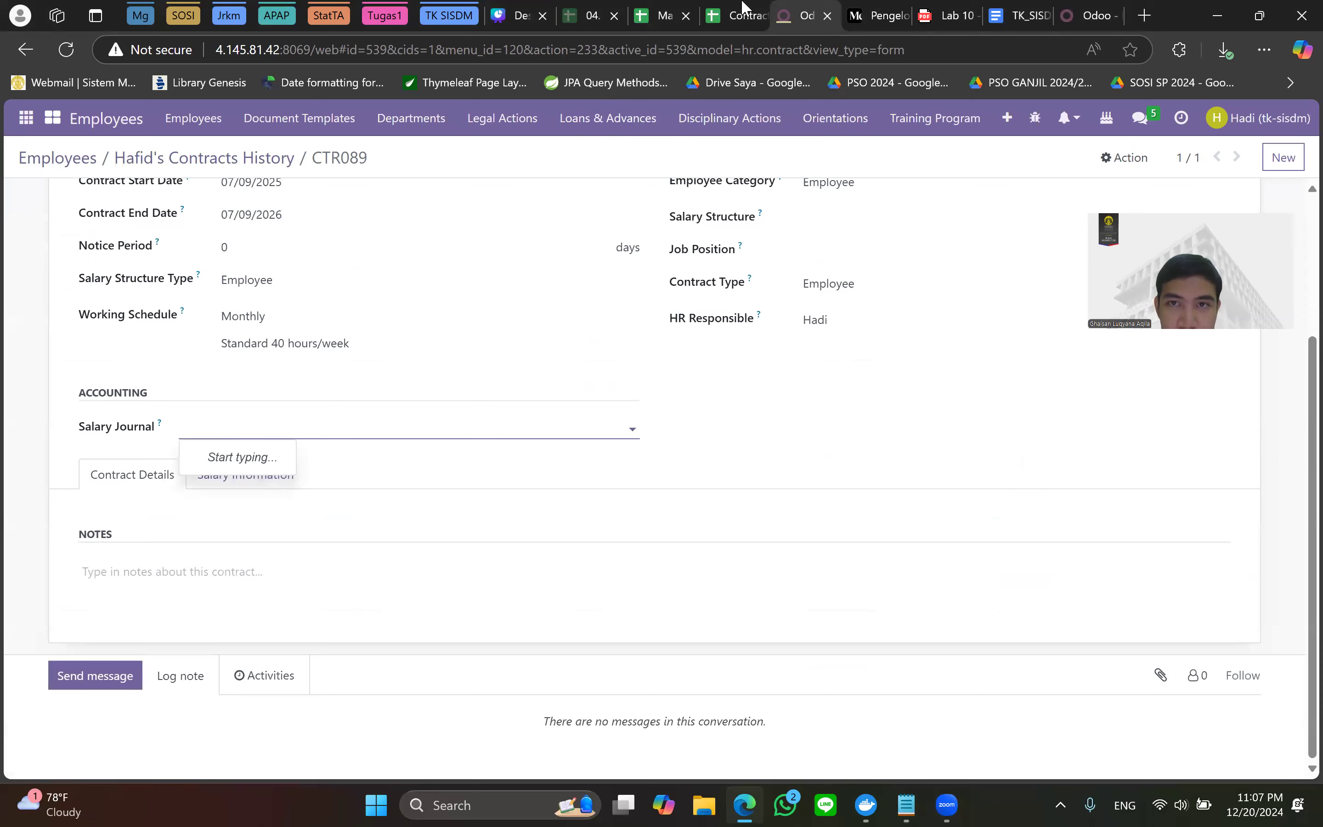
Read the Payroll journal example in the Medium tutorial and steps 14 to 17 on contracts in the Lab 10 PDF.
click(884, 7)
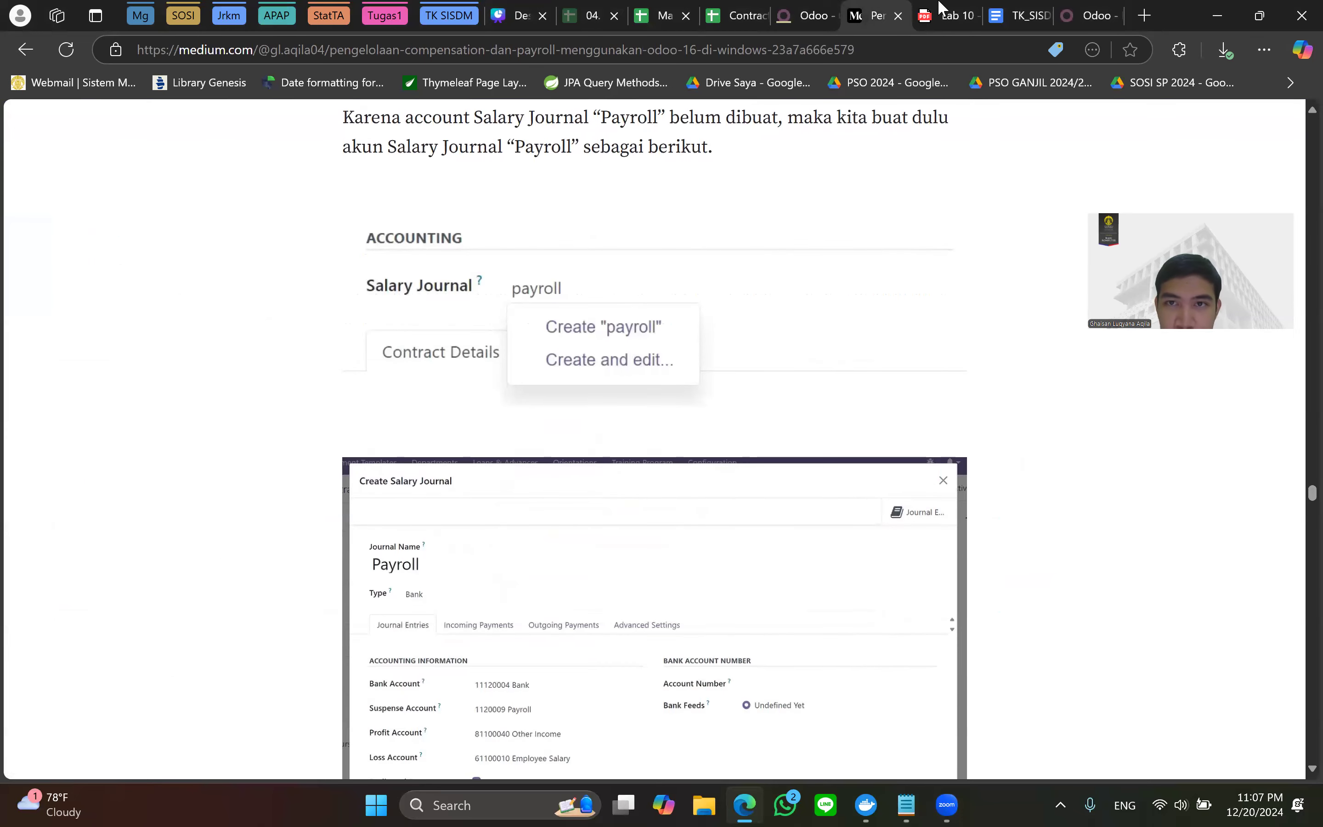
click(948, 8)
scroll(788, 319, down, 20)
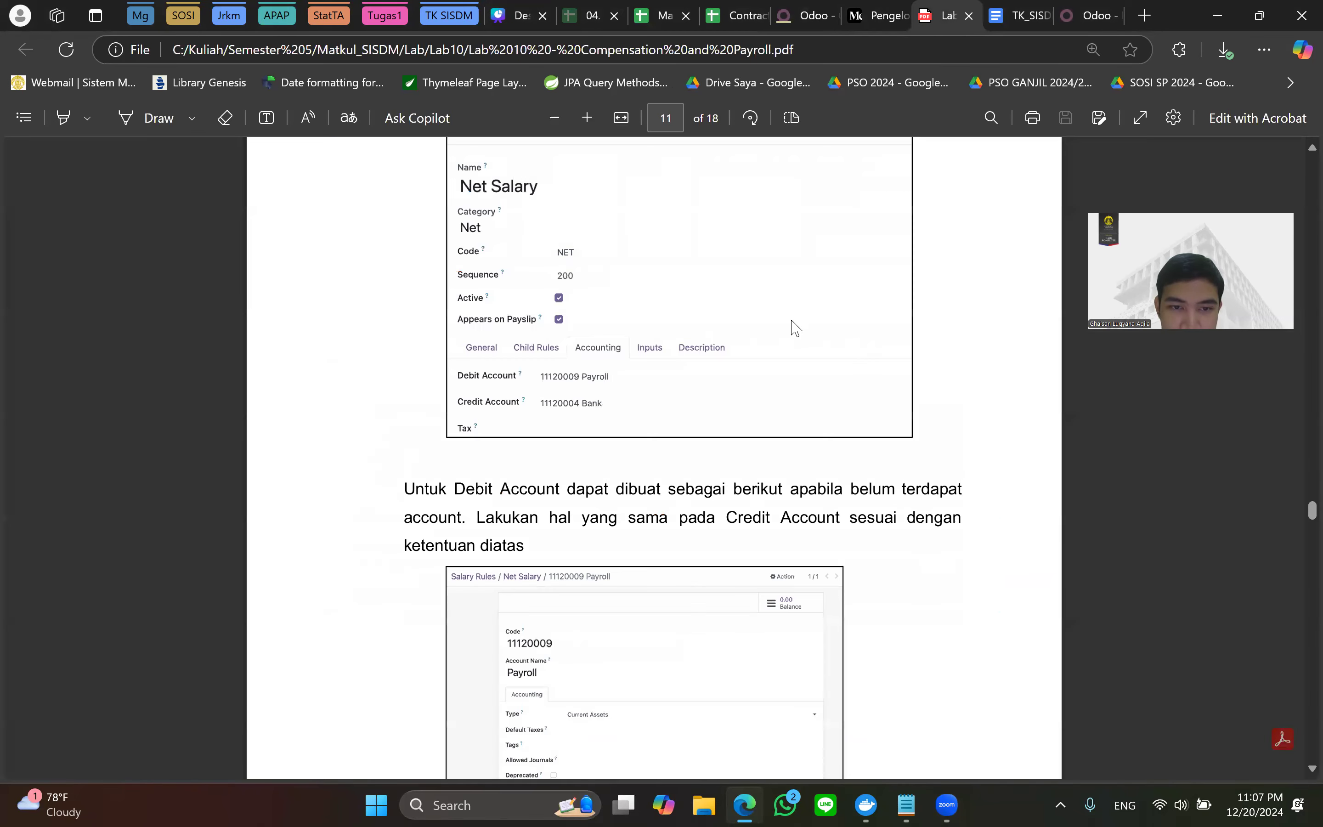
scroll(791, 320, down, 15)
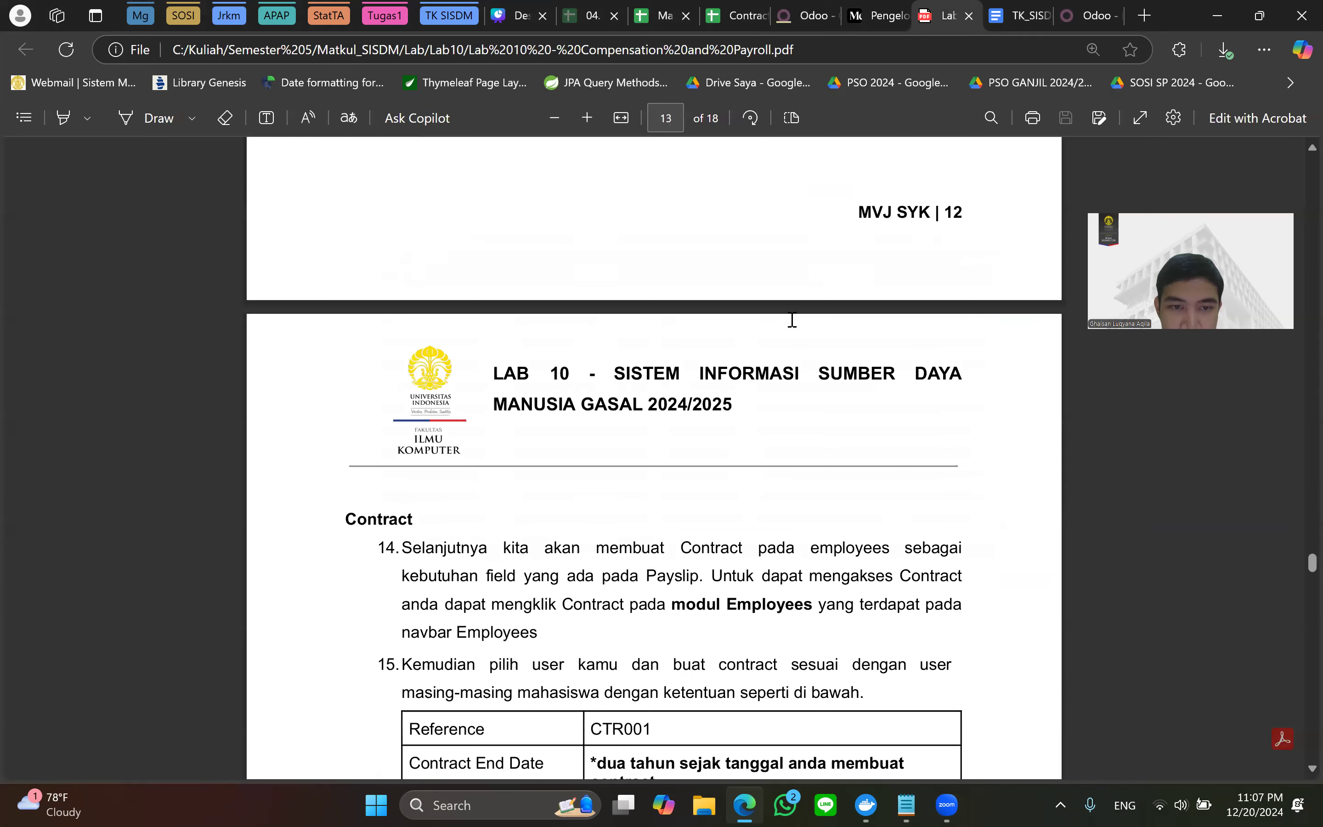
scroll(791, 320, down, 2)
scroll(793, 327, up, 2)
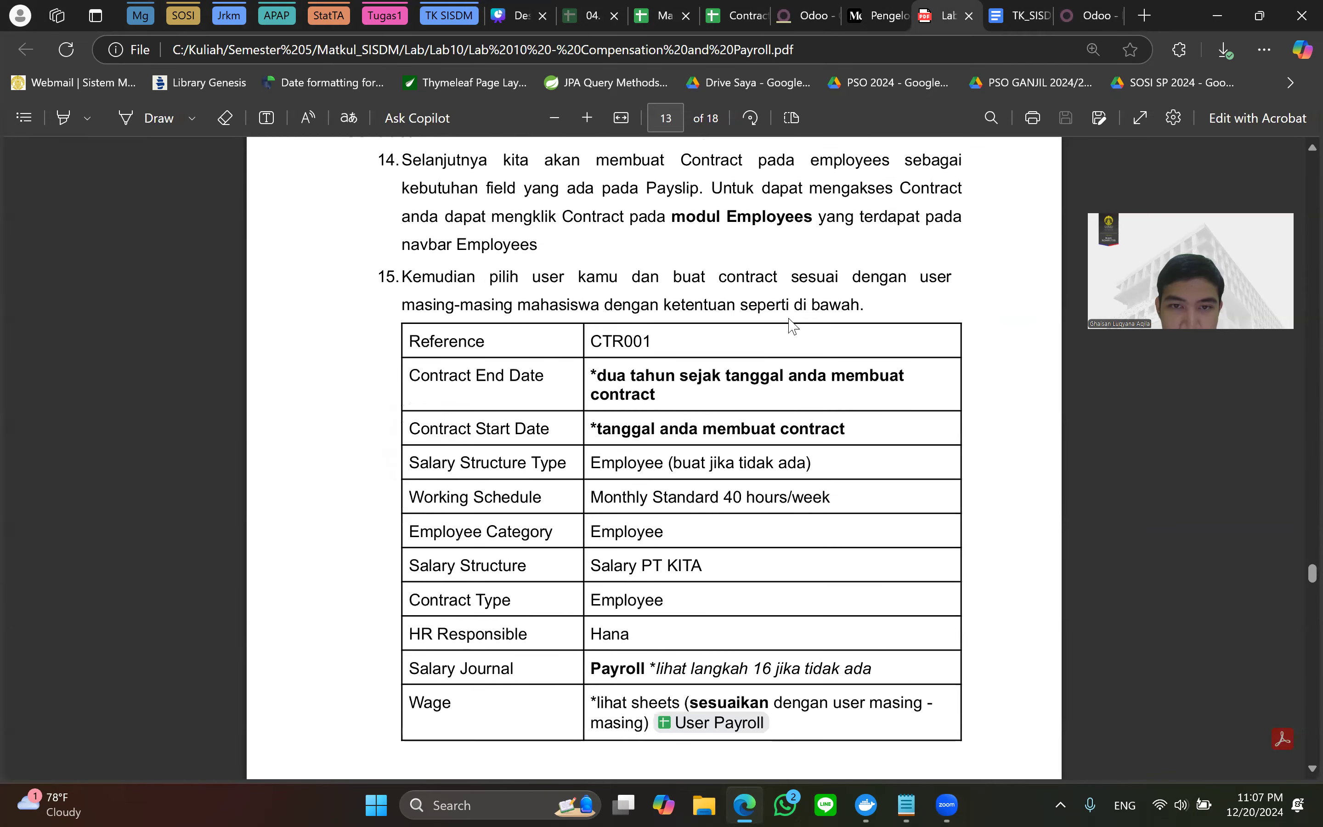
scroll(771, 317, down, 15)
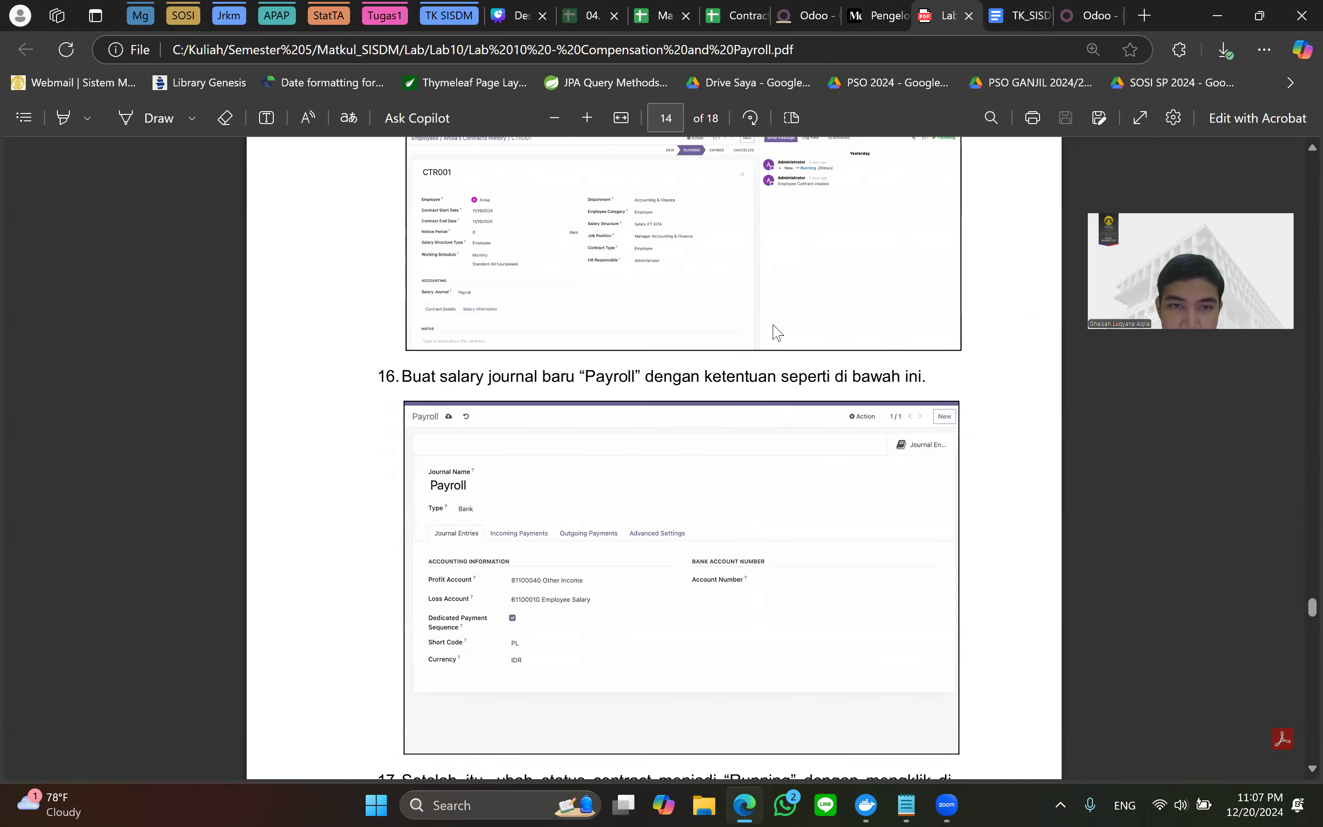
scroll(774, 323, up, 12)
scroll(773, 322, down, 15)
scroll(768, 328, up, 2)
scroll(762, 331, down, 7)
click(880, 6)
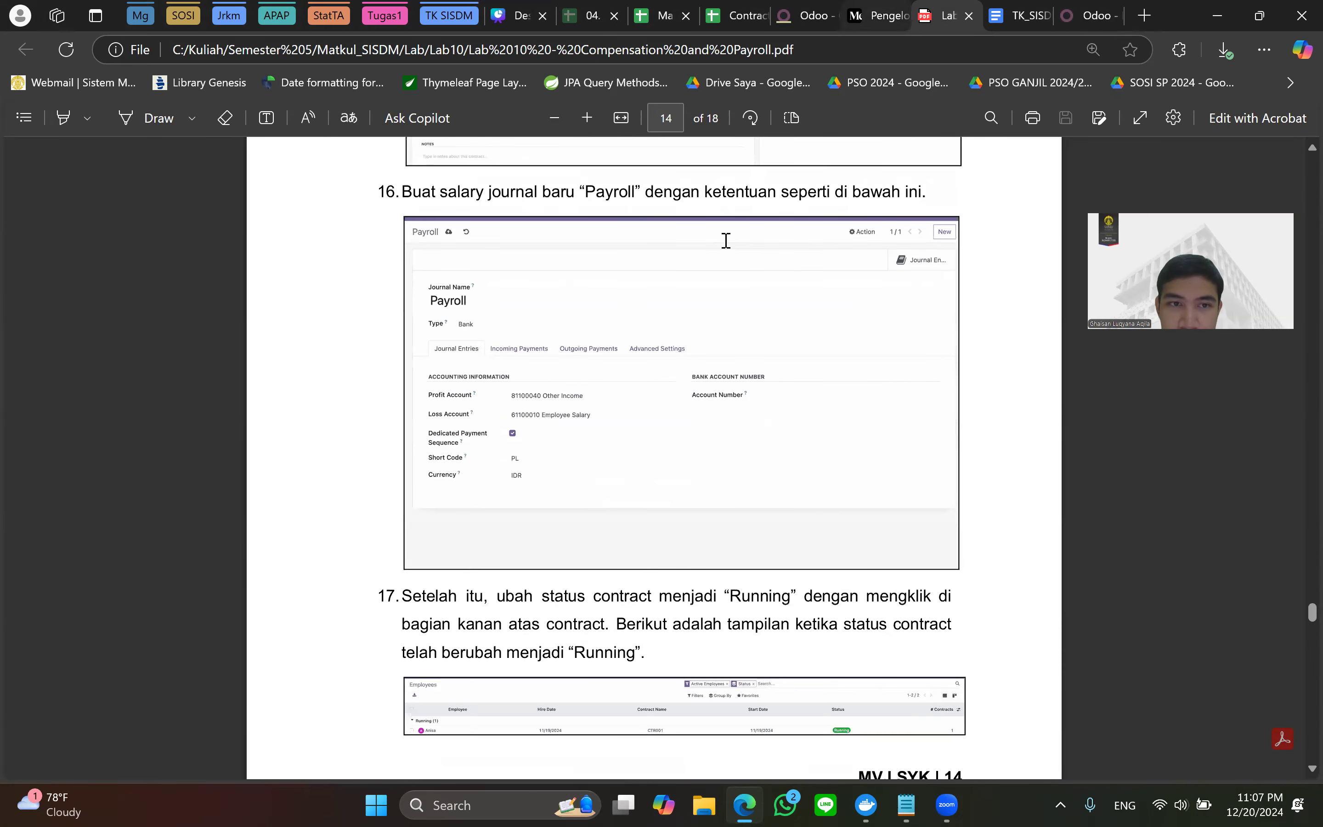
Start creating a new salary journal from contract CTR089 in Odoo, using the Medium tutorial's example, and name it Payroll.
click(779, 22)
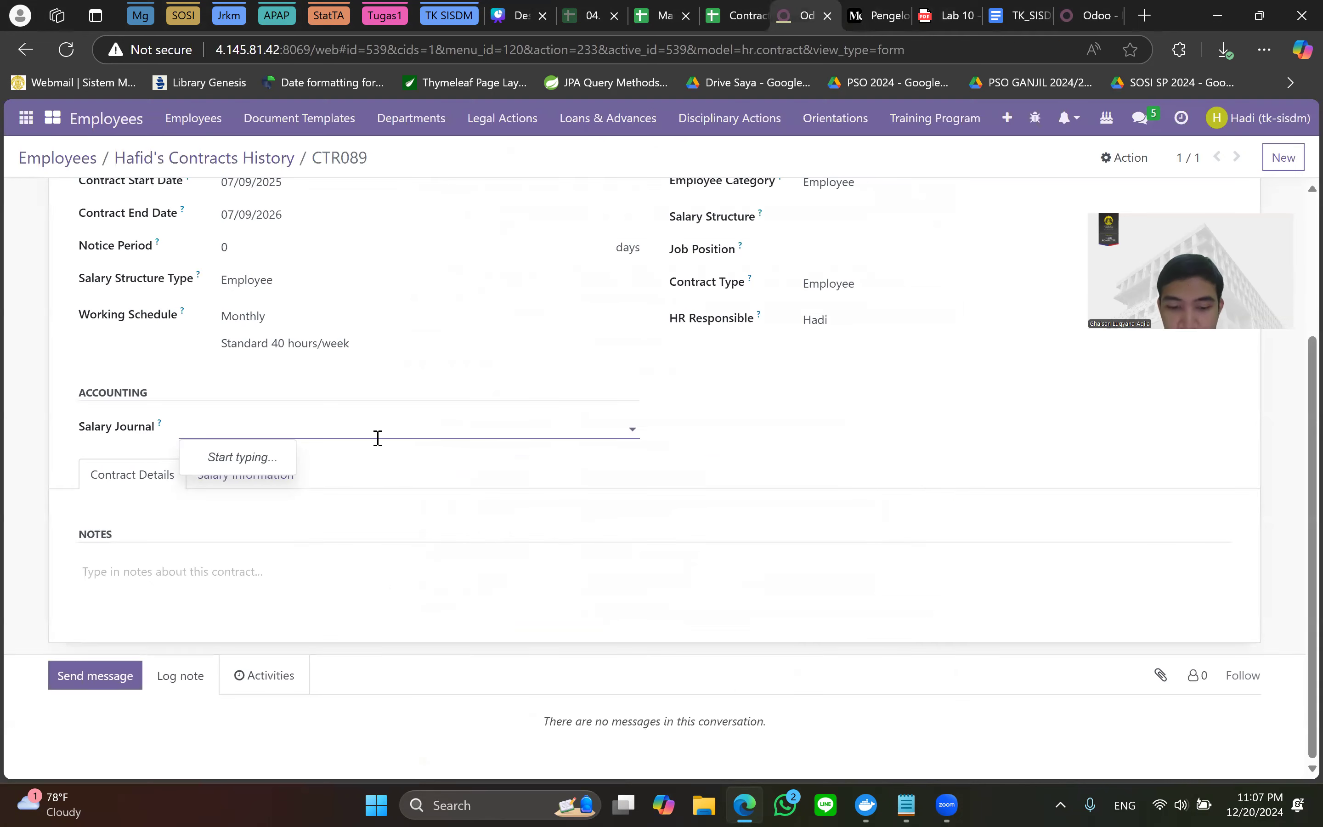
click(258, 473)
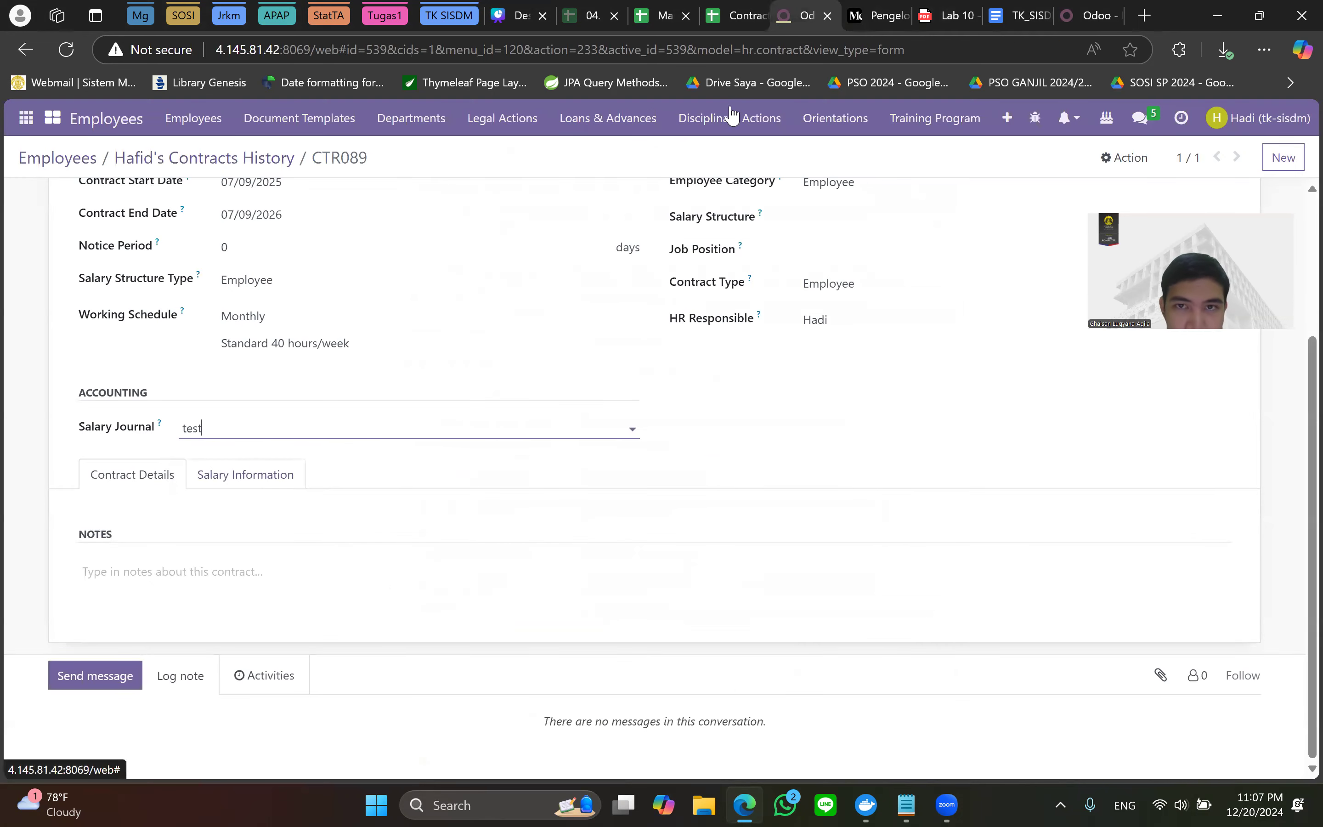
click(874, 15)
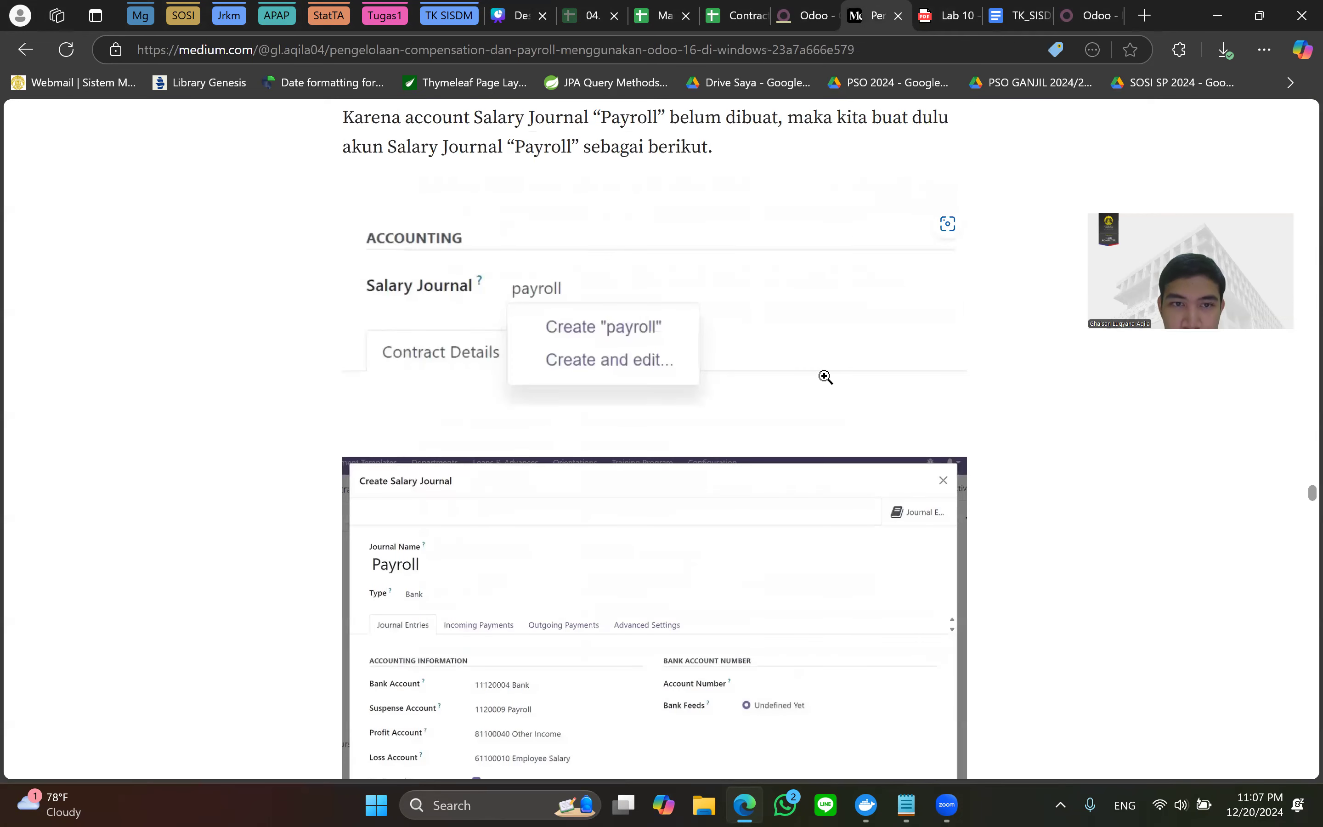
scroll(698, 382, down, 5)
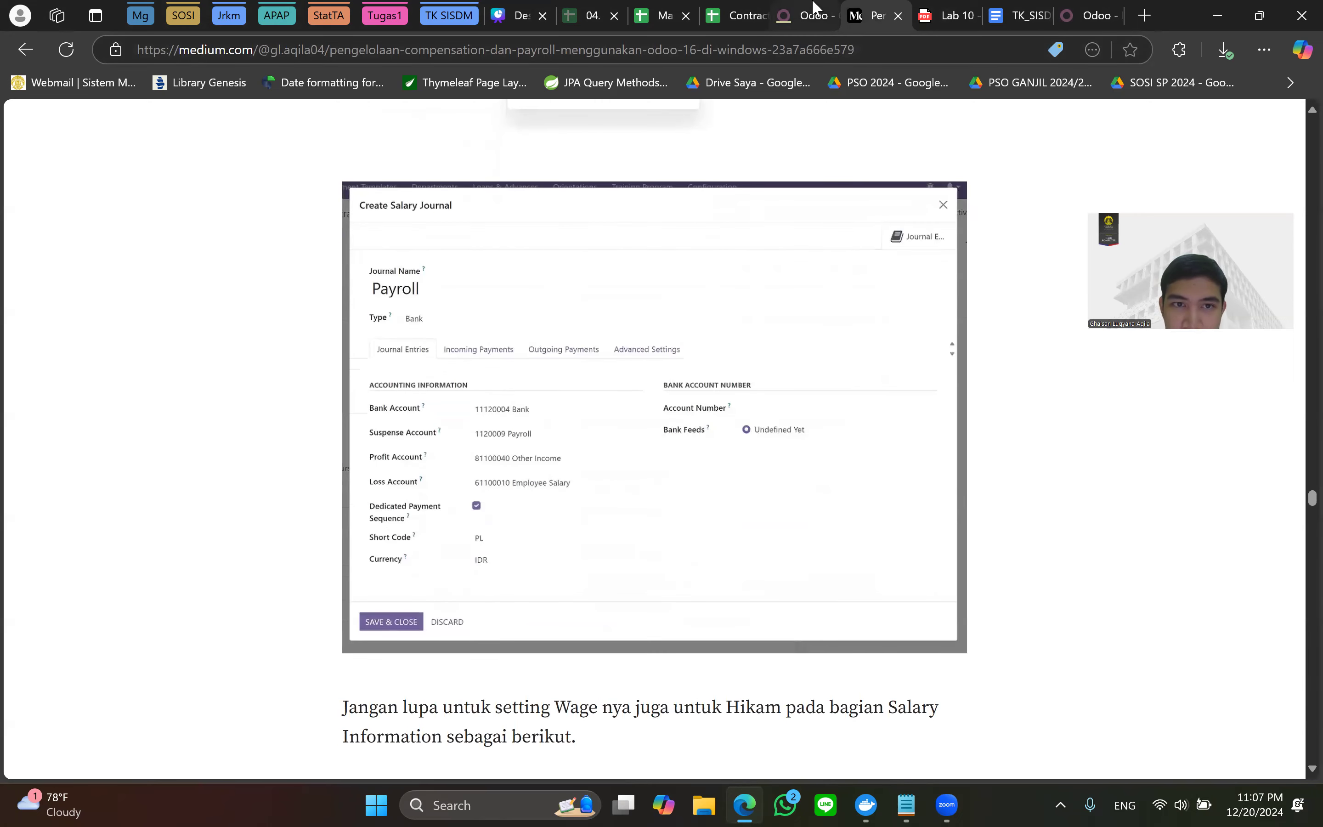
click(803, 15)
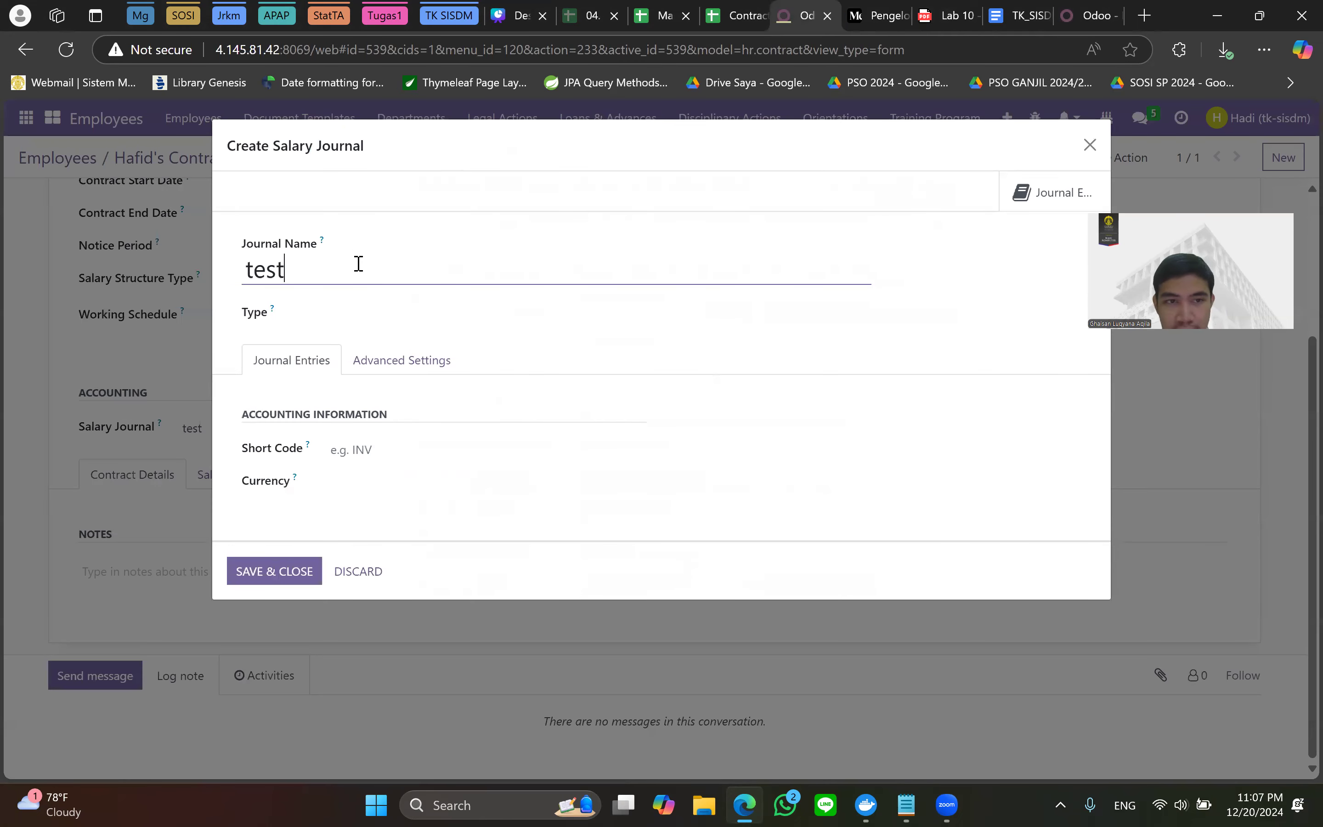
key(ctrl+a)
text(Payroll)
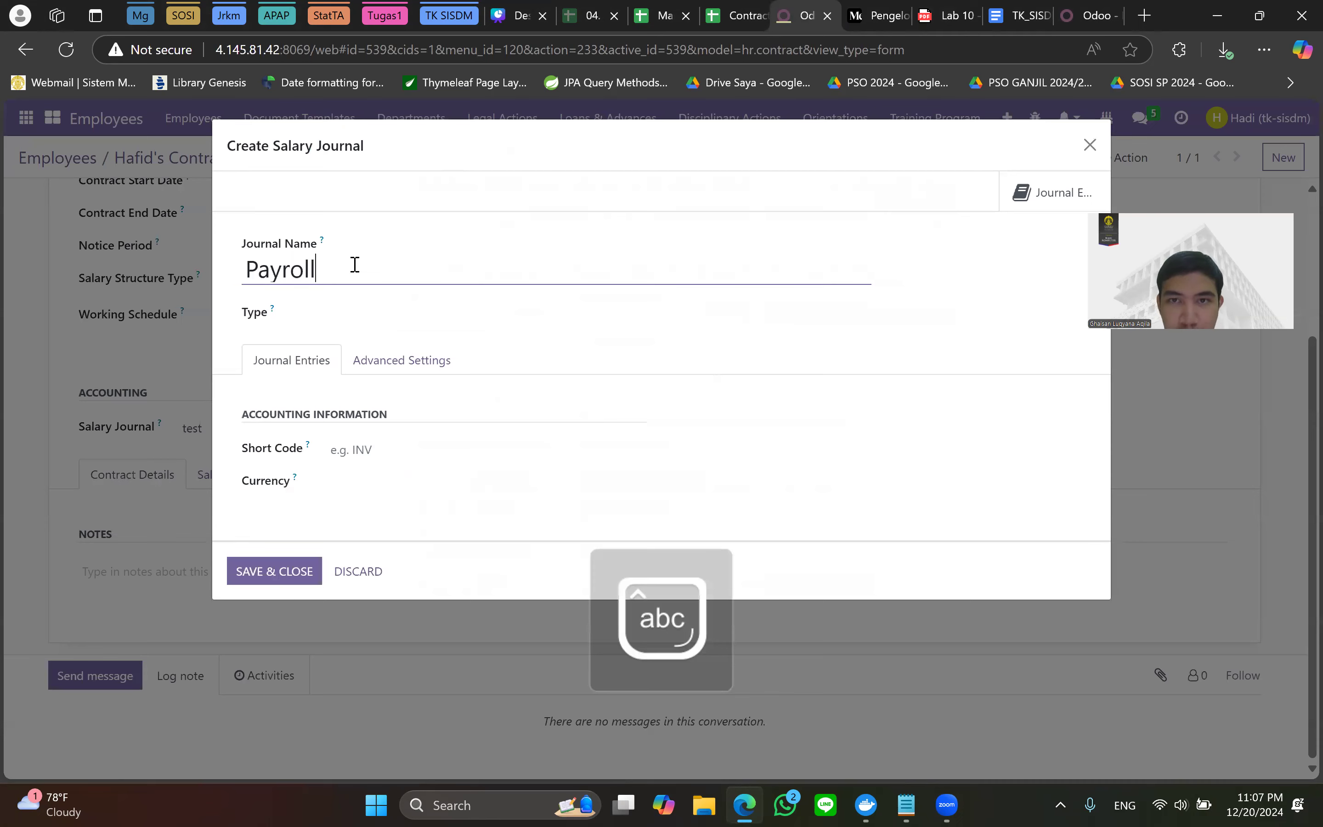
Check the journal type in the Medium tutorial and set the Payroll journal's type to Bank in Odoo.
click(878, 15)
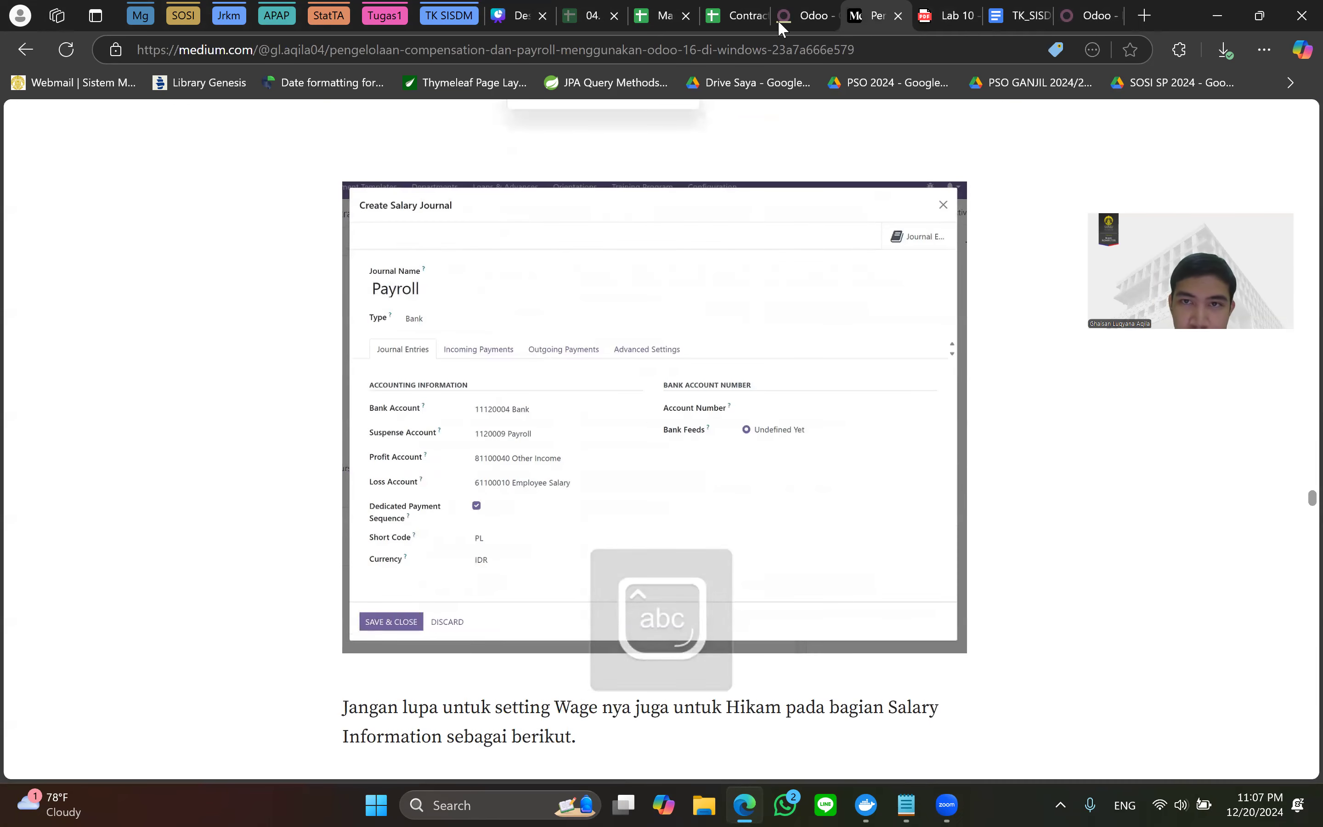
click(803, 15)
click(365, 321)
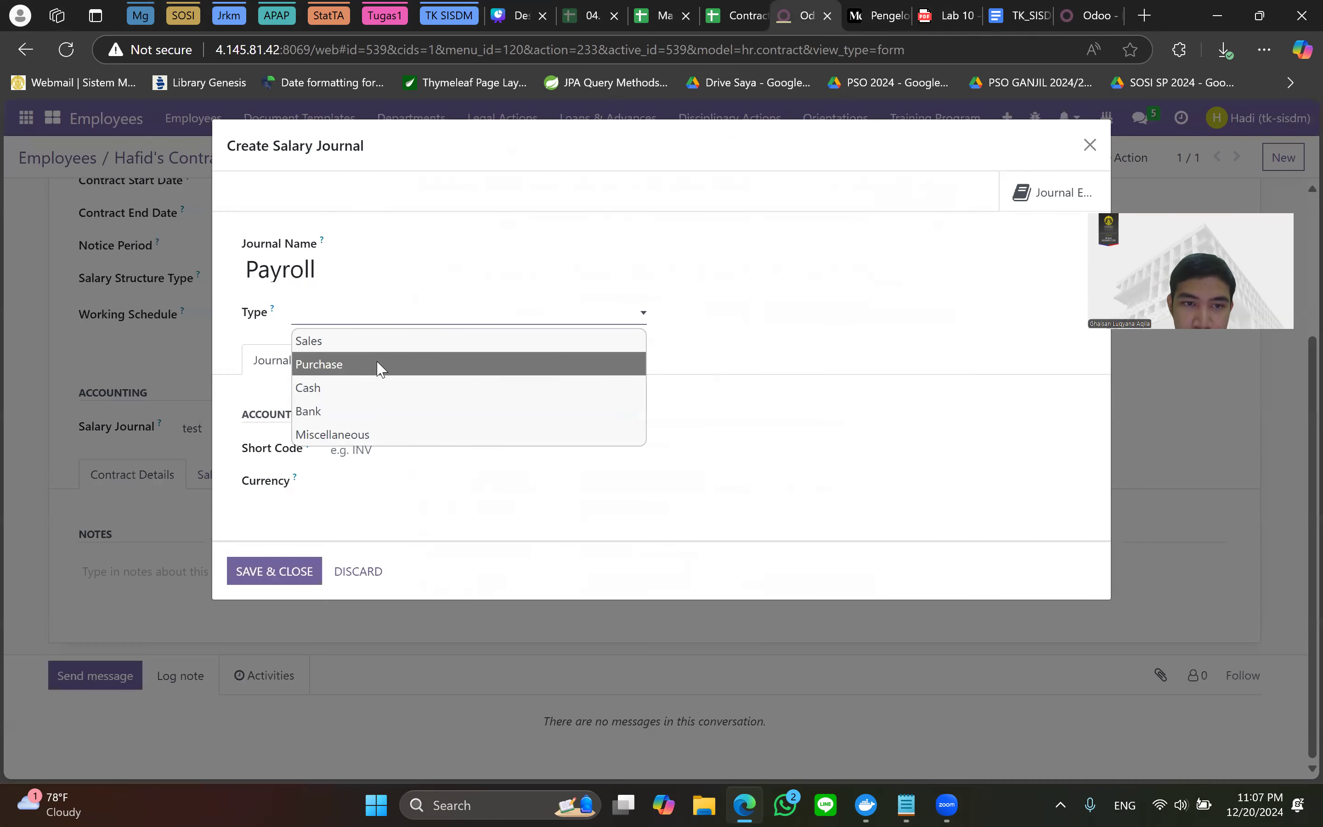
click(413, 411)
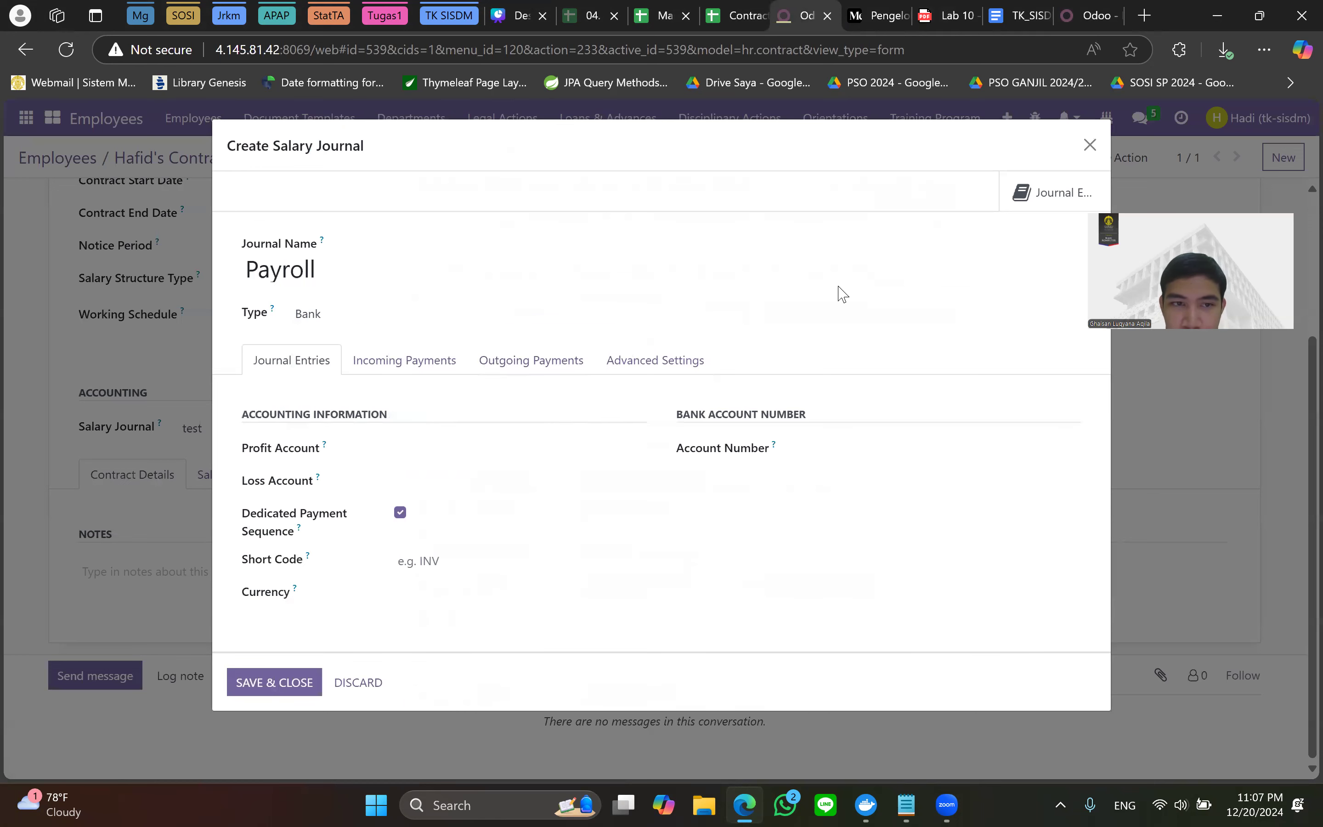
Compare the accounting fields of the Odoo journal form with those in the Medium tutorial's Create Salary Journal example.
key(ctrl+Tab)
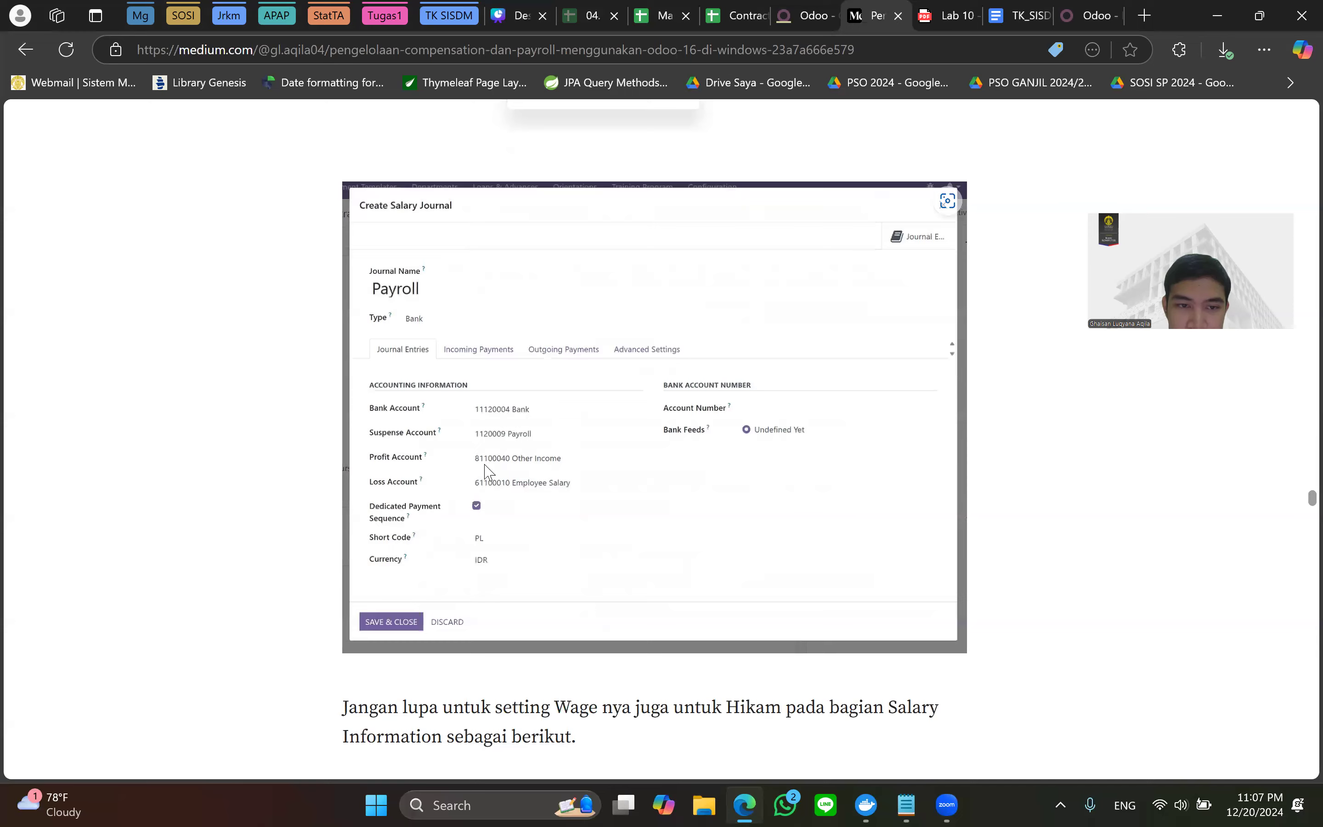
key(ctrl+shift+Tab)
key(ctrl+Tab)
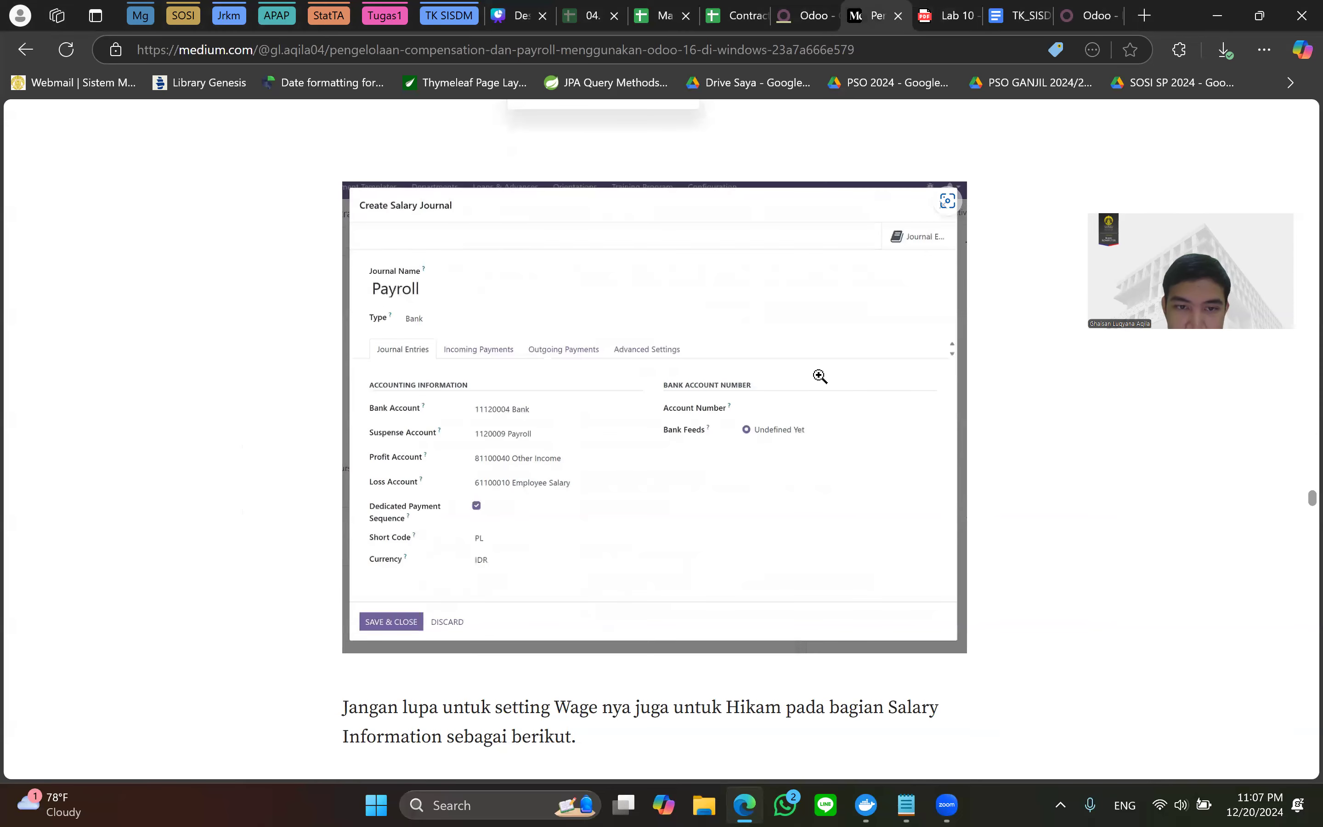
key(ctrl+shift+Tab)
key(alt+Tab)
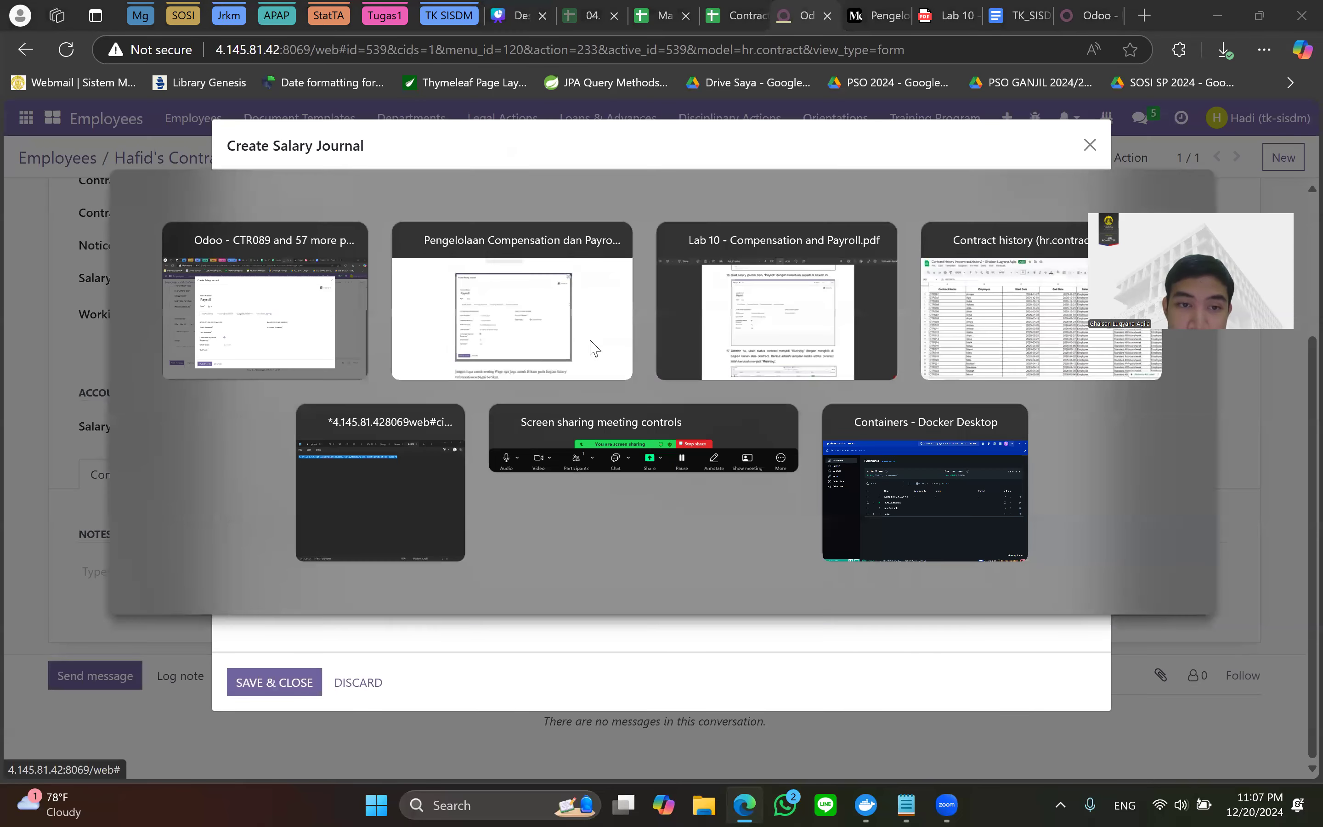
key(ctrl+shift+Tab)
Try the journal types Sales, Purchase, Cash and Miscellaneous to compare their fields, and return the type to Bank.
click(517, 320)
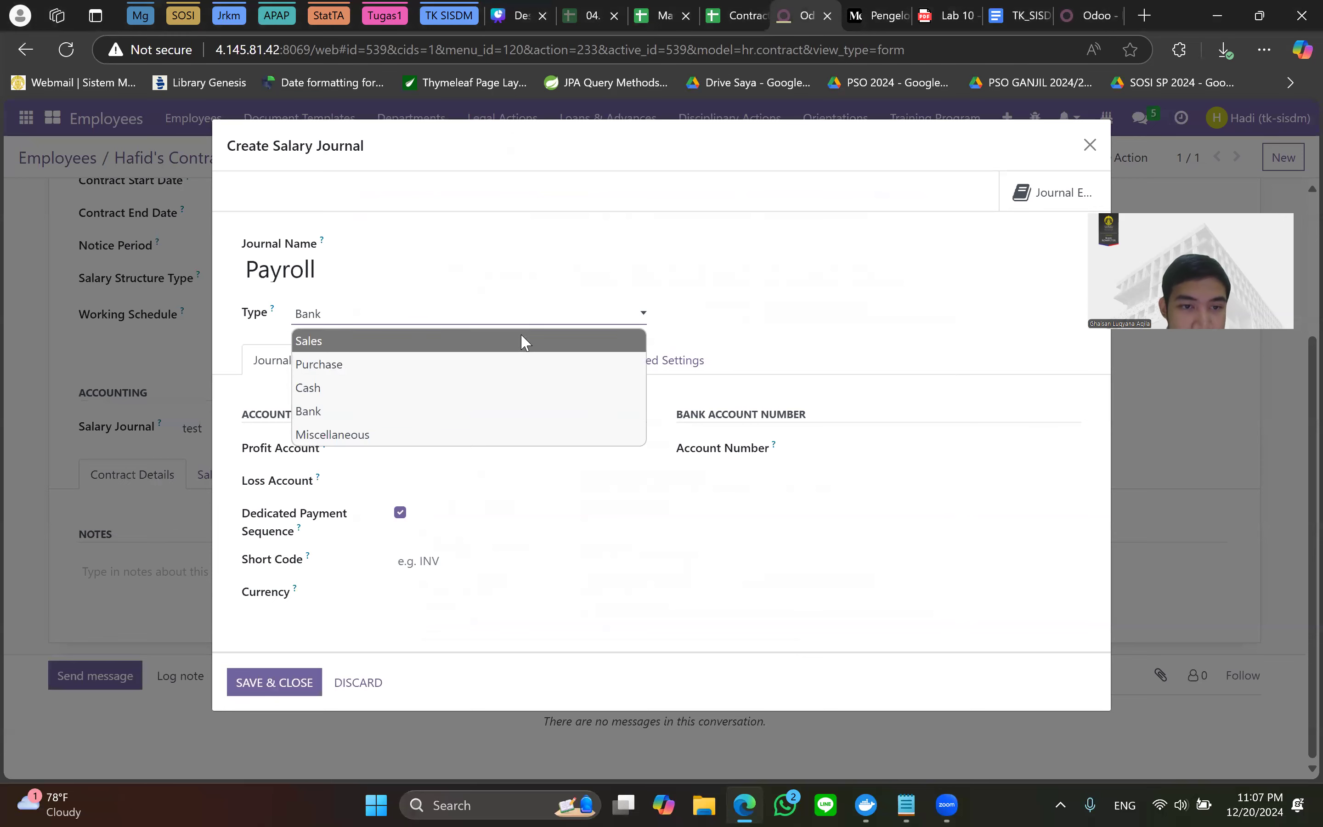
click(529, 349)
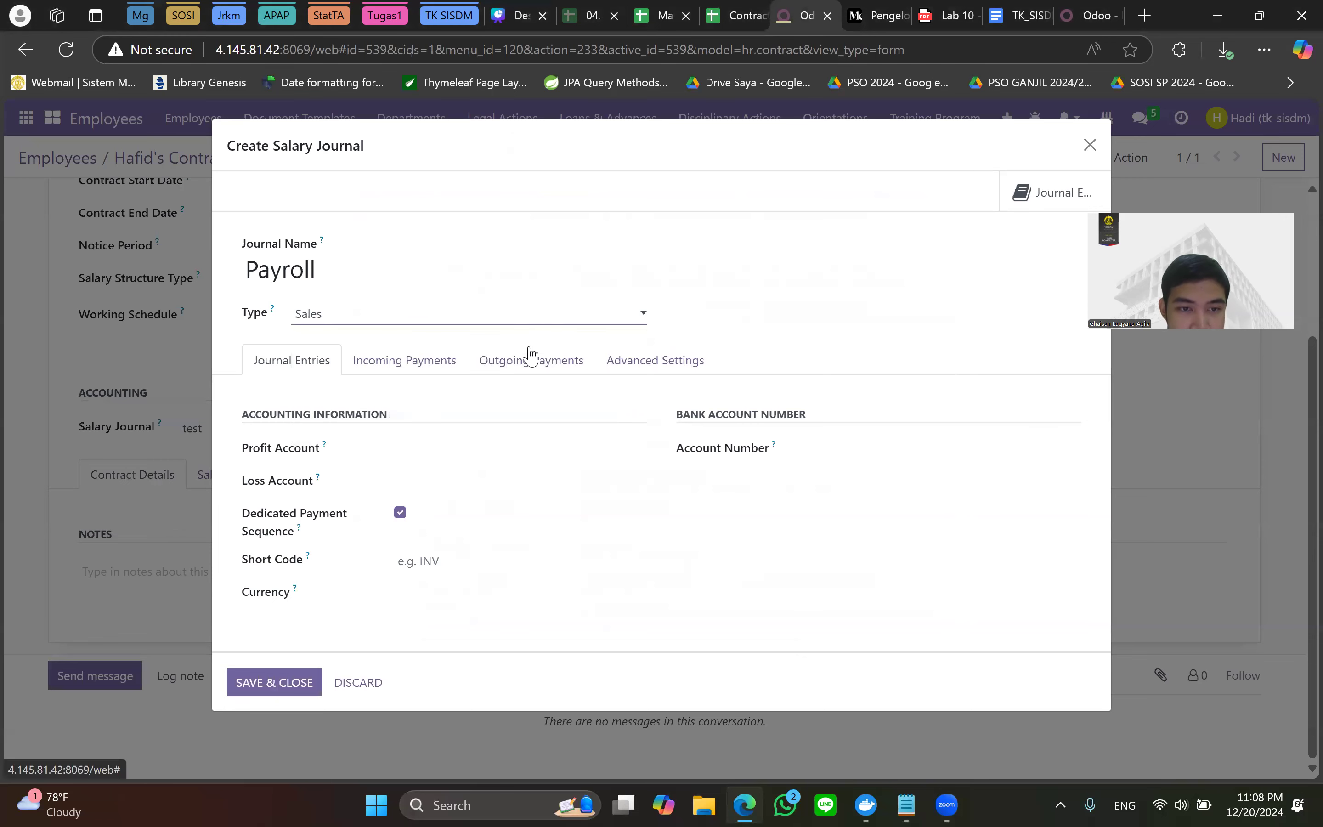
click(545, 307)
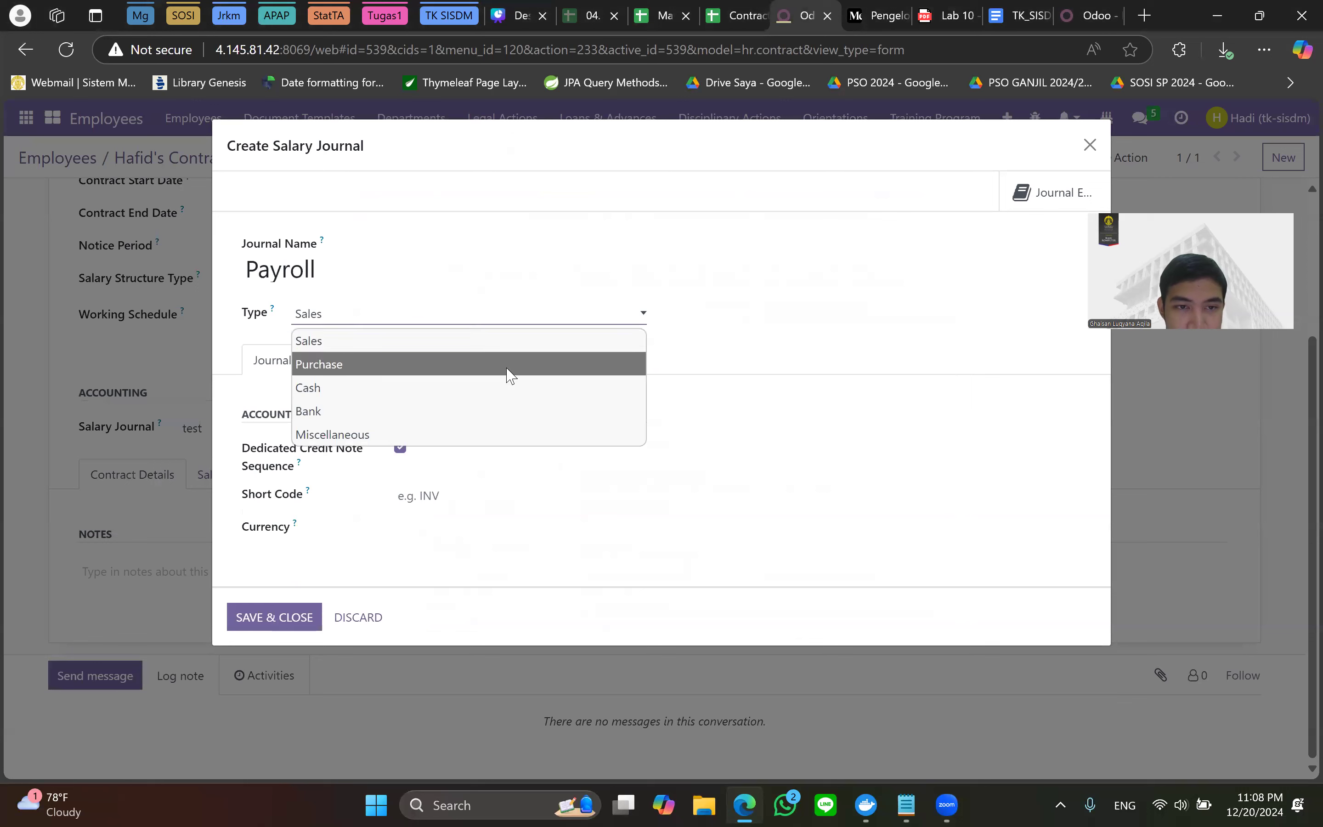
click(508, 368)
click(585, 315)
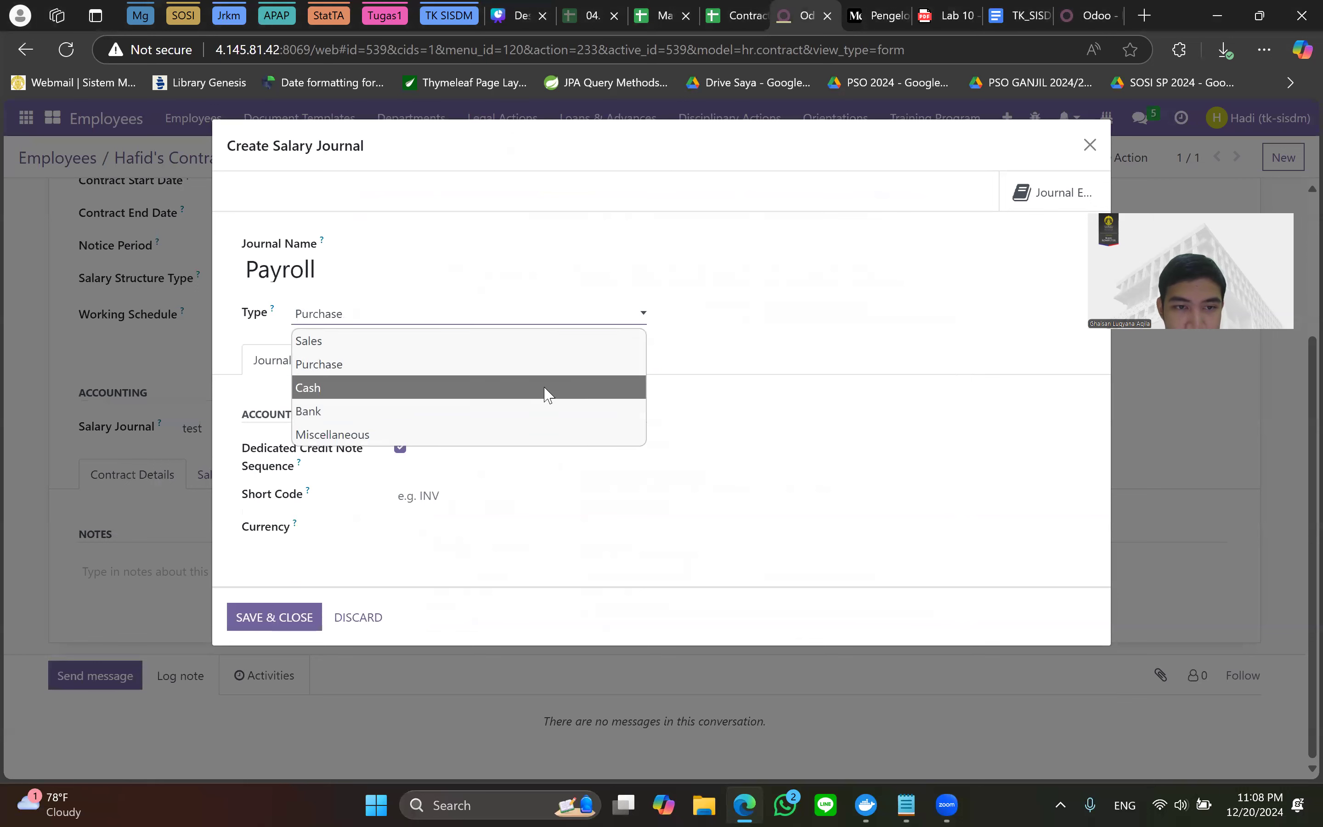
click(546, 387)
click(578, 317)
click(518, 413)
click(540, 314)
click(511, 434)
click(580, 324)
click(546, 413)
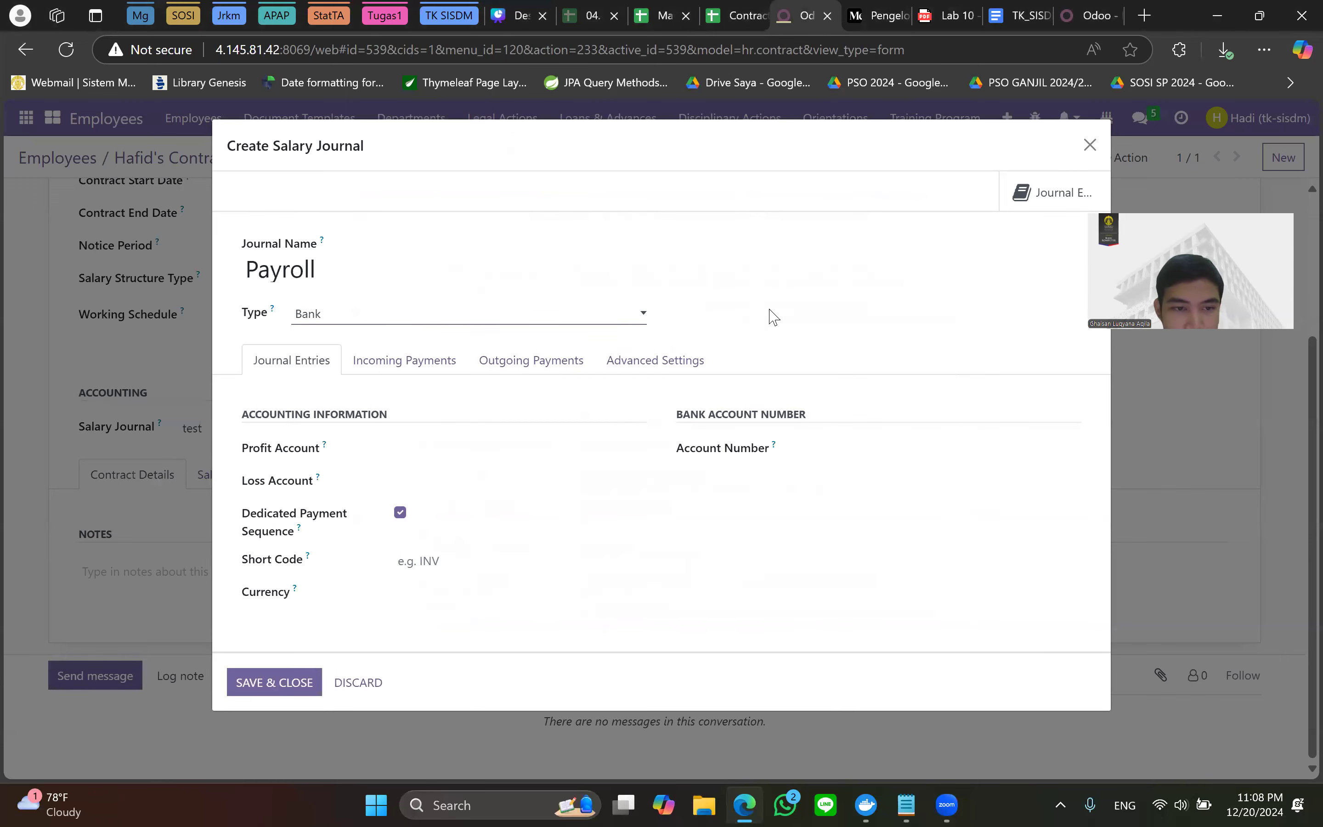
Recheck the Payroll journal settings in the Medium tutorial and in step 16 of the Lab 10 PDF.
click(877, 16)
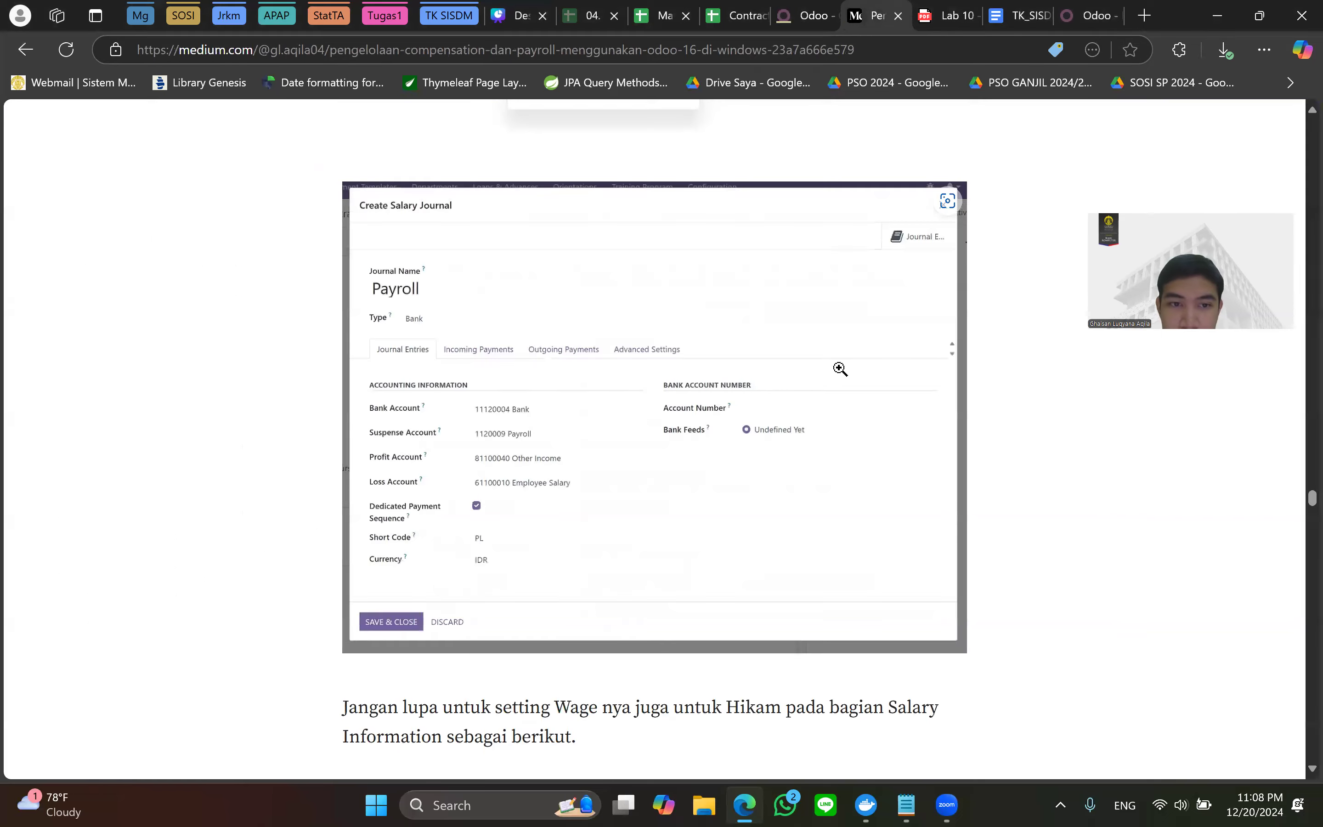
click(951, 16)
scroll(921, 331, down, 2)
scroll(921, 331, up, 2)
click(807, 16)
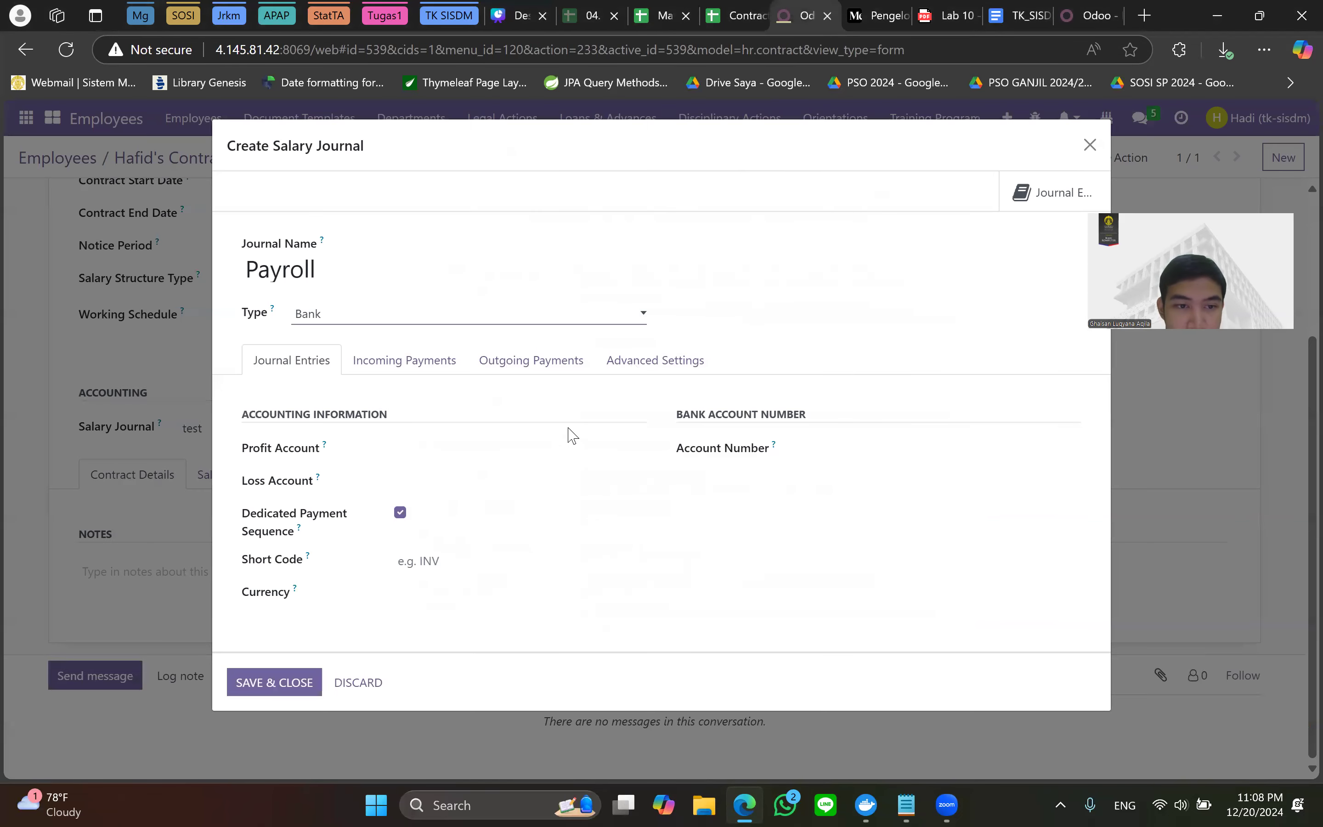
Place the Lab 10 PDF beside the Odoo page and compare its step 16 Payroll journal settings with the journal form.
drag(952, 15, 877, 15)
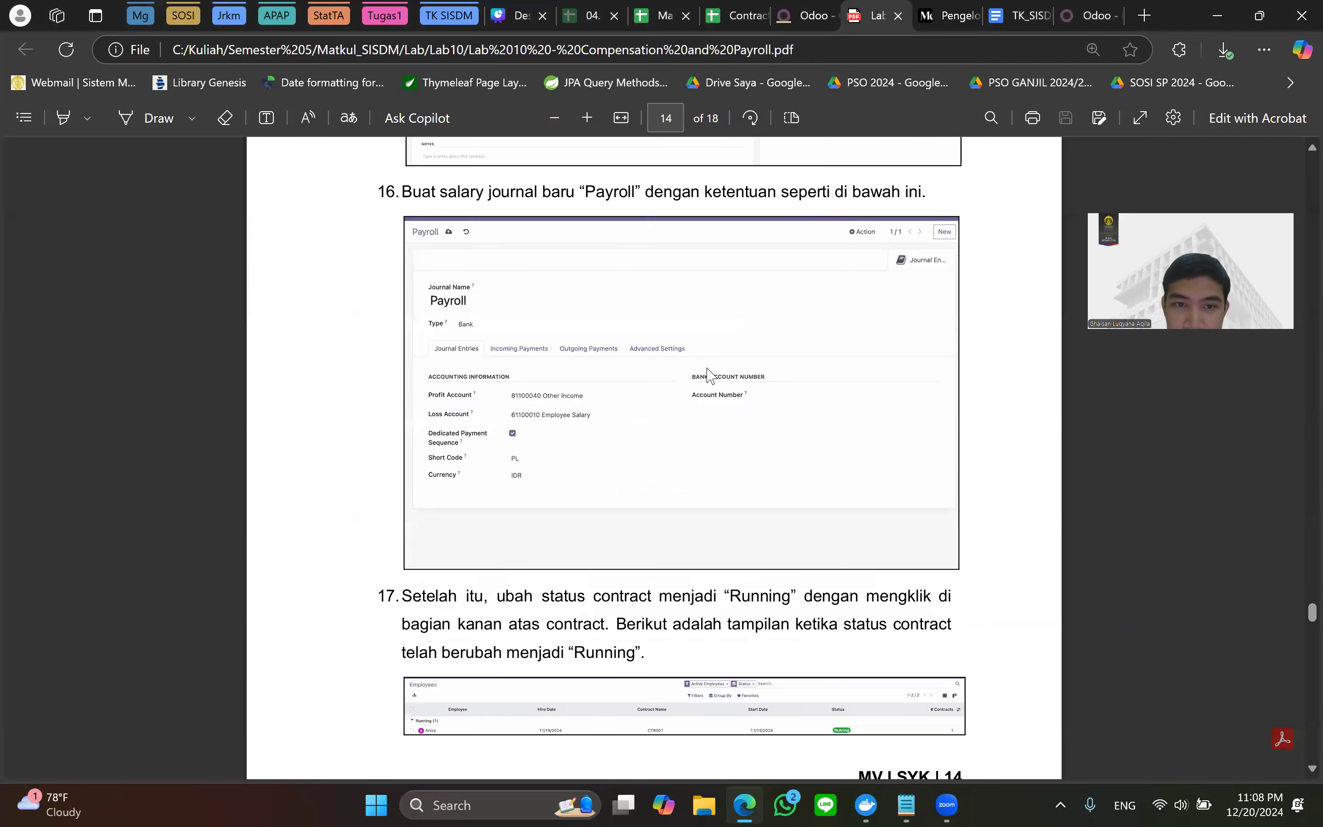
scroll(708, 376, up, 3)
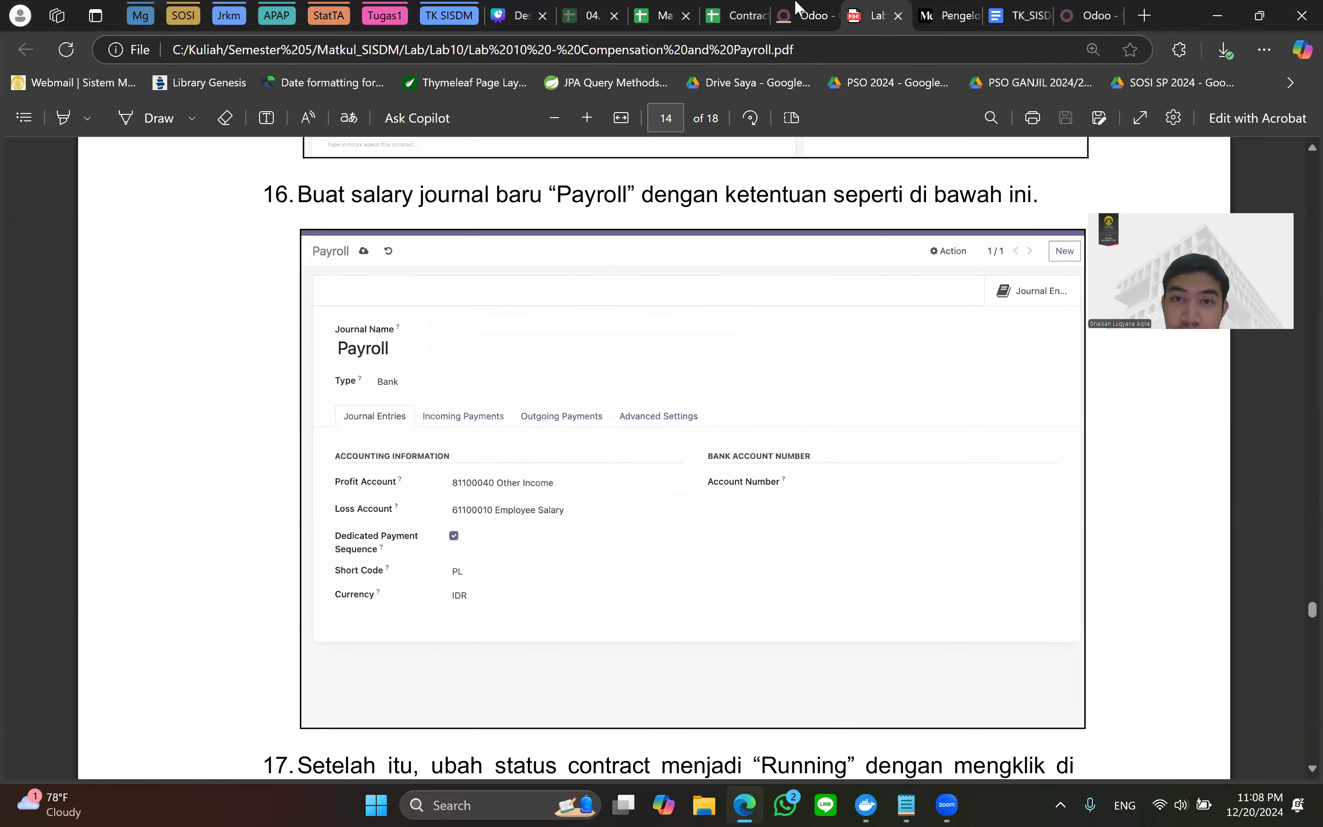
key(ctrl+shift+Tab)
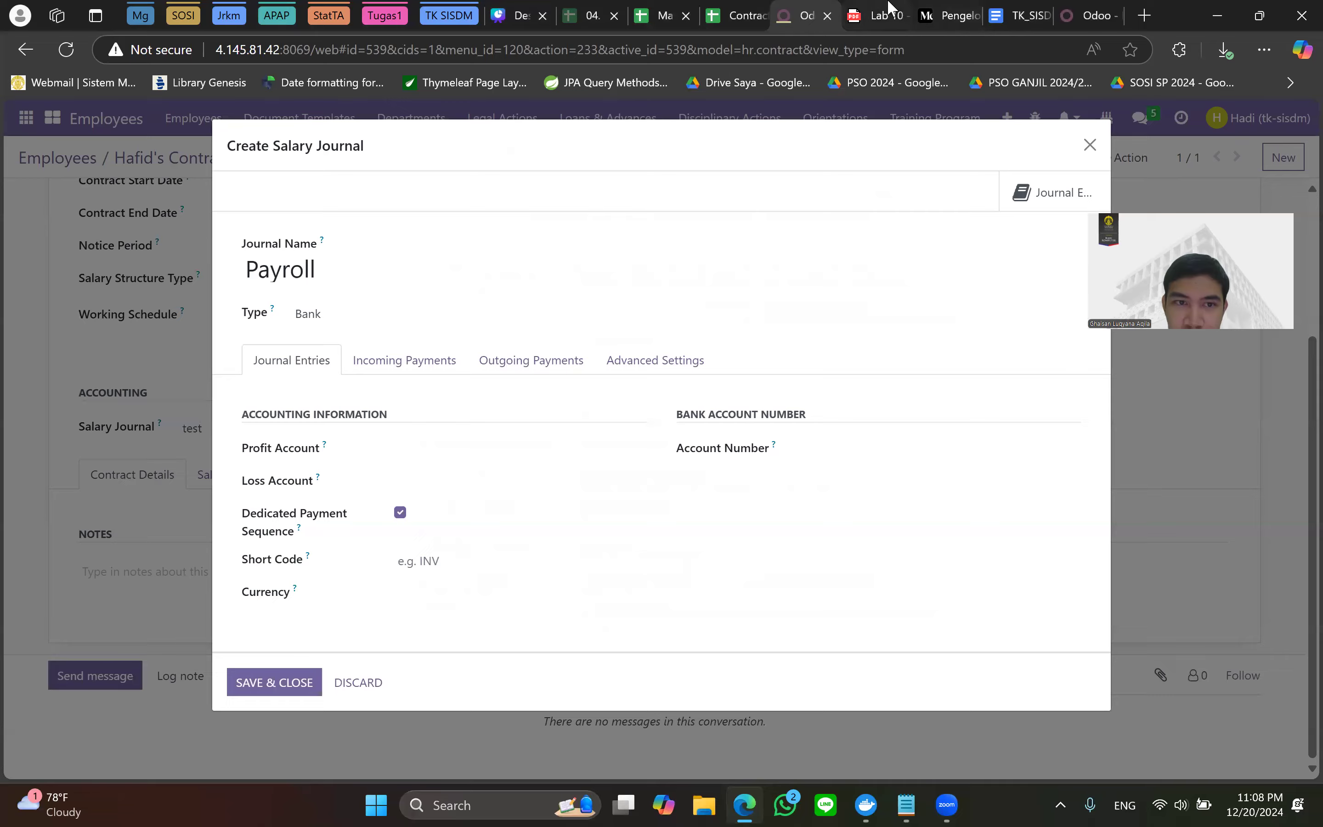
key(ctrl+Tab)
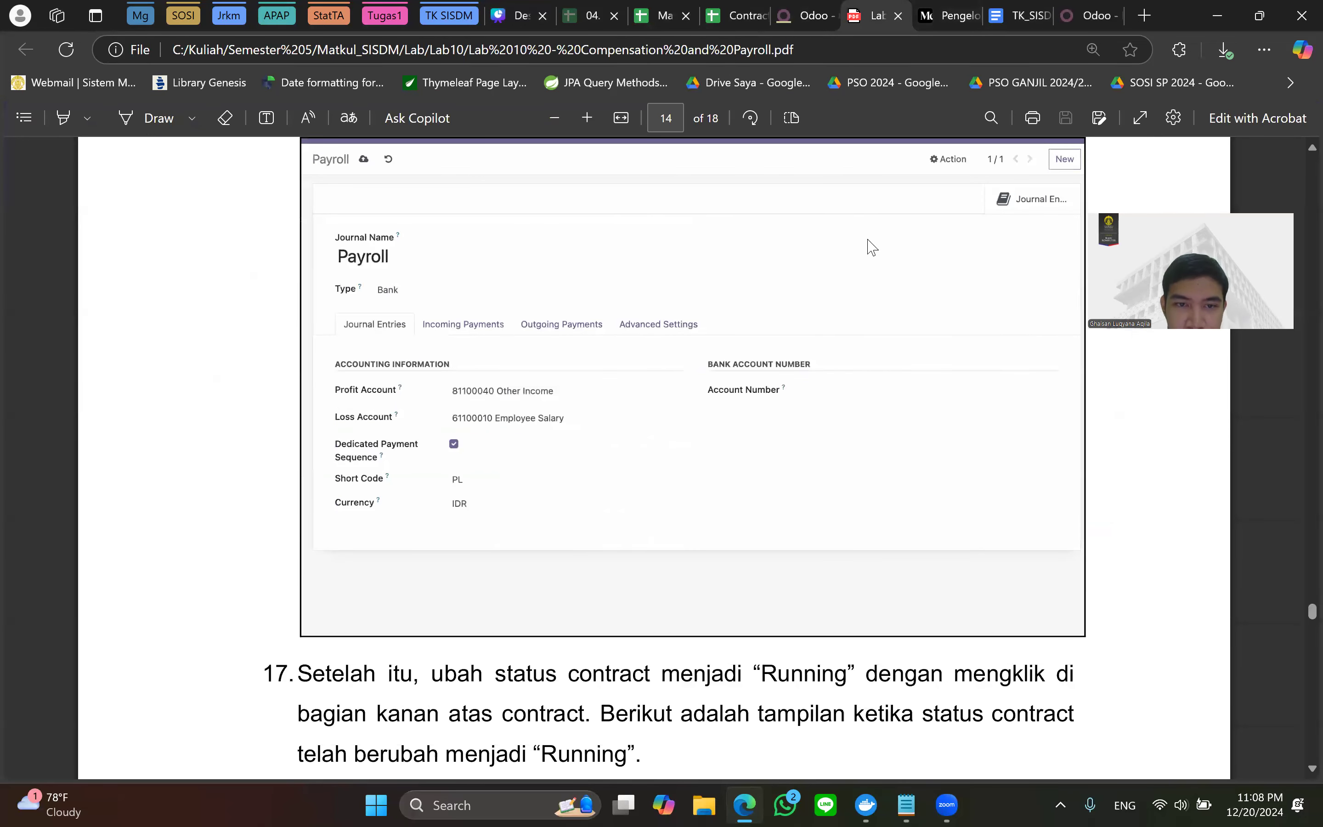
Start creating a new profit account for the Payroll journal in Odoo with 81100 as the beginning of its code.
click(803, 15)
click(416, 446)
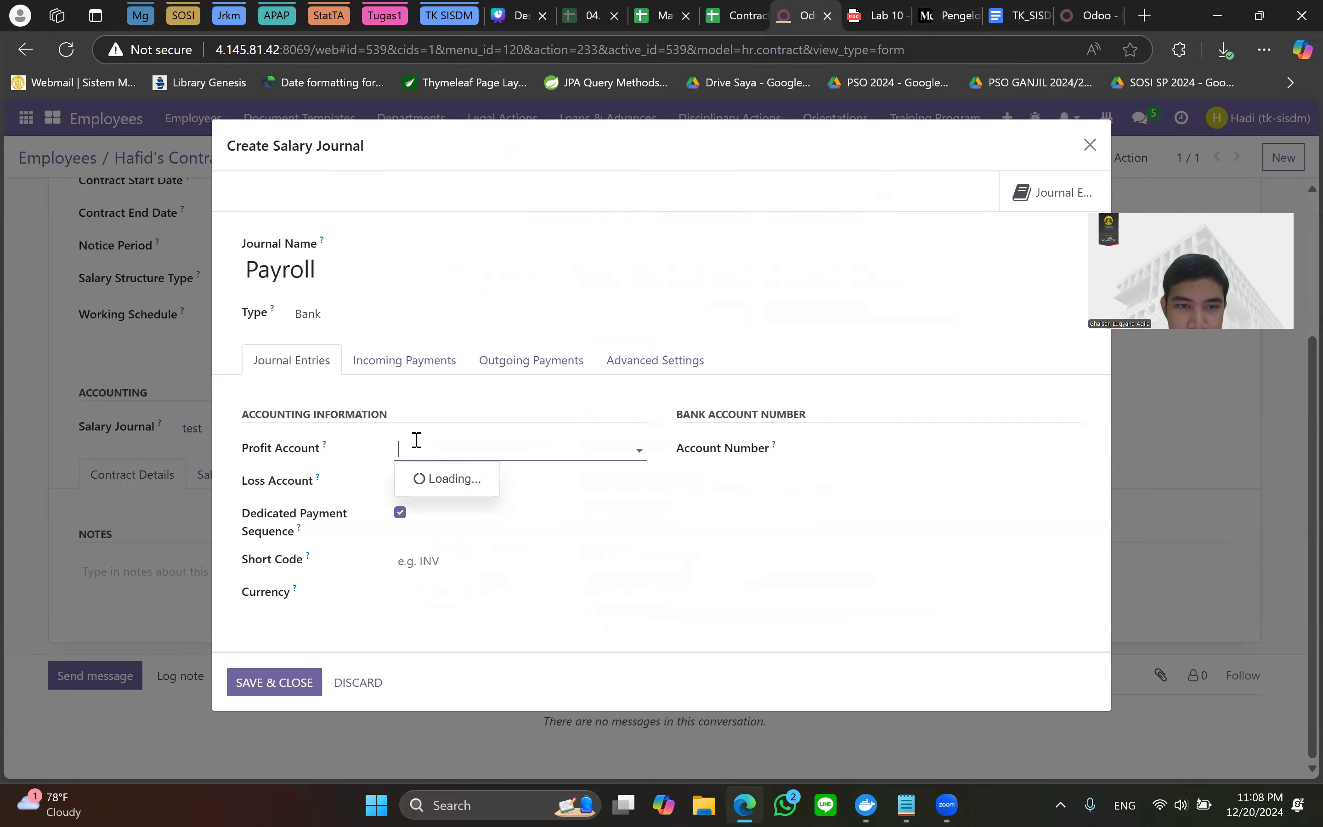
key(ctrl+Tab)
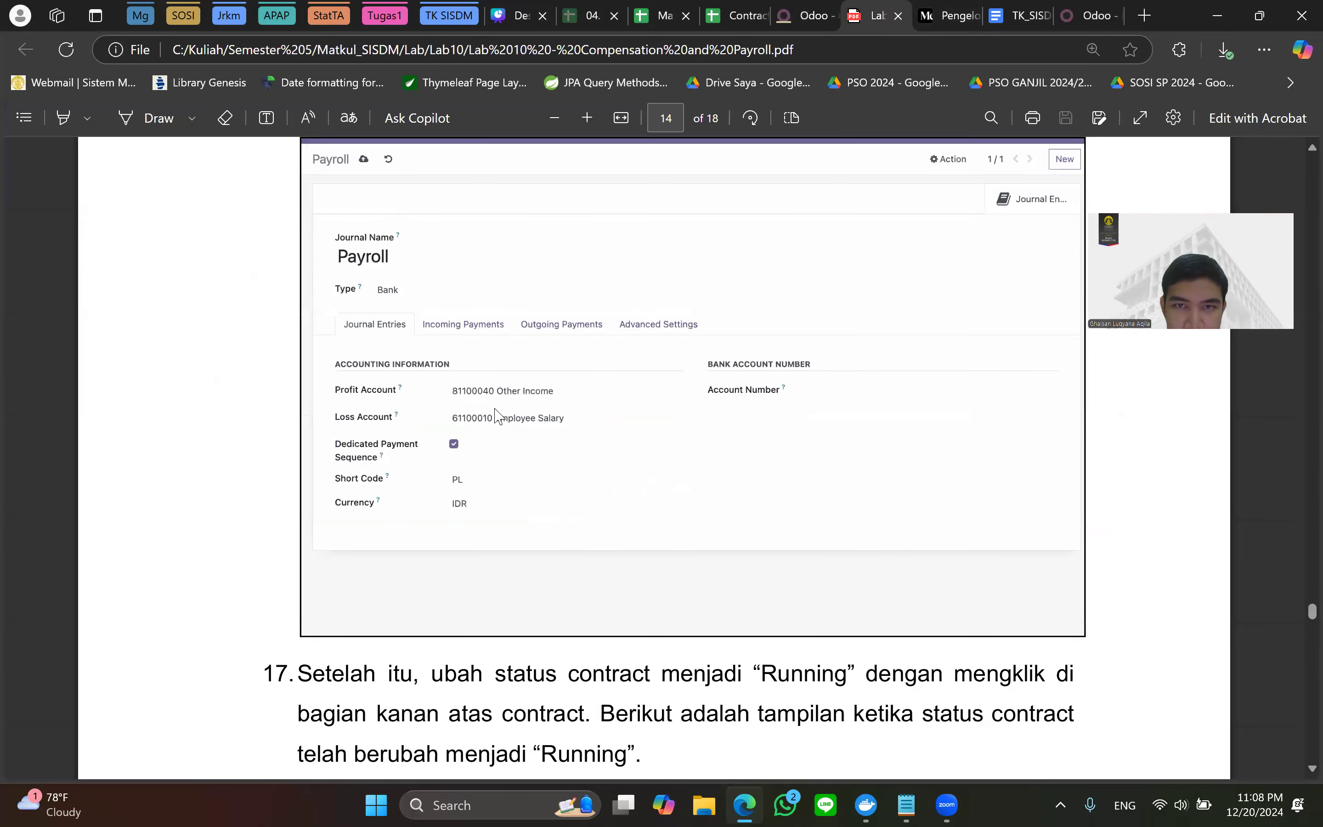
click(803, 13)
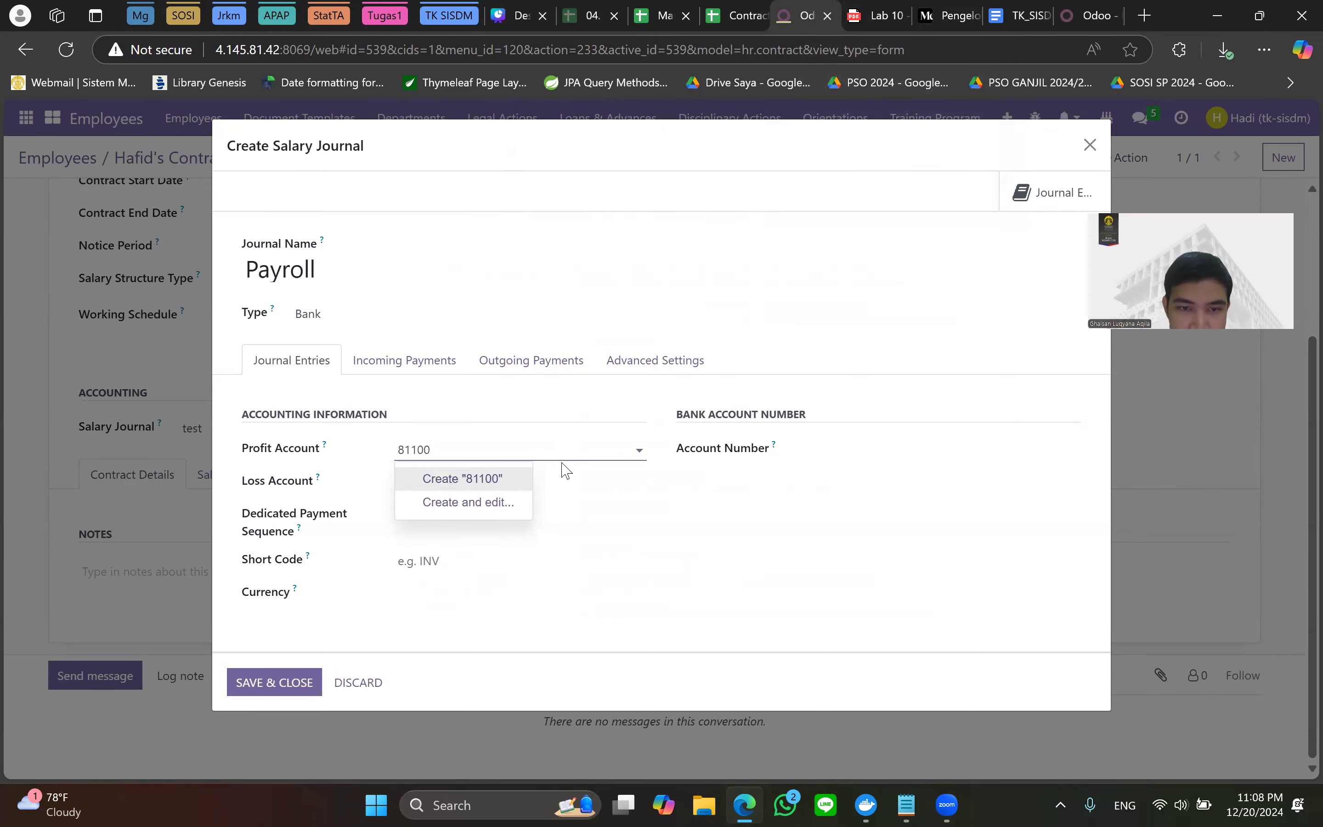
click(495, 502)
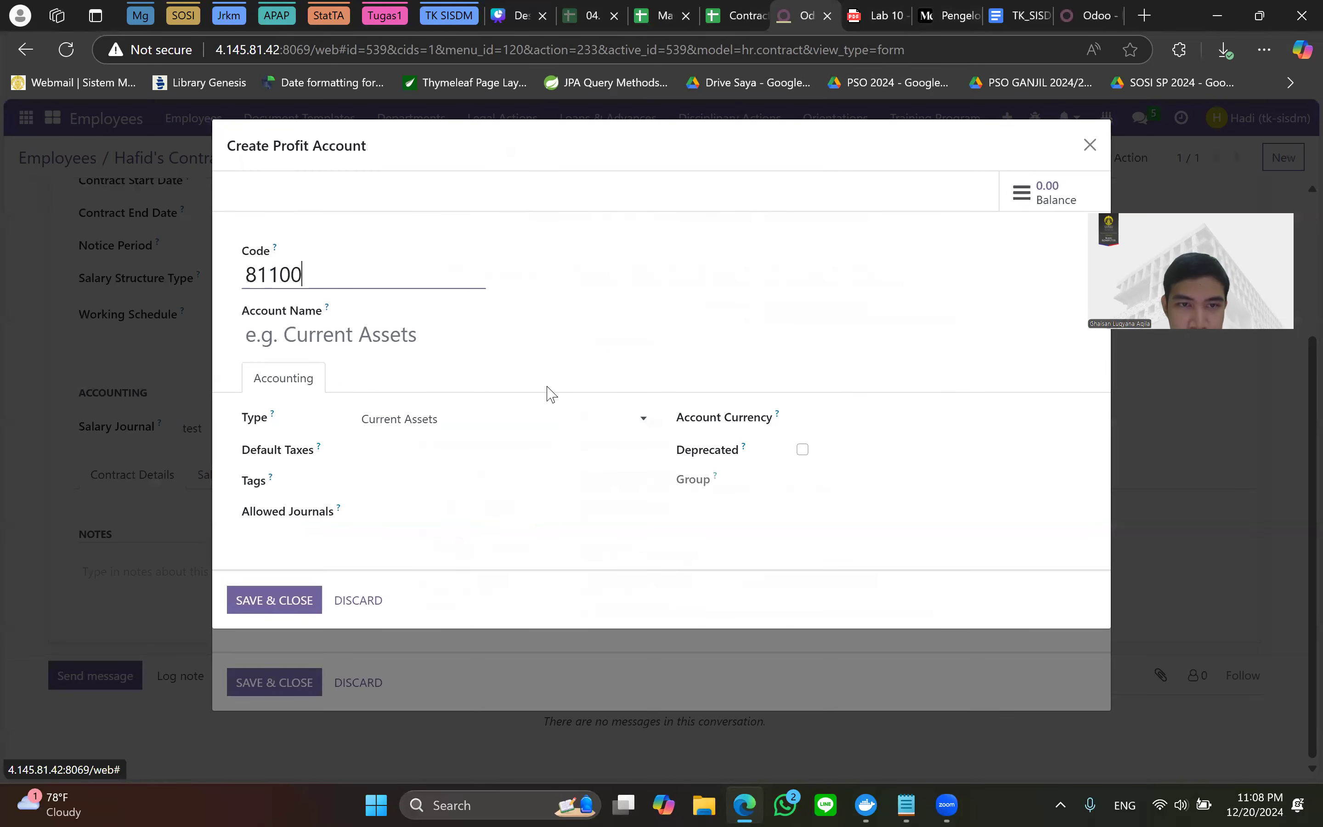
Complete the new profit account's code as 81100040, following the Lab 10 PDF.
click(861, 9)
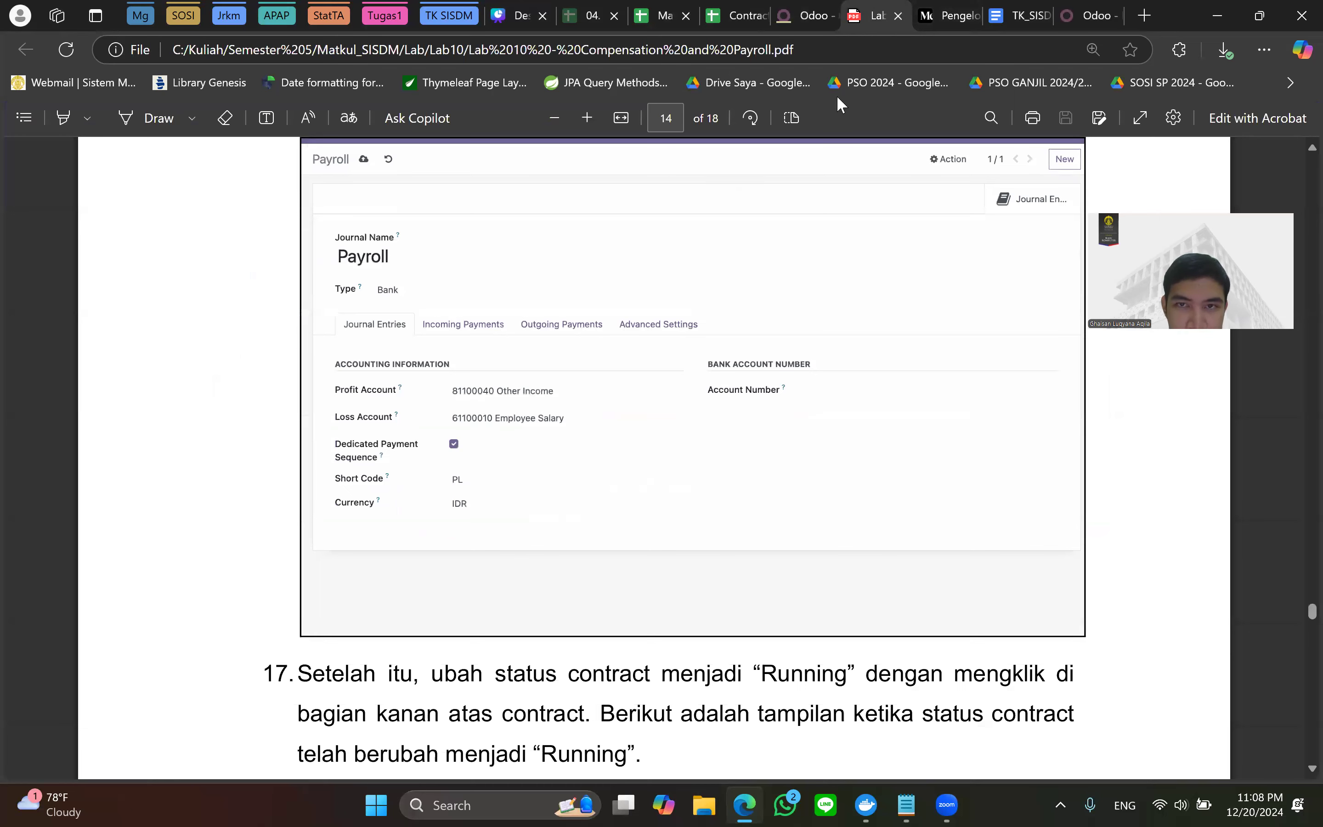
click(809, 16)
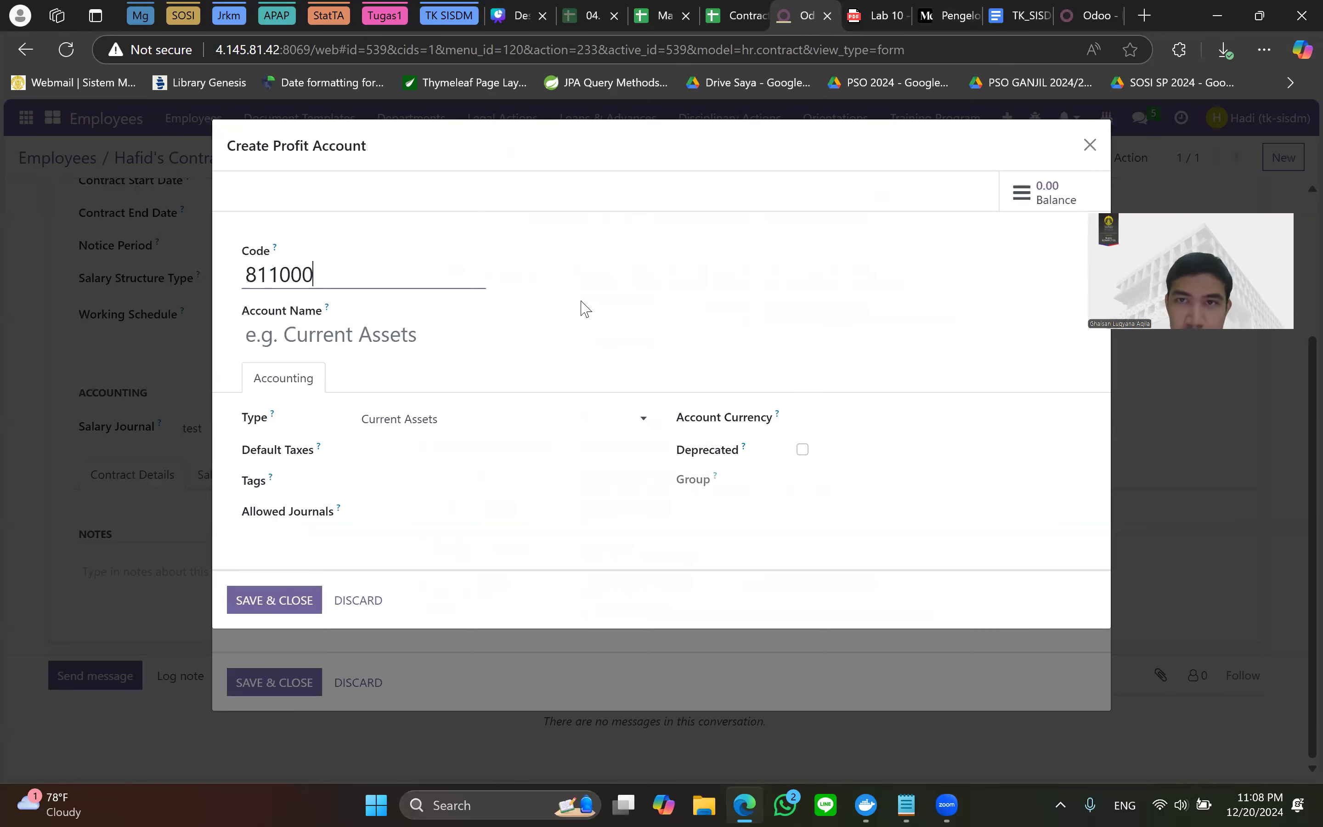
click(882, 14)
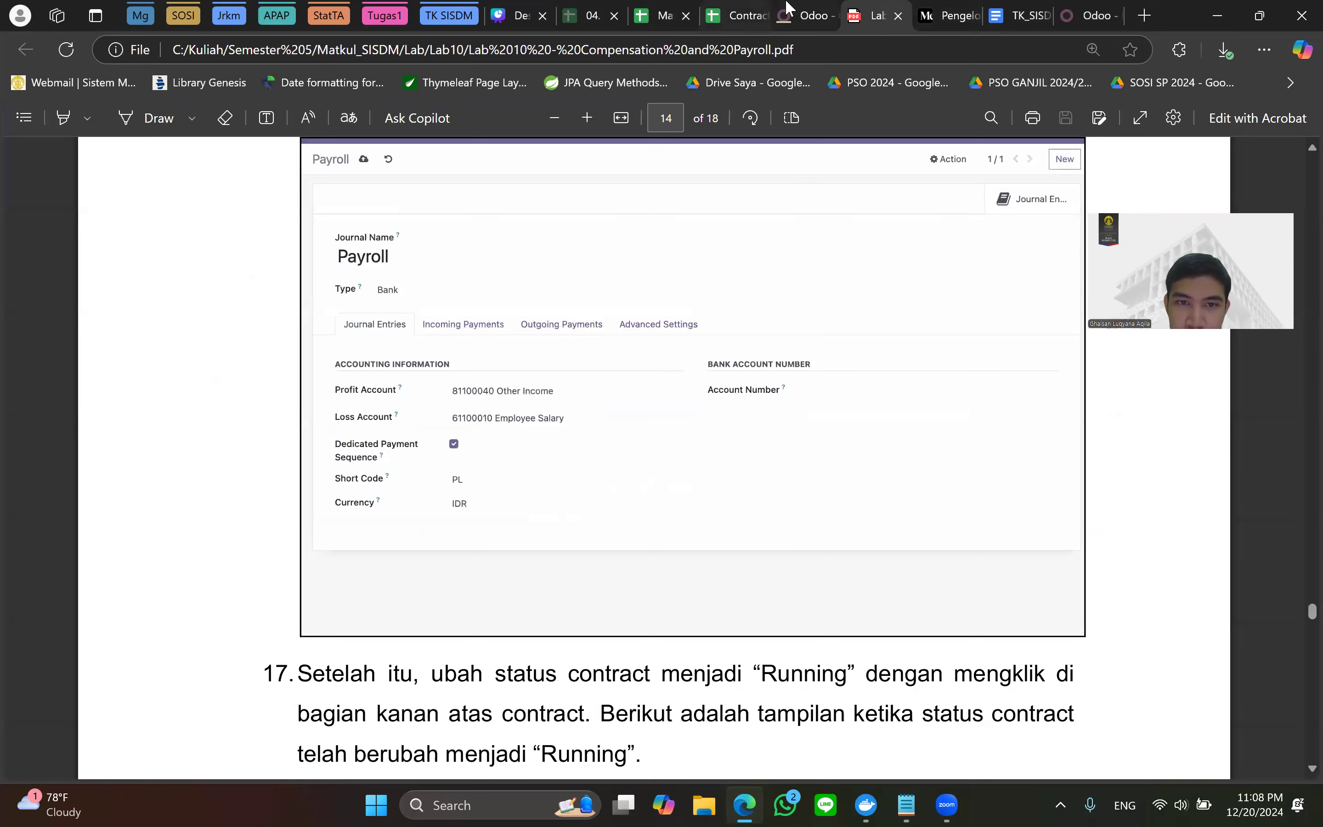
click(802, 12)
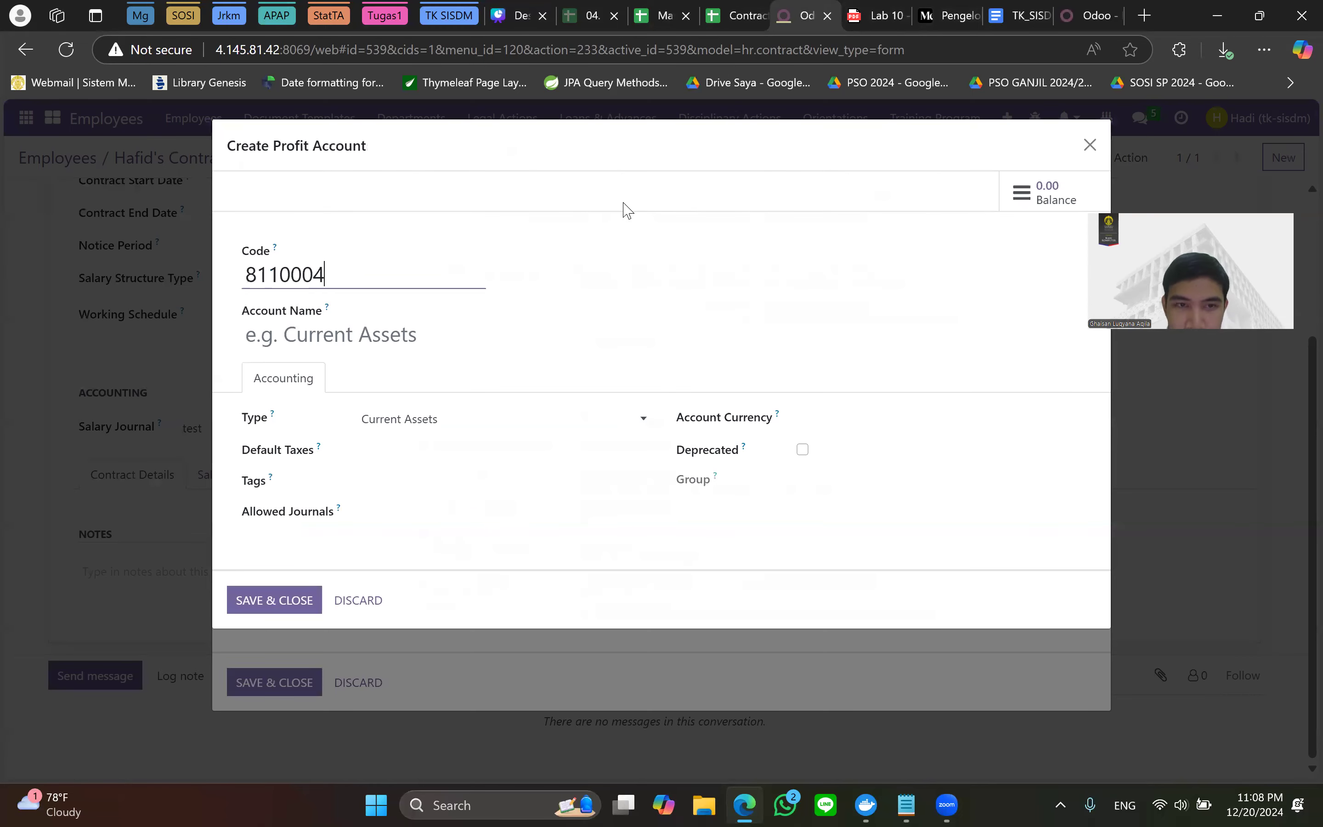
text(0)
Name the profit account Other Income as in the Lab 10 PDF and save it into the Payroll journal.
click(875, 15)
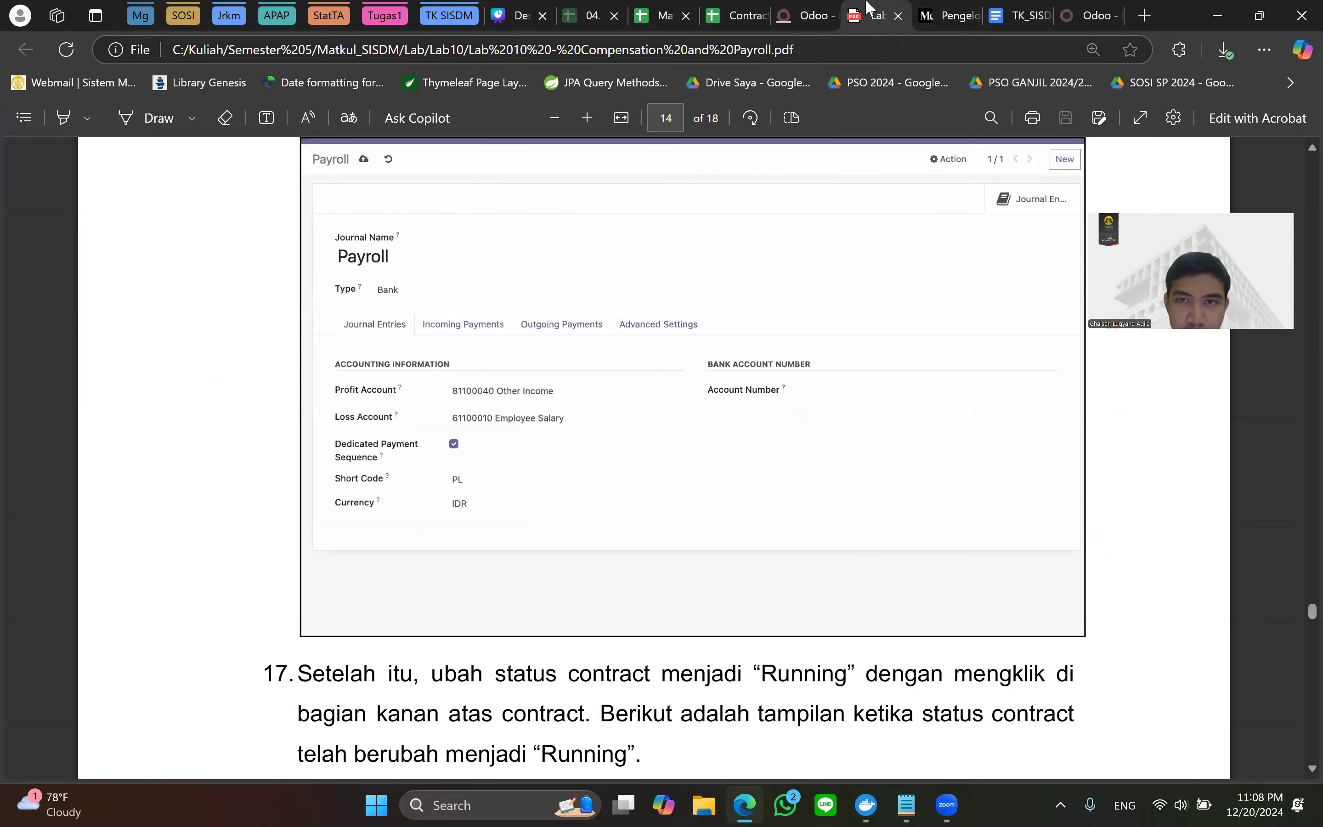
click(824, 8)
click(339, 327)
text(O)
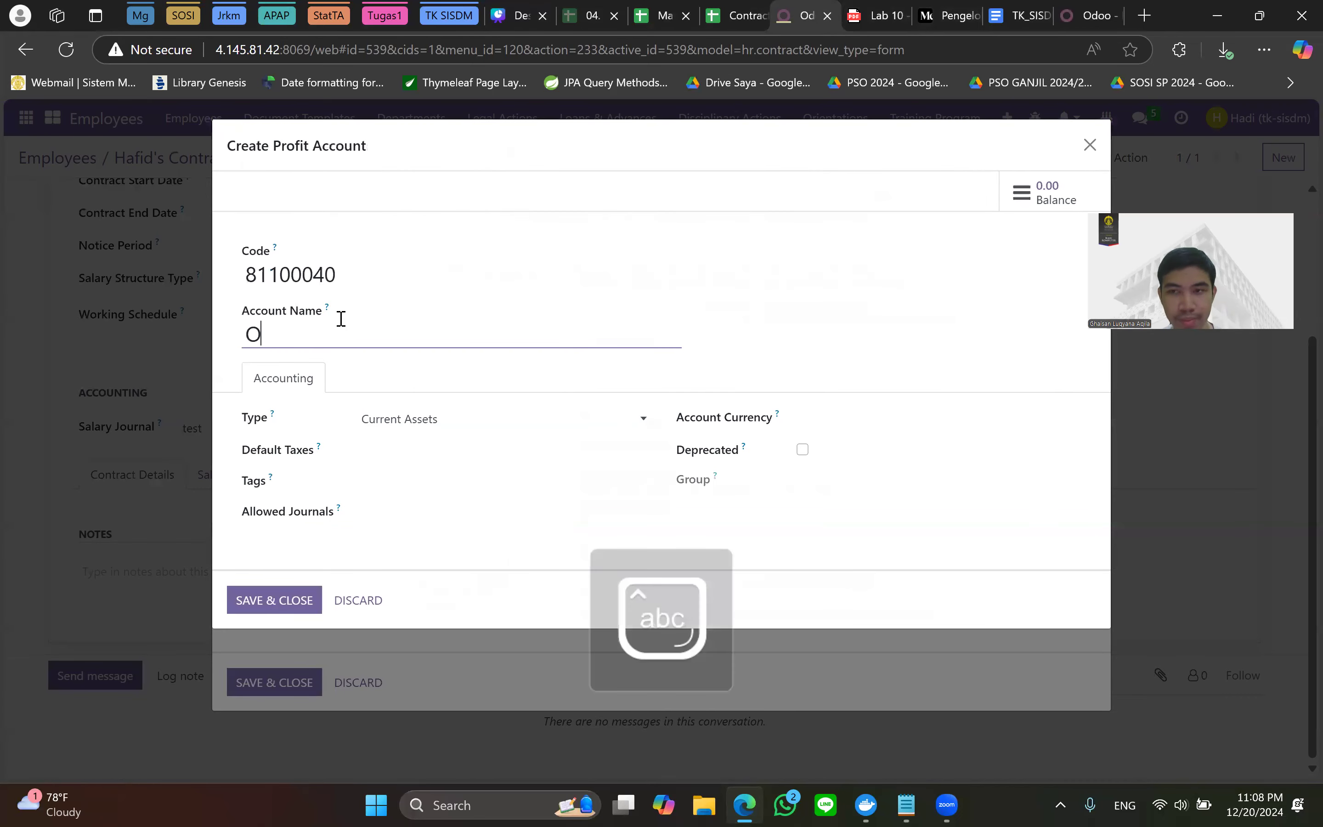
text(thER)
key(BackSpace)
key(BackSpace)
key(Caps_Lock)
text(er)
key(Caps_Lock)
text(IN)
key(Caps_Lock)
text(co)
key(BackSpace)
key(BackSpace)
key(BackSpace)
text(cnome)
click(880, 15)
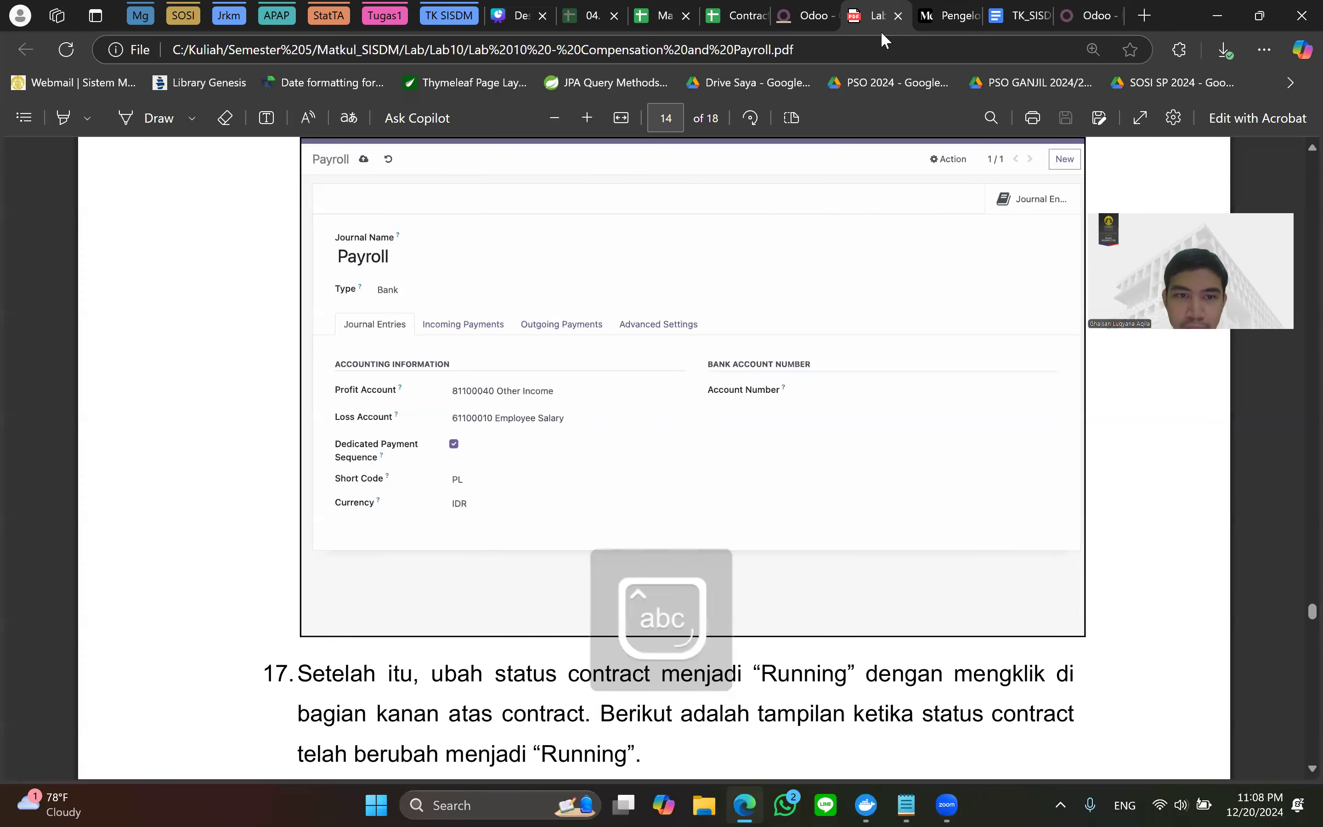
click(803, 15)
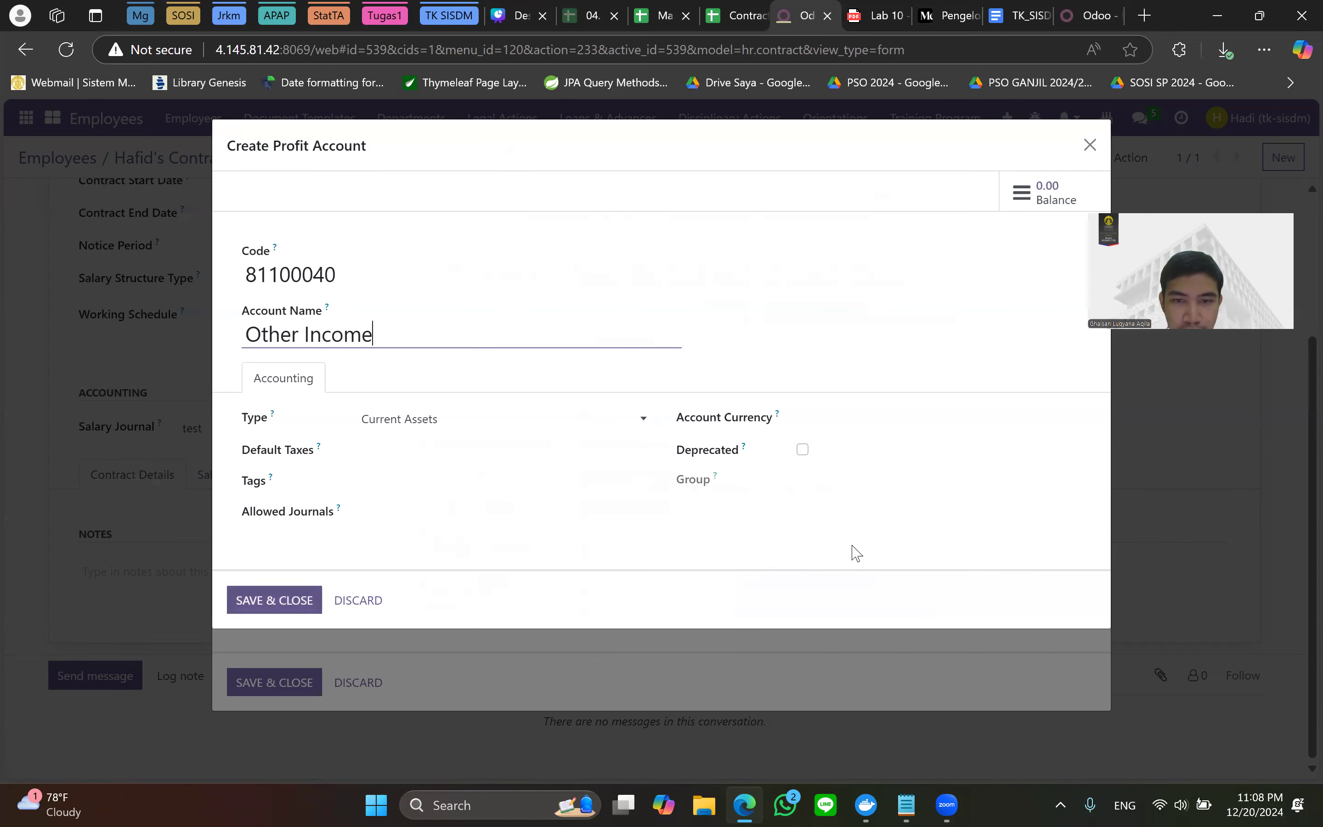
click(273, 600)
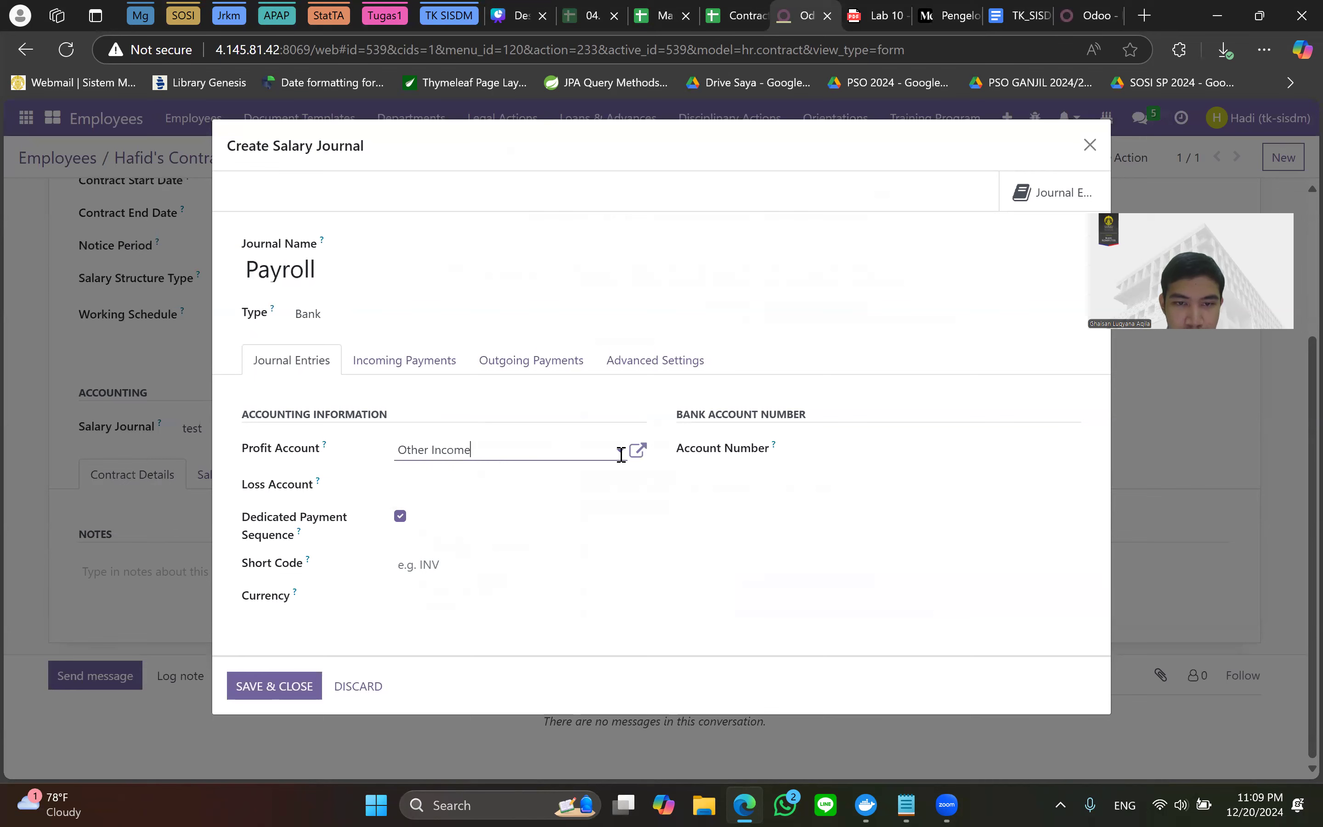
Clear the Payroll journal's Profit Account and recheck the required account in the Lab 10 PDF.
key(ctrl+a)
key(BackSpace)
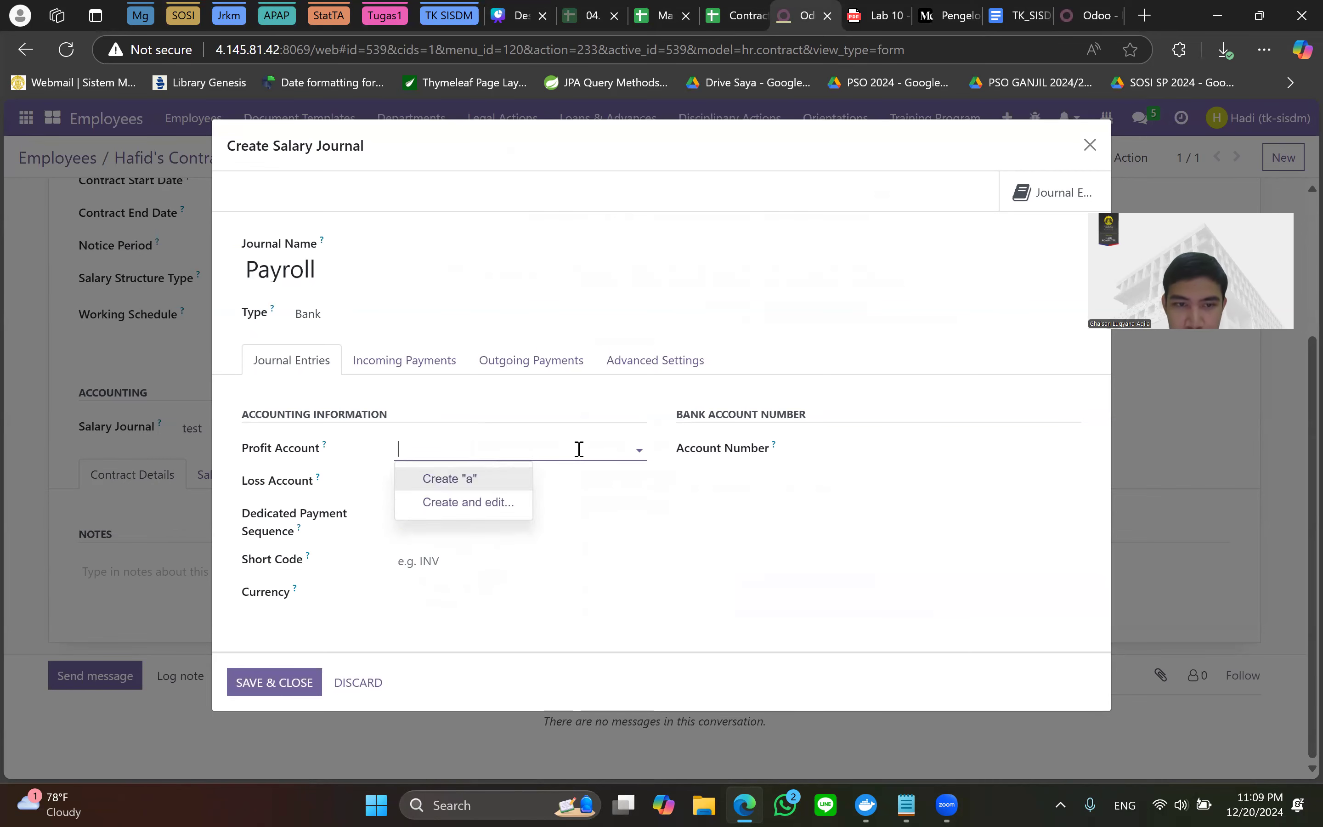
text(c)
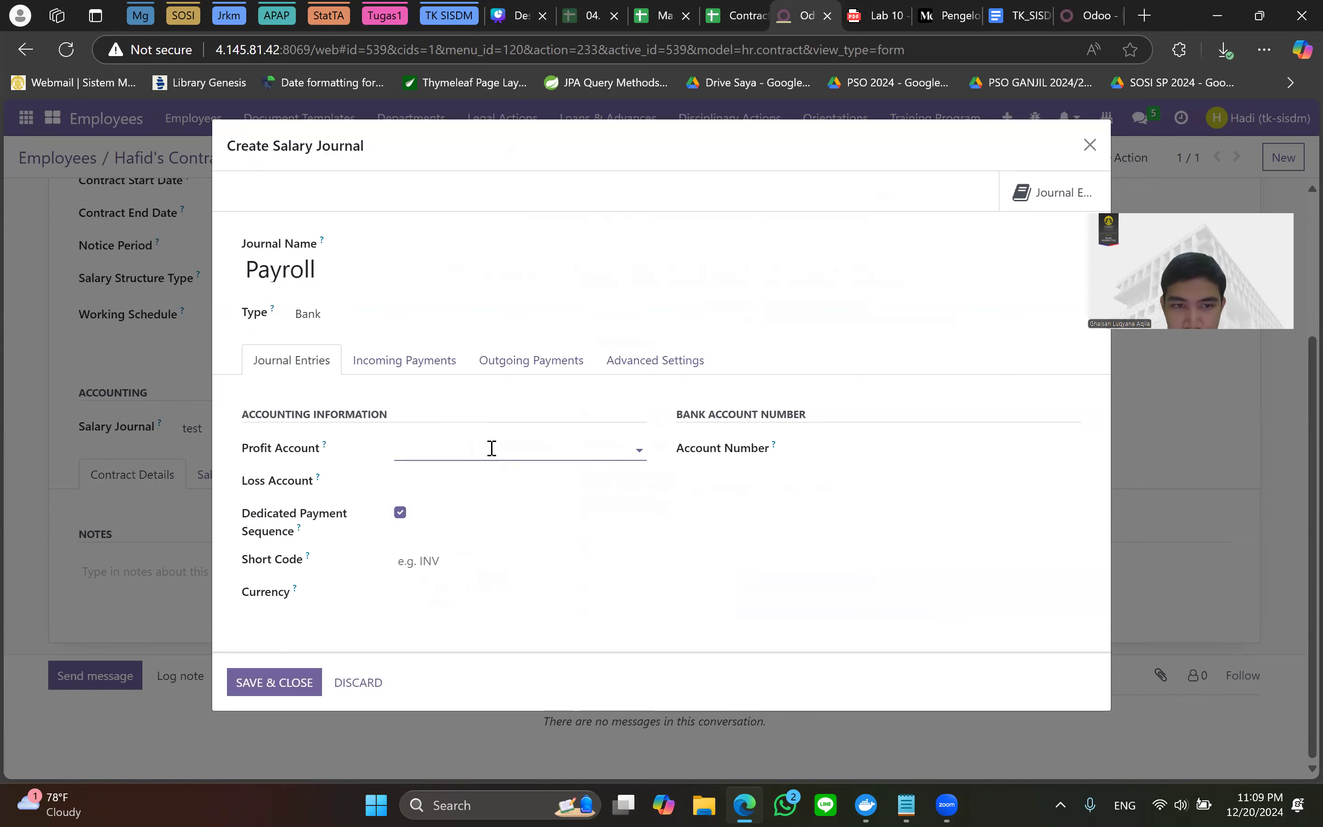
click(874, 15)
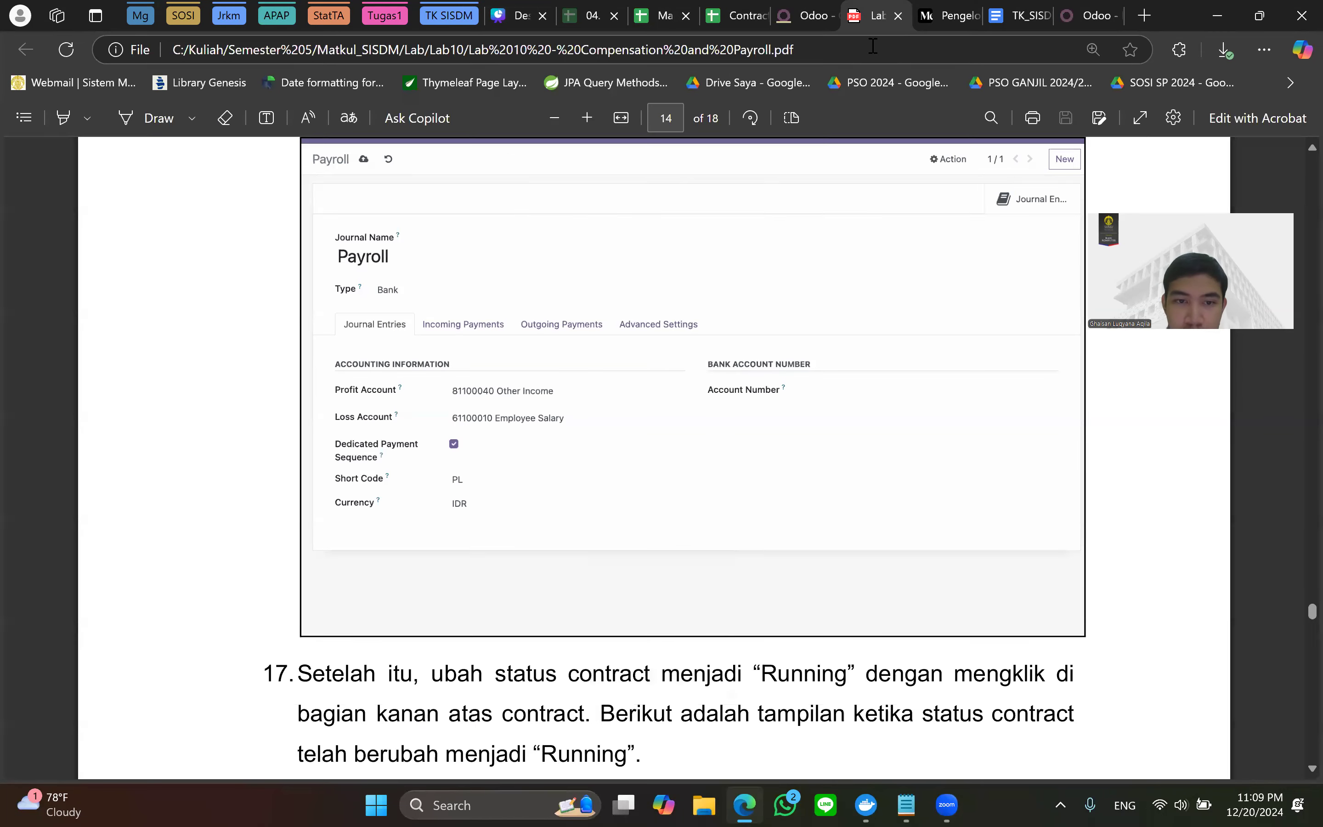
click(835, 11)
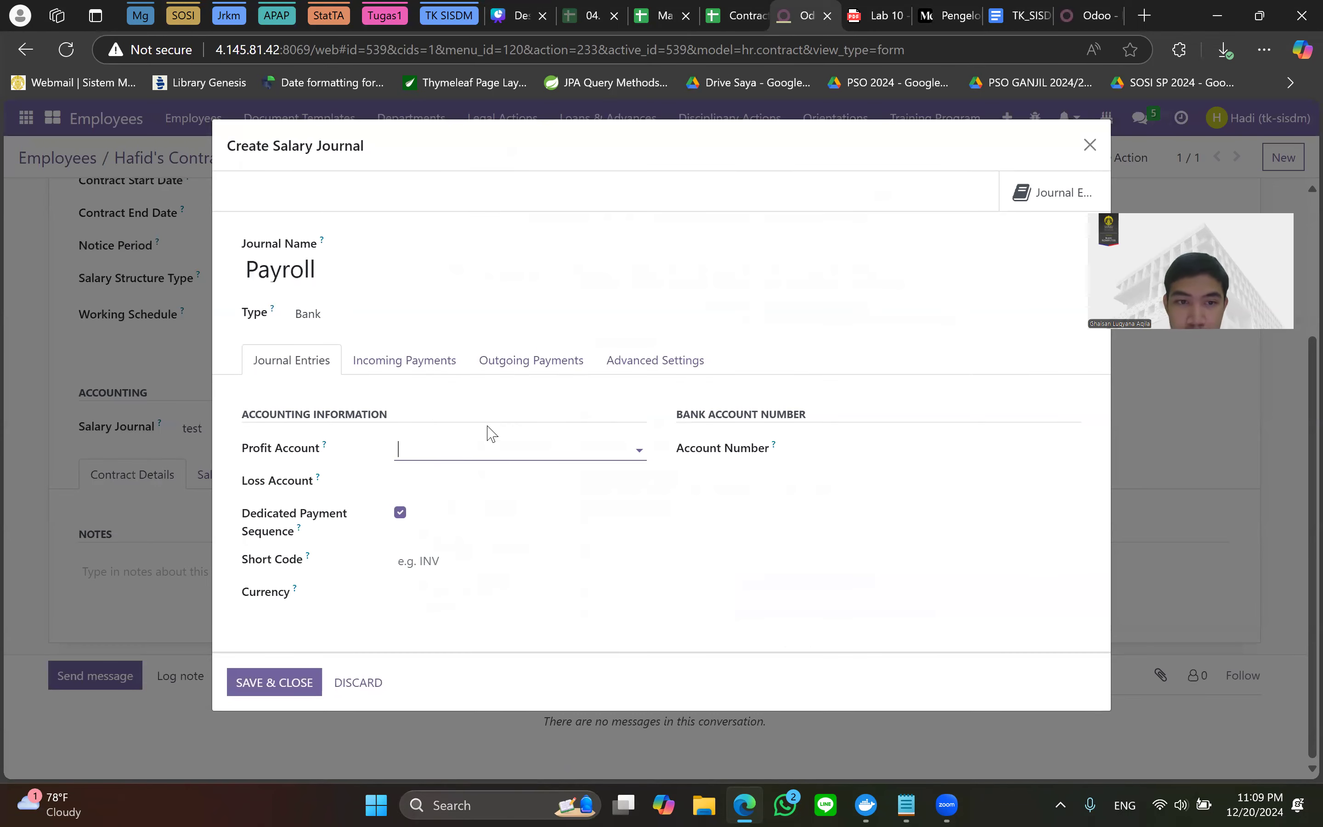
Open the creation form for a profit account named test and compare its fields with the Lab 10 PDF.
click(488, 445)
text(test)
click(453, 508)
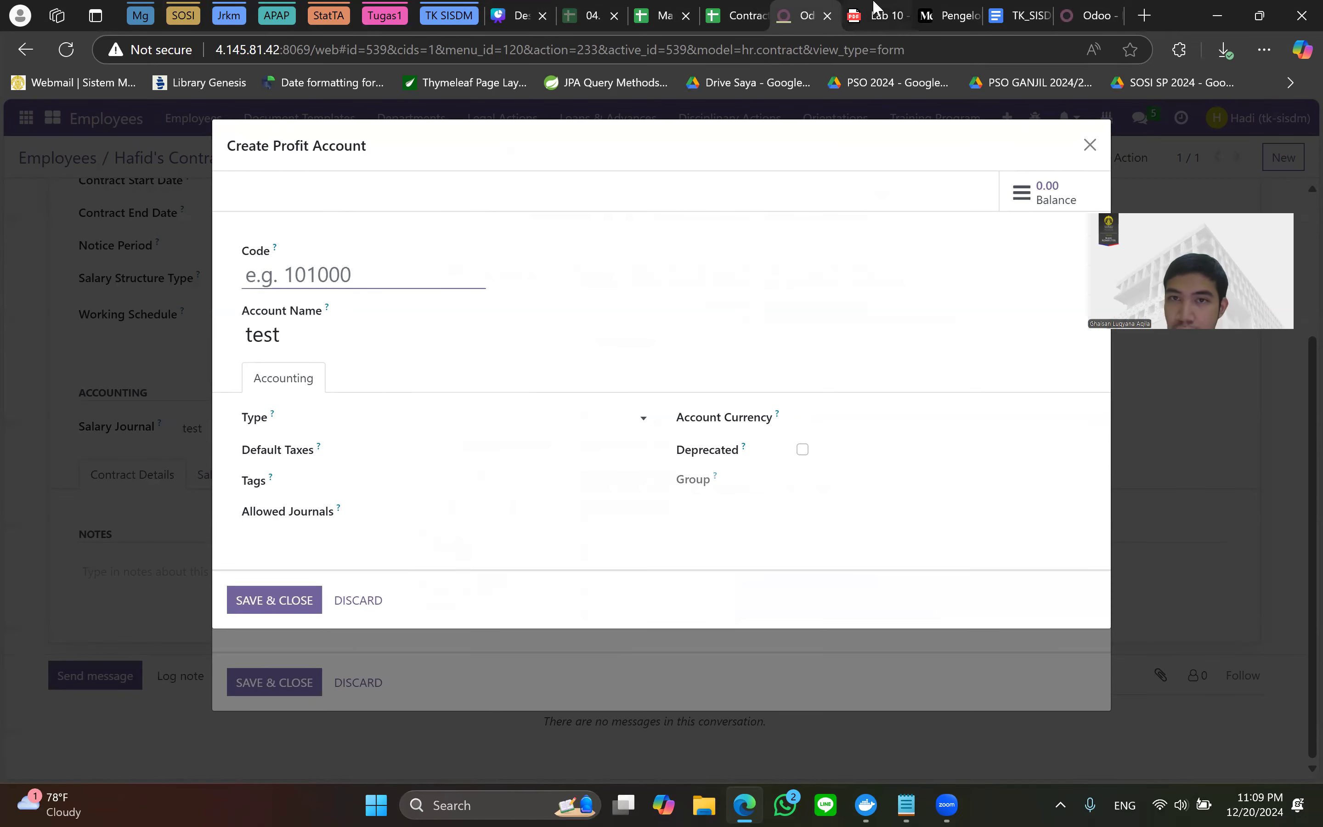
click(875, 10)
click(799, 11)
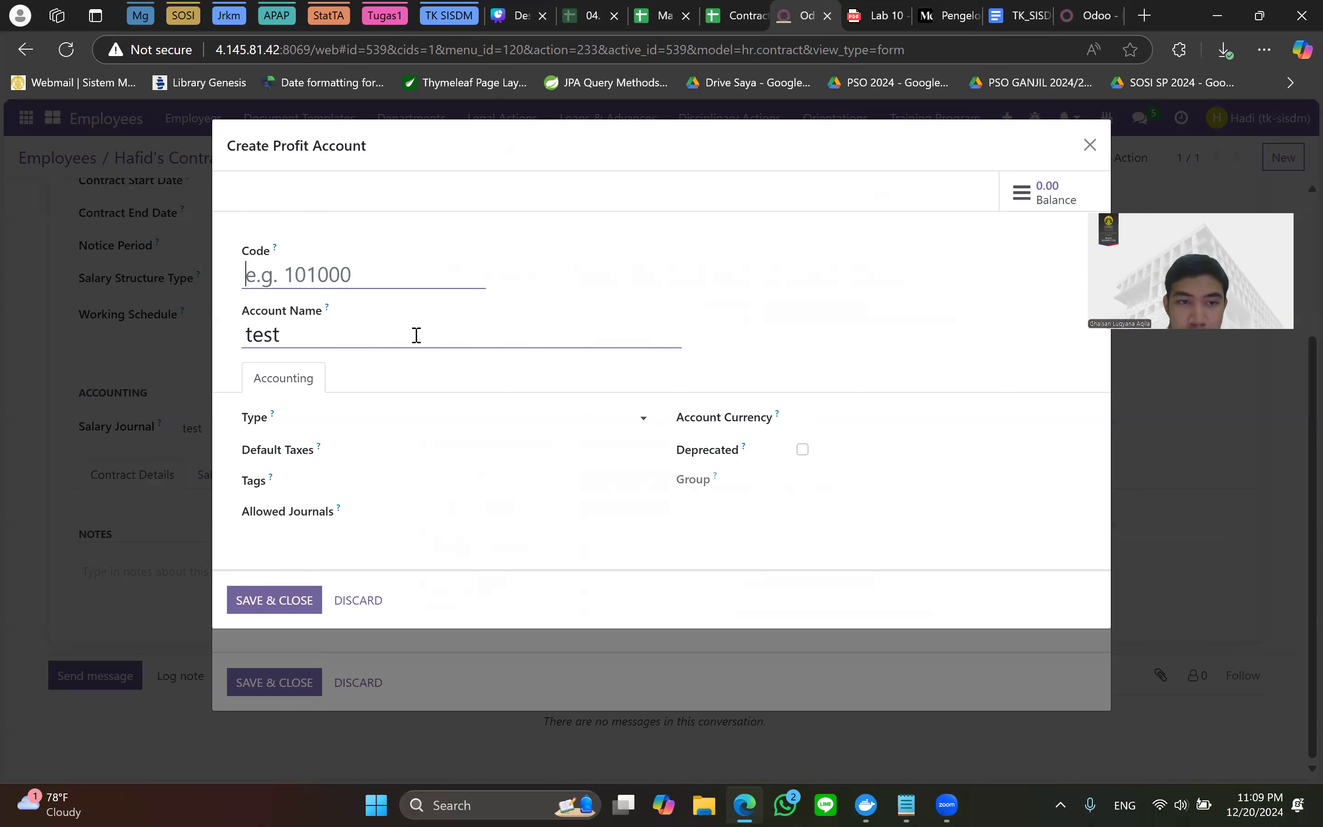
click(994, 270)
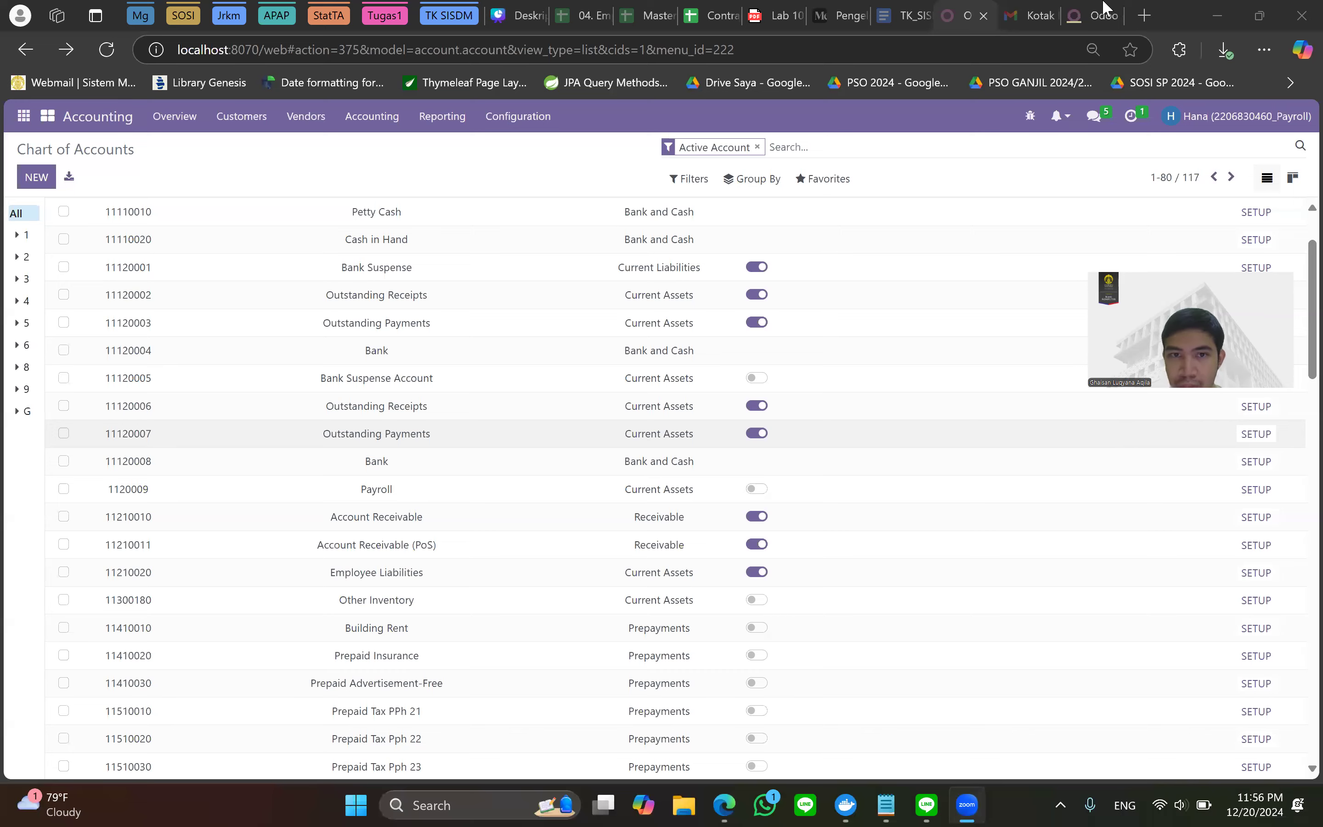
Look through the server Odoo's app list, and review the Payroll journal accounts in the Medium tutorial and Lab 10 PDF.
click(1103, 8)
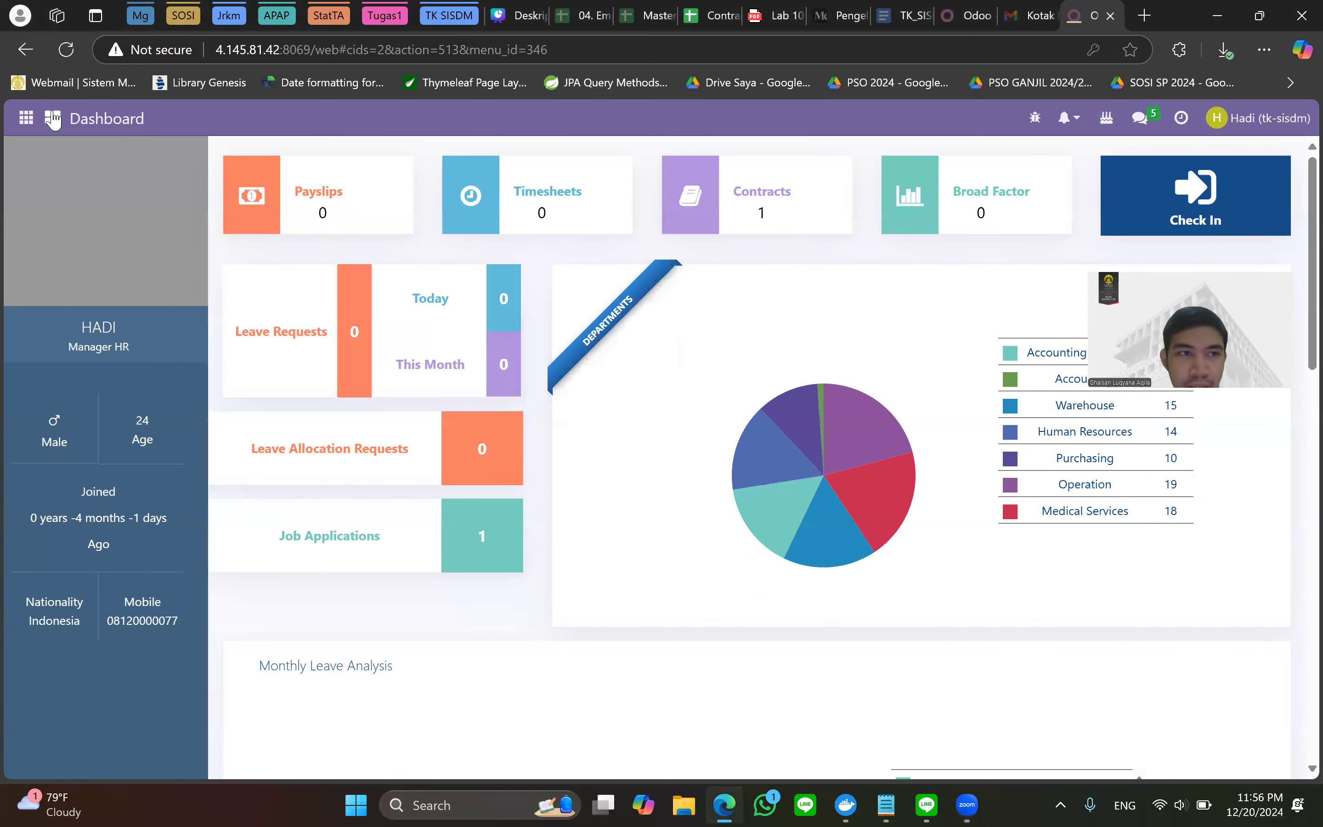
click(26, 119)
scroll(101, 383, down, 2)
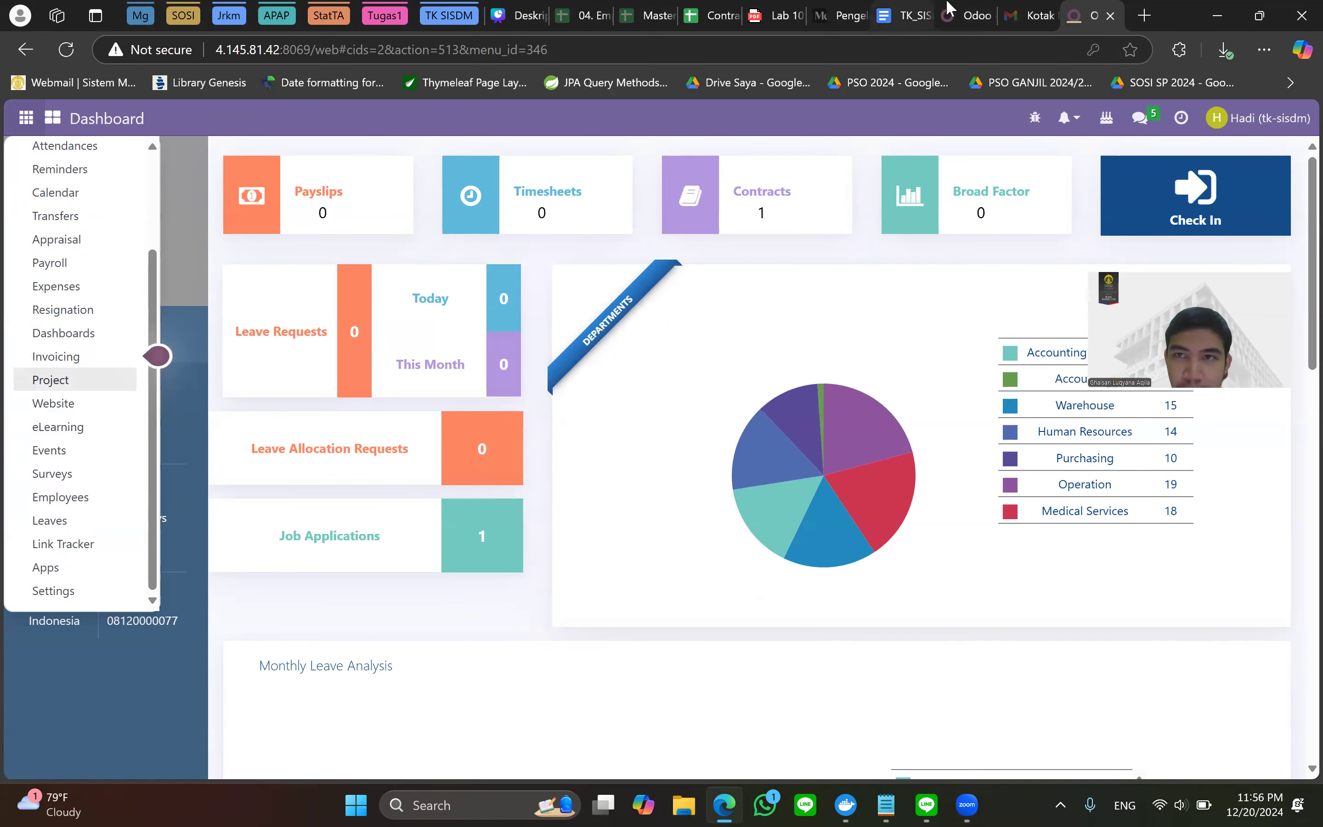
click(842, 16)
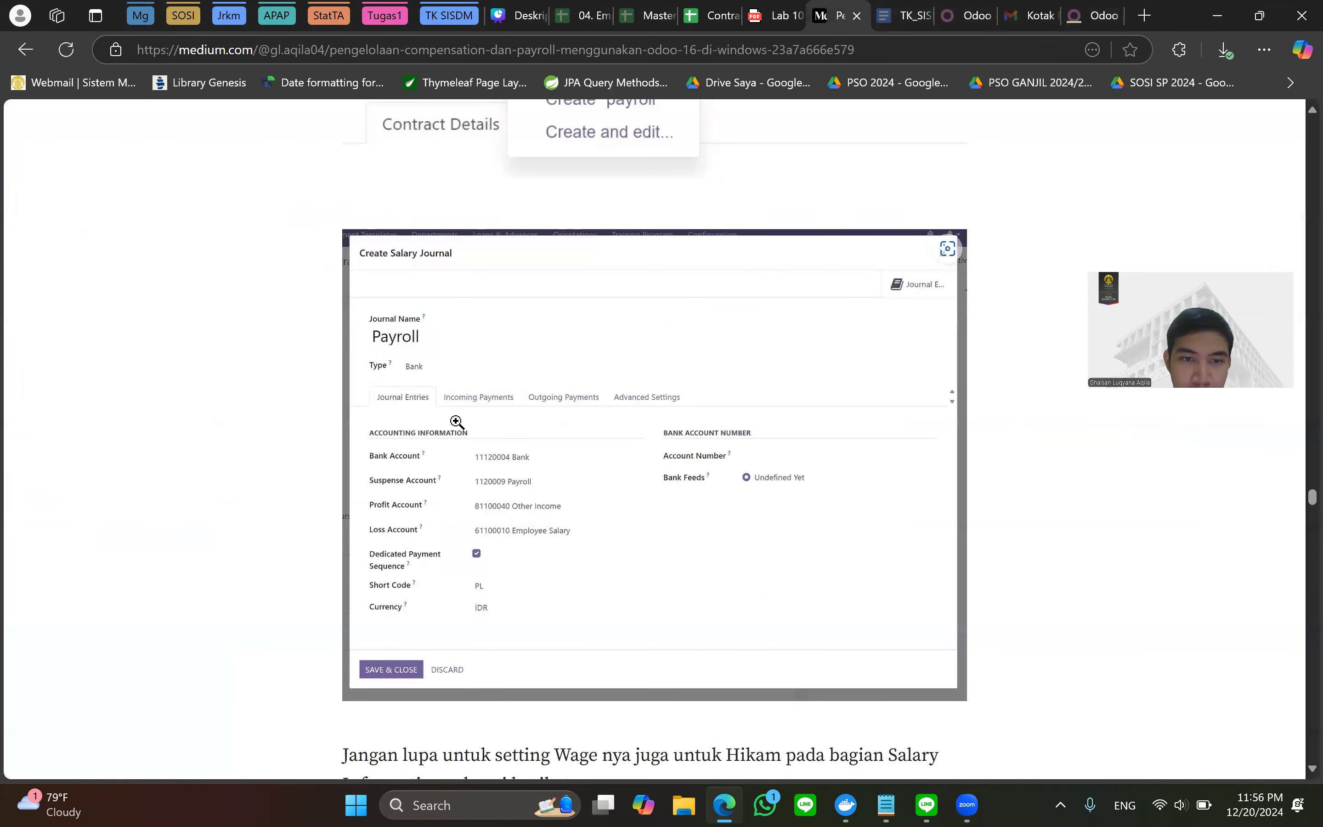
key(ctrl+shift+Tab)
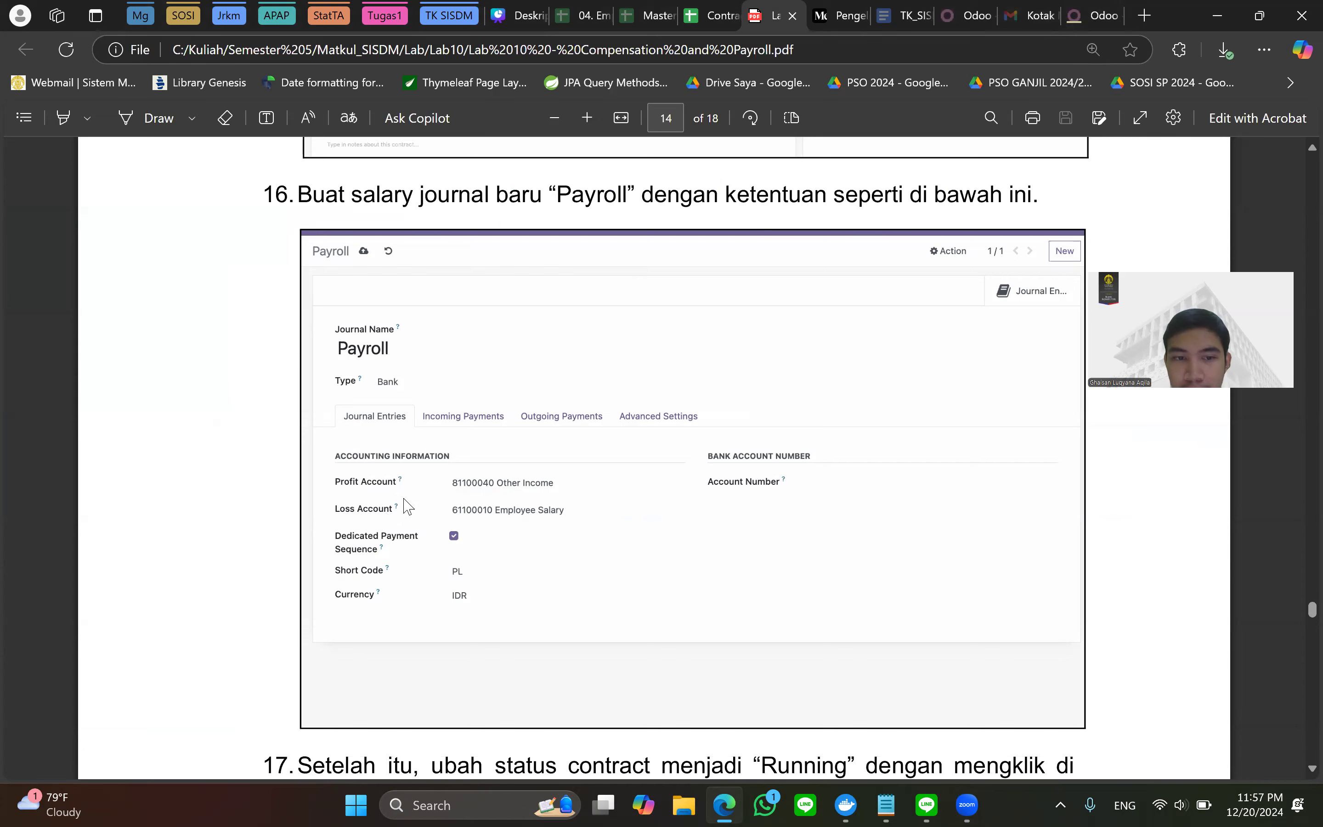
Compare the accounting apps available in the local Odoo instance with those in the server Odoo's app list.
click(951, 11)
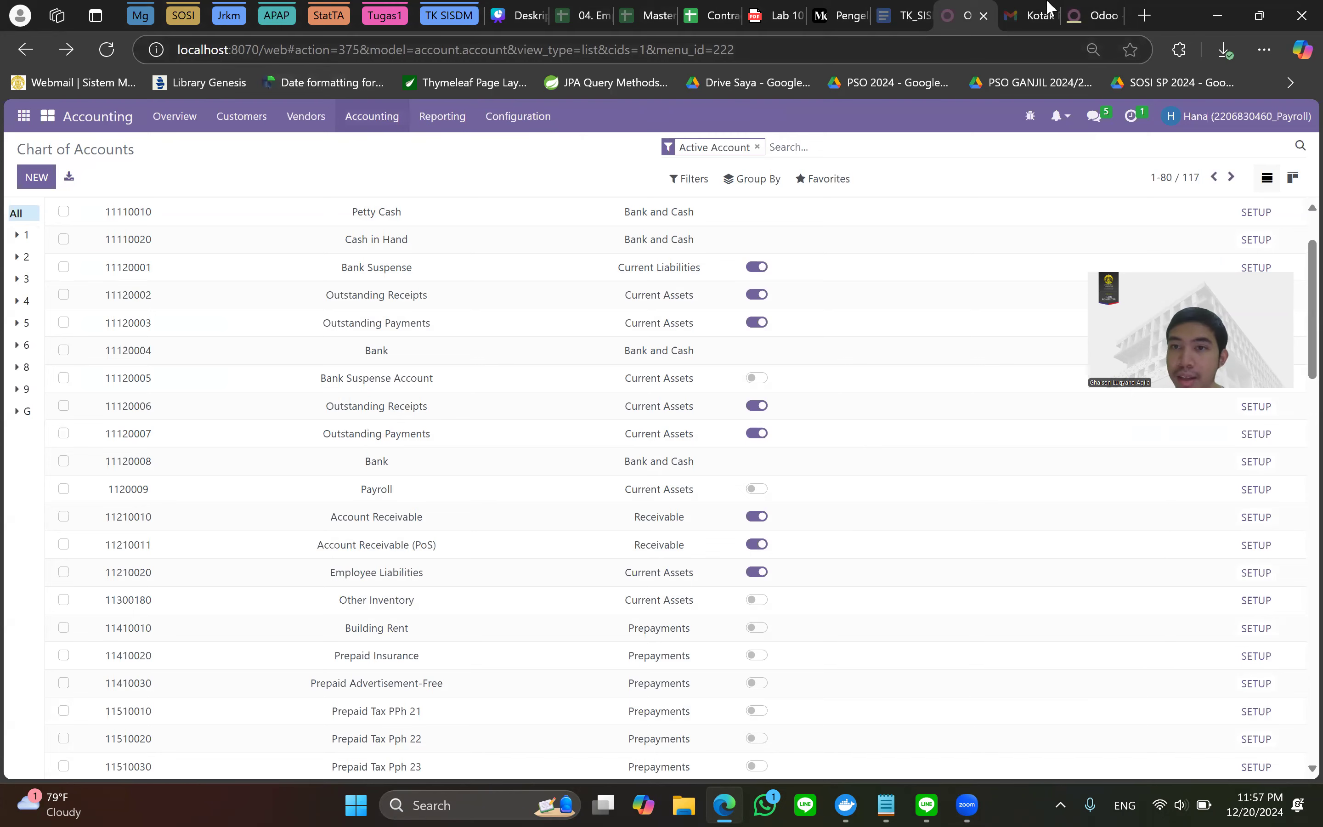
click(1096, 16)
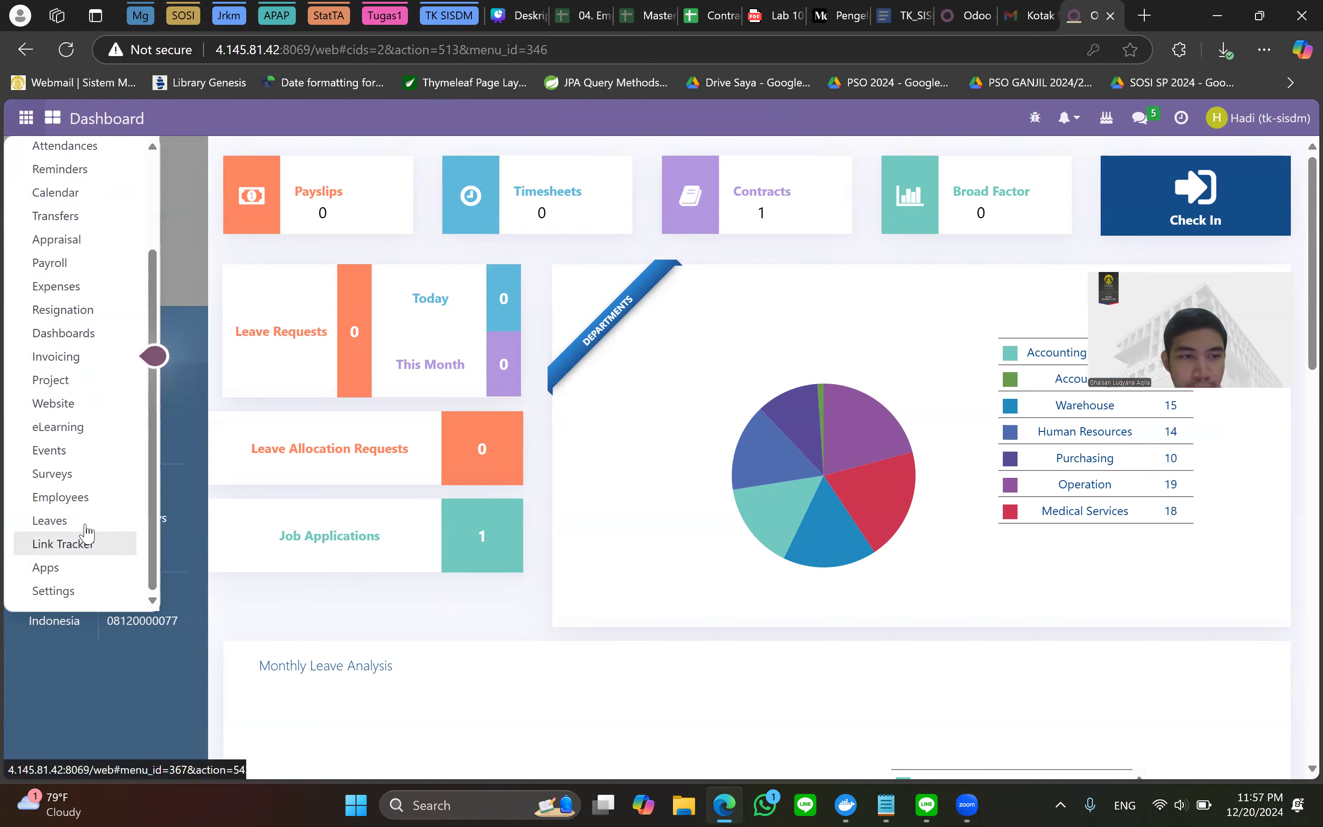
scroll(87, 525, up, 2)
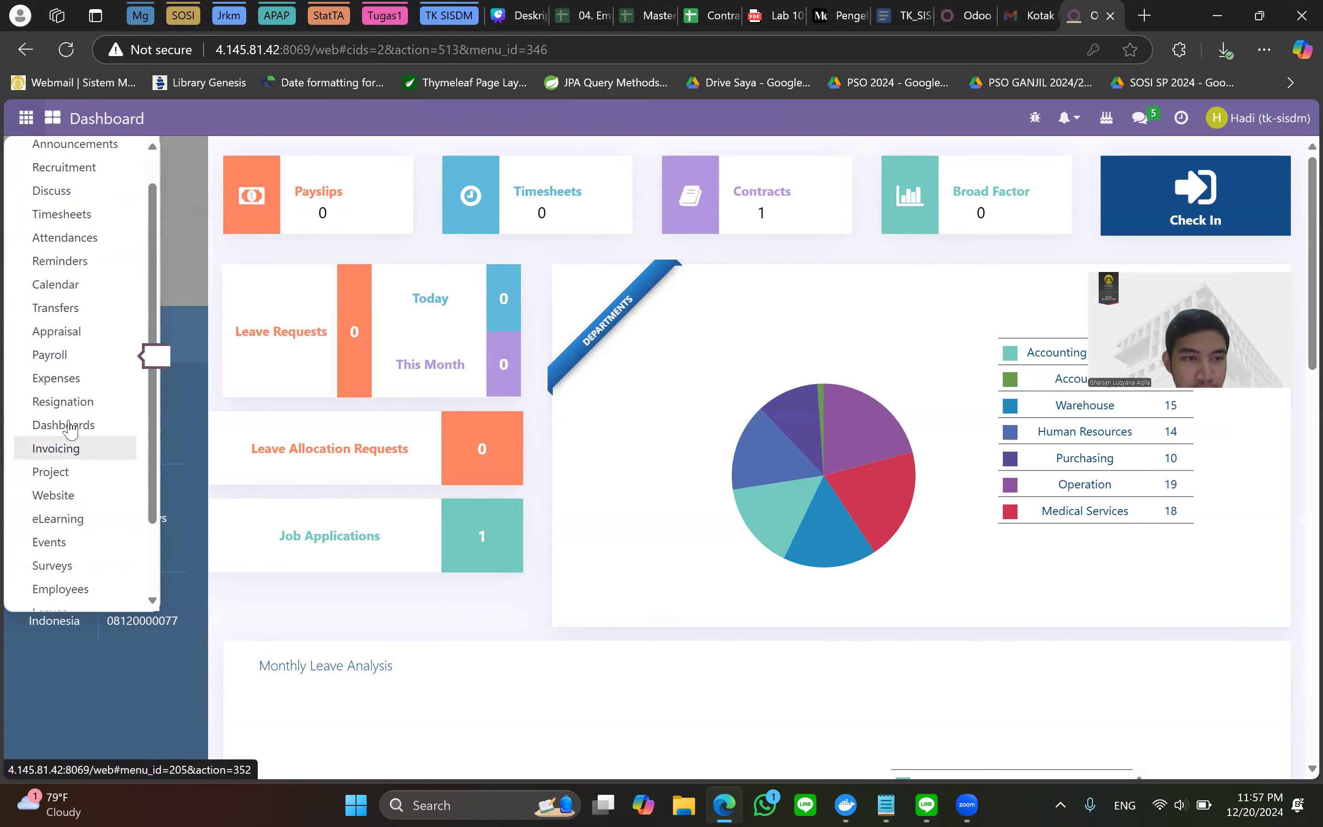
click(942, 11)
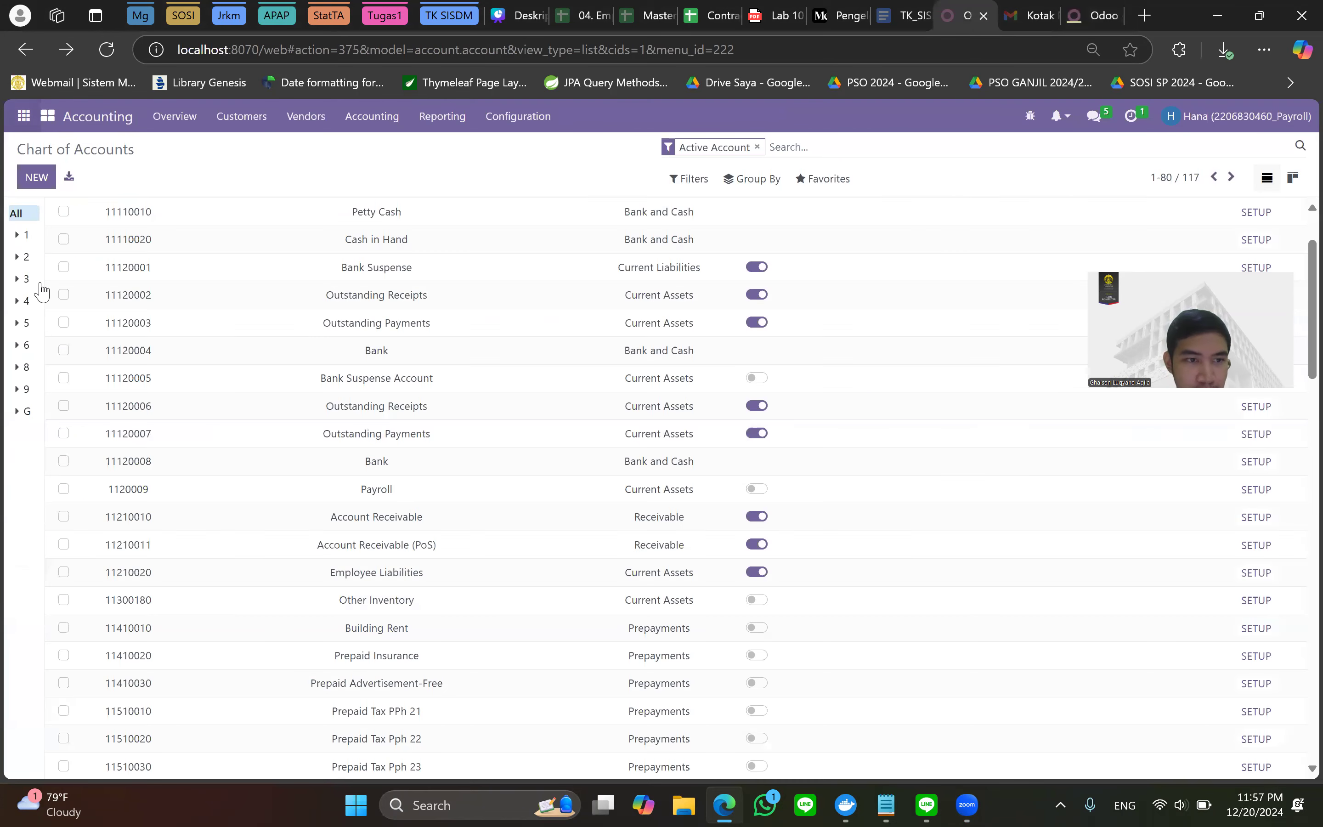
click(23, 115)
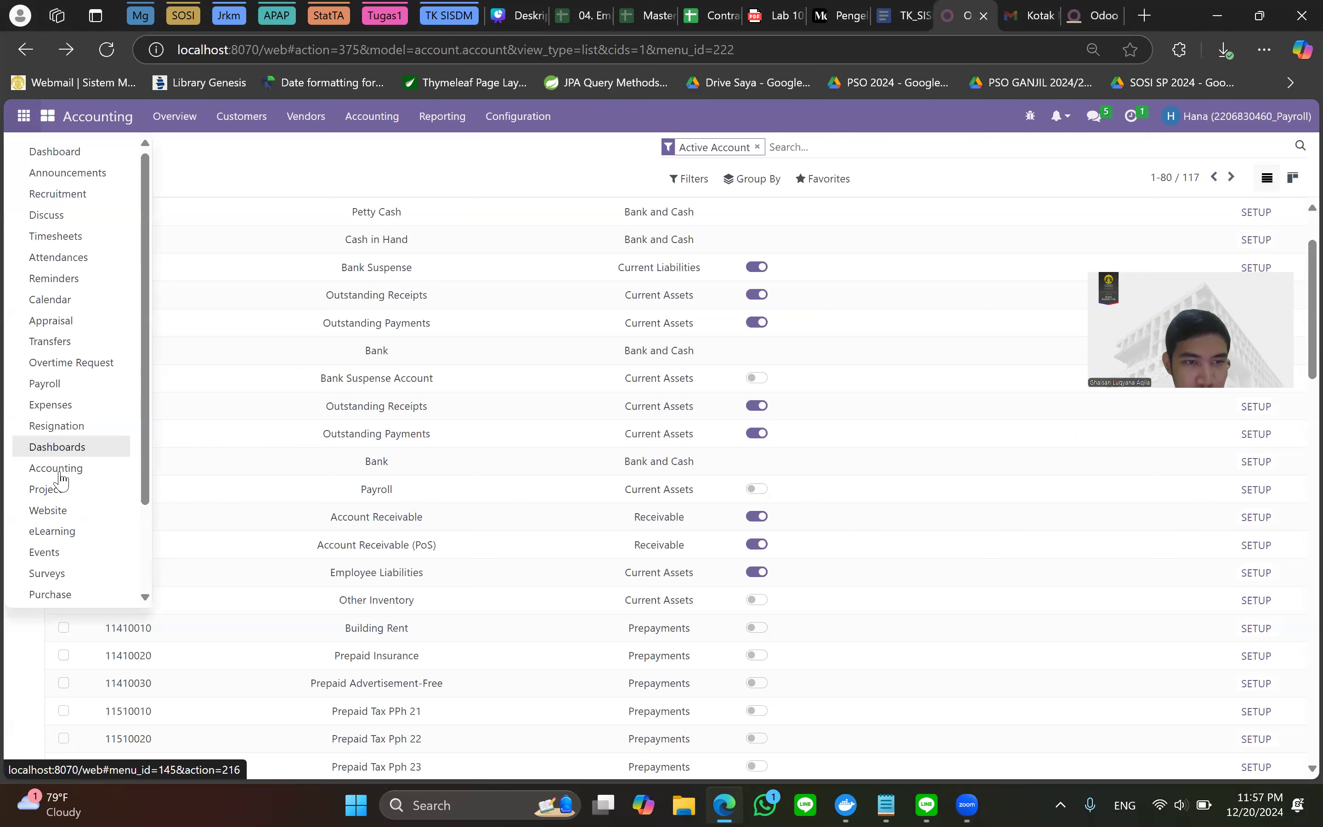
click(1099, 11)
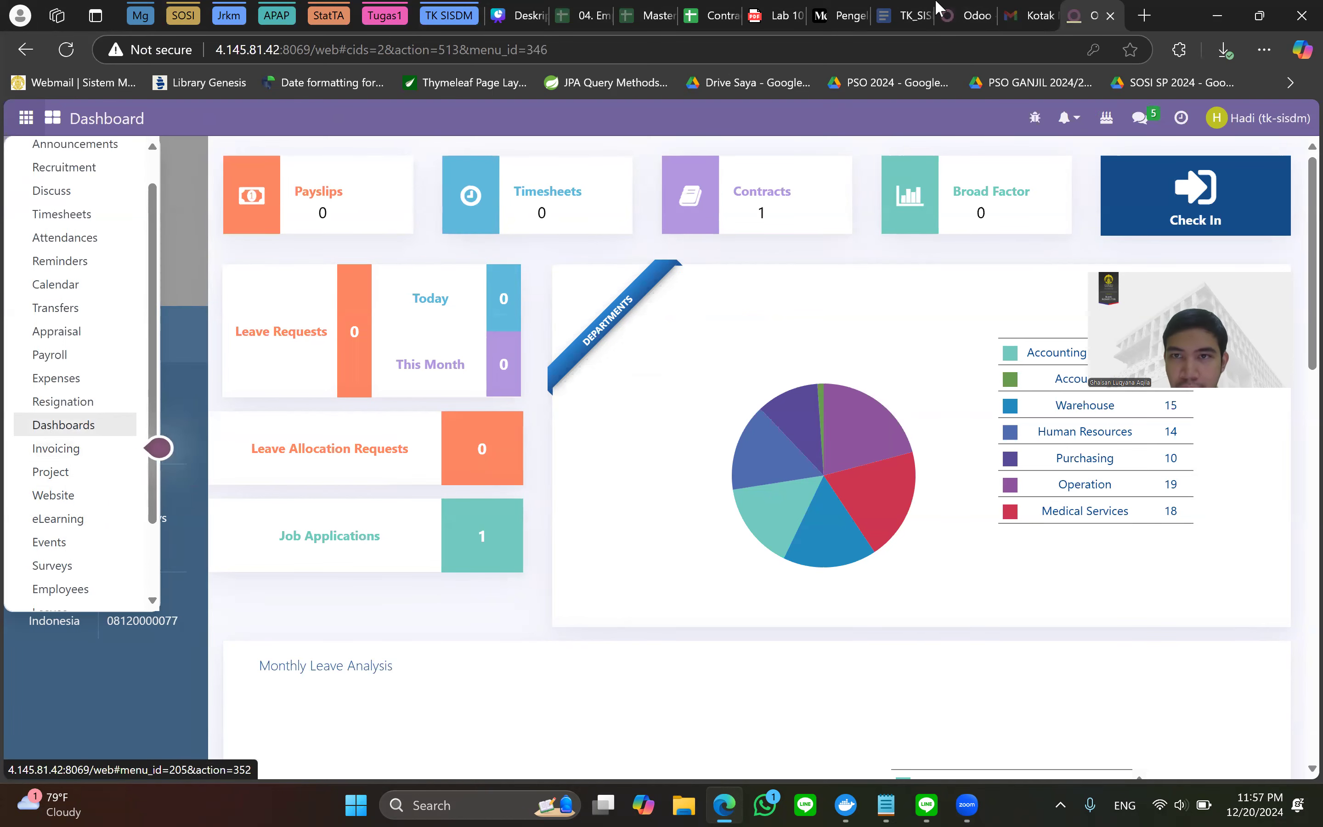
click(965, 15)
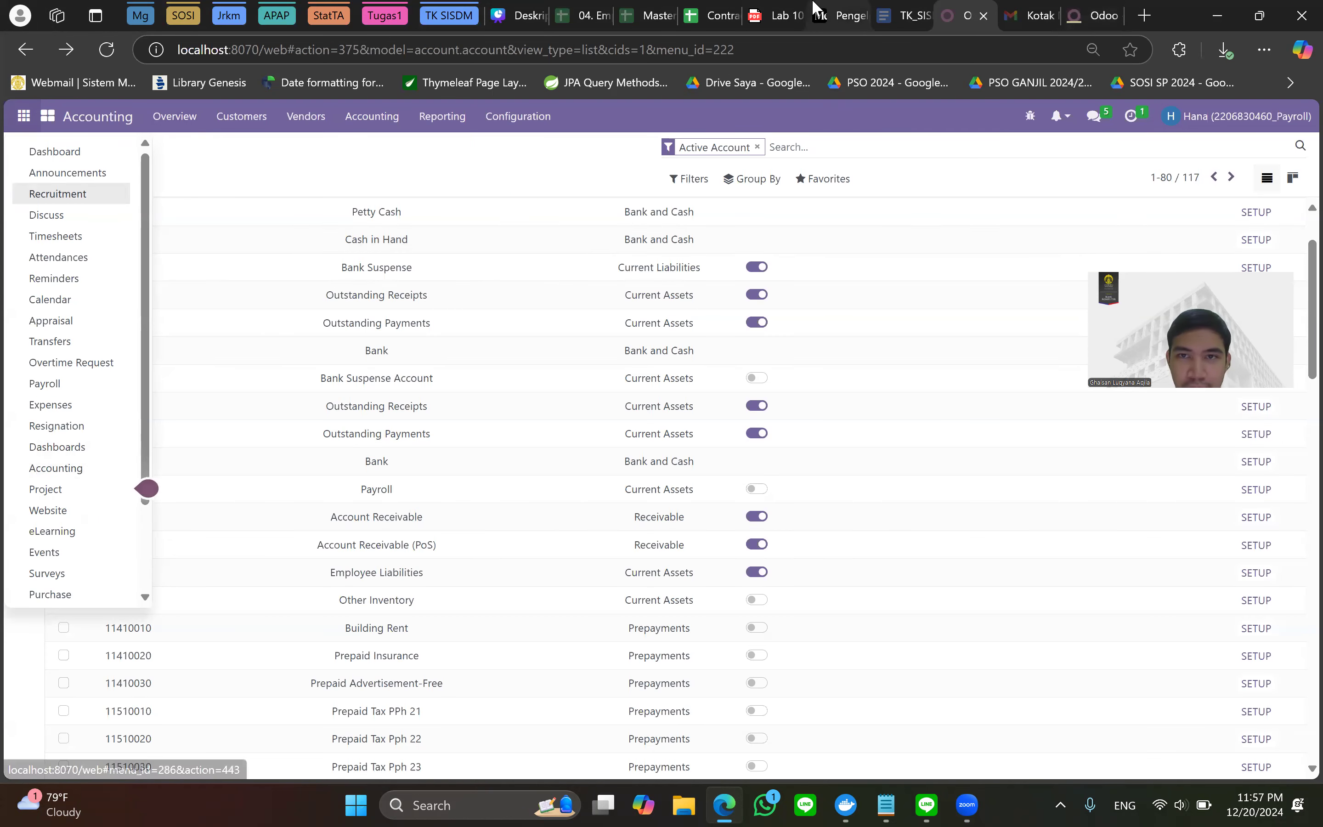
Look through the local Chart of Accounts and check the Payroll journal's account settings in the Medium tutorial.
click(415, 154)
scroll(483, 361, down, 3)
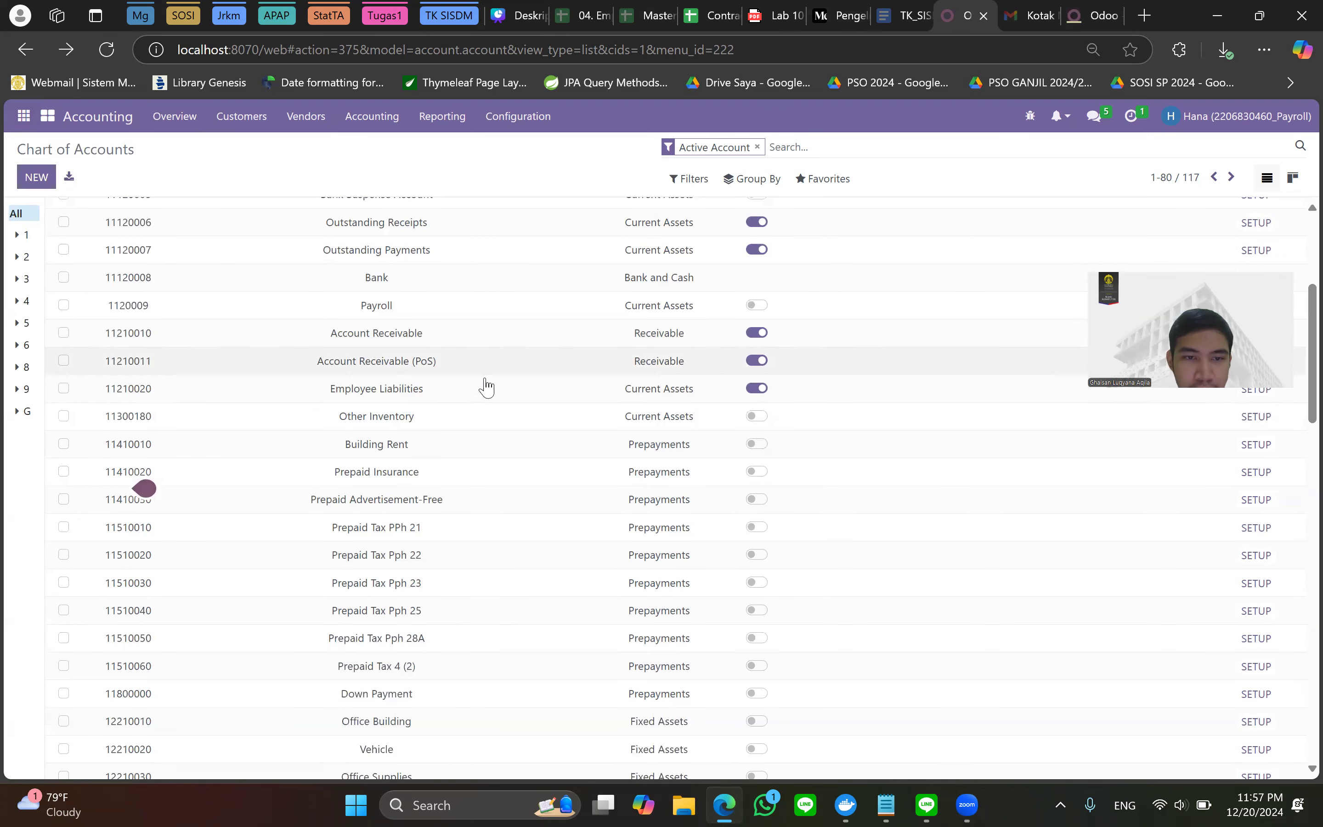
scroll(487, 381, up, 4)
click(839, 16)
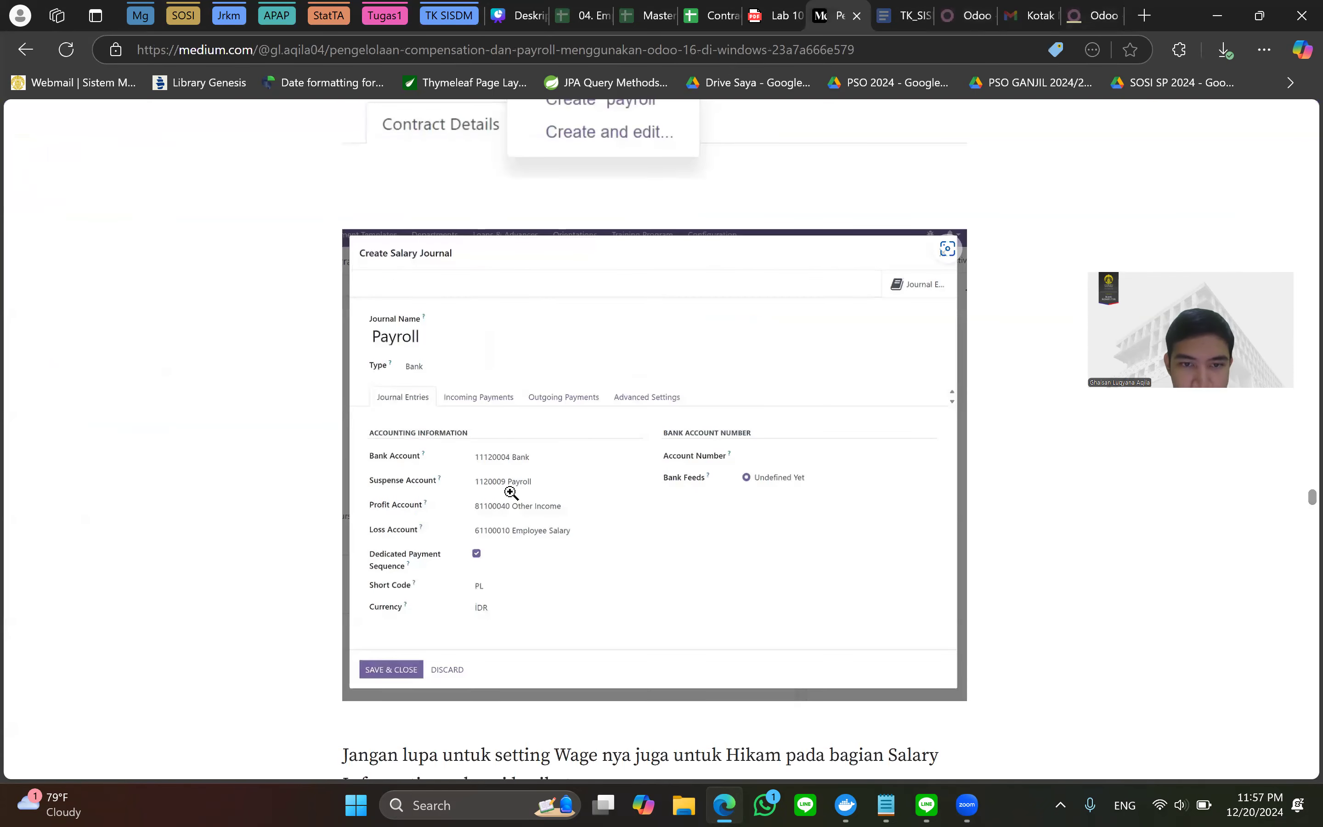
Search the first and second pages of the local Chart of Accounts for "other inc".
click(971, 9)
key(ctrl+f)
text(toh)
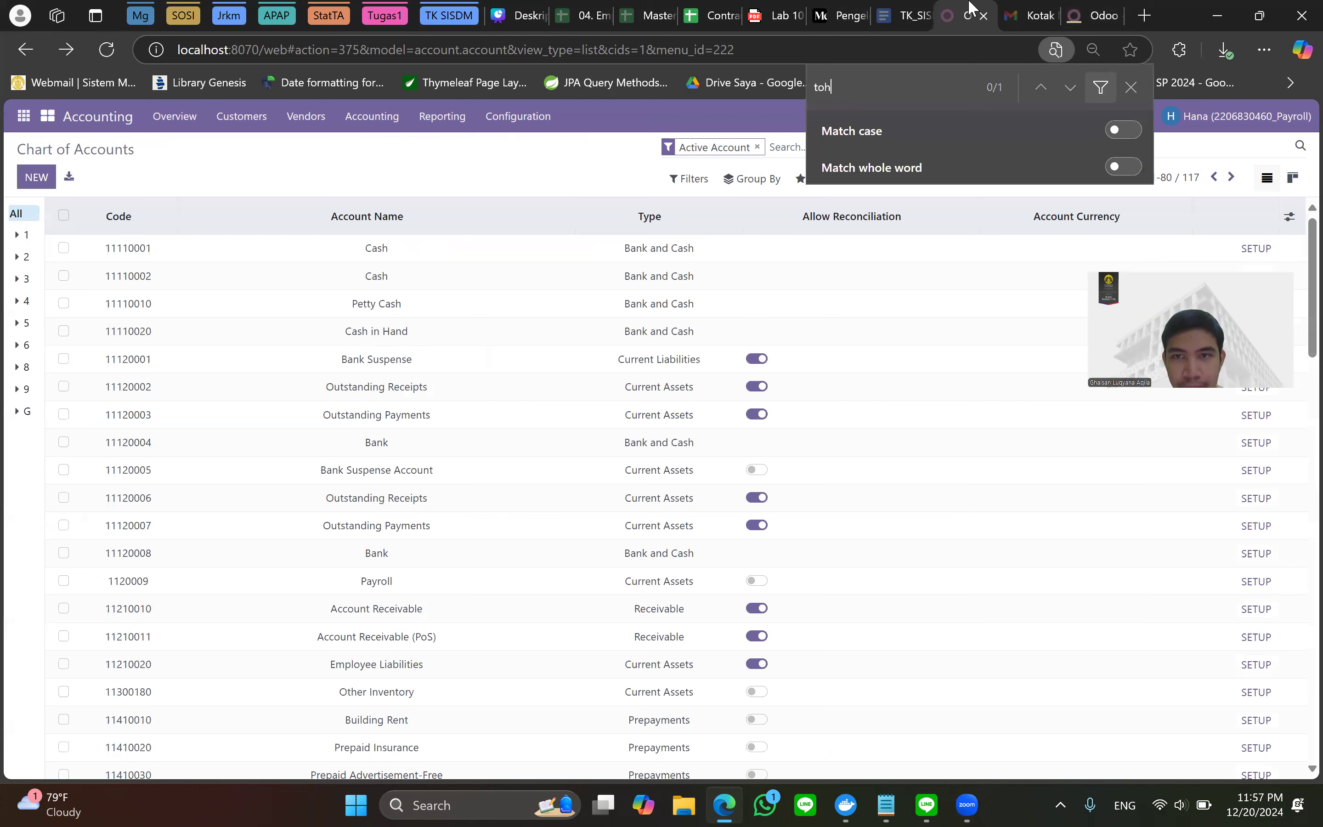
text(other inc)
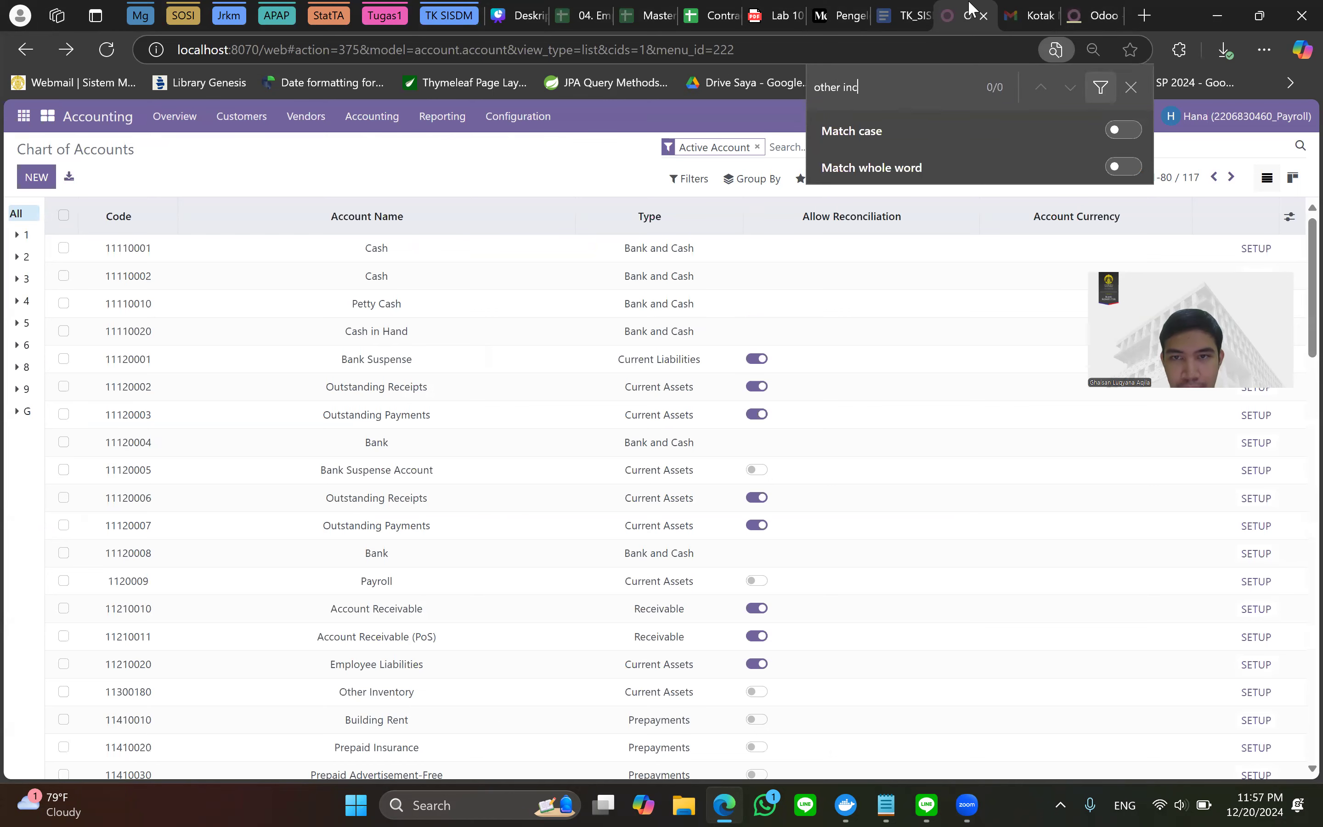
key(Escape)
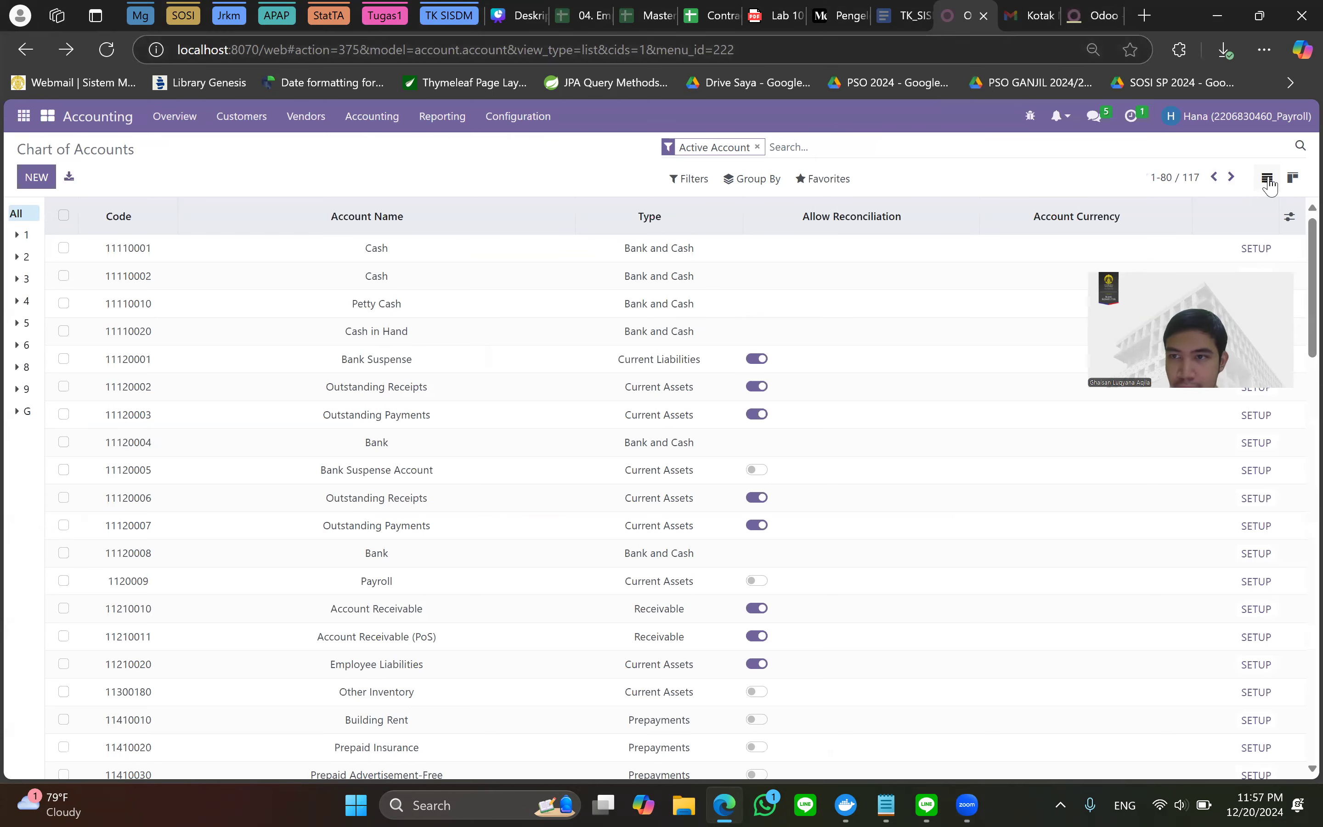
click(1232, 178)
key(ctrl+f)
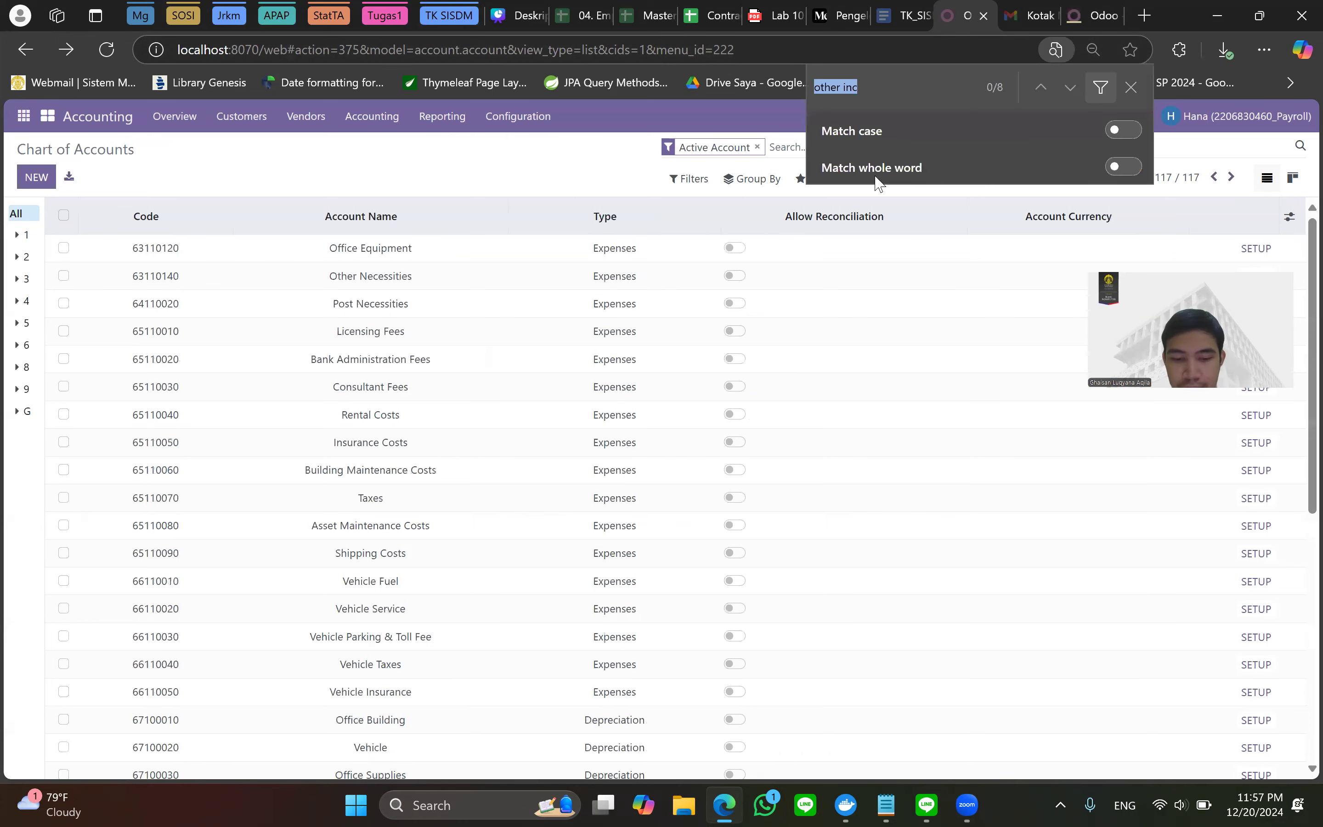
text(other inc)
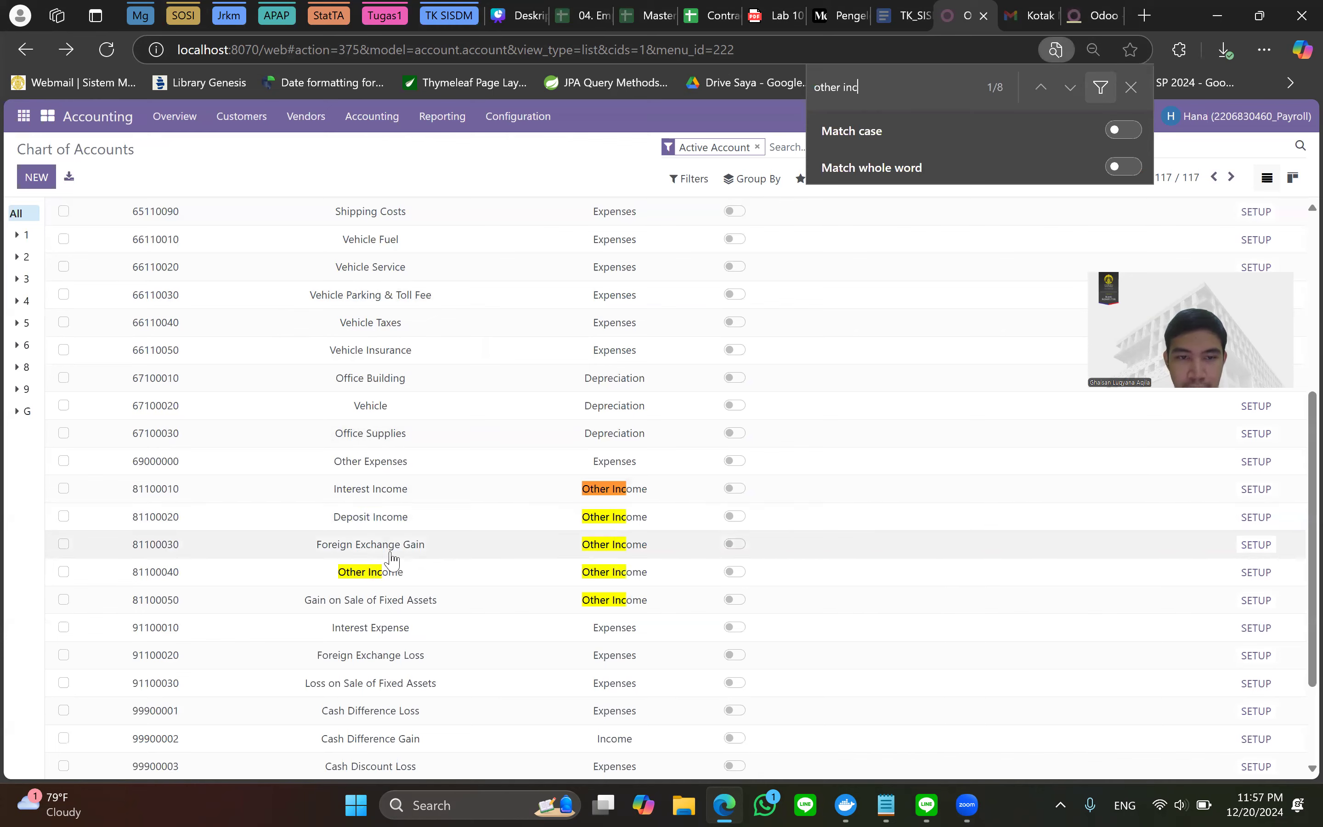
Search the local Chart of Accounts for "employee salary", removing the Active Account filter.
click(787, 15)
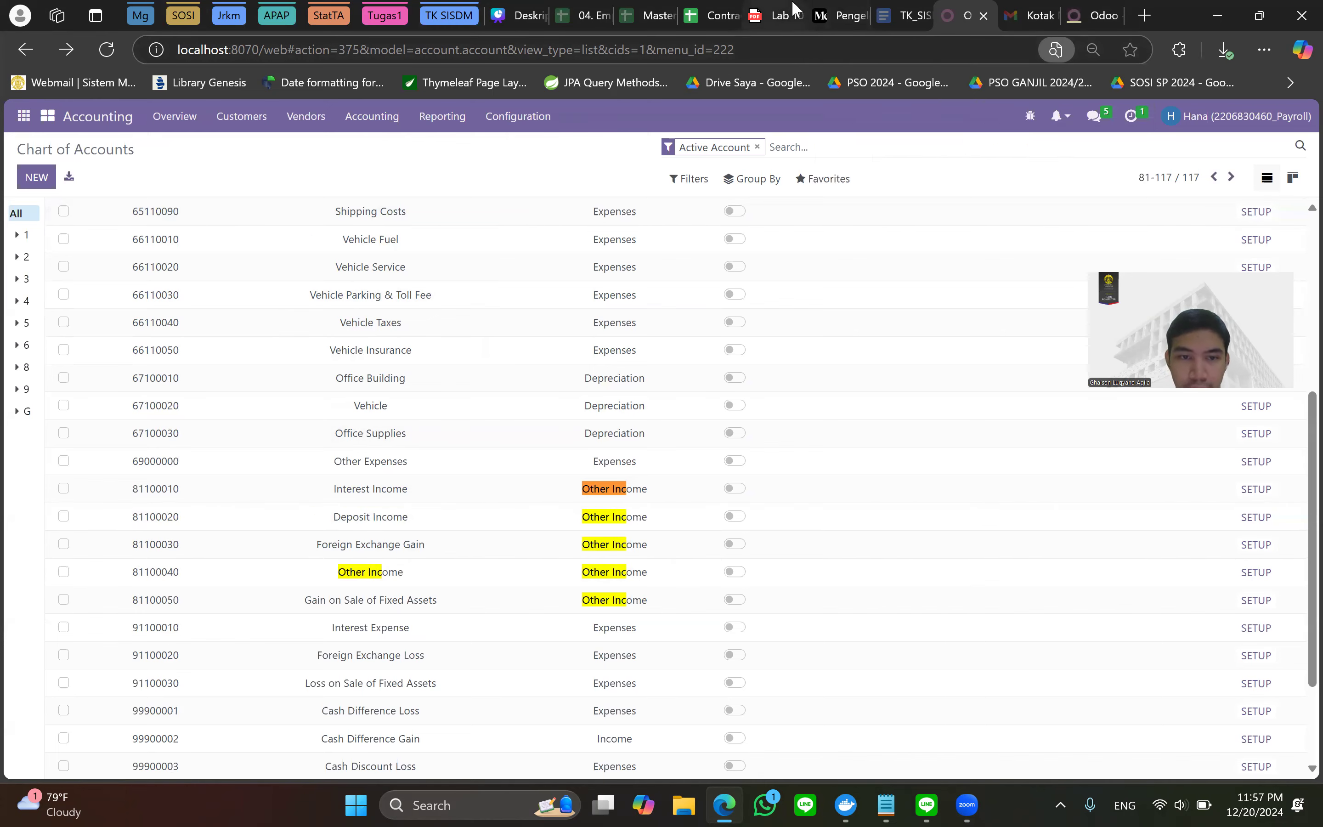
click(970, 15)
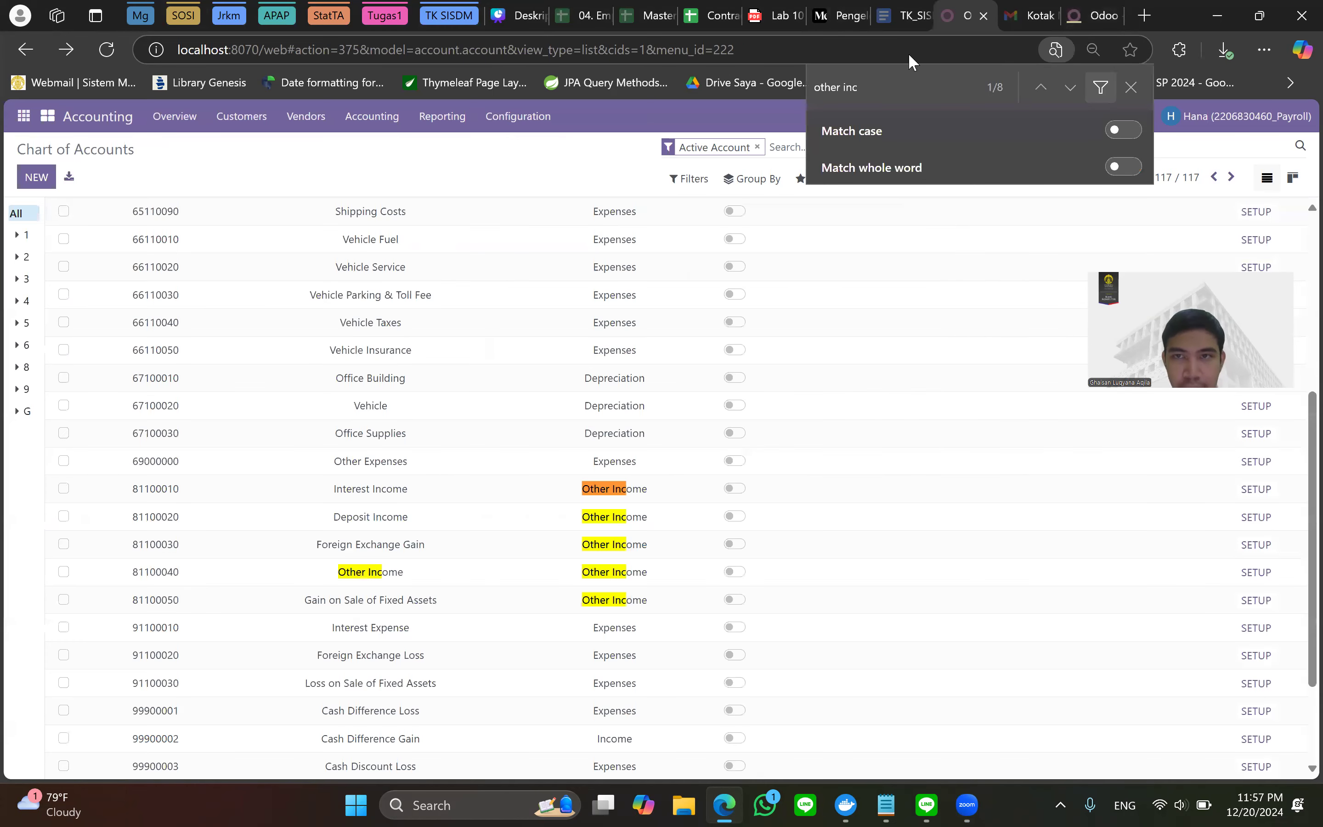
text(employee sala)
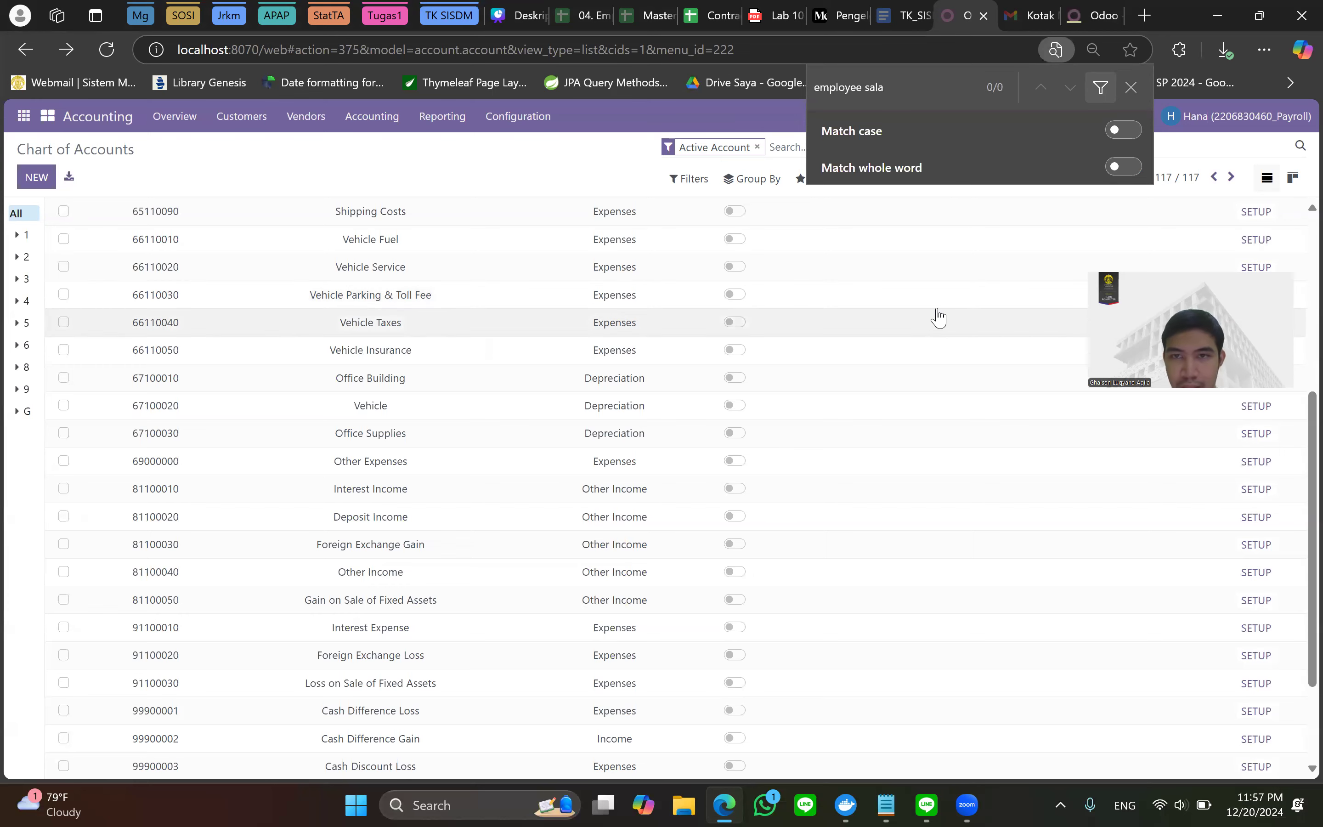
key(Escape)
scroll(930, 284, down, 3)
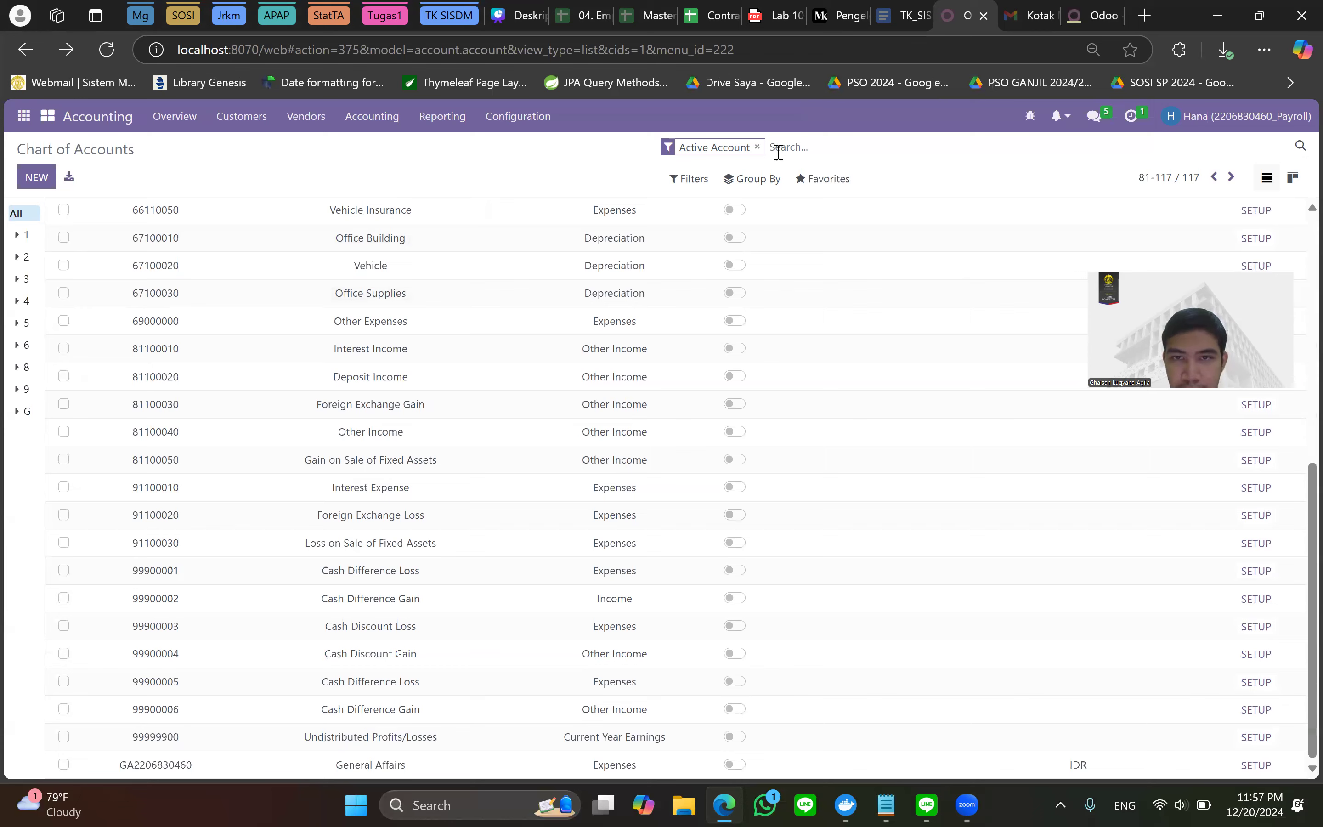
click(758, 147)
text(emplo)
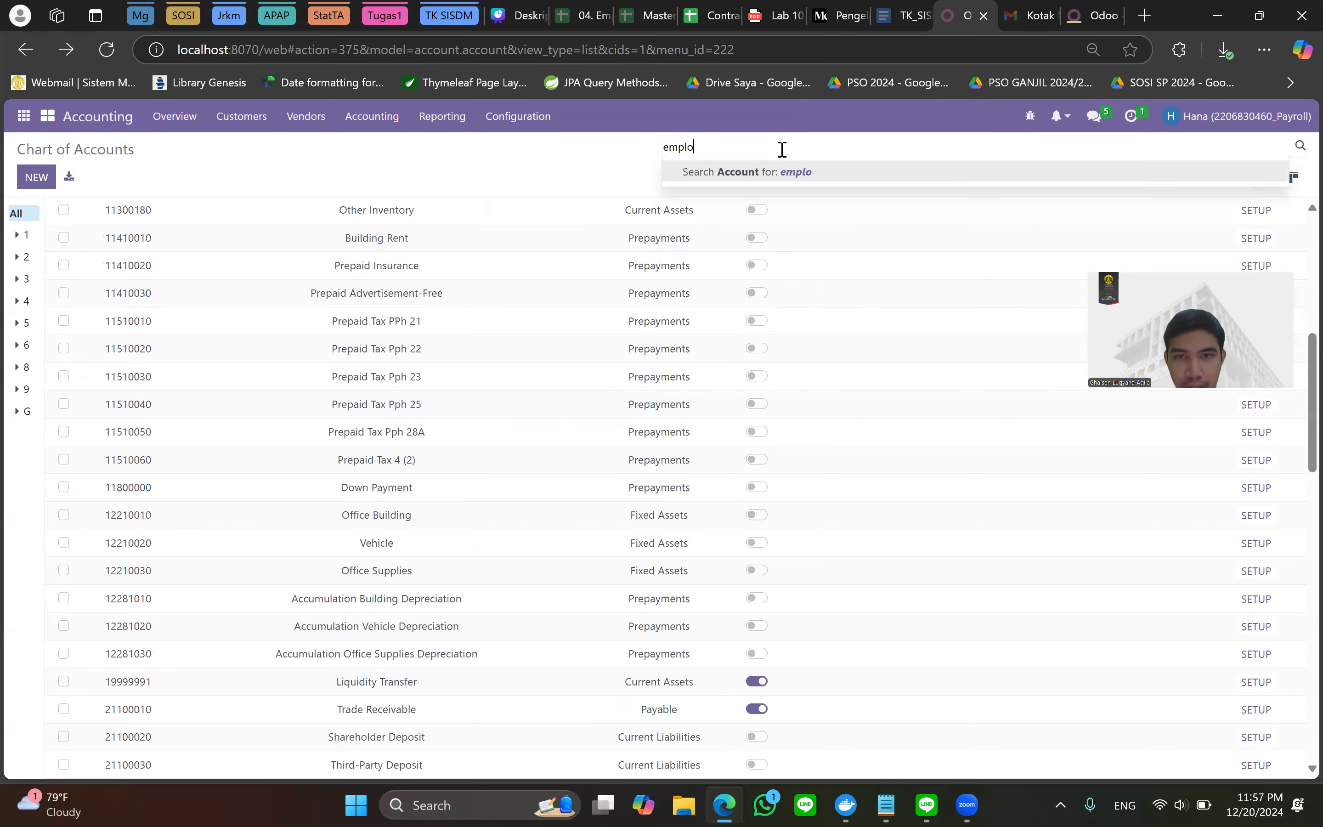
text(yee salary)
key(Return)
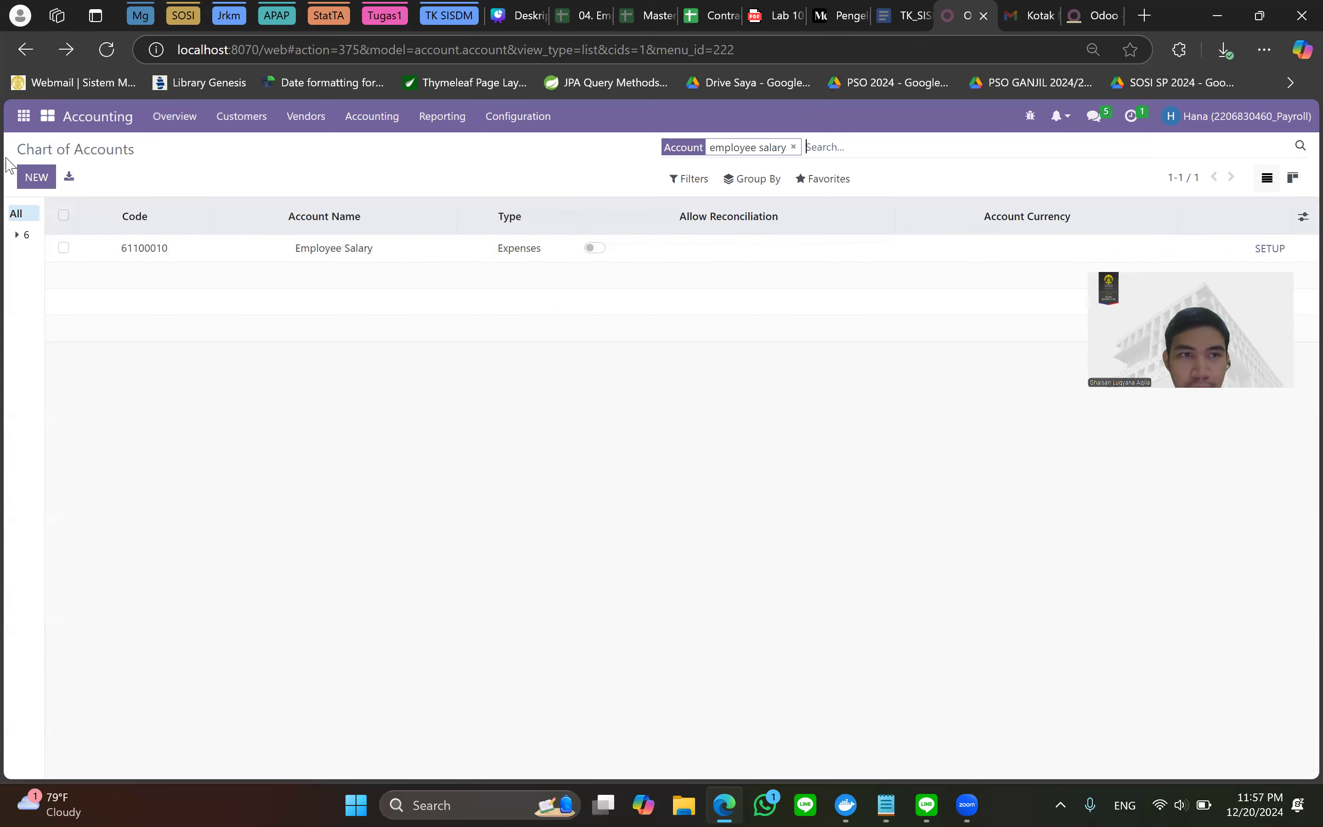
Review the server Odoo's app list and reread the salary journal creation section in the Medium tutorial.
click(1074, 9)
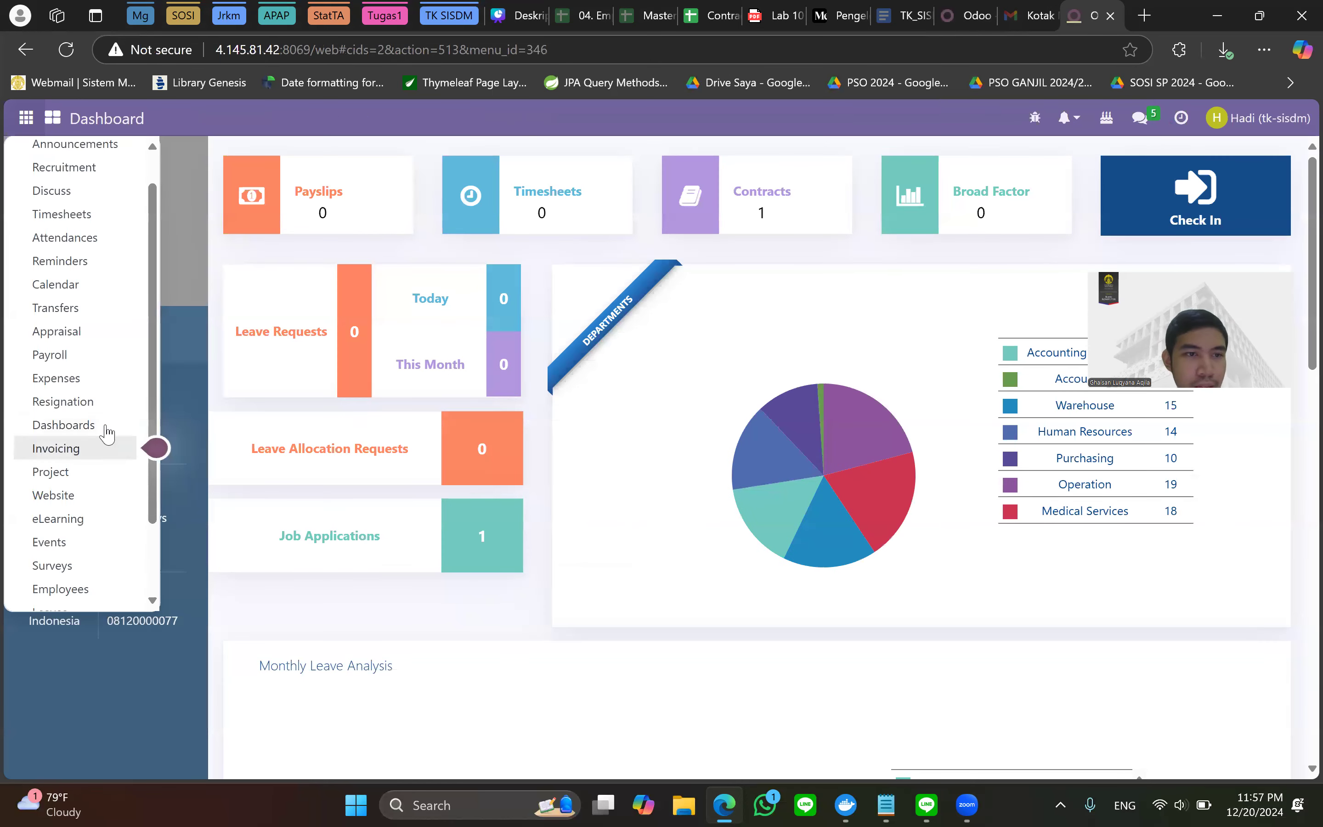
scroll(59, 372, up, 1)
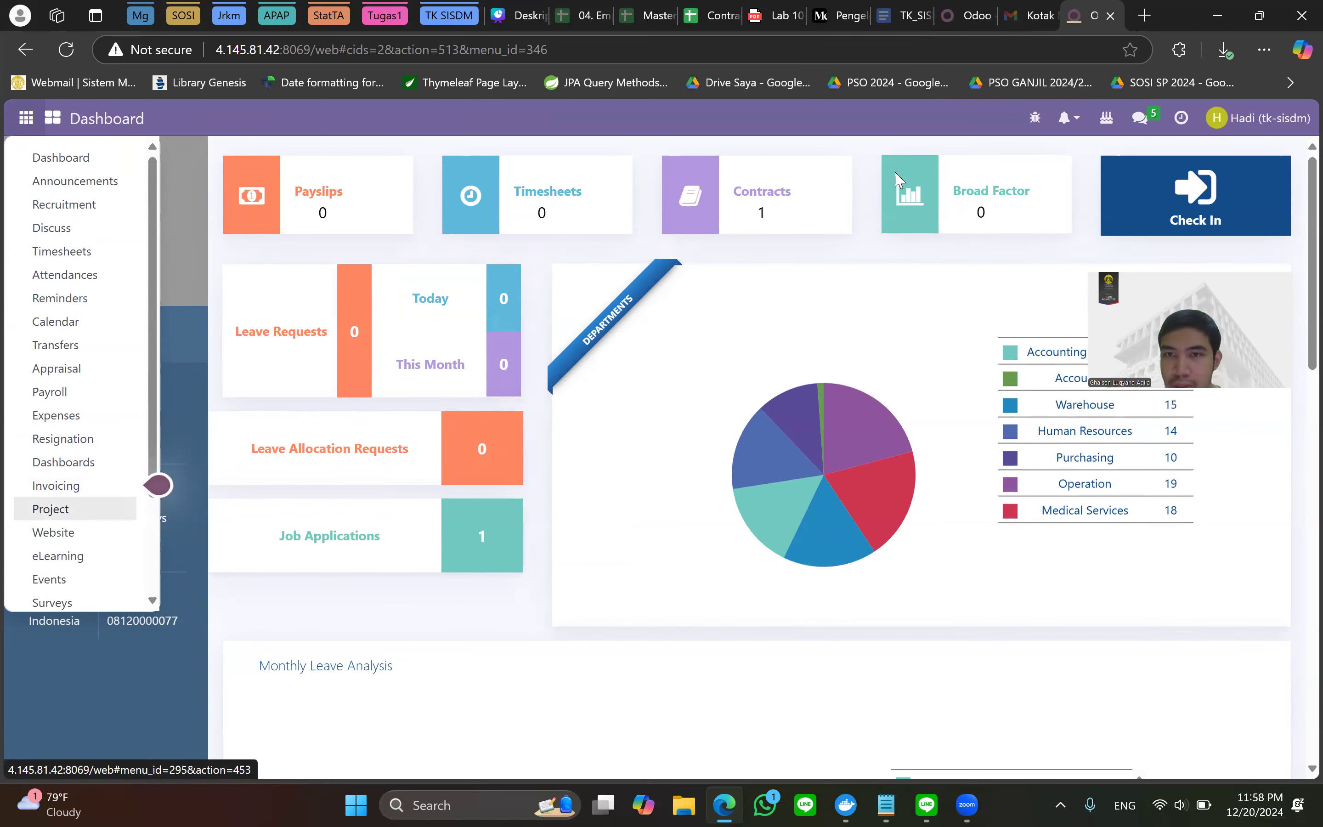
click(839, 15)
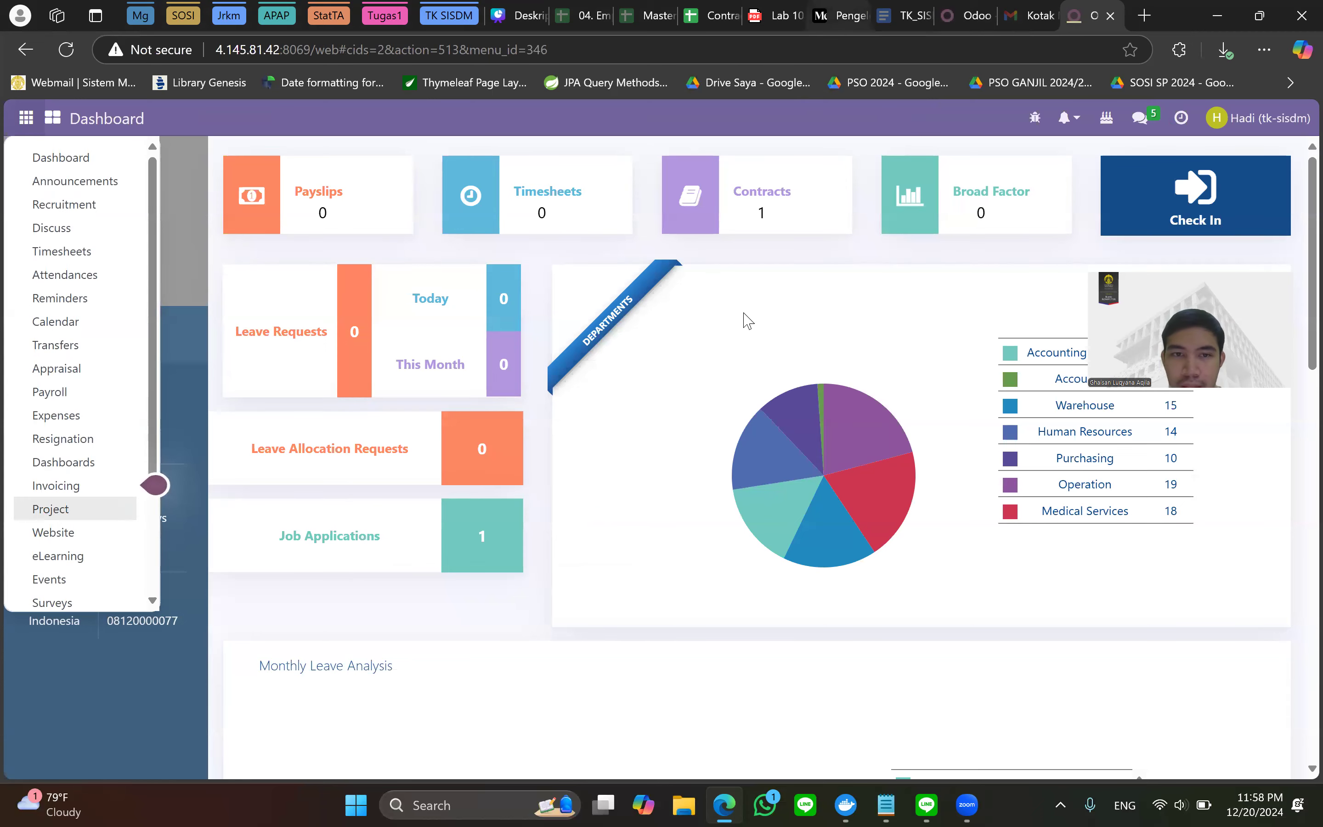
scroll(1018, 518, up, 6)
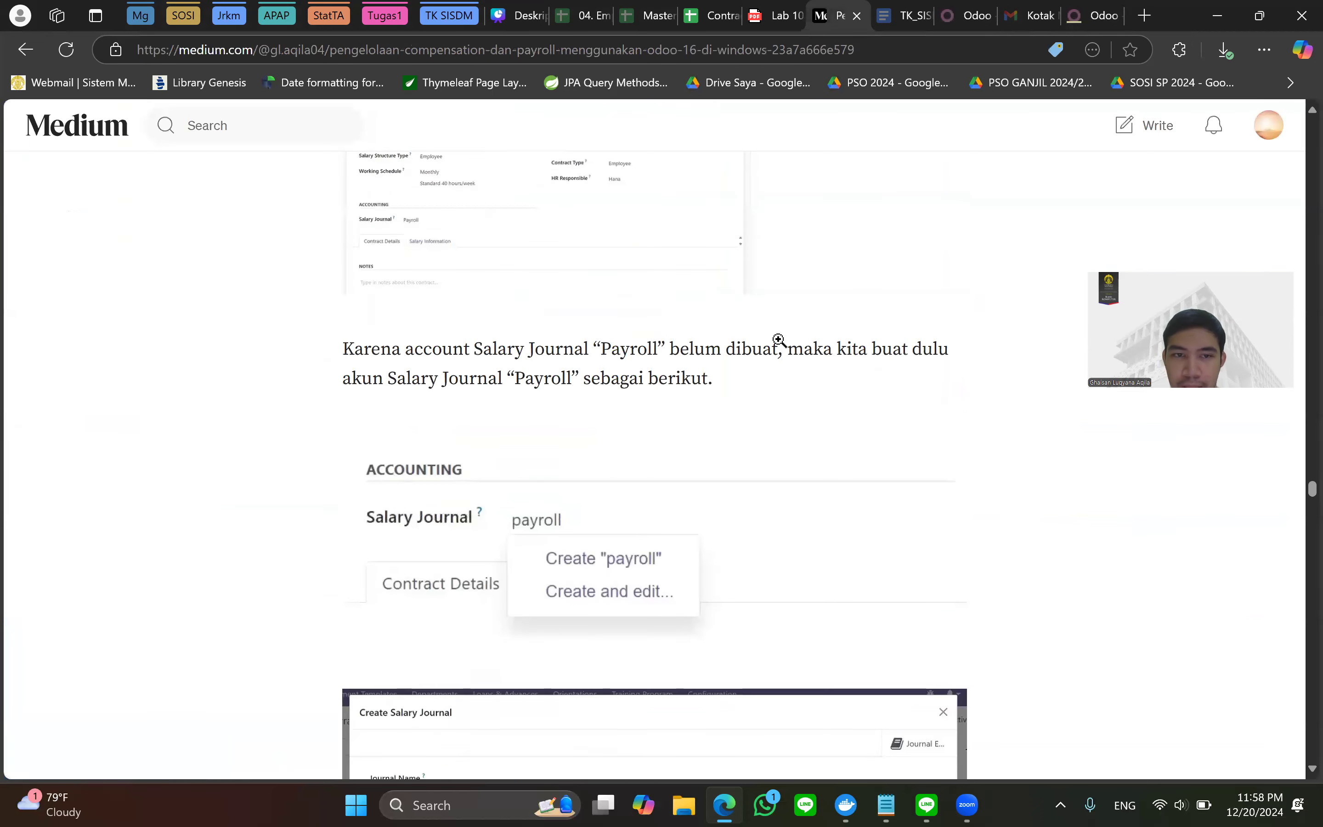
scroll(1017, 688, down, 5)
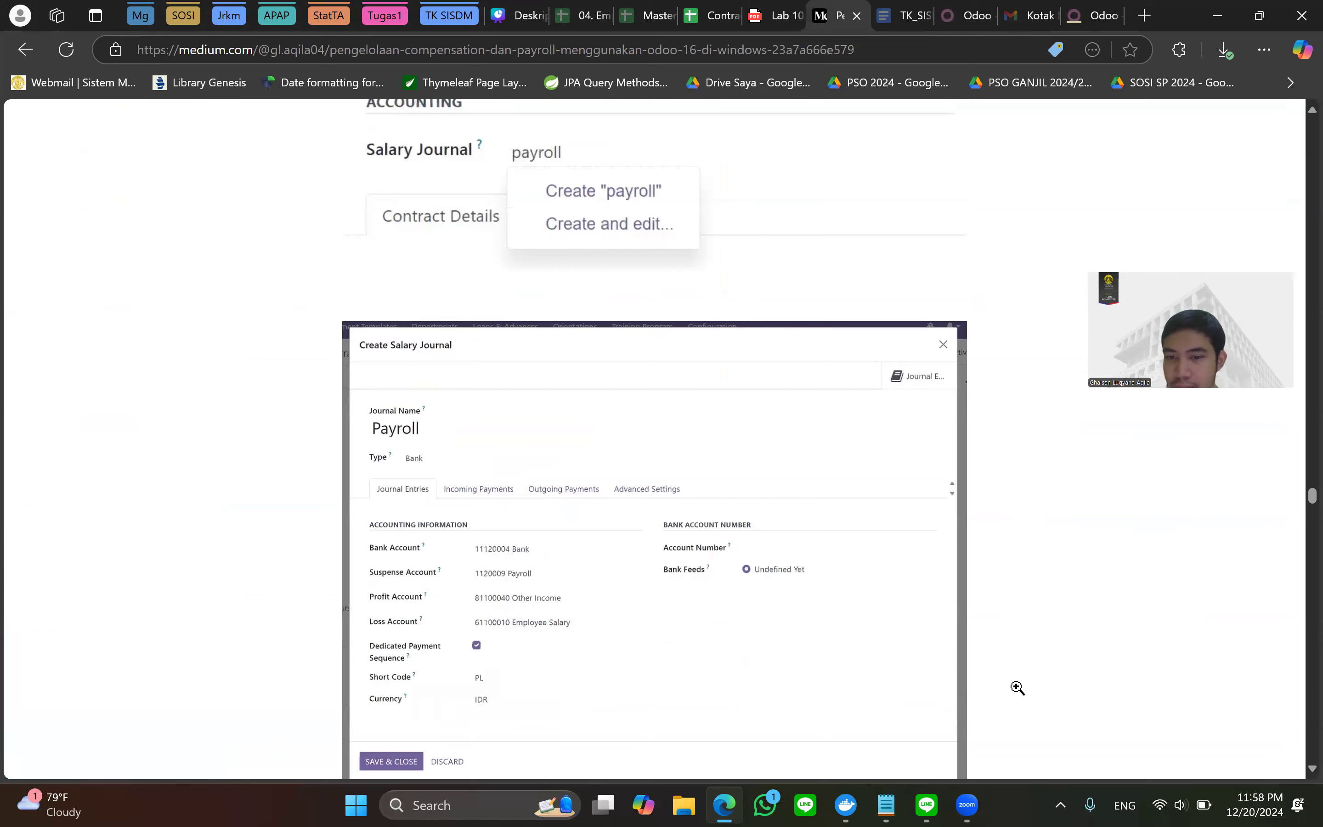